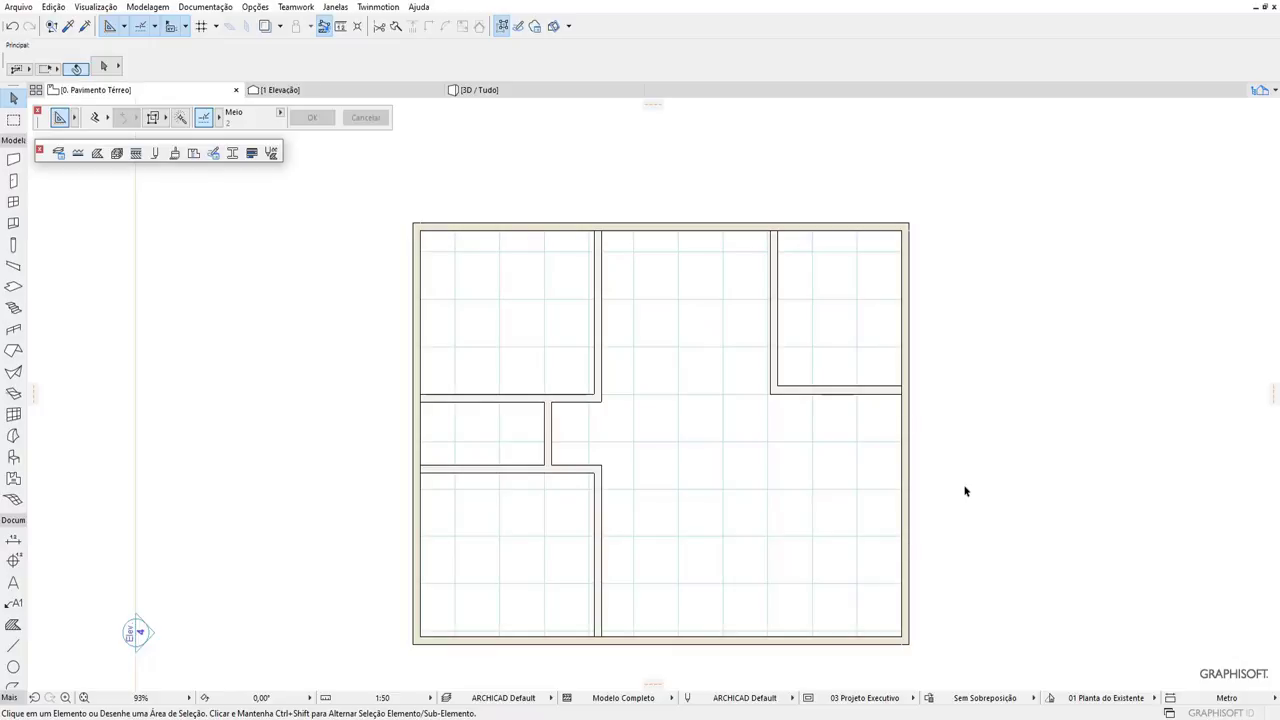
Load the 'Porta de Abrir com Pintura Branco Acetinado com Soleira' favourite (0,80 × 2,10) into the Door tool.
scroll(621, 447, up, 3)
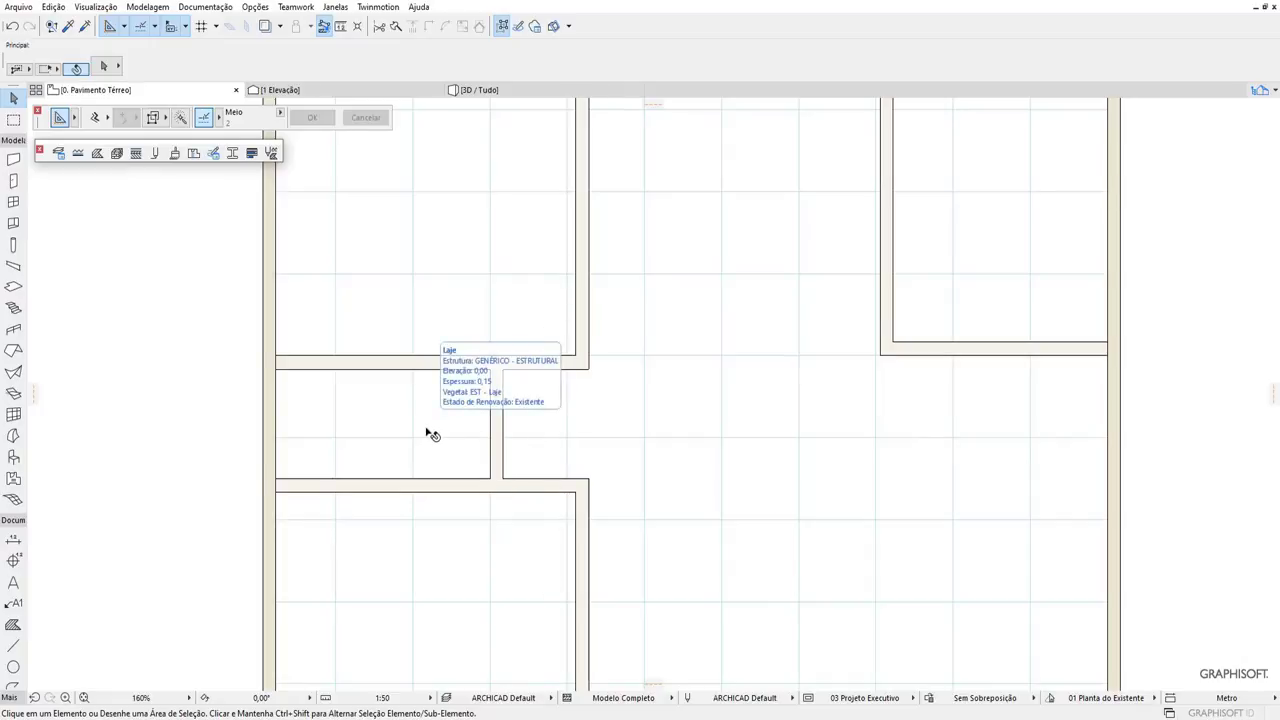
scroll(428, 432, down, 1)
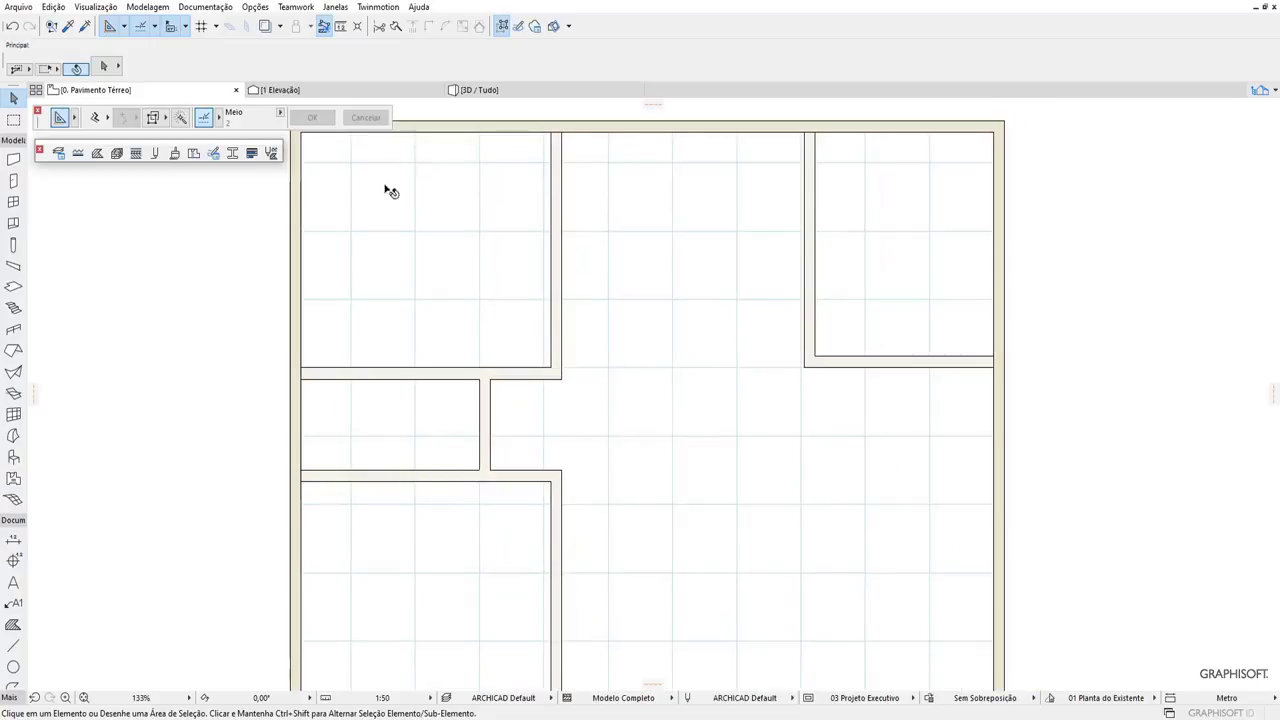
click(13, 181)
click(22, 181)
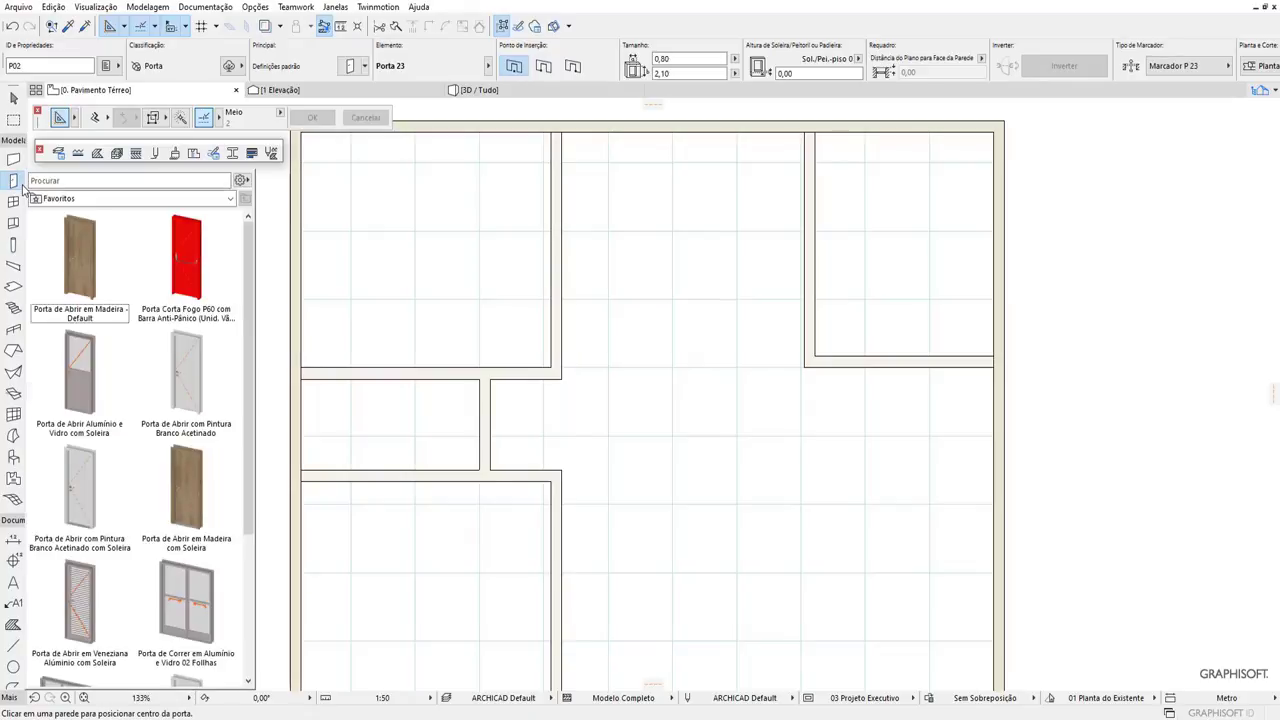
click(17, 183)
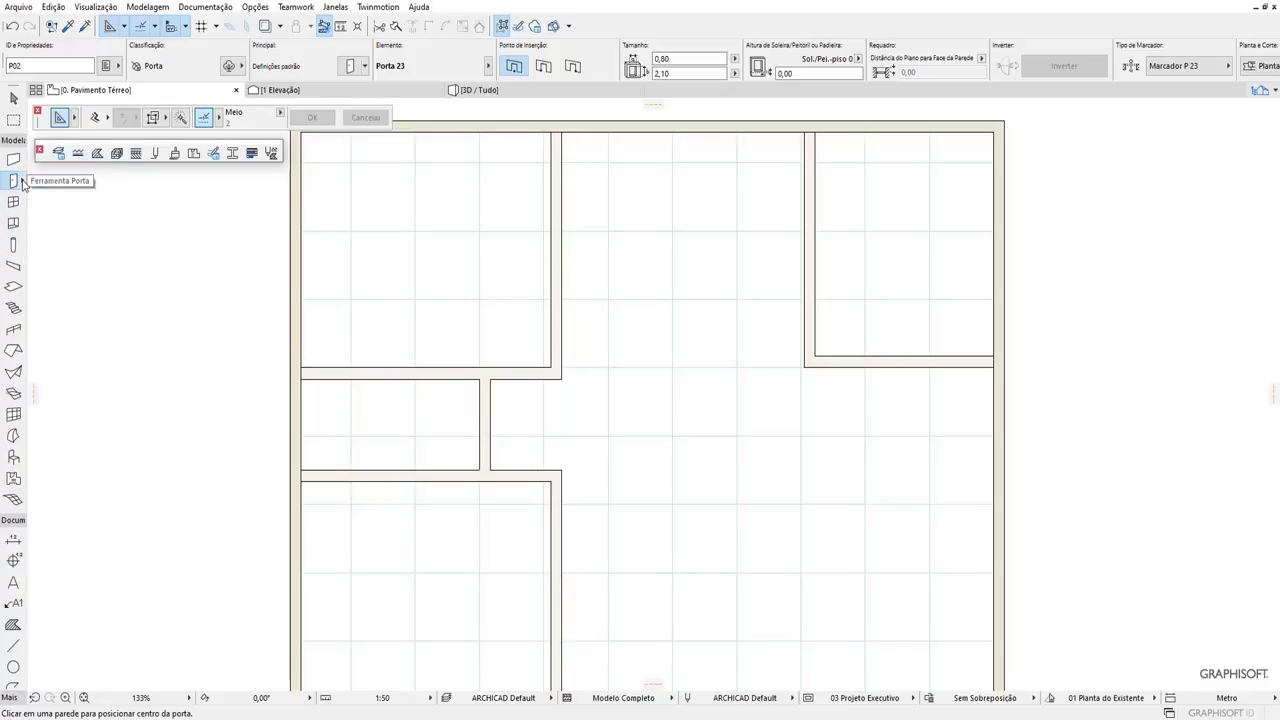
click(14, 181)
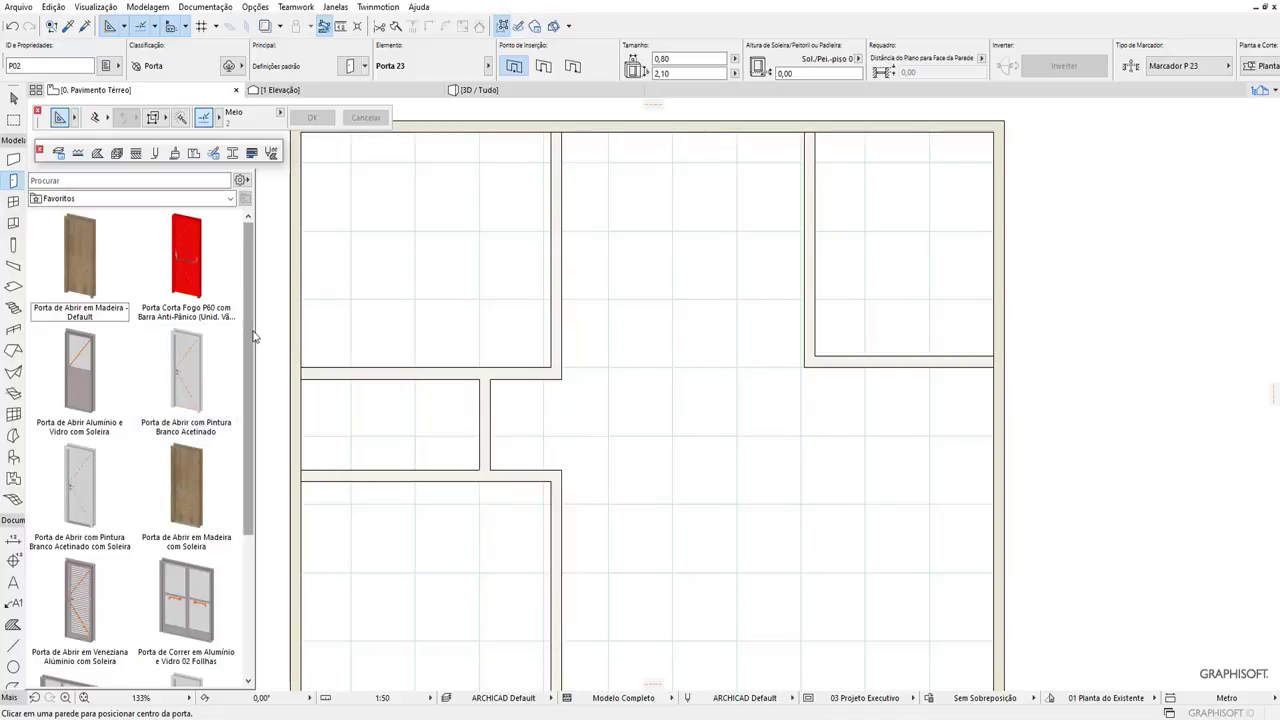
mouse_move(252, 337)
mouse_down()
mouse_move(253, 480)
mouse_move(251, 317)
mouse_move(253, 419)
mouse_up()
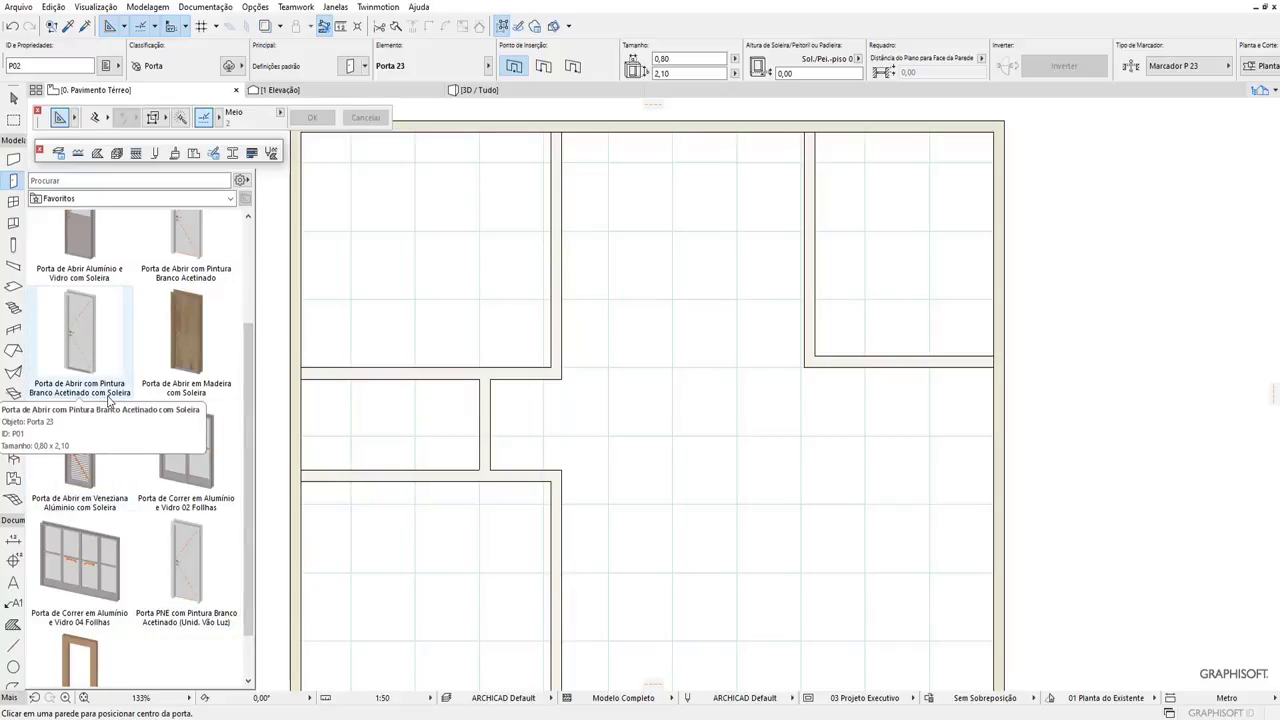
click(91, 357)
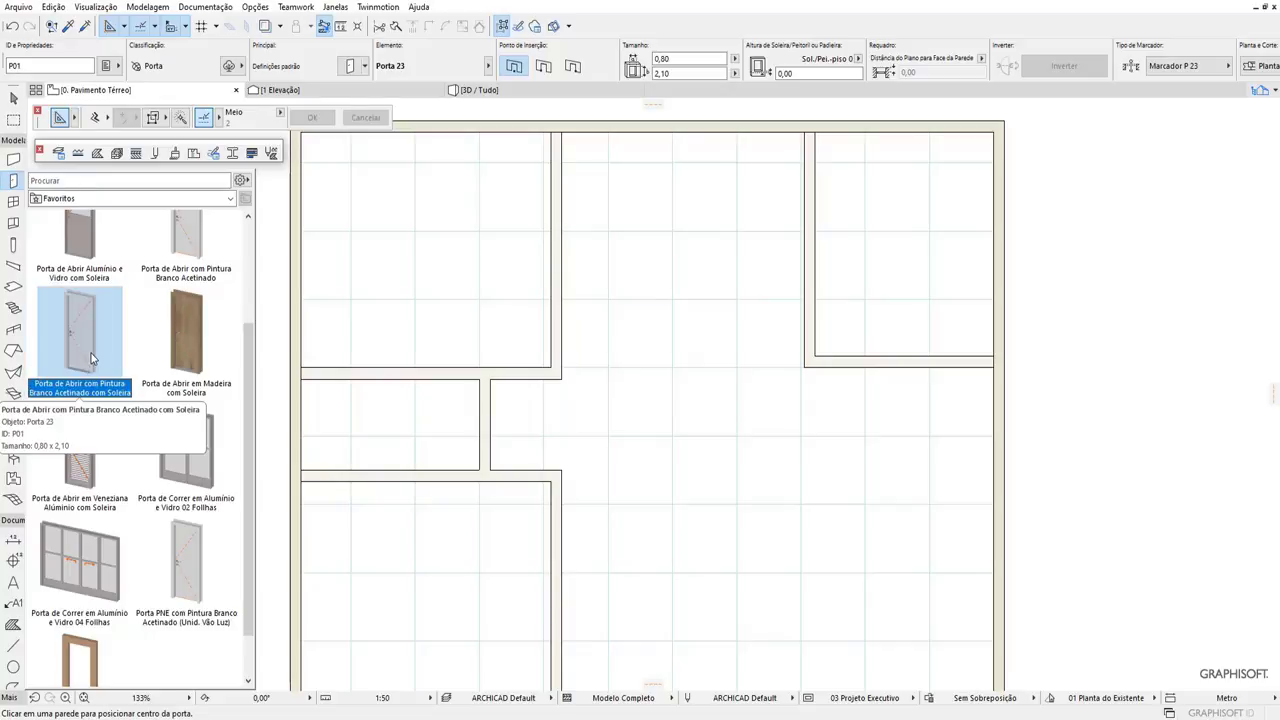
double_click(91, 353)
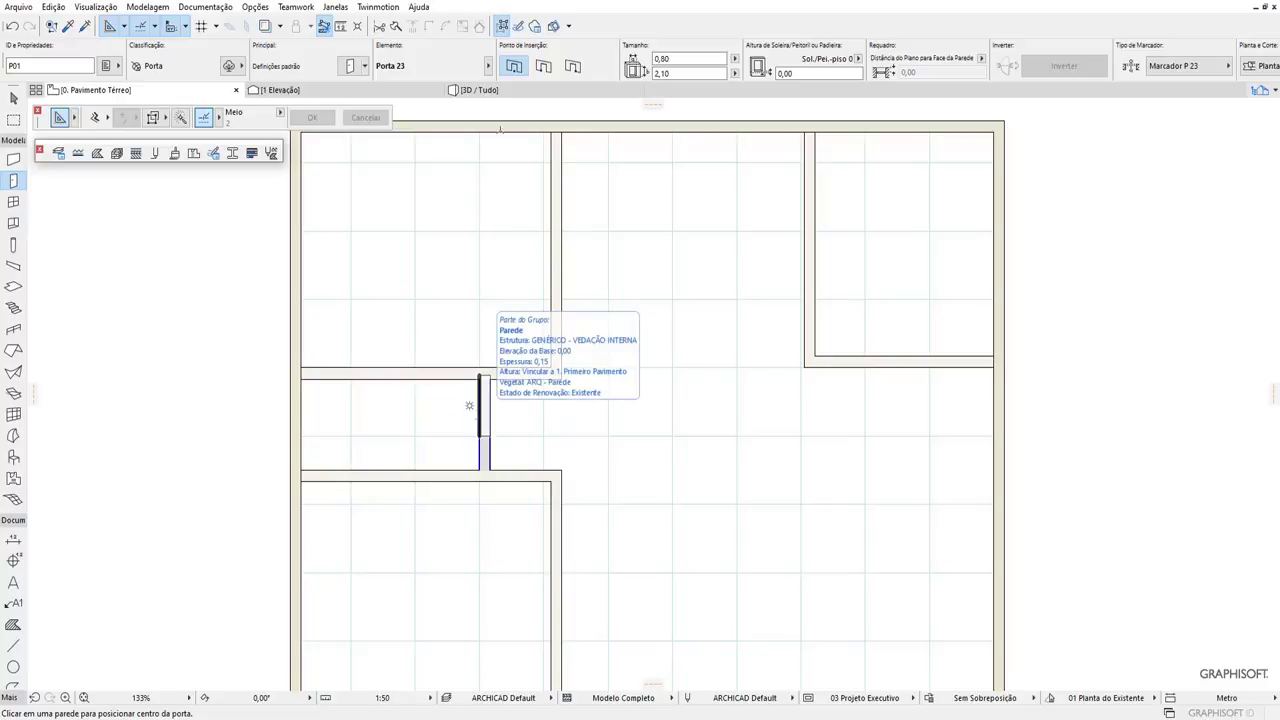
Place a 0,70 × 2,10 door in the short wall between the middle room and hall, swinging into the room.
click(400, 58)
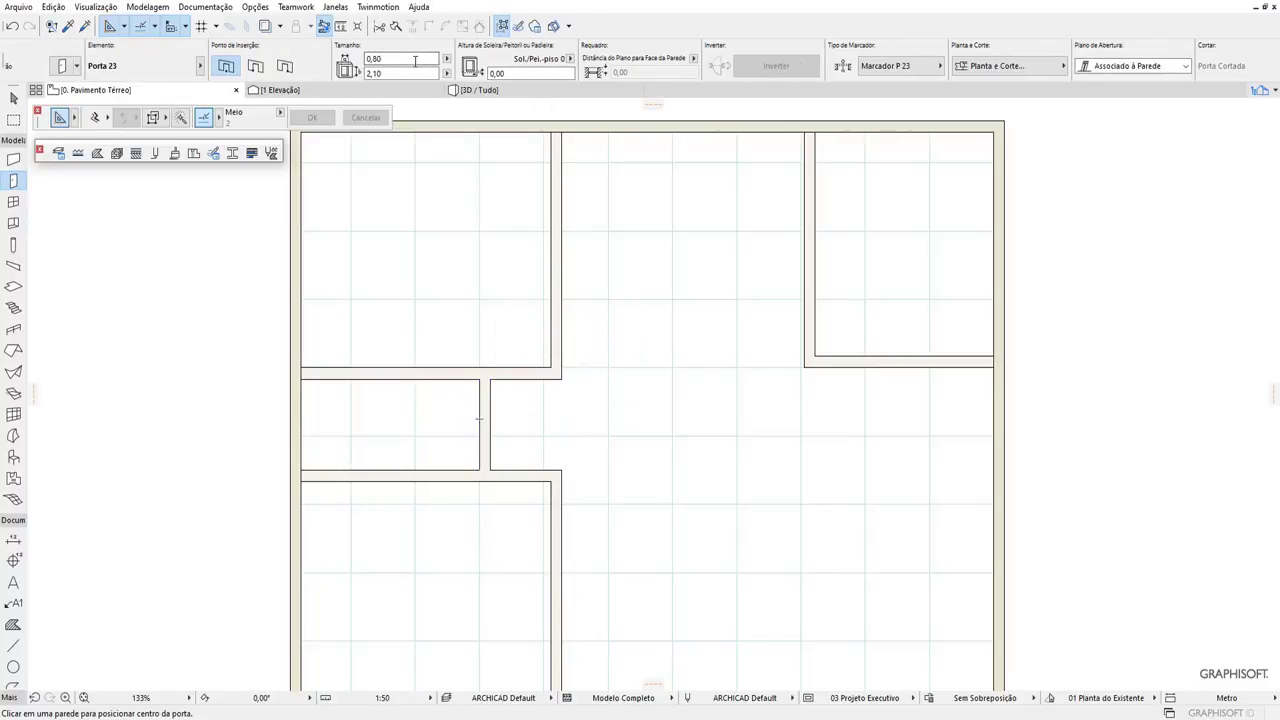
text(.7)
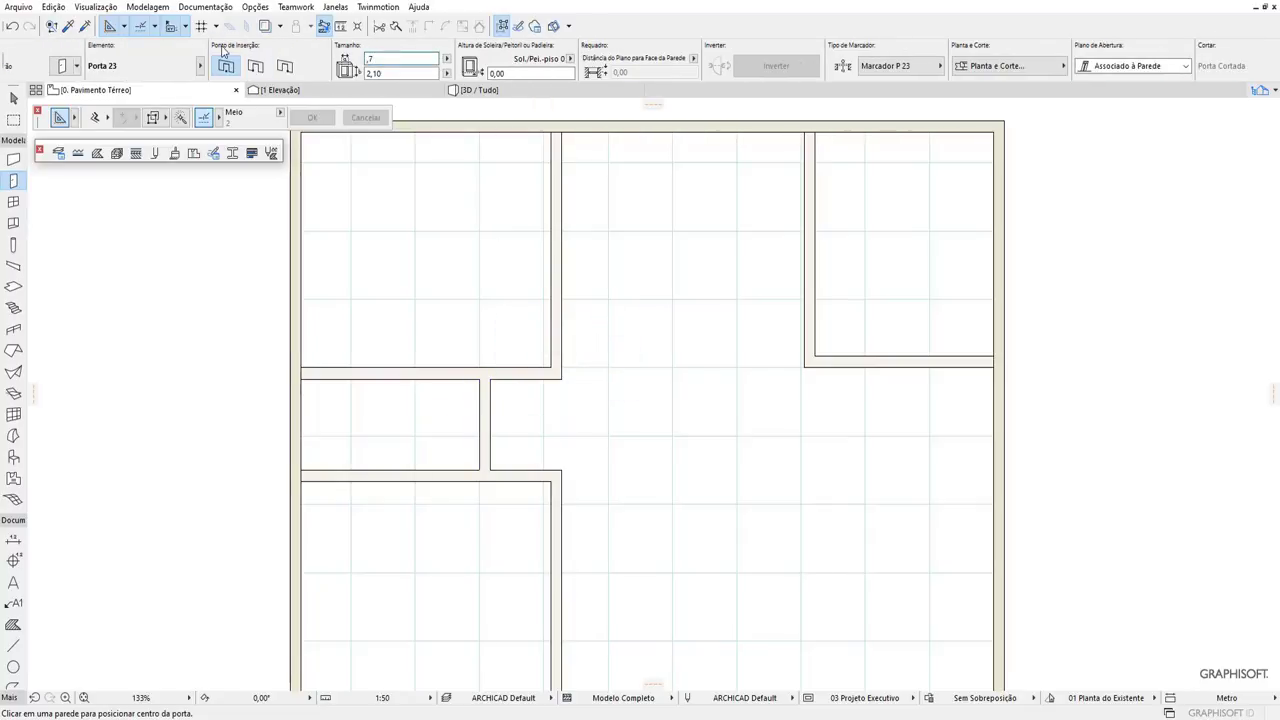
key(Tab)
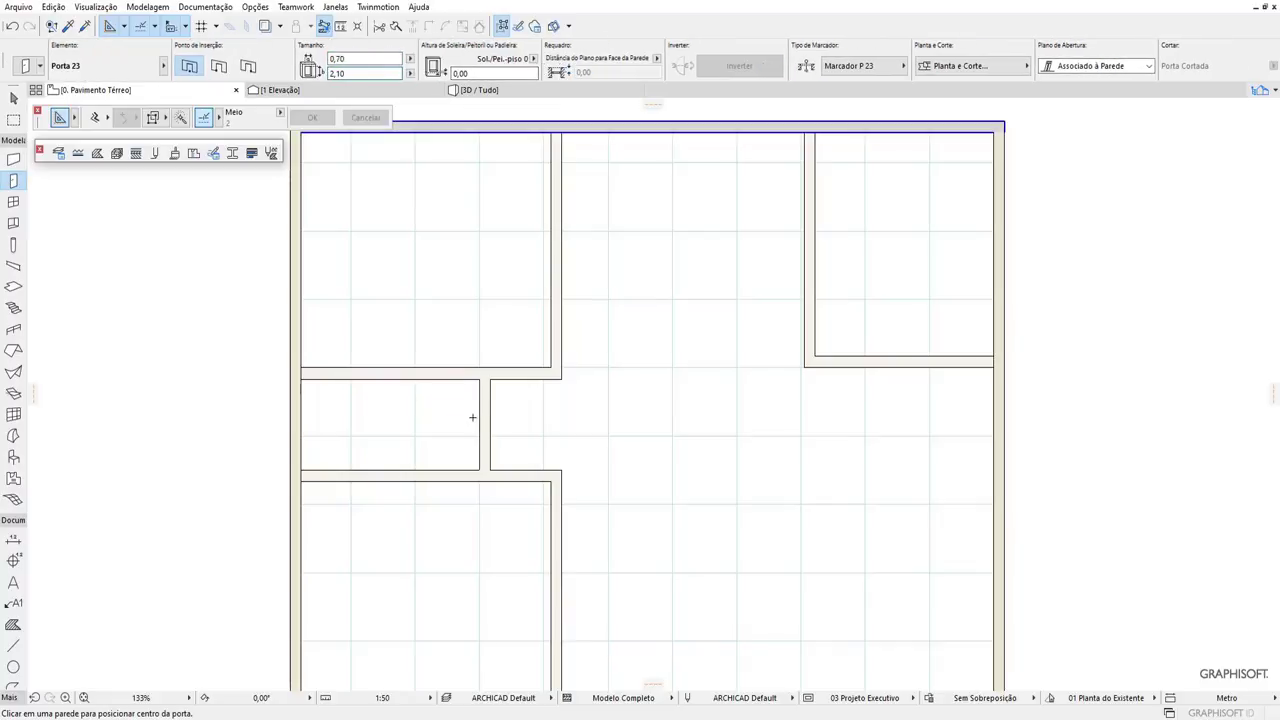
scroll(477, 425, up, 3)
scroll(477, 427, up, 2)
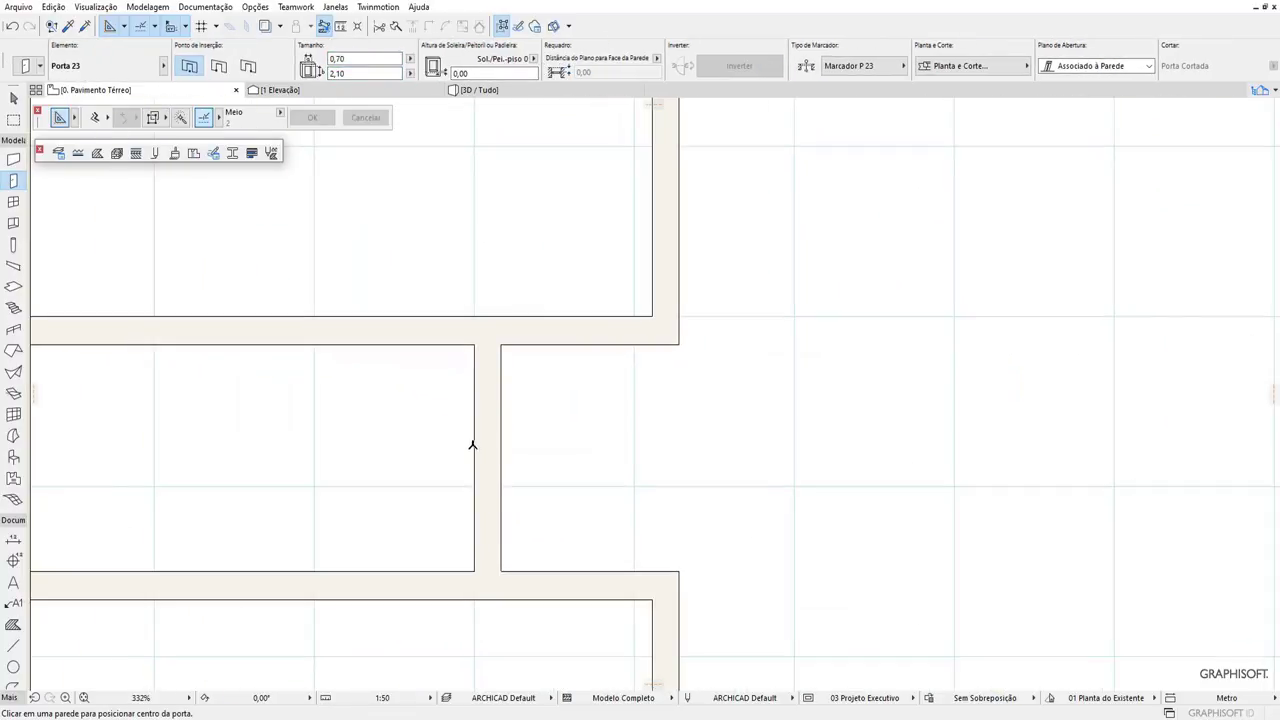
click(487, 448)
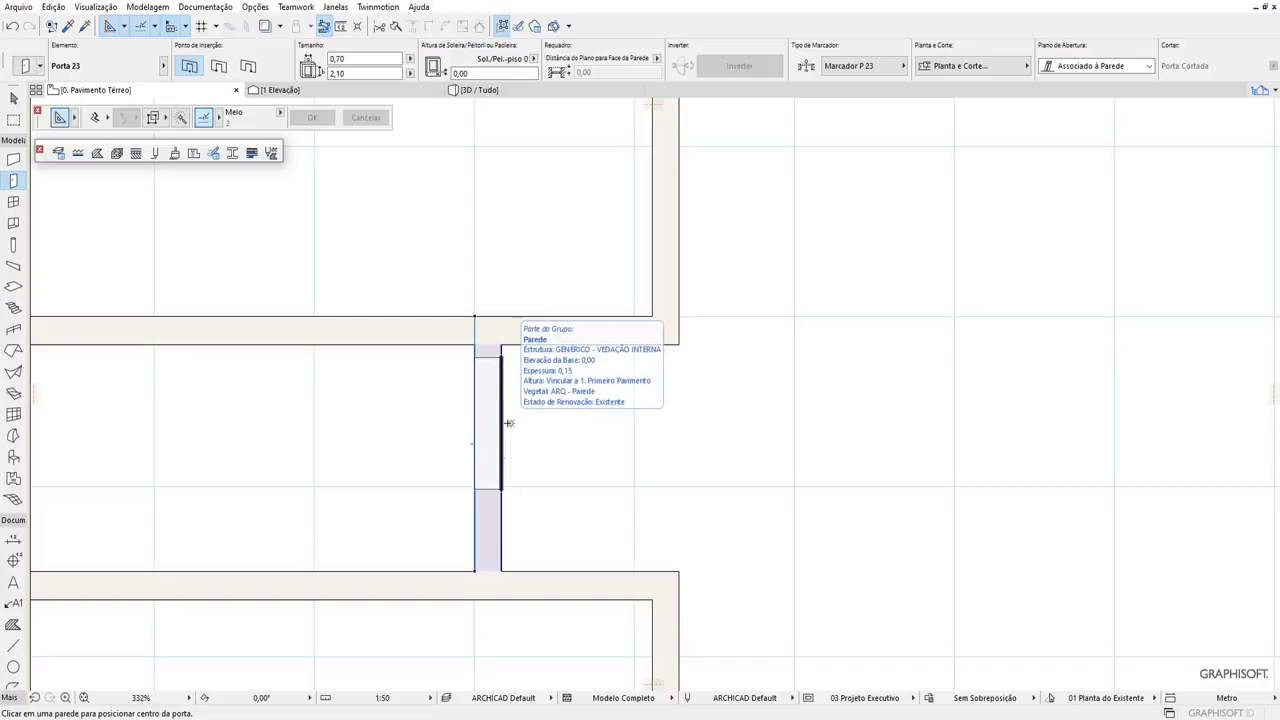
click(509, 423)
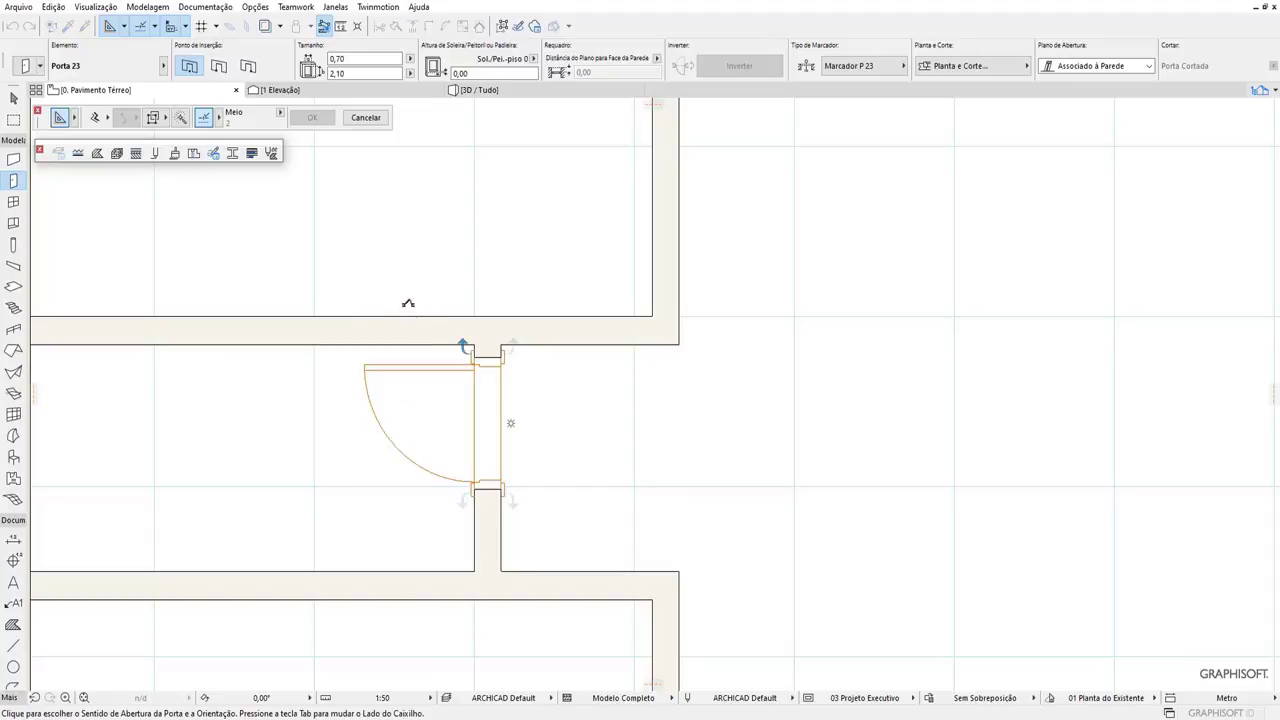
click(408, 303)
scroll(556, 476, down, 1)
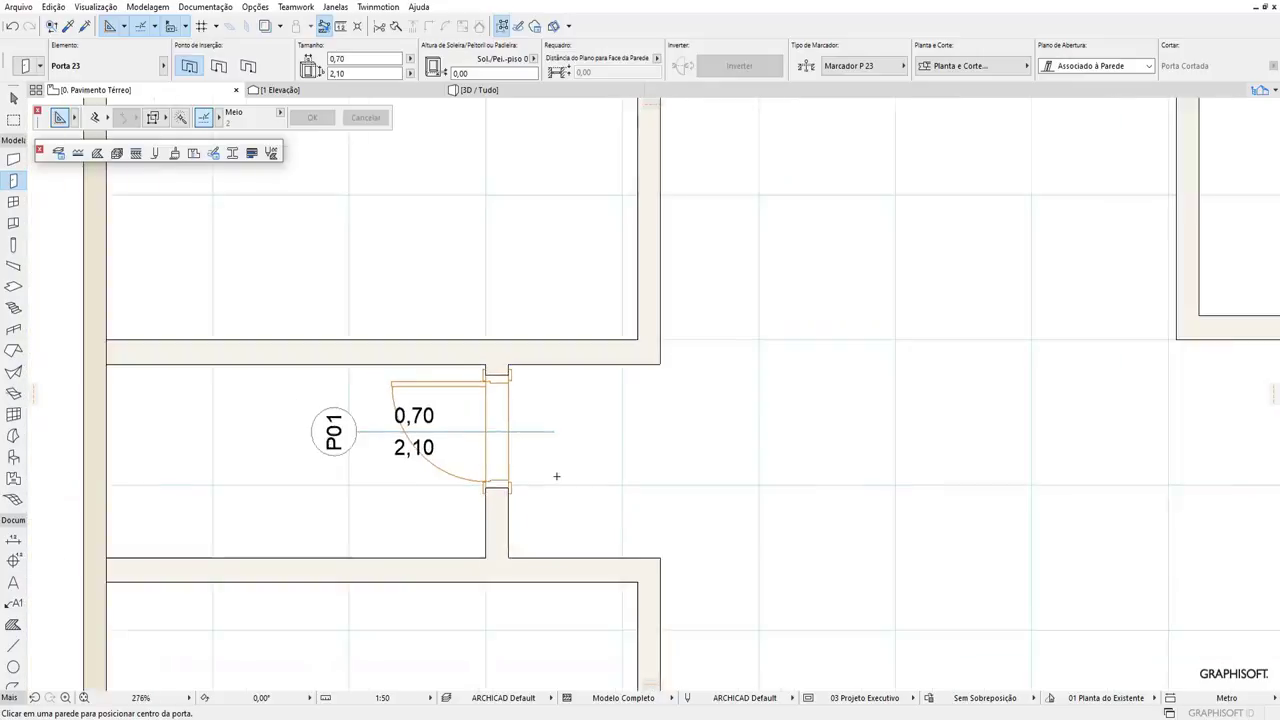
scroll(556, 476, down, 1)
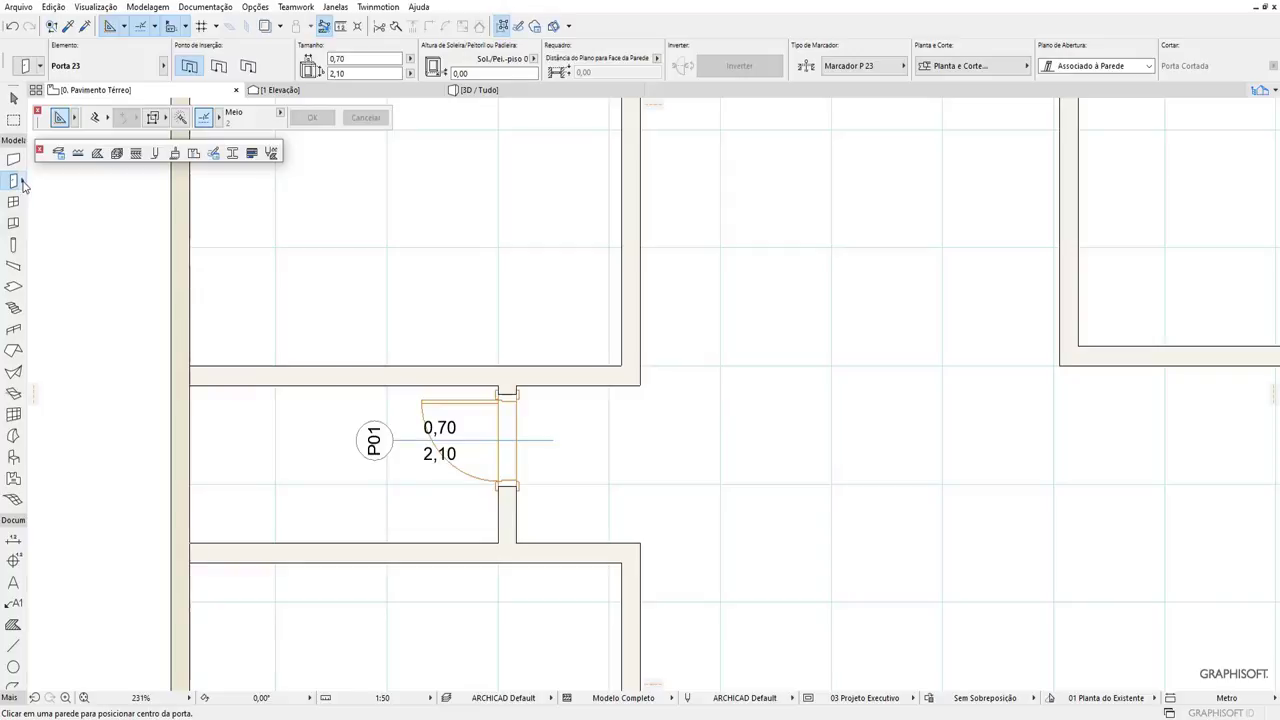
Reload the white satin door favourite at 0,70 width and place it in the upper hall wall, opening into the upper room.
click(22, 186)
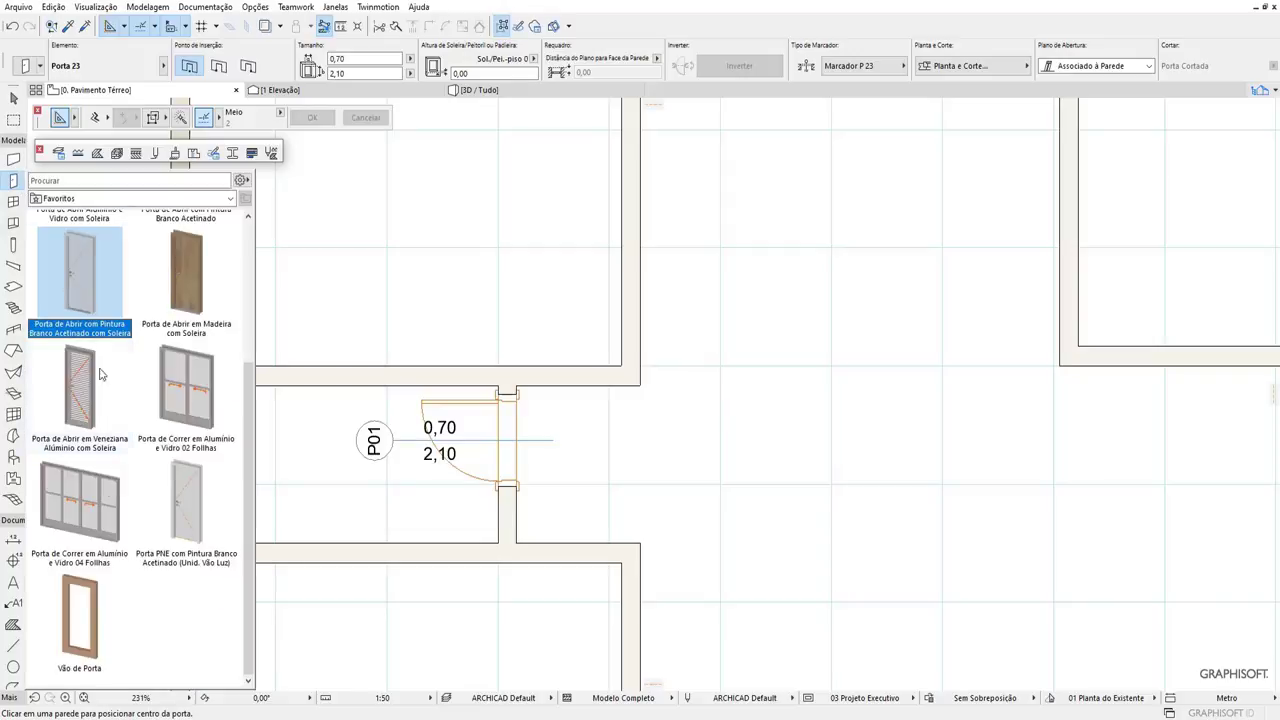
mouse_move(186, 506)
scroll(197, 507, up, 3)
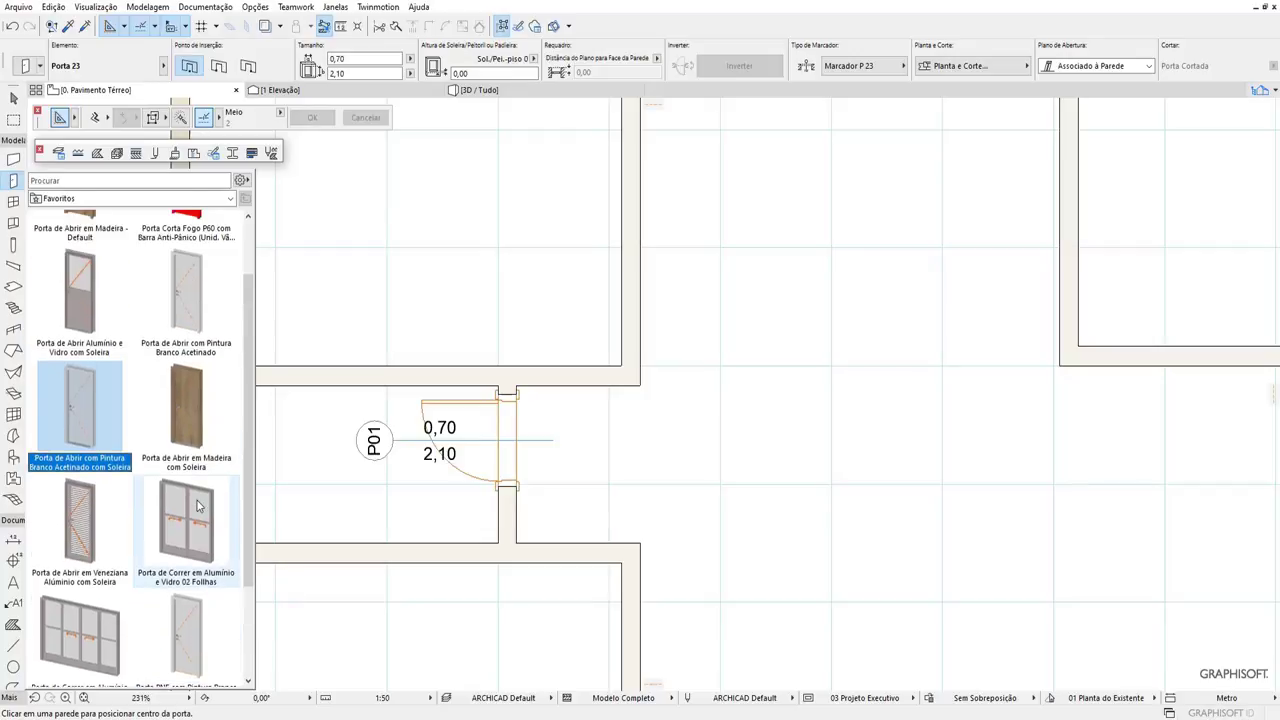
scroll(200, 460, up, 1)
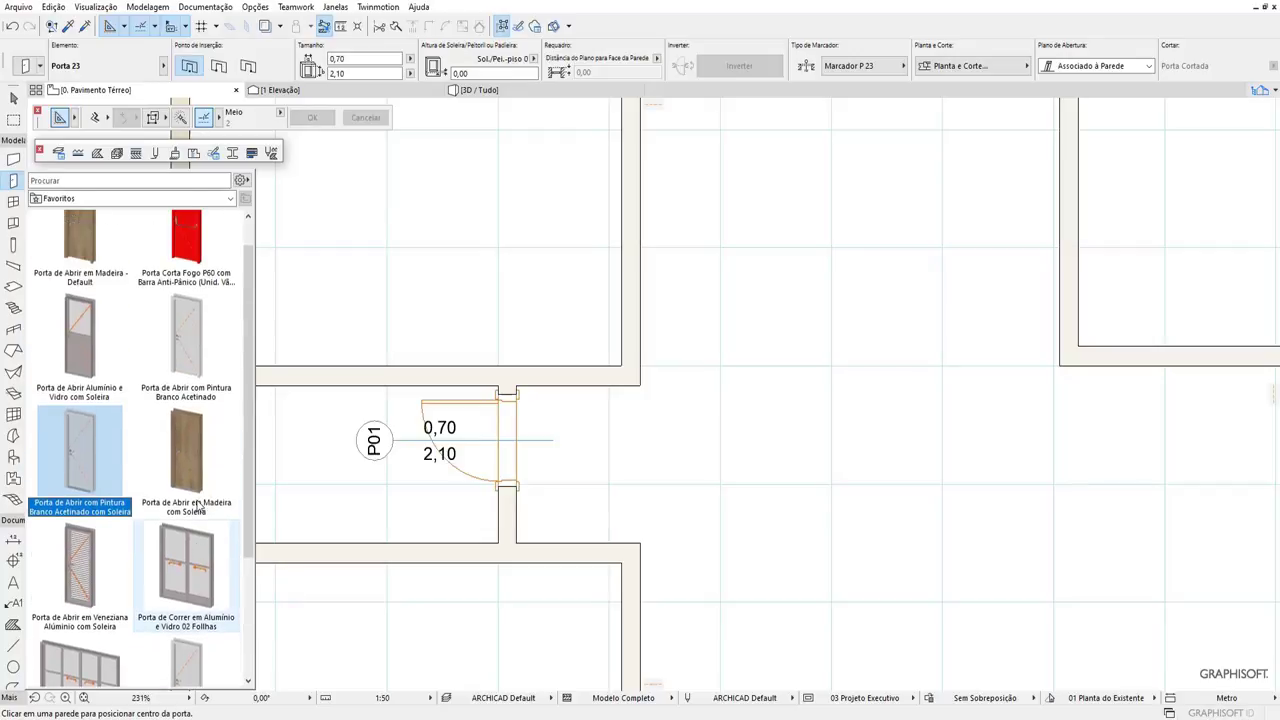
click(197, 352)
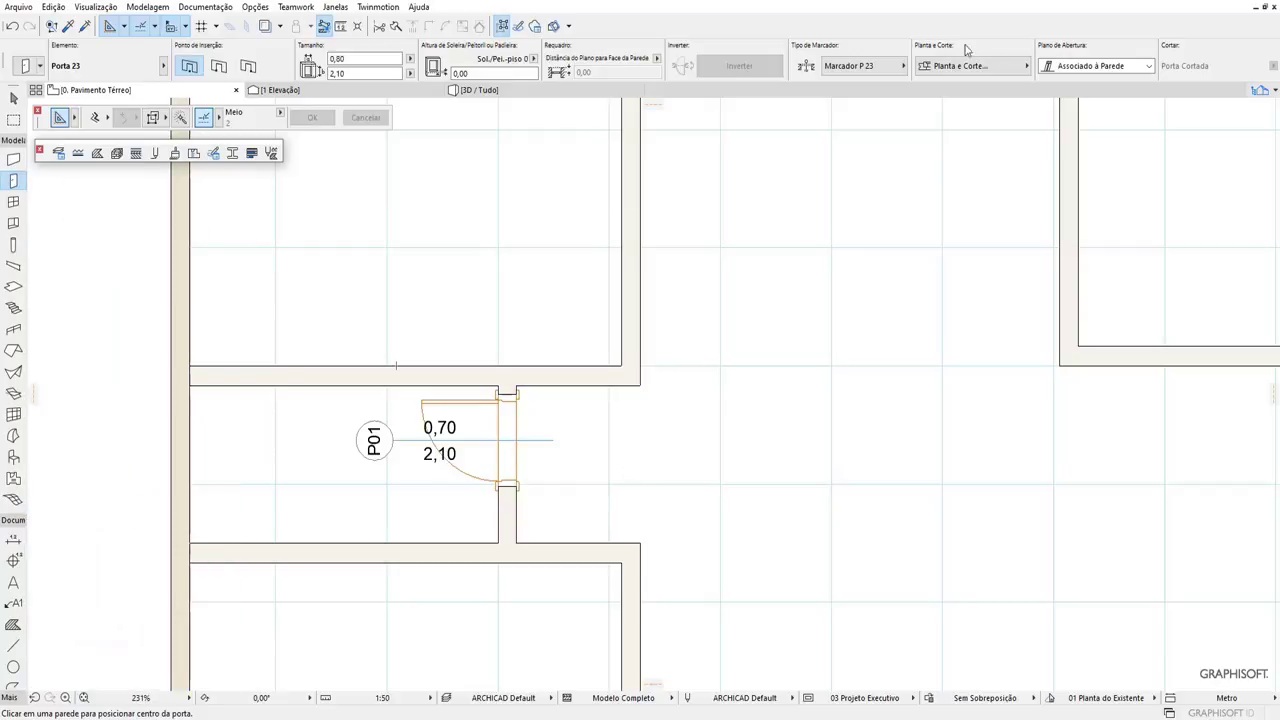
scroll(988, 56, up, 1)
scroll(988, 56, up, 2)
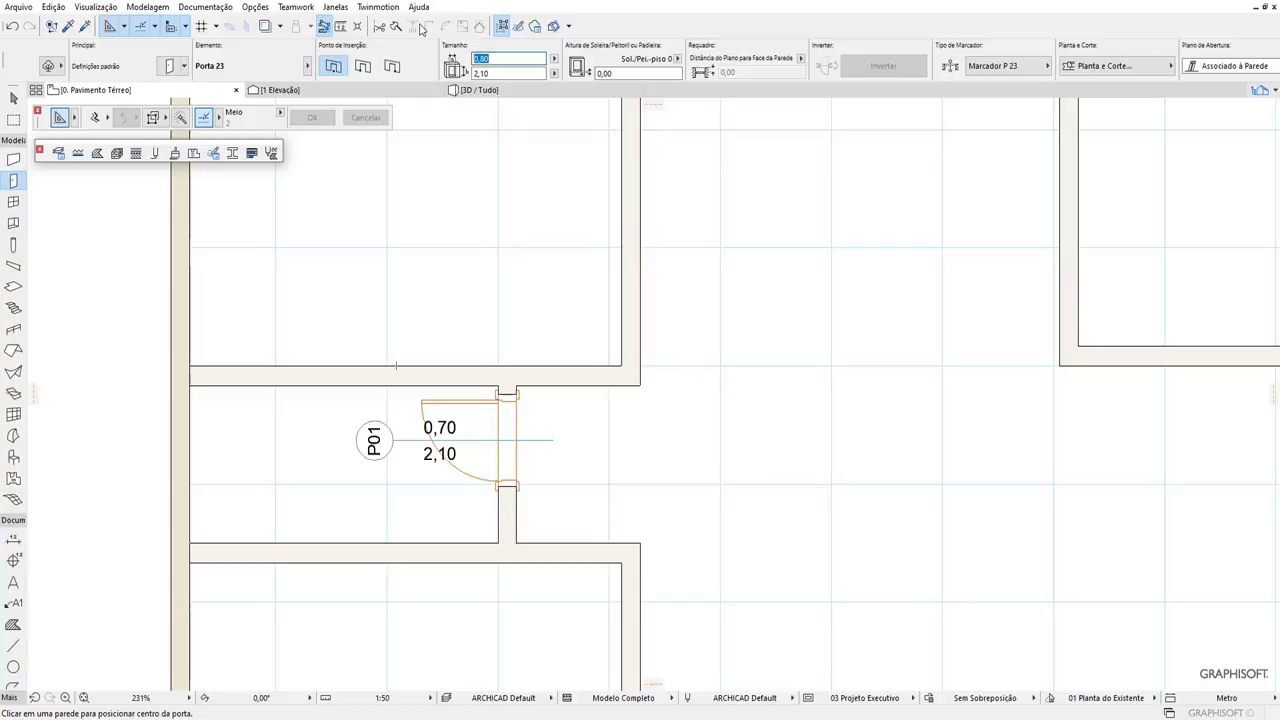
text(7)
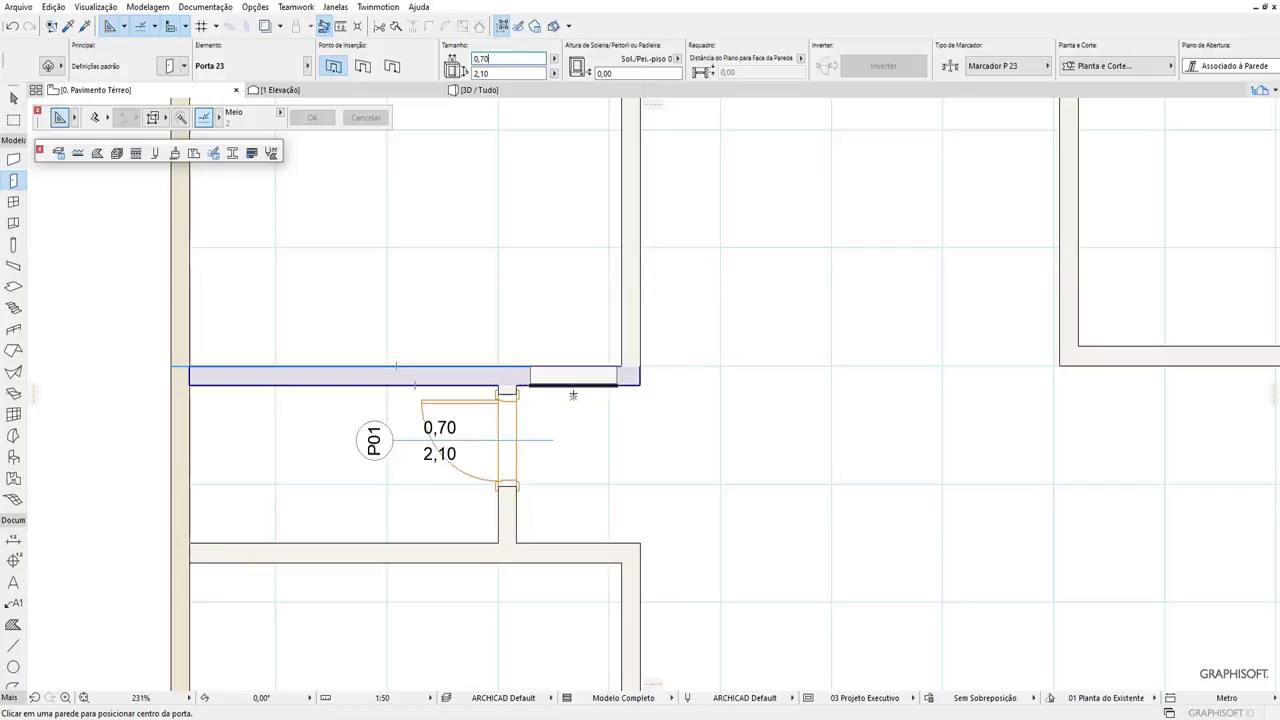
click(572, 395)
click(574, 396)
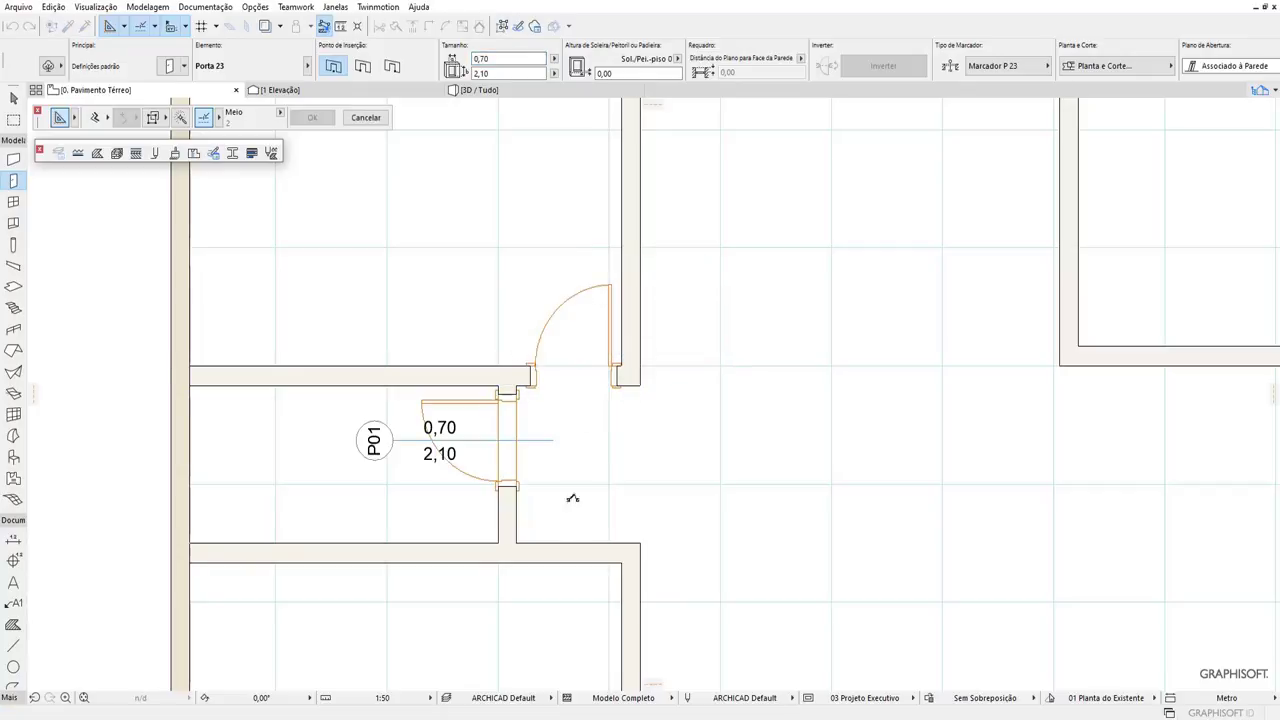
Place a 0,70 door in the lower hall wall, swinging into the lower-left room.
click(572, 571)
key(Escape)
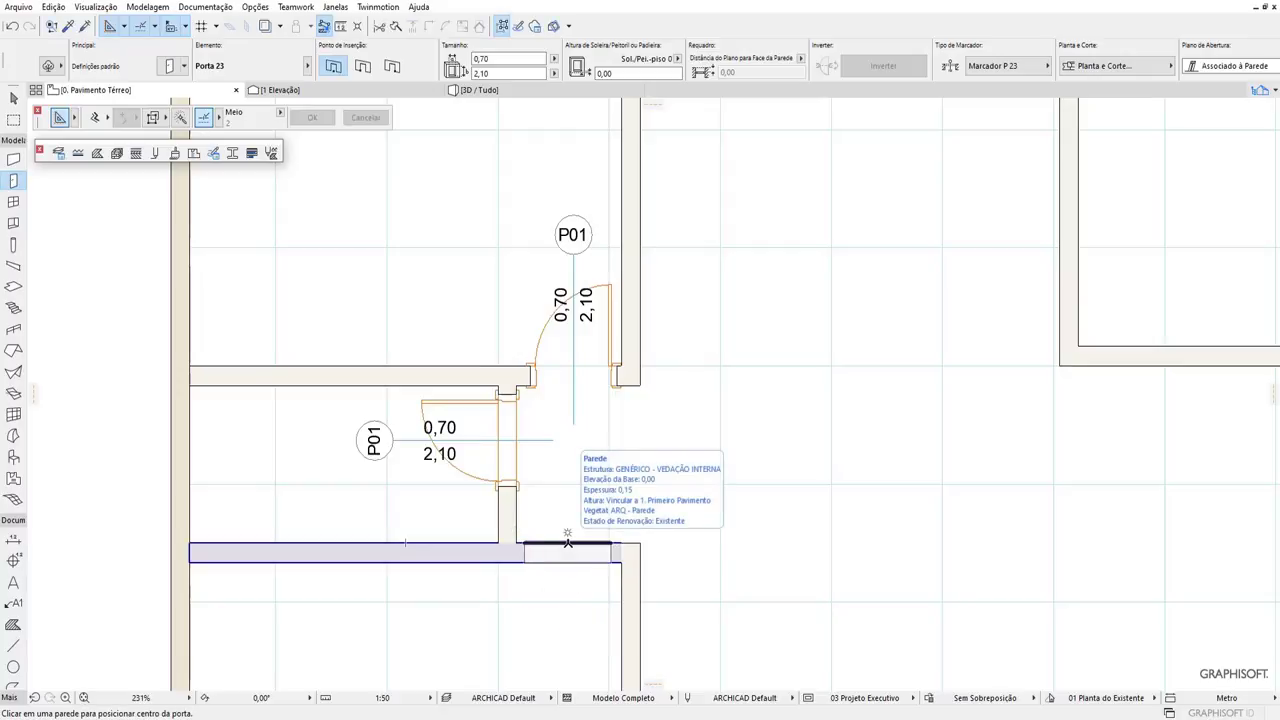
click(570, 541)
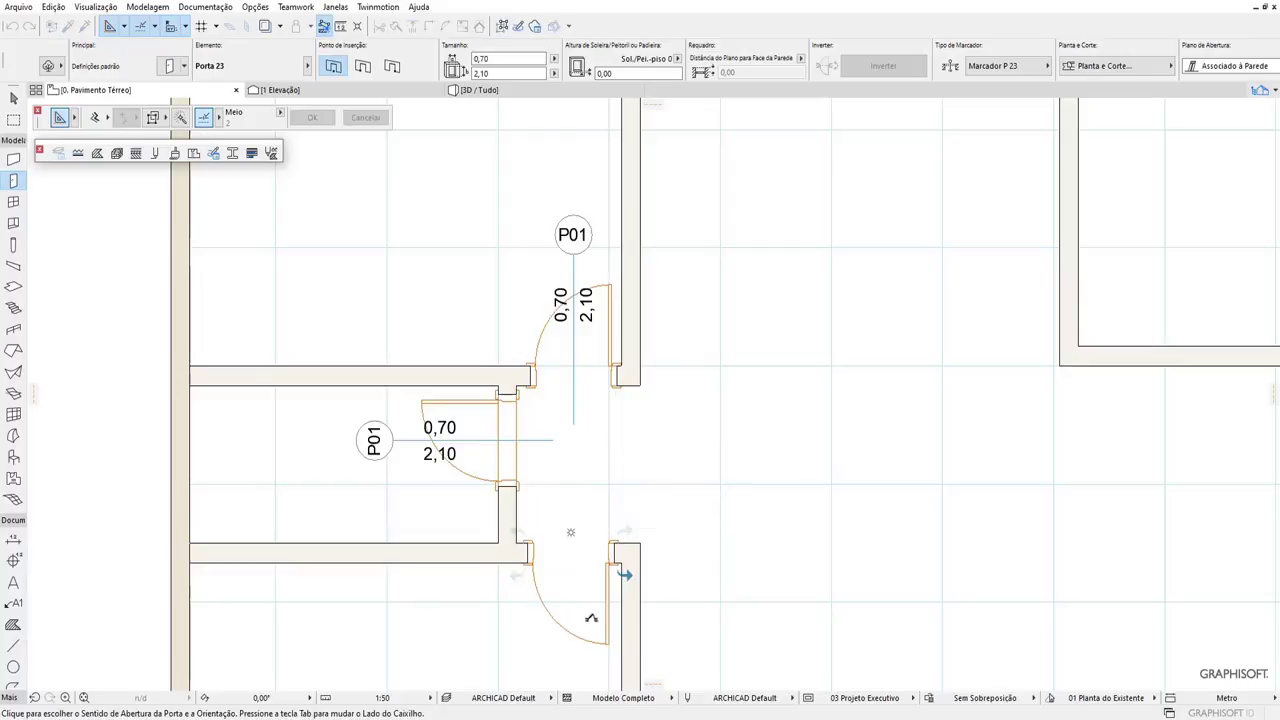
click(538, 573)
scroll(428, 485, down, 1)
scroll(428, 485, down, 1)
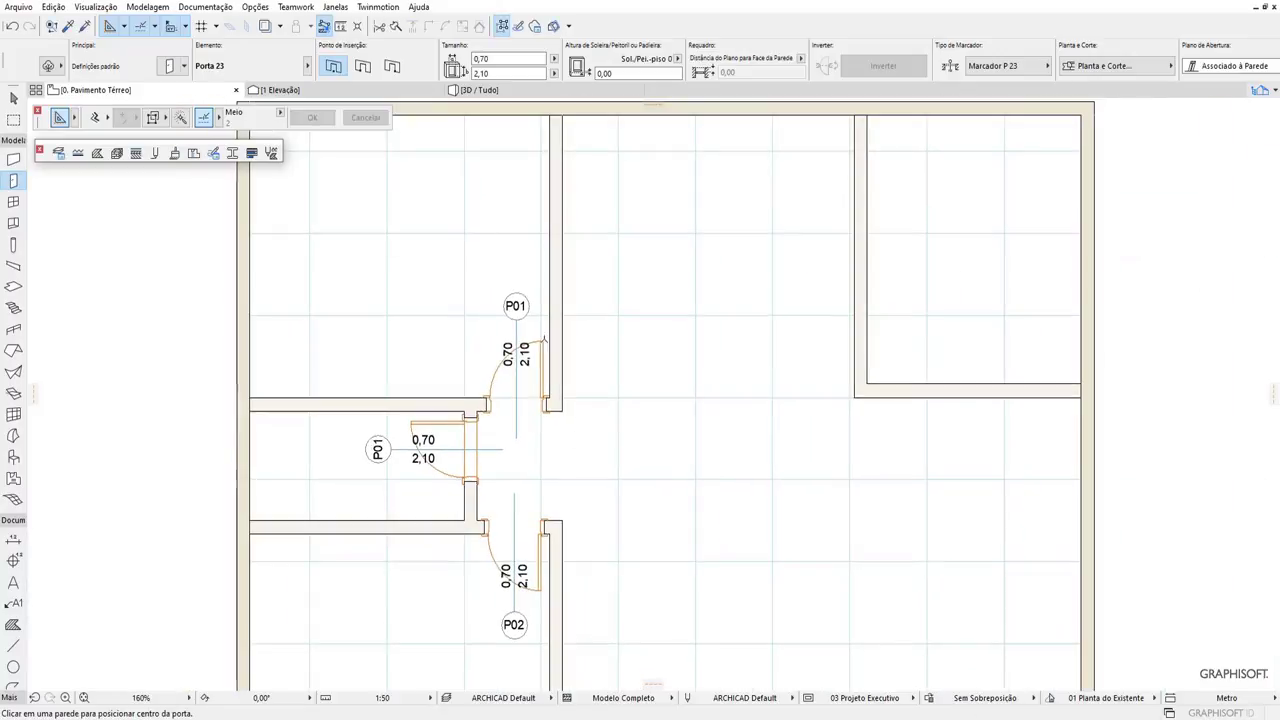
scroll(428, 485, down, 1)
Place a 0,90 × 2,10 door in the lower-right exterior wall, then set the next door width to 0,80.
scroll(428, 485, down, 1)
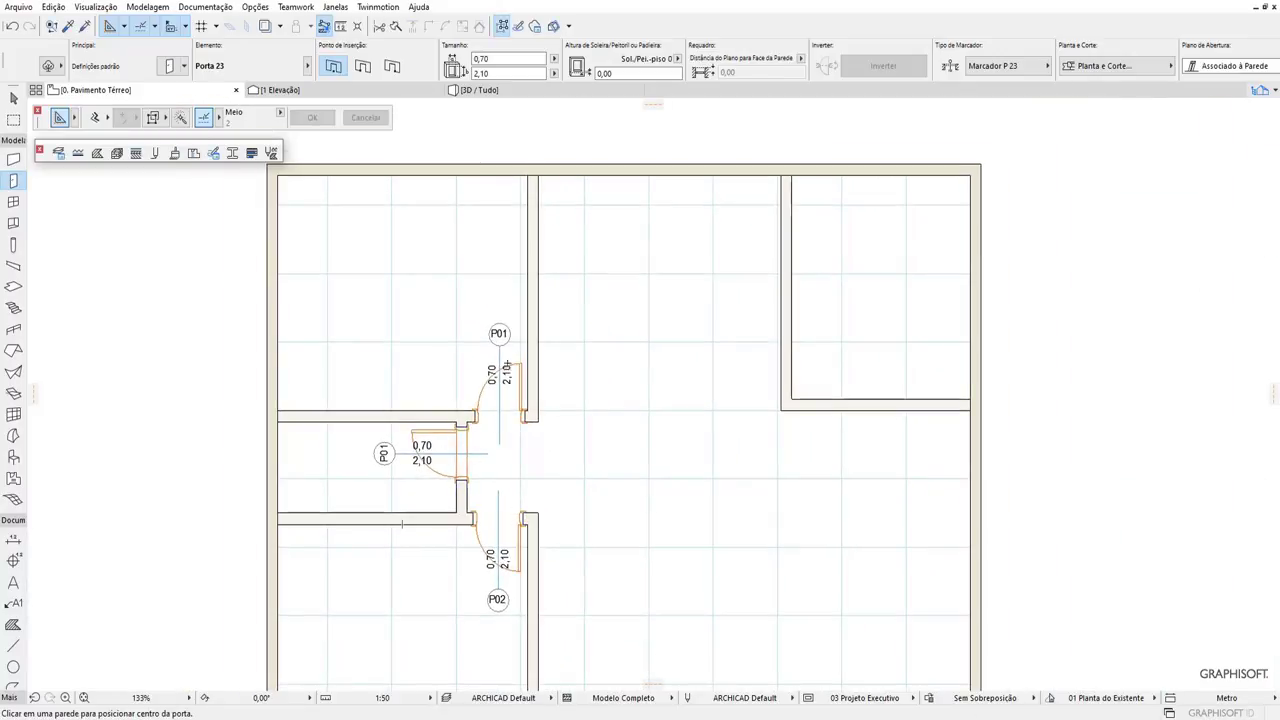
scroll(809, 424, down, 2)
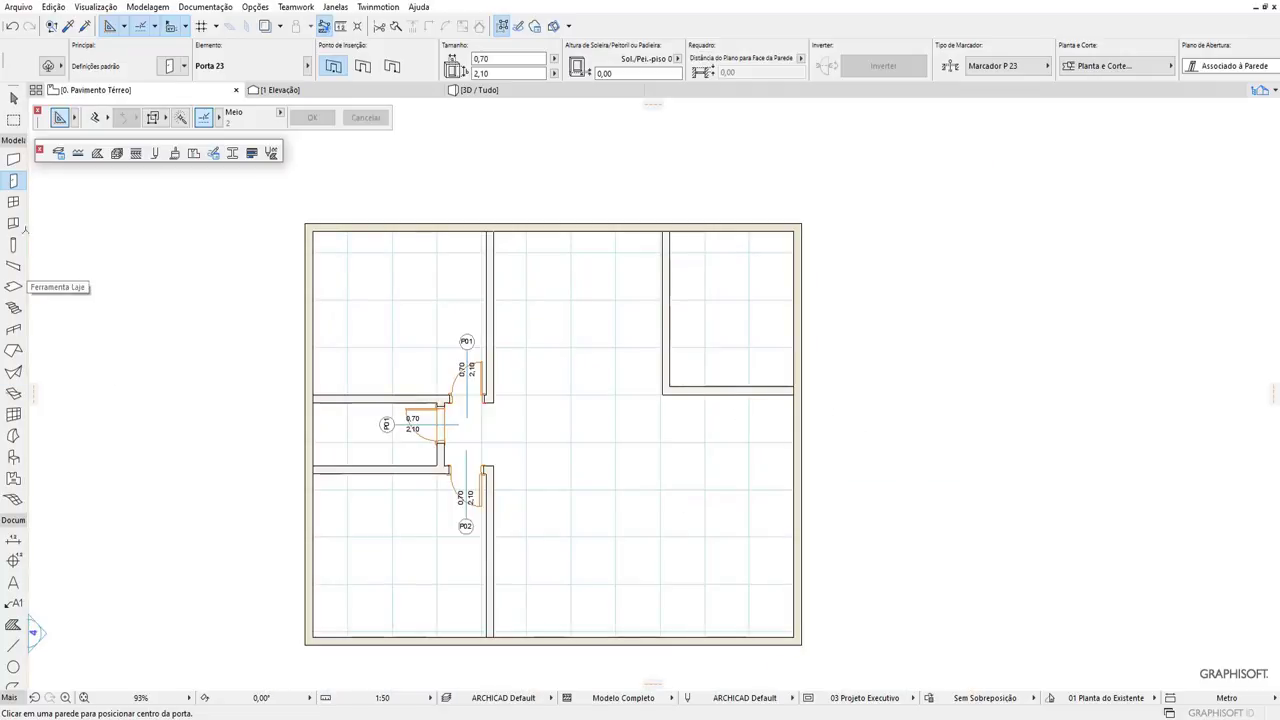
click(22, 187)
click(57, 255)
scroll(805, 414, up, 2)
click(508, 58)
text(0,9)
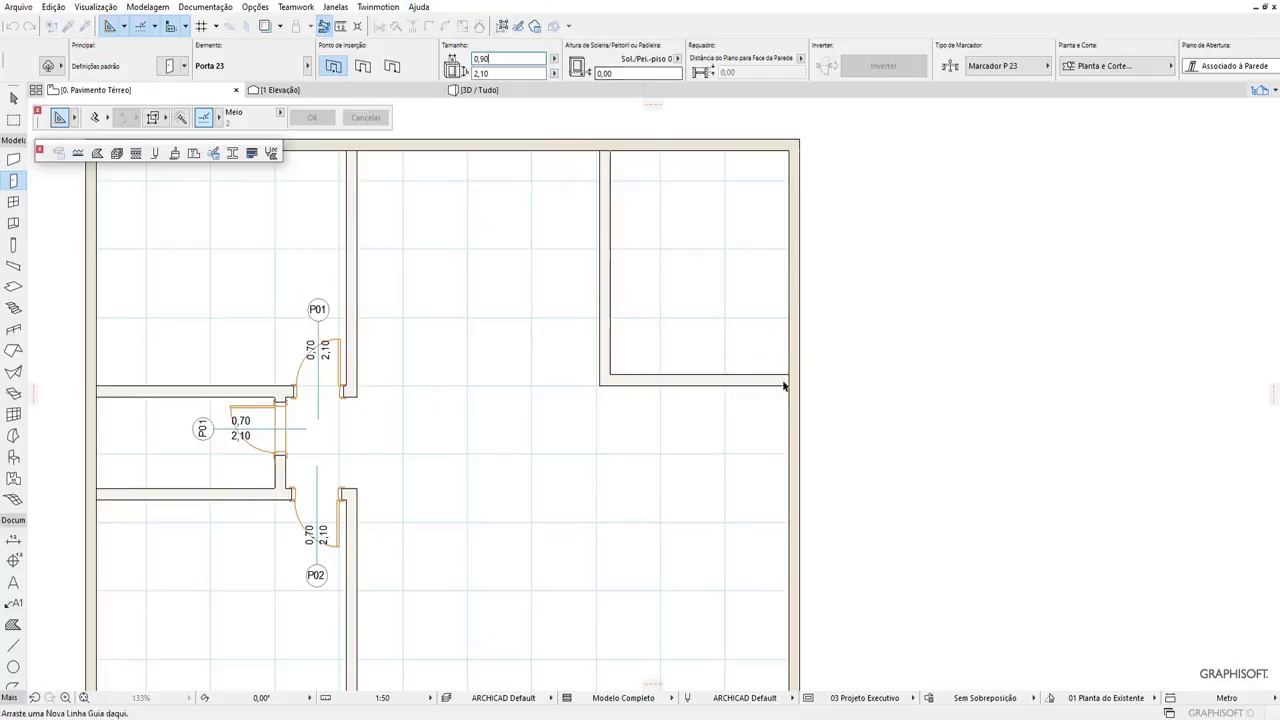
scroll(780, 430, down, 2)
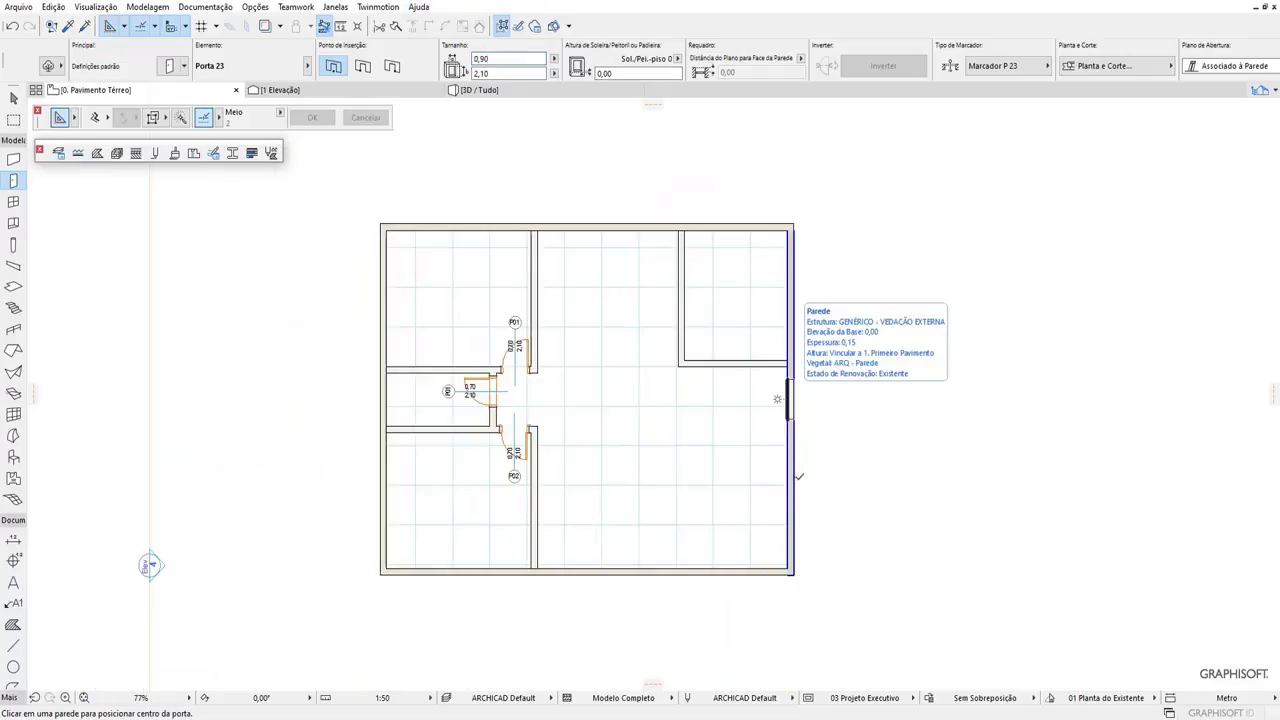
click(779, 540)
click(750, 545)
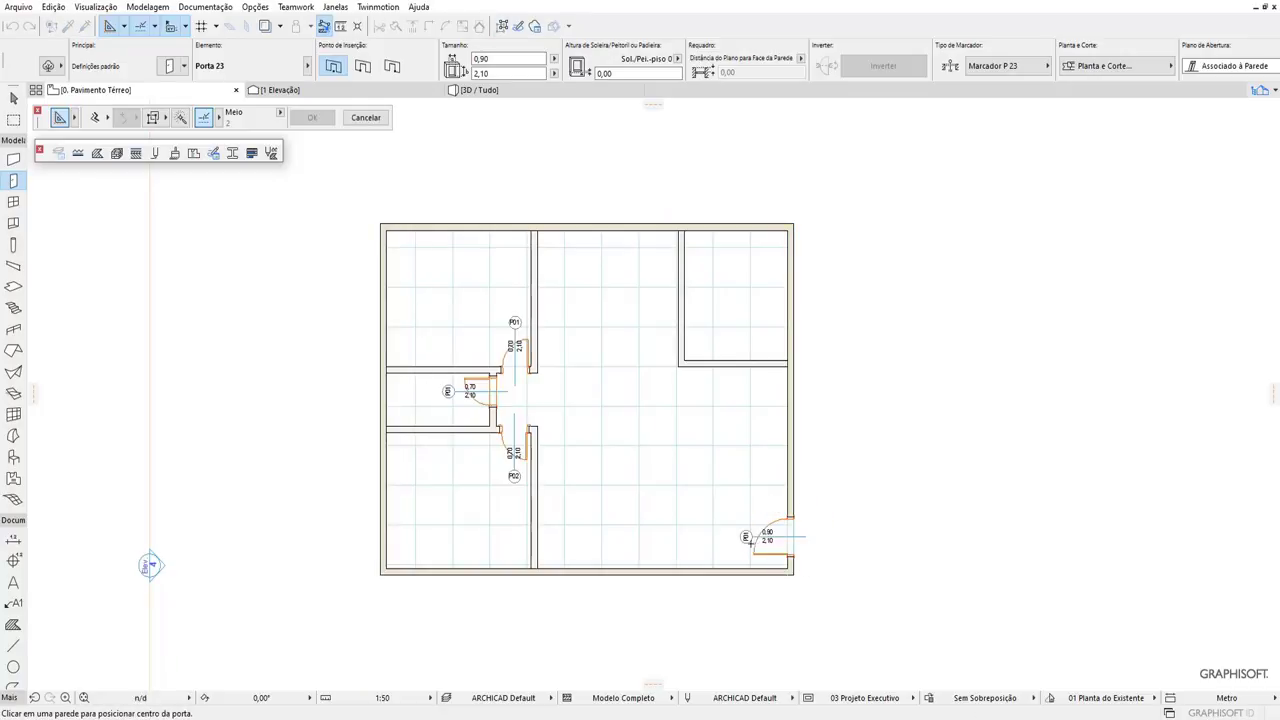
mouse_move(708, 361)
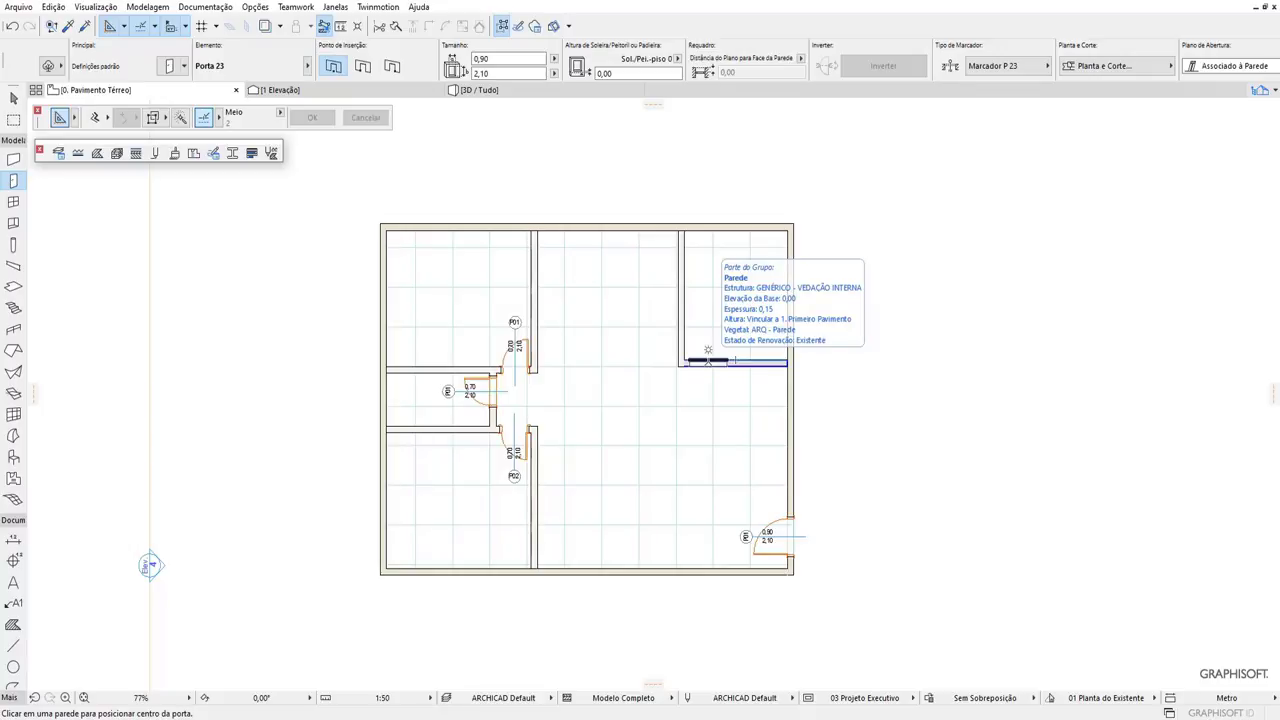
click(505, 58)
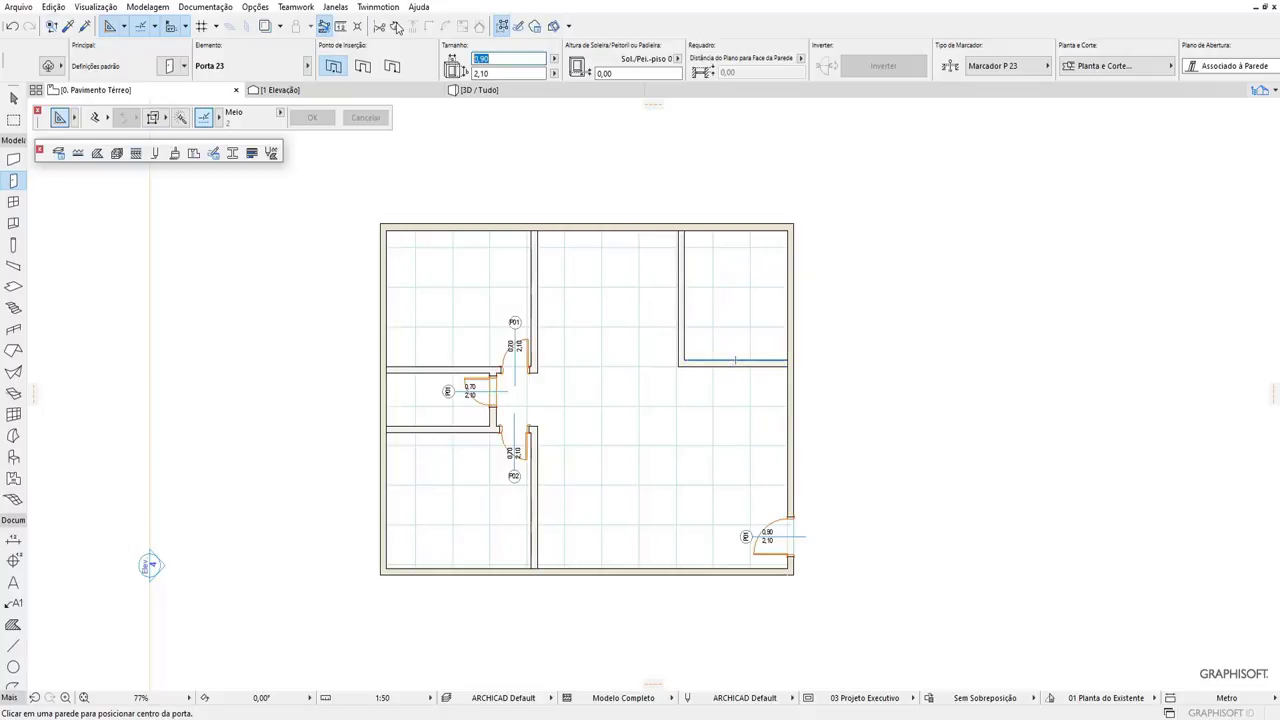
text(,8)
Restyle the lower-right entrance door as the white satin door with threshold, keeping its 0,90 width.
click(14, 180)
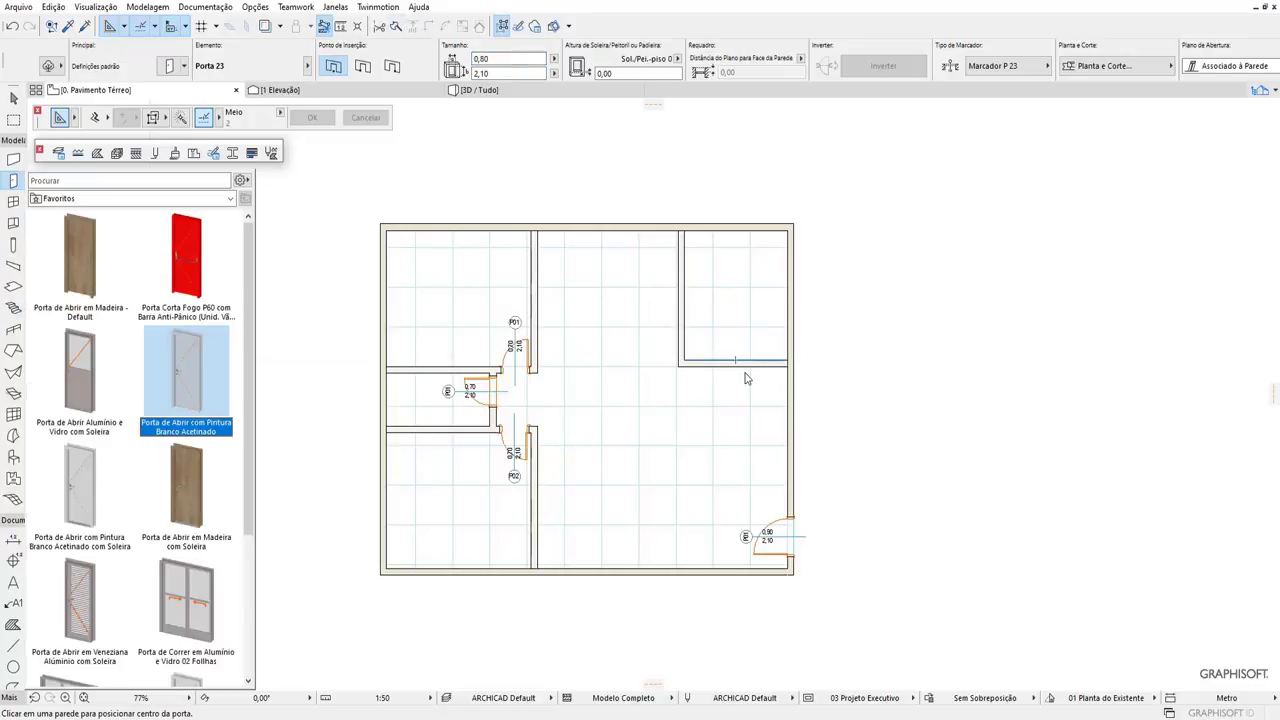
click(14, 97)
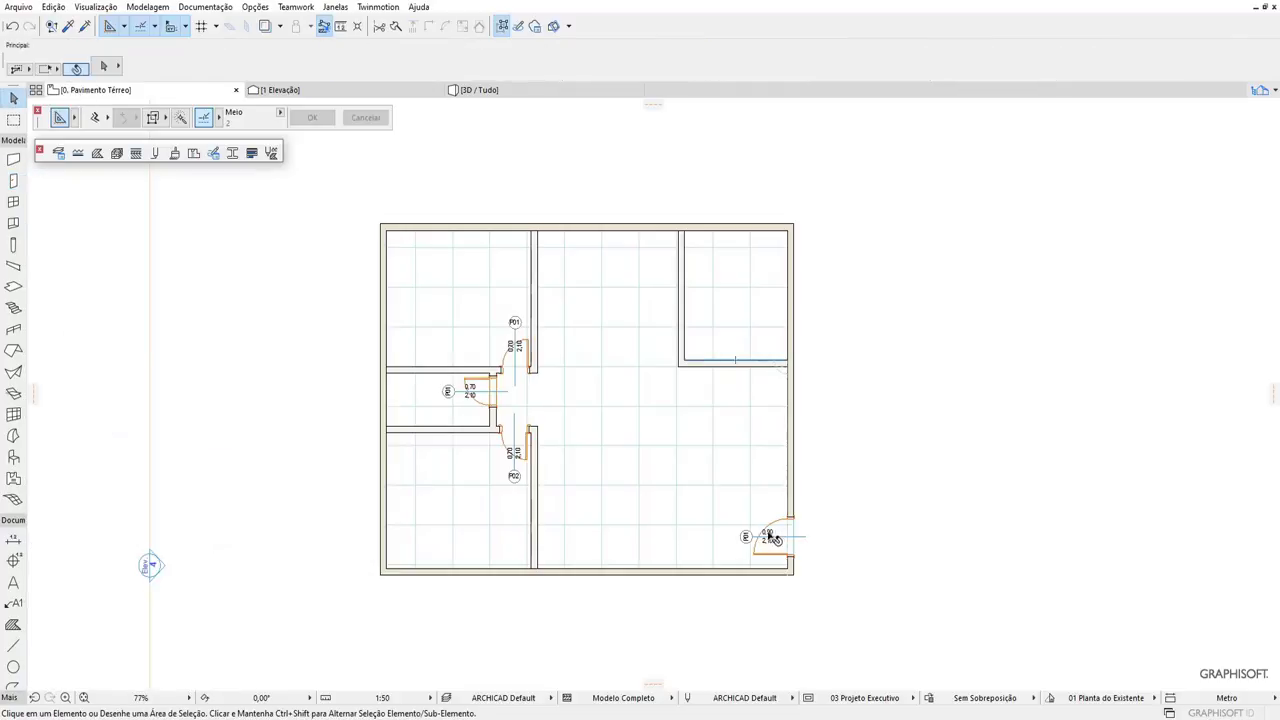
scroll(800, 545, up, 3)
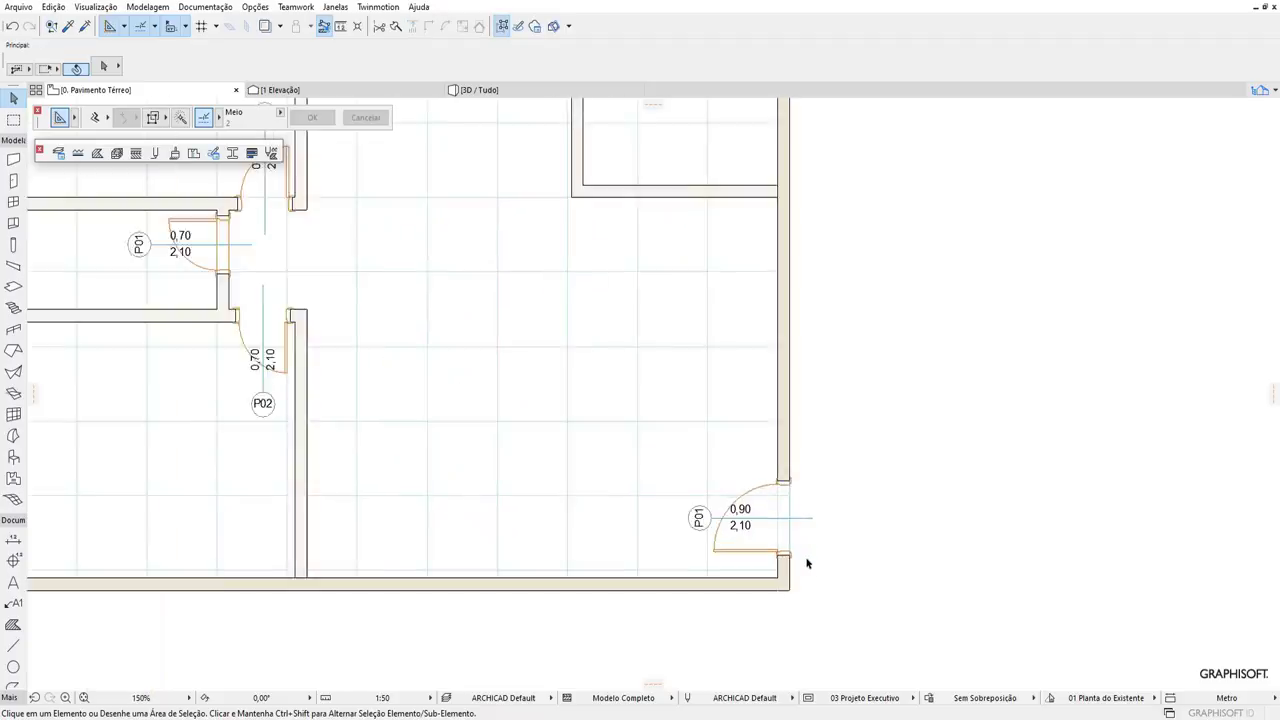
scroll(781, 543, up, 3)
click(760, 540)
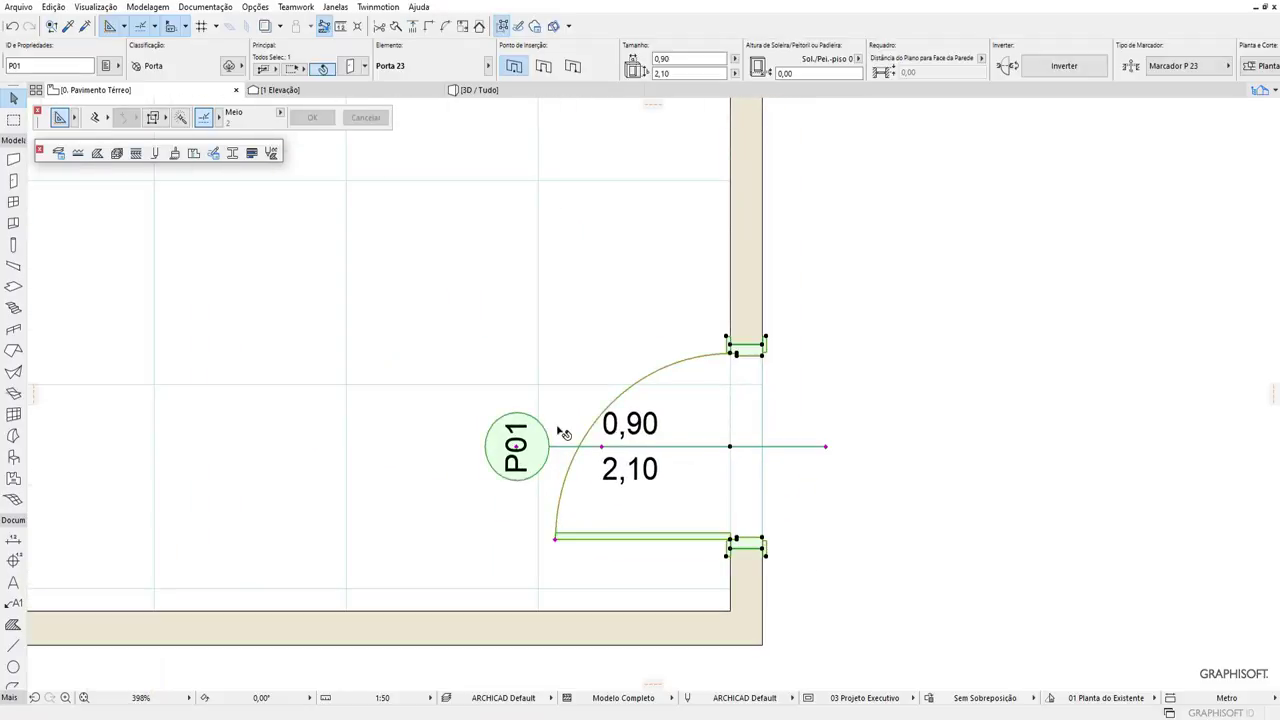
click(13, 181)
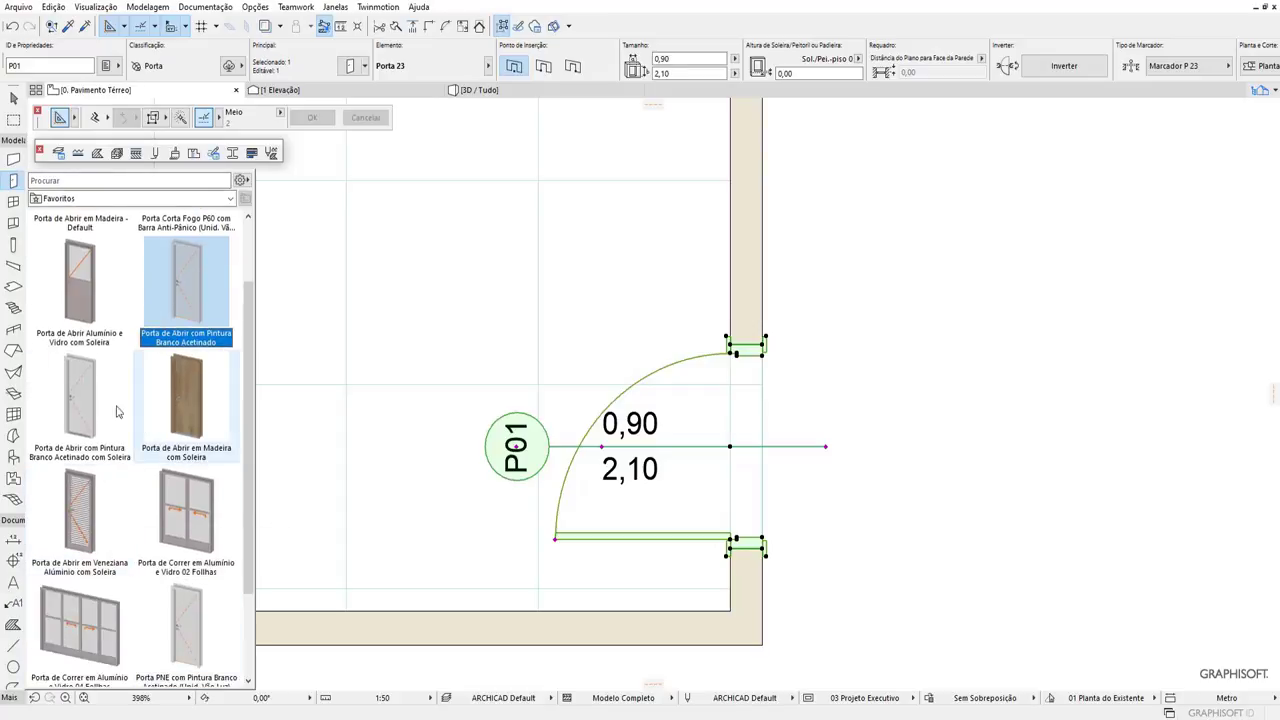
double_click(116, 411)
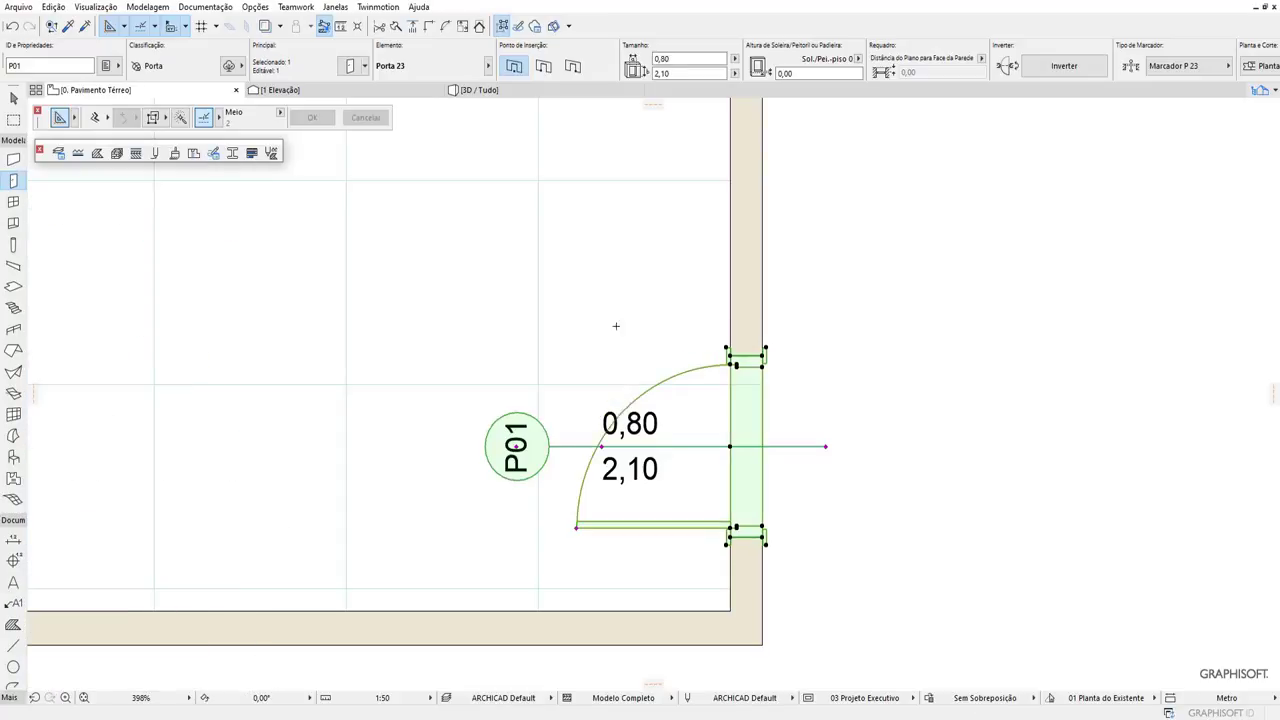
click(652, 58)
text(0,9)
key(Return)
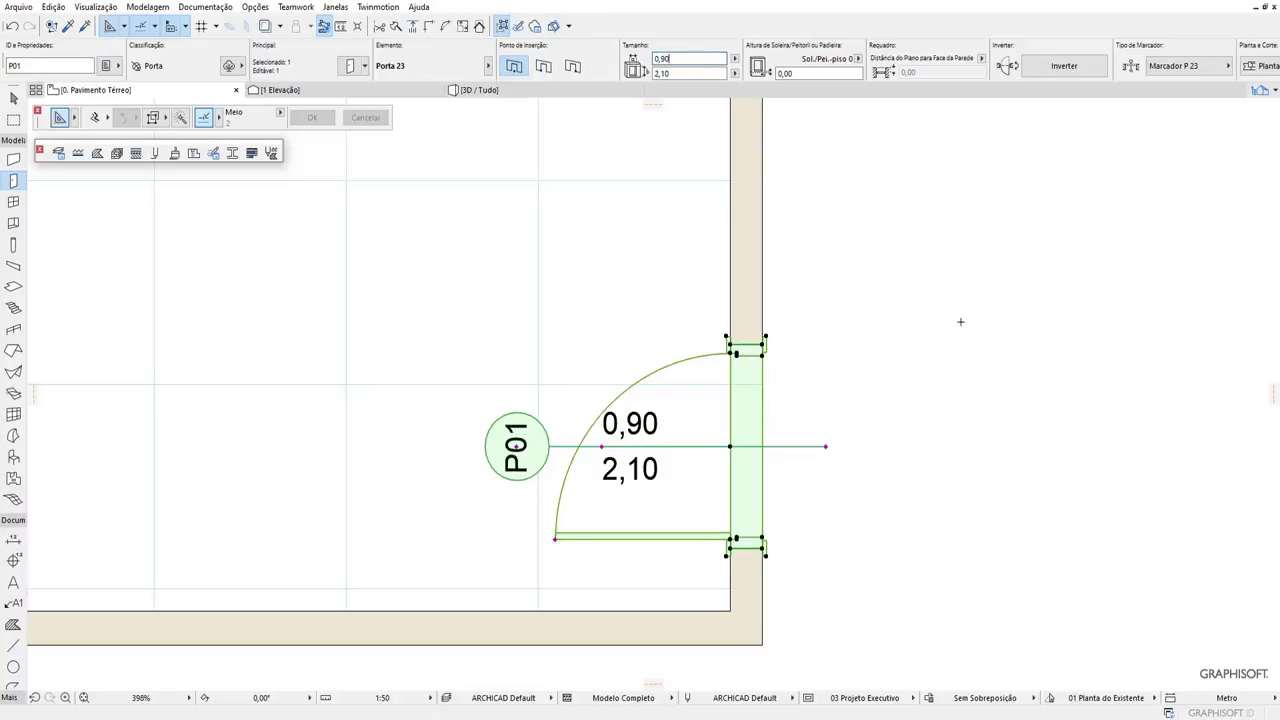
key(Escape)
scroll(797, 551, down, 2)
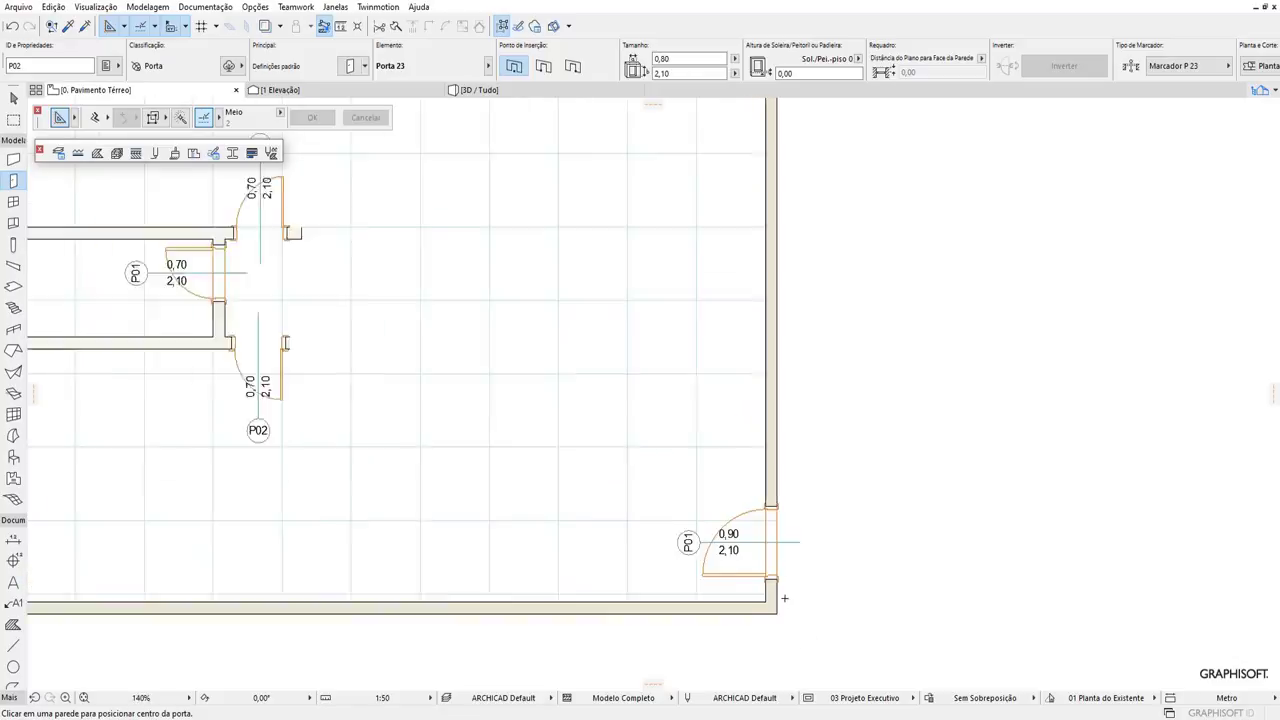
scroll(778, 558, down, 3)
scroll(776, 556, down, 2)
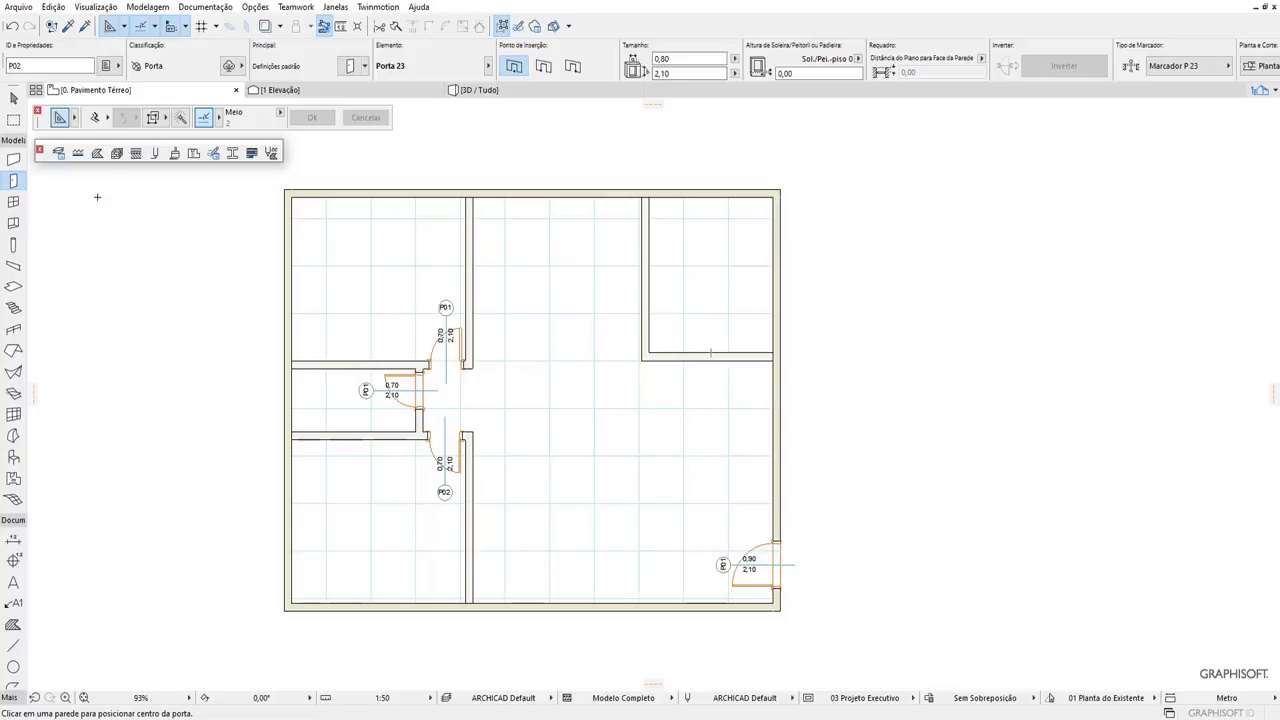
Place a 0,80 white satin door with threshold in the upper-right room's lower wall, swinging into the room.
click(366, 66)
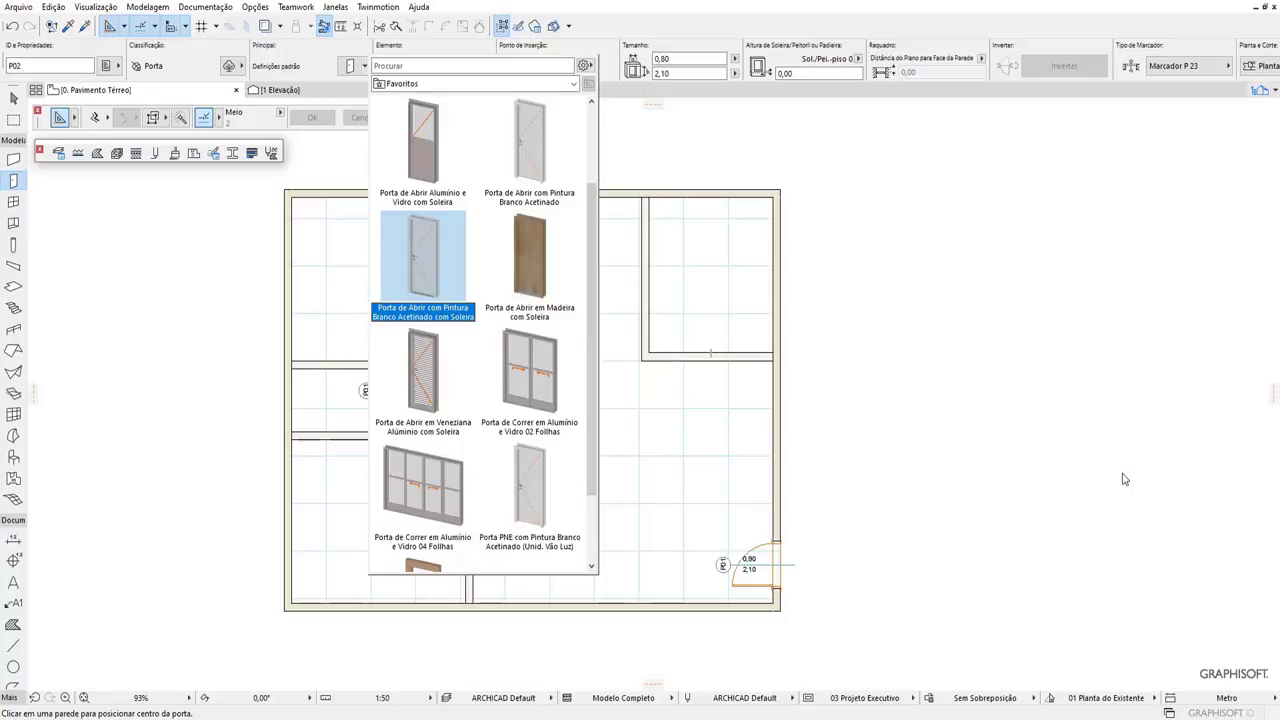
double_click(428, 268)
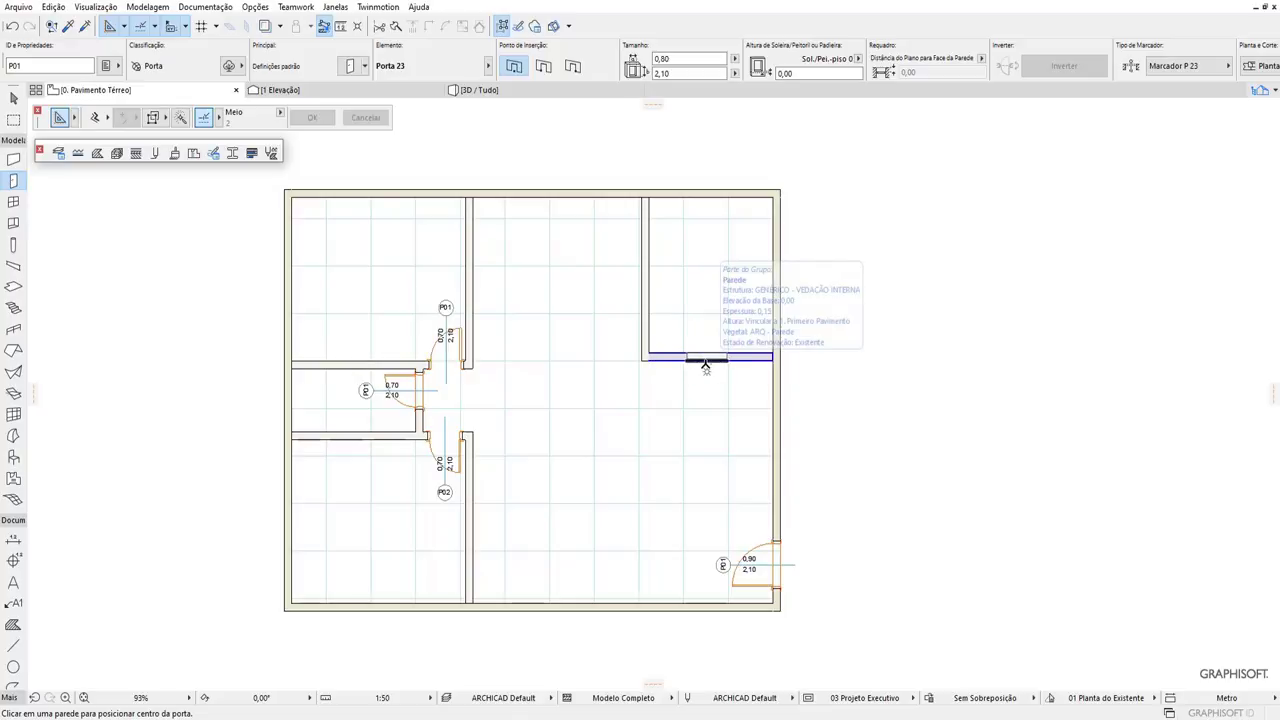
click(700, 357)
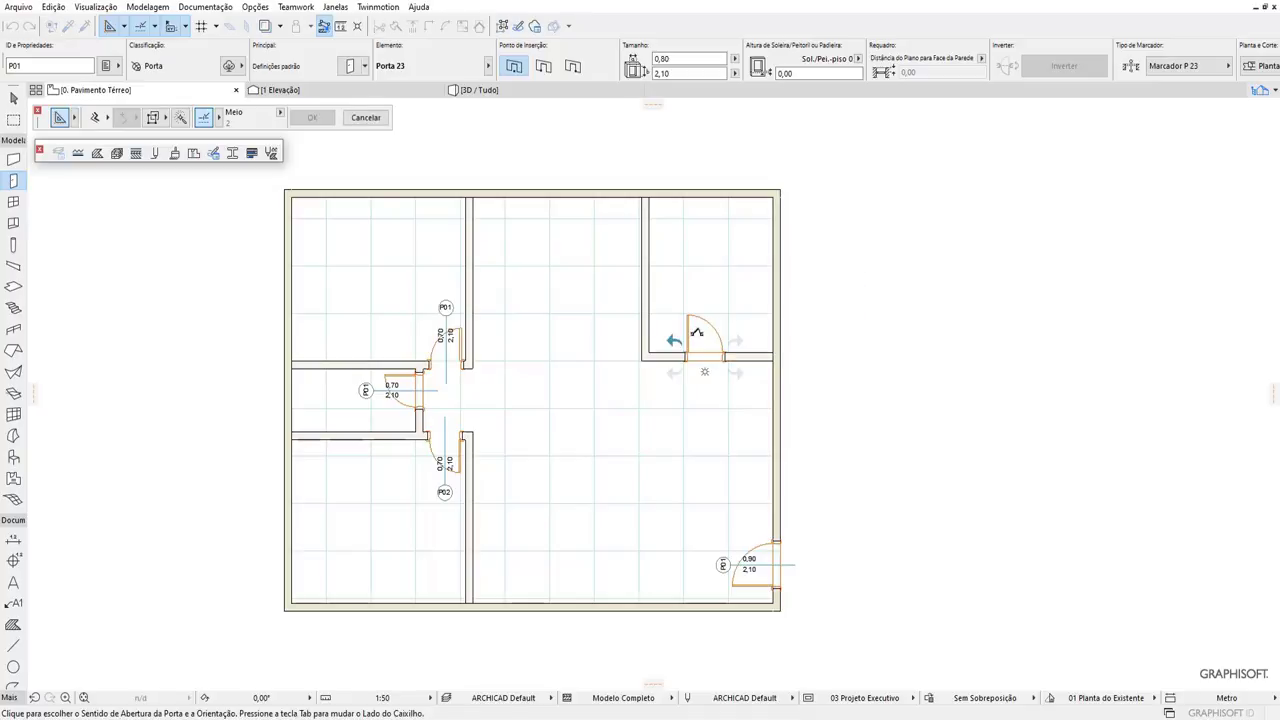
click(697, 332)
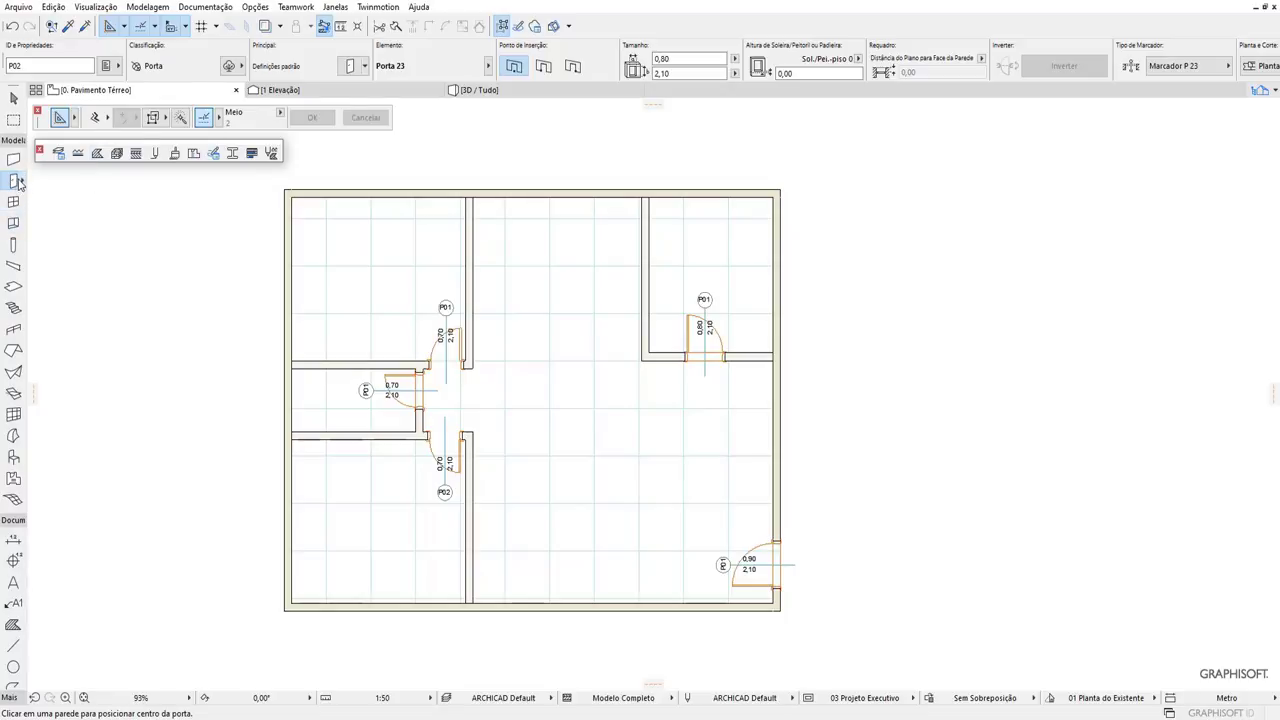
Place a 'Porta de Correr em Alumínio e Vidro 02 Folhas' sliding door in the top exterior wall.
click(17, 181)
scroll(193, 432, down, 2)
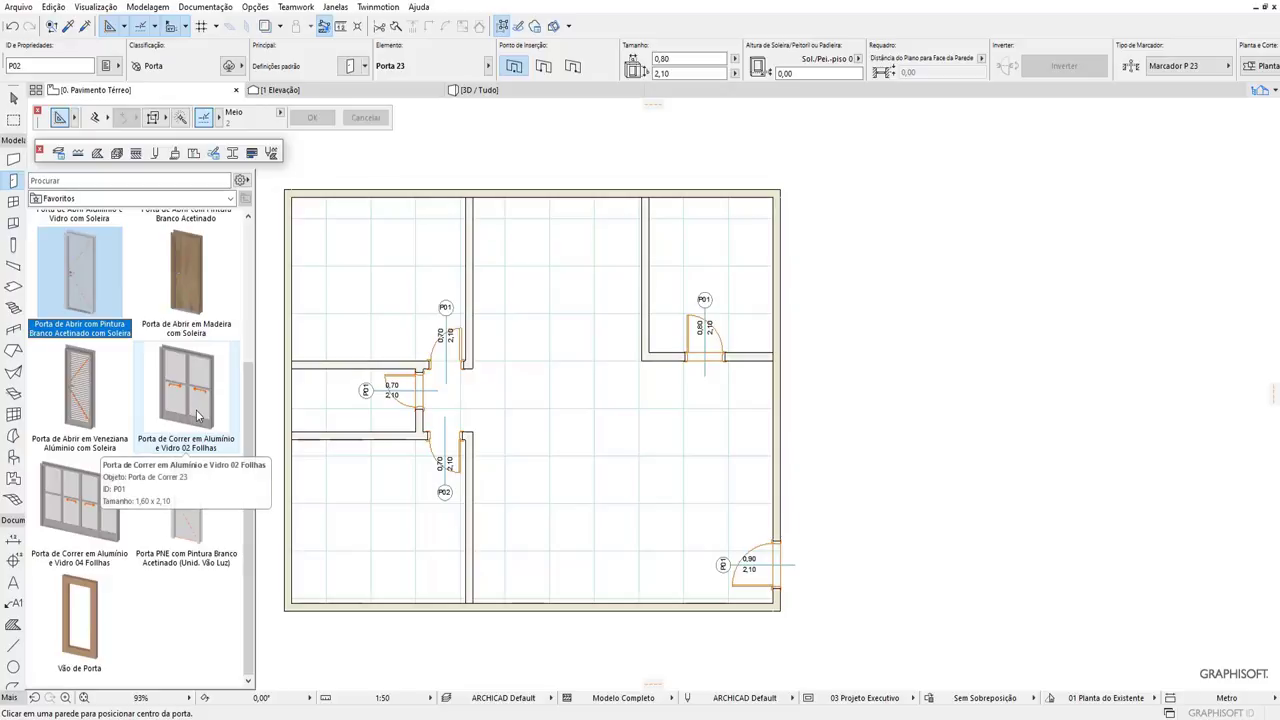
double_click(186, 395)
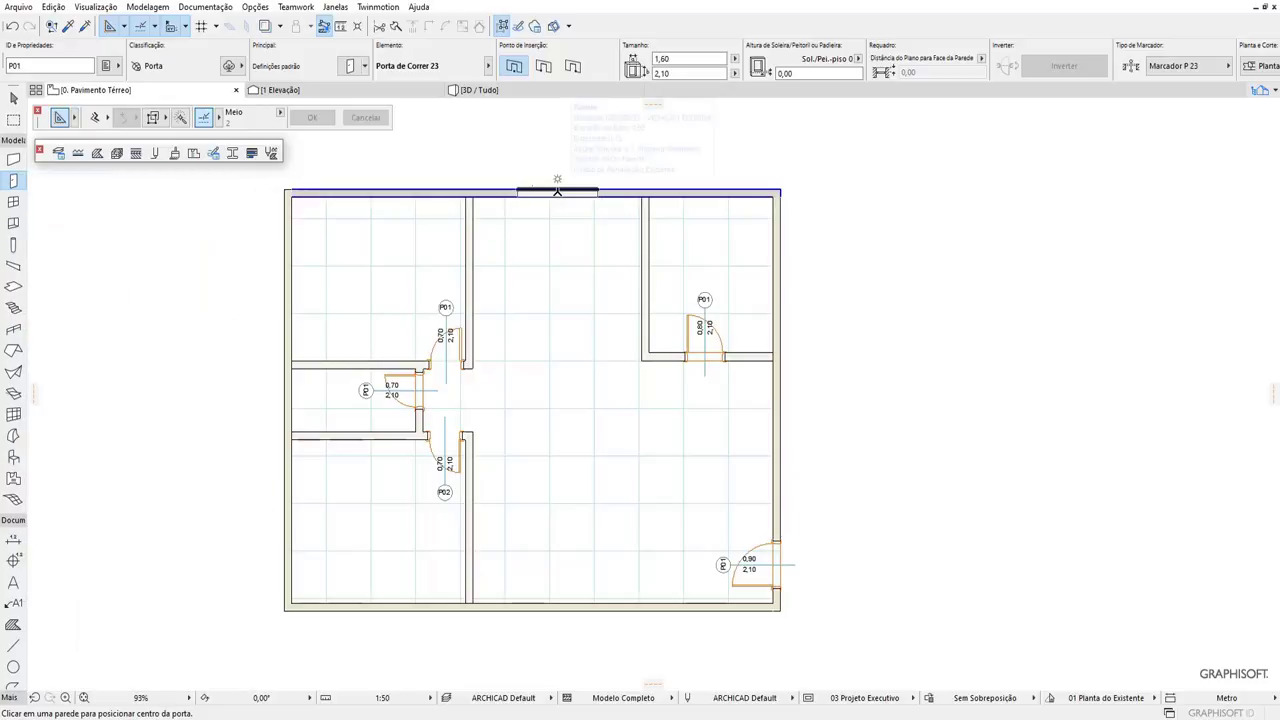
click(556, 190)
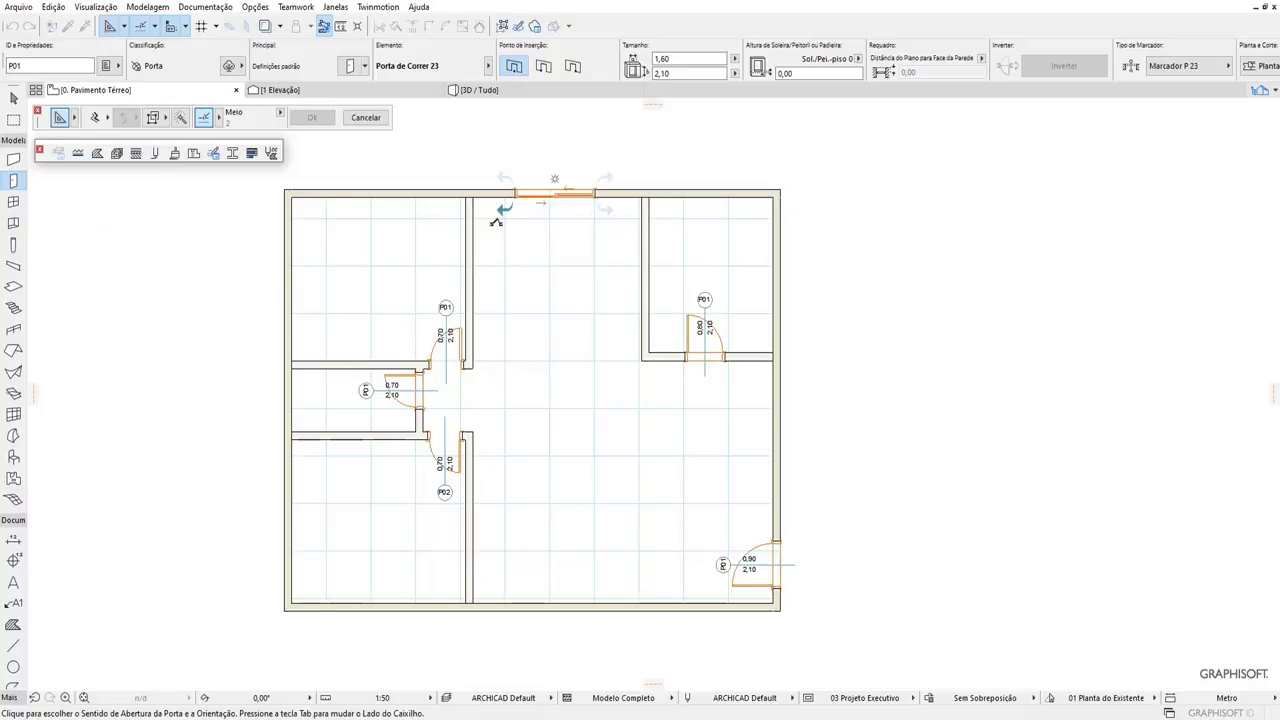
click(603, 221)
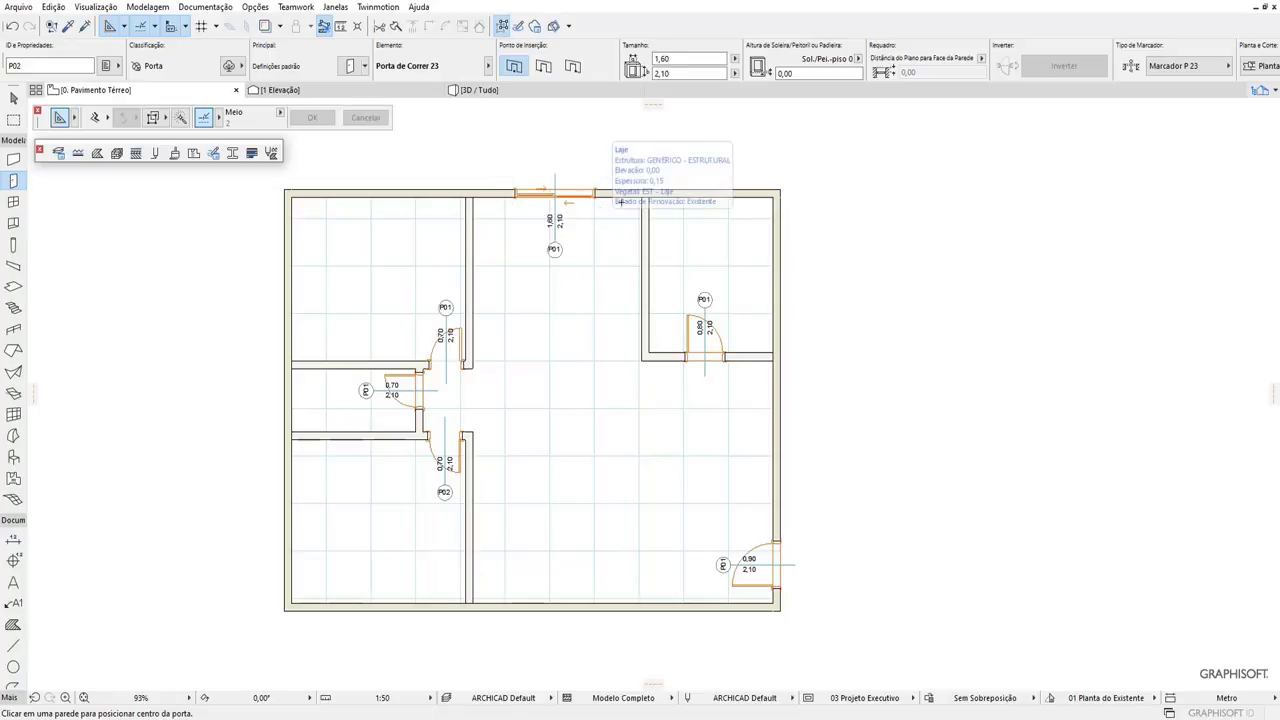
Widen the new sliding door to 2,00.
key(Escape)
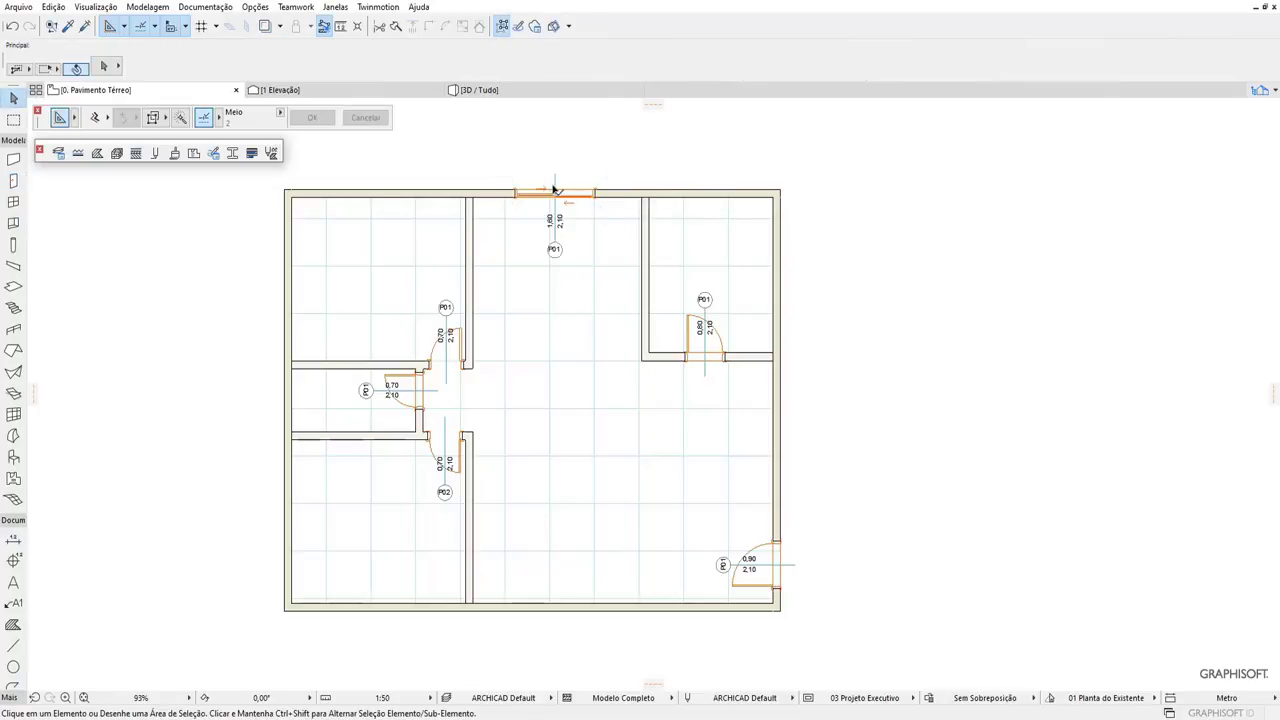
click(549, 193)
click(586, 163)
scroll(549, 199, up, 3)
scroll(500, 203, up, 2)
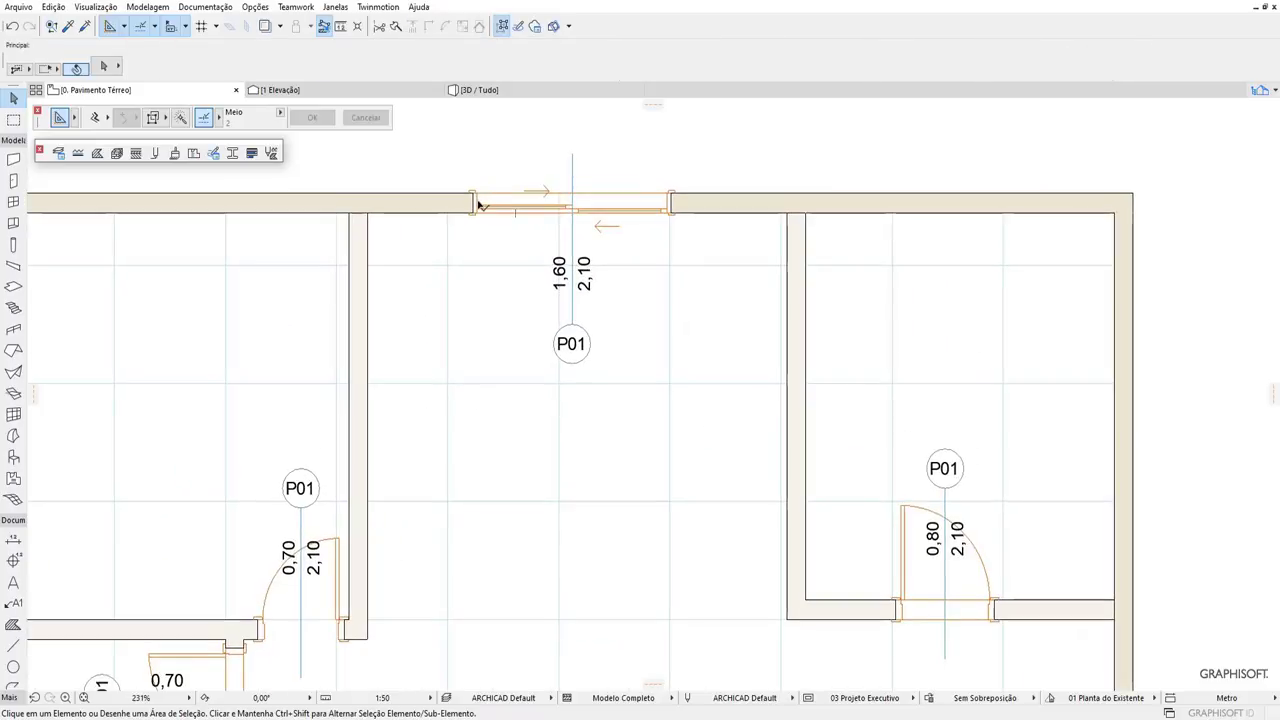
click(478, 204)
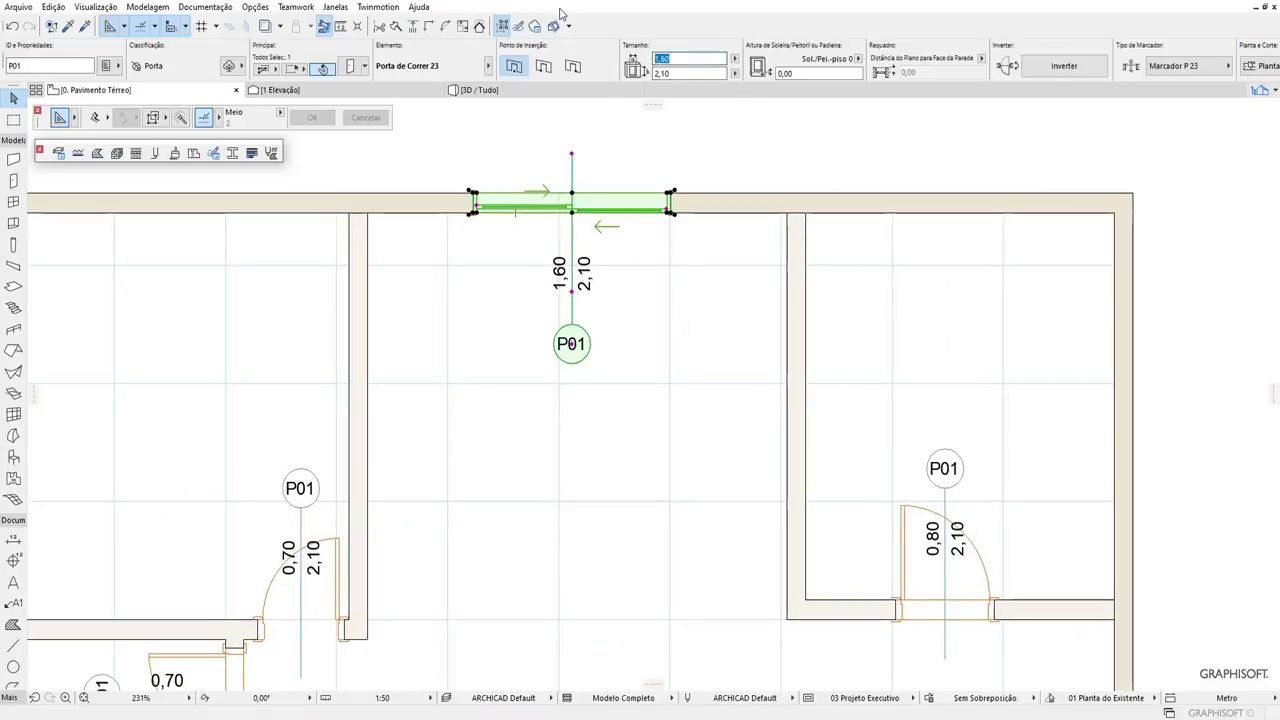
text(2)
key(Return)
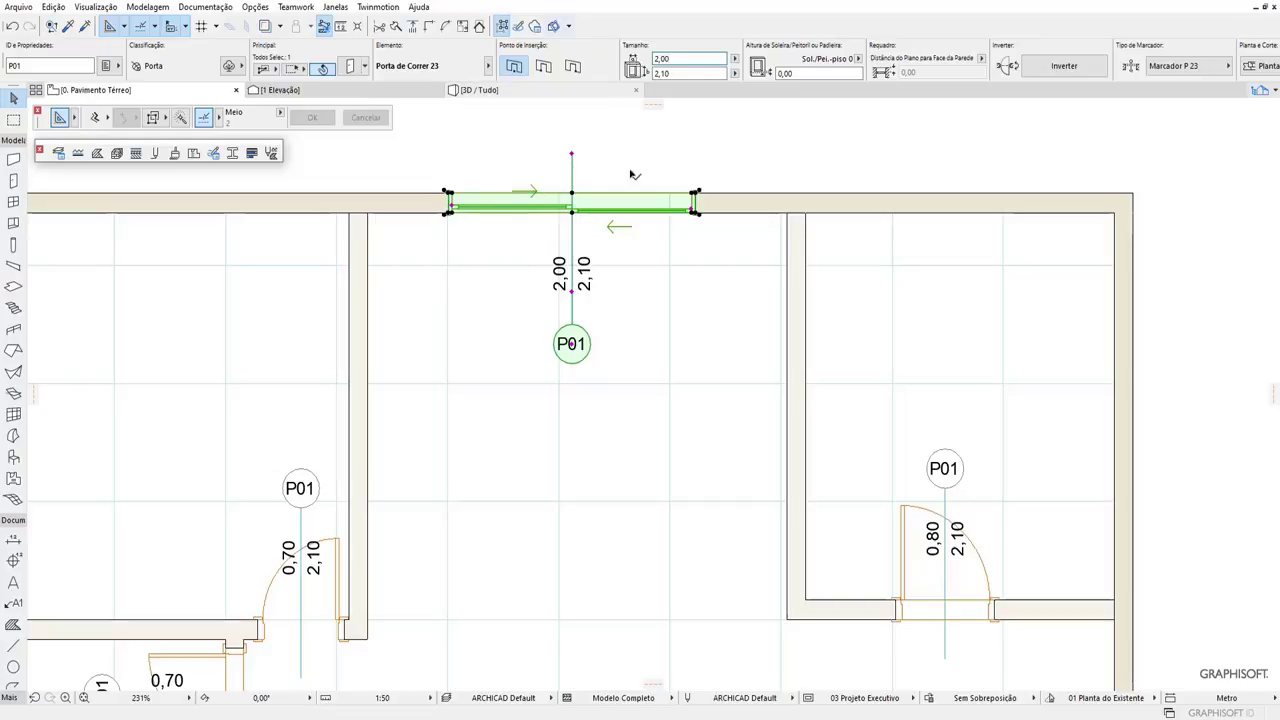
click(707, 153)
scroll(582, 196, down, 3)
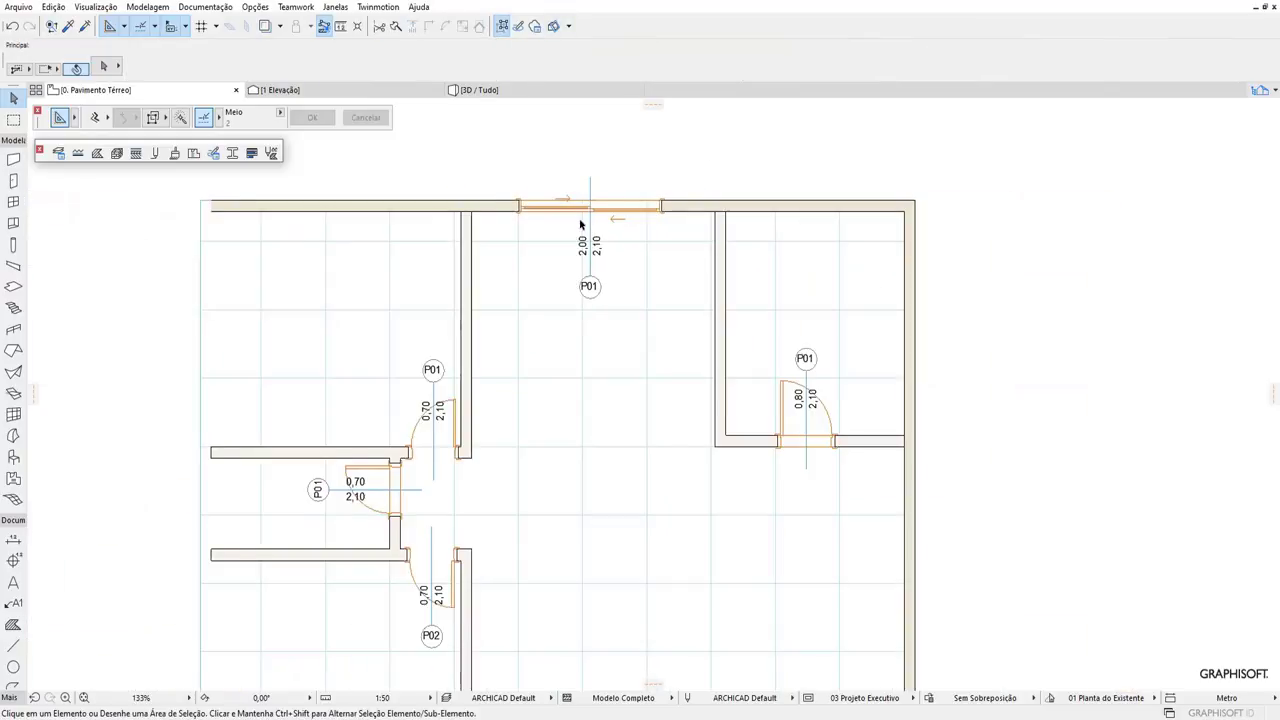
scroll(580, 224, down, 2)
click(13, 180)
scroll(254, 241, down, 2)
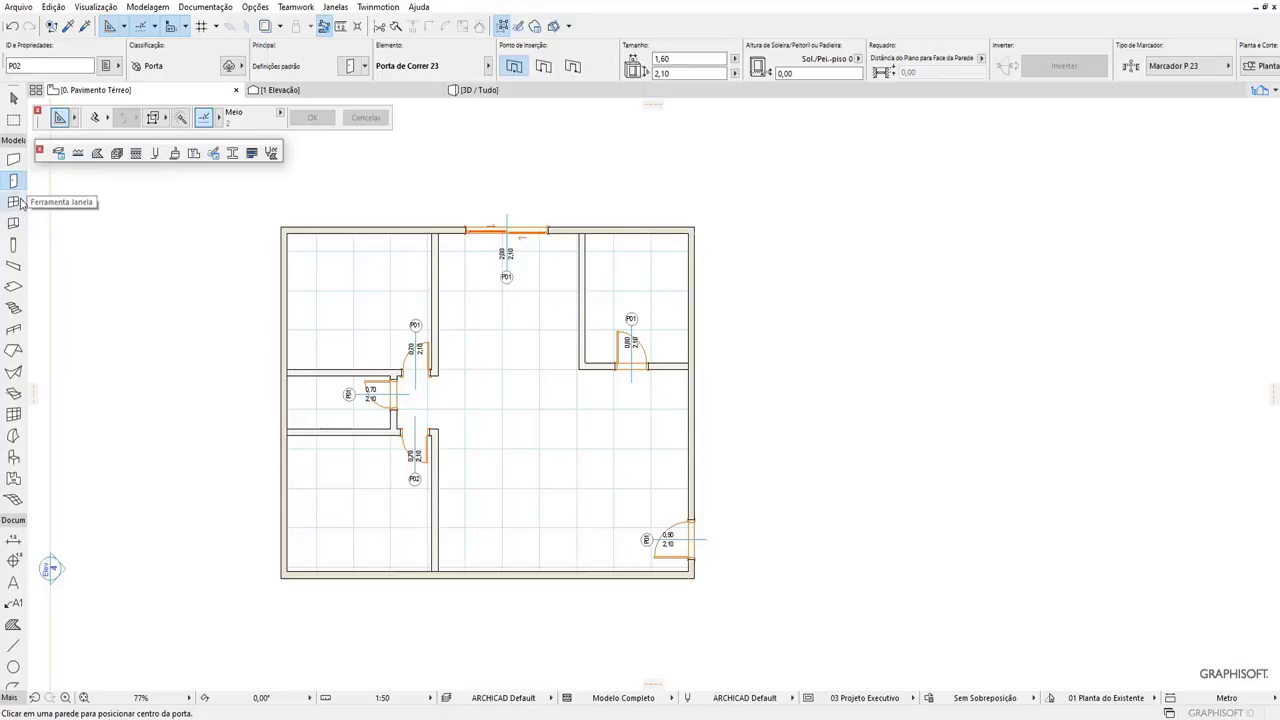
Place a two-leaf aluminium sliding window J01 in the top exterior wall beside the sliding door.
click(25, 205)
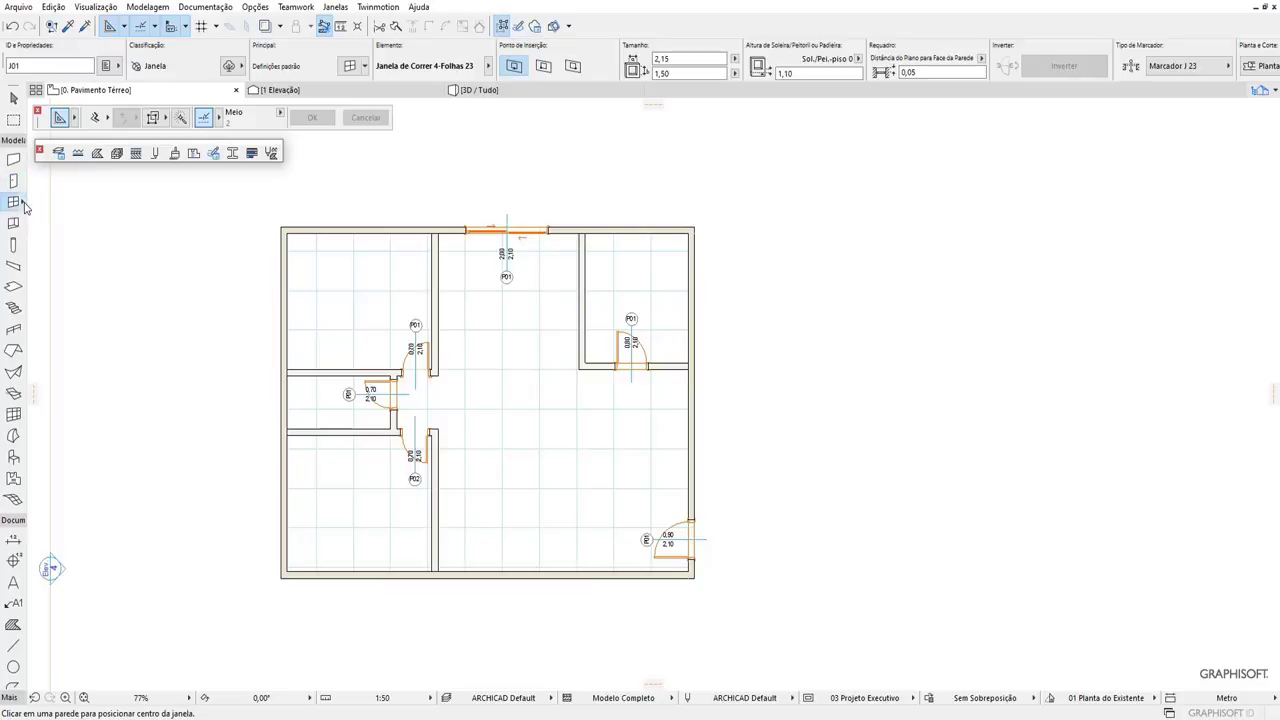
click(25, 205)
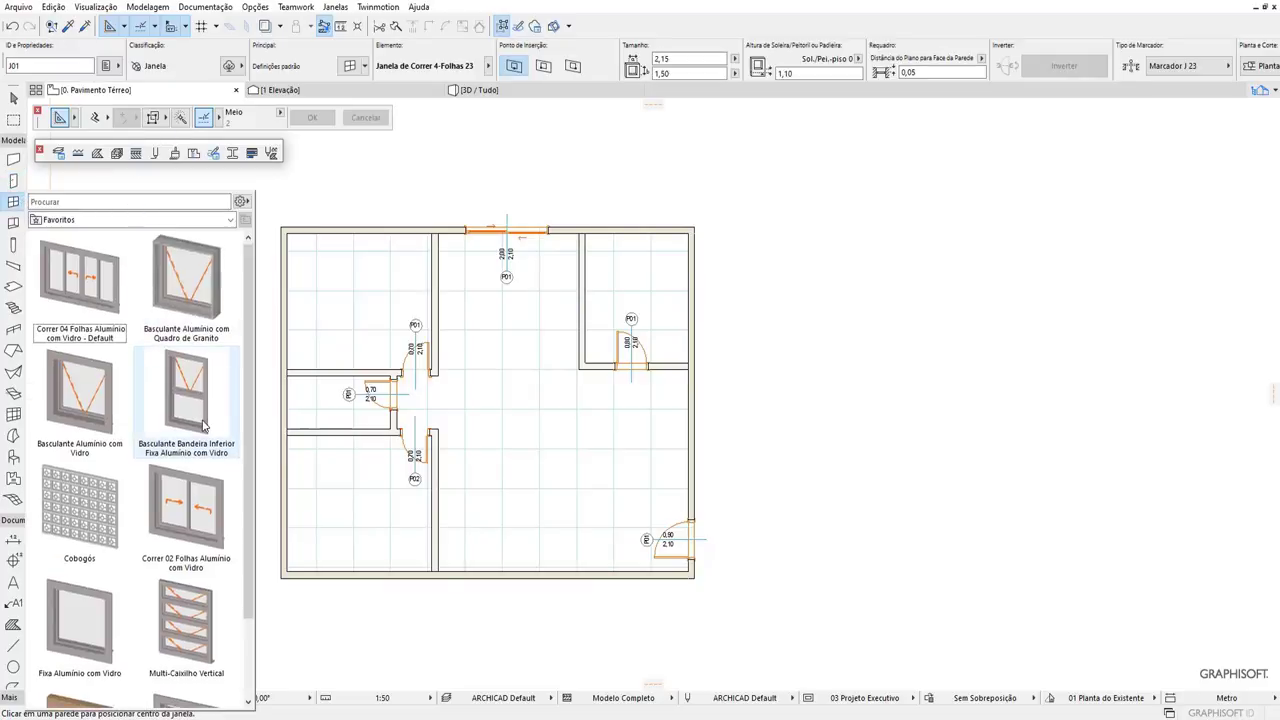
scroll(204, 425, down, 1)
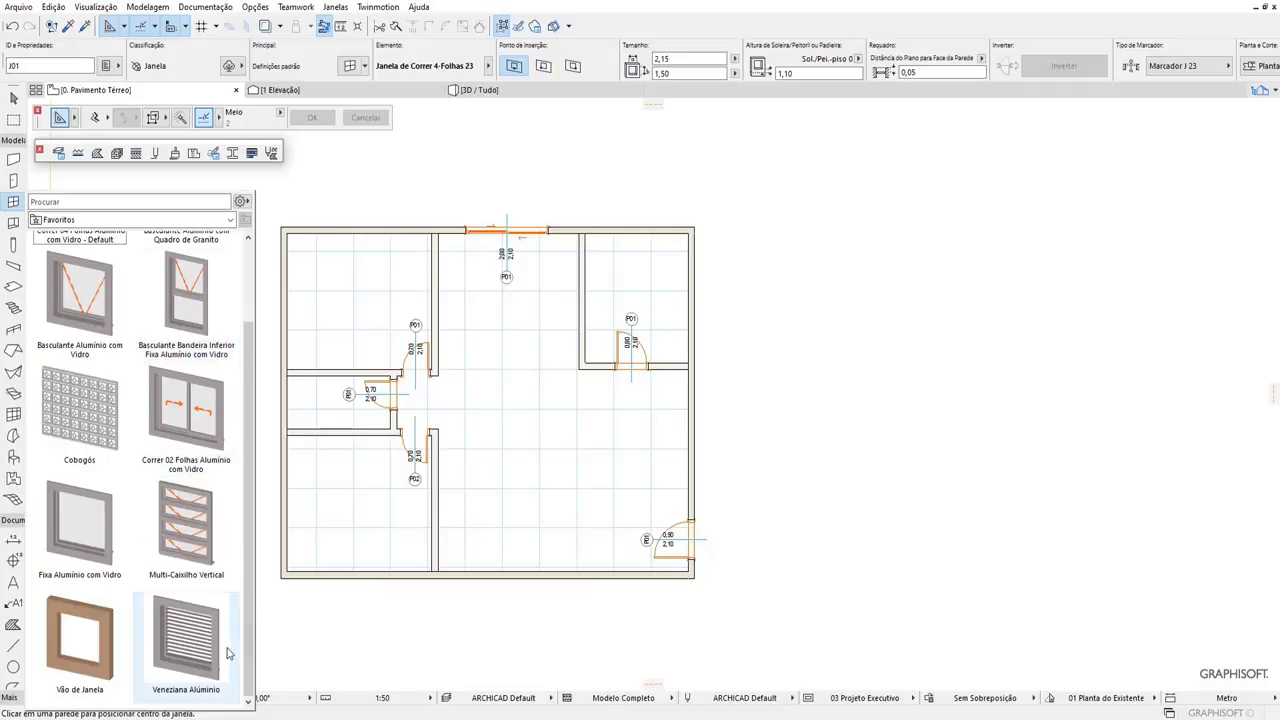
scroll(212, 610, up, 1)
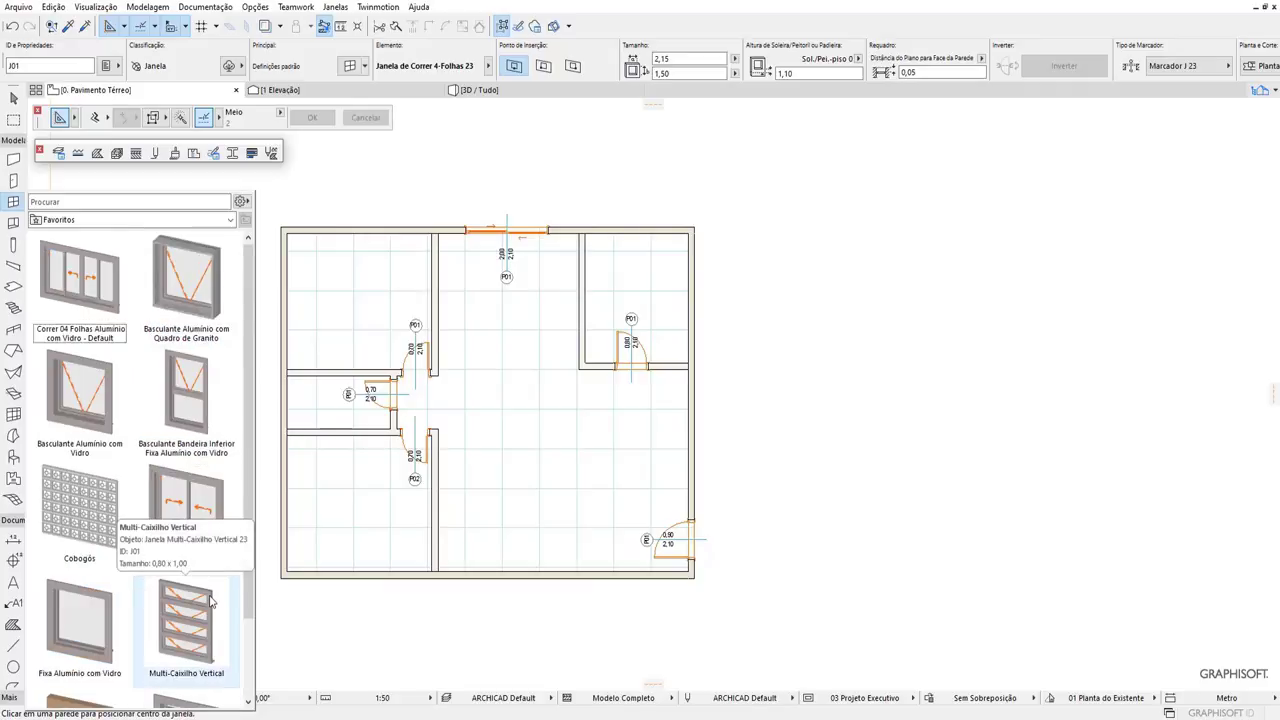
scroll(192, 365, down, 1)
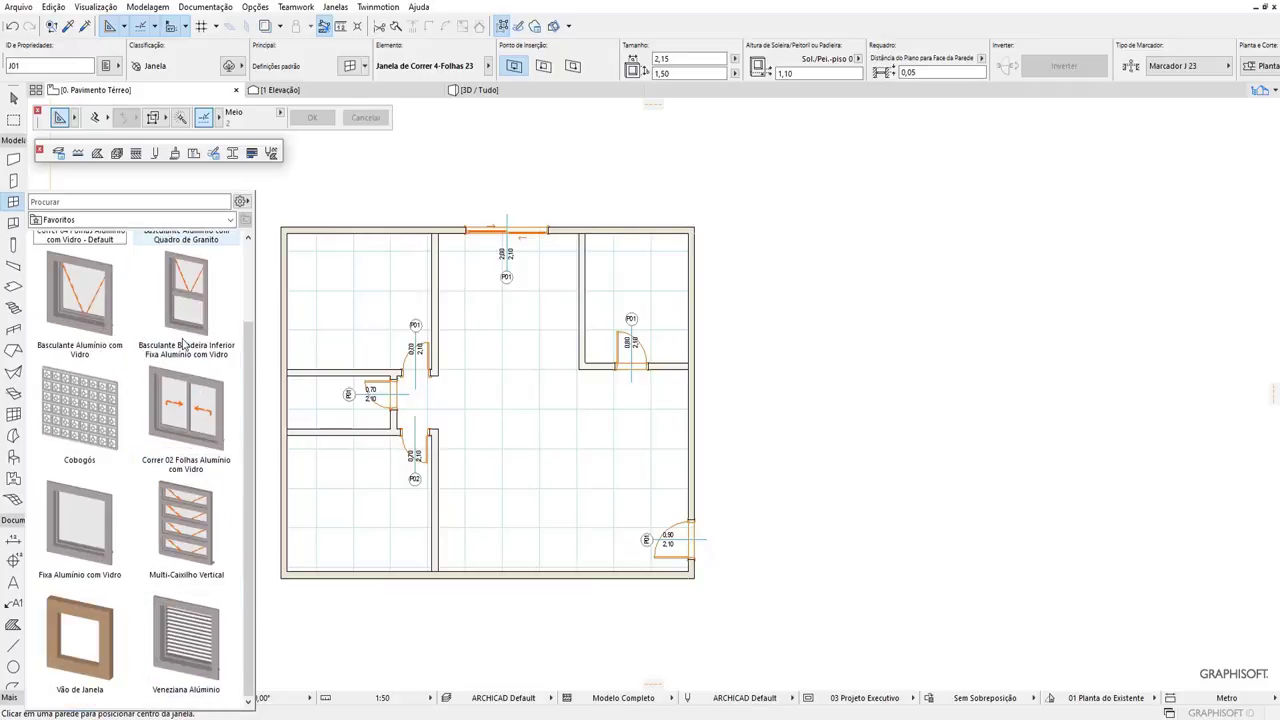
double_click(182, 396)
scroll(379, 217, up, 1)
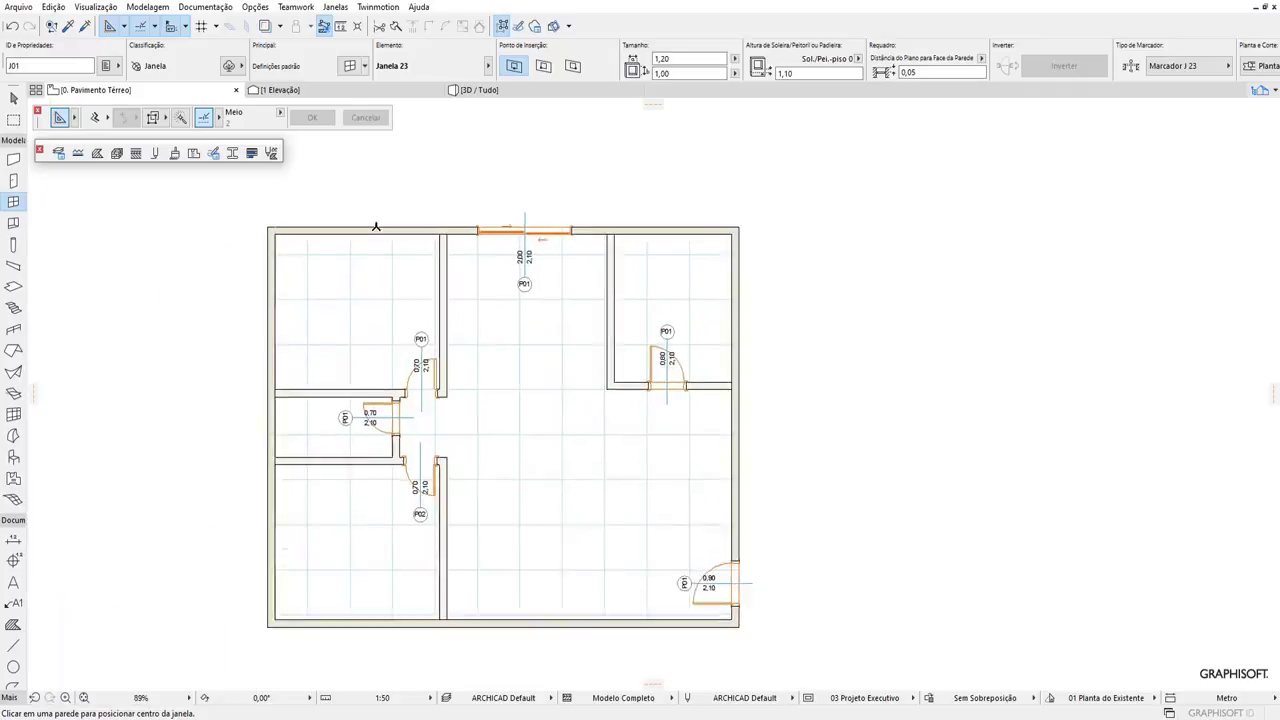
scroll(383, 217, up, 2)
scroll(389, 217, up, 2)
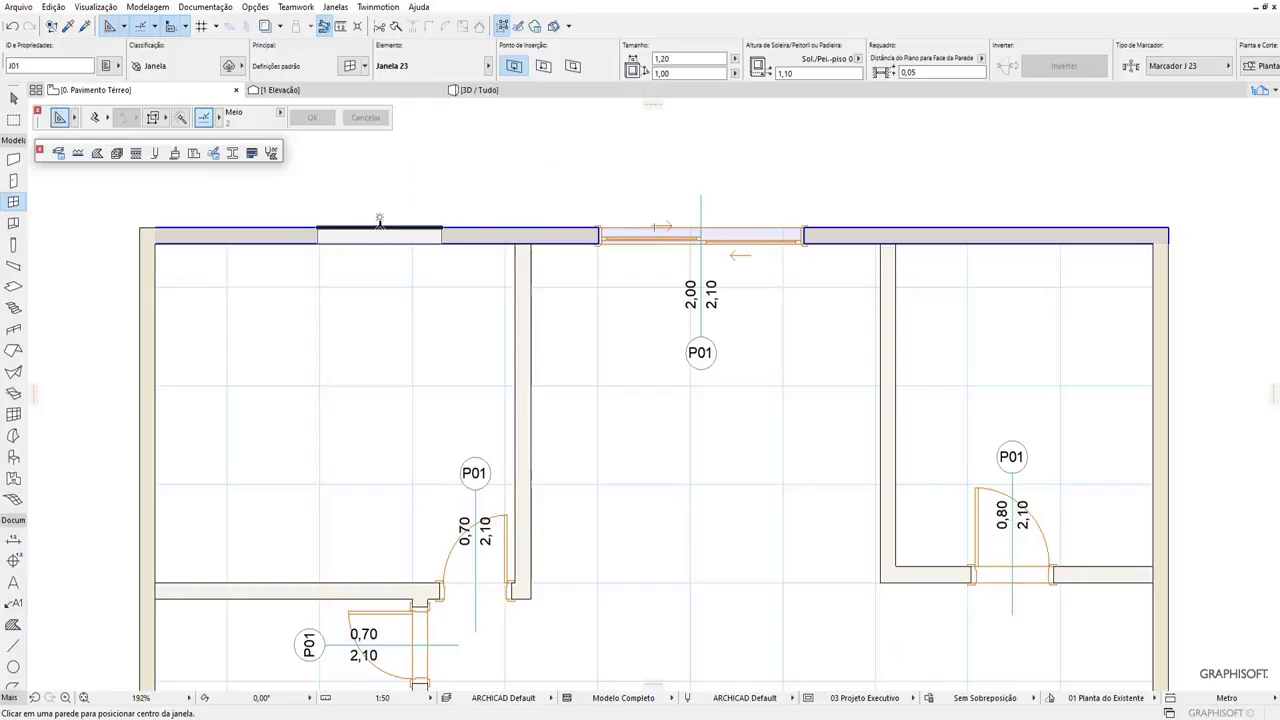
click(379, 217)
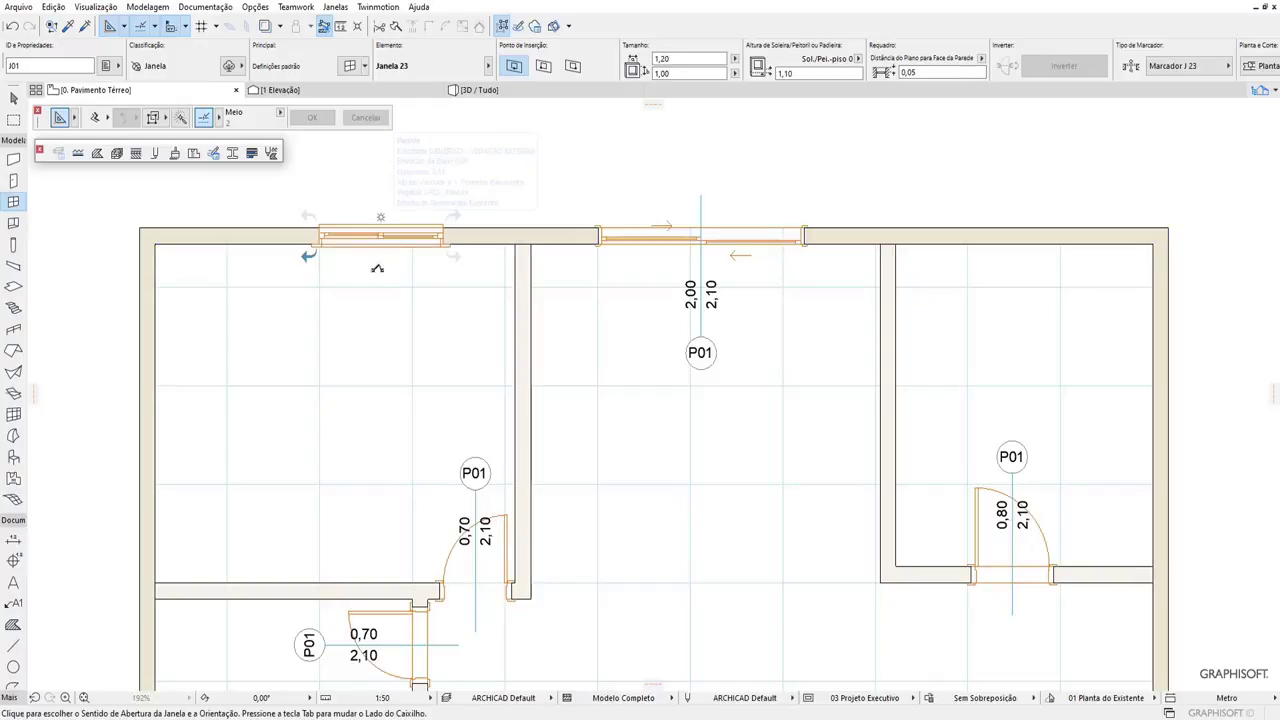
click(401, 296)
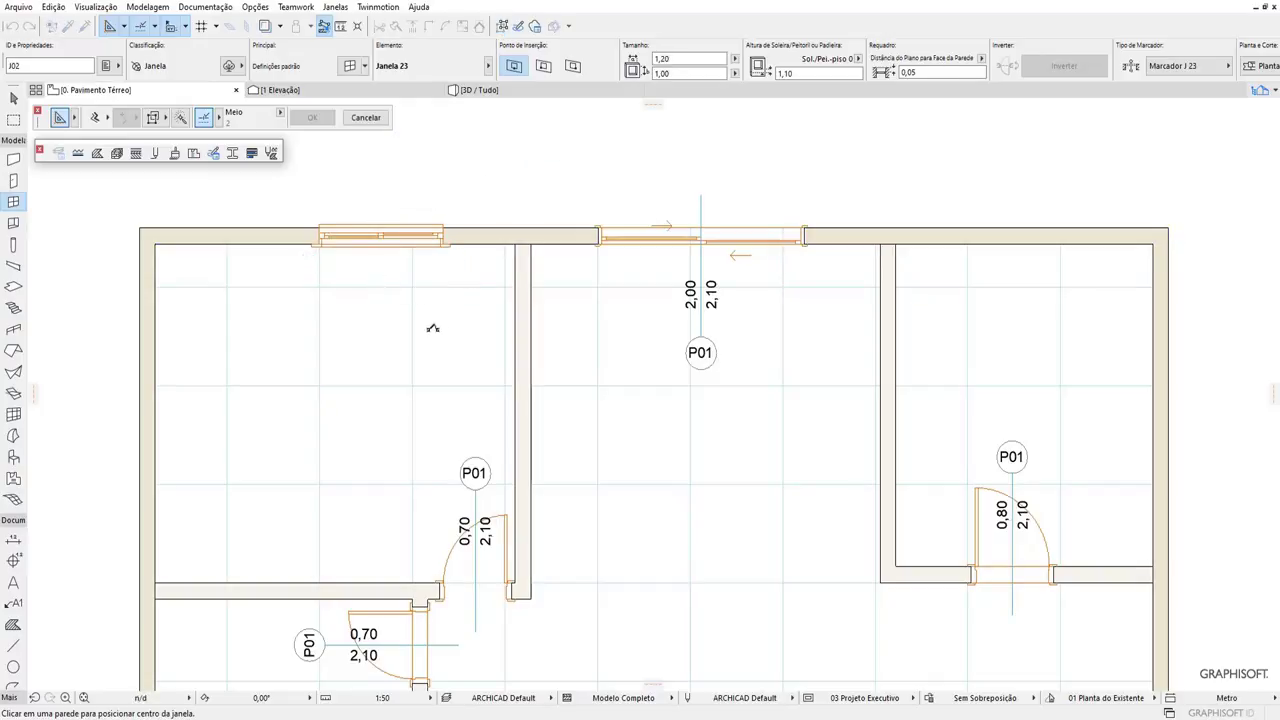
scroll(420, 238, down, 2)
Widen window J01 from 1,20 to 1,40.
key(Escape)
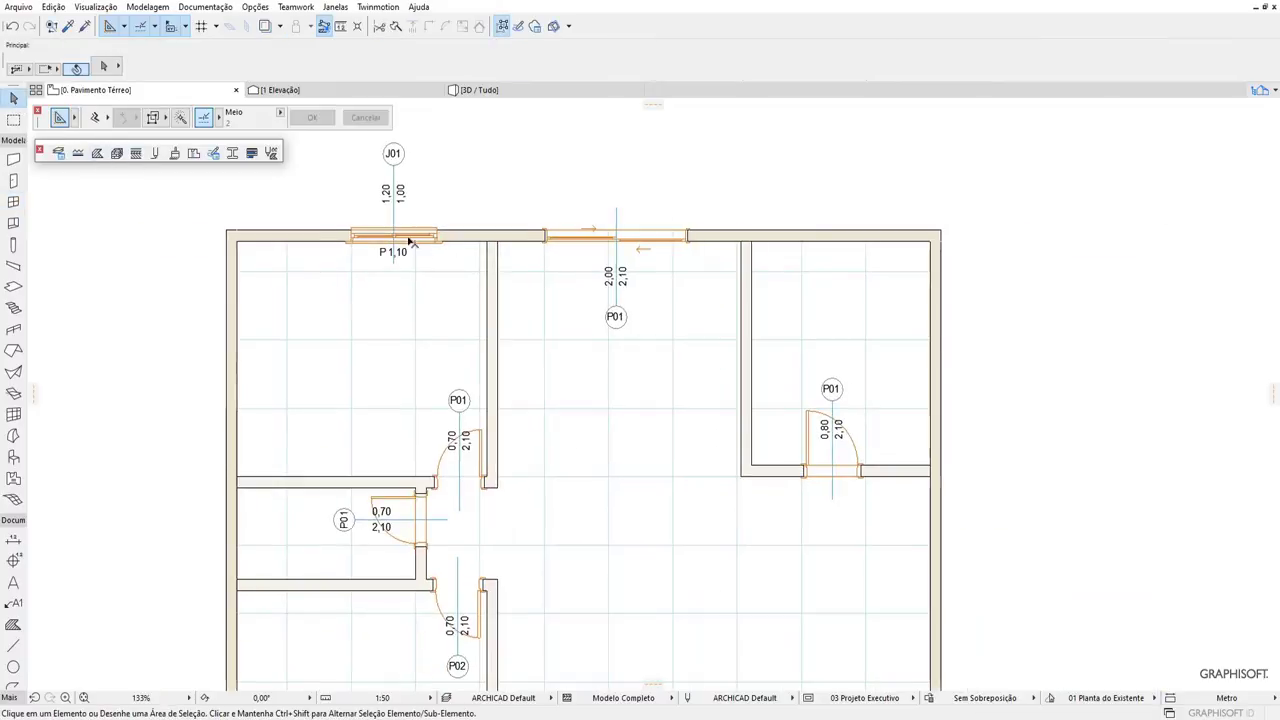
click(405, 239)
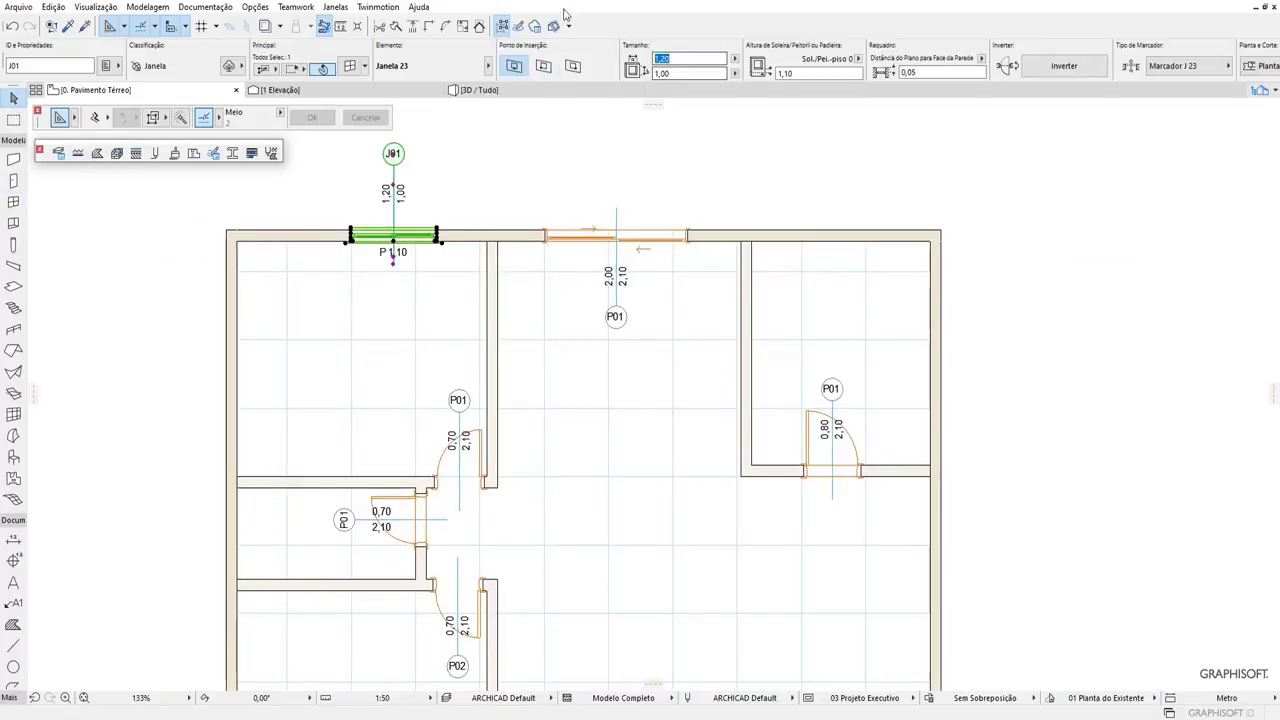
text(0)
key(Return)
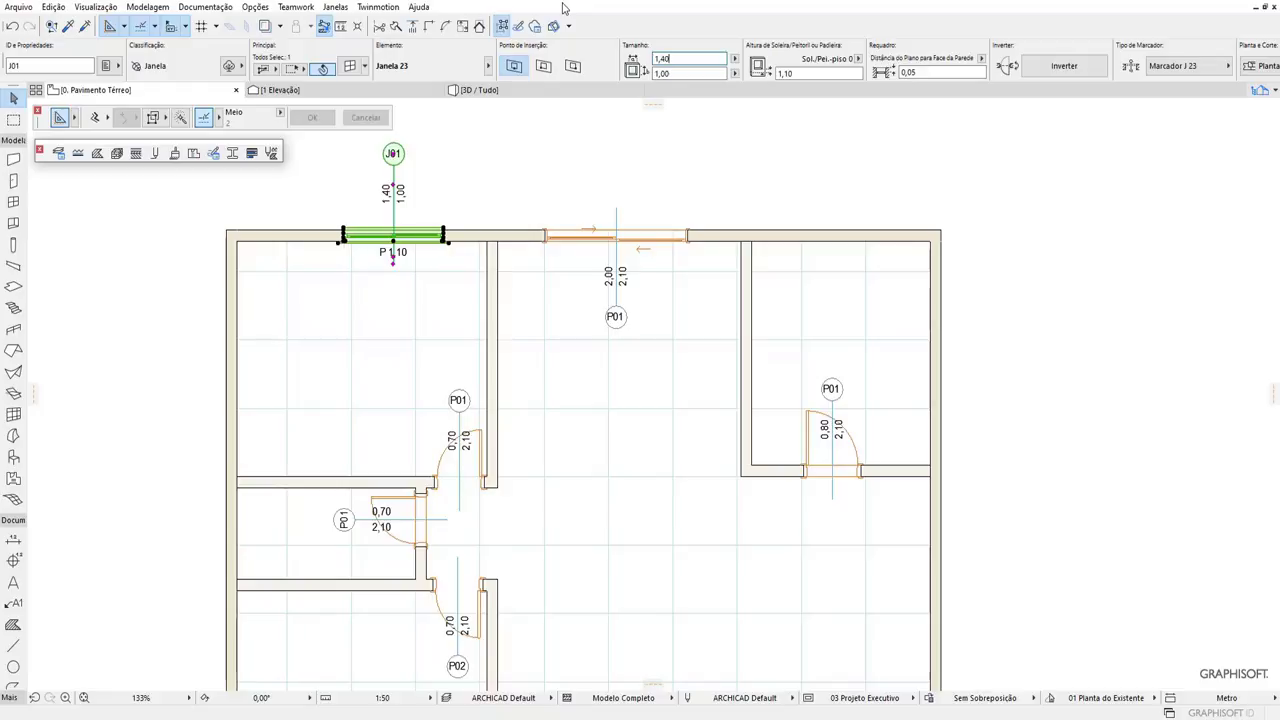
click(510, 190)
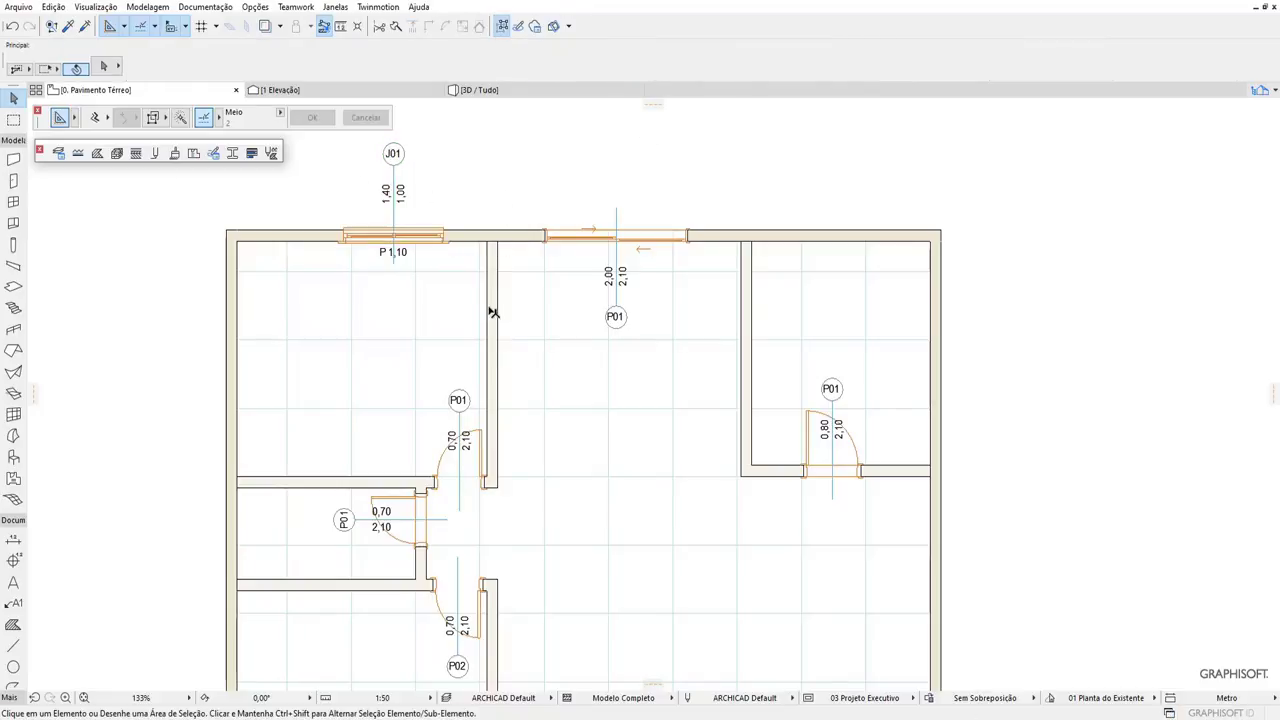
scroll(450, 195, down, 3)
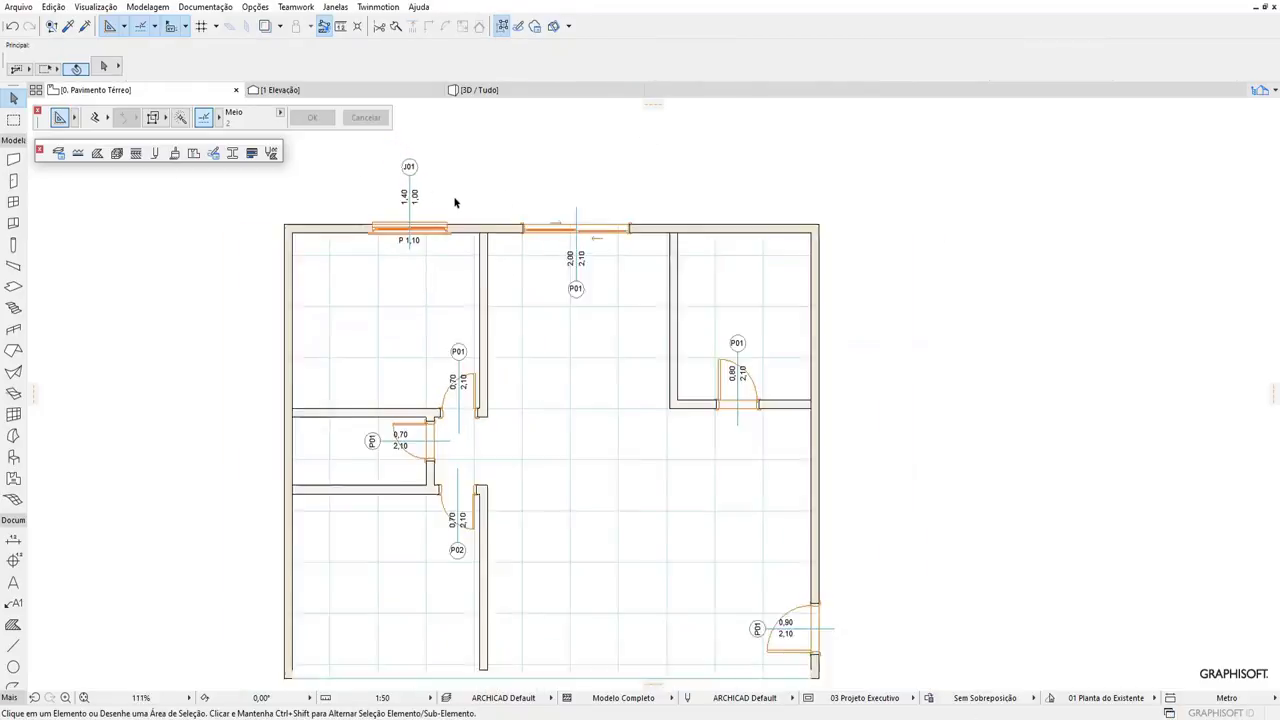
Place window J02 in the lower part of the left exterior wall.
click(13, 180)
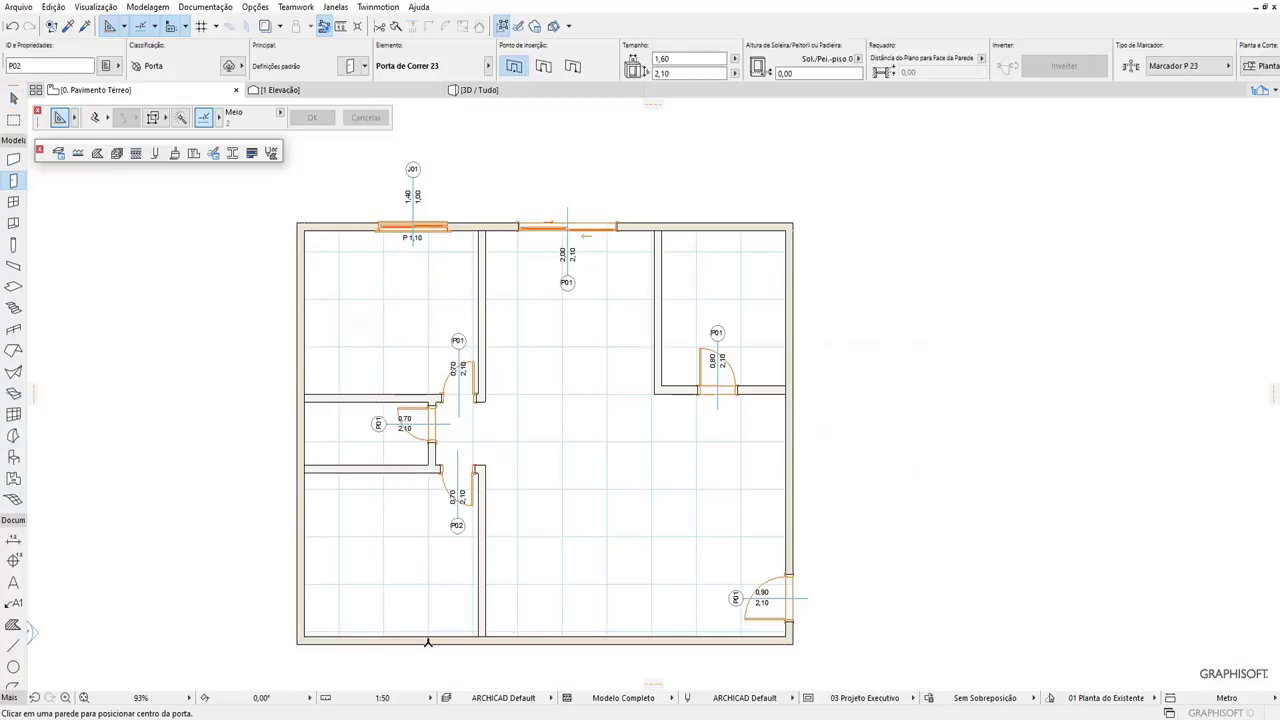
click(13, 201)
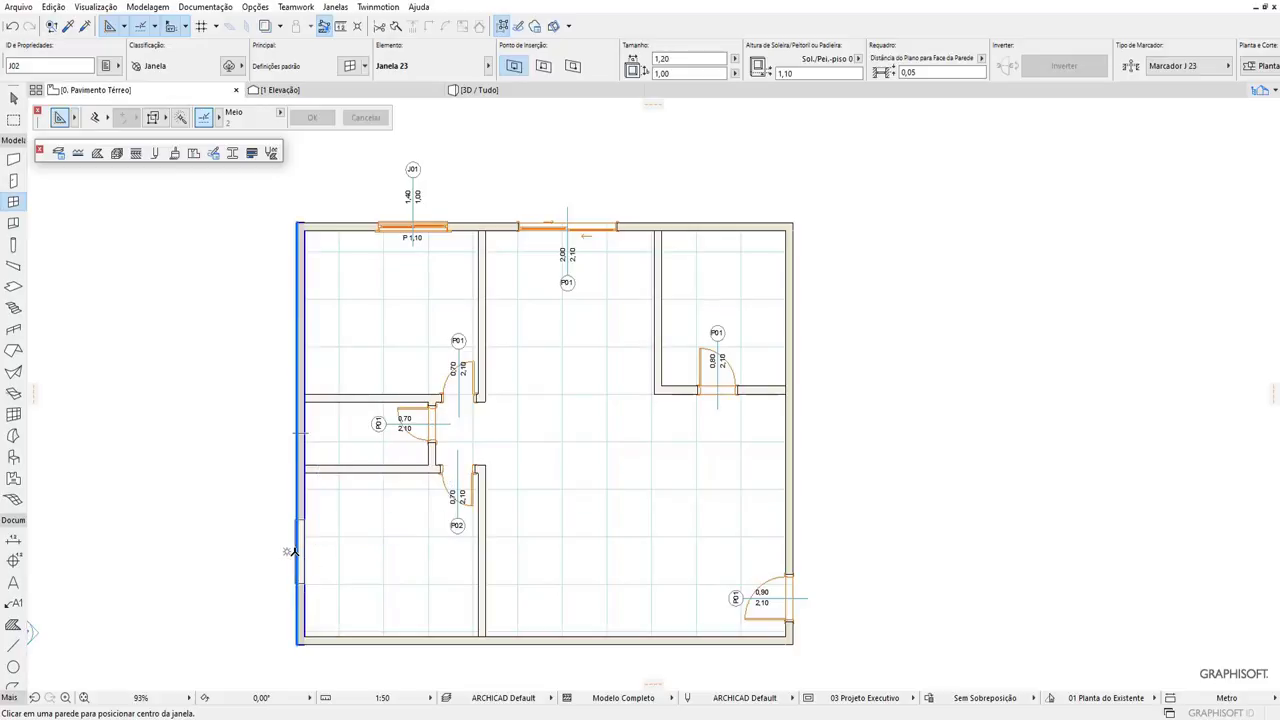
click(288, 550)
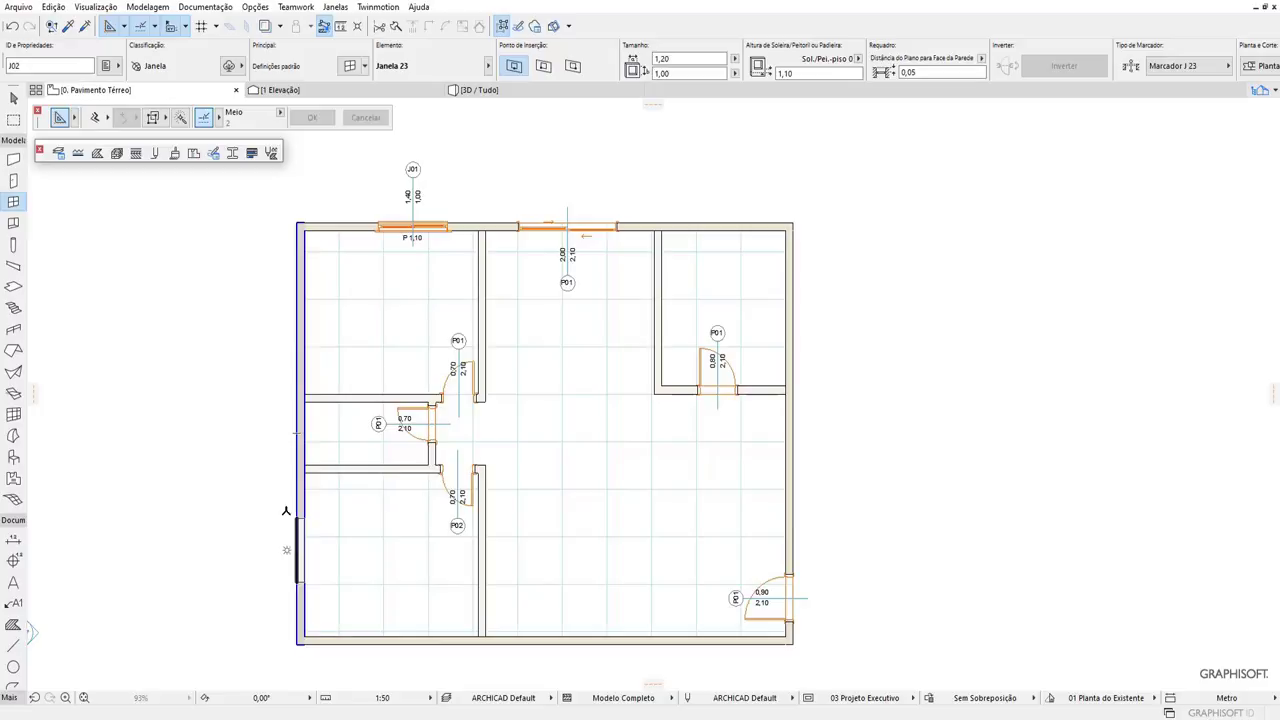
click(280, 493)
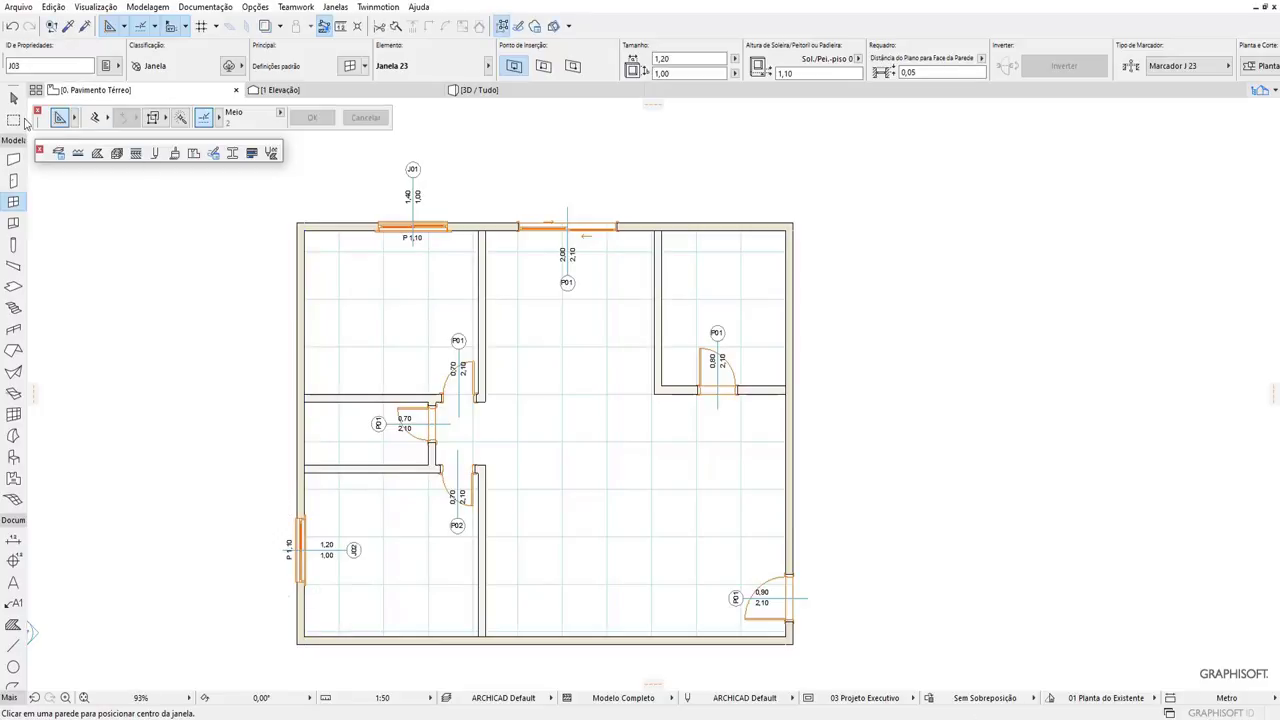
Widen window J02 to 1,40.
click(12, 97)
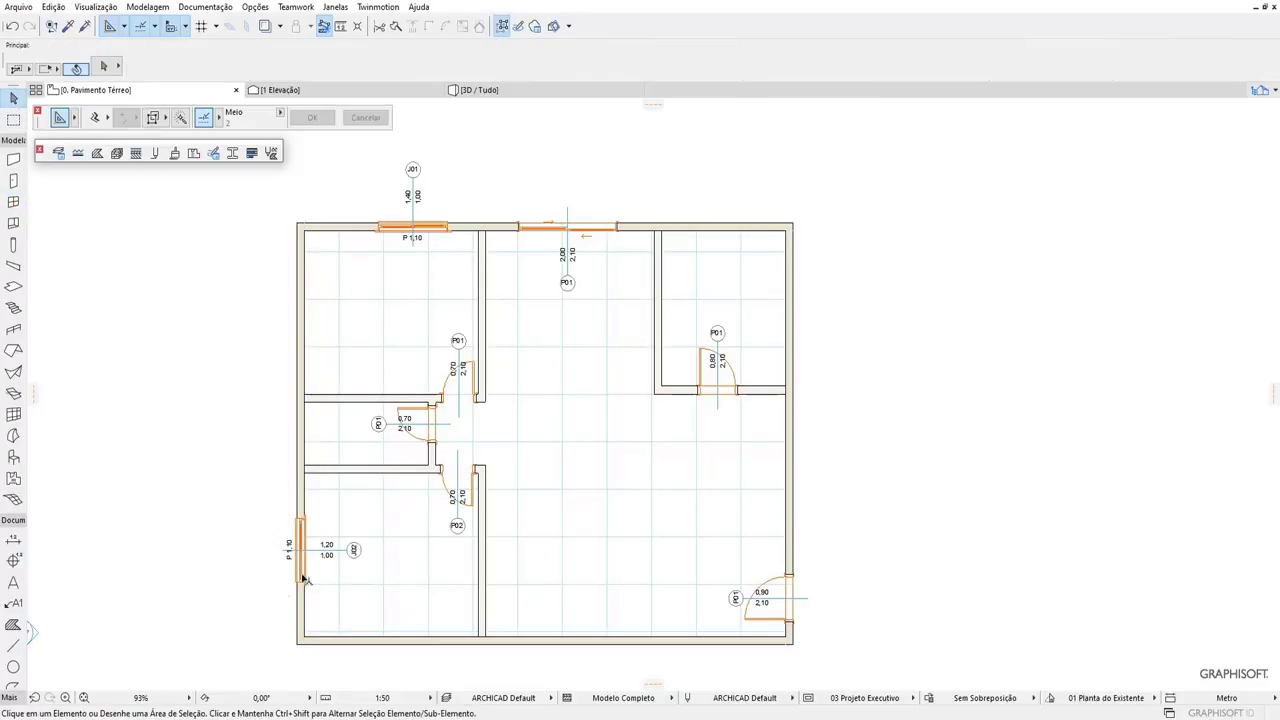
scroll(303, 578, up, 3)
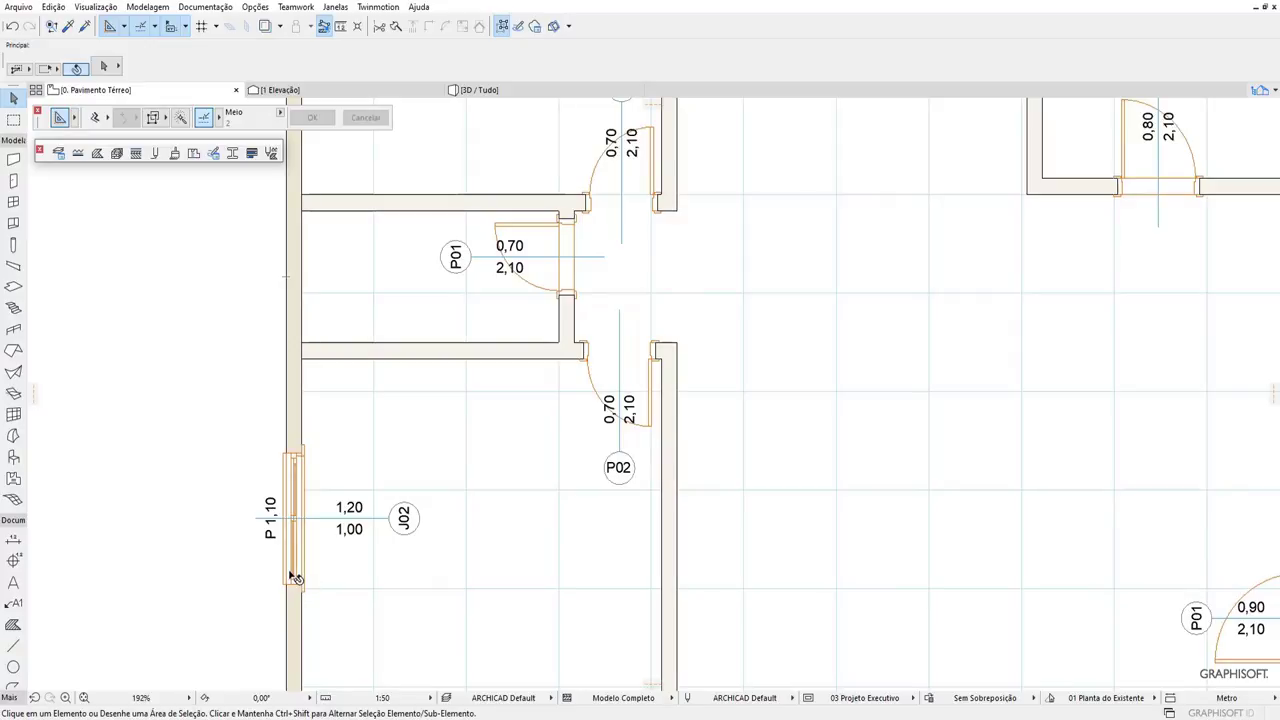
click(295, 578)
text(1,4)
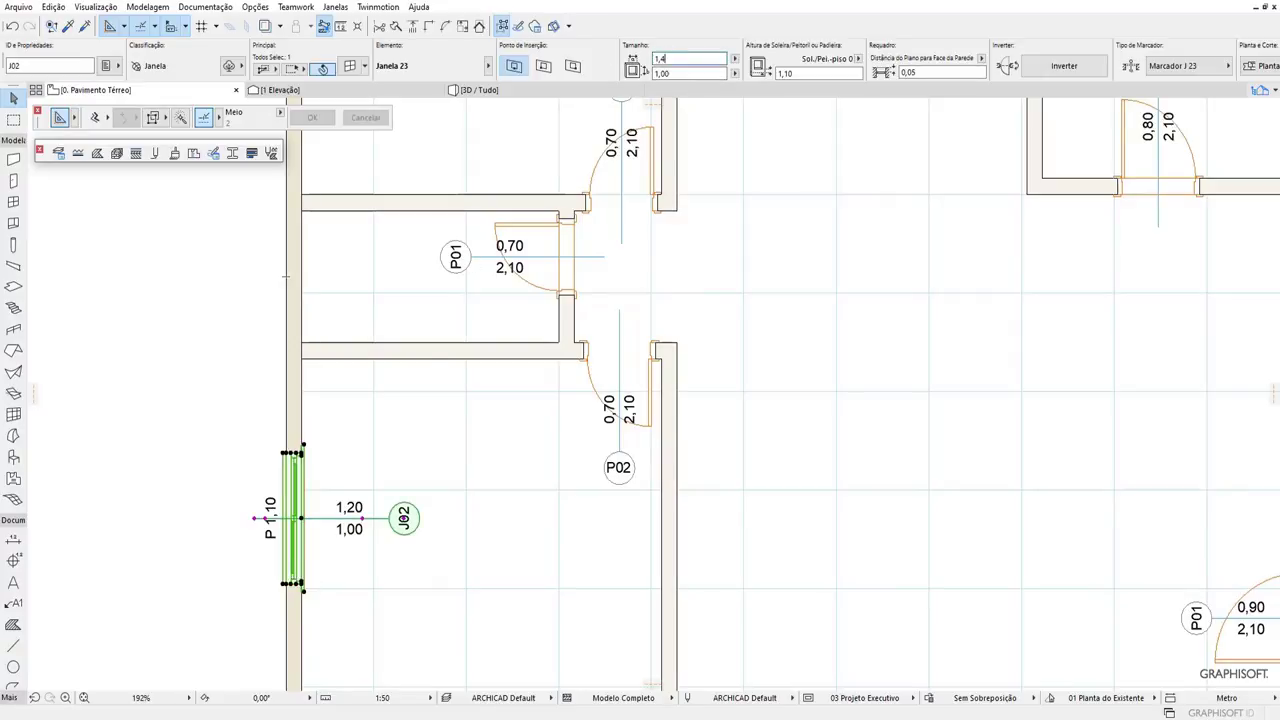
text(0)
key(Return)
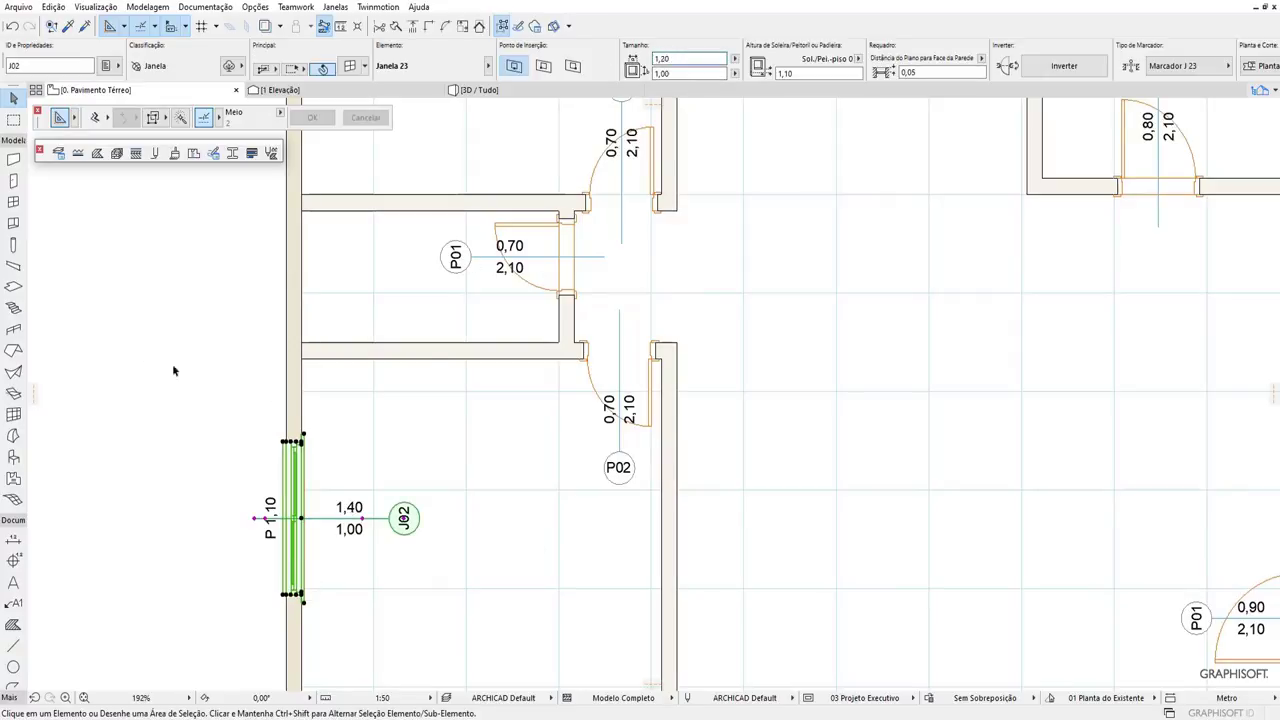
click(174, 366)
scroll(405, 245, down, 3)
scroll(751, 158, down, 1)
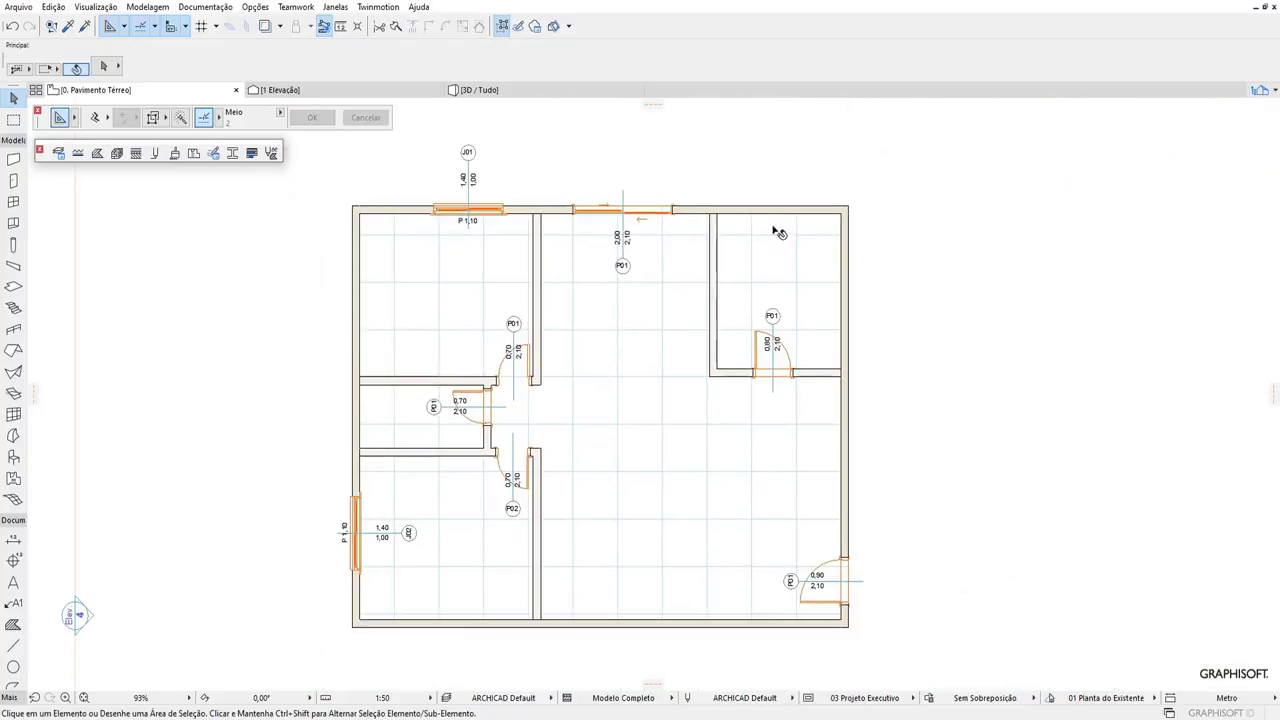
Place a 1,20 × 1,00 'Correr 02 Folhas Alumínio com Vidro' window J01 in the upper-right room's top wall.
click(14, 204)
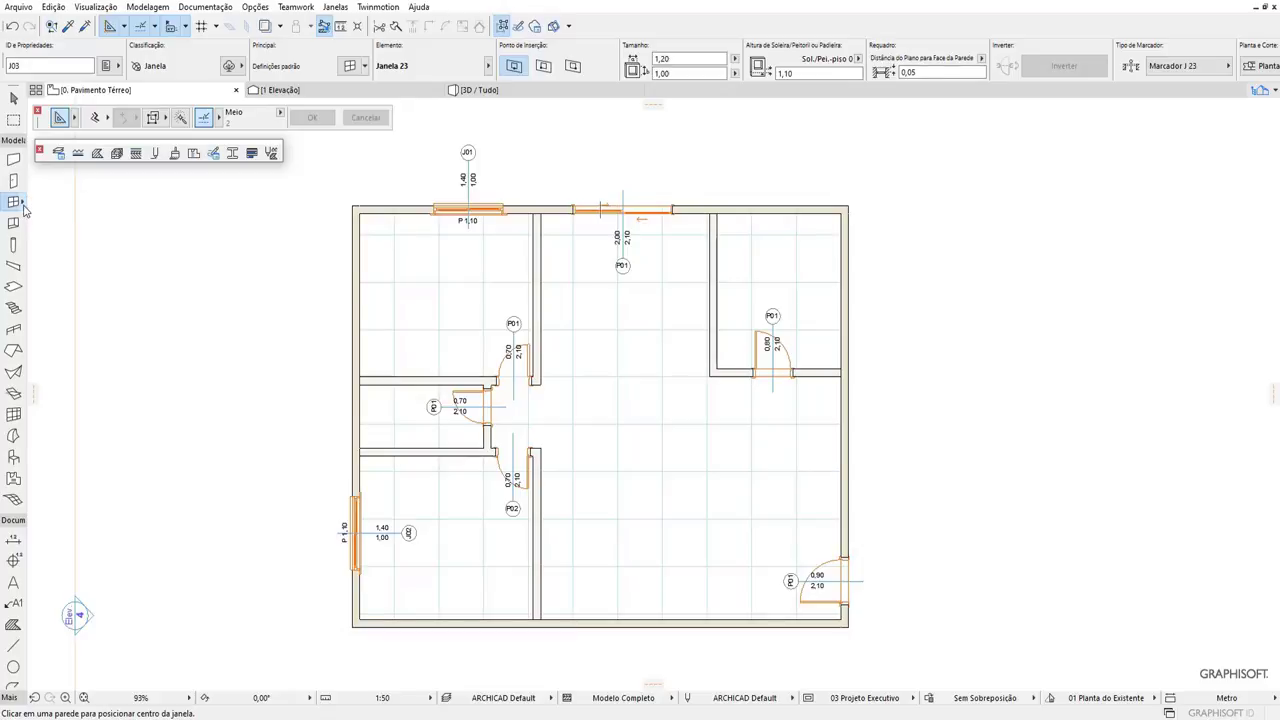
click(24, 206)
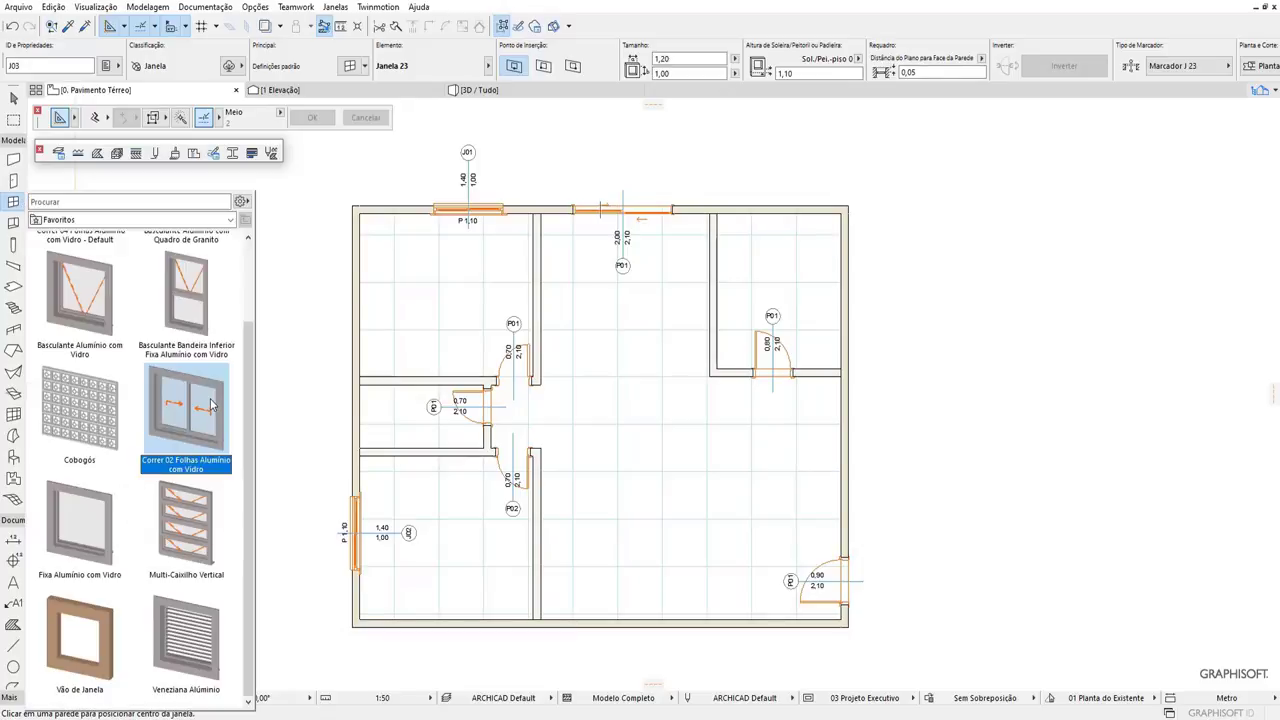
mouse_move(186, 410)
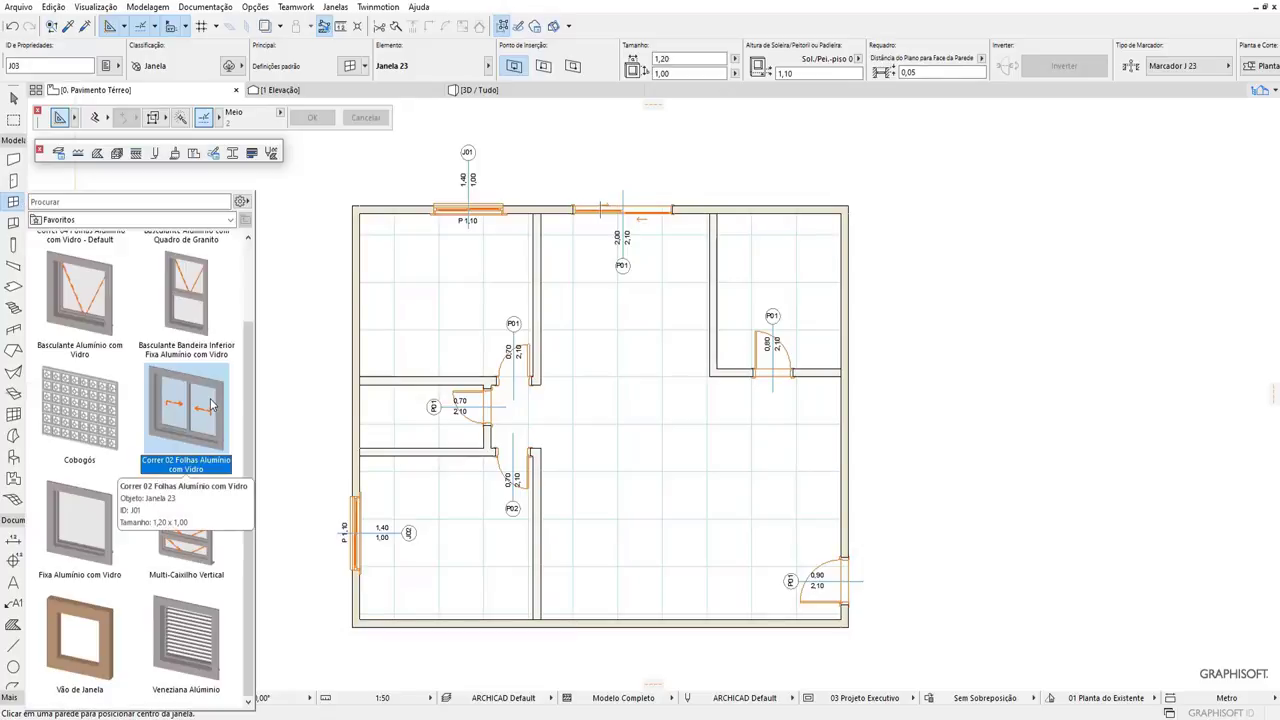
double_click(210, 398)
scroll(757, 222, up, 2)
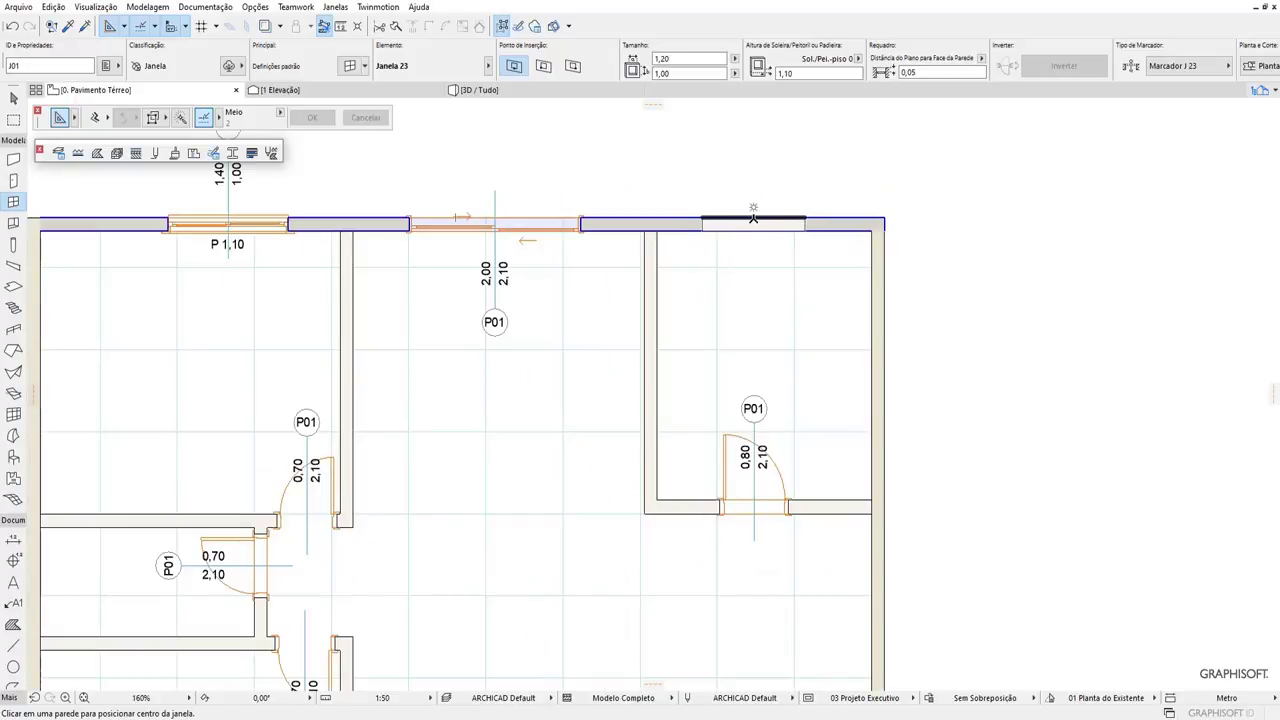
click(757, 218)
click(834, 274)
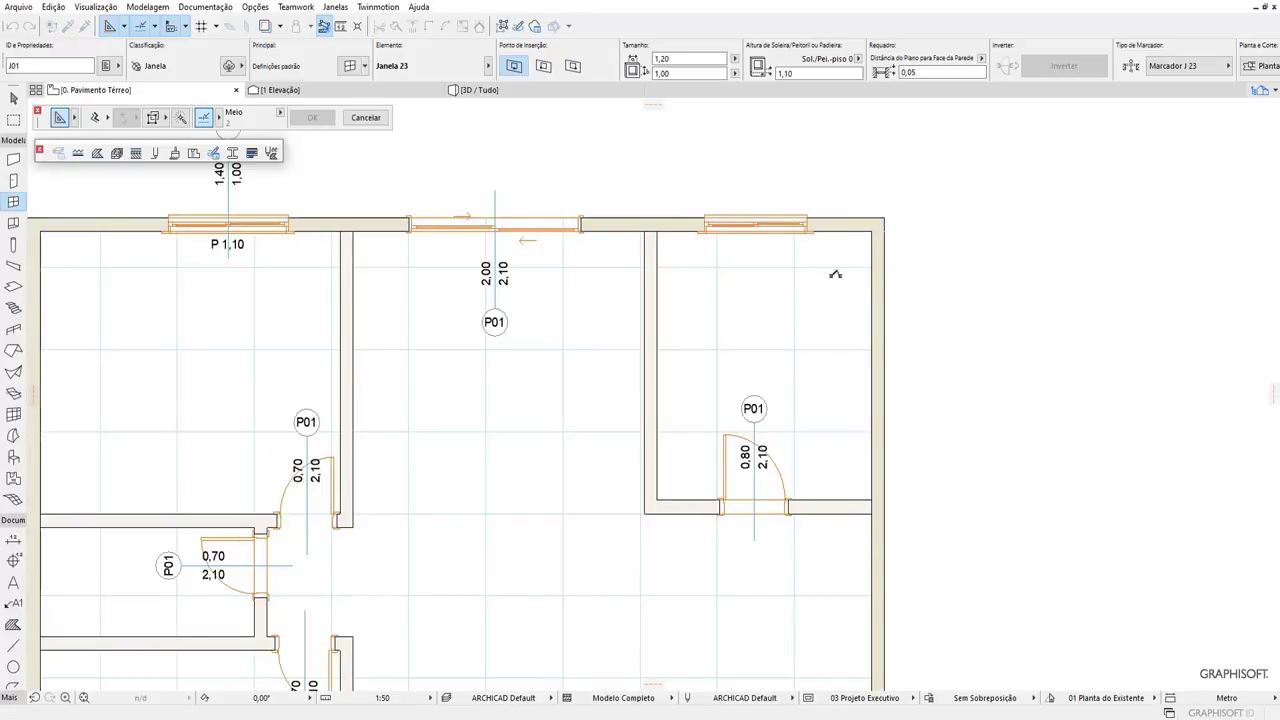
click(14, 97)
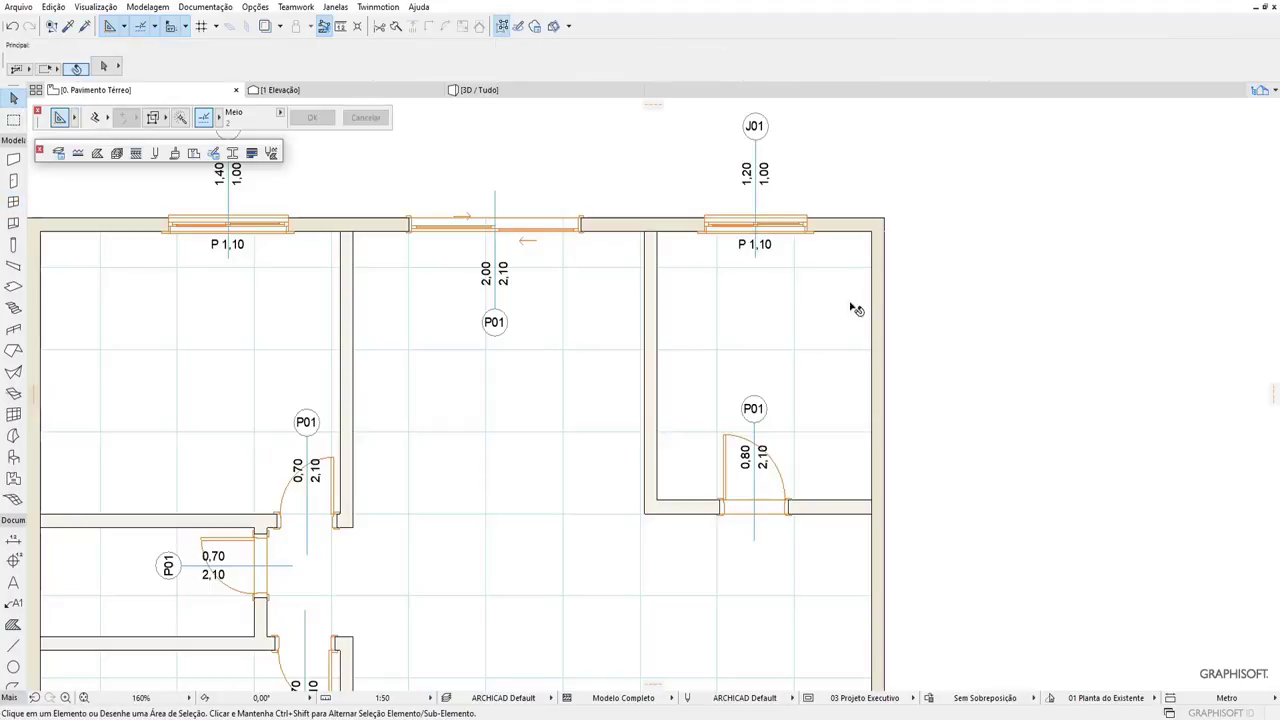
Undo the accidental move of the top exterior wall and clear the selection.
click(752, 220)
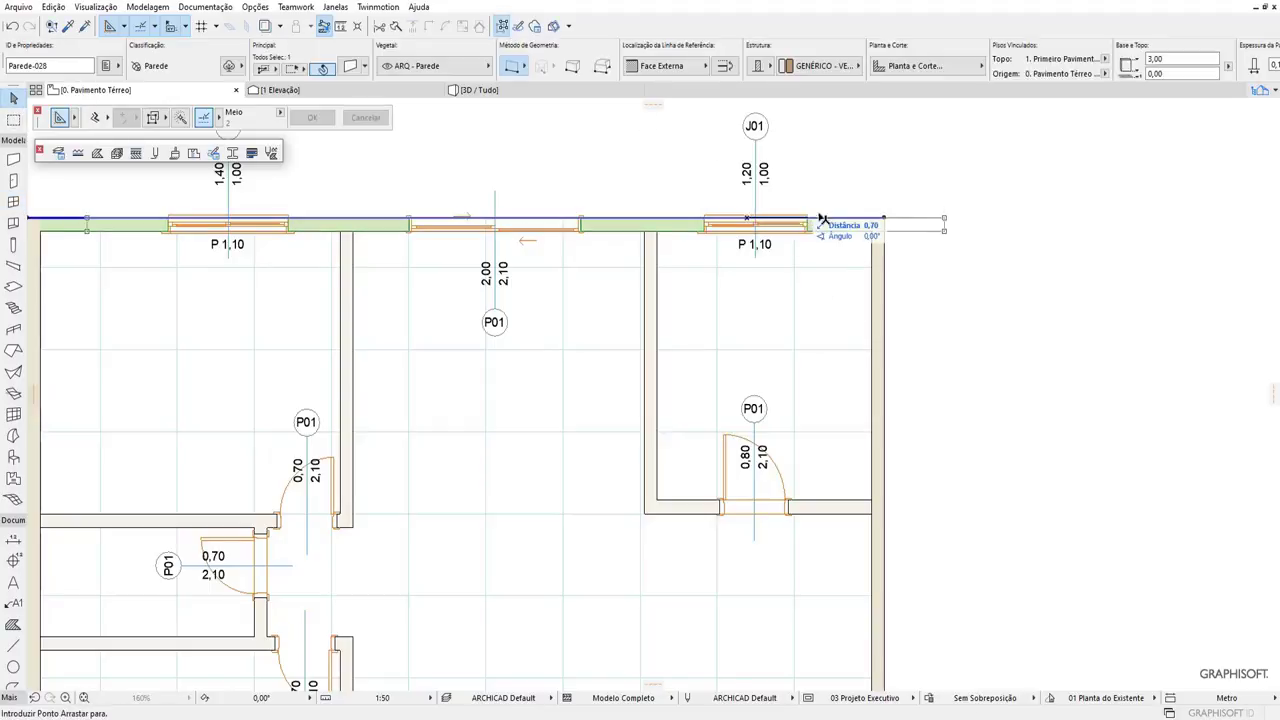
scroll(813, 211, up, 3)
click(786, 205)
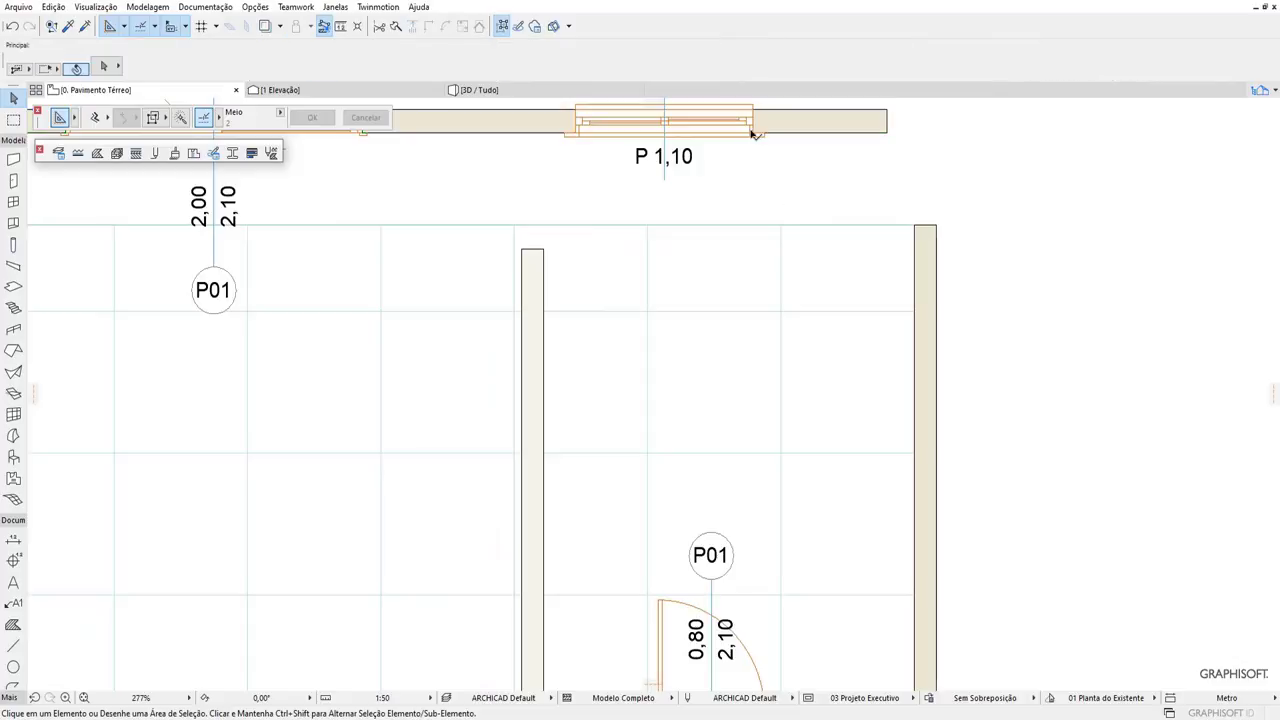
scroll(880, 514, down, 3)
scroll(880, 514, down, 3)
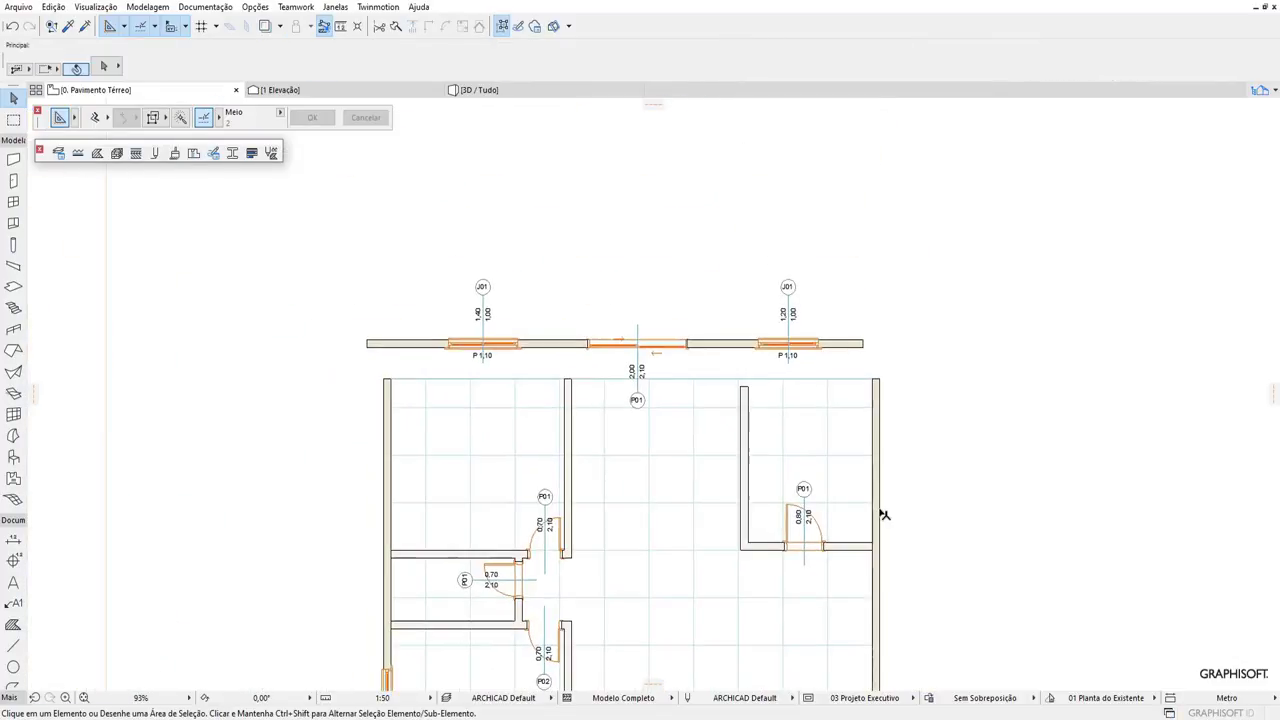
key(ctrl+z)
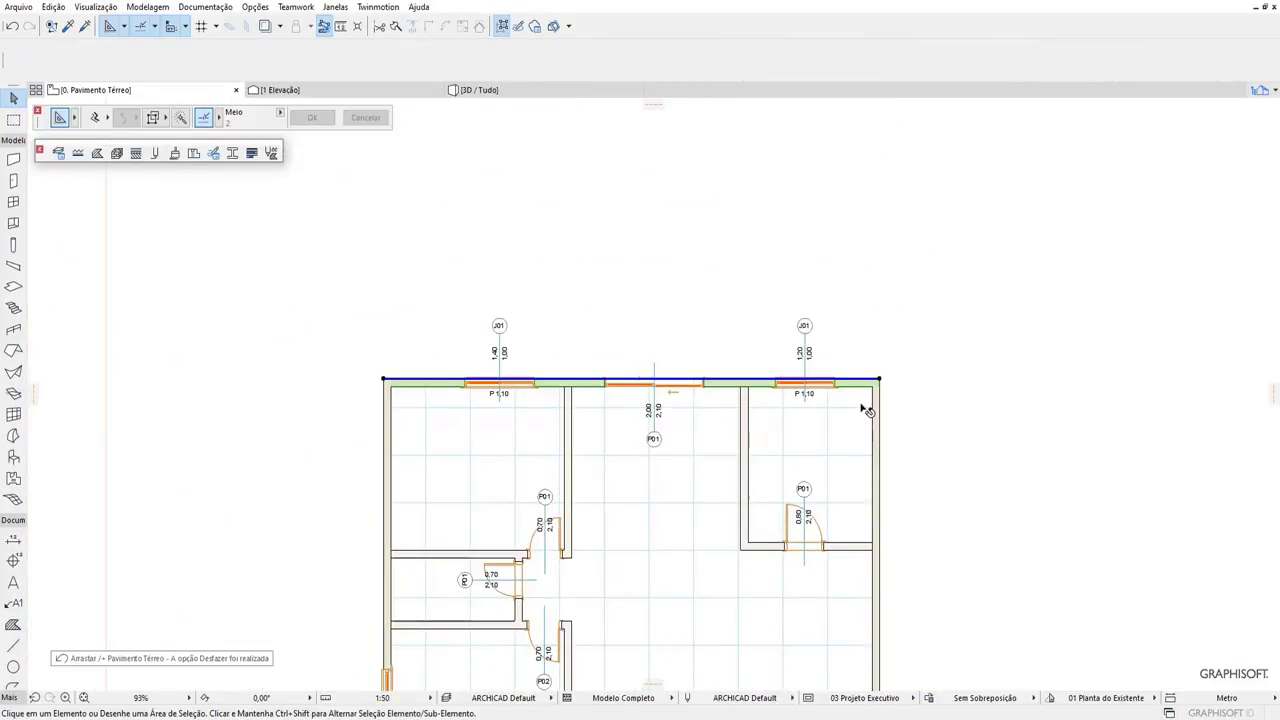
click(866, 331)
Widen the upper-right J01 window from 1,20 to 1,40 in the Info Box.
scroll(880, 400, up, 6)
scroll(776, 383, up, 1)
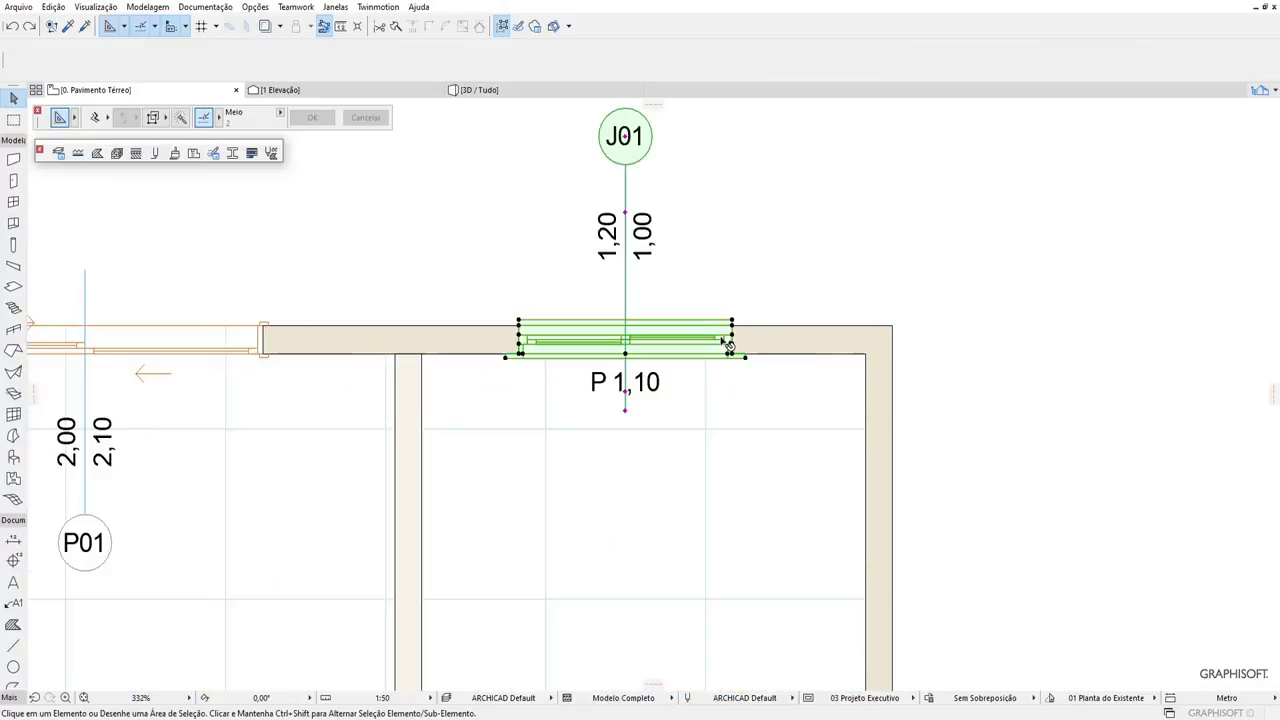
click(728, 343)
click(671, 60)
click(671, 60)
text(1,4)
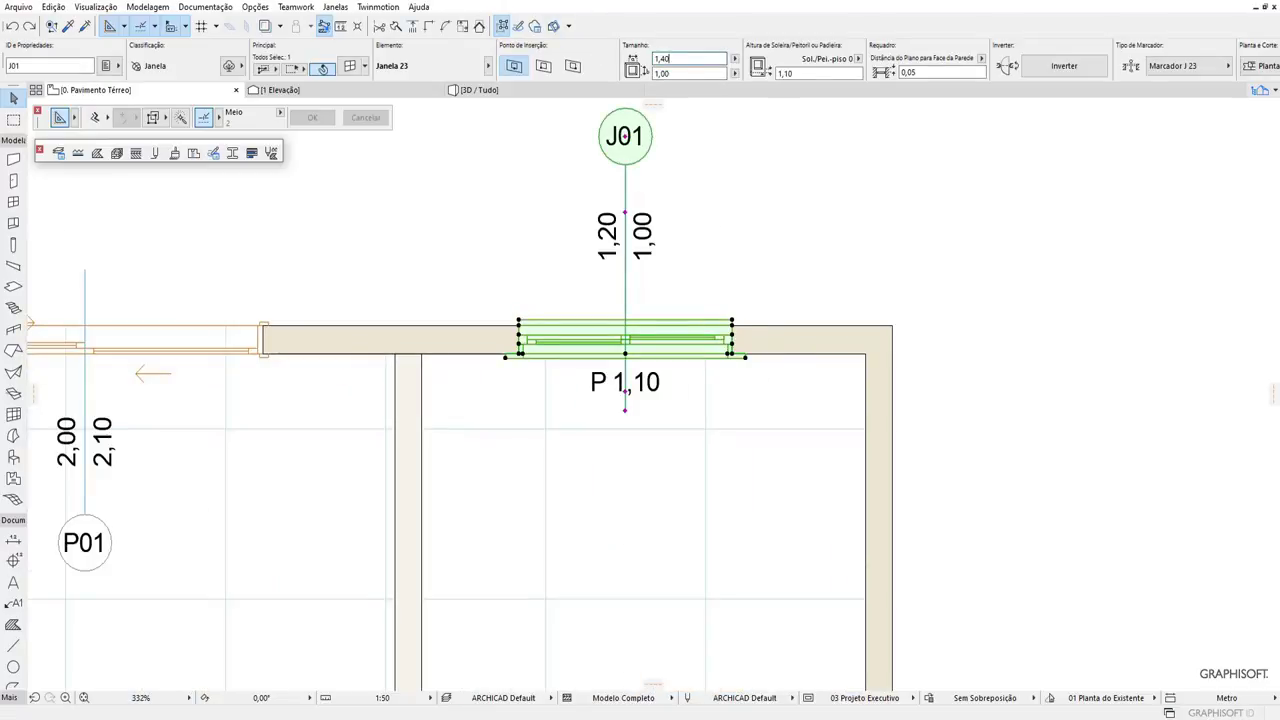
key(Return)
click(786, 206)
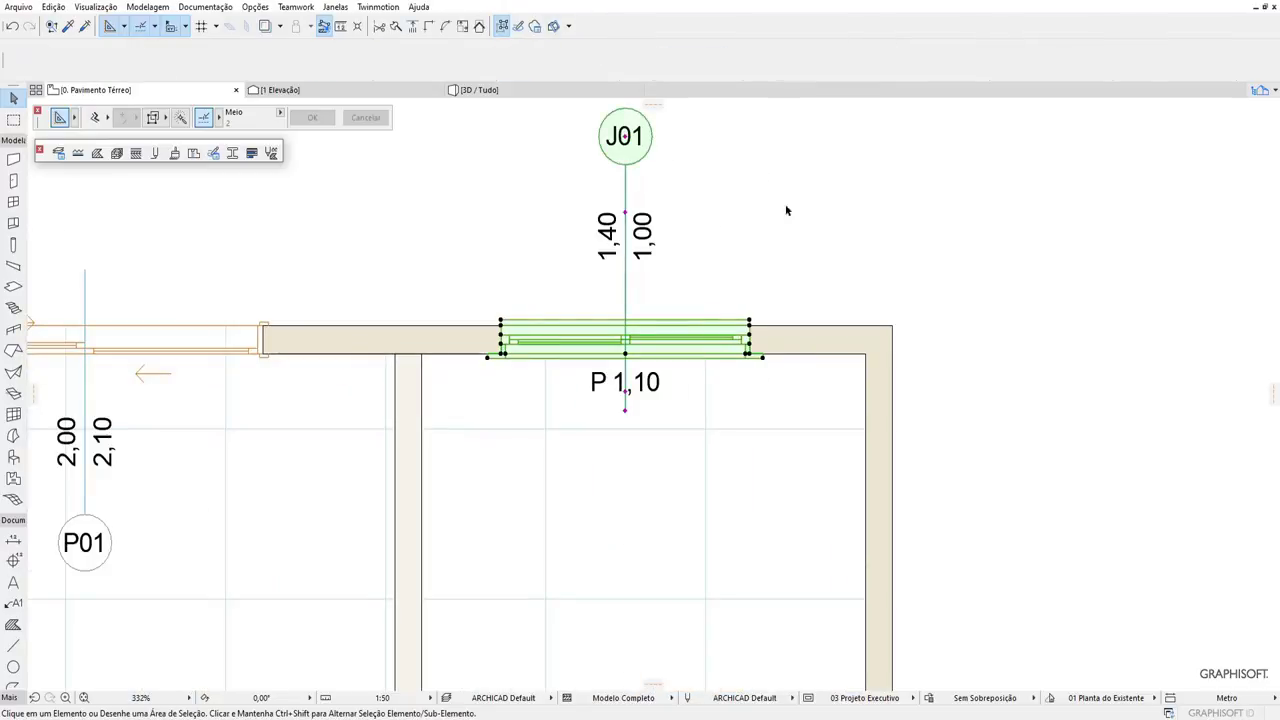
scroll(849, 289, down, 5)
scroll(429, 271, down, 1)
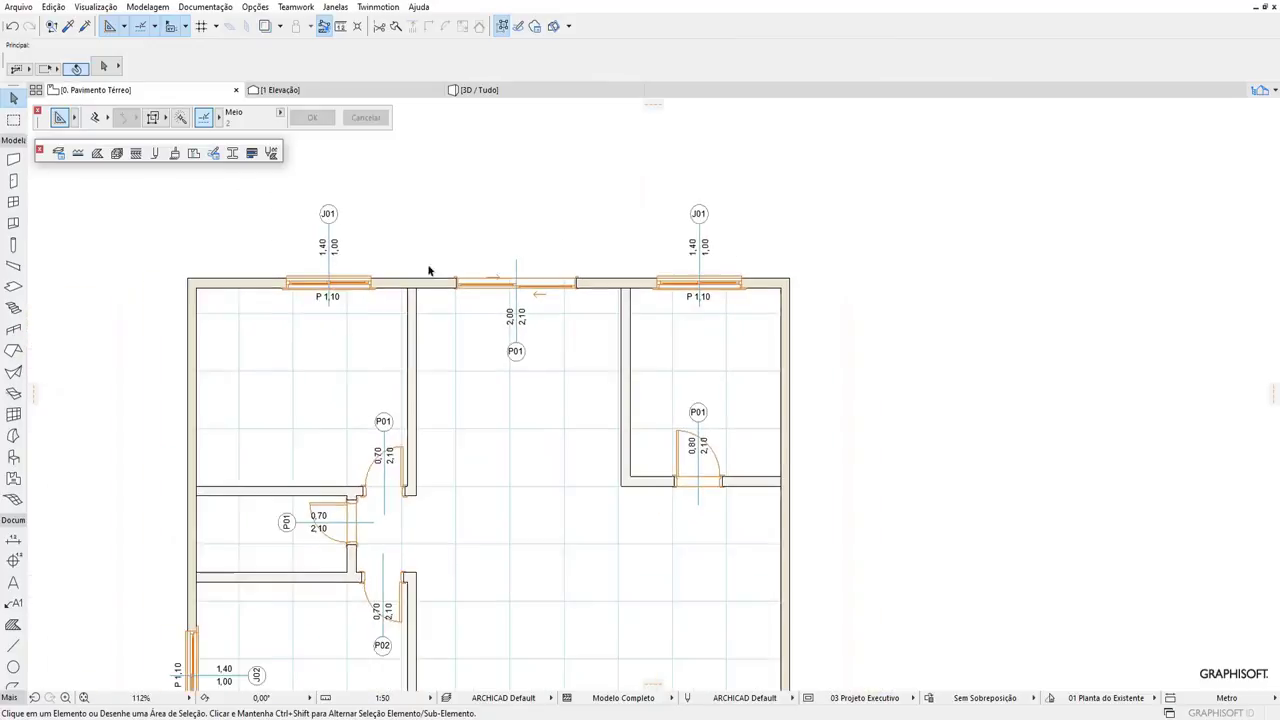
scroll(410, 256, down, 2)
scroll(400, 337, up, 1)
scroll(429, 331, up, 1)
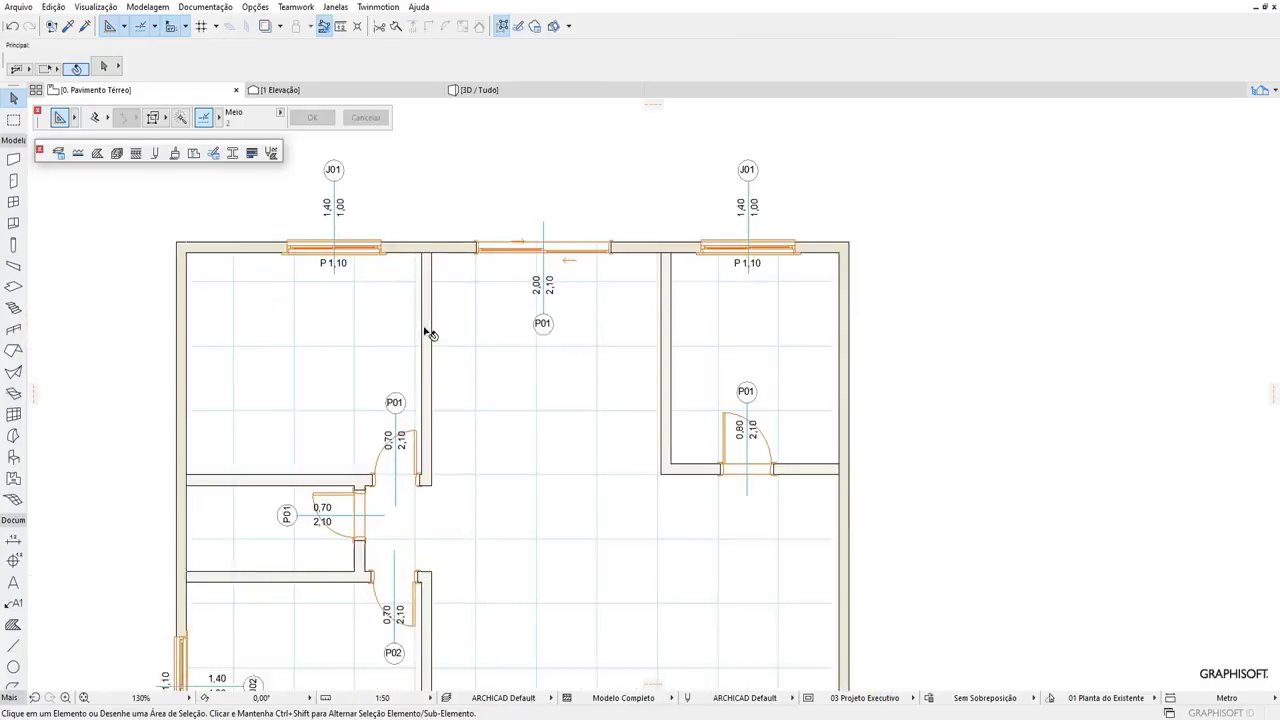
scroll(429, 331, up, 1)
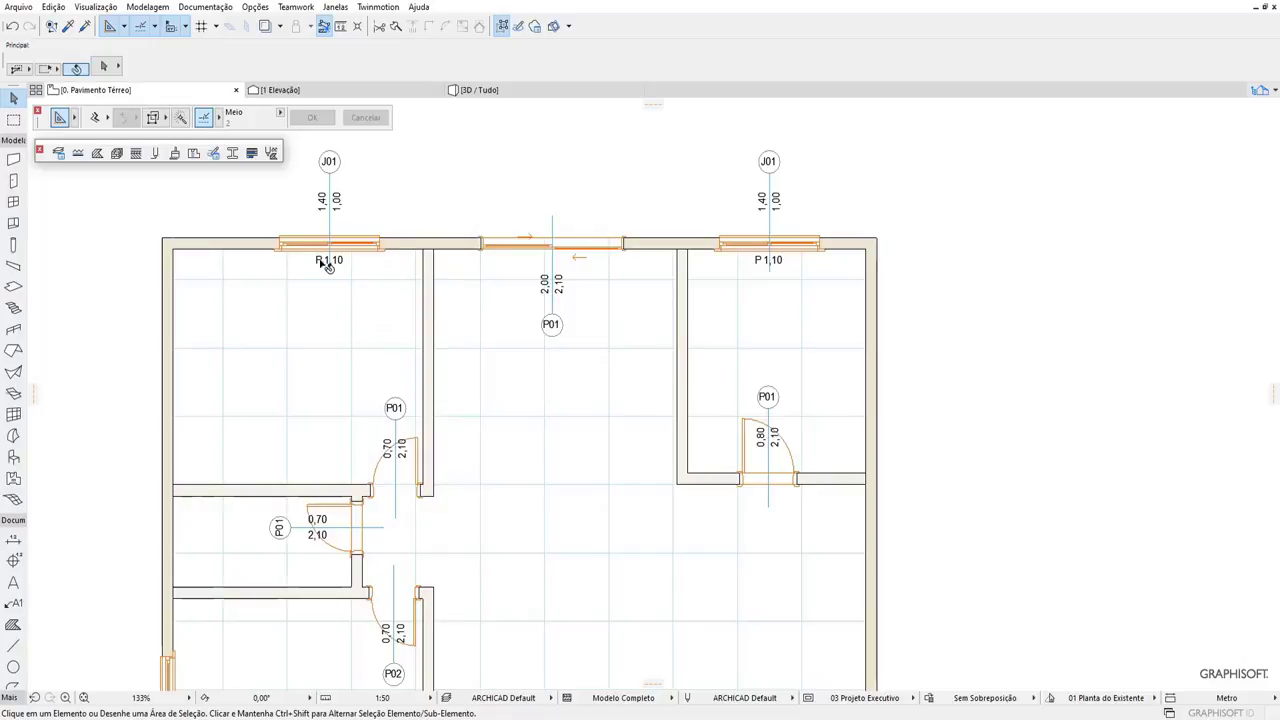
scroll(745, 194, down, 1)
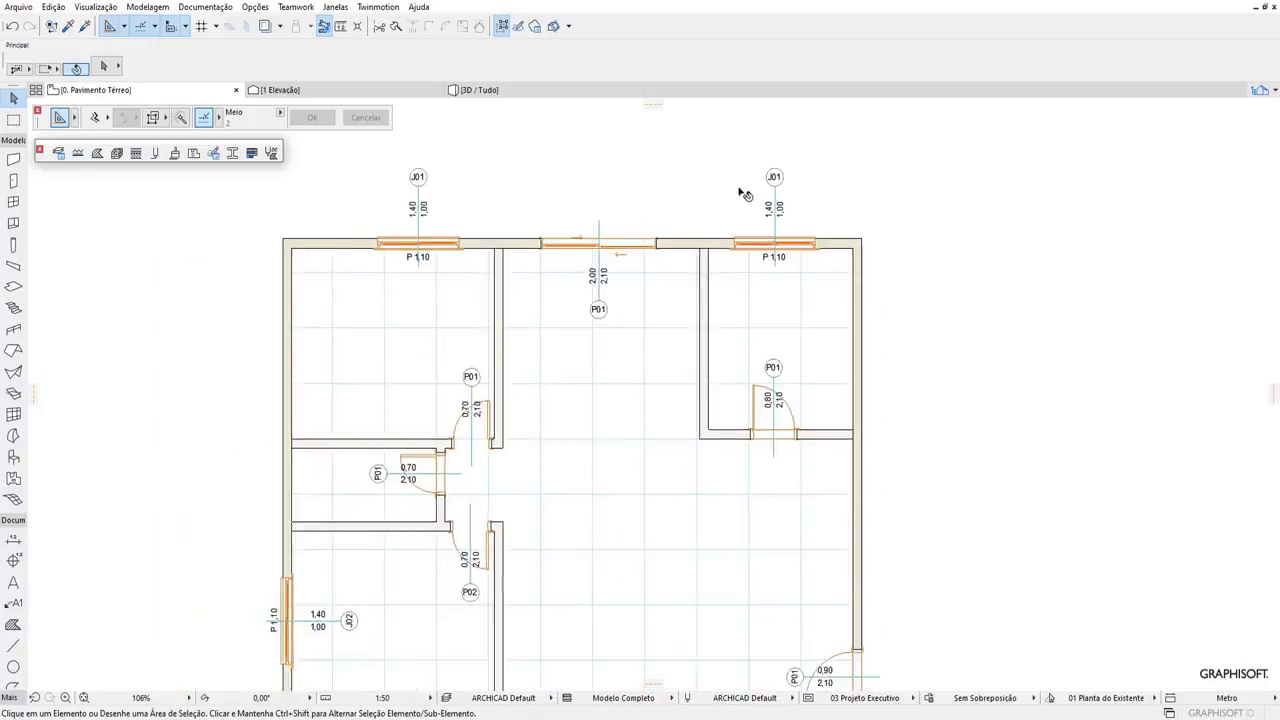
scroll(680, 205, down, 1)
scroll(586, 243, up, 1)
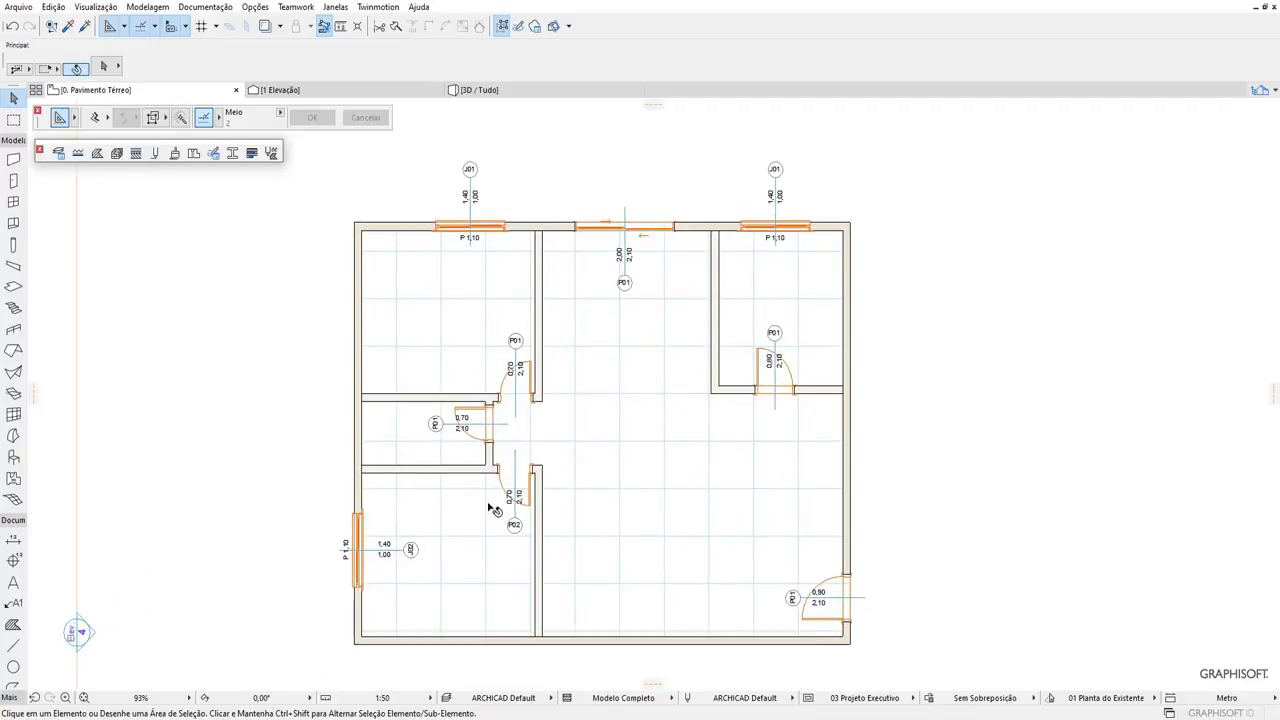
mouse_move(480, 90)
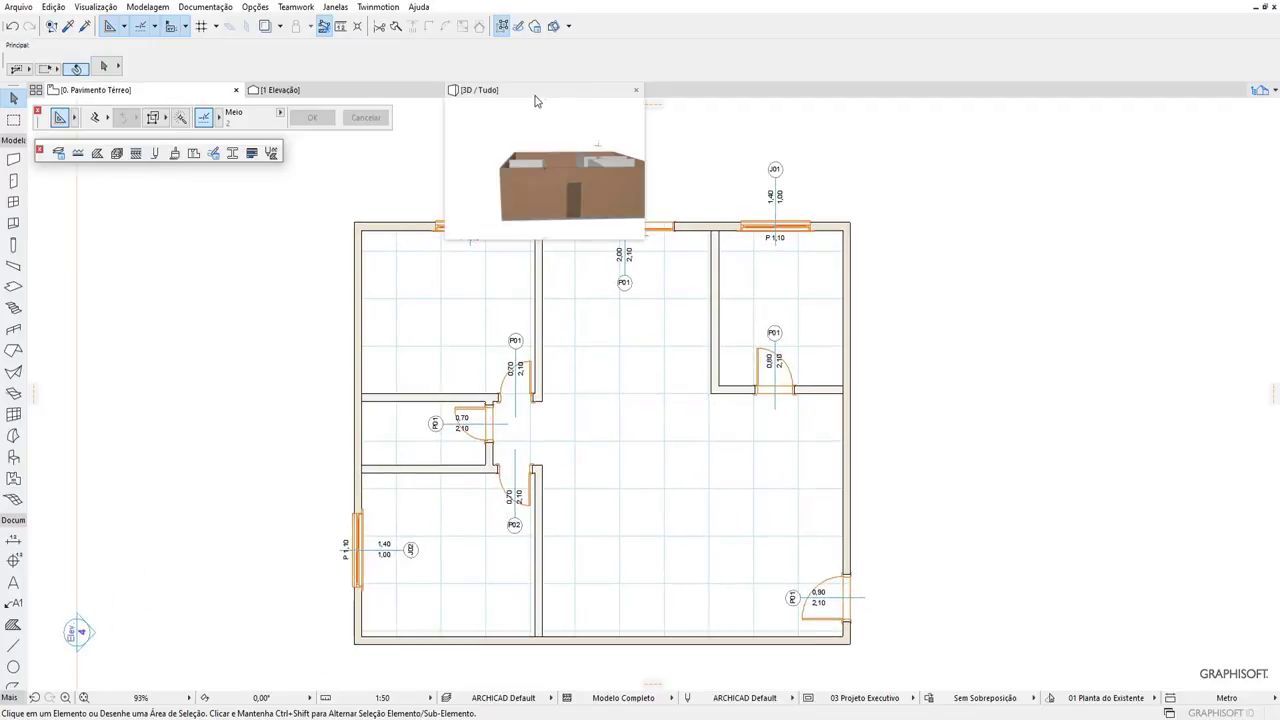
click(535, 92)
mouse_move(406, 477)
shift+middle_down()
mouse_move(783, 517)
mouse_move(779, 587)
shift+middle_up()
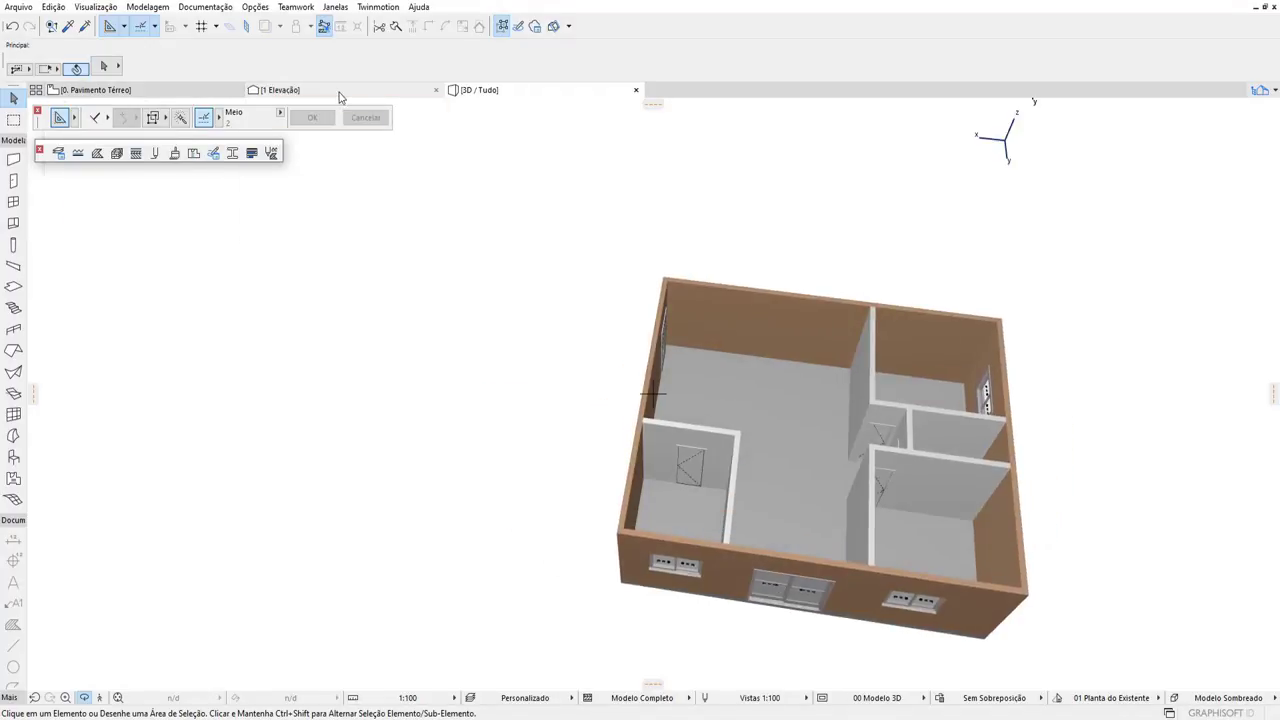
click(340, 92)
scroll(465, 519, down, 5)
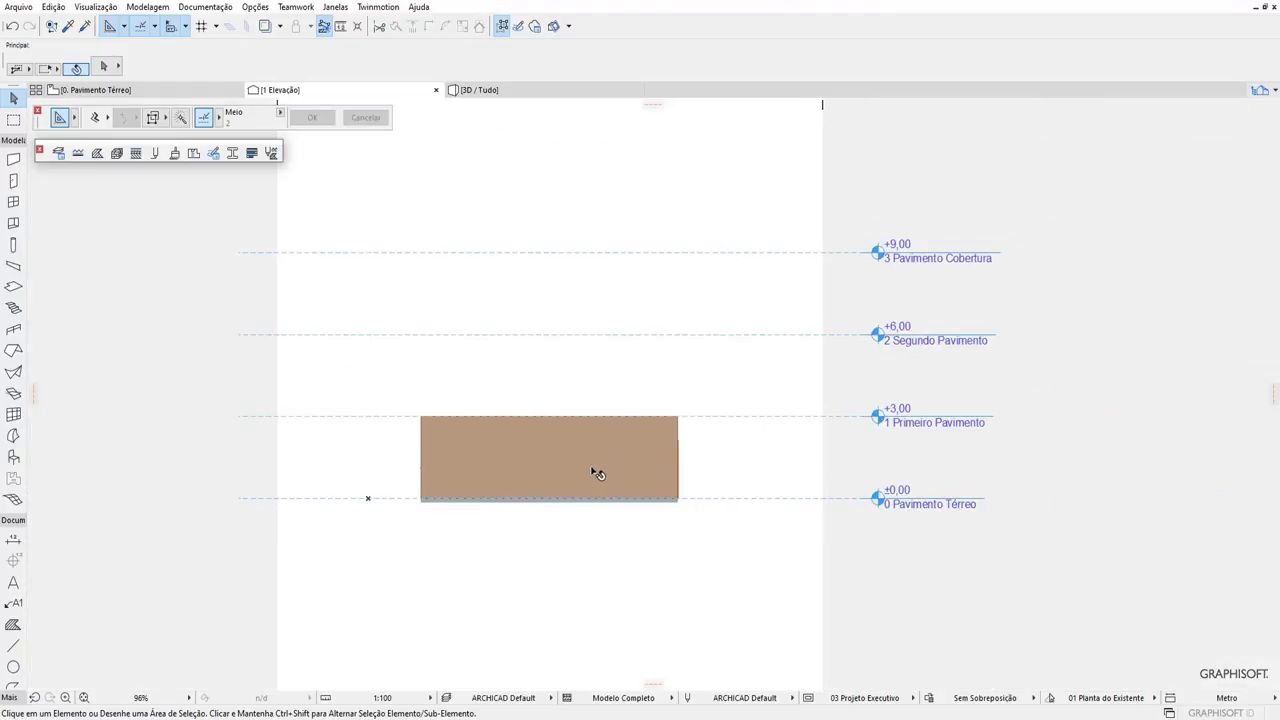
key(F2)
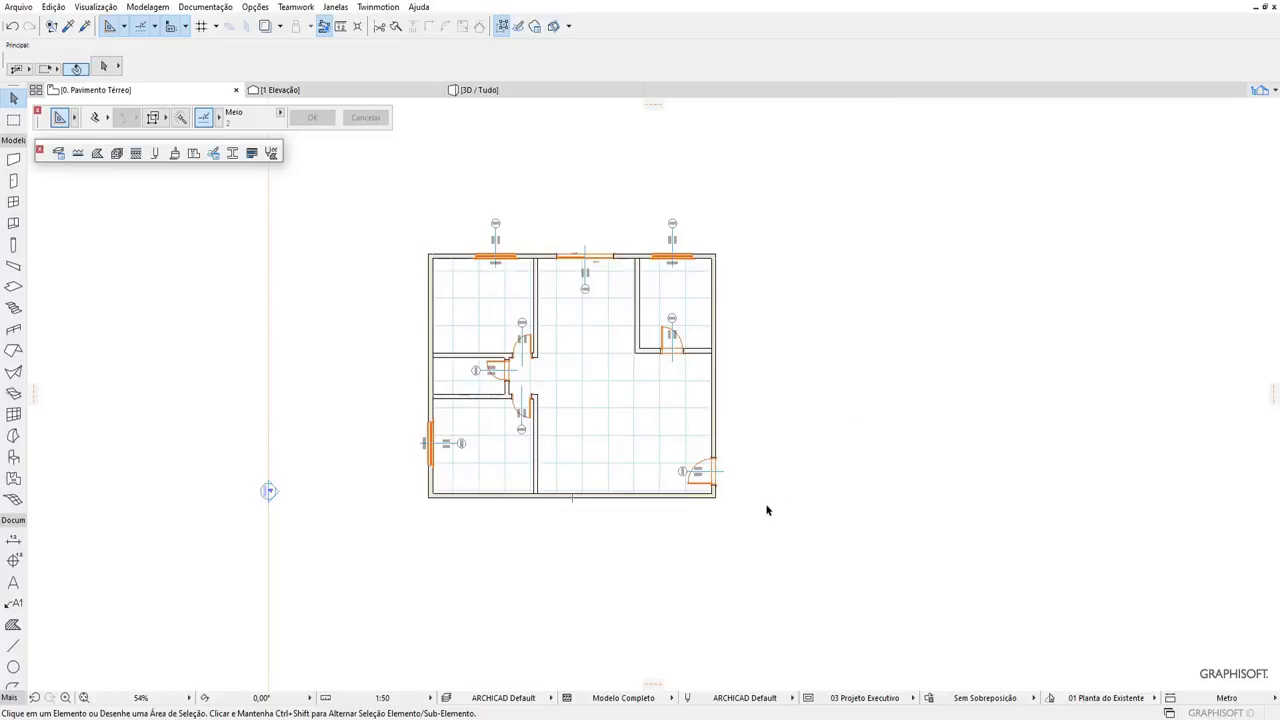
Open Definições da Janela Selecionada for the left J01 window on the top wall.
scroll(529, 329, up, 2)
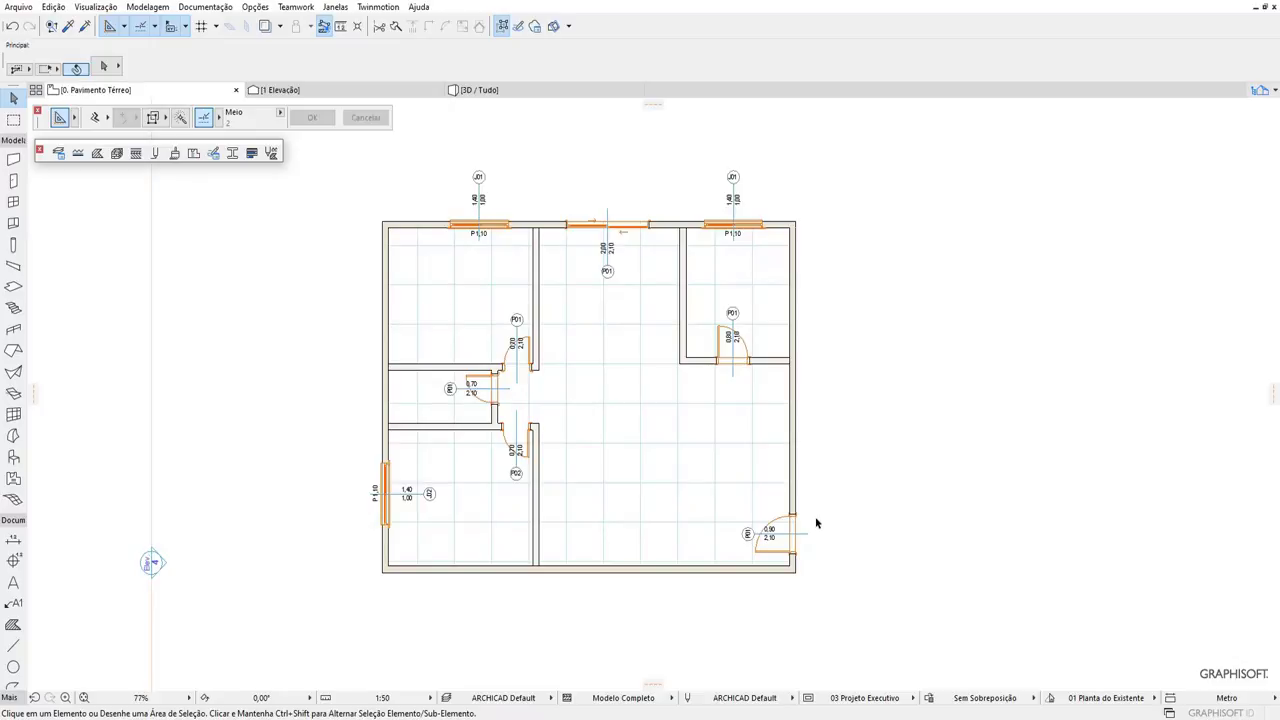
scroll(495, 225, up, 1)
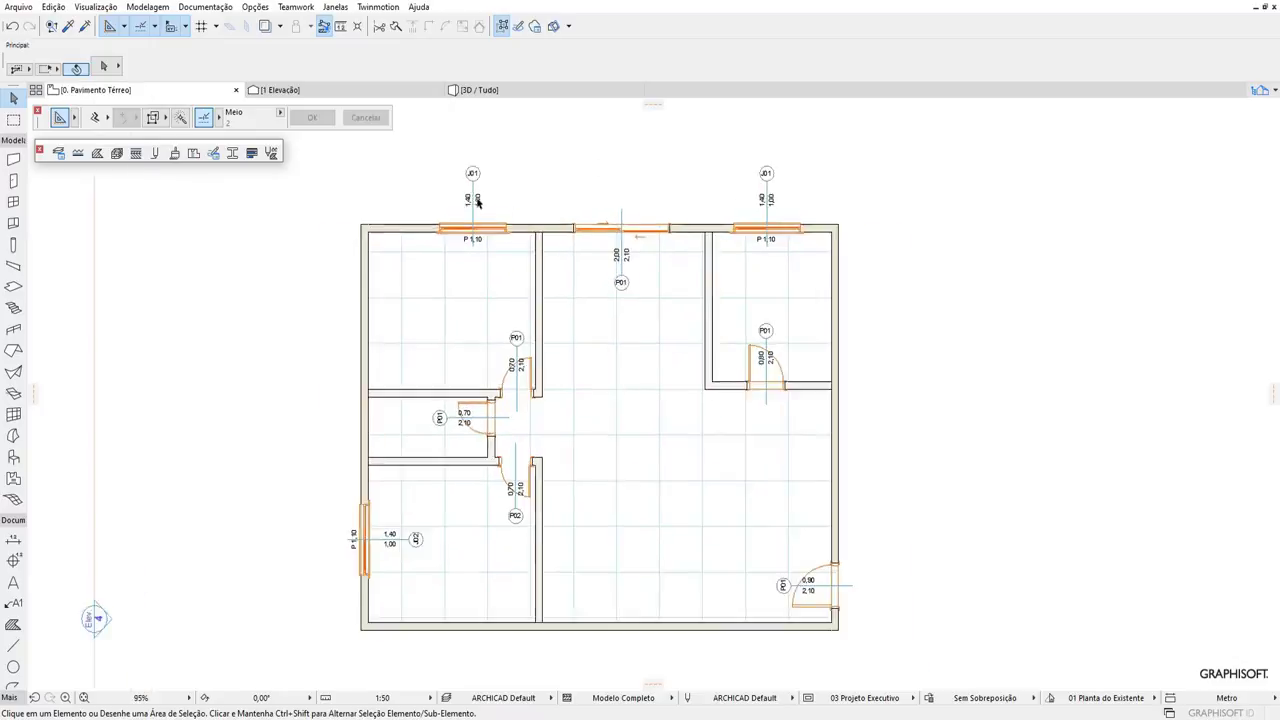
scroll(482, 245, up, 3)
click(482, 260)
right_click(482, 260)
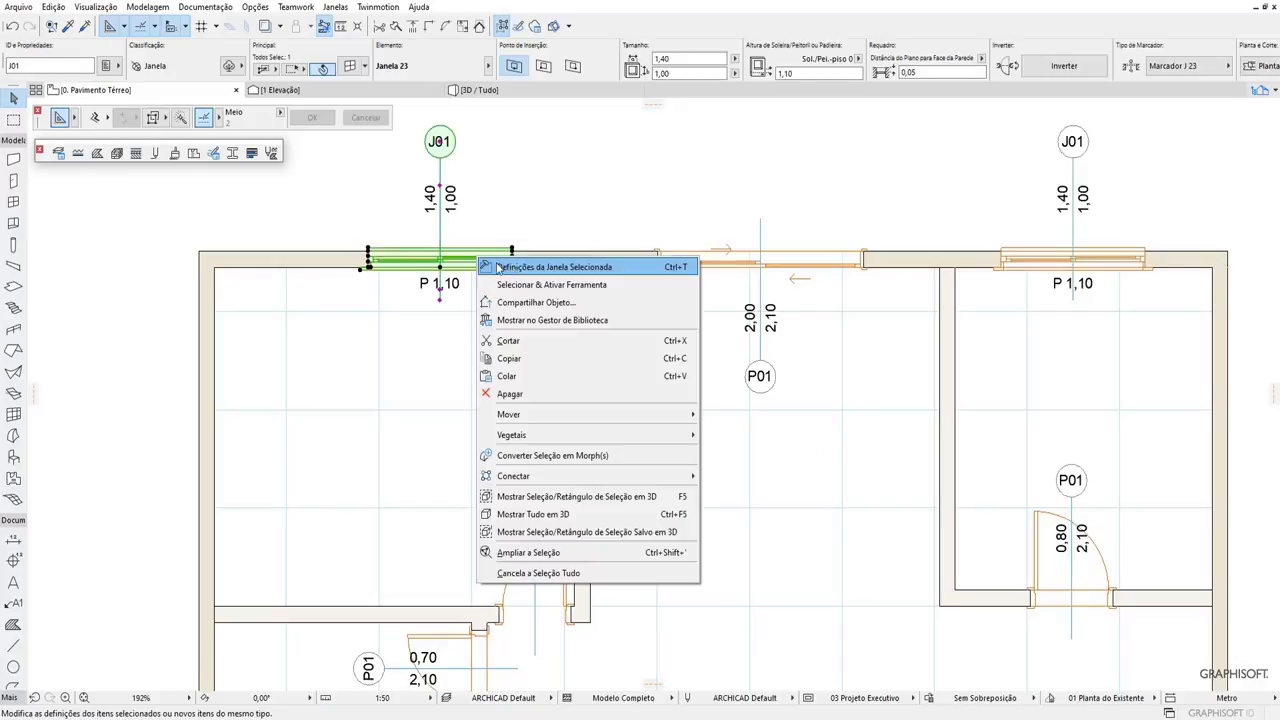
click(522, 267)
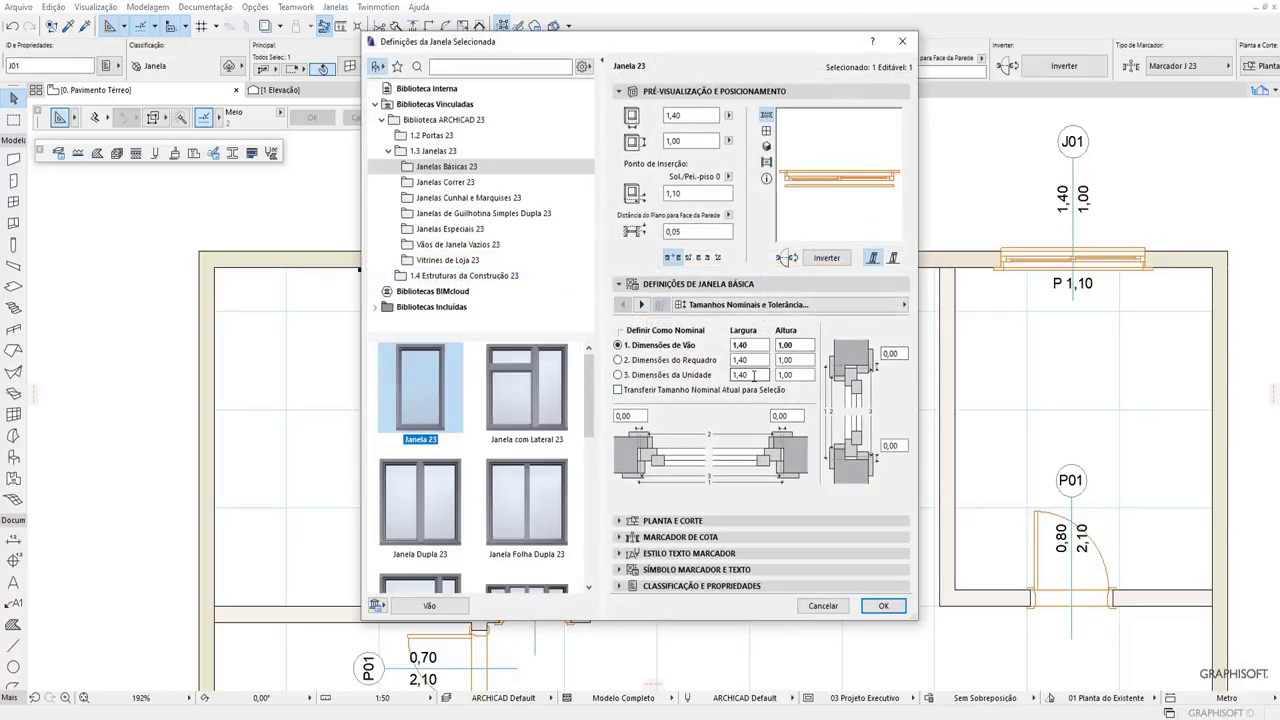
Browse the Janela 23 pages from Forma to Opções Caixilho, previewing the sash grid types.
click(722, 306)
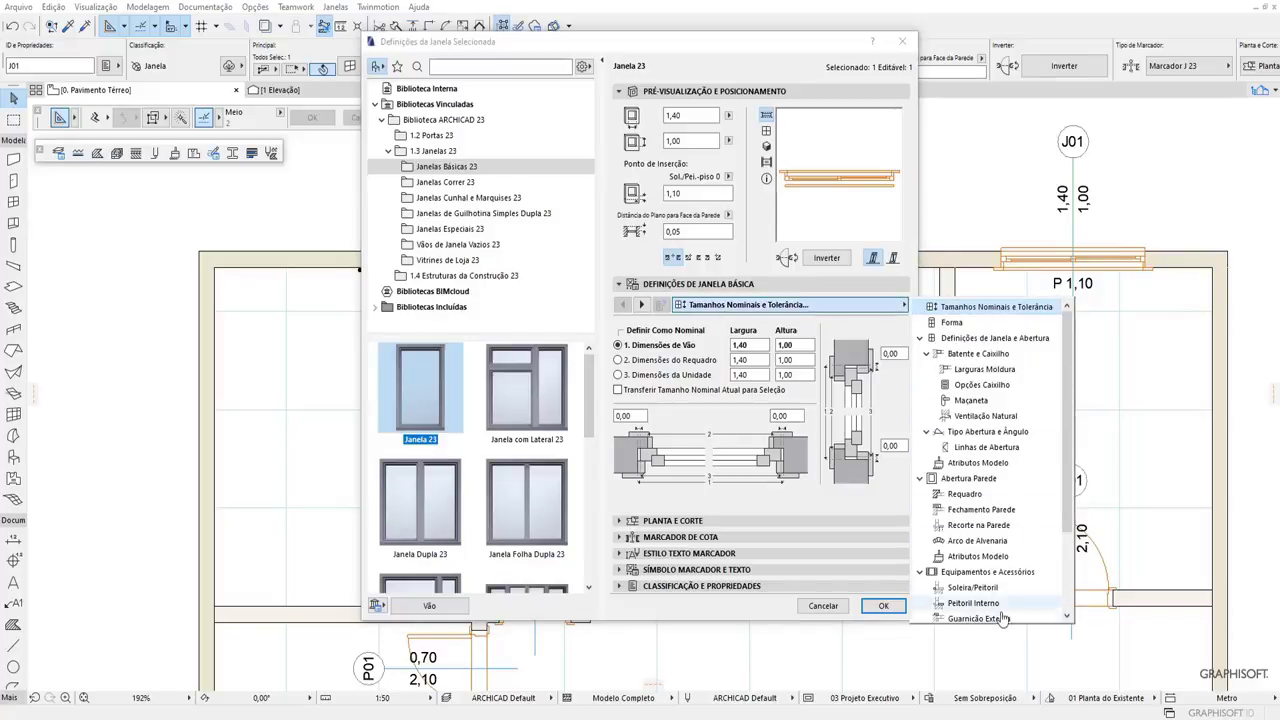
scroll(1063, 505, down, 3)
scroll(1063, 505, down, 2)
scroll(1063, 505, up, 5)
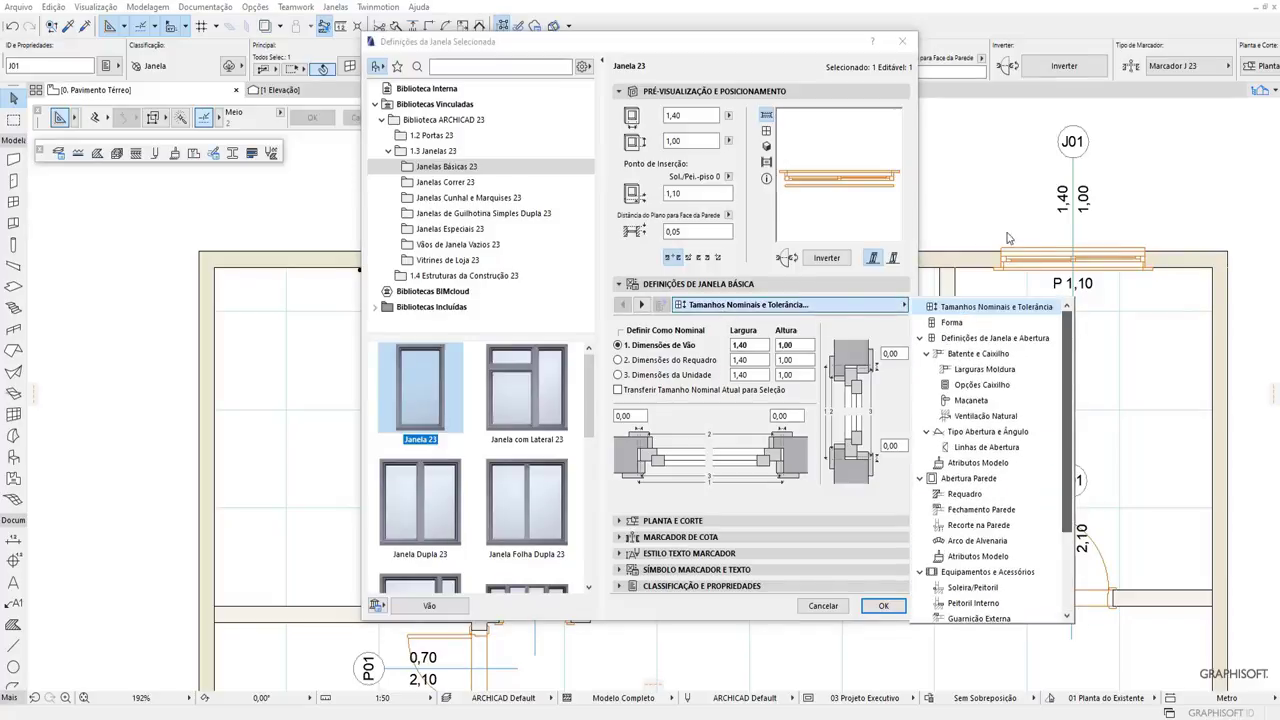
click(642, 304)
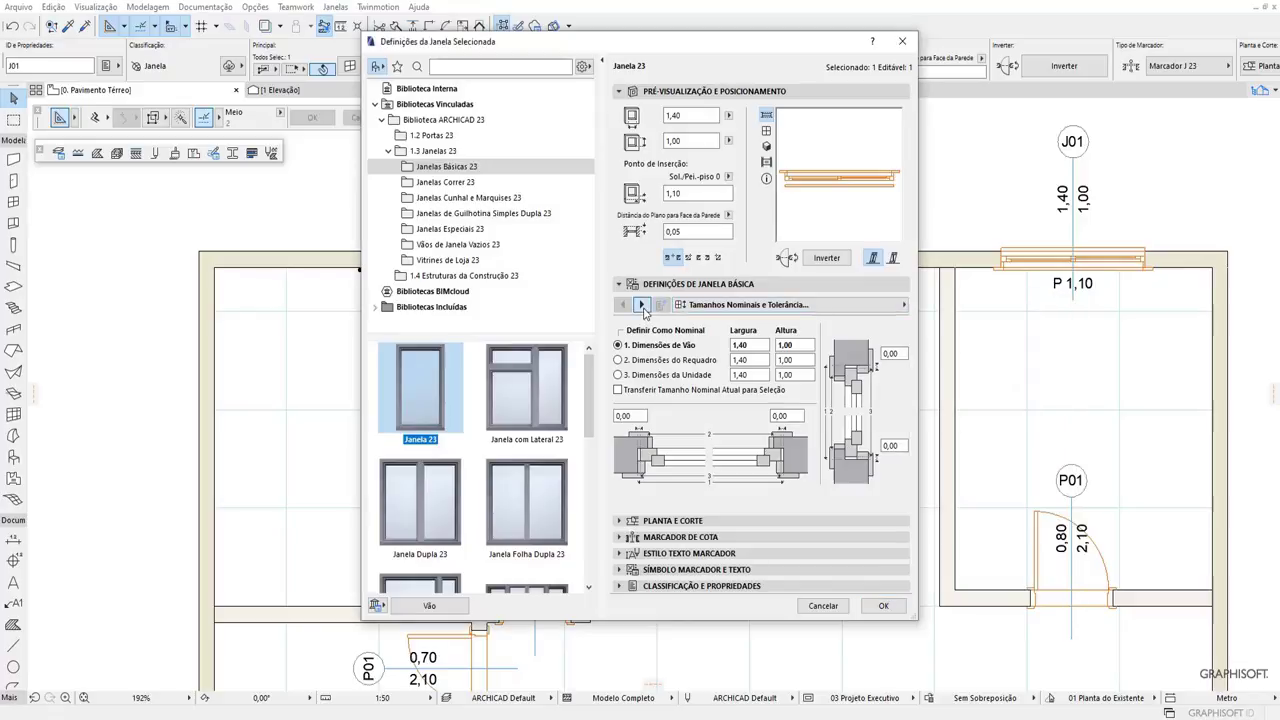
click(642, 304)
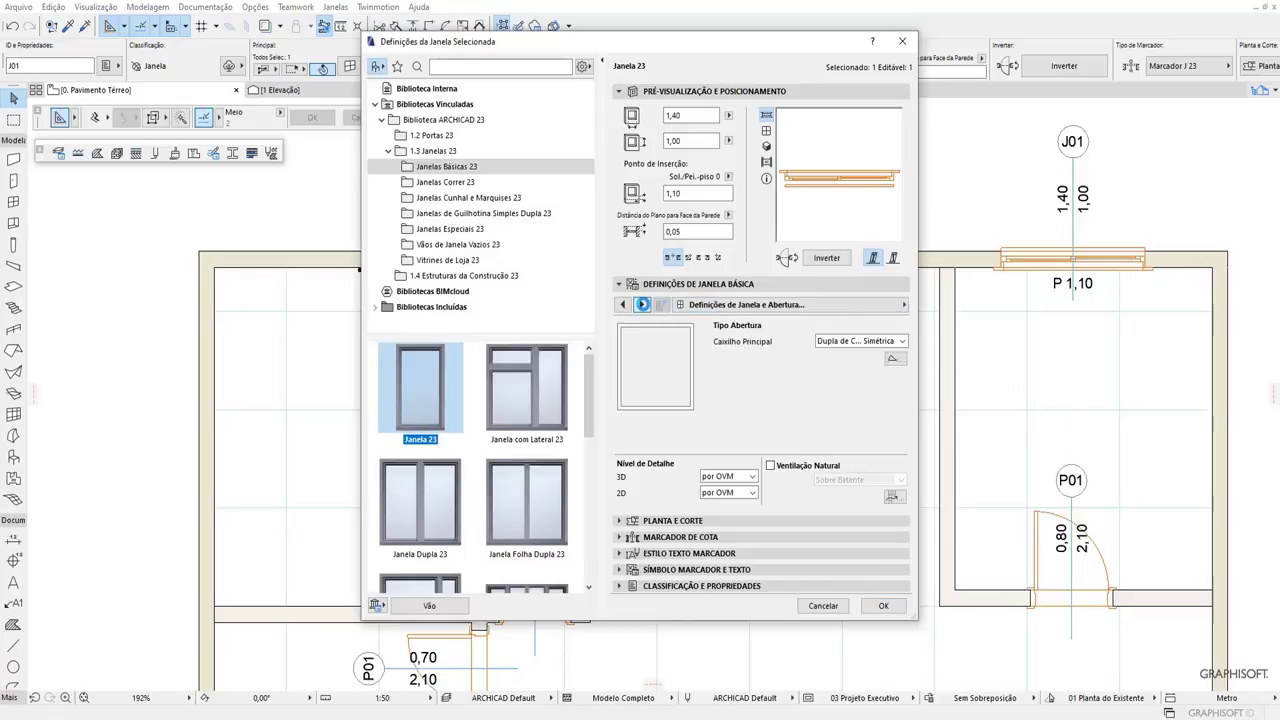
click(642, 304)
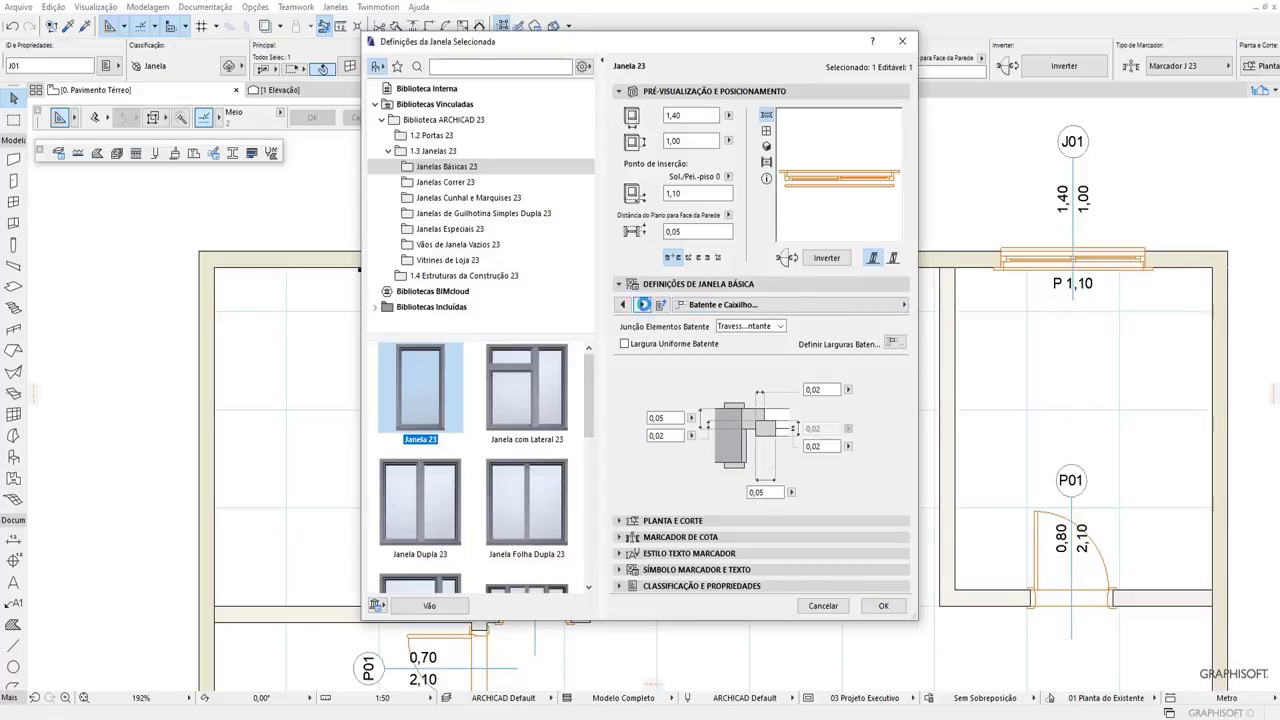
click(643, 305)
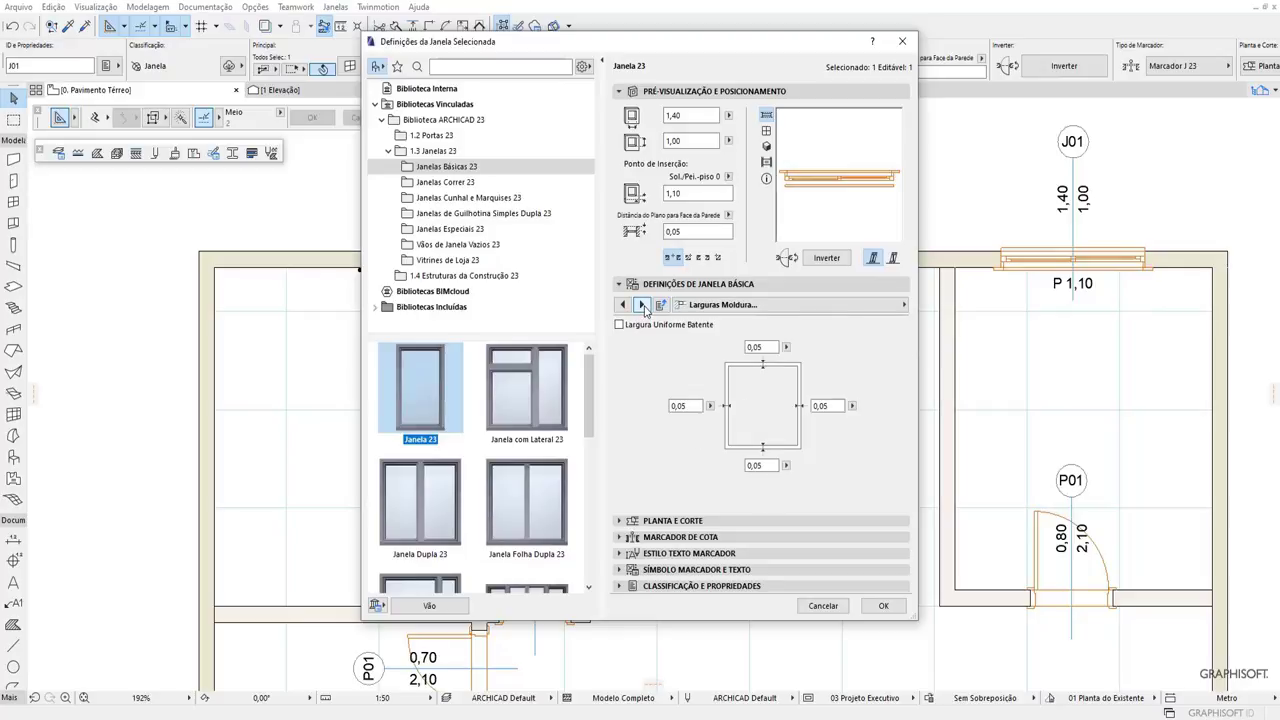
click(642, 304)
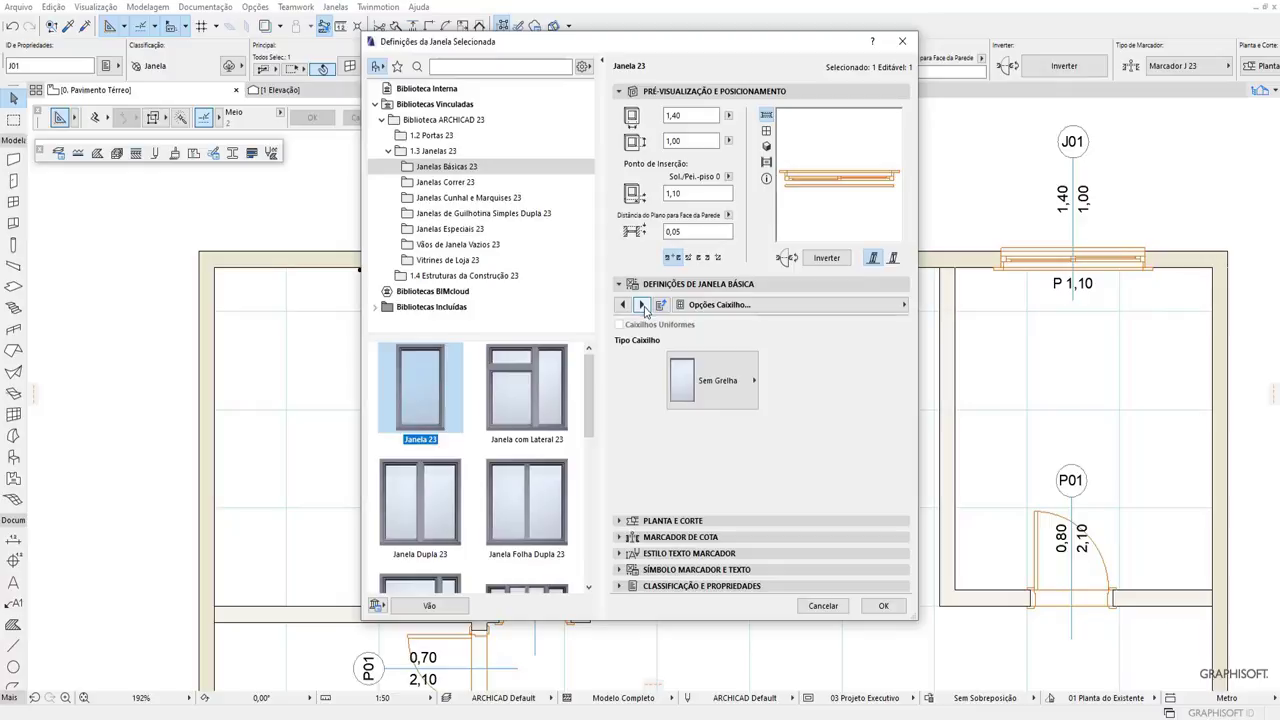
click(740, 390)
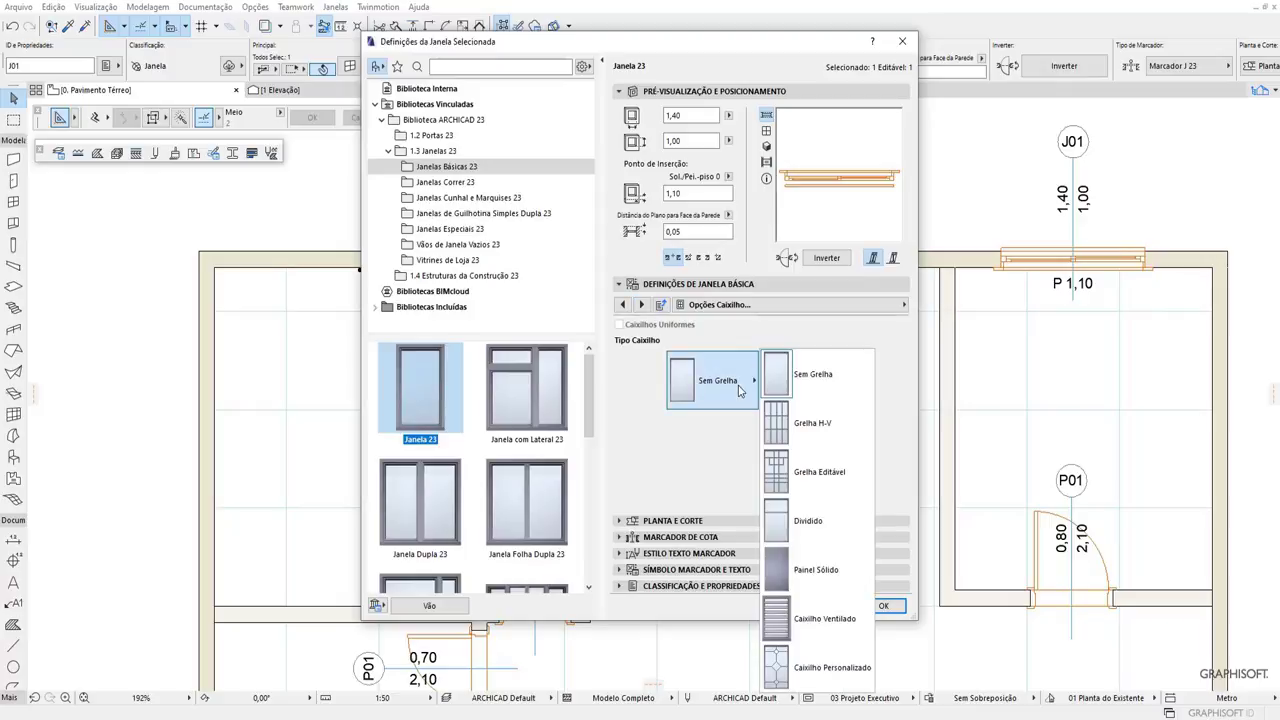
click(740, 390)
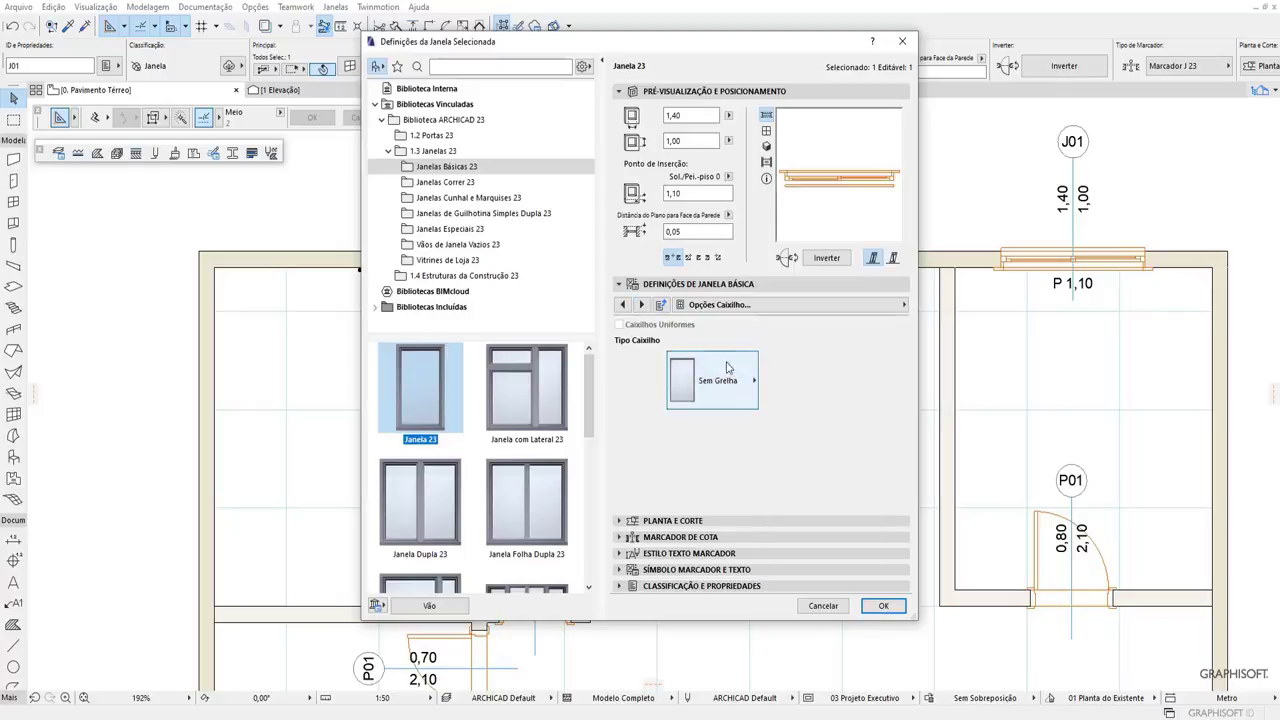
Browse the Maçaneta, Ventilação Natural, Linhas de Abertura and wall opening pages through Arco de Alvenaria.
click(642, 305)
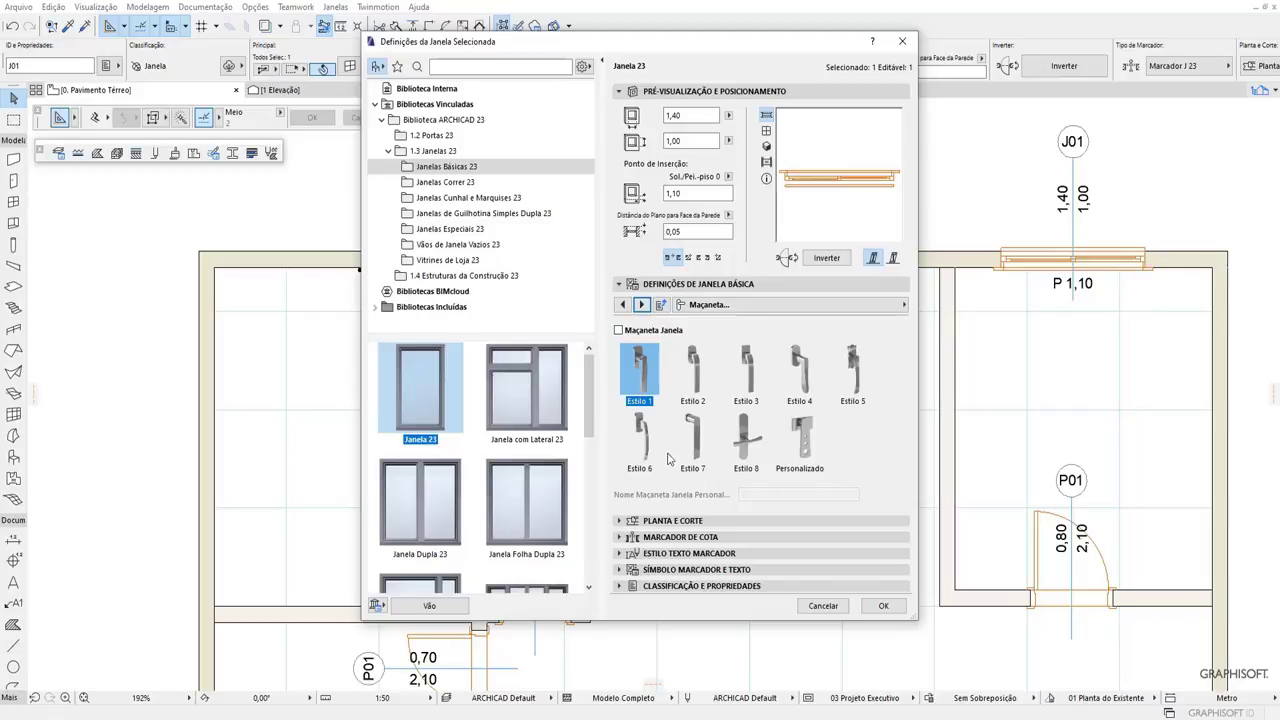
click(643, 305)
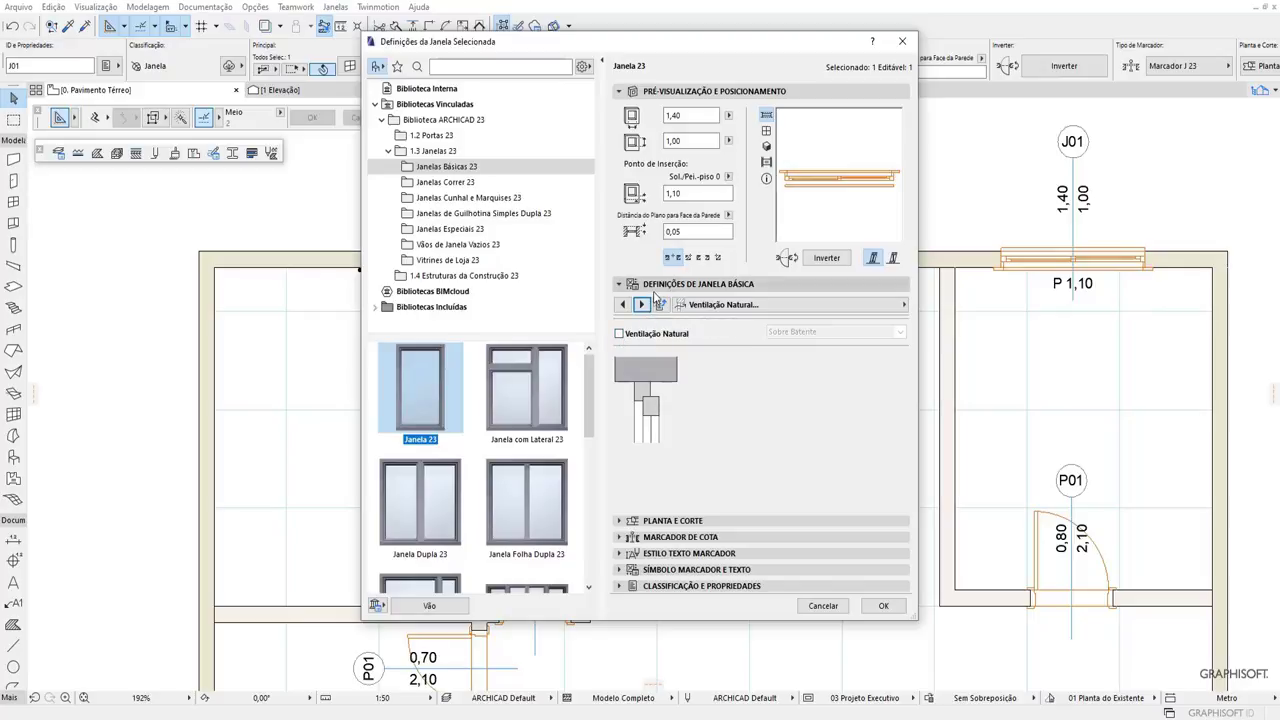
click(642, 305)
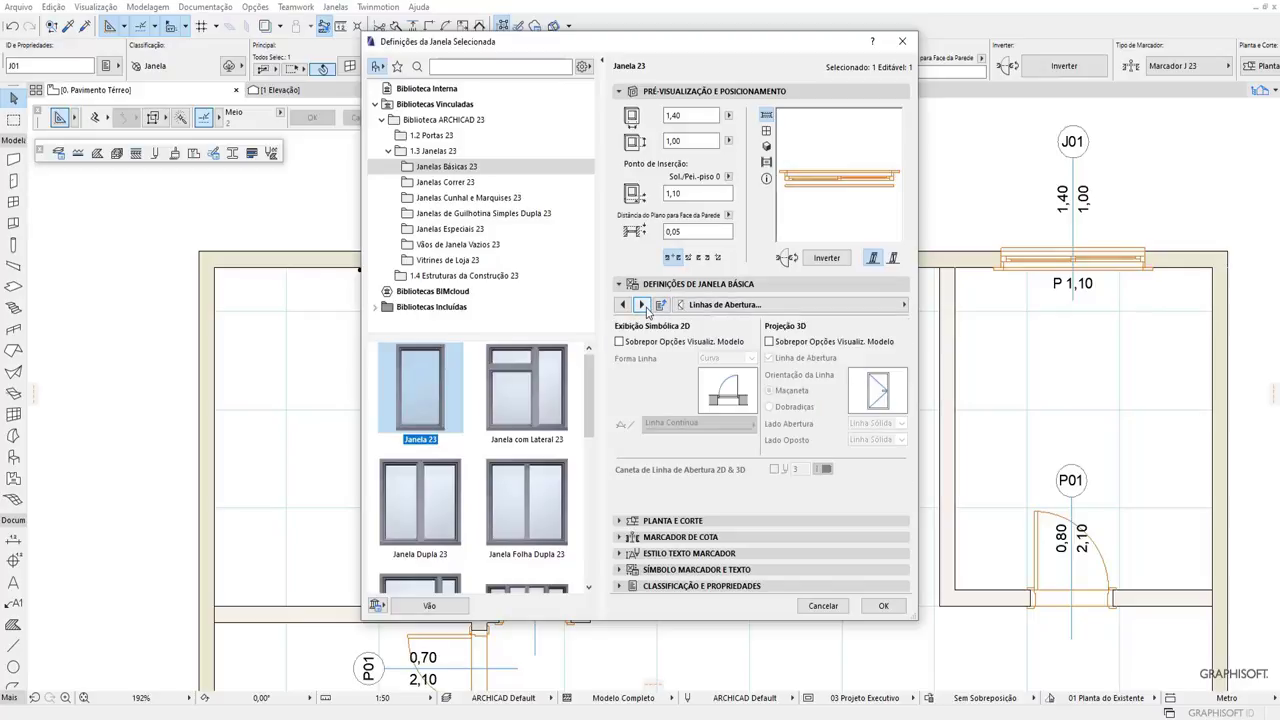
click(645, 307)
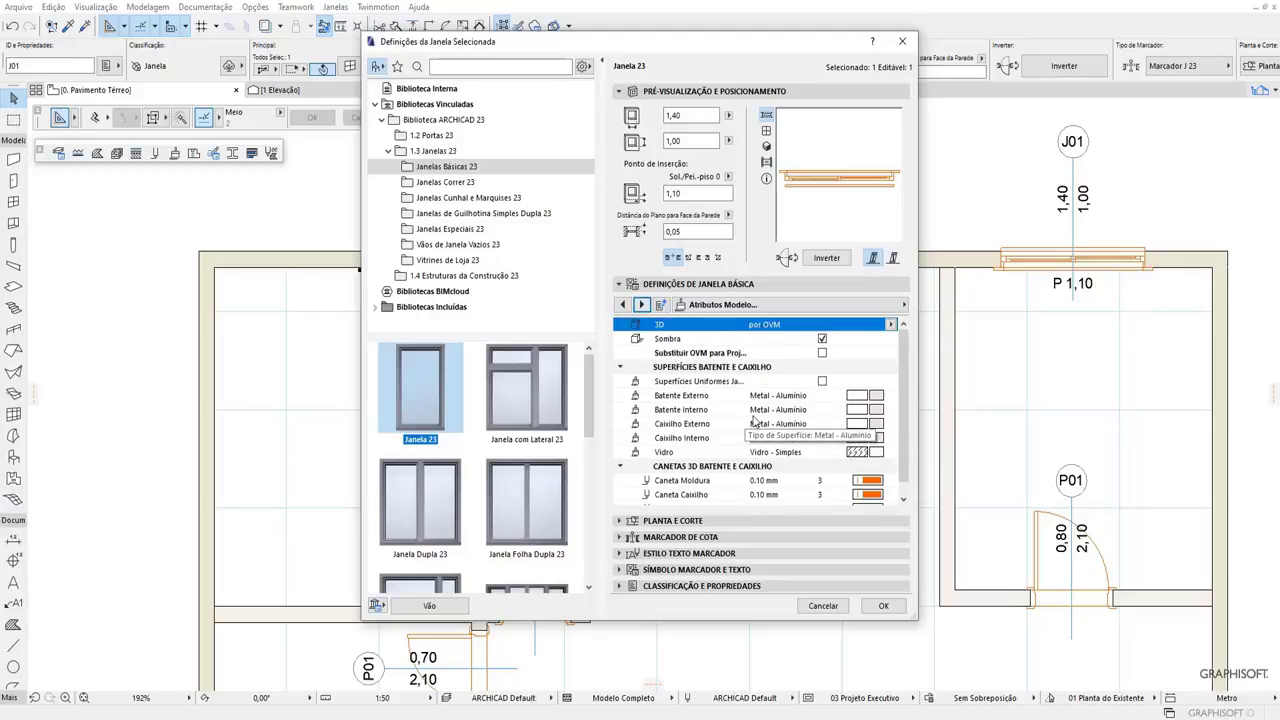
click(643, 306)
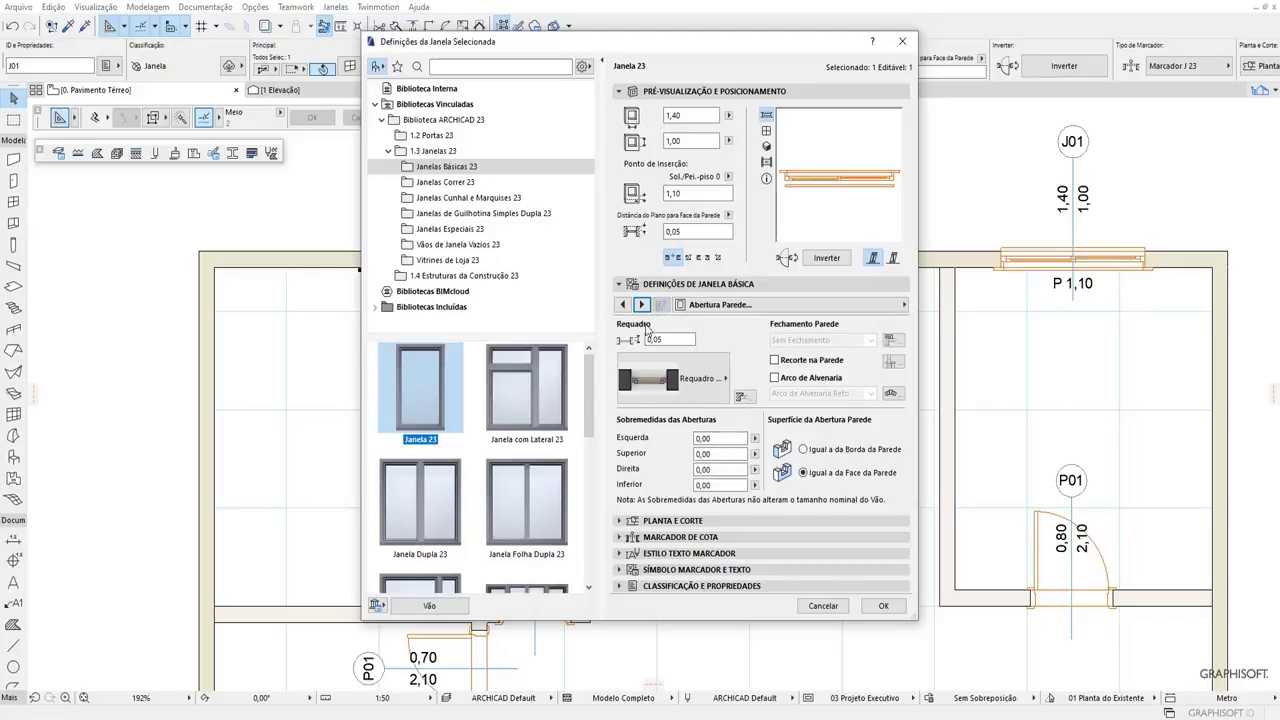
click(643, 306)
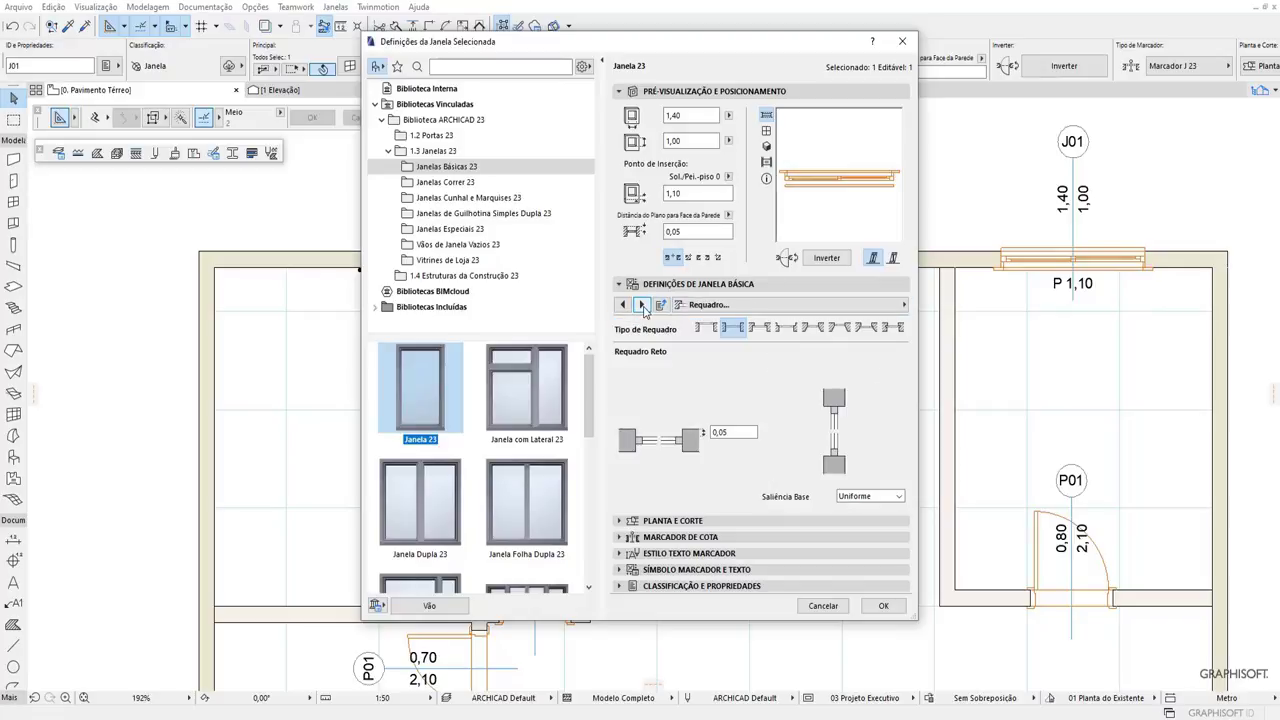
click(643, 306)
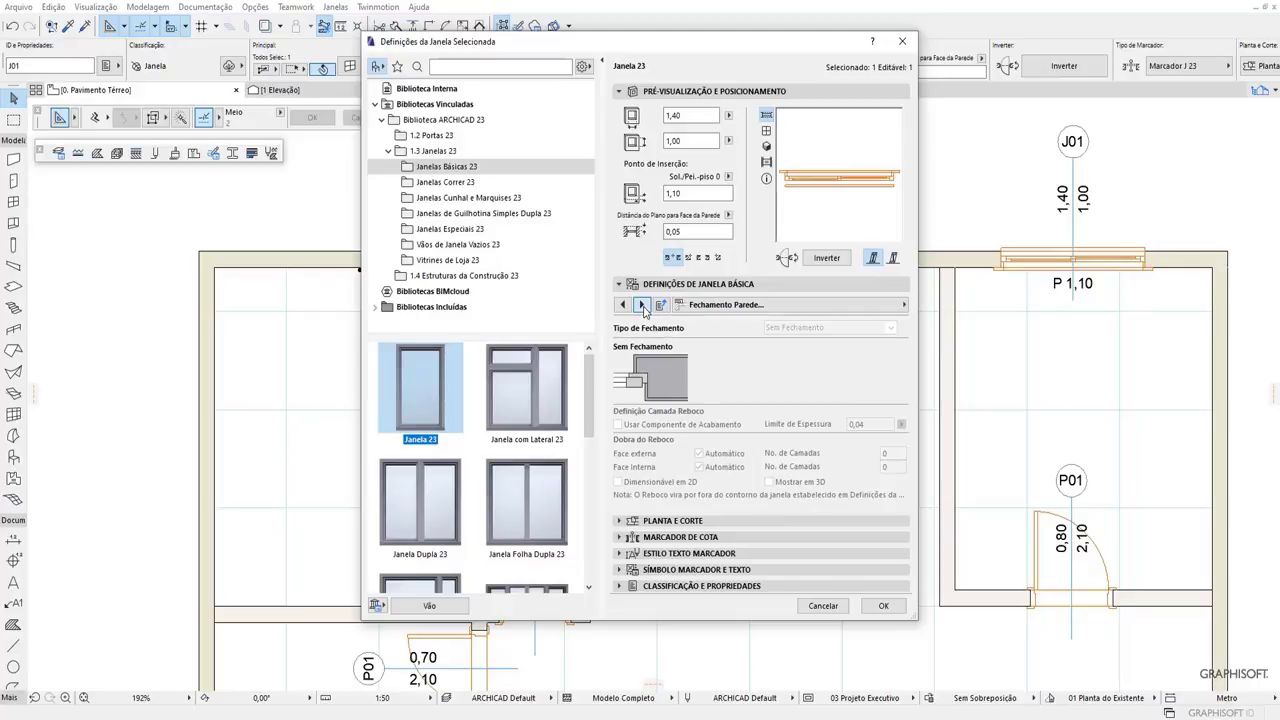
click(643, 306)
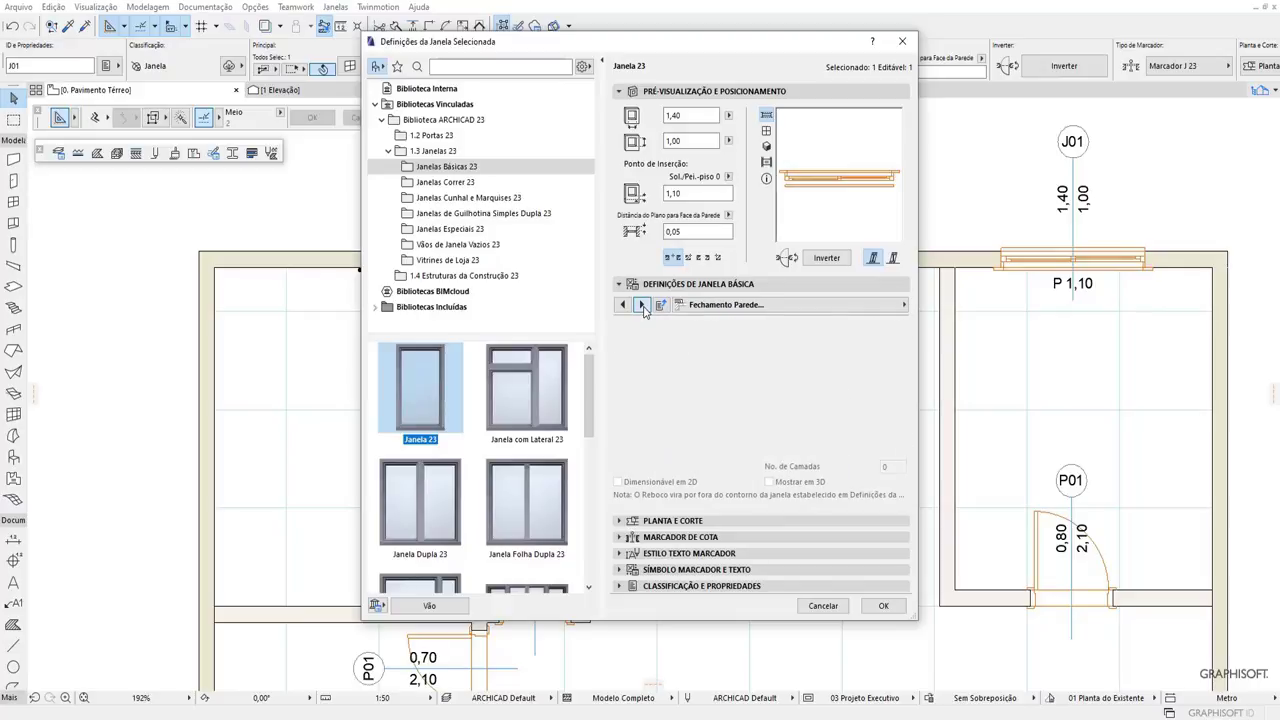
click(643, 306)
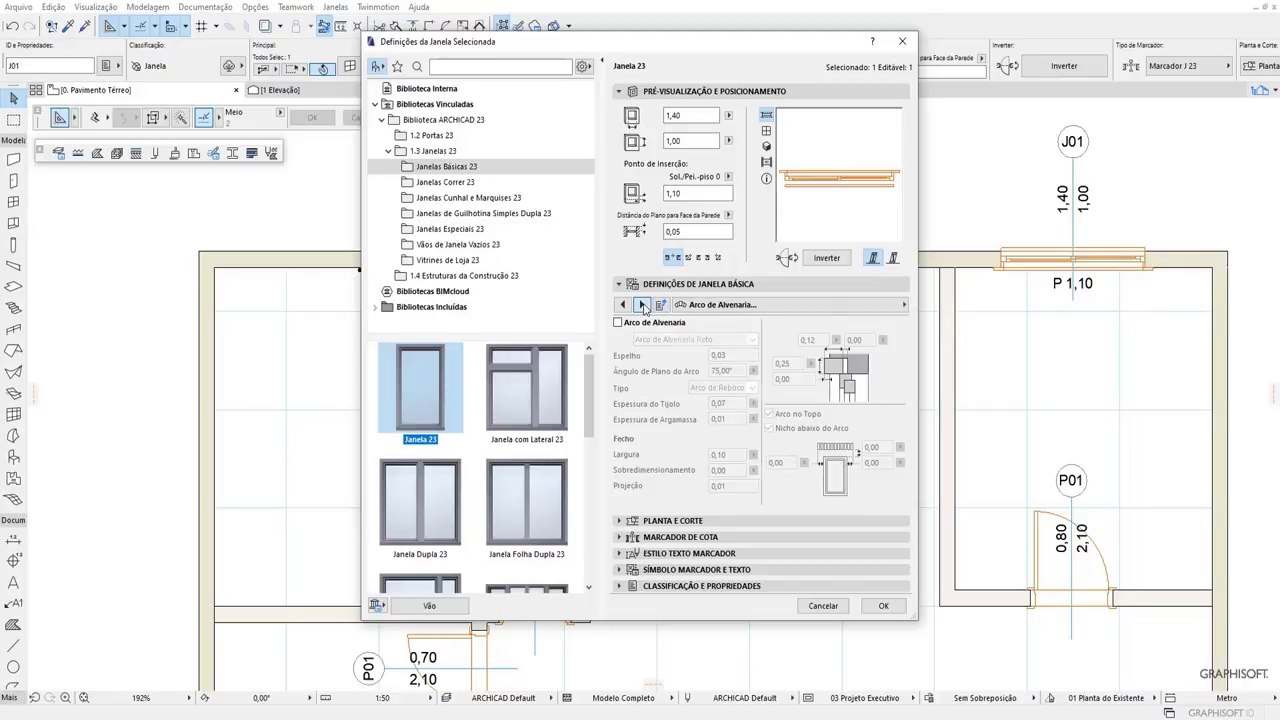
click(643, 306)
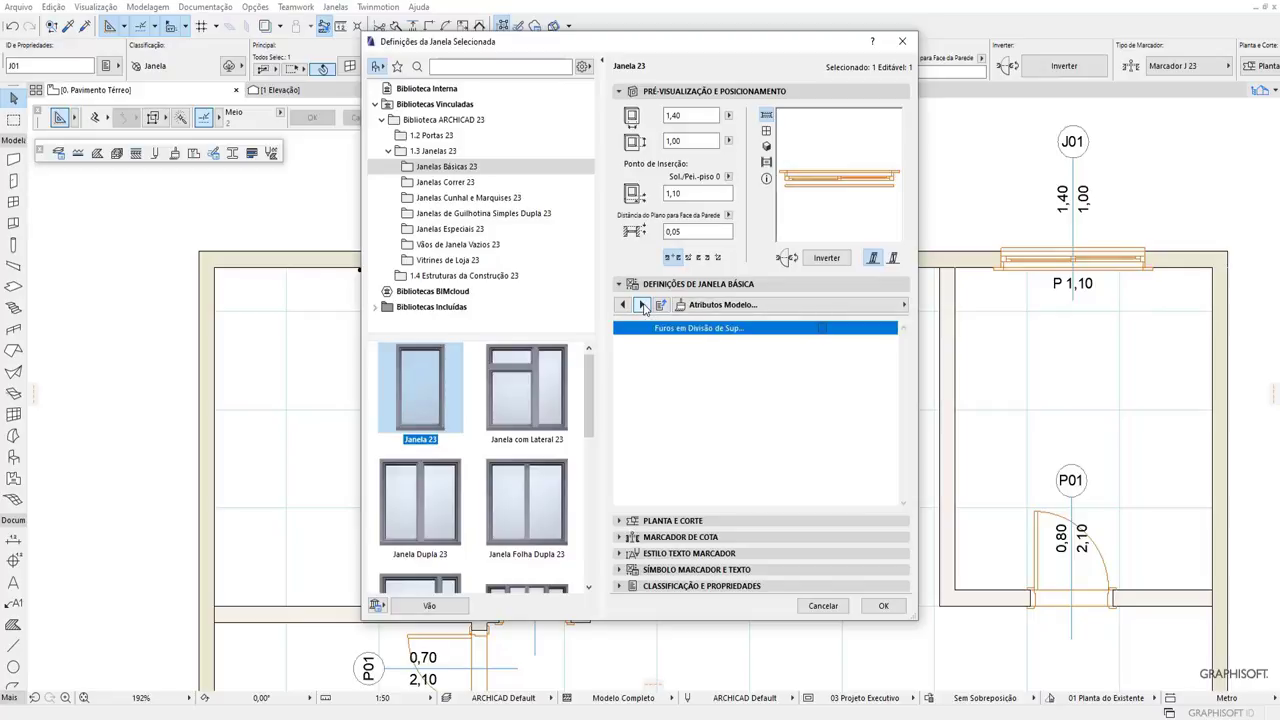
Browse Equipamentos, Soleira/Peitoril, Guarnição and Quebra-Sol pages, then the plan and section settings.
click(643, 306)
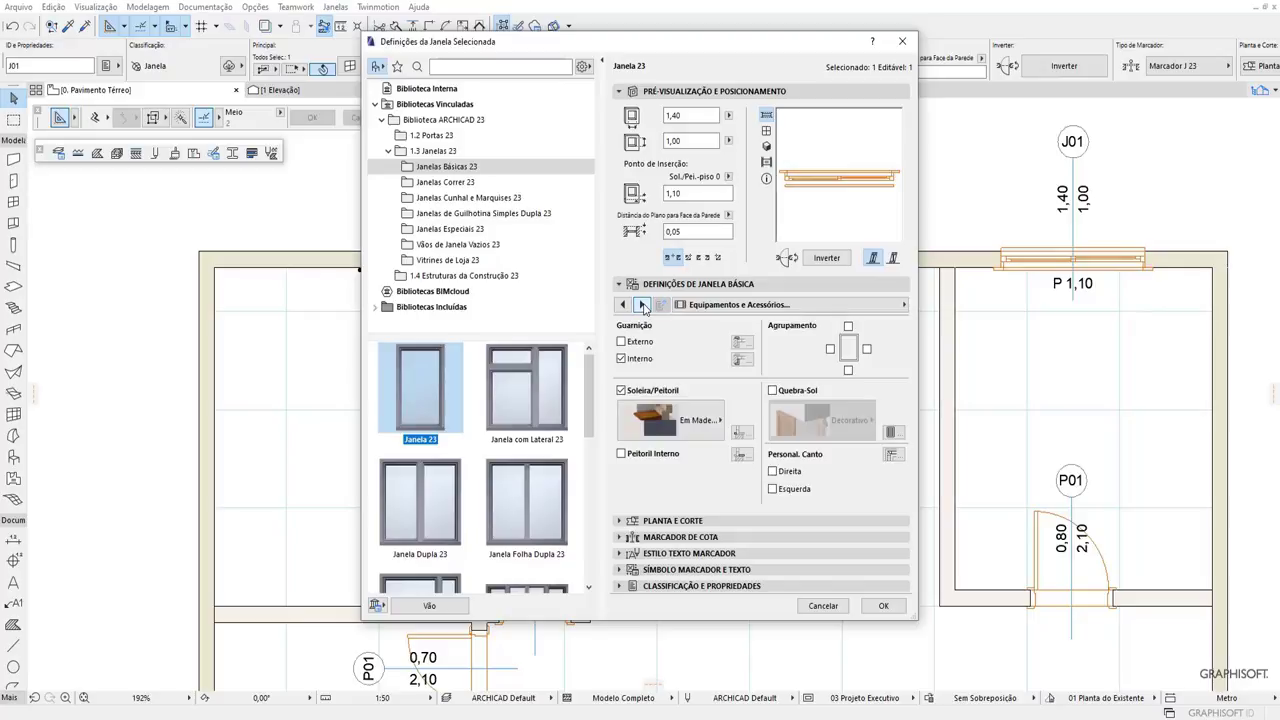
click(643, 306)
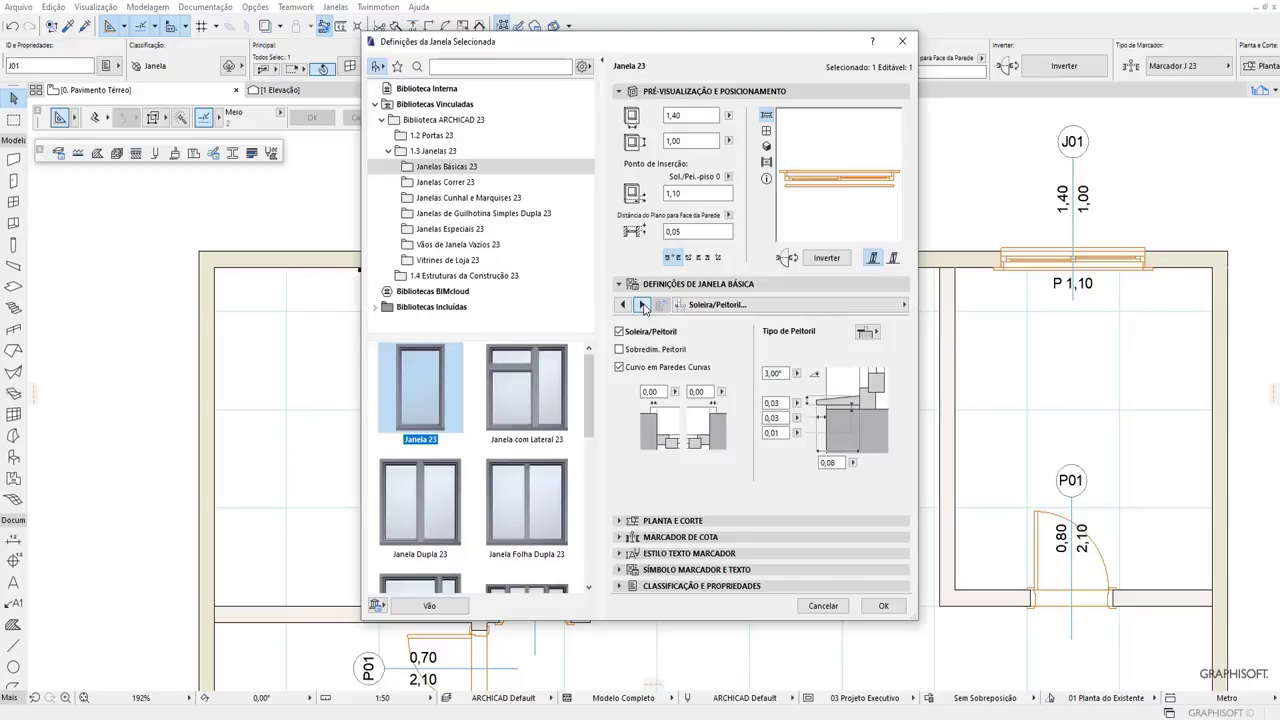
click(643, 306)
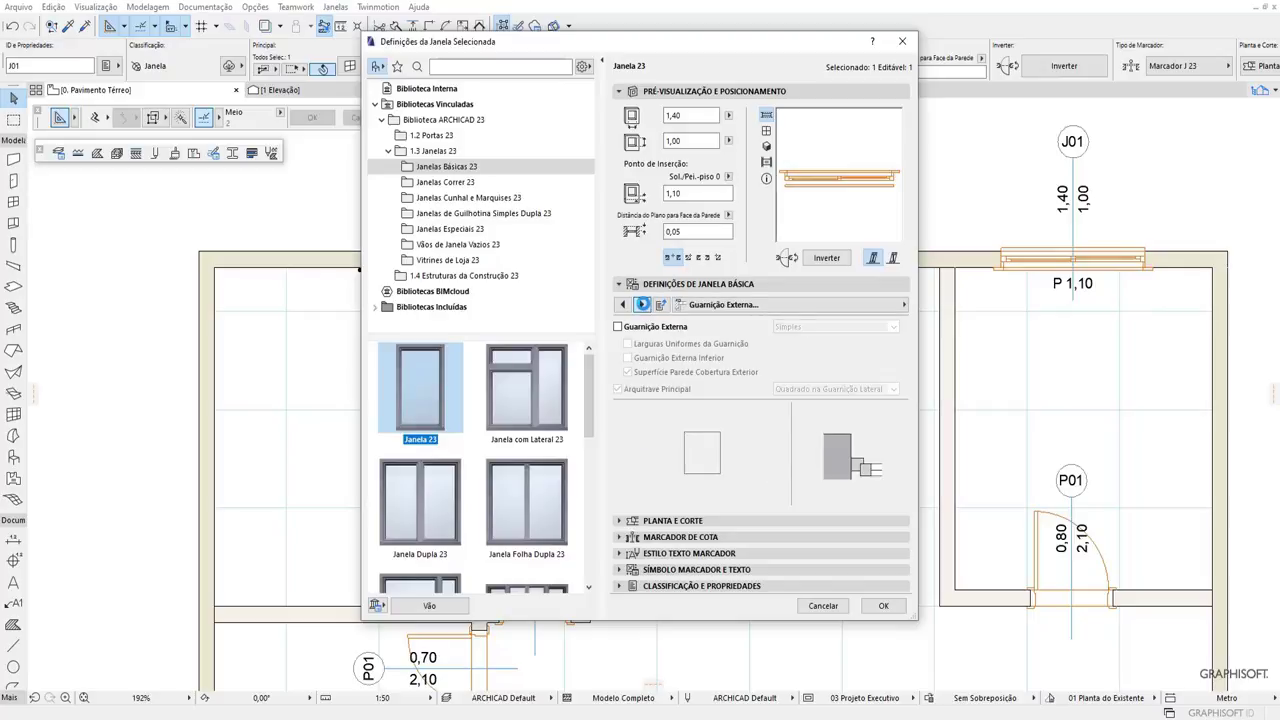
click(643, 306)
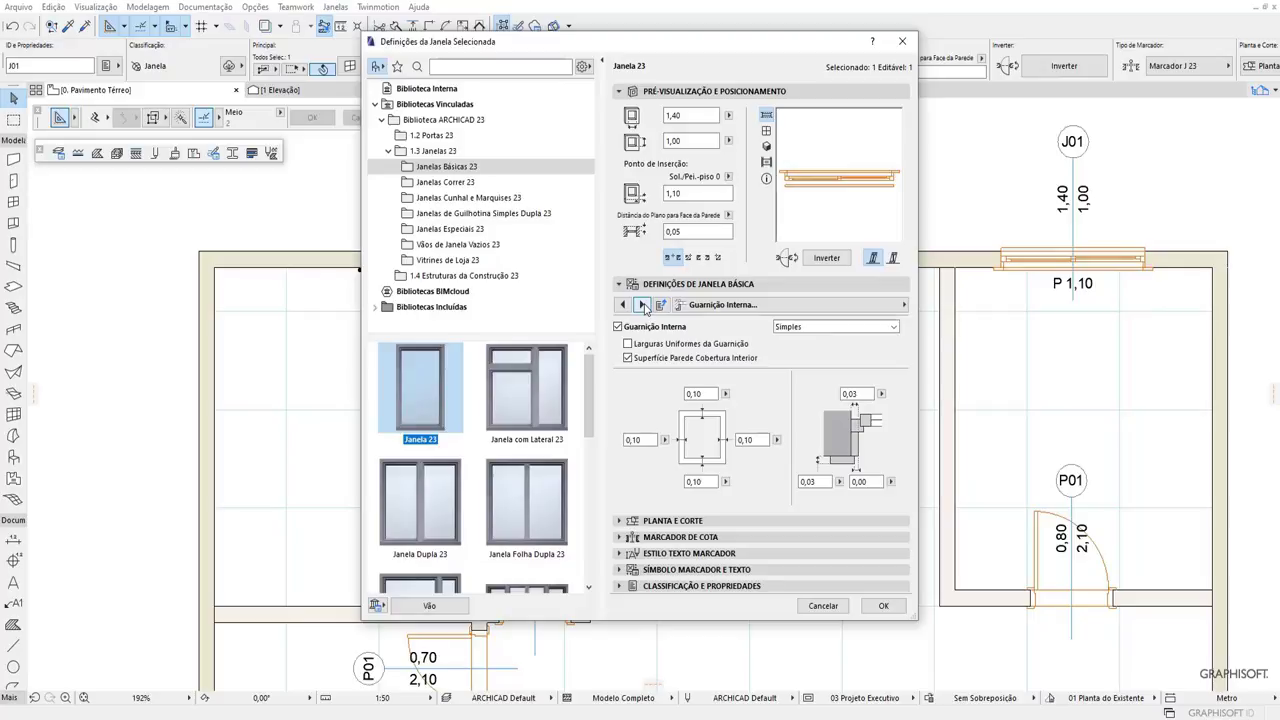
click(643, 306)
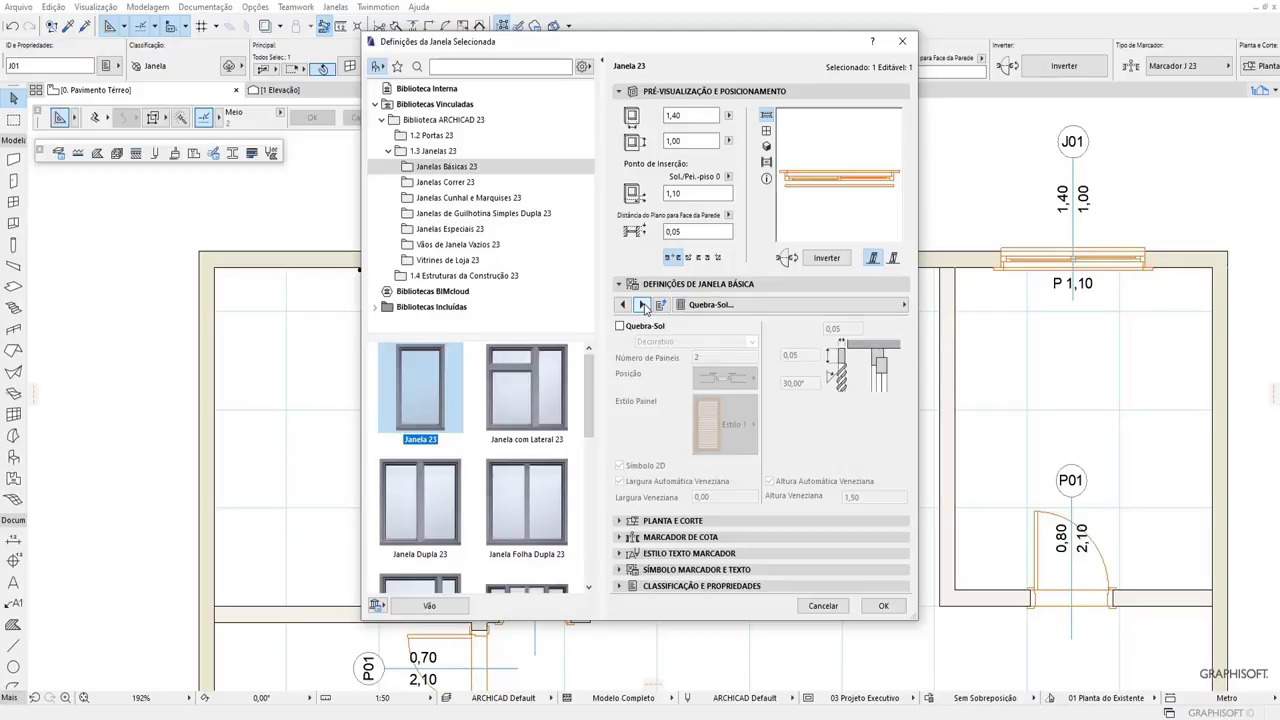
click(643, 306)
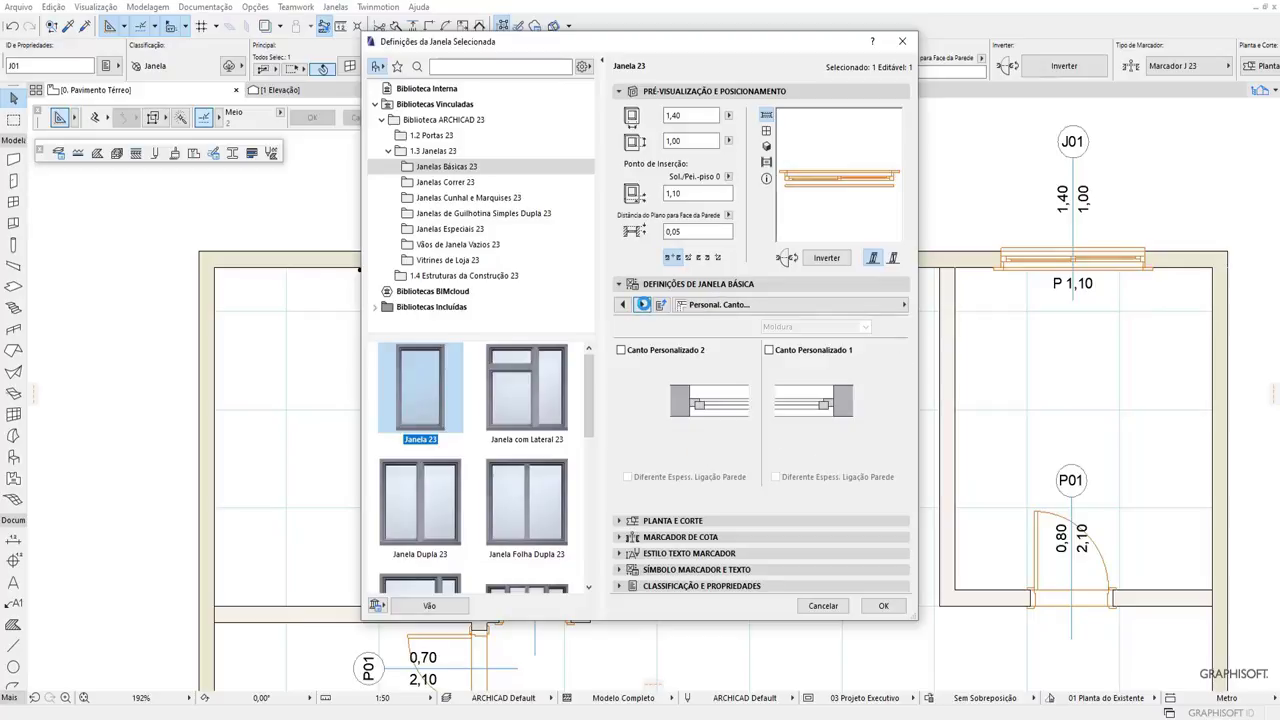
click(643, 304)
click(643, 304)
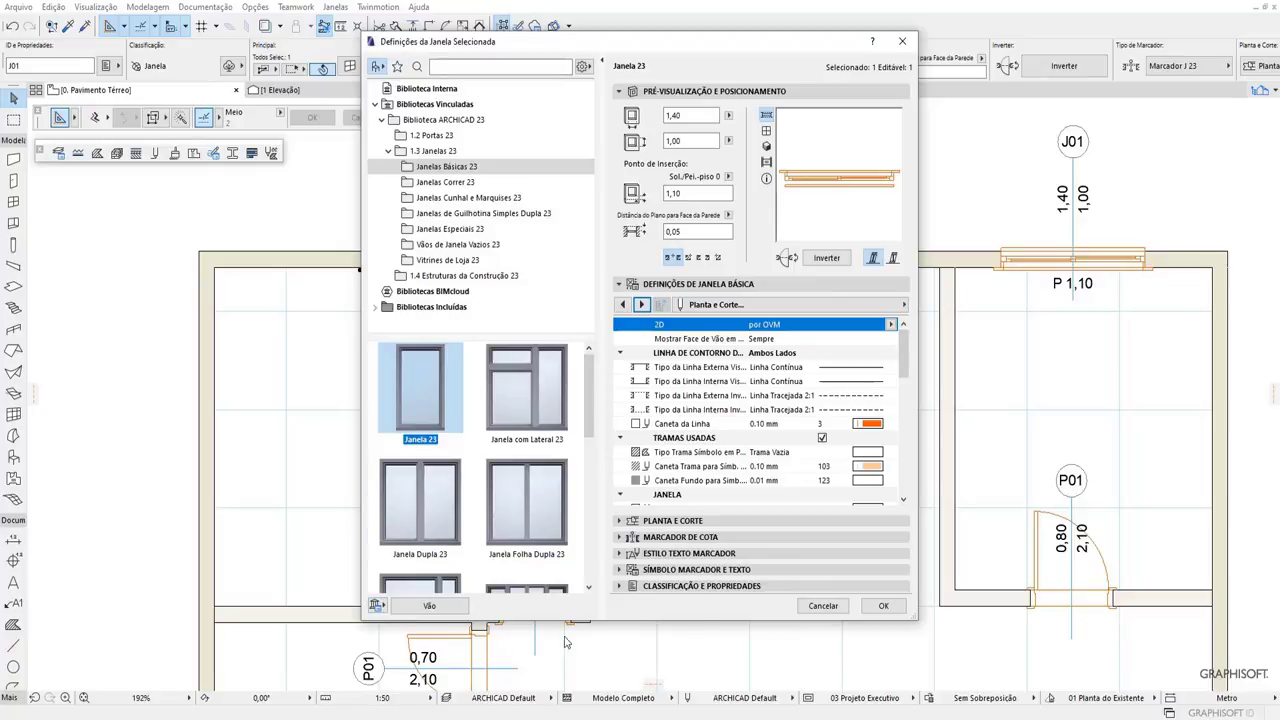
scroll(433, 427, down, 4)
scroll(489, 455, down, 4)
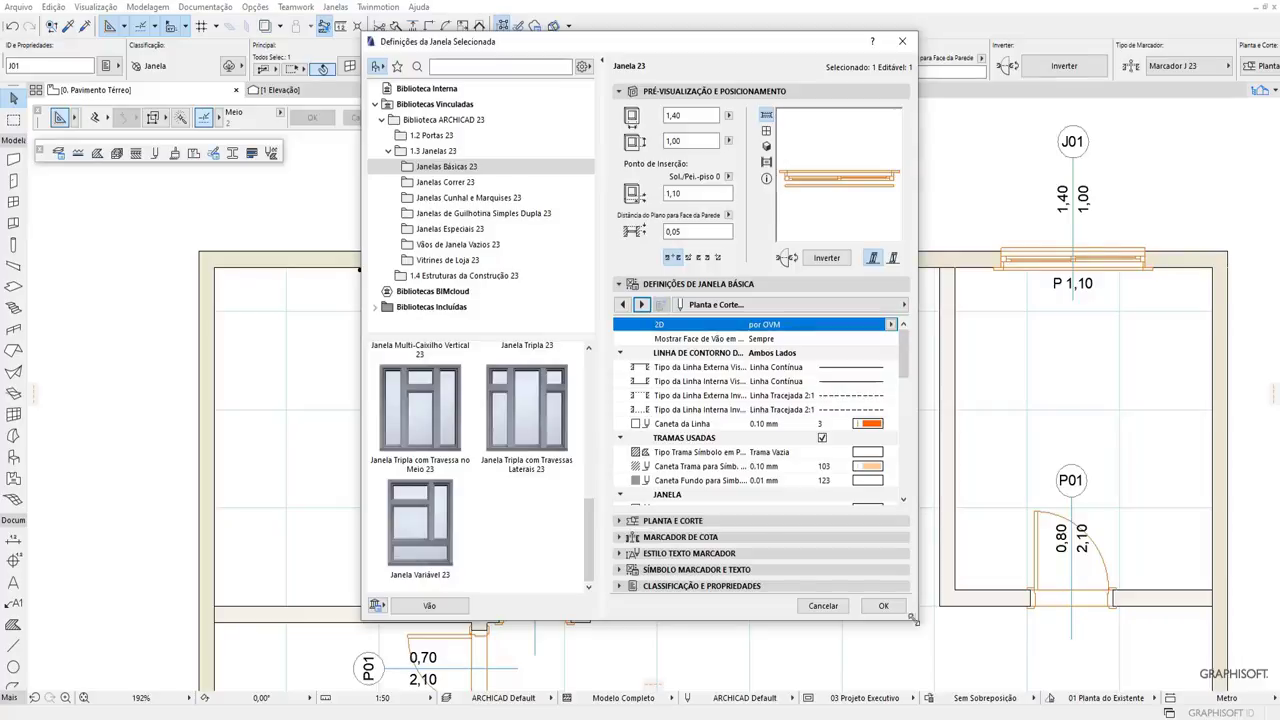
click(832, 609)
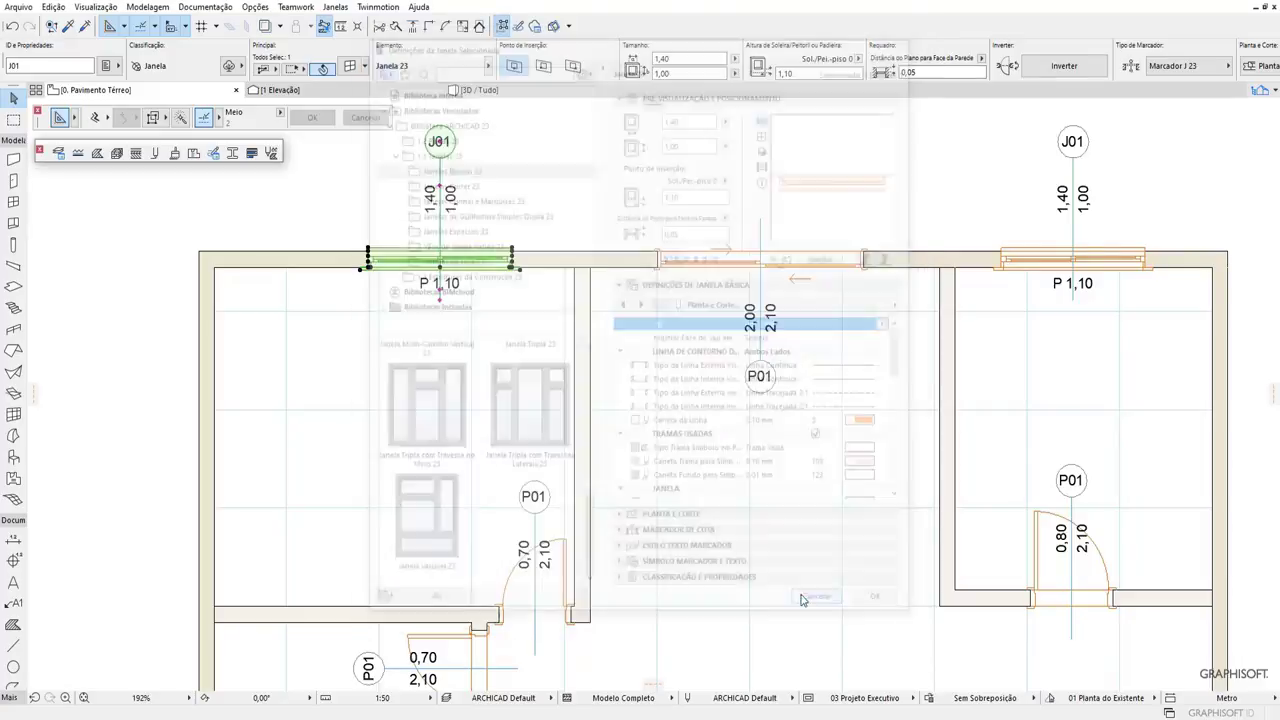
click(575, 213)
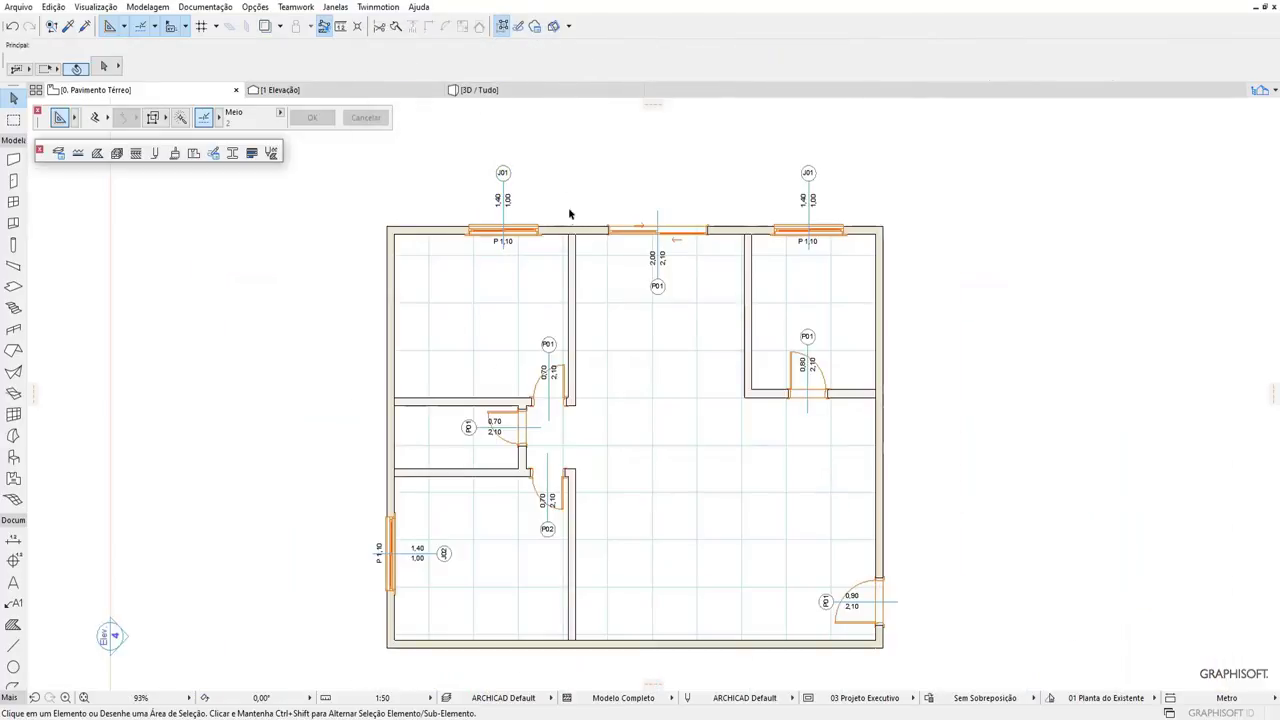
scroll(514, 349, down, 1)
scroll(540, 393, up, 1)
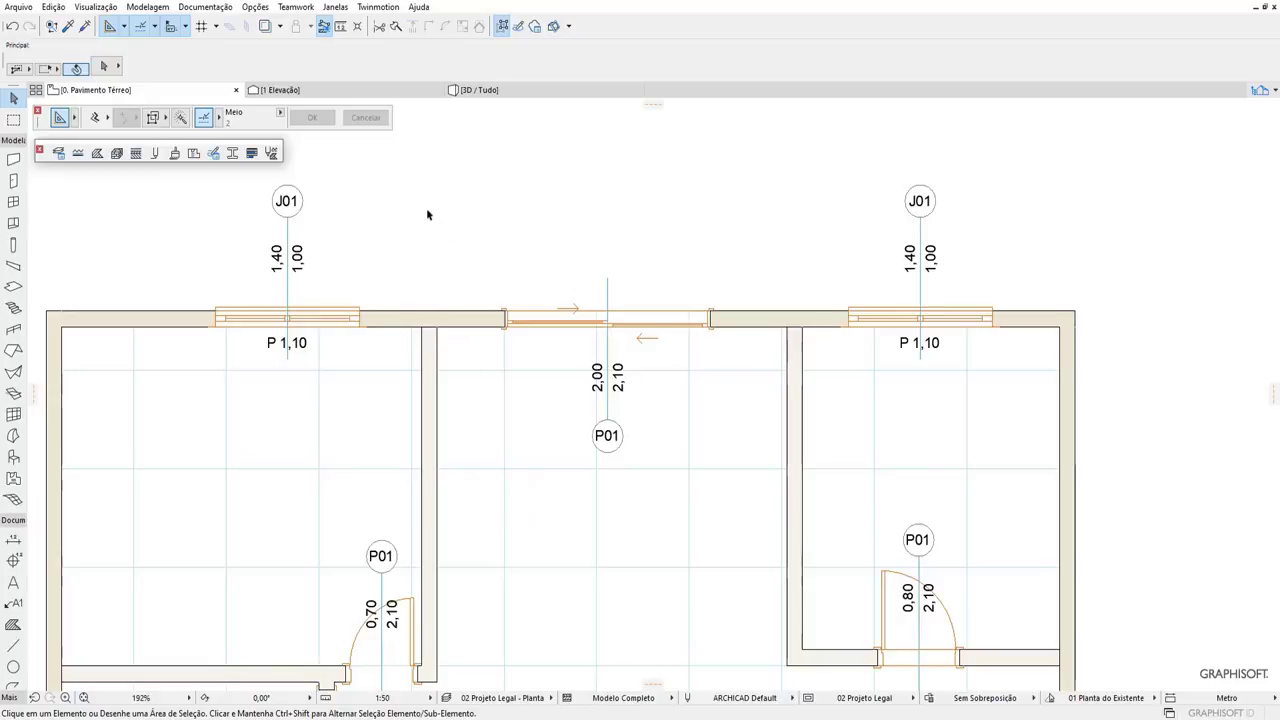
scroll(628, 285, down, 5)
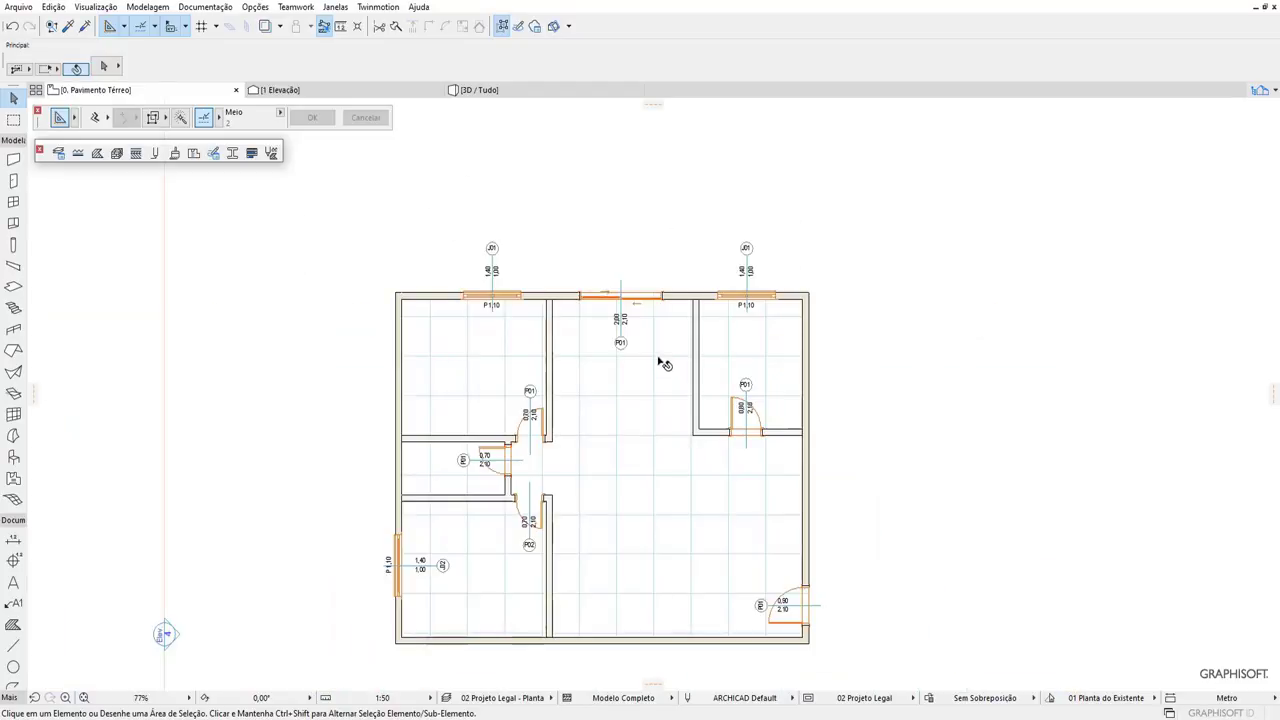
scroll(603, 280, up, 2)
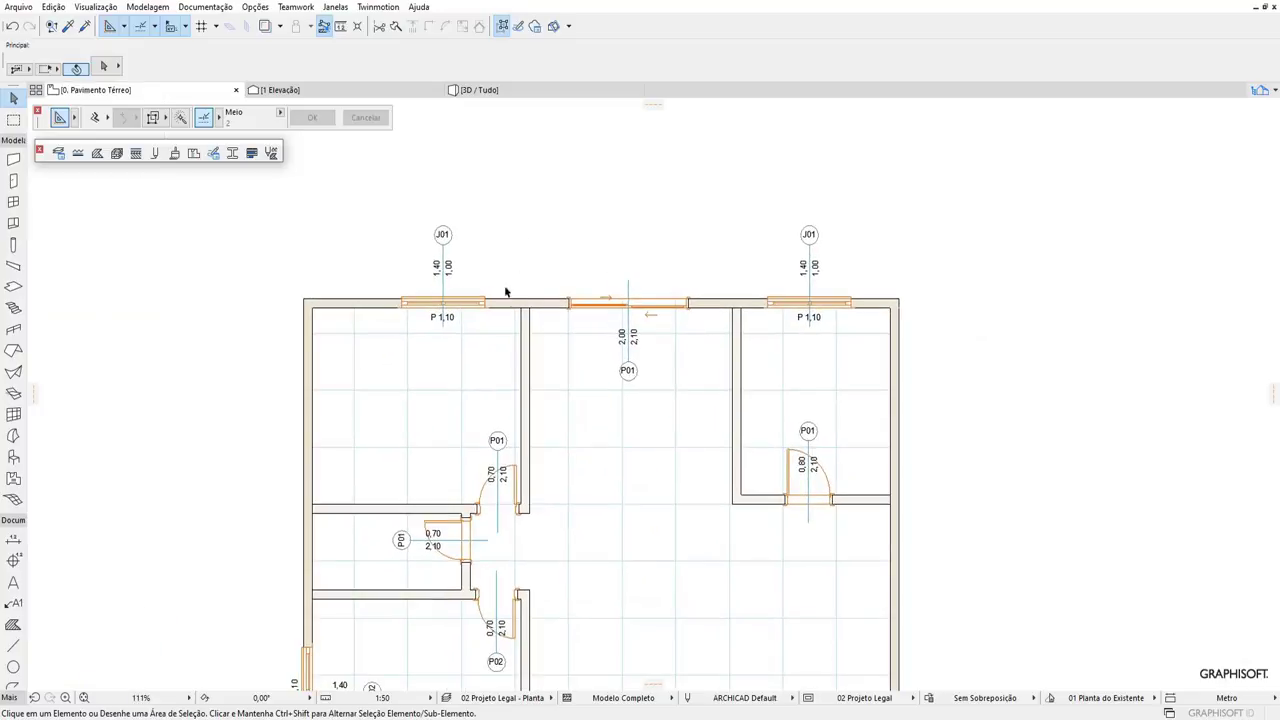
scroll(720, 212, up, 2)
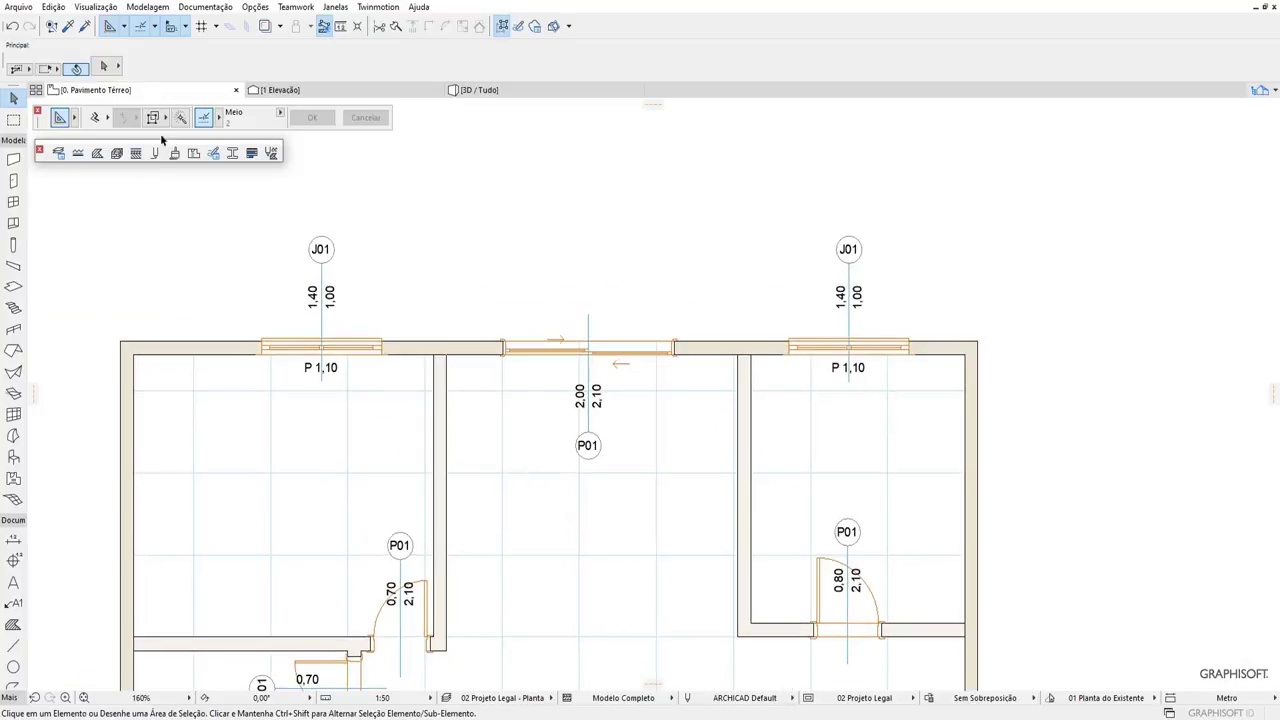
Draw a 3,75 × 1,15 slab from the wall corner in front of the sliding door.
click(15, 291)
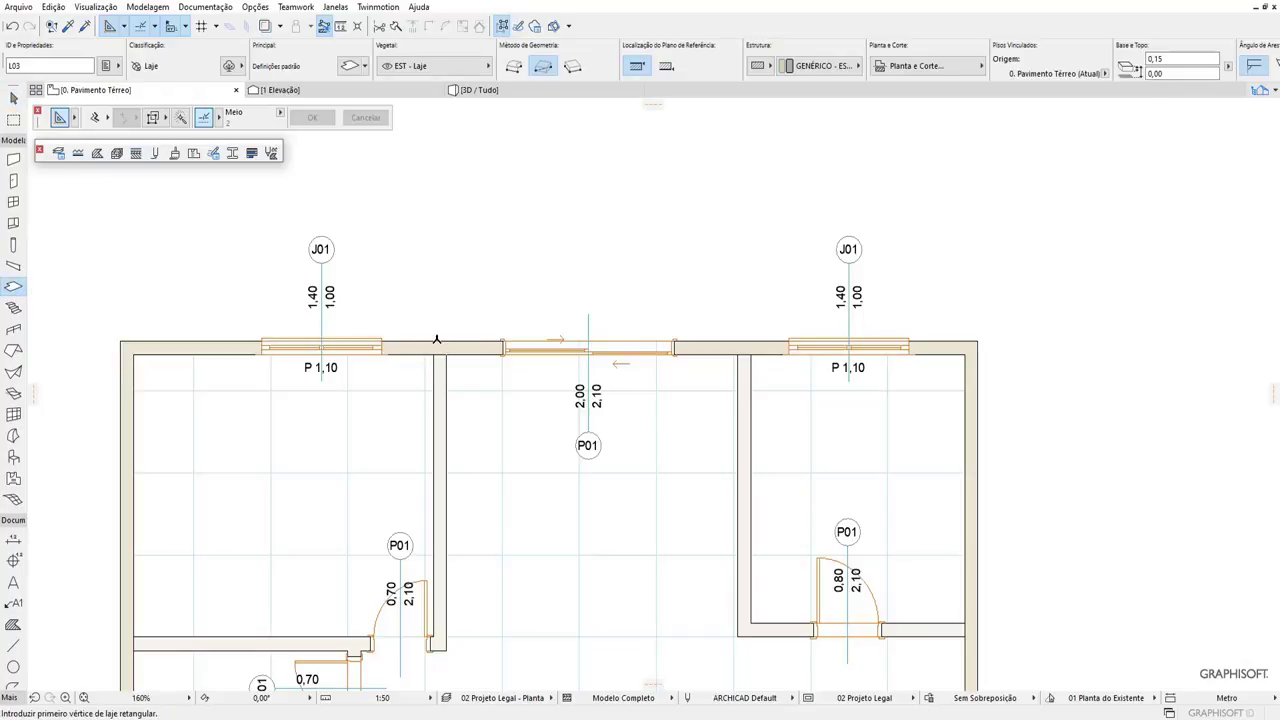
click(434, 341)
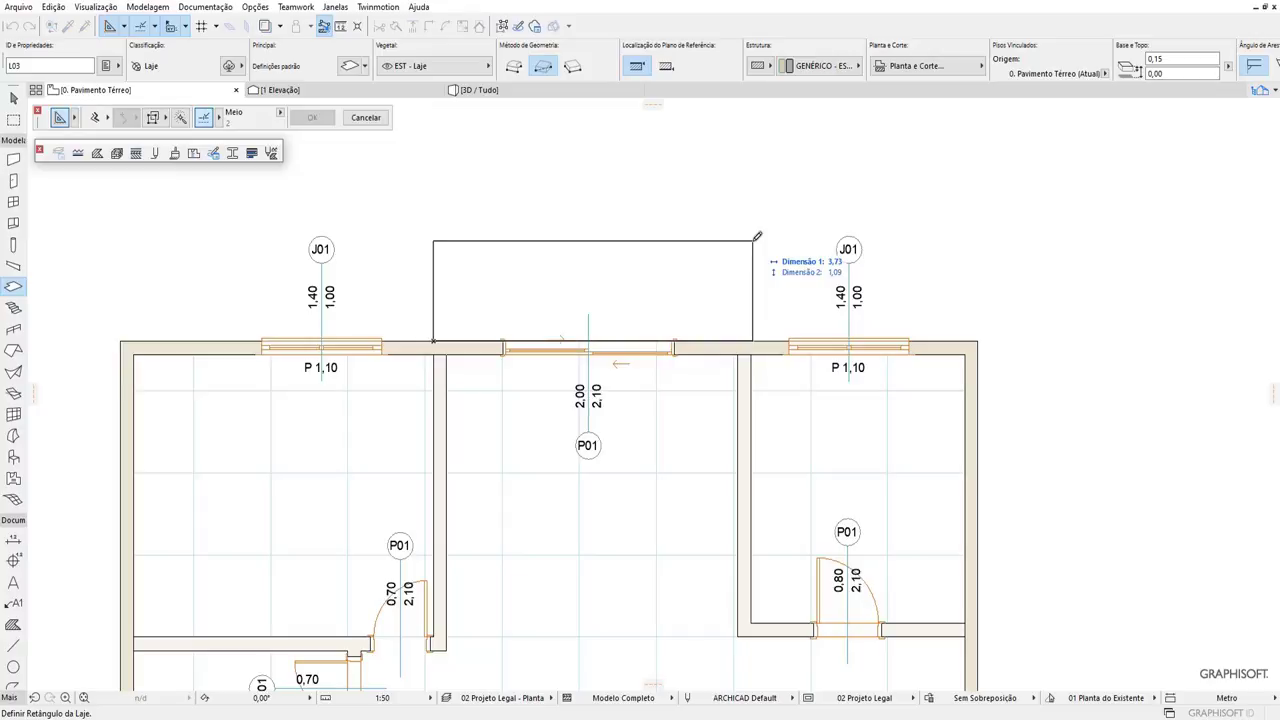
text(3)
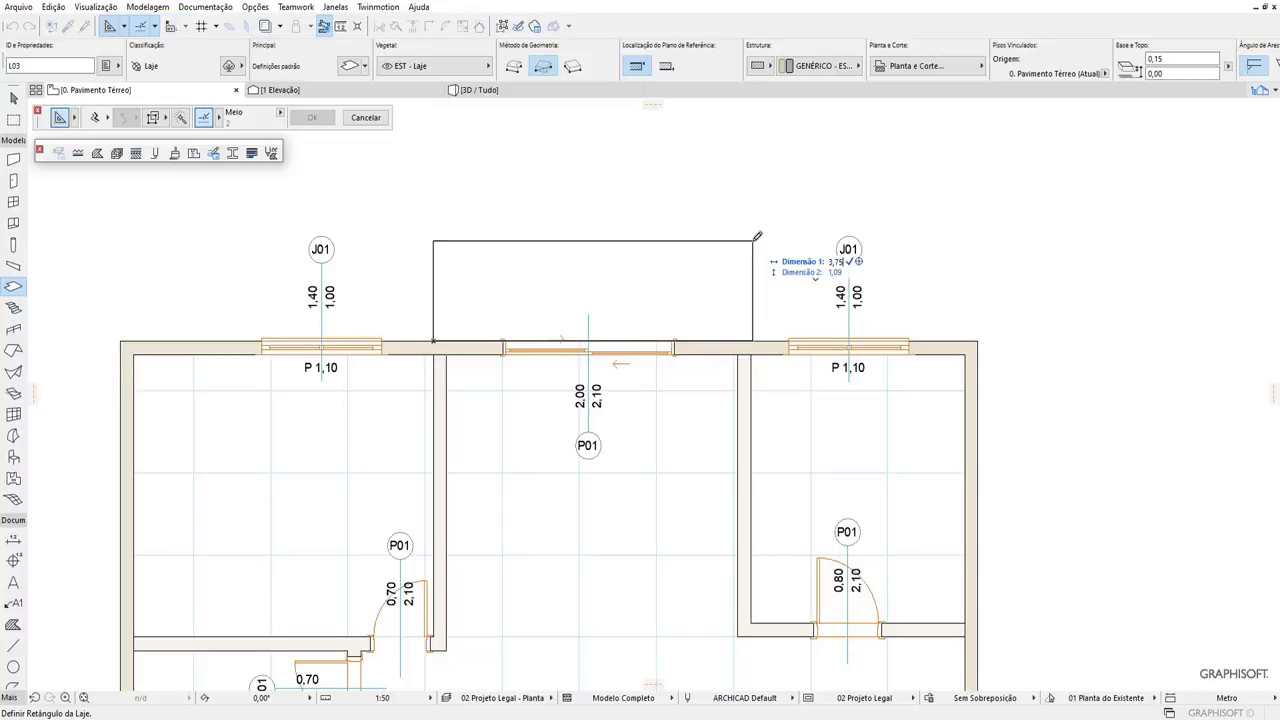
key(Tab)
text(1,15)
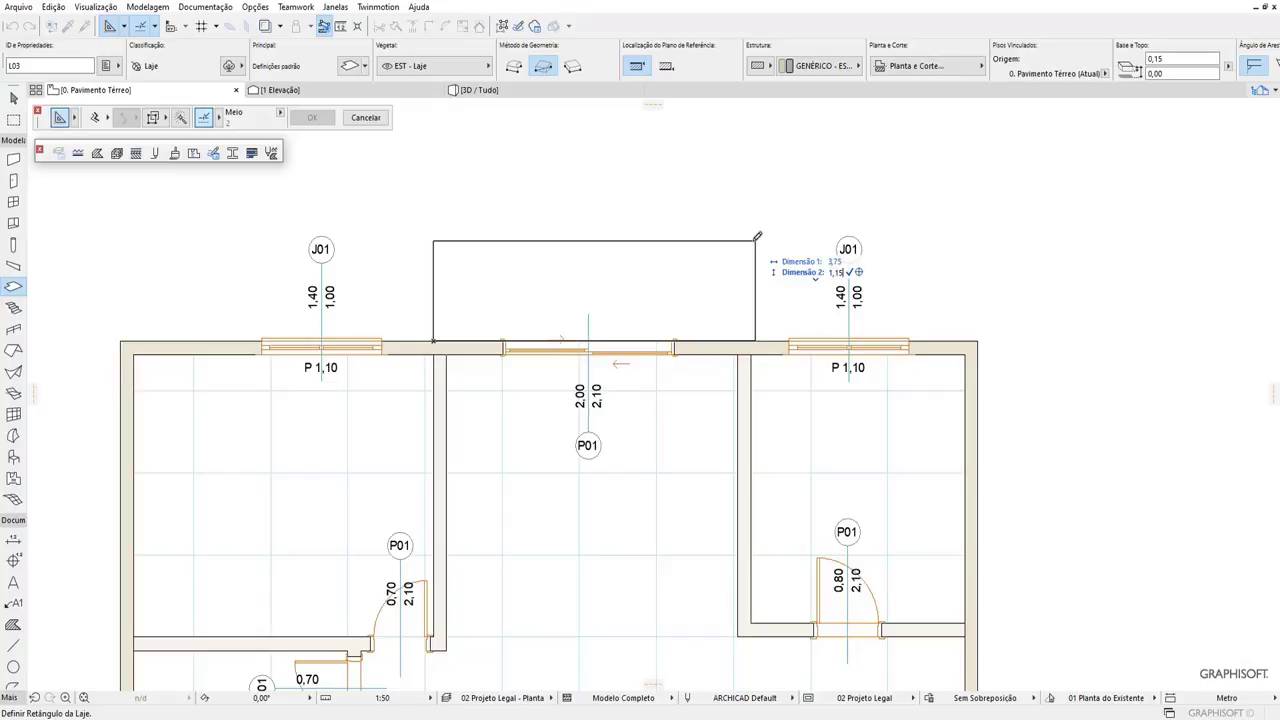
key(Return)
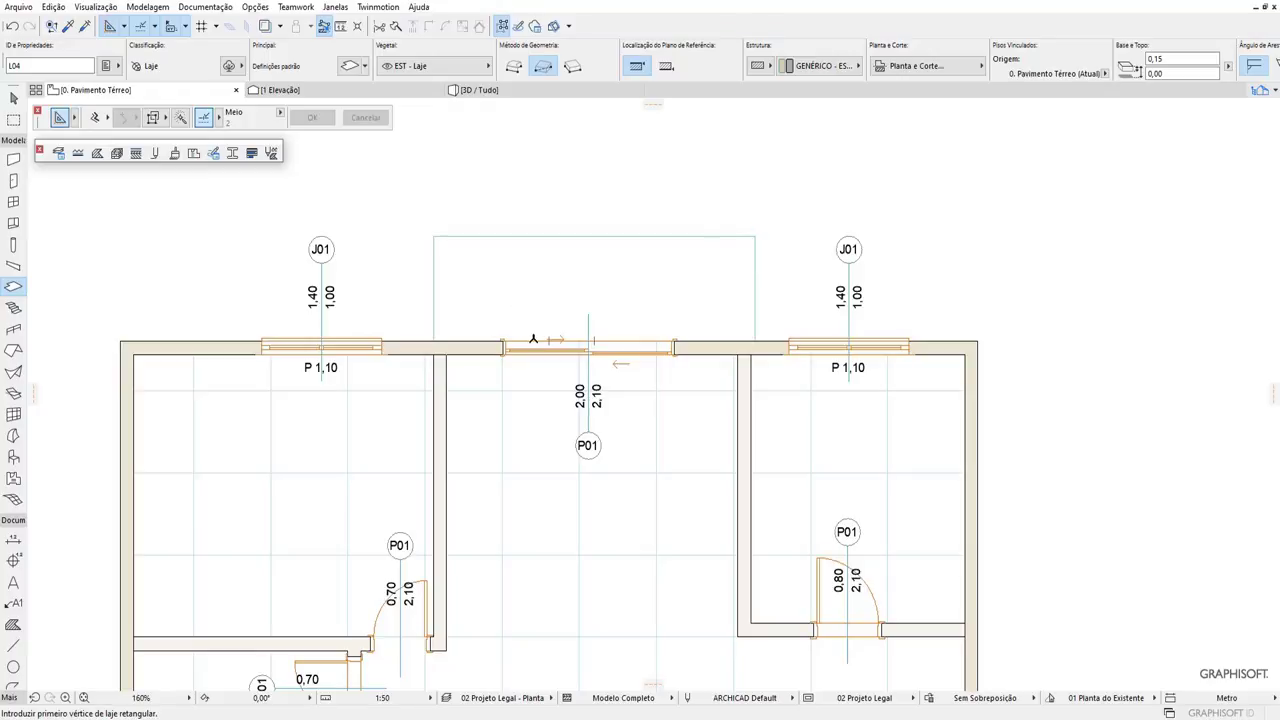
In 3D, set the step slab to 0,12 thick and lower it to -0,02.
click(480, 89)
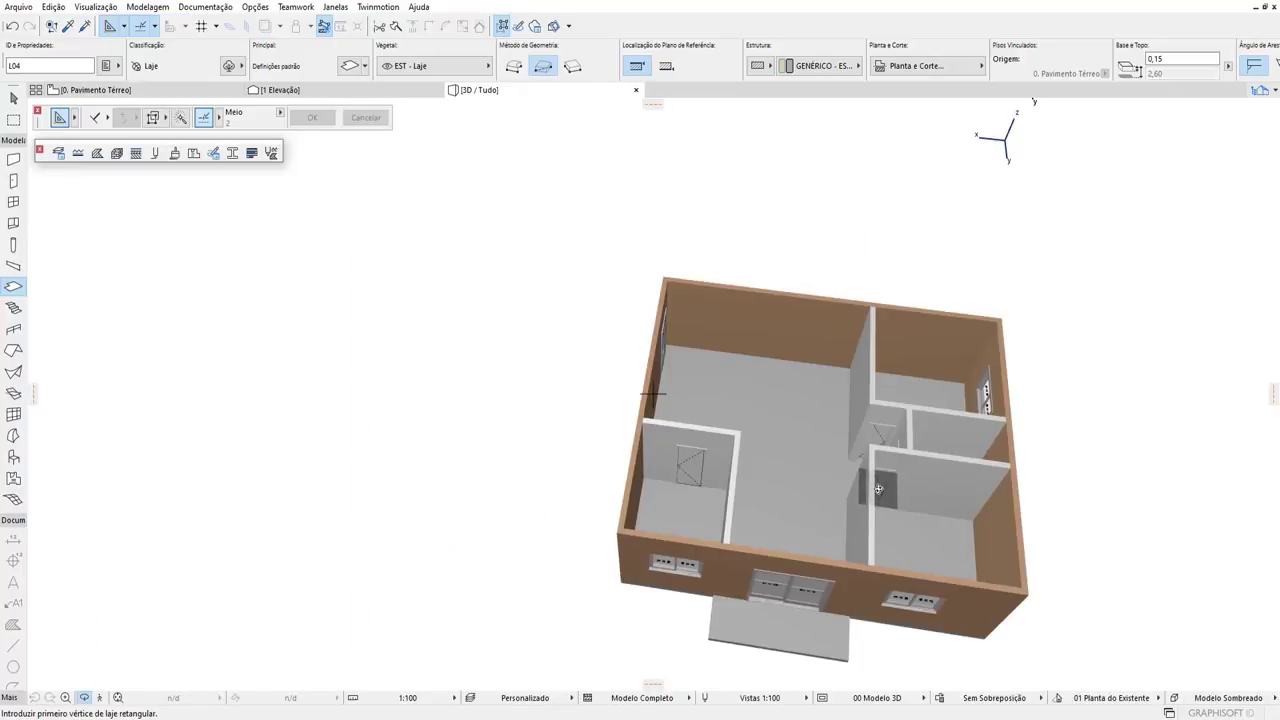
mouse_move(877, 487)
shift+middle_down()
mouse_move(862, 447)
mouse_move(871, 336)
shift+middle_up()
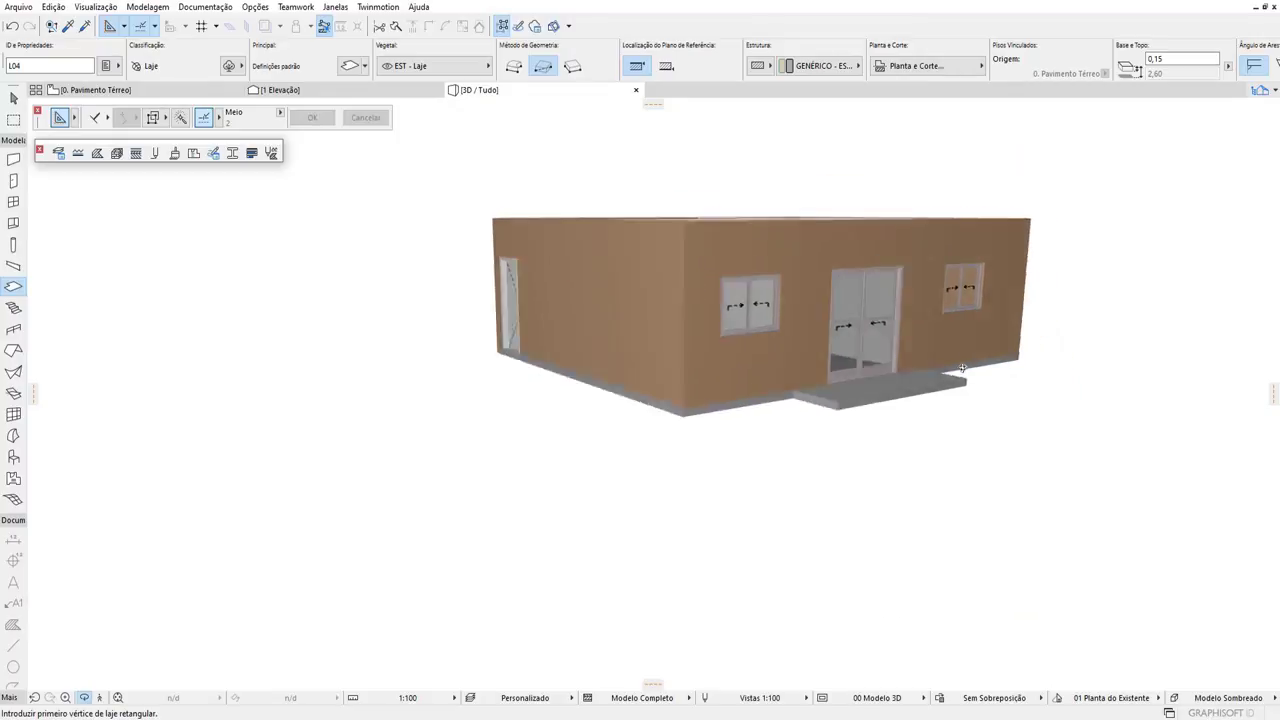
scroll(871, 336, up, 2)
scroll(850, 360, up, 2)
scroll(815, 399, up, 2)
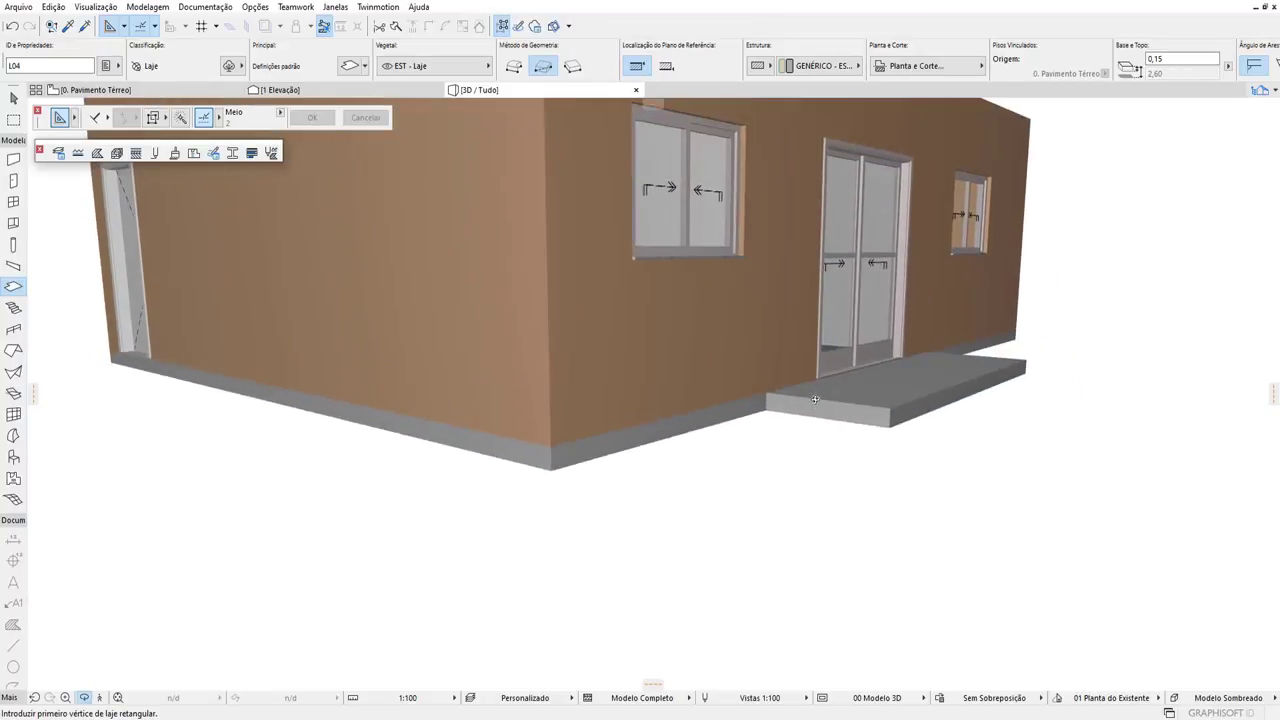
key(Escape)
click(894, 406)
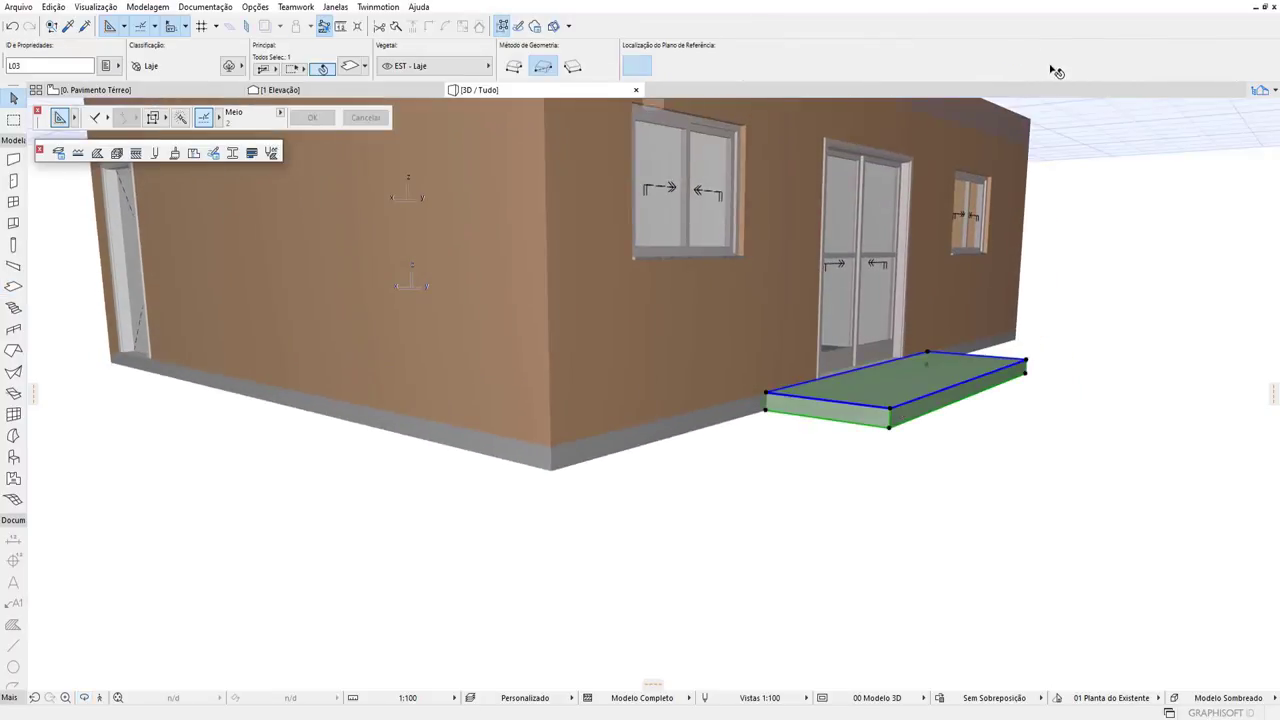
click(1190, 60)
text(,12)
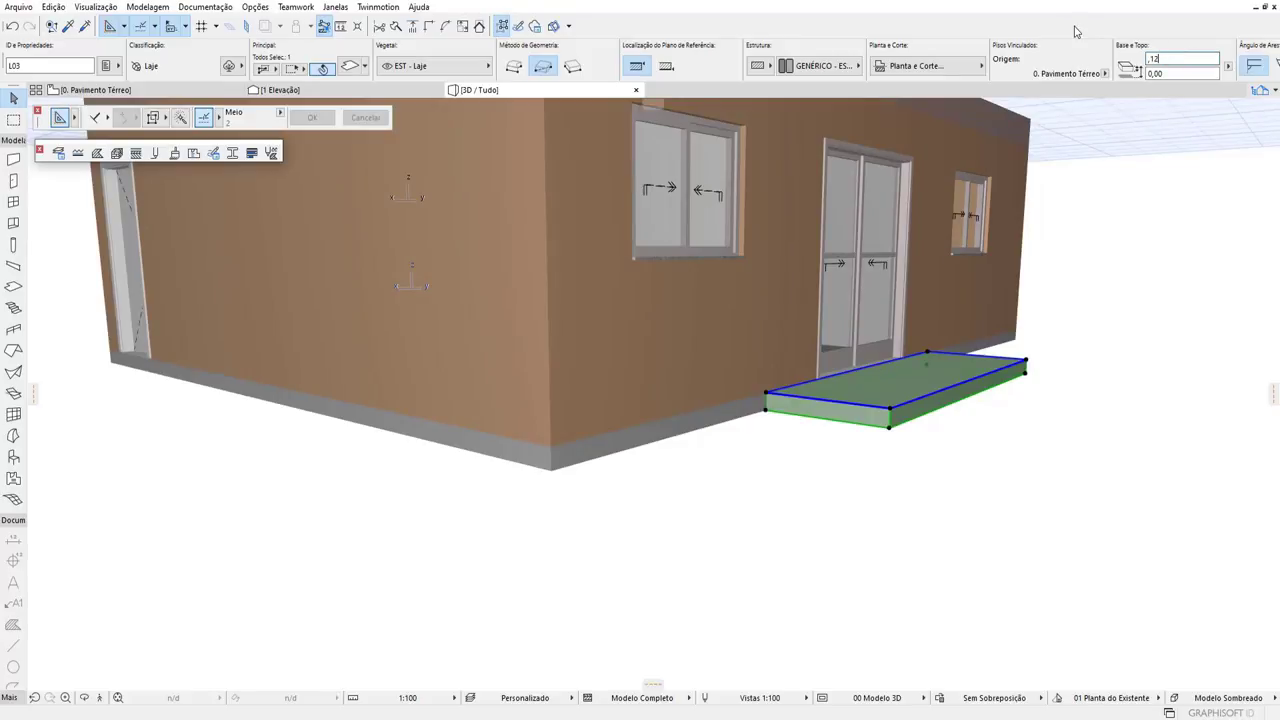
key(Return)
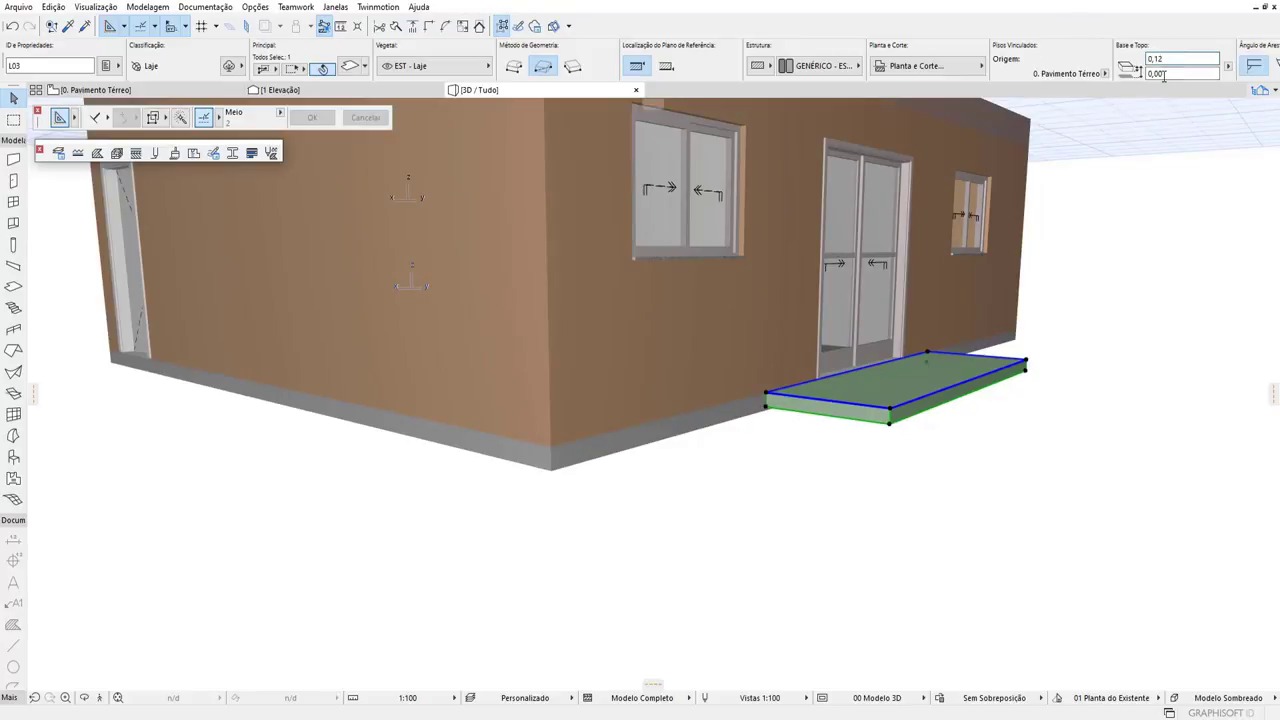
click(1164, 75)
text(-0,02)
key(Return)
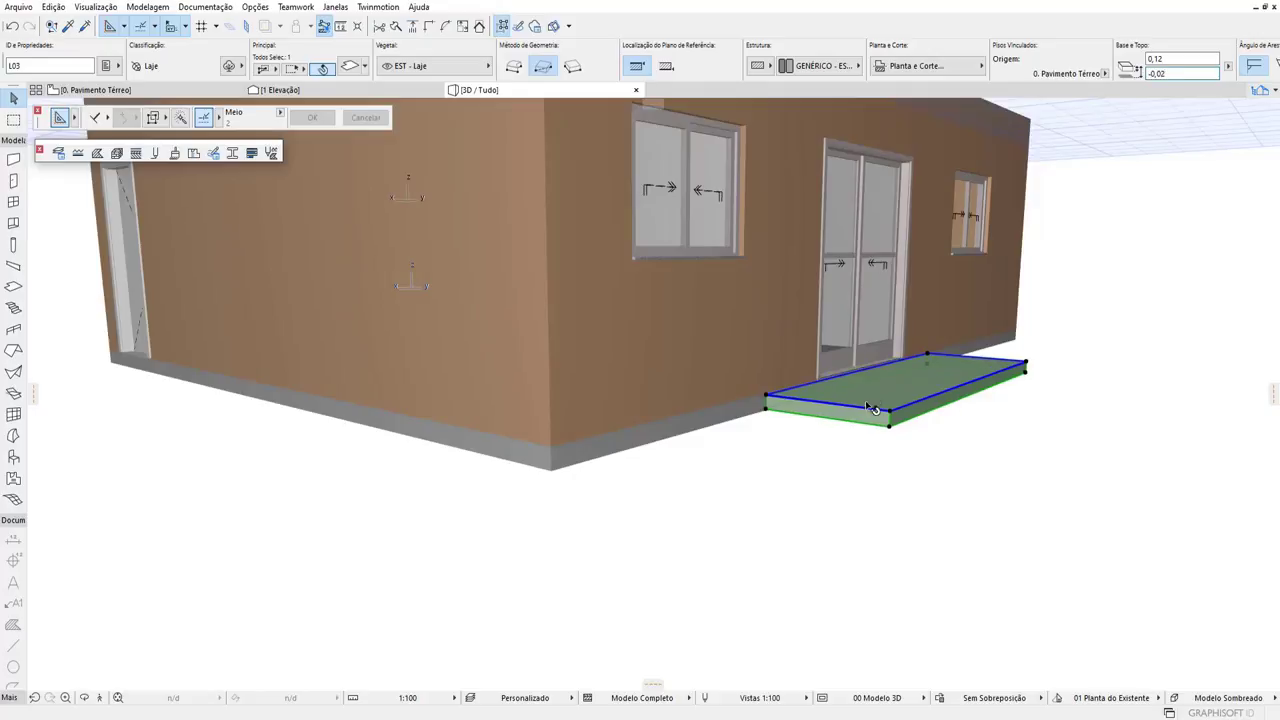
Lower the slab further to -0,03, inspect it from another angle, then return to the plan.
scroll(870, 408, up, 2)
scroll(794, 371, up, 3)
scroll(840, 403, up, 2)
scroll(840, 403, down, 3)
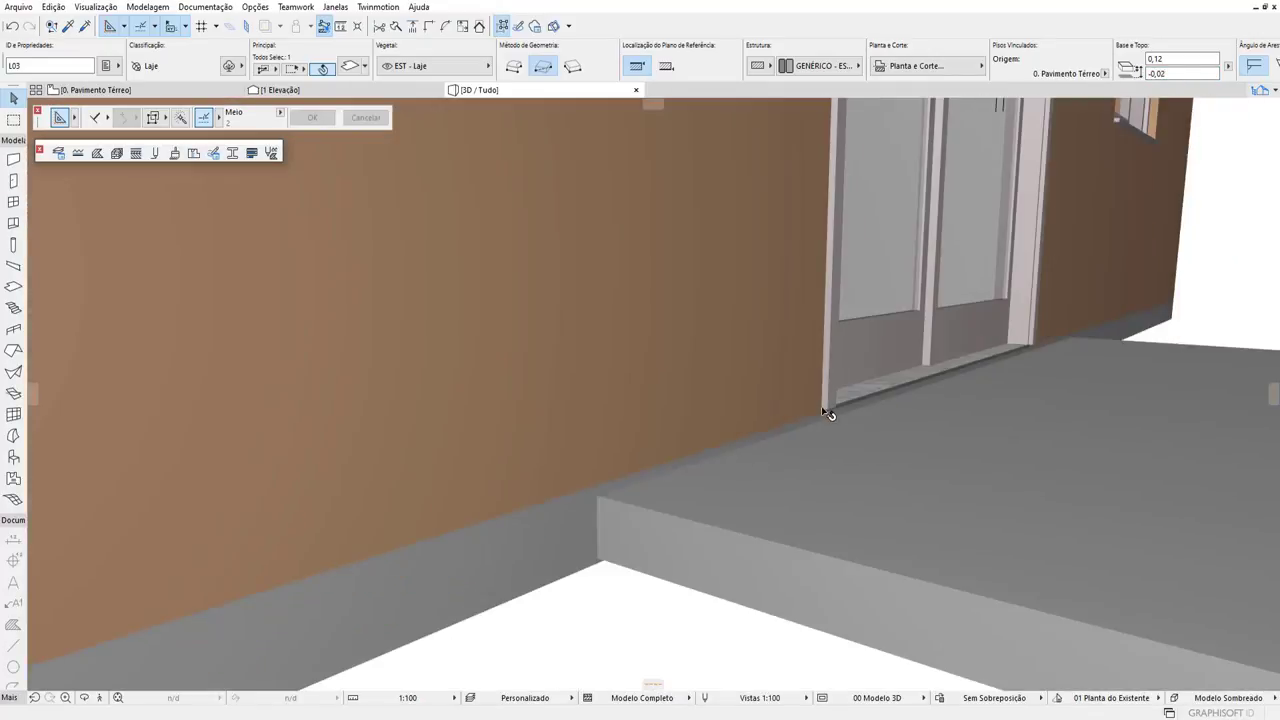
scroll(820, 408, down, 2)
scroll(794, 391, down, 3)
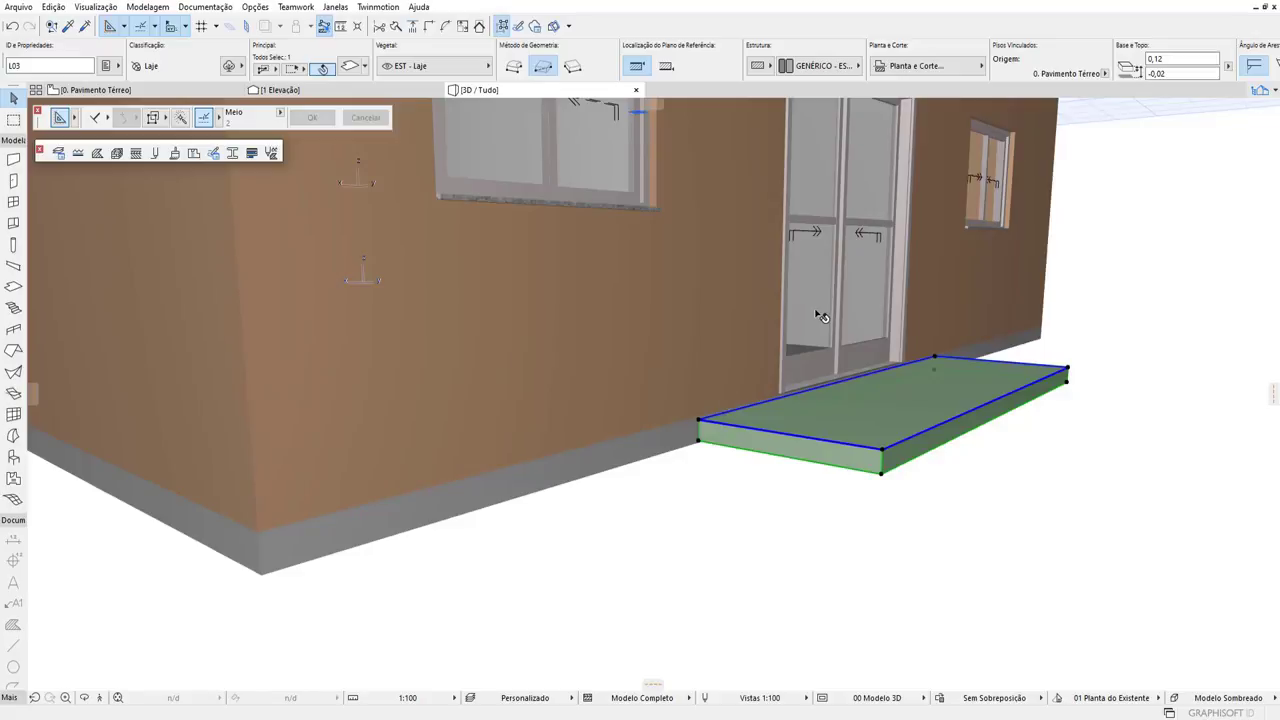
mouse_move(820, 316)
shift+middle_down()
mouse_move(814, 423)
mouse_move(951, 431)
mouse_move(826, 446)
shift+middle_up()
key(ctrl+z)
text(-0,03)
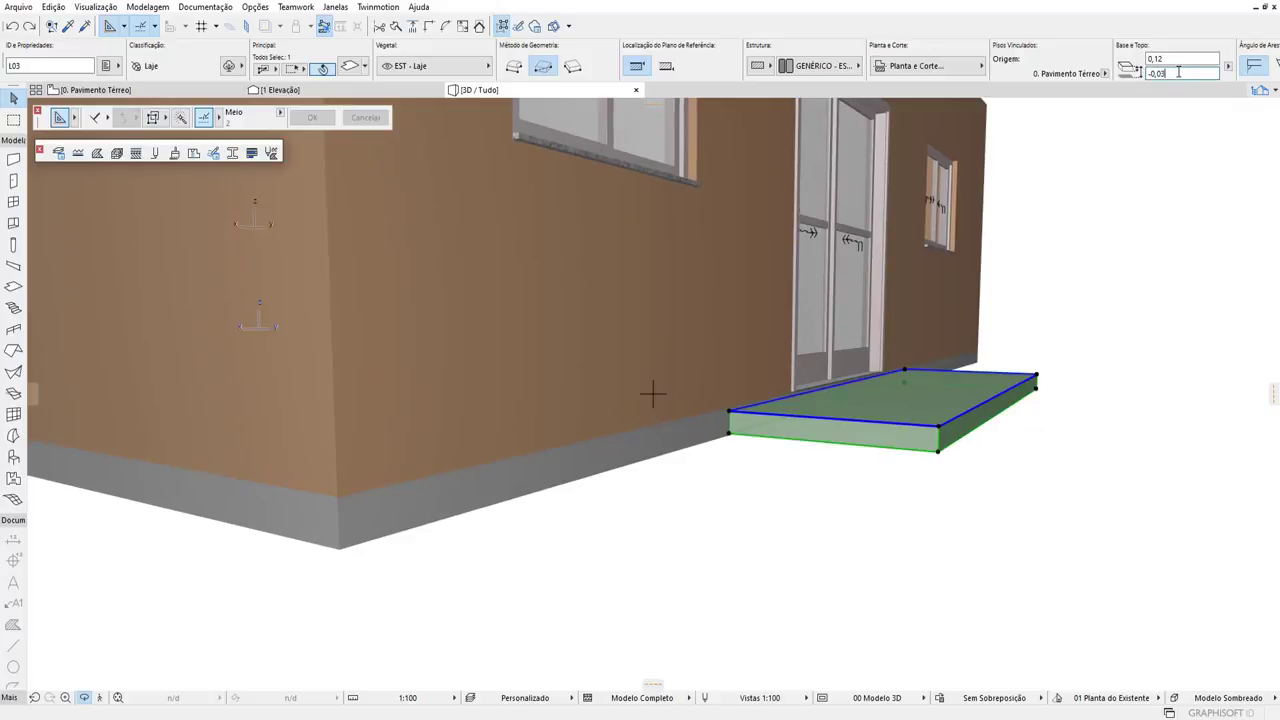
key(Return)
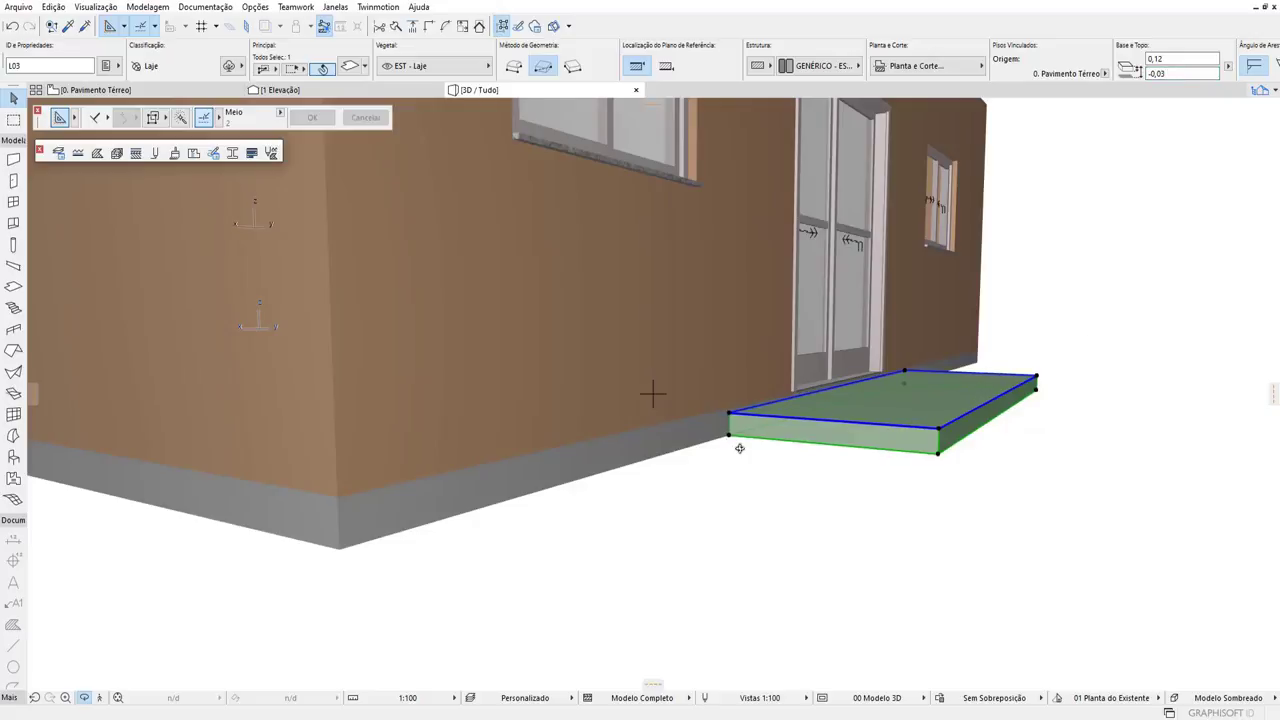
key(Escape)
scroll(725, 443, up, 2)
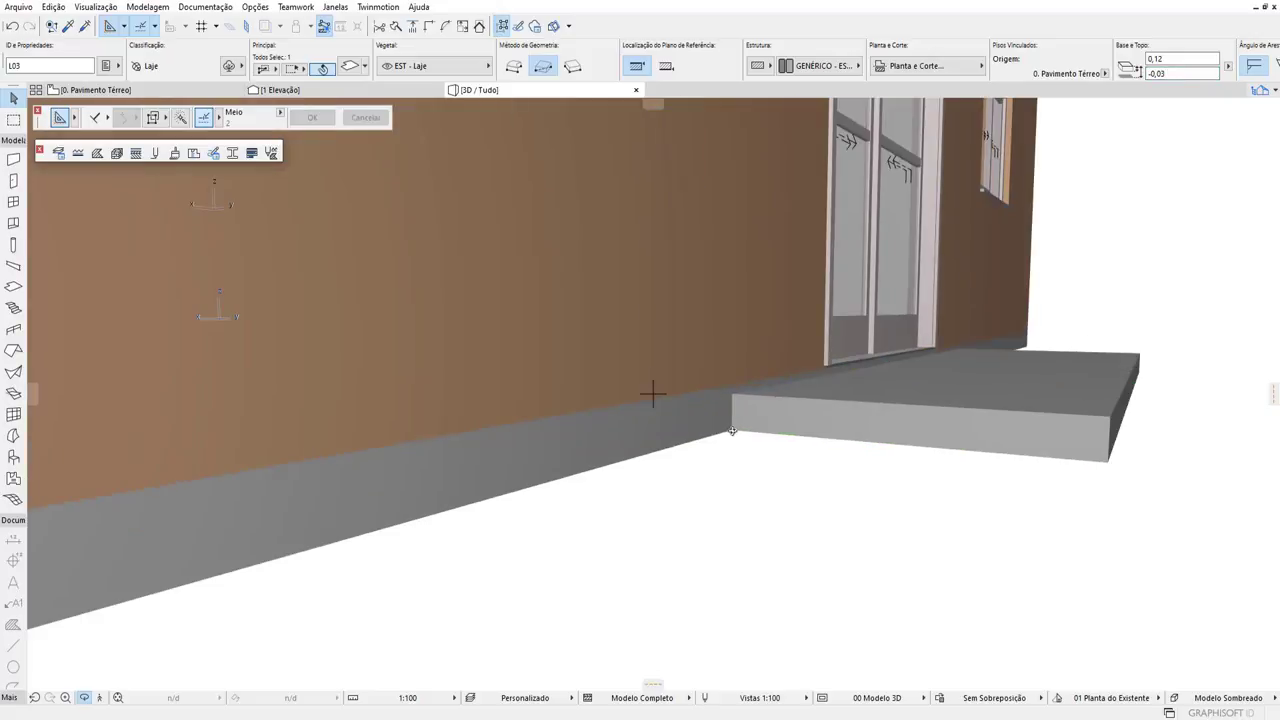
click(745, 418)
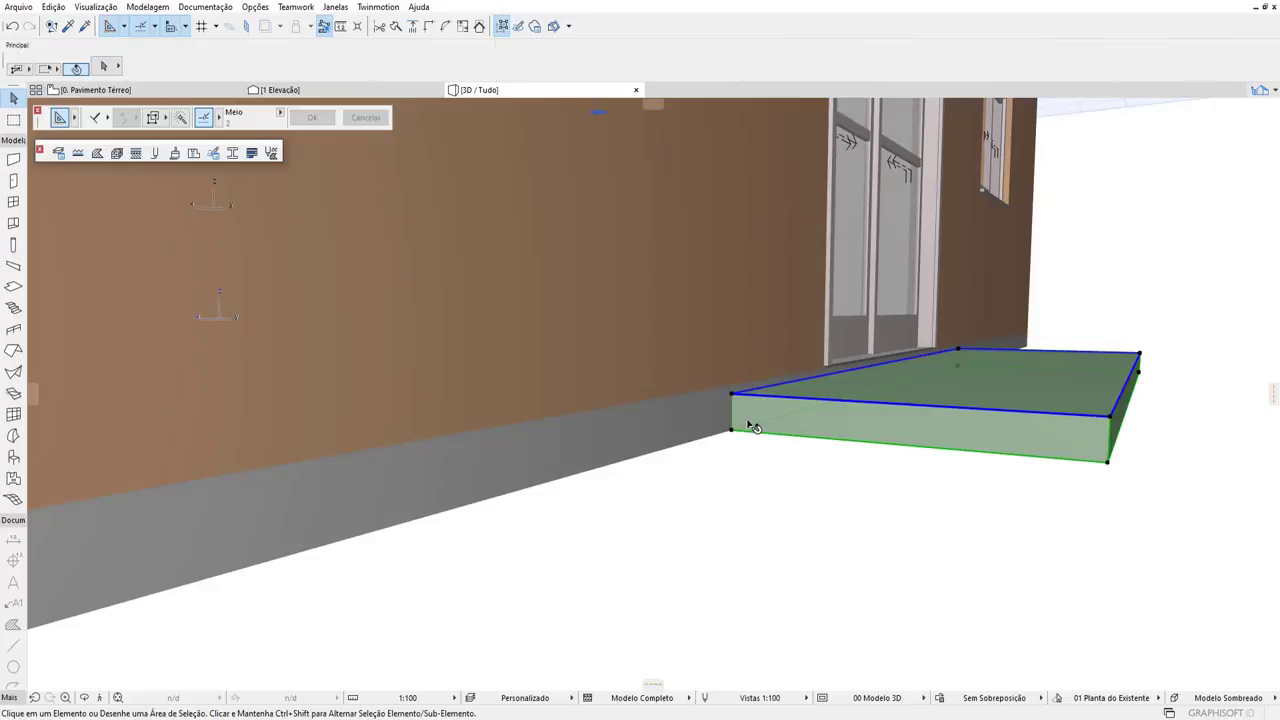
key(Escape)
mouse_move(749, 423)
shift+middle_down()
mouse_move(869, 383)
mouse_move(715, 430)
shift+middle_up()
scroll(715, 430, down, 3)
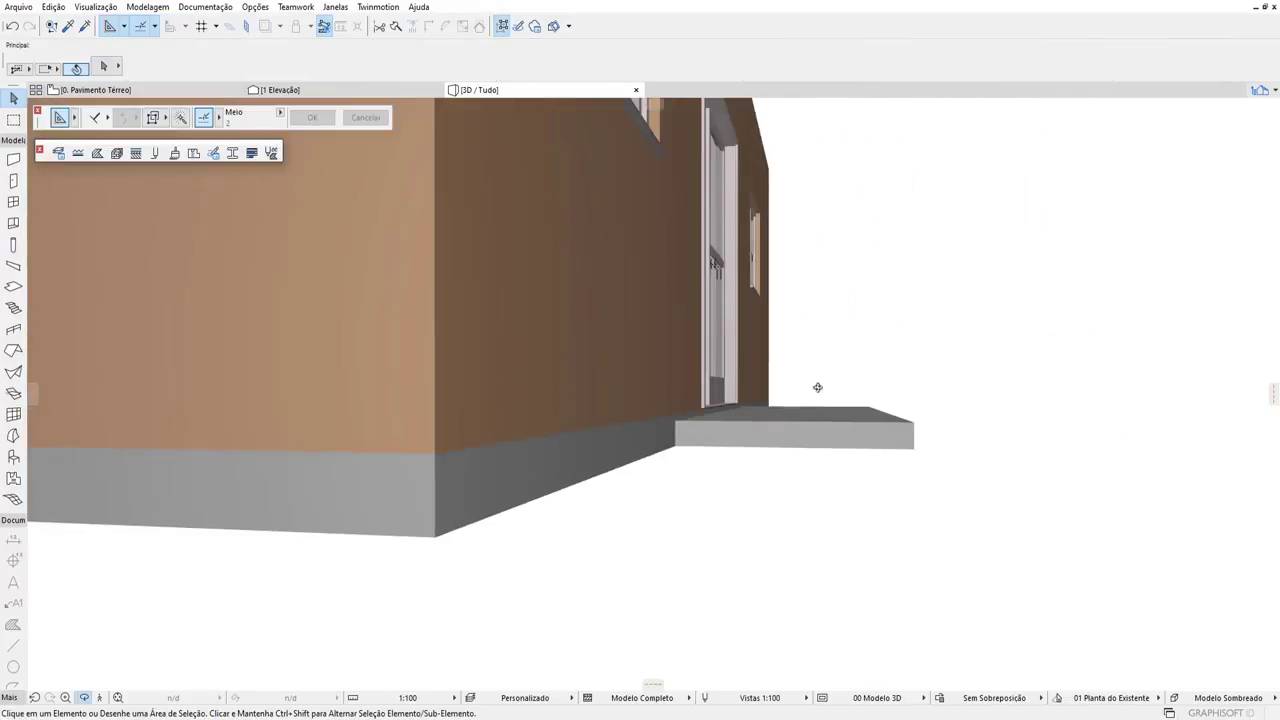
key(F2)
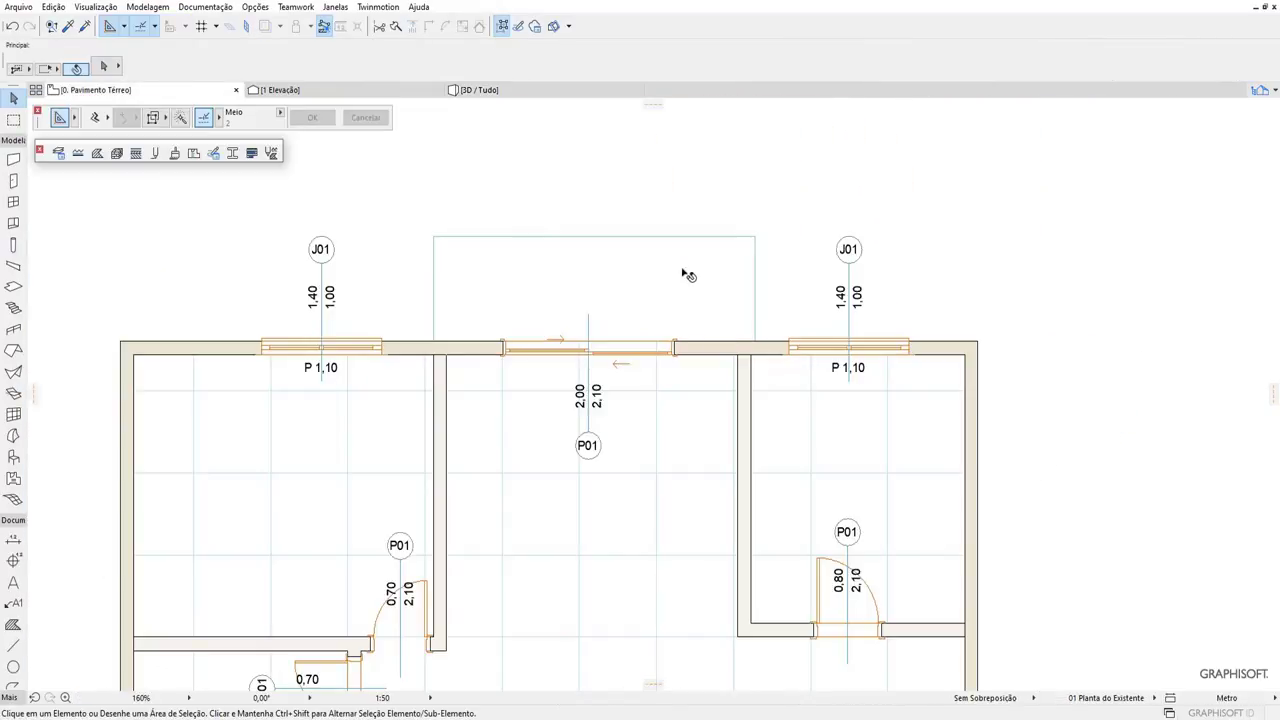
Deselect the new slab, zoom out, and pick the Railing tool to show its favourites.
click(693, 260)
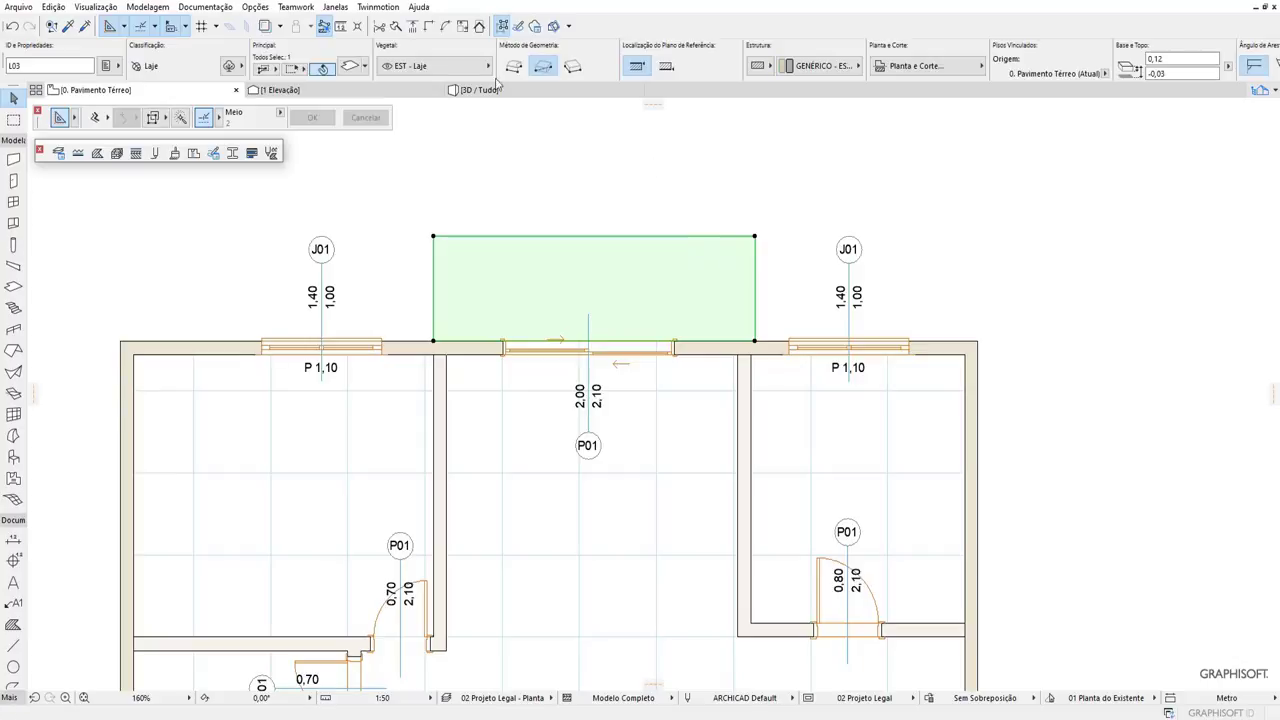
click(654, 177)
scroll(650, 180, down, 2)
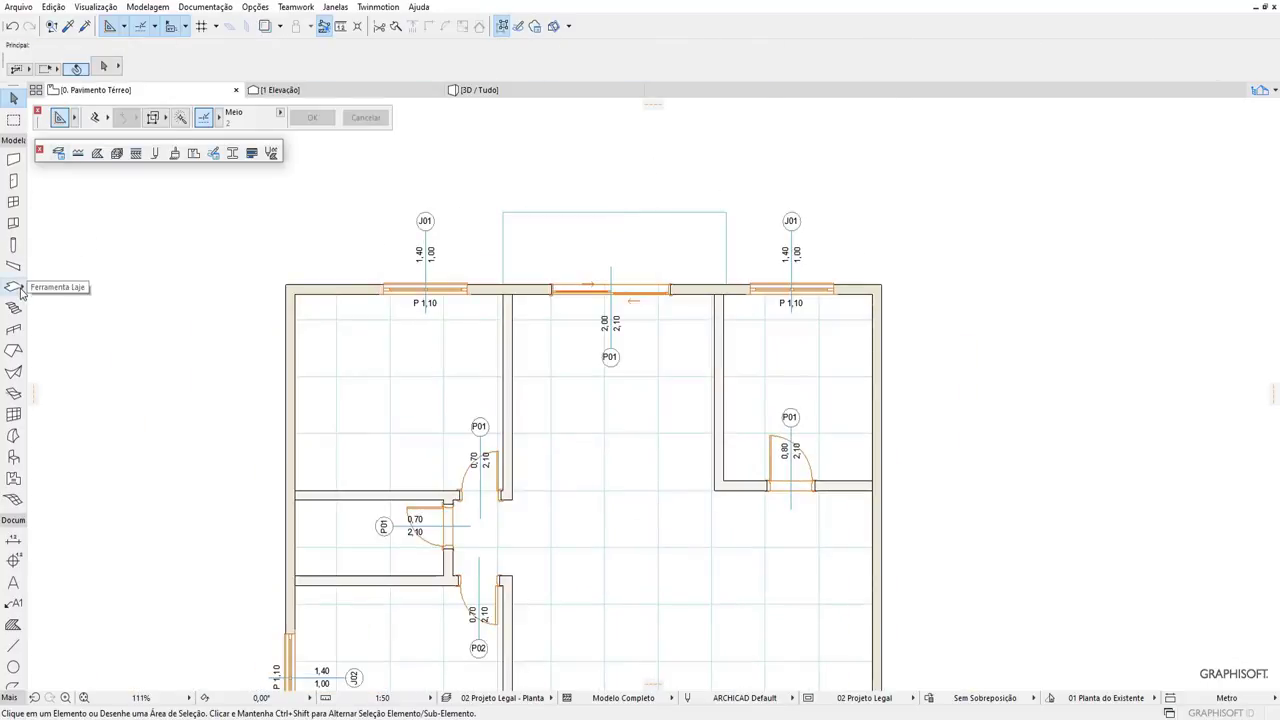
click(22, 333)
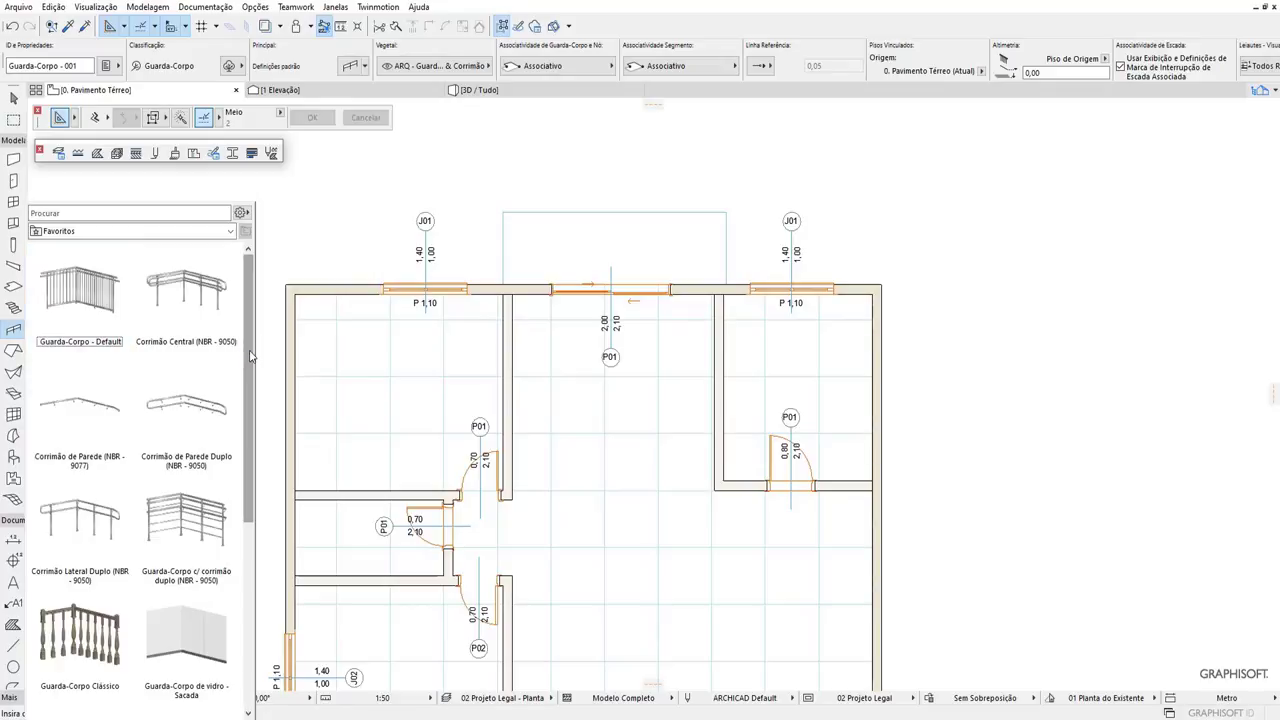
Draw a Guarda-Corpo - Default railing along the balcony's three open sides.
scroll(251, 357, down, 5)
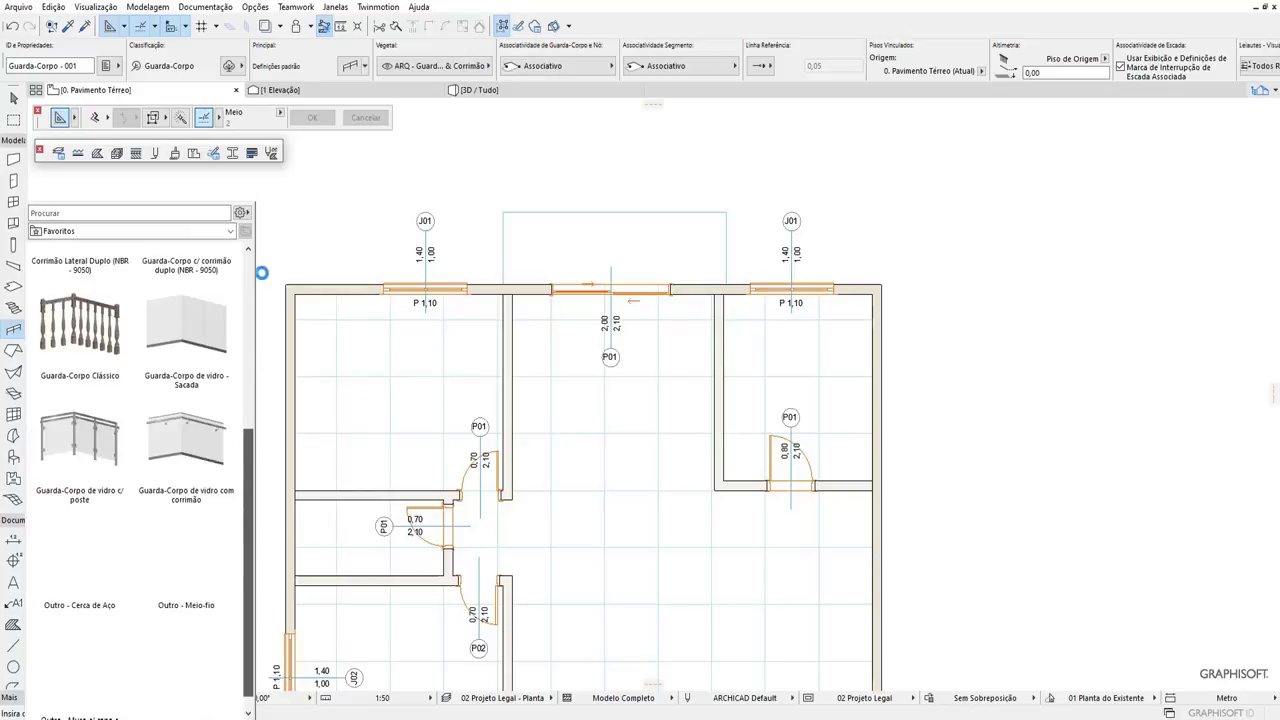
scroll(247, 461, up, 5)
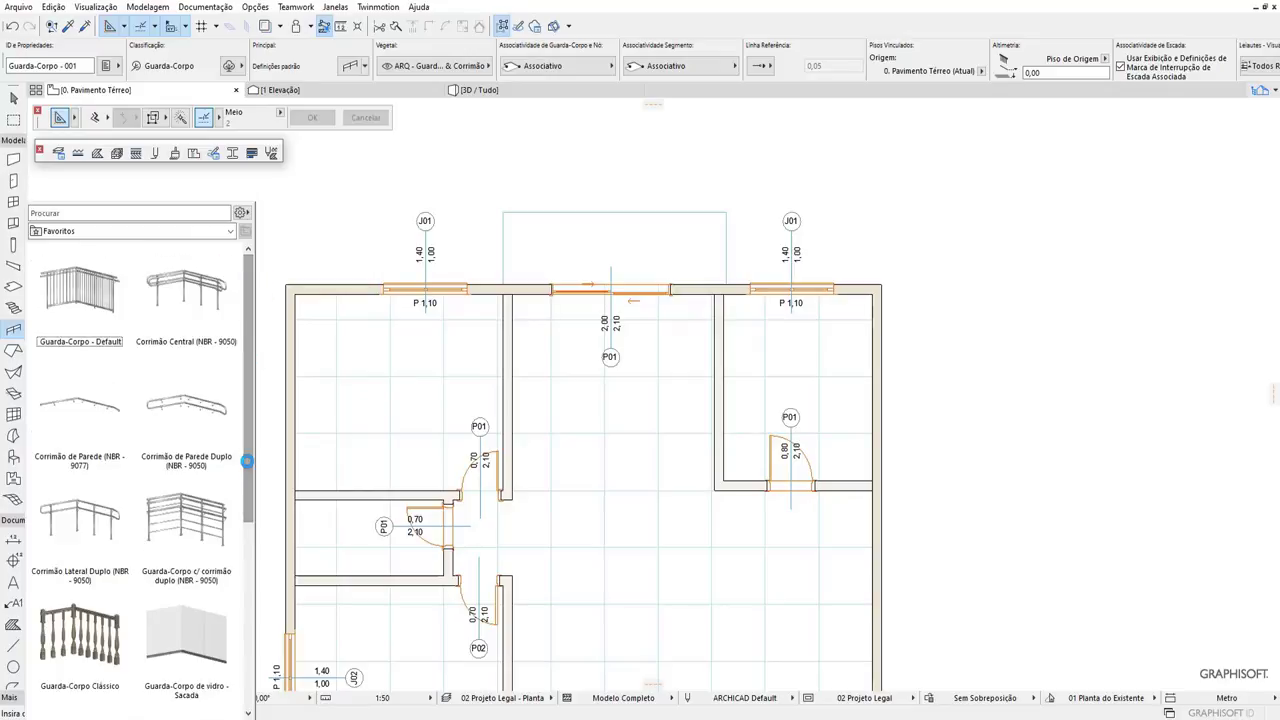
double_click(80, 295)
scroll(574, 188, up, 4)
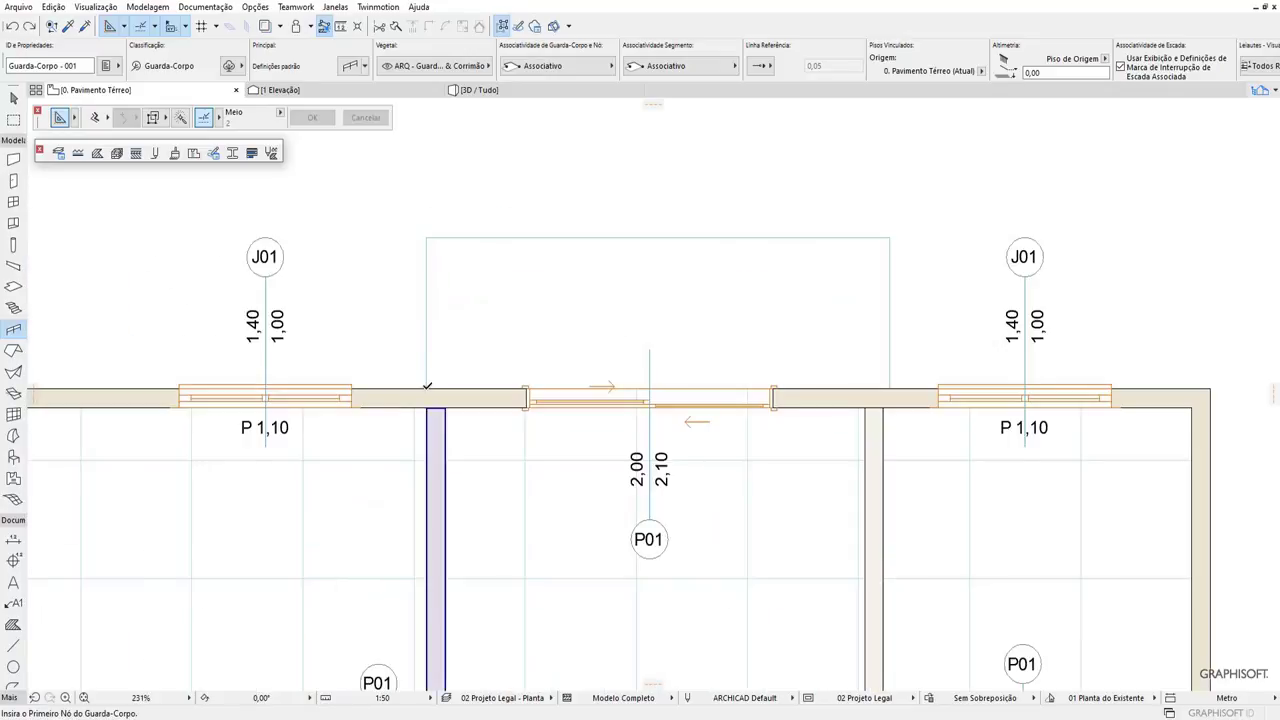
click(426, 389)
click(426, 238)
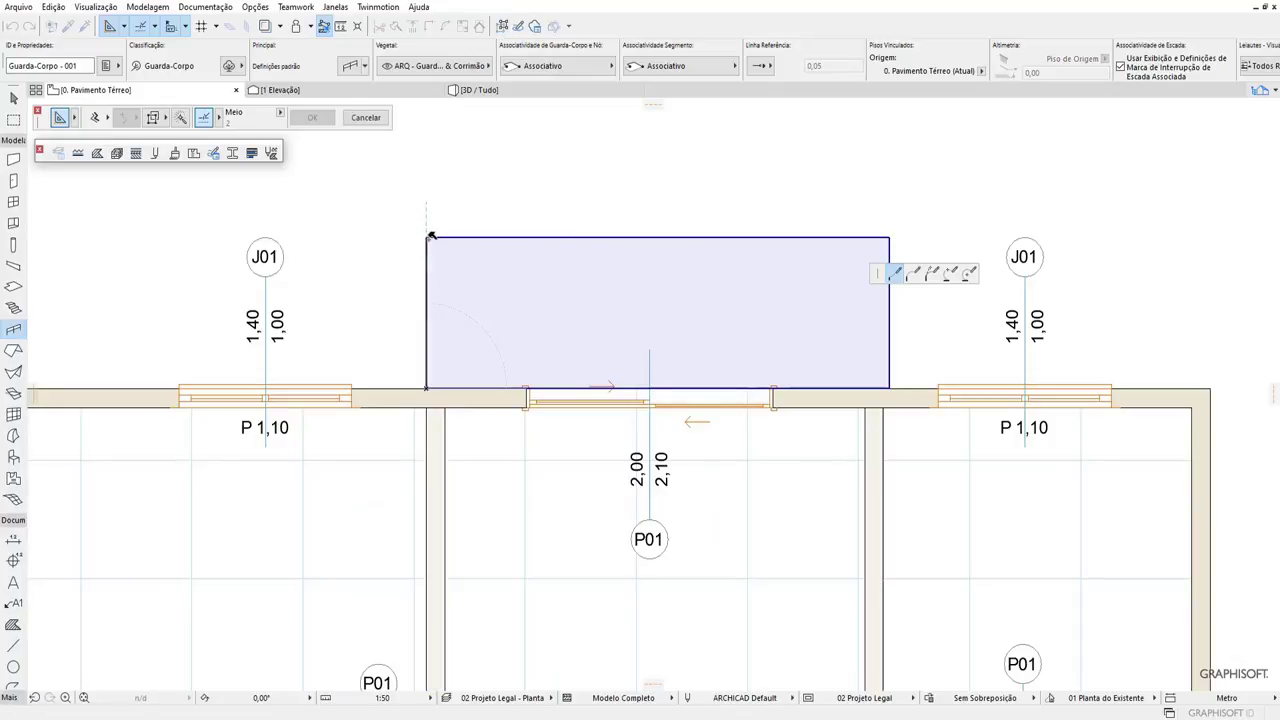
click(889, 238)
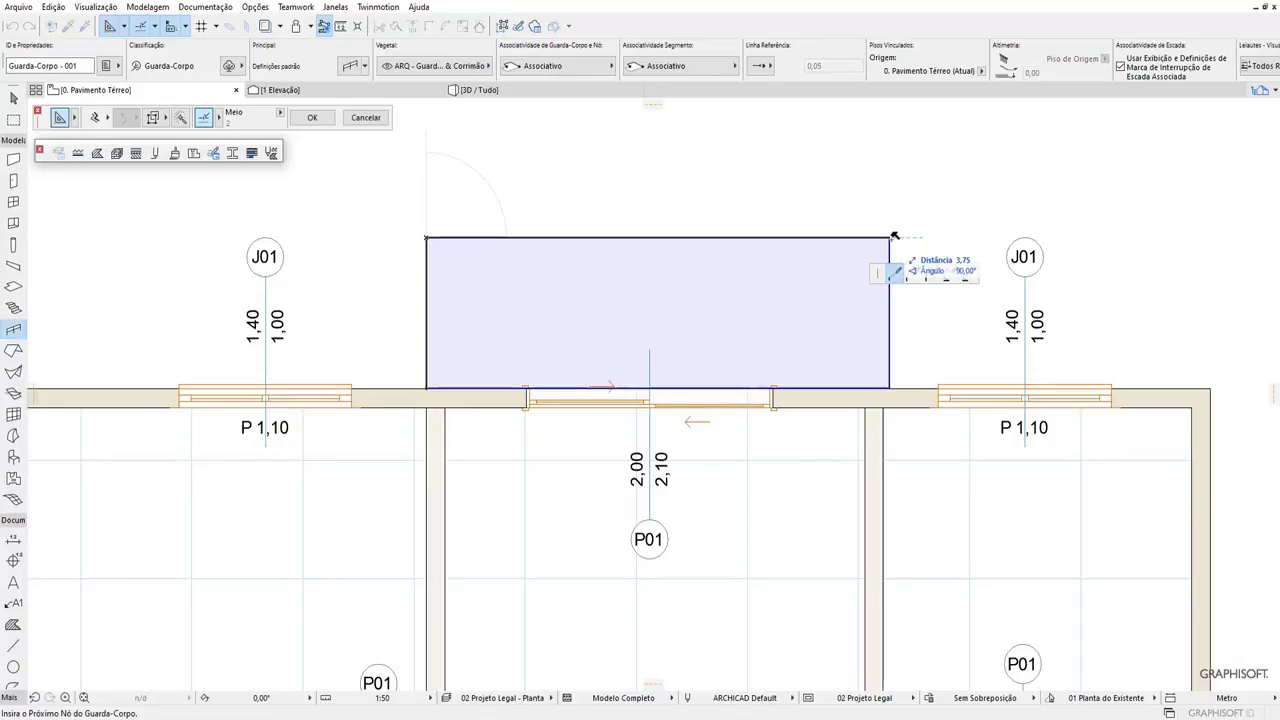
click(890, 388)
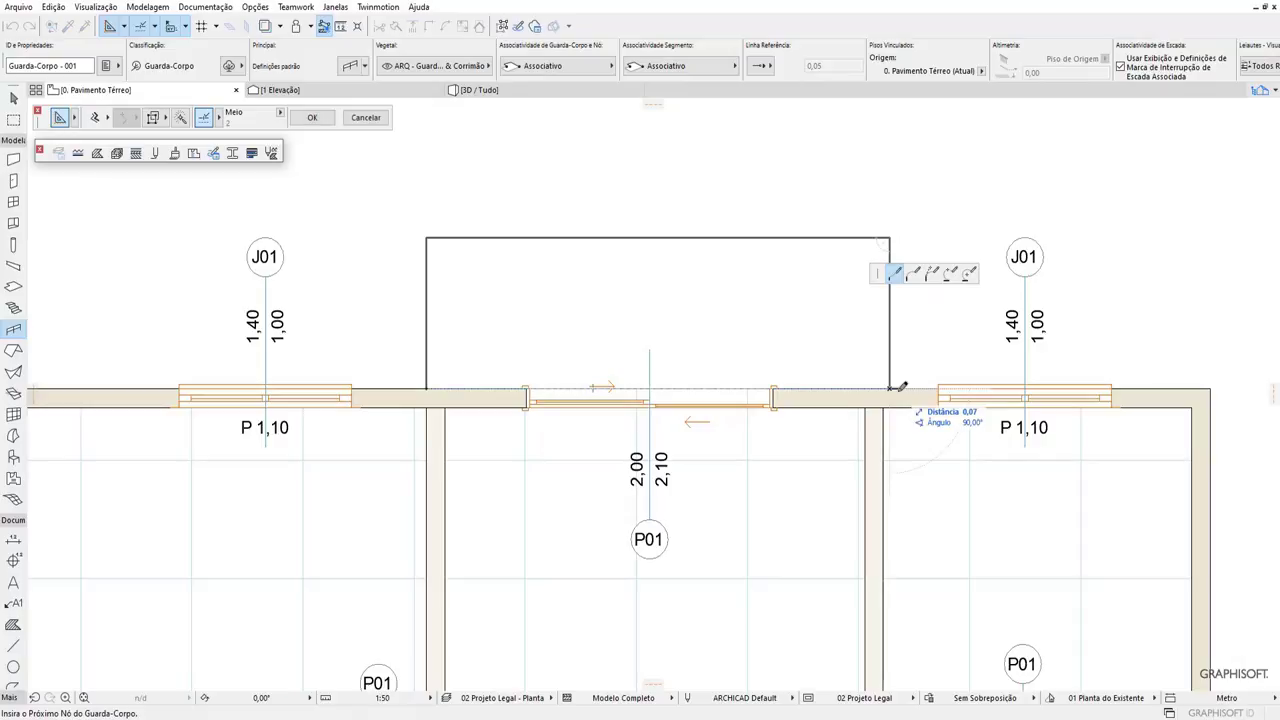
right_click(890, 390)
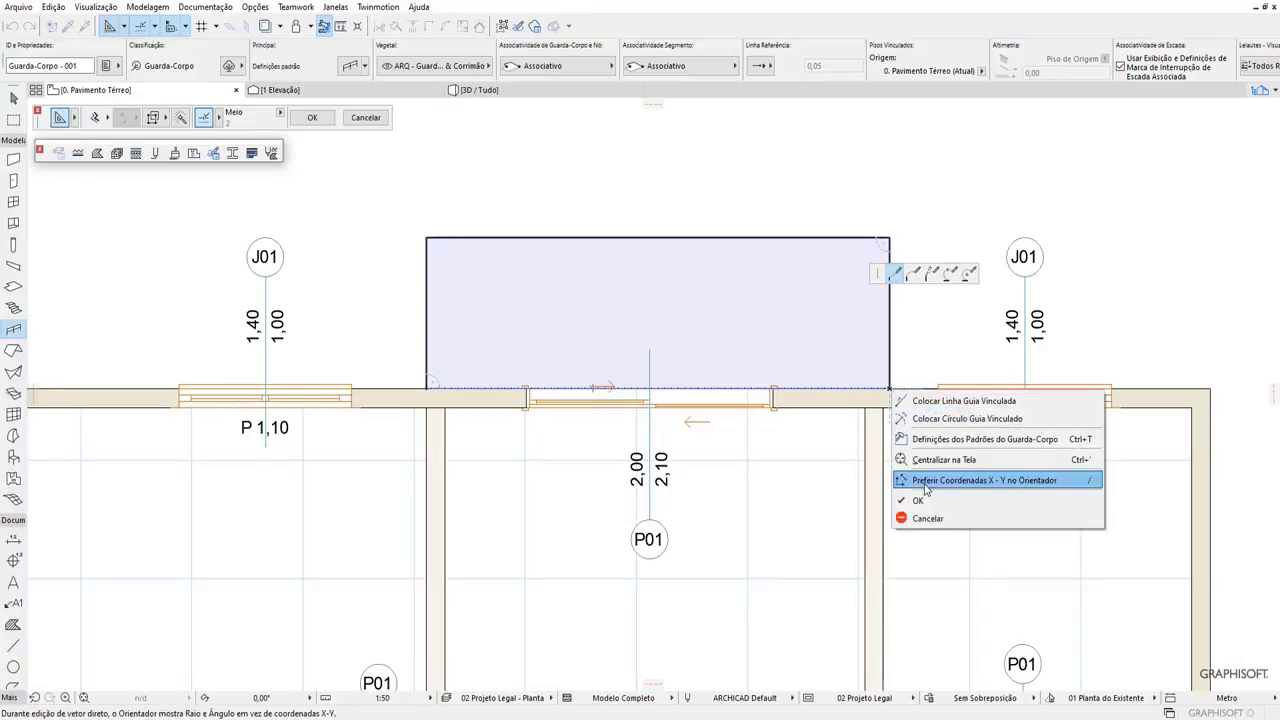
click(919, 500)
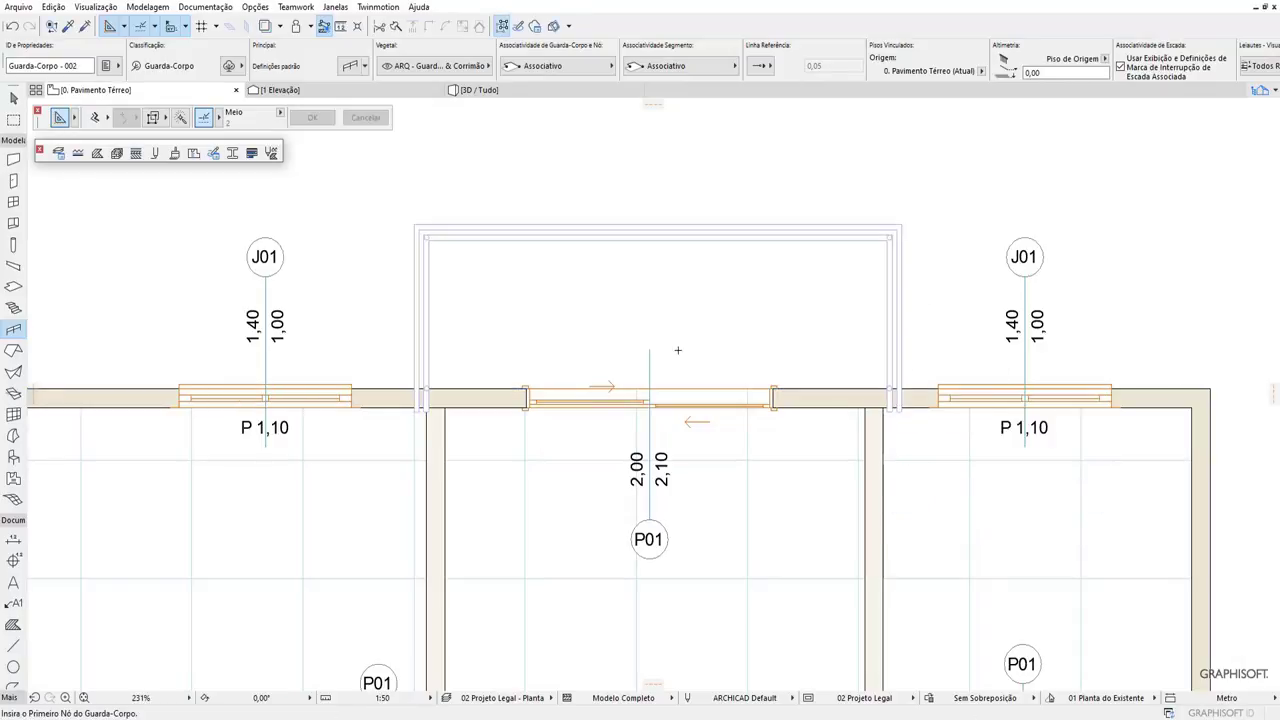
Check the railing in 3D, then return to the plan in selection mode.
click(480, 90)
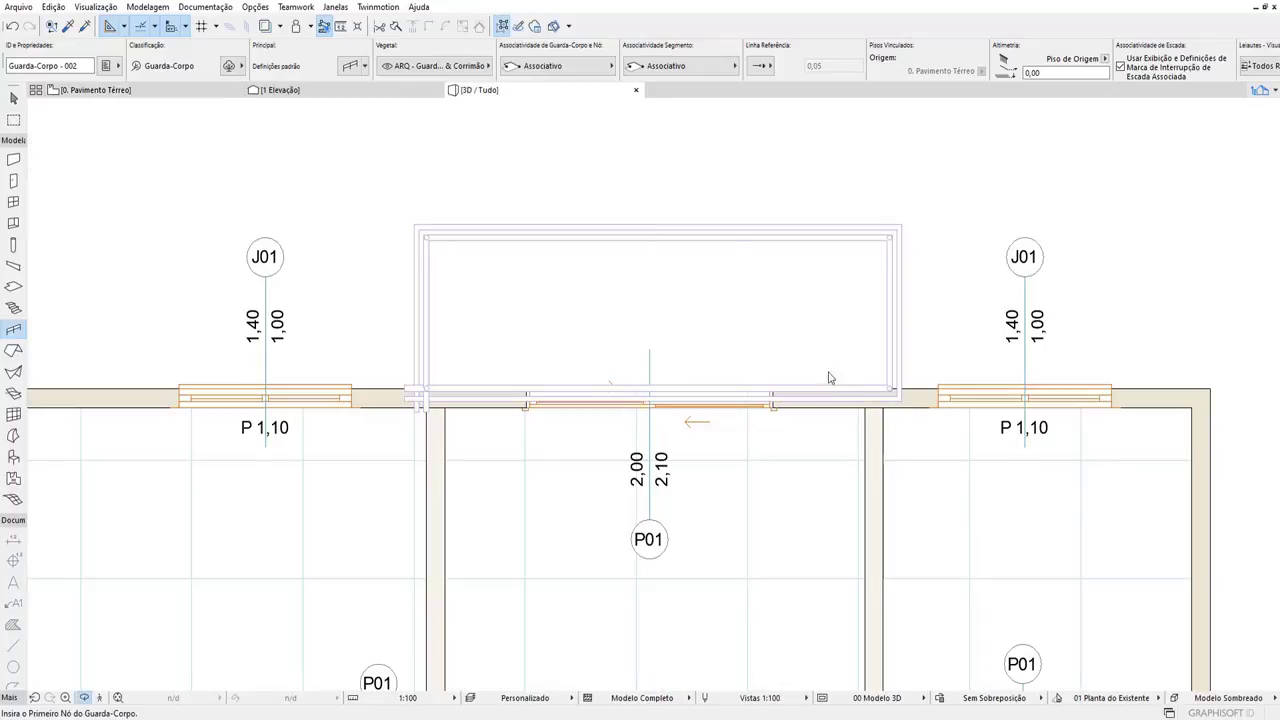
mouse_move(761, 356)
shift+middle_down()
mouse_move(716, 366)
mouse_move(827, 388)
mouse_move(740, 526)
shift+middle_up()
scroll(716, 366, down, 3)
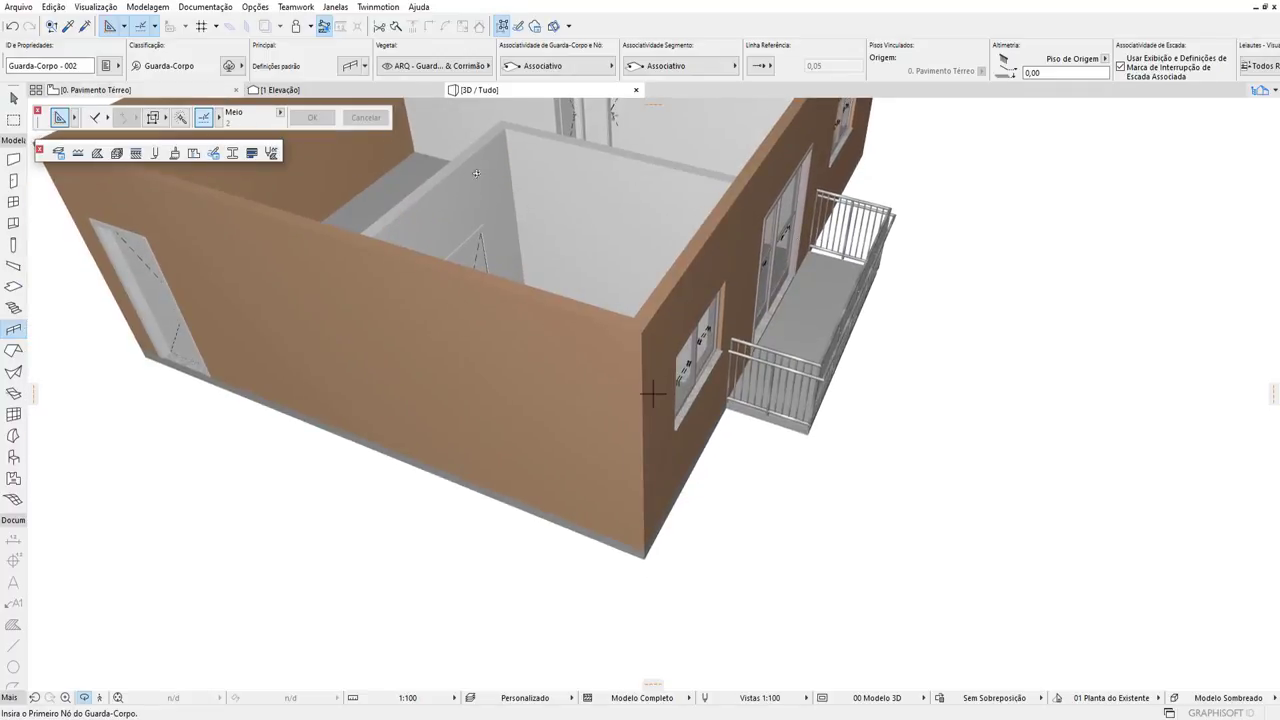
click(95, 90)
click(14, 97)
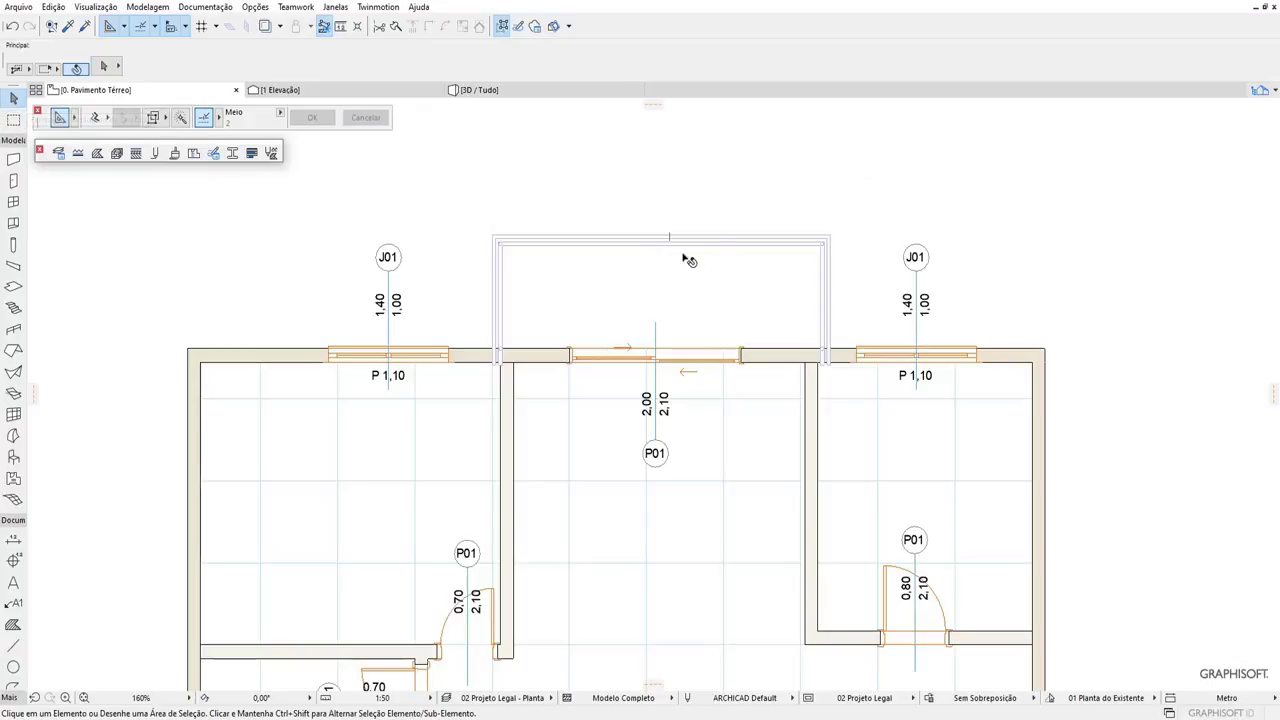
click(685, 246)
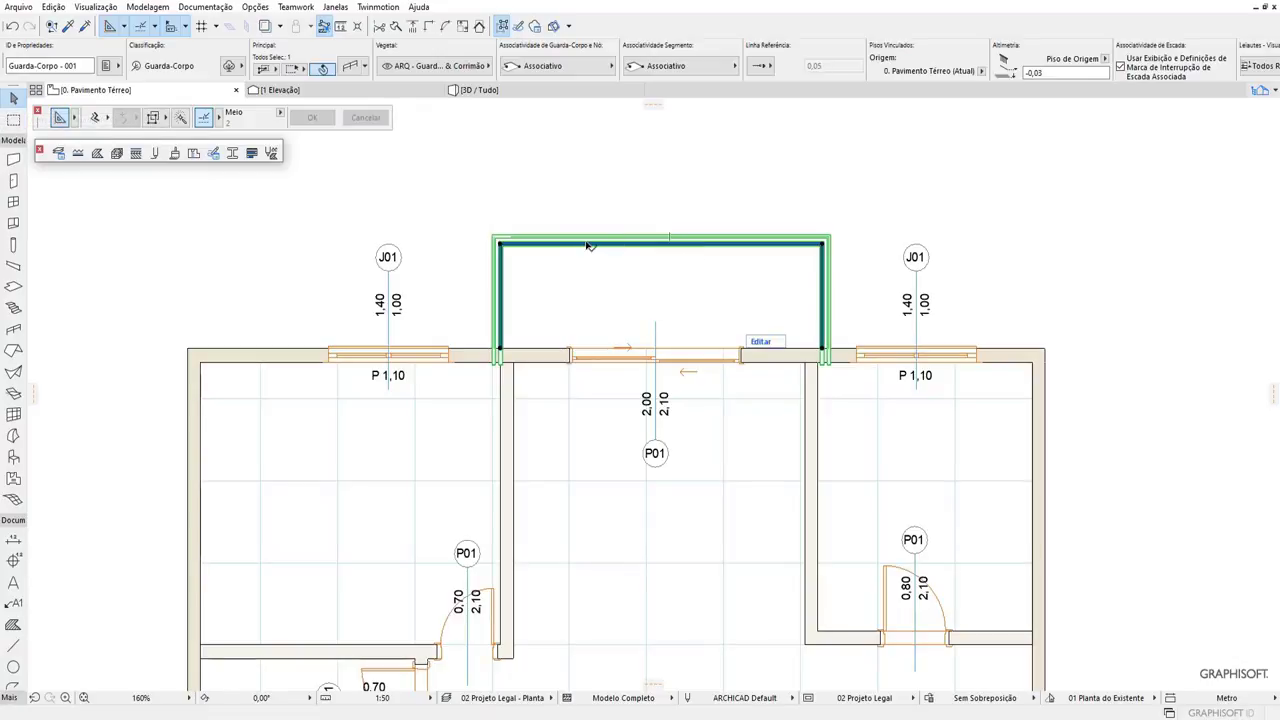
right_click(640, 262)
click(643, 261)
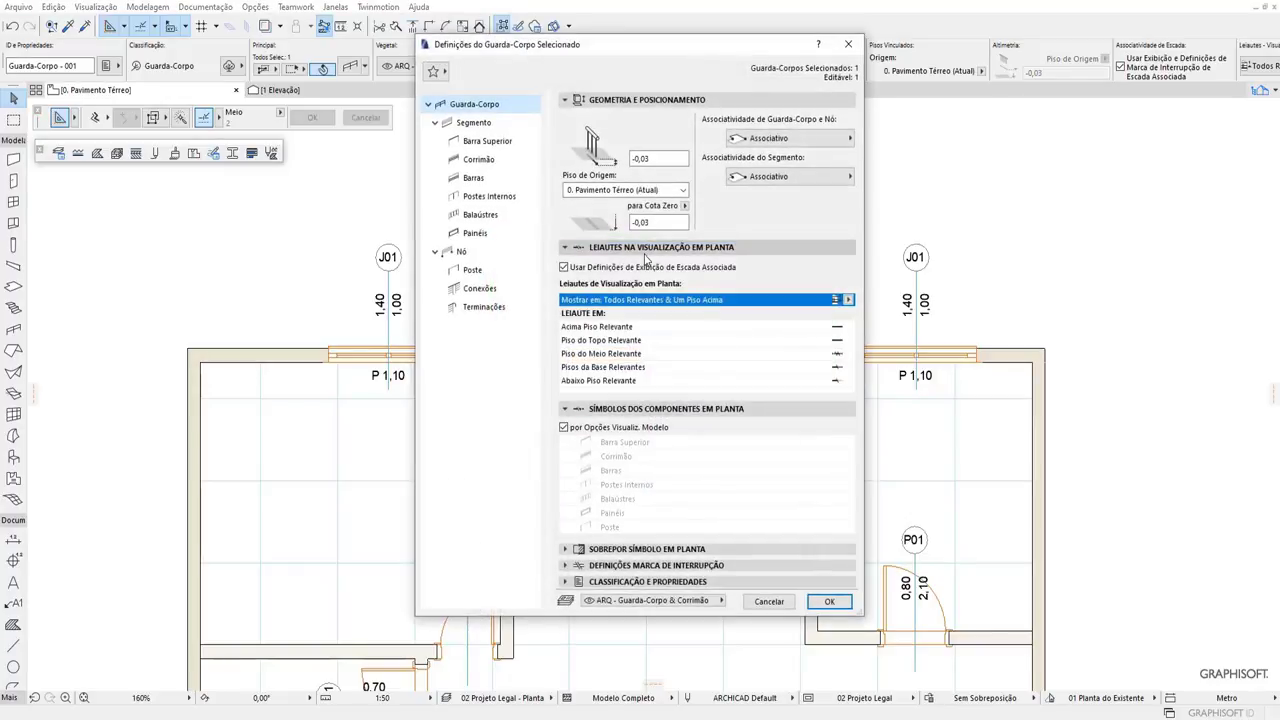
click(468, 122)
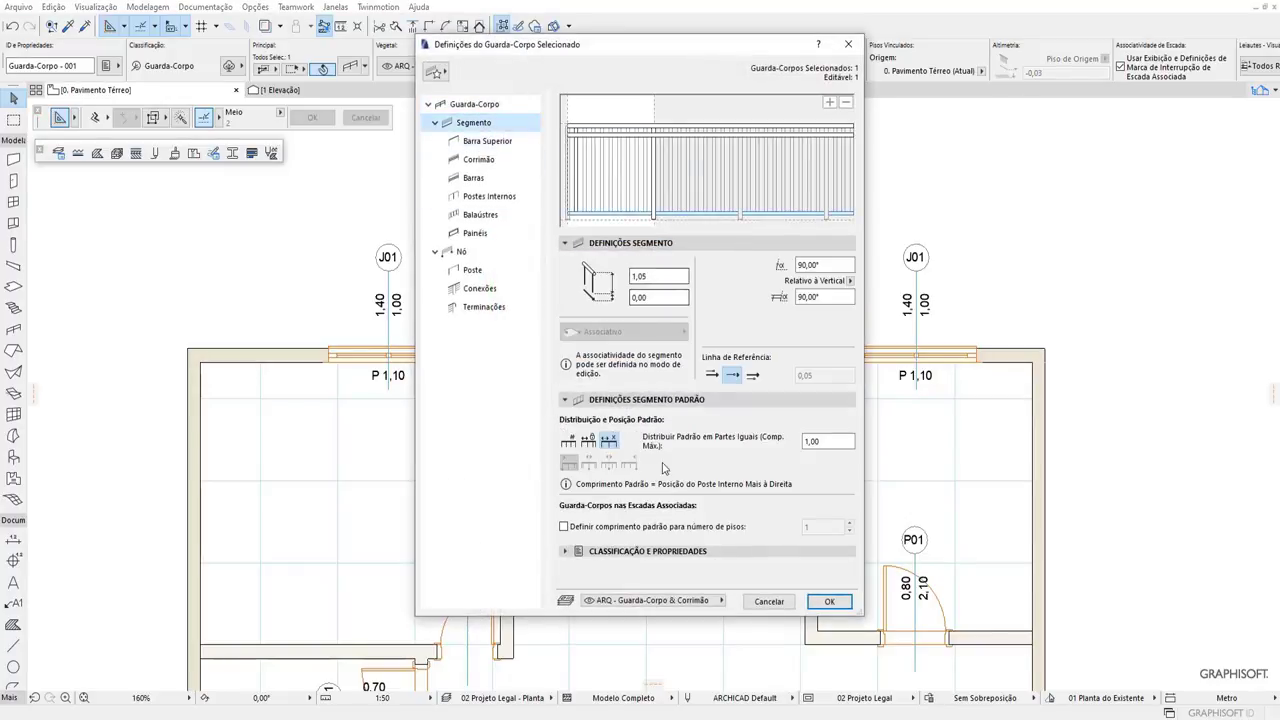
click(487, 141)
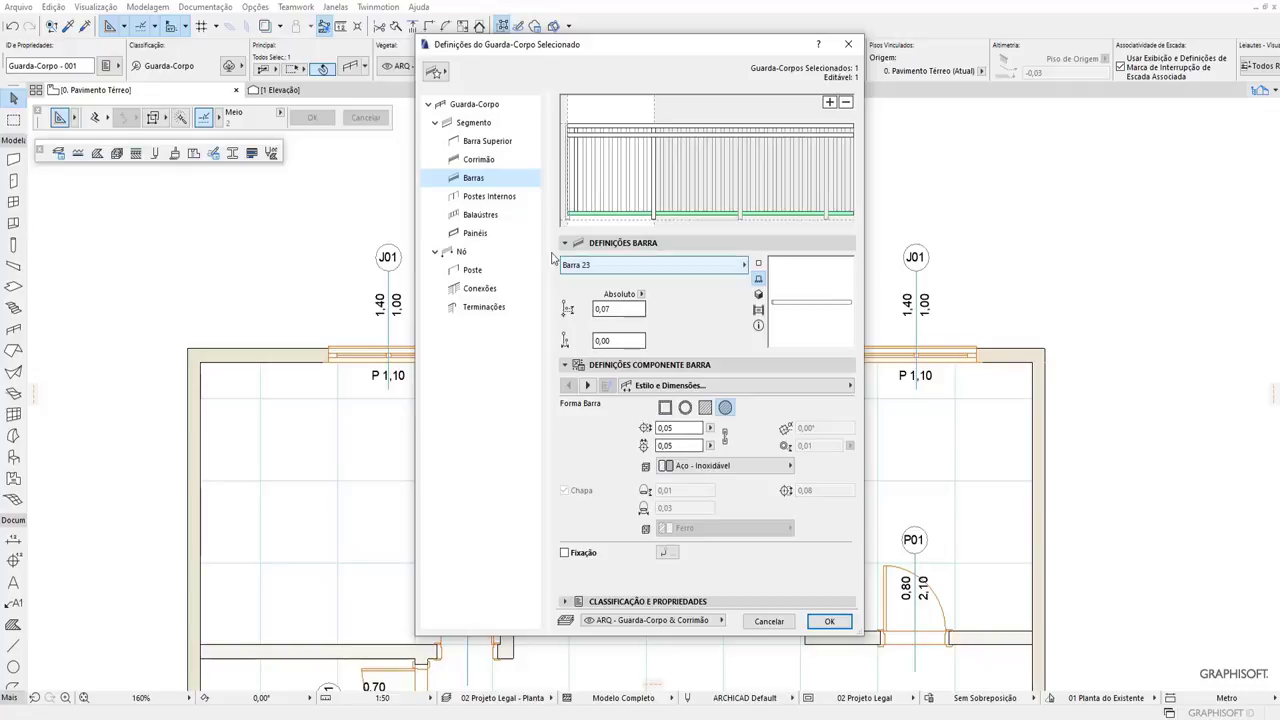
click(489, 196)
click(485, 233)
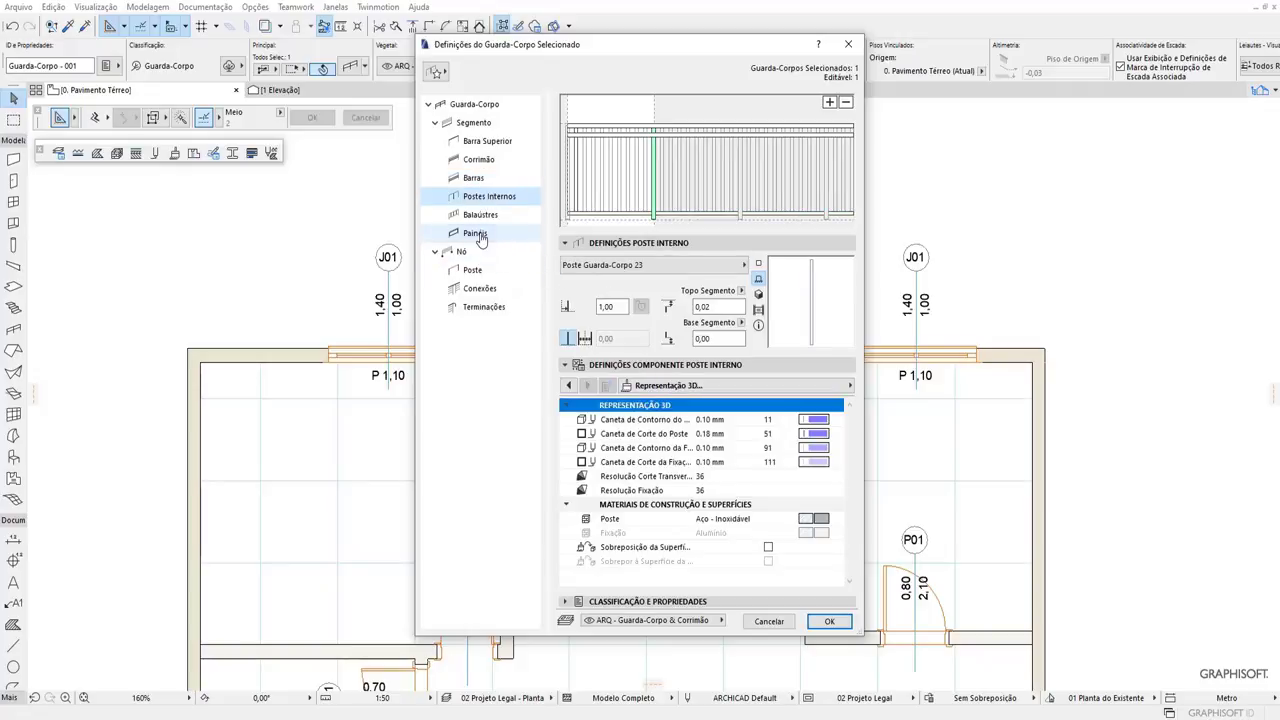
click(480, 270)
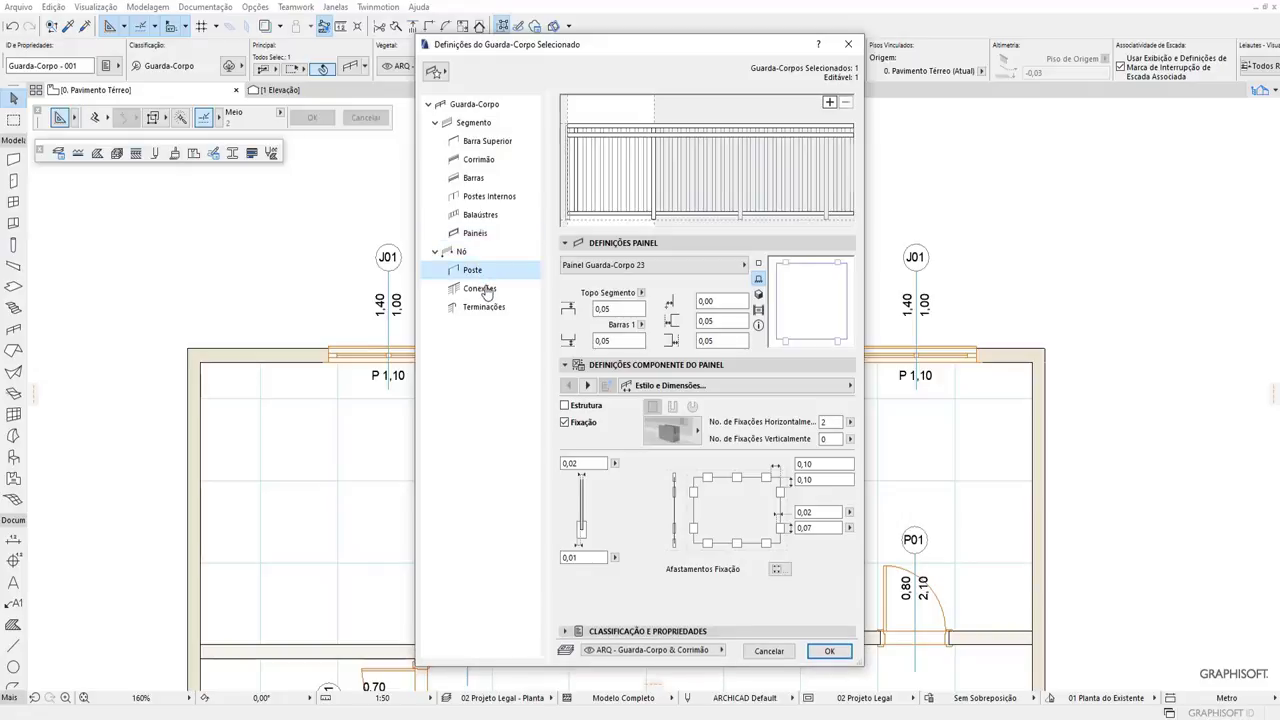
click(481, 288)
click(487, 307)
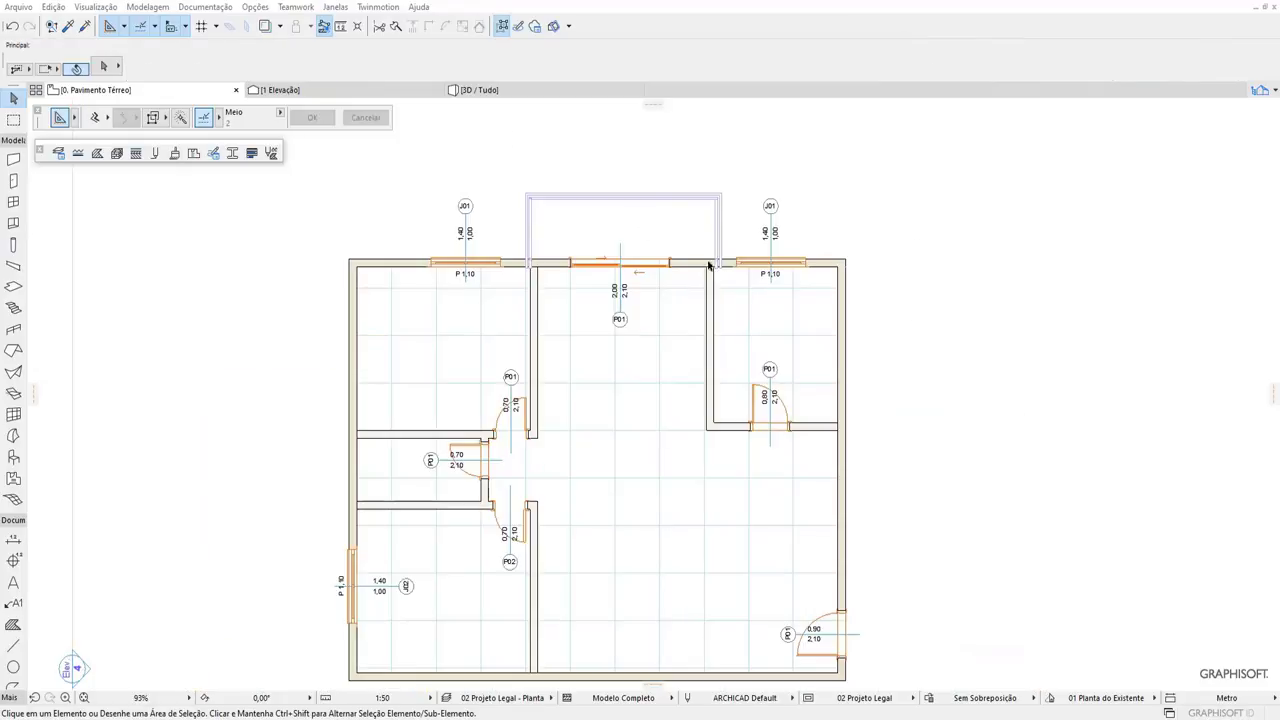
click(489, 95)
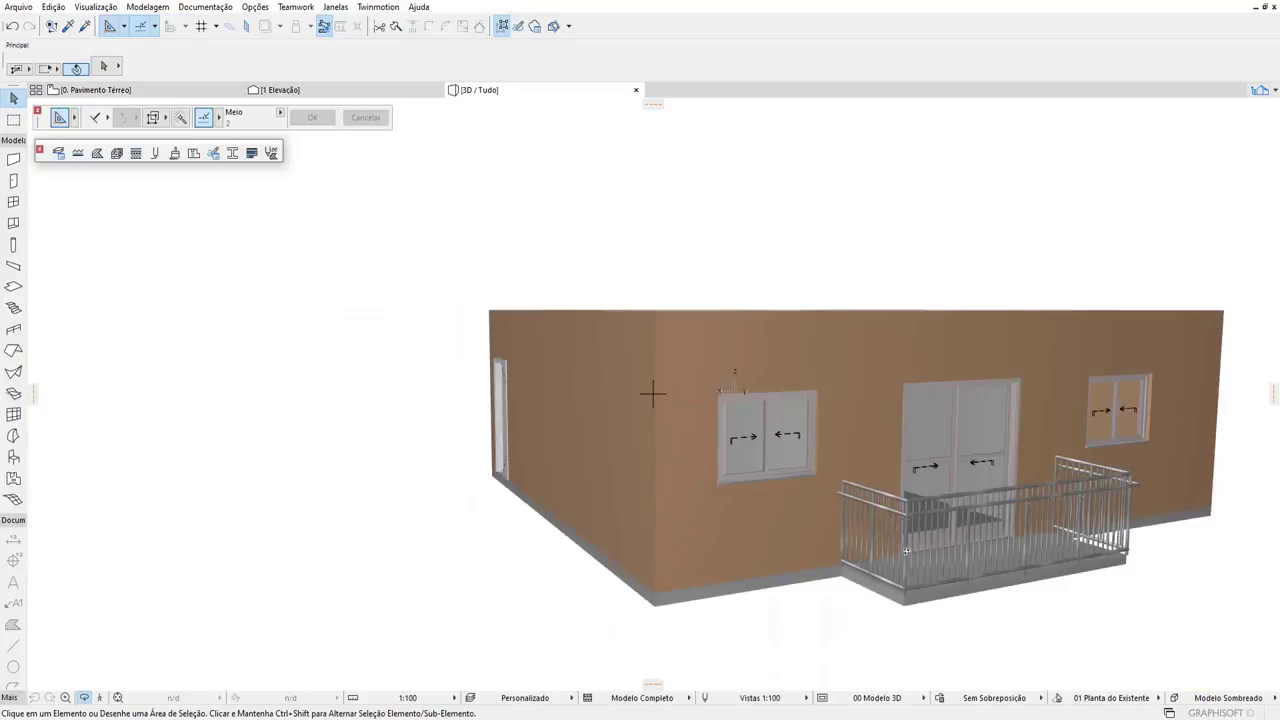
mouse_move(906, 551)
shift+middle_down()
mouse_move(812, 511)
mouse_move(849, 597)
mouse_move(857, 566)
mouse_move(135, 85)
shift+middle_up()
scroll(960, 535, up, 2)
scroll(937, 546, up, 3)
scroll(847, 520, up, 3)
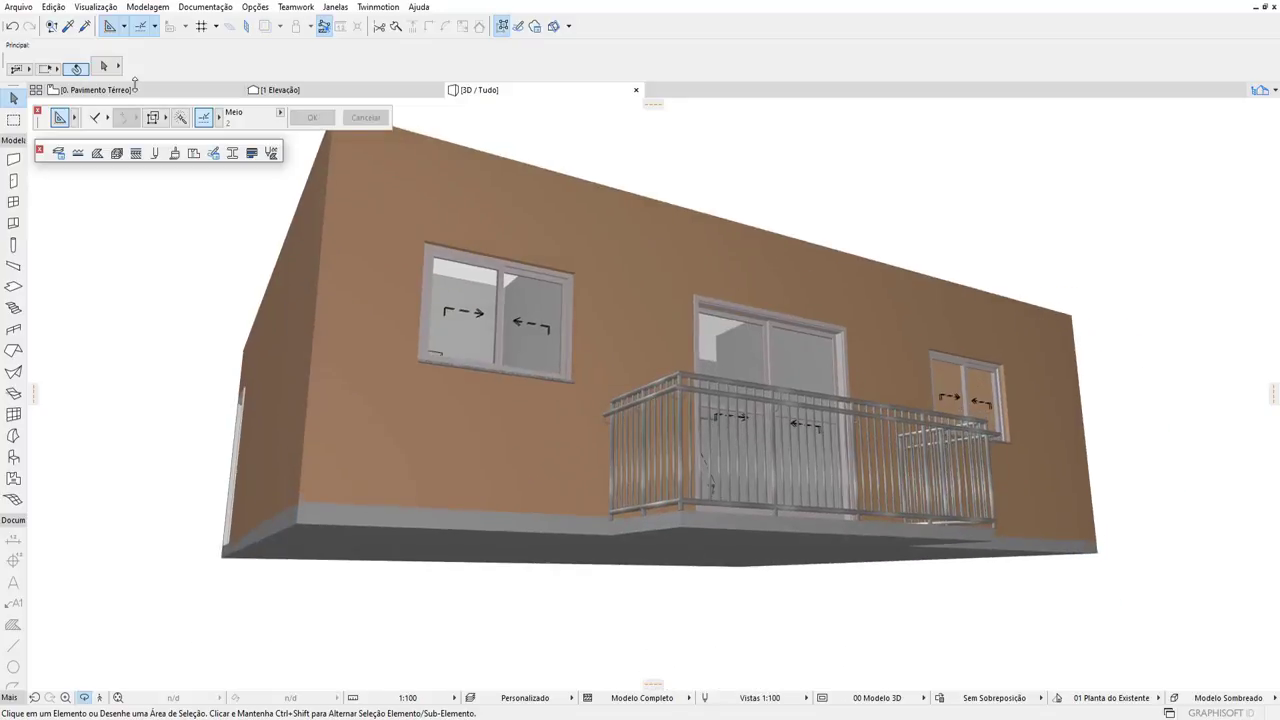
click(140, 91)
scroll(600, 250, up, 2)
scroll(605, 166, up, 2)
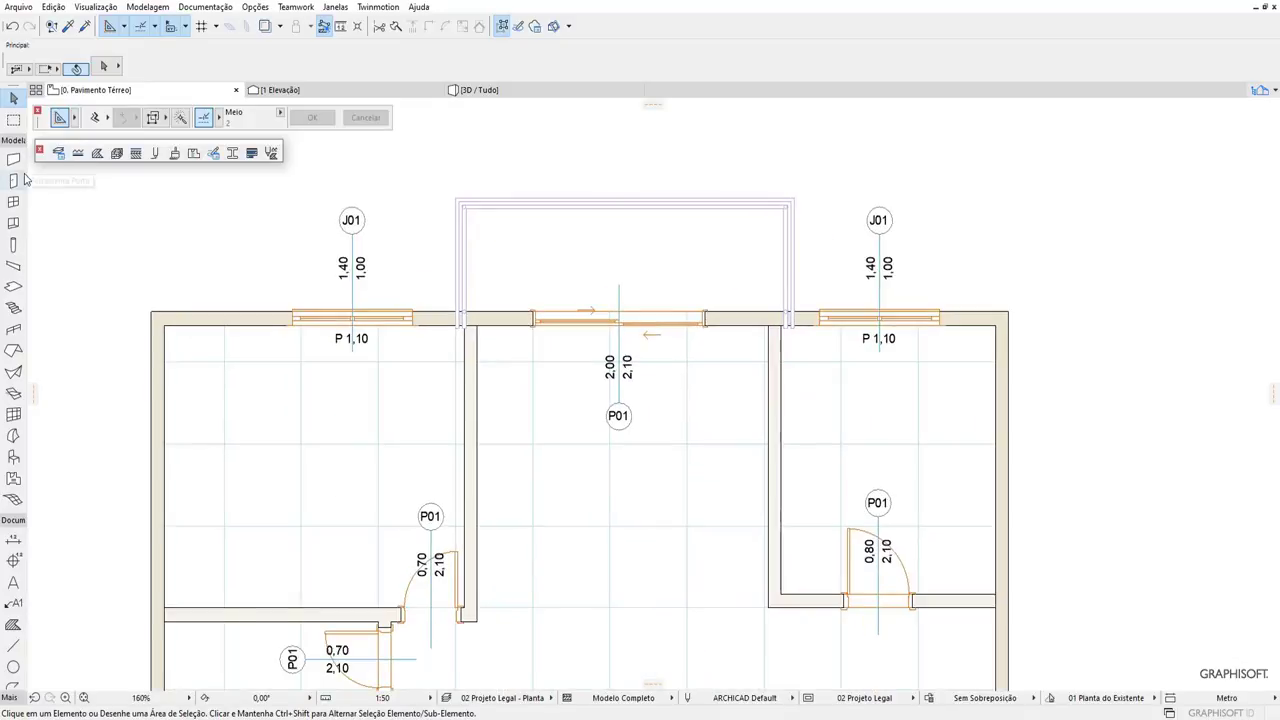
Start a beam, unlock the EST - Viga layer at the warning, and cancel the attempt.
click(15, 268)
click(713, 70)
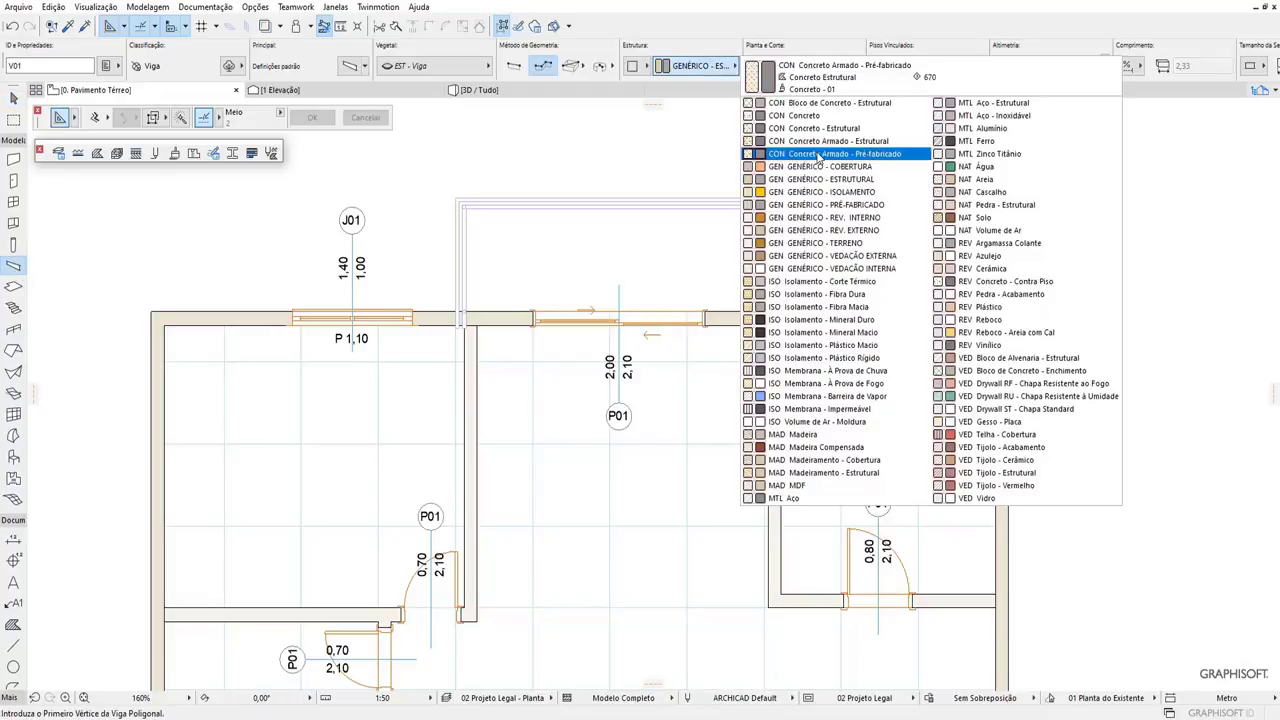
click(830, 180)
scroll(471, 292, up, 1)
scroll(471, 292, up, 2)
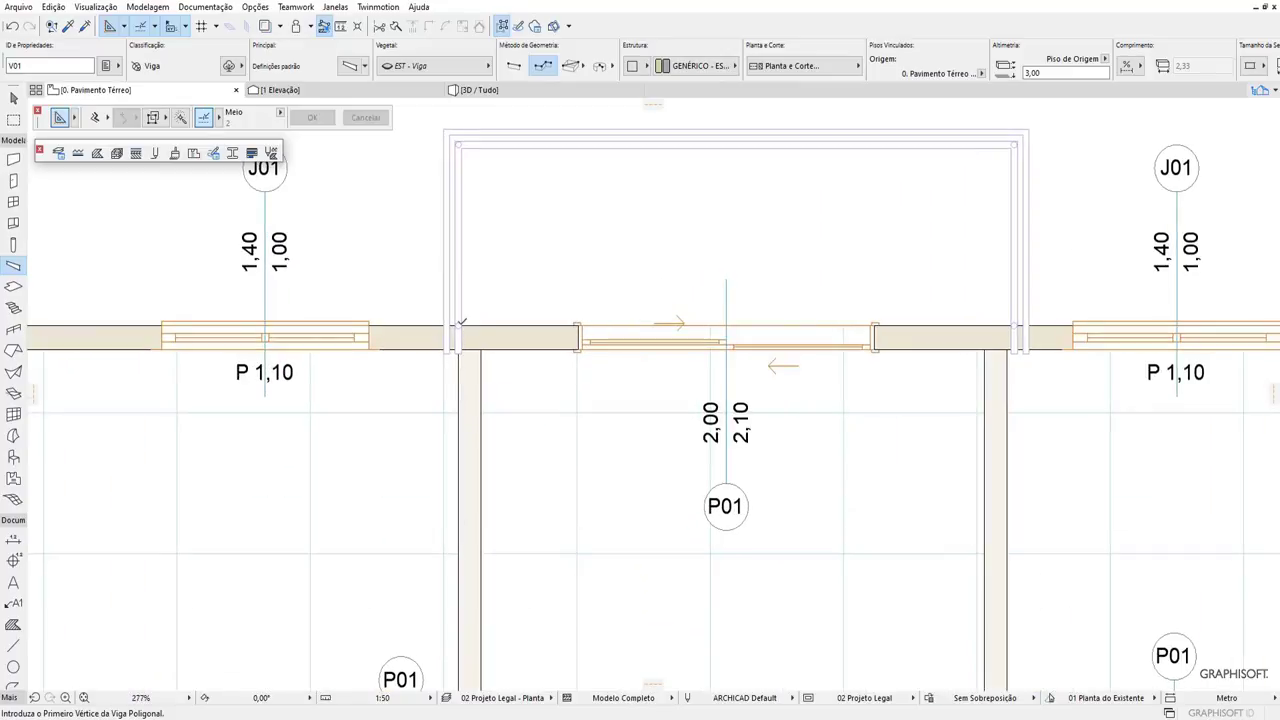
click(459, 324)
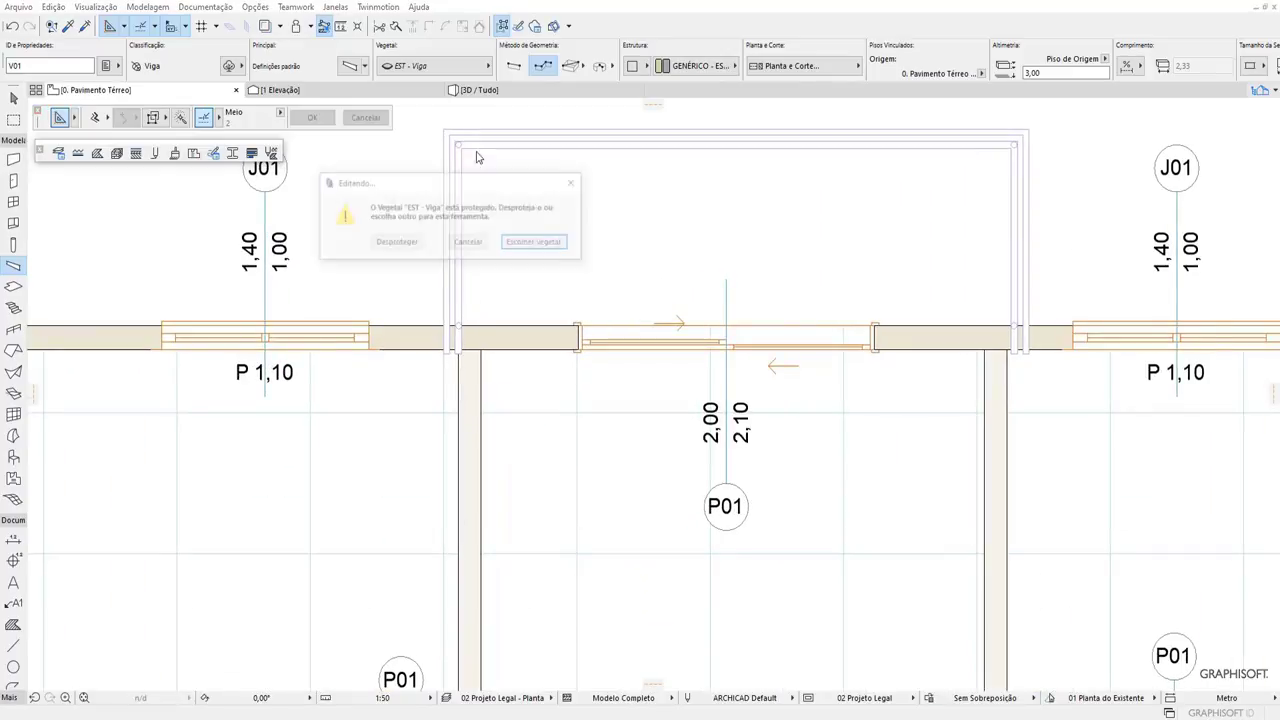
click(396, 243)
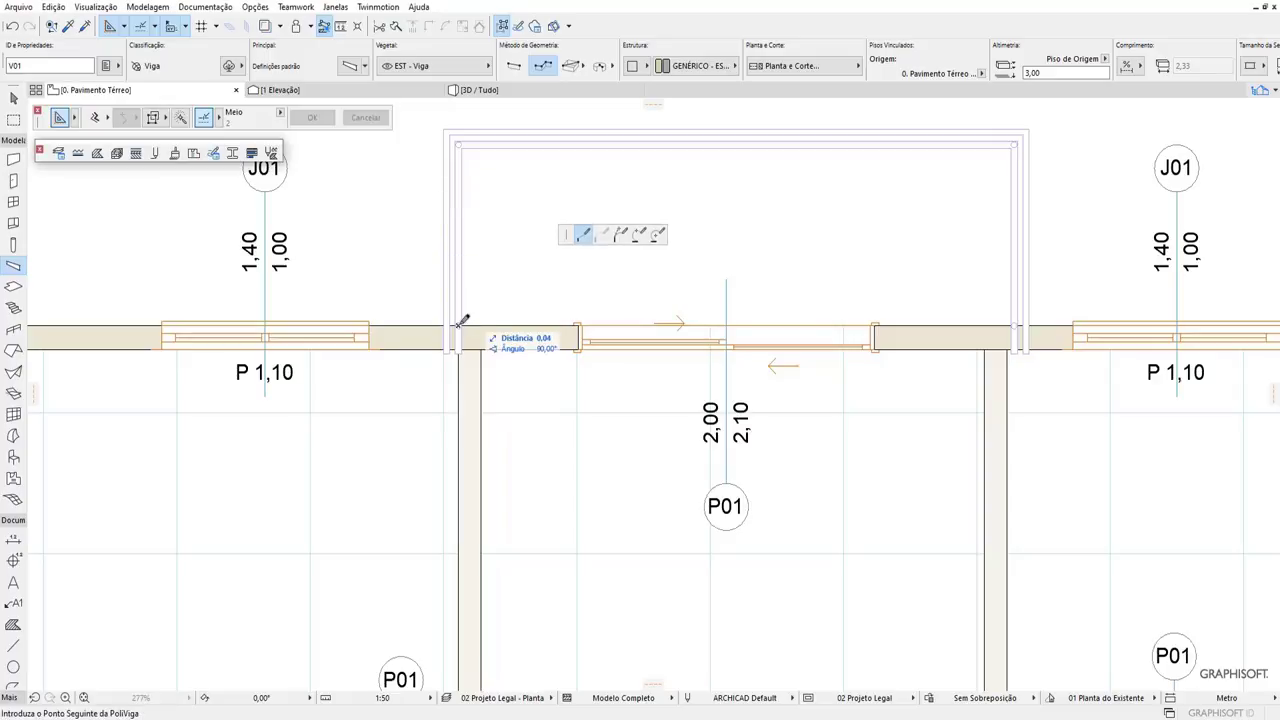
key(Escape)
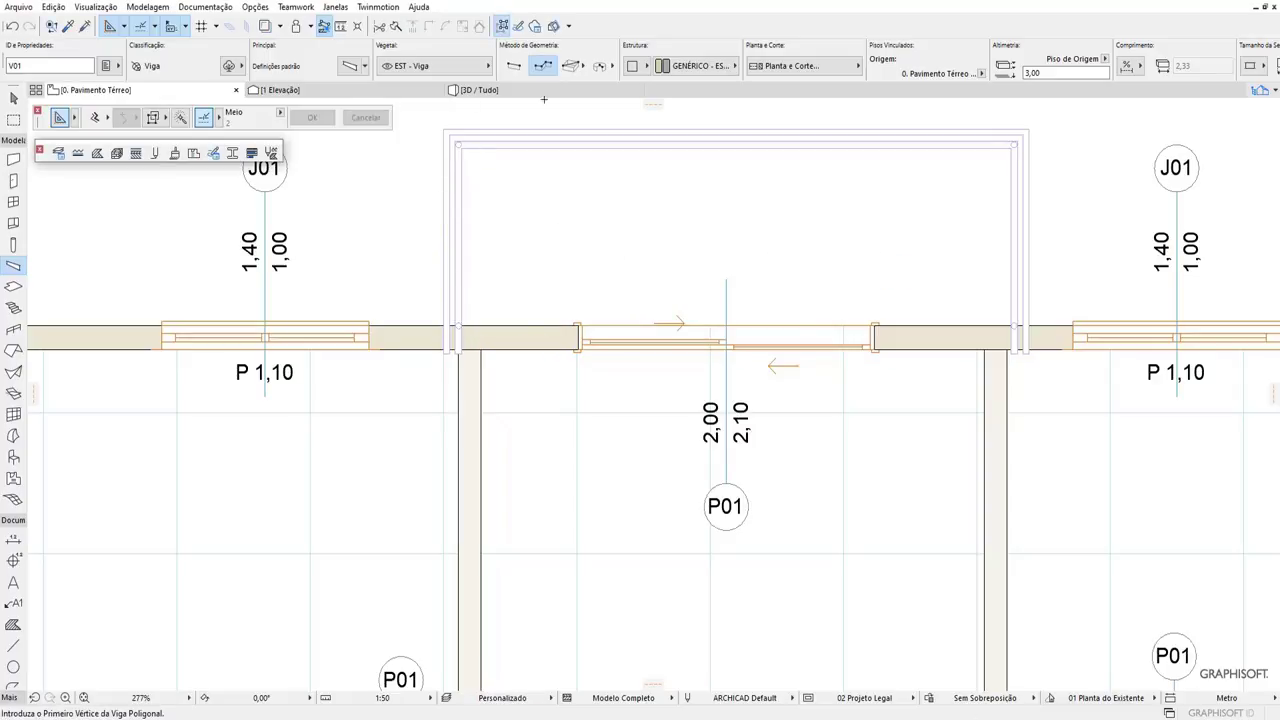
click(14, 97)
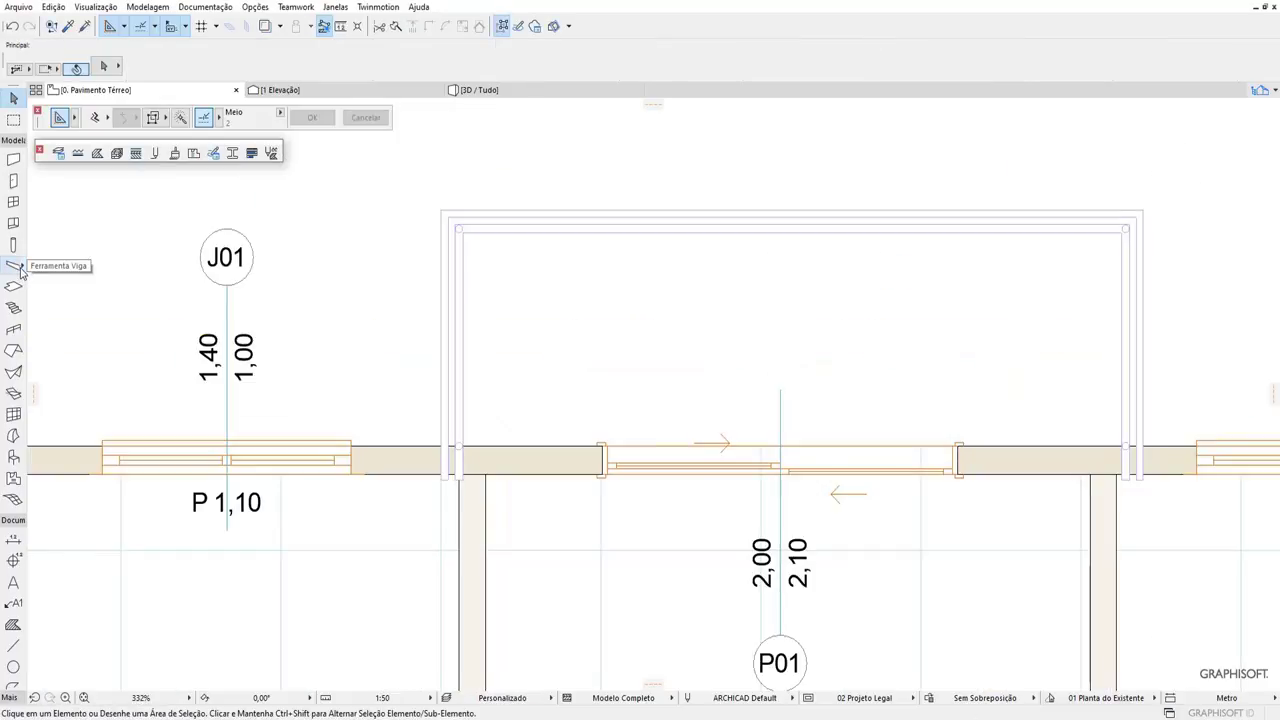
Draw beam V02, about 1,25 long, from the wall corner to the balcony's top-left corner.
click(17, 266)
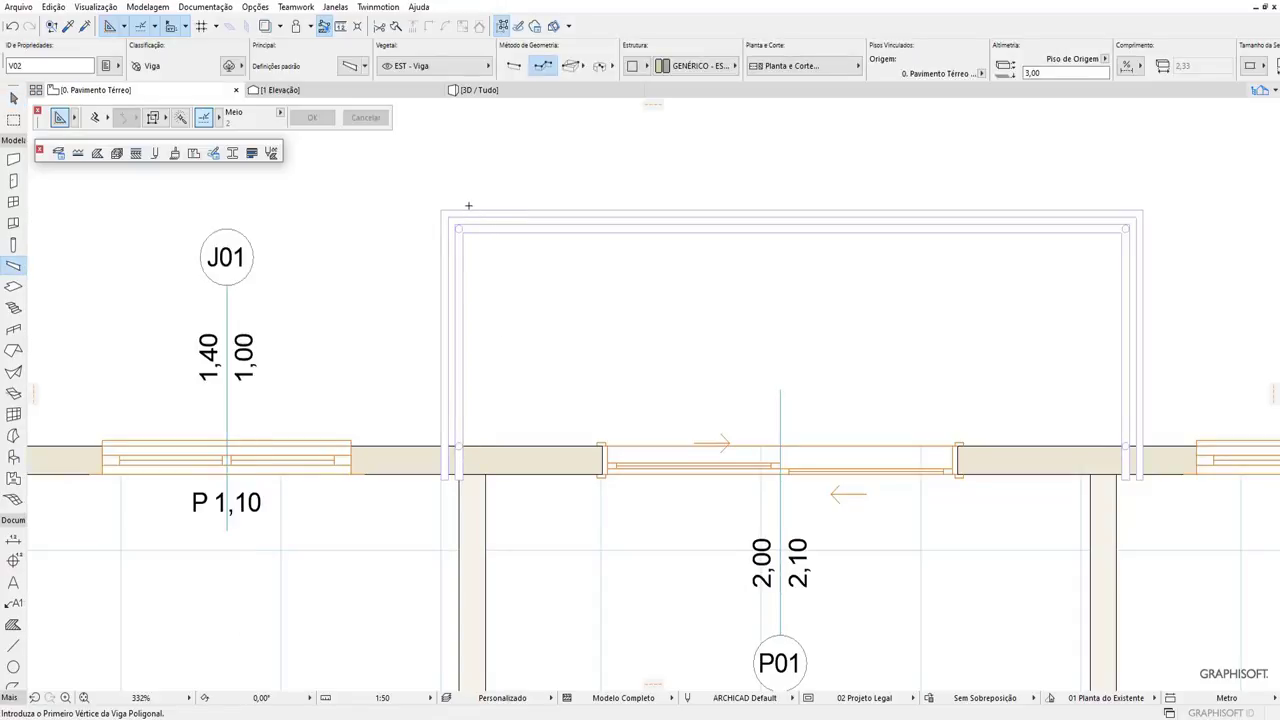
click(462, 442)
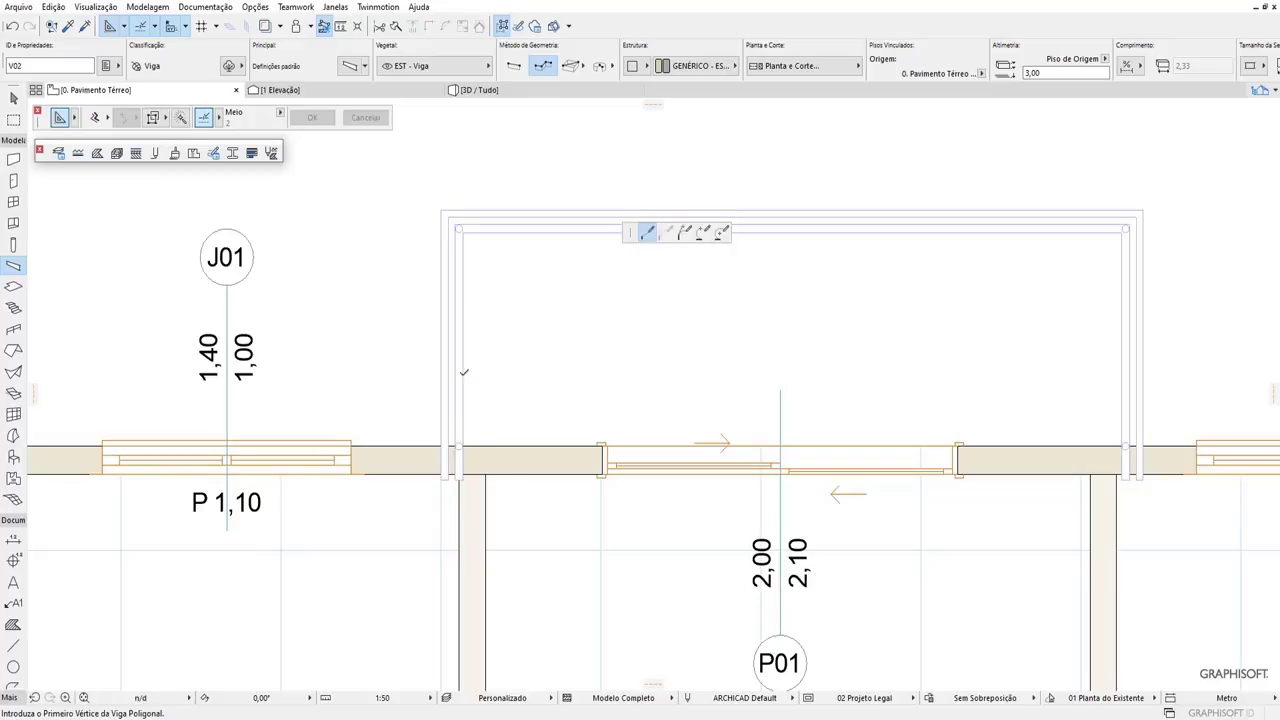
click(465, 205)
right_click(465, 205)
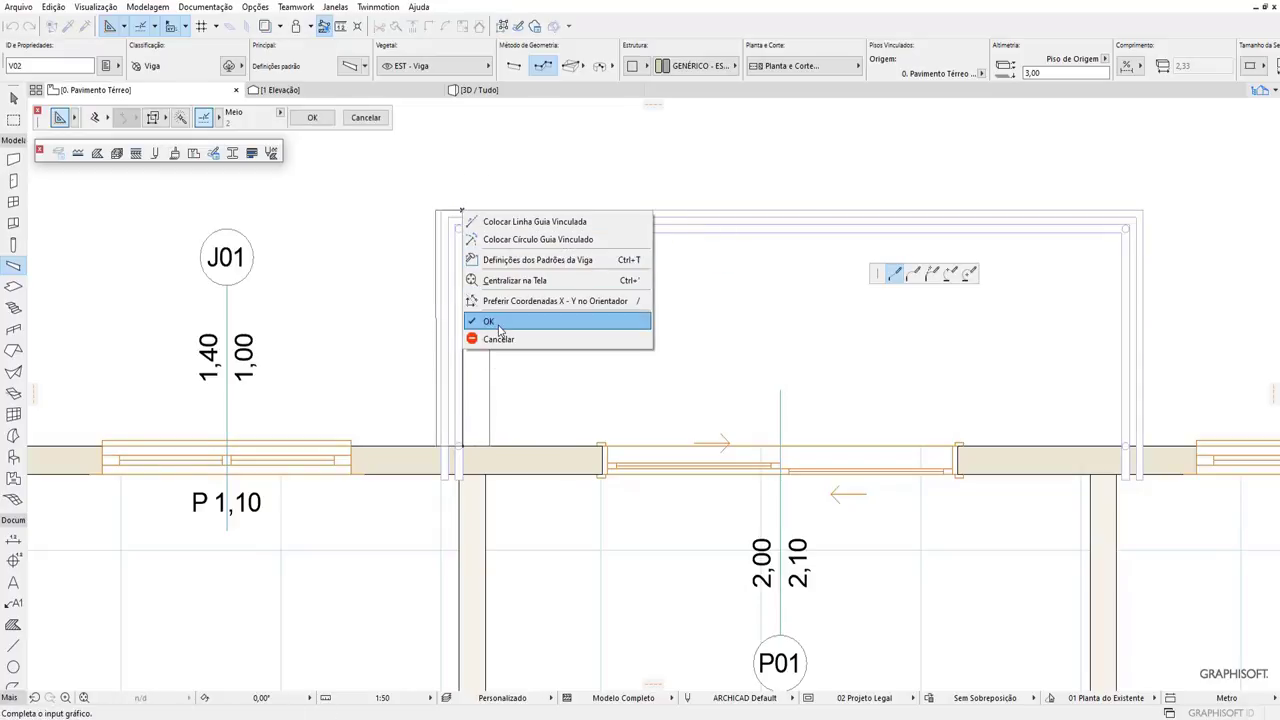
click(497, 324)
click(14, 97)
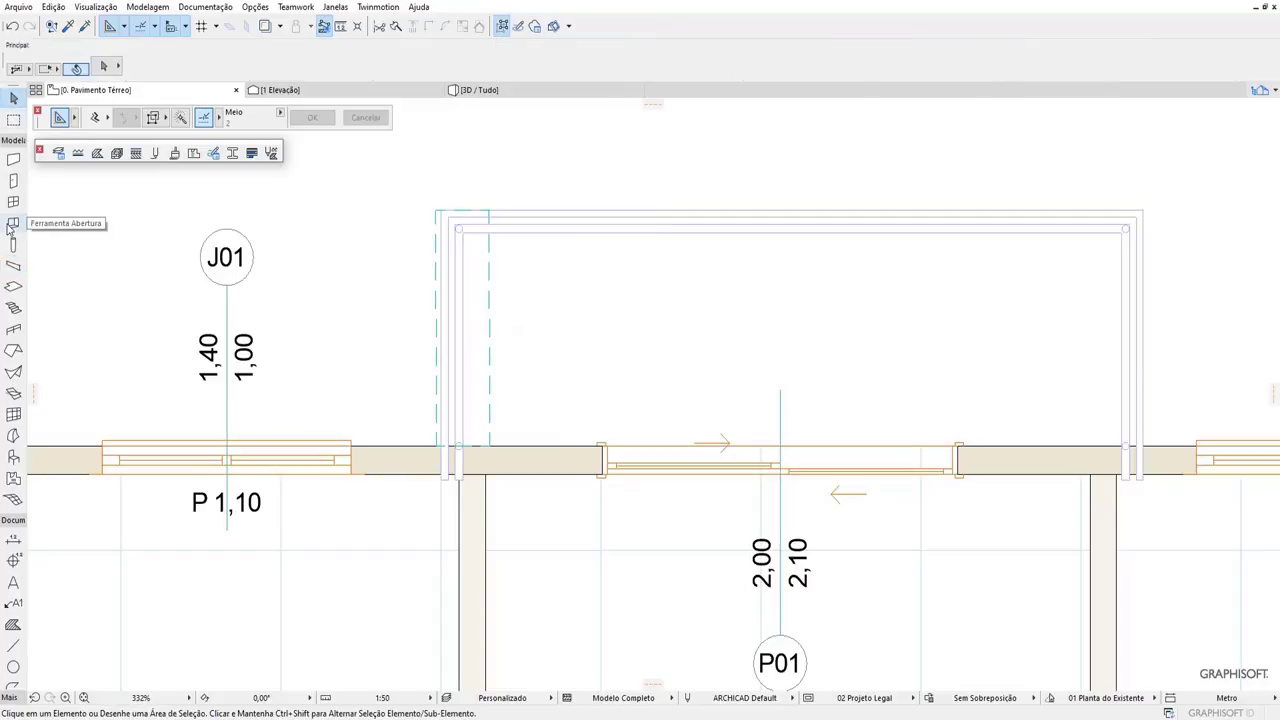
Set the new beam's cross-section to 0,30 × 0,20 in the Info Box.
click(490, 296)
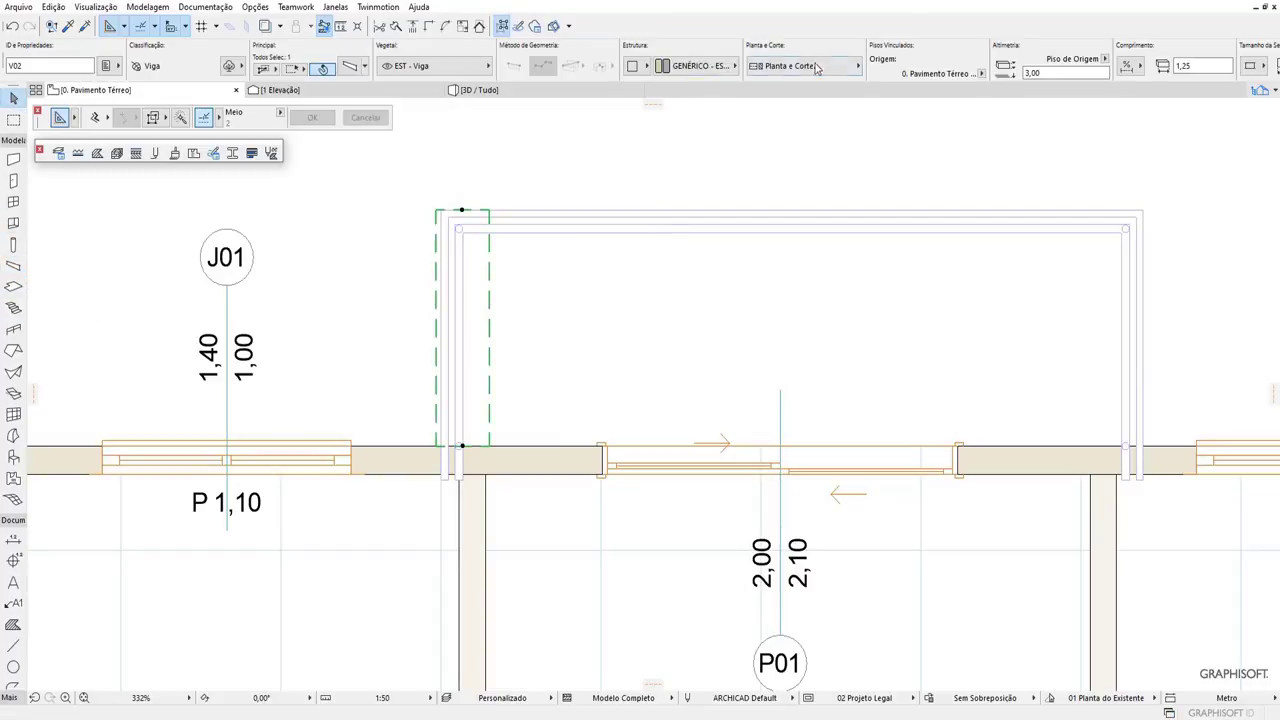
scroll(794, 66, down, 5)
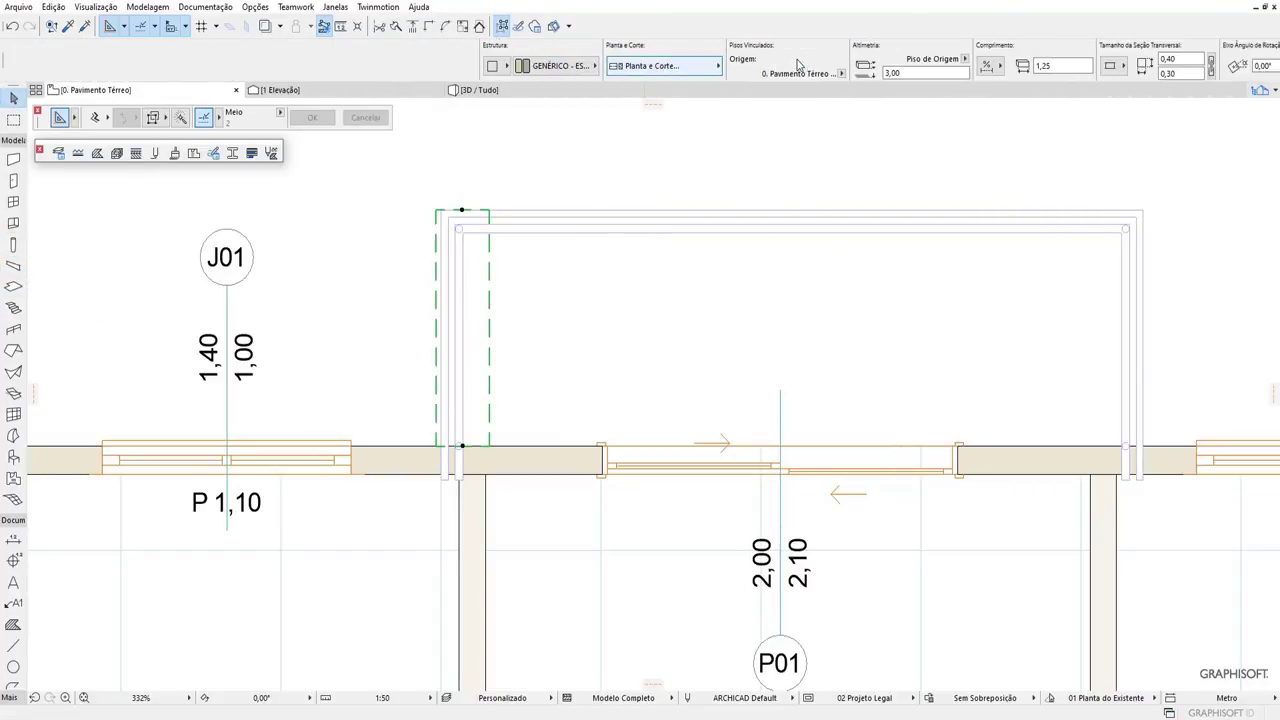
click(446, 58)
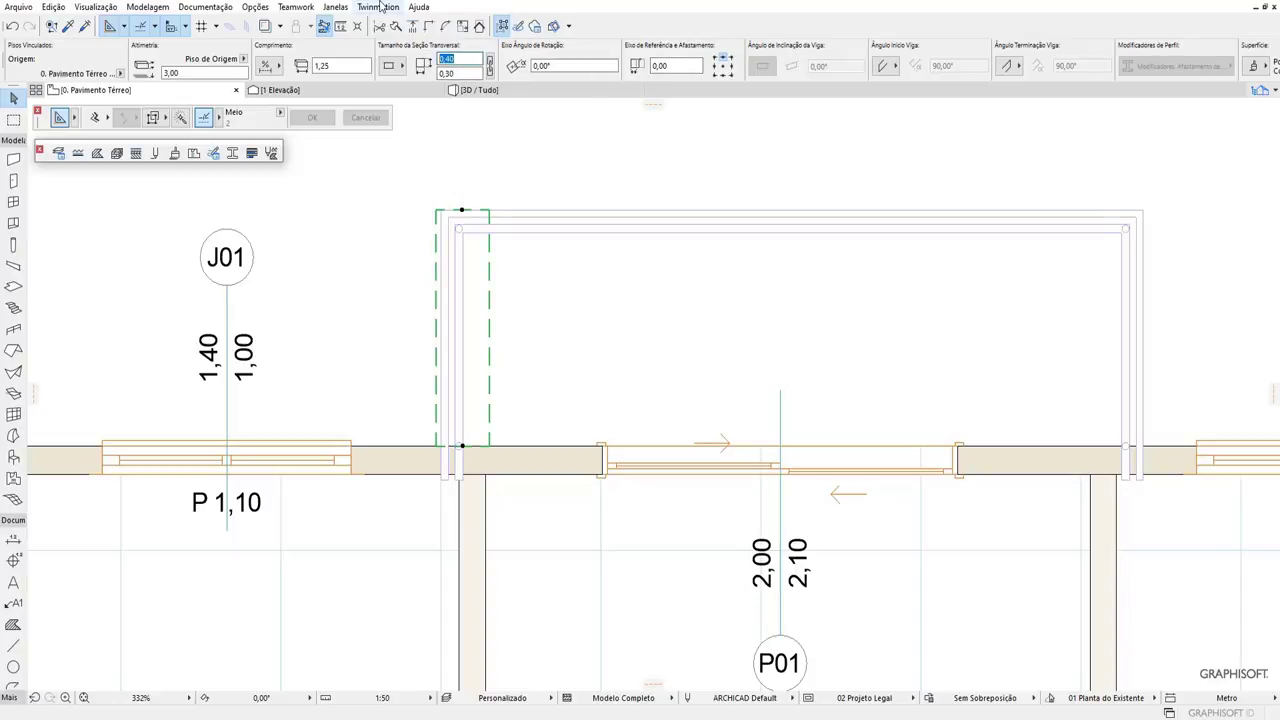
click(459, 72)
text(0,20)
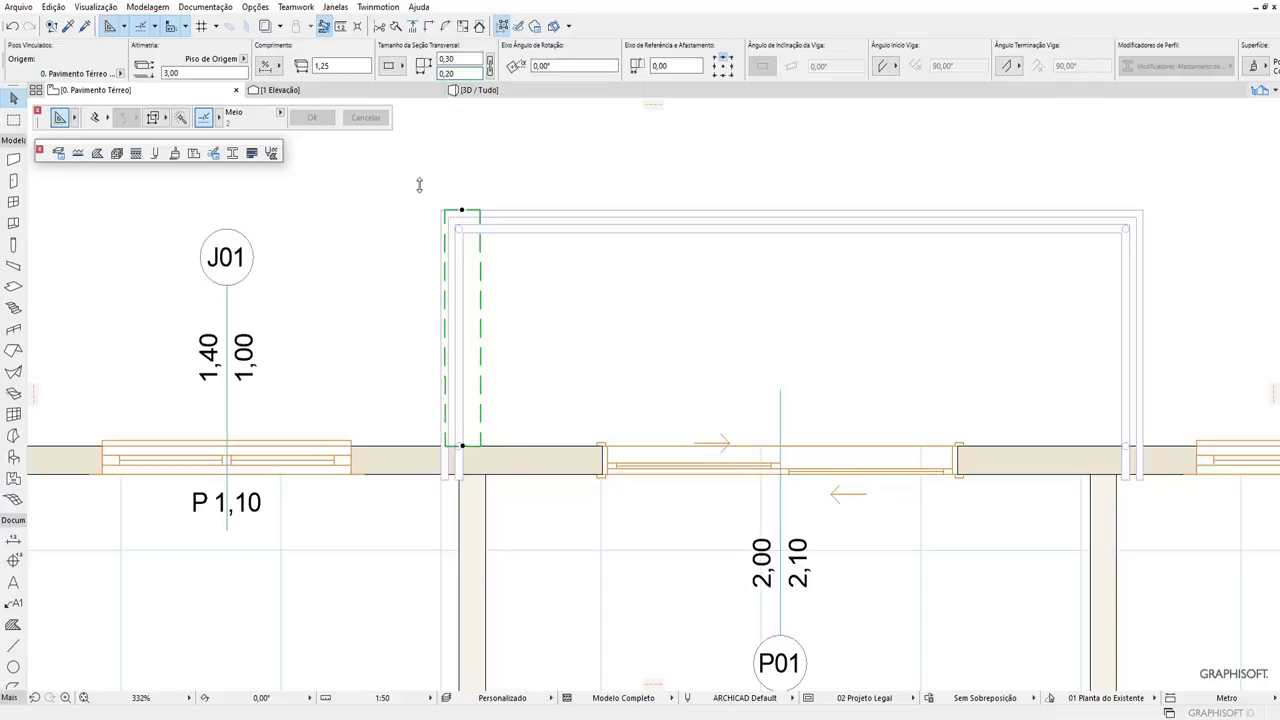
click(548, 190)
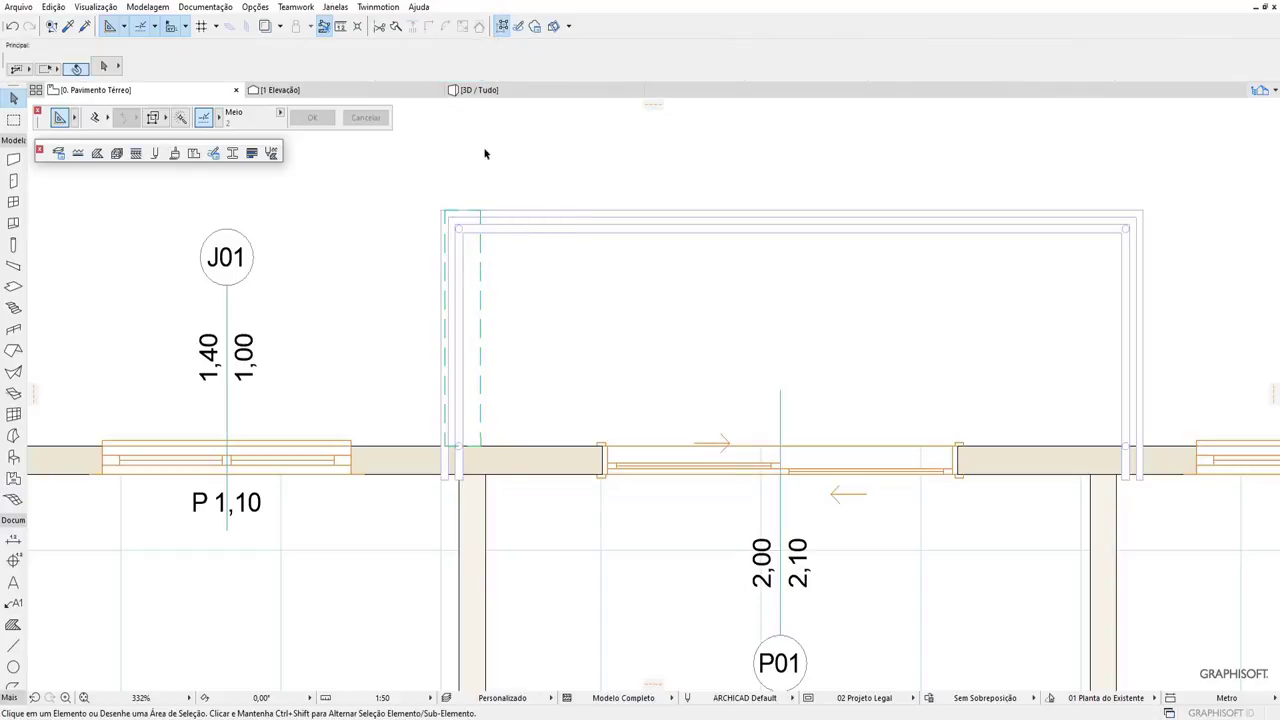
In 3D, drop the beam's elevation from 3,00 to 0,00, then return to the plan.
click(525, 90)
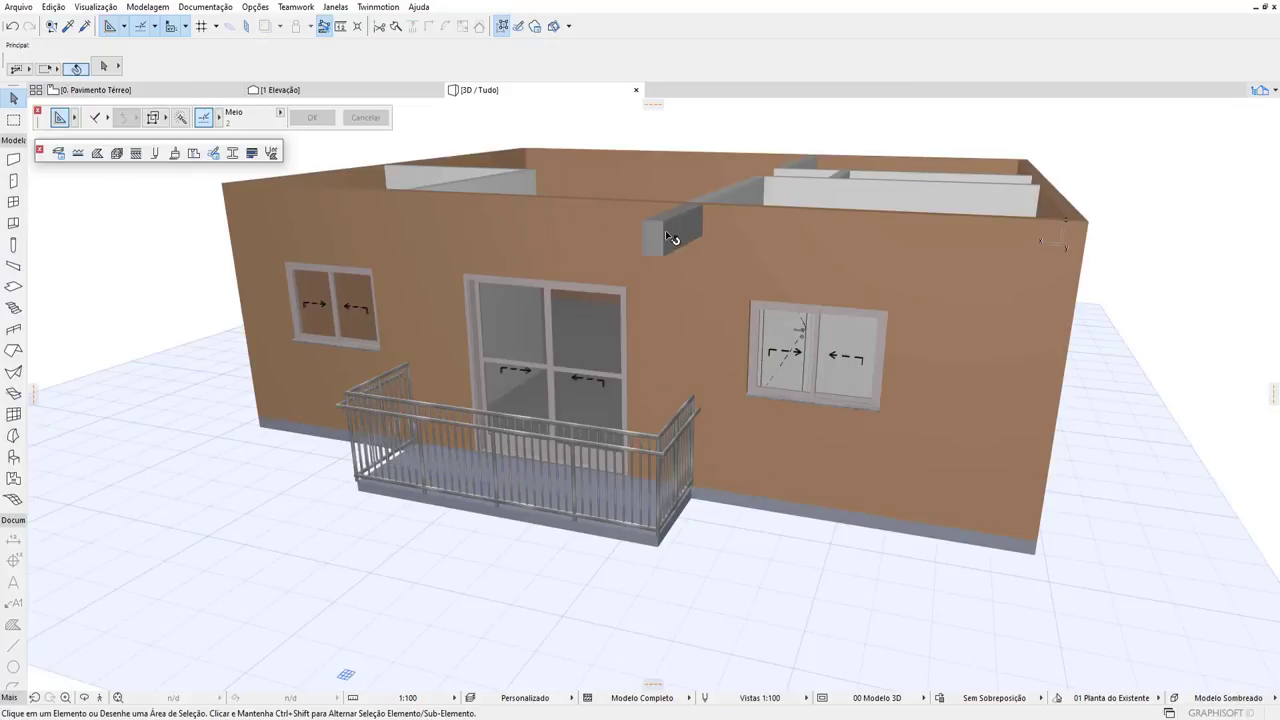
click(668, 237)
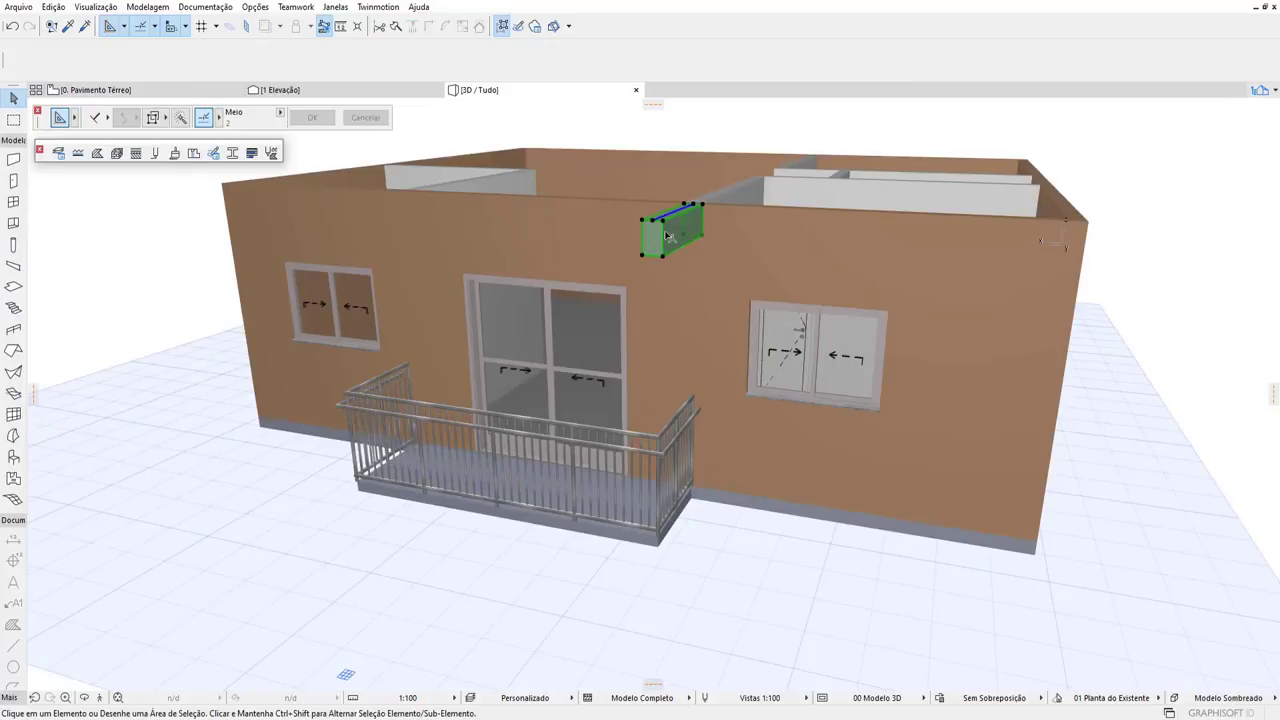
scroll(742, 70, down, 3)
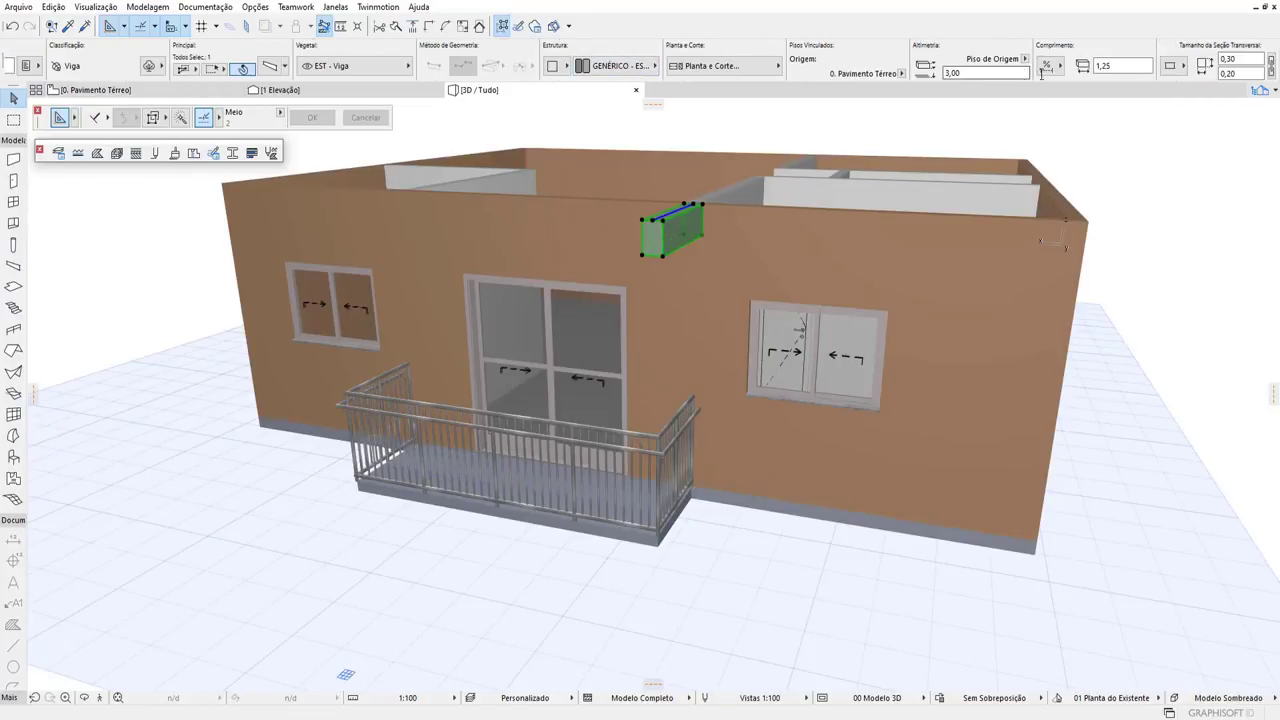
text(0)
key(Return)
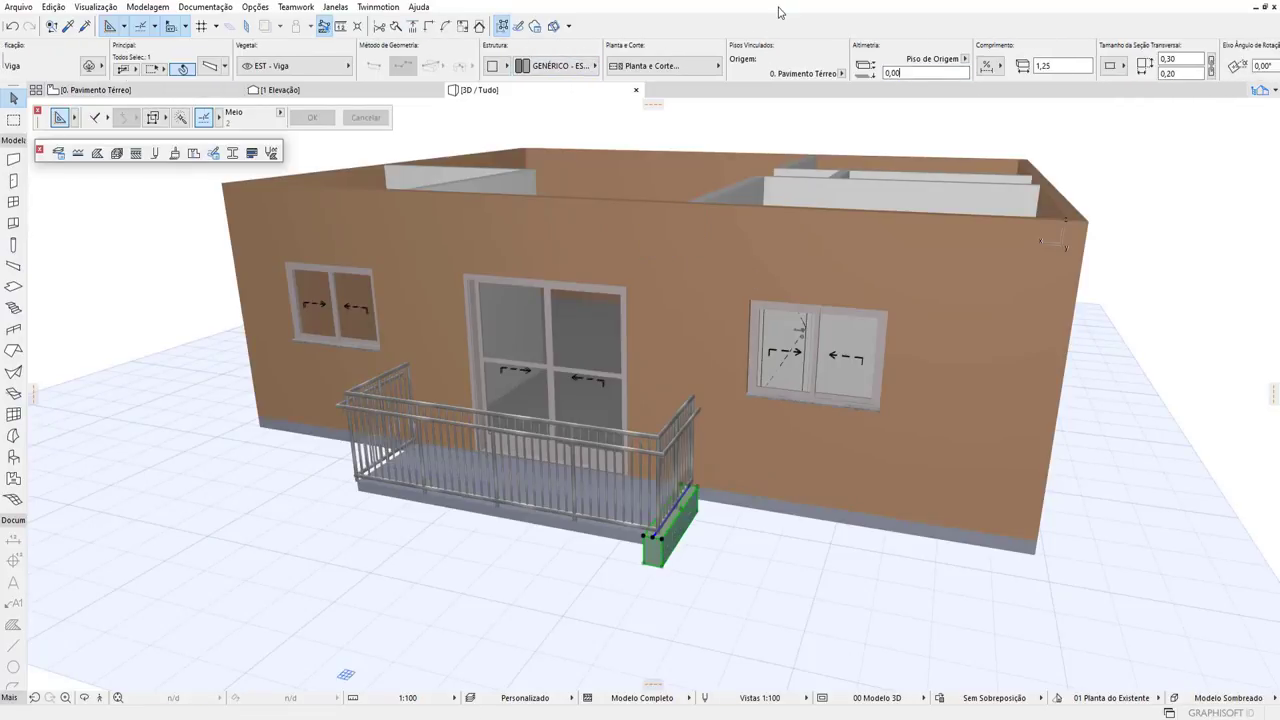
click(163, 89)
Stretch the V02 beam's outer end to the balcony slab's outer edge, then select the slab.
scroll(483, 304, up, 2)
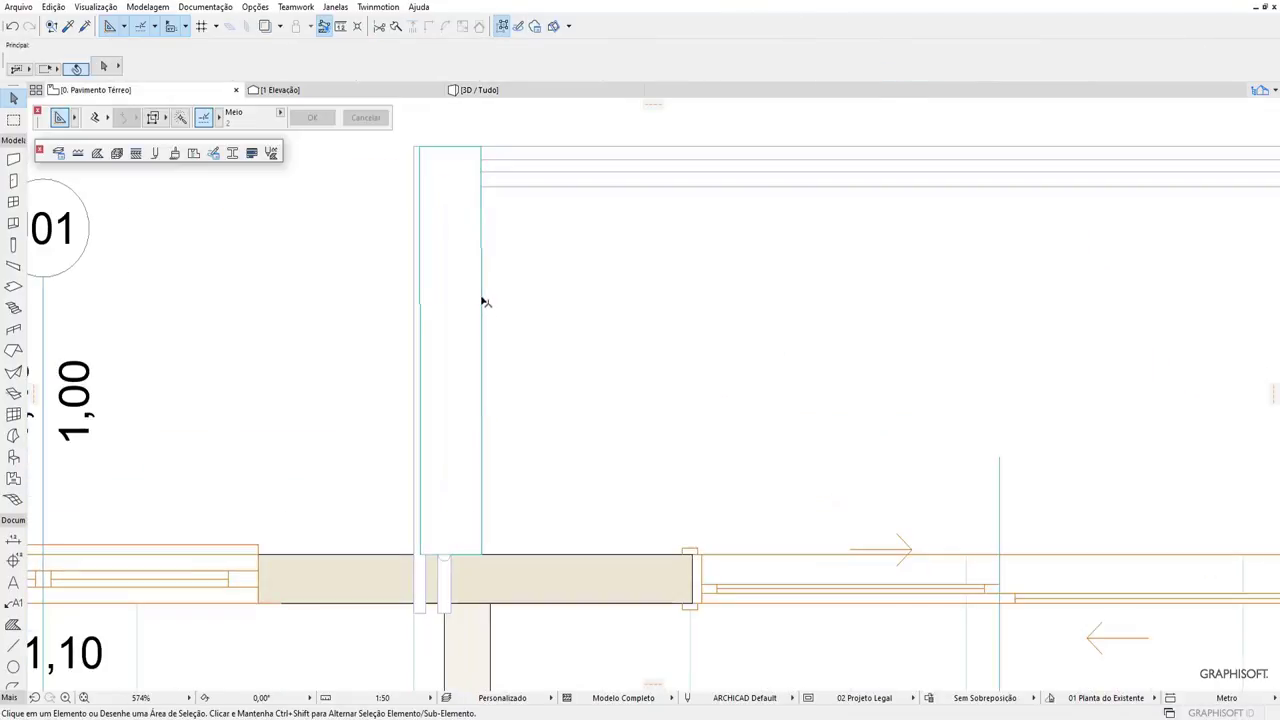
click(483, 302)
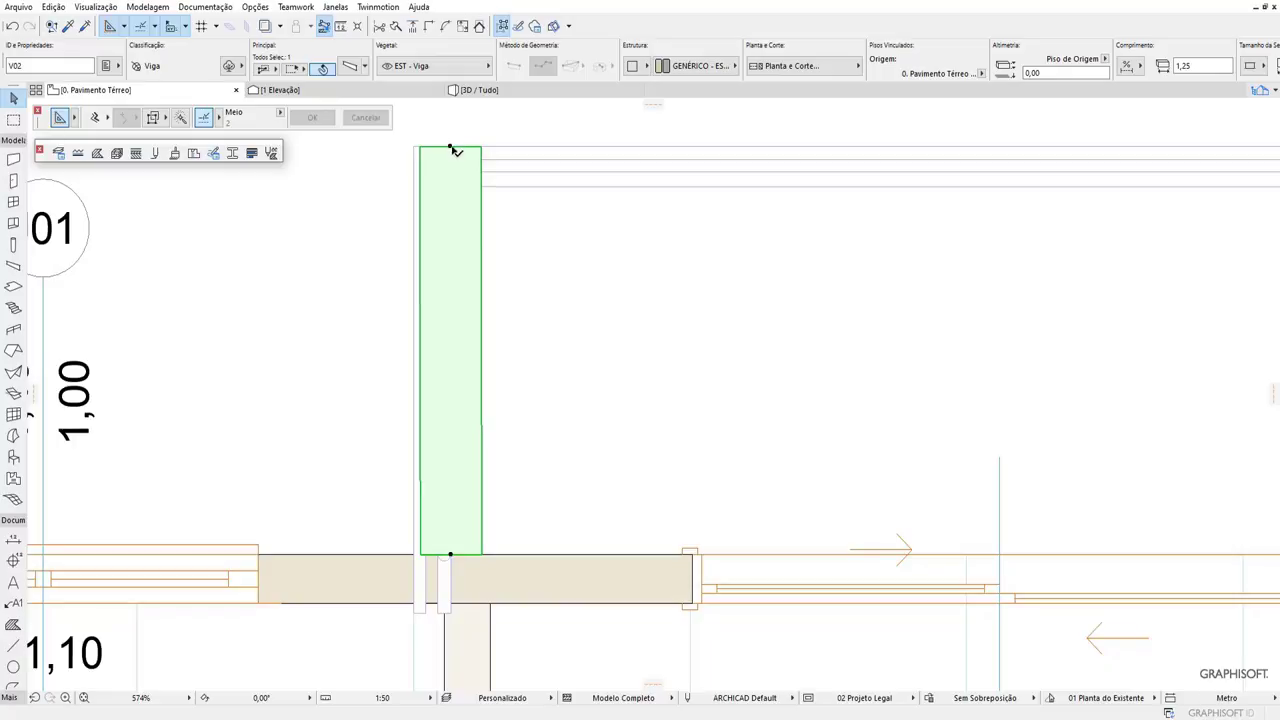
click(450, 147)
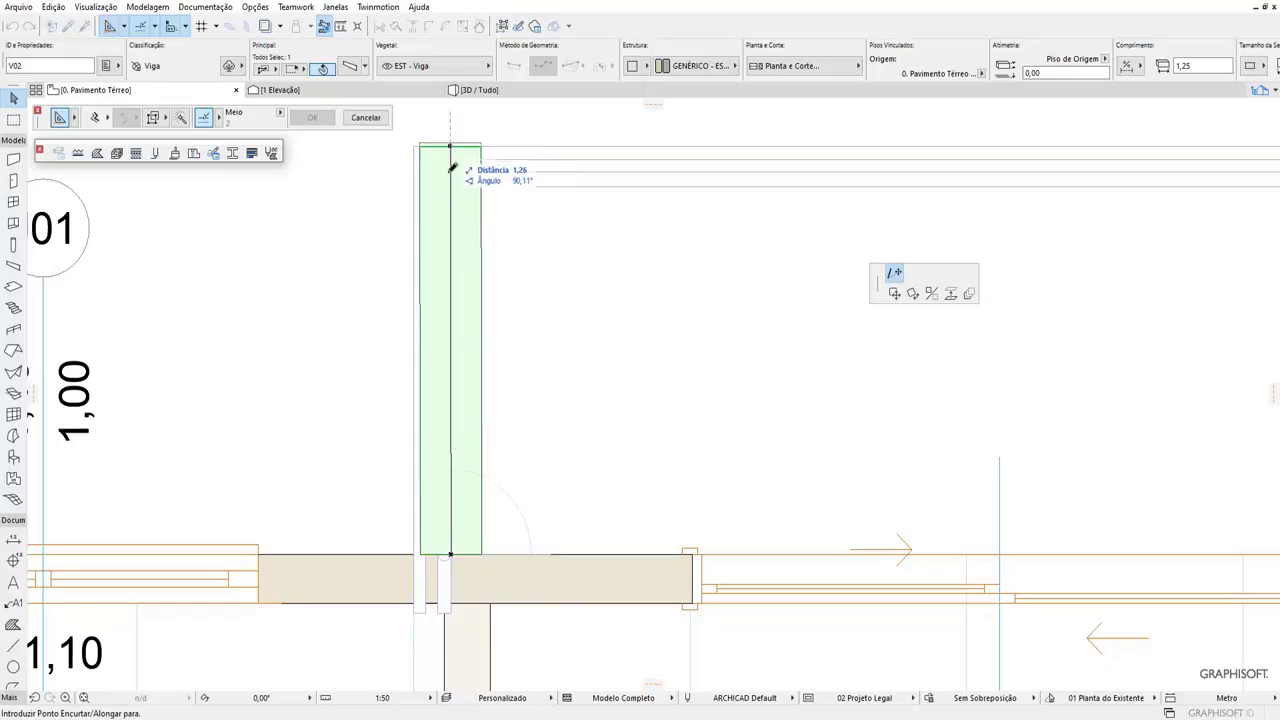
scroll(448, 214, up, 1)
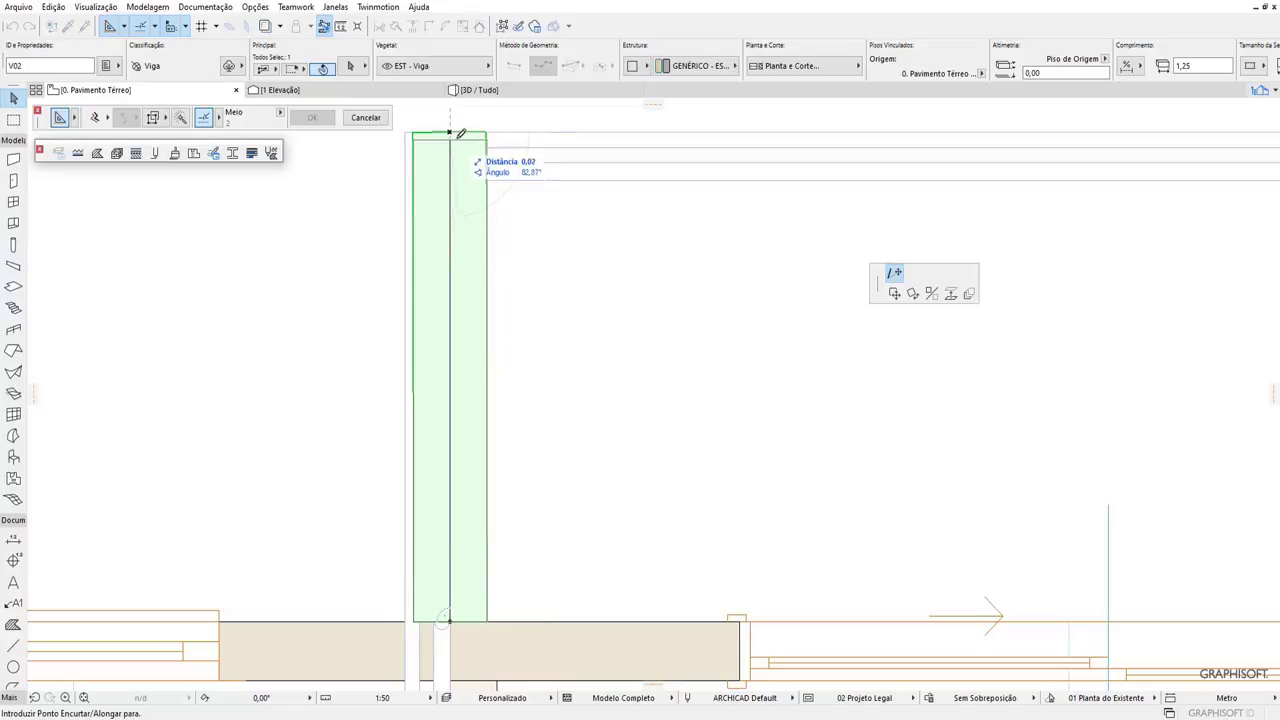
click(460, 130)
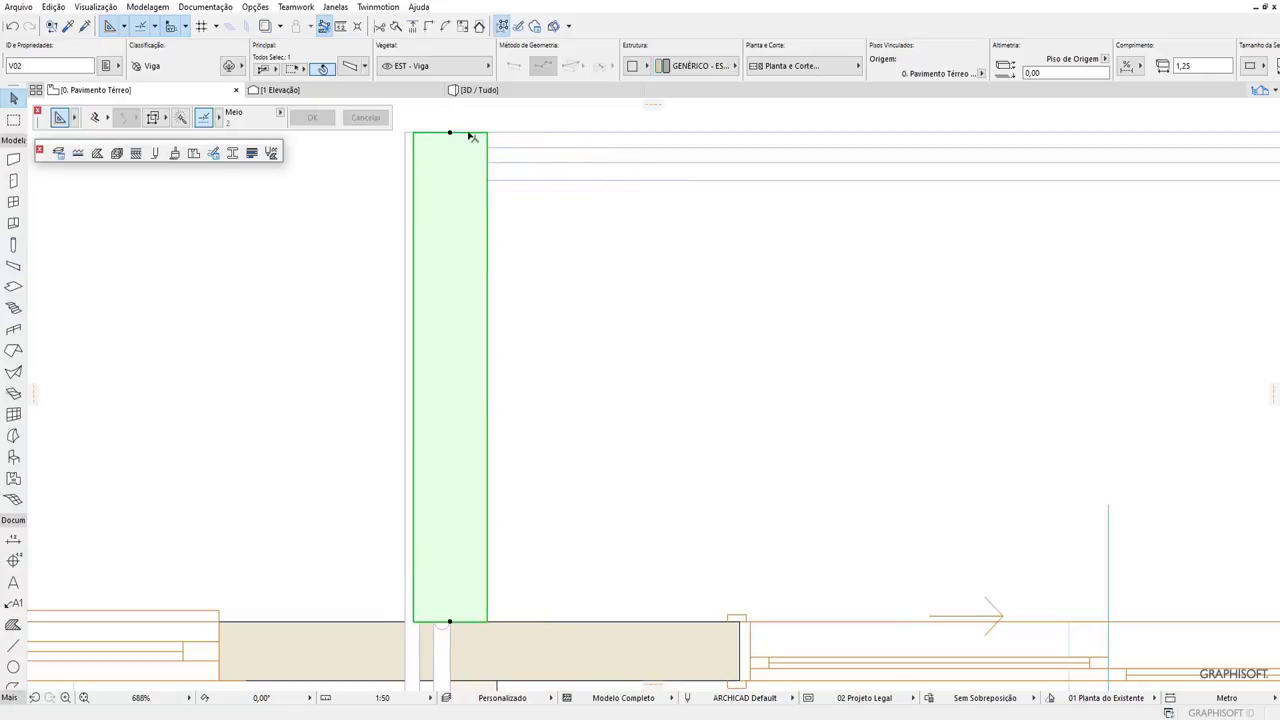
click(565, 225)
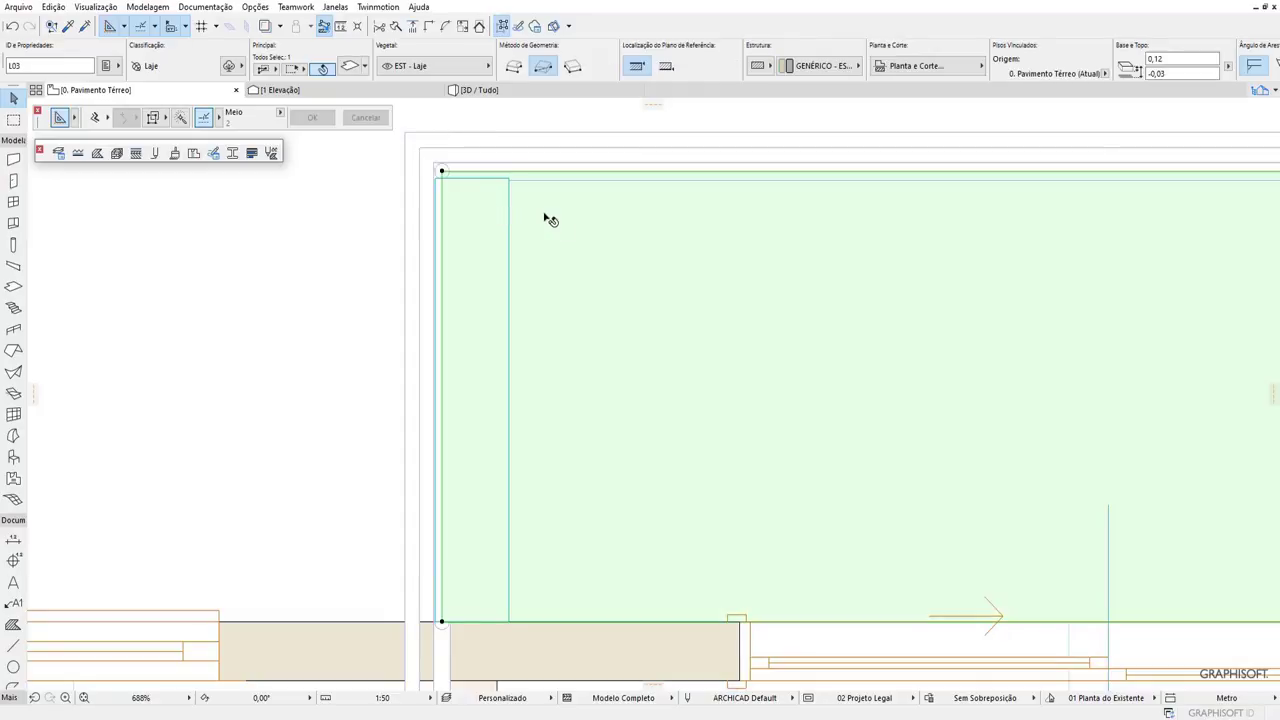
Hide the layer of the railing along the slab edge.
click(548, 217)
click(551, 157)
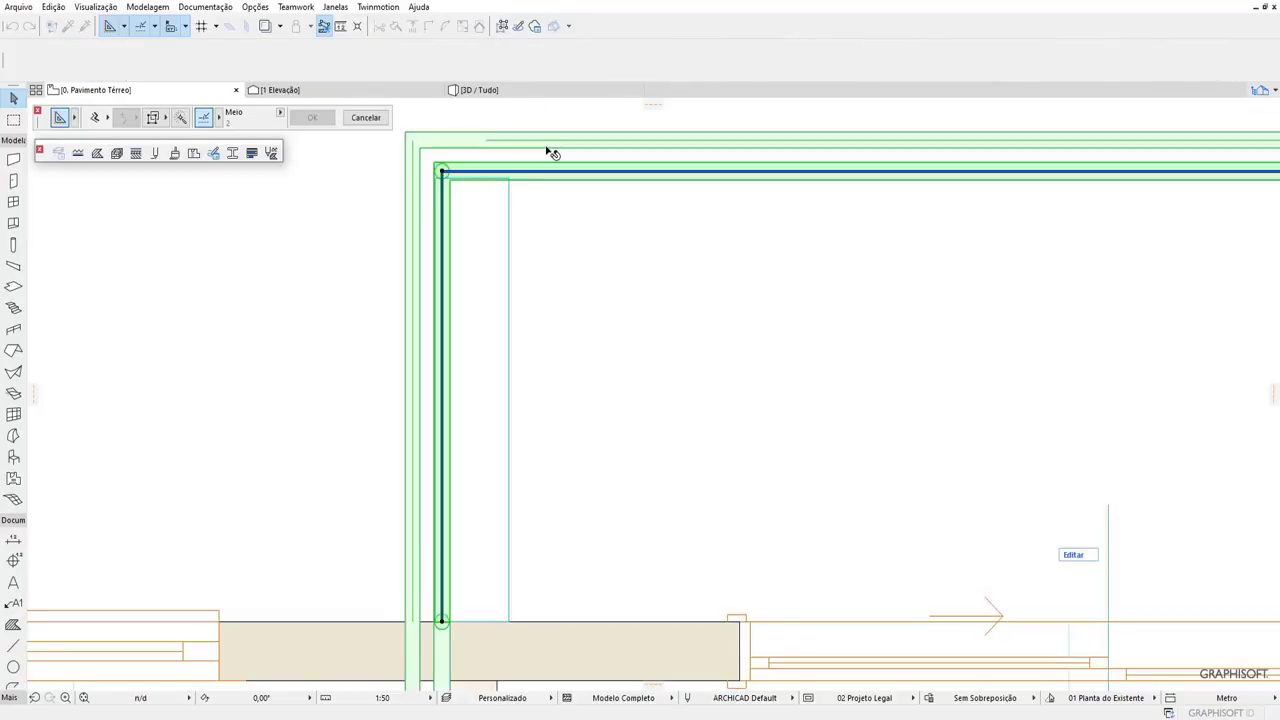
right_click(549, 152)
mouse_move(607, 308)
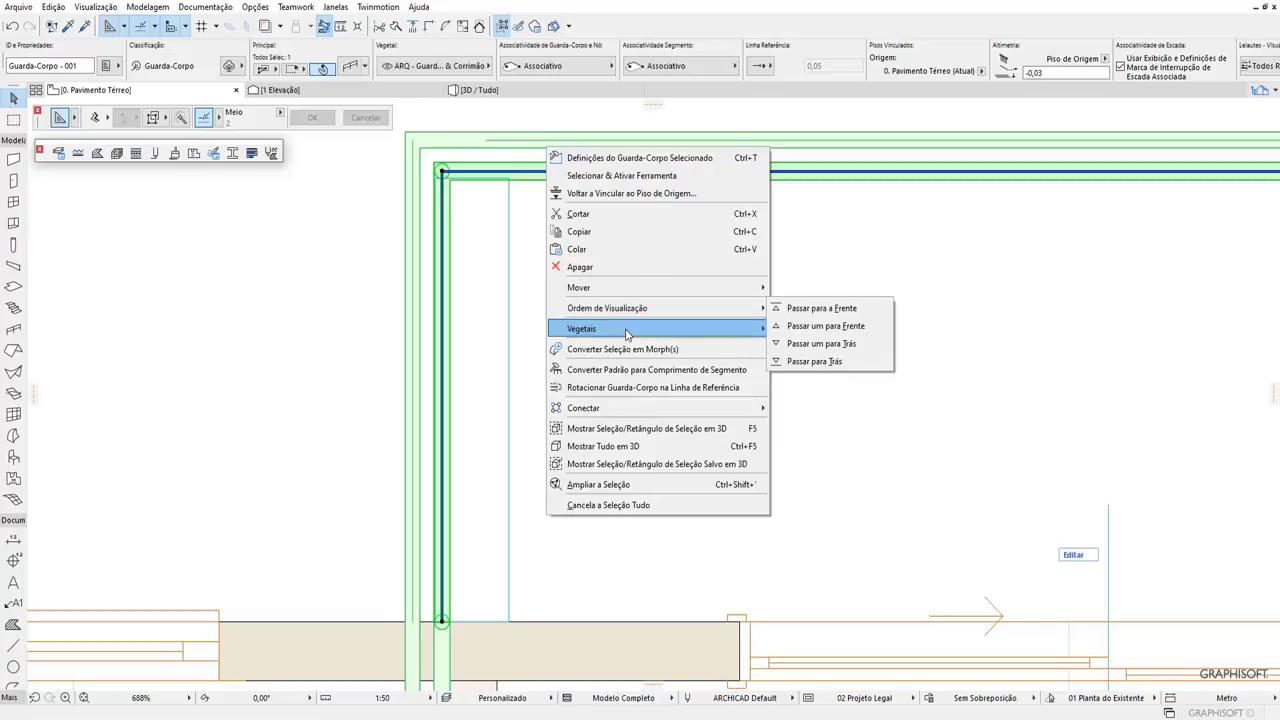
click(811, 345)
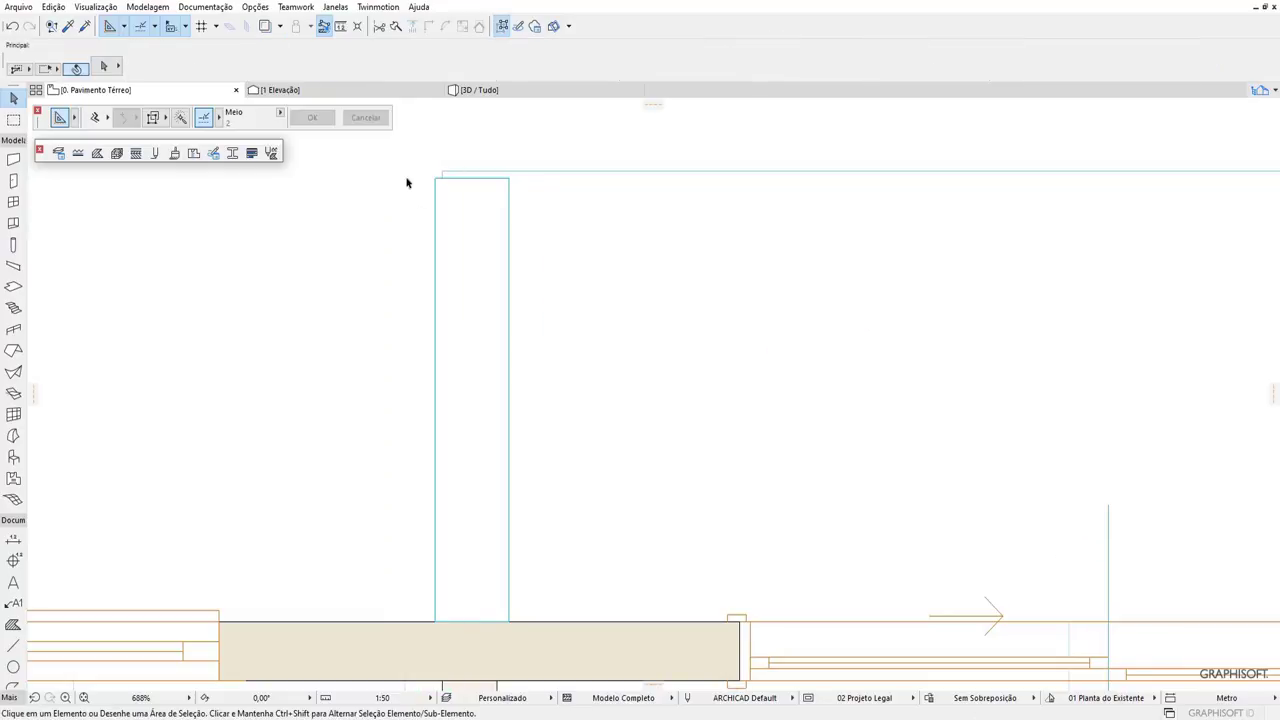
Move the left side beam so it lines up with the slab corner.
scroll(450, 270, down, 2)
click(485, 228)
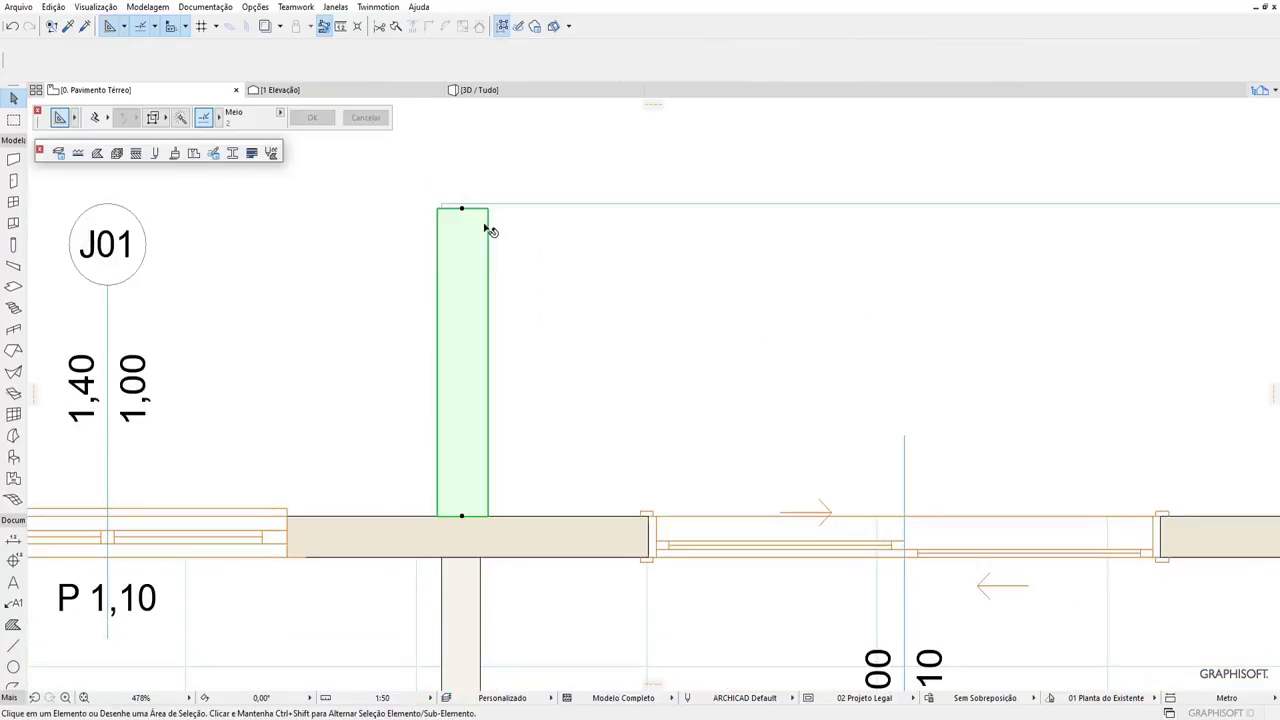
right_click(462, 229)
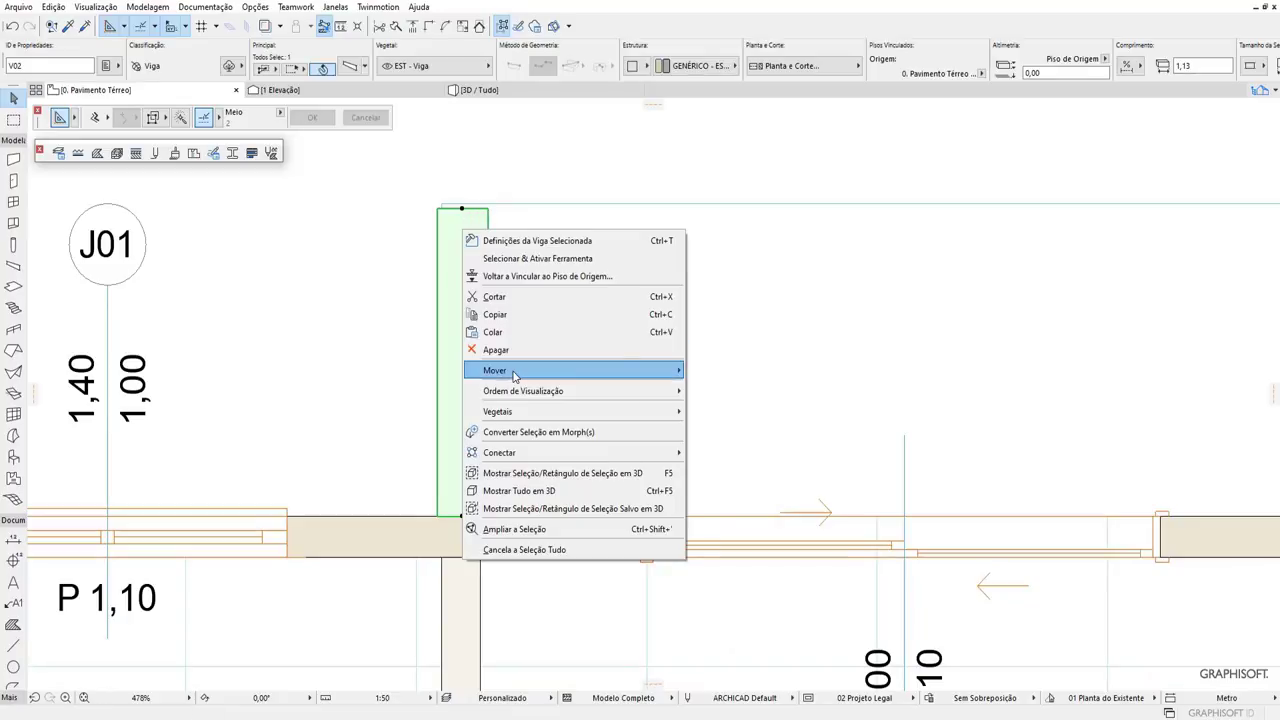
click(780, 331)
scroll(441, 202, up, 2)
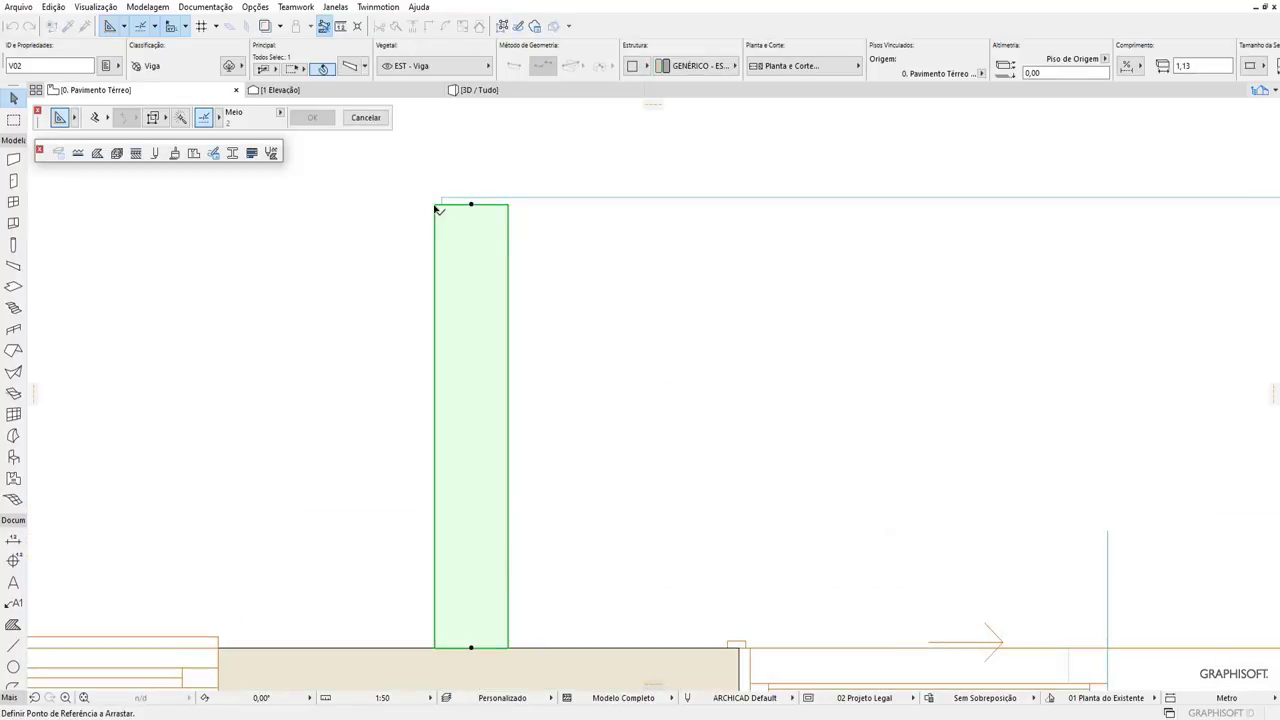
click(437, 208)
click(444, 208)
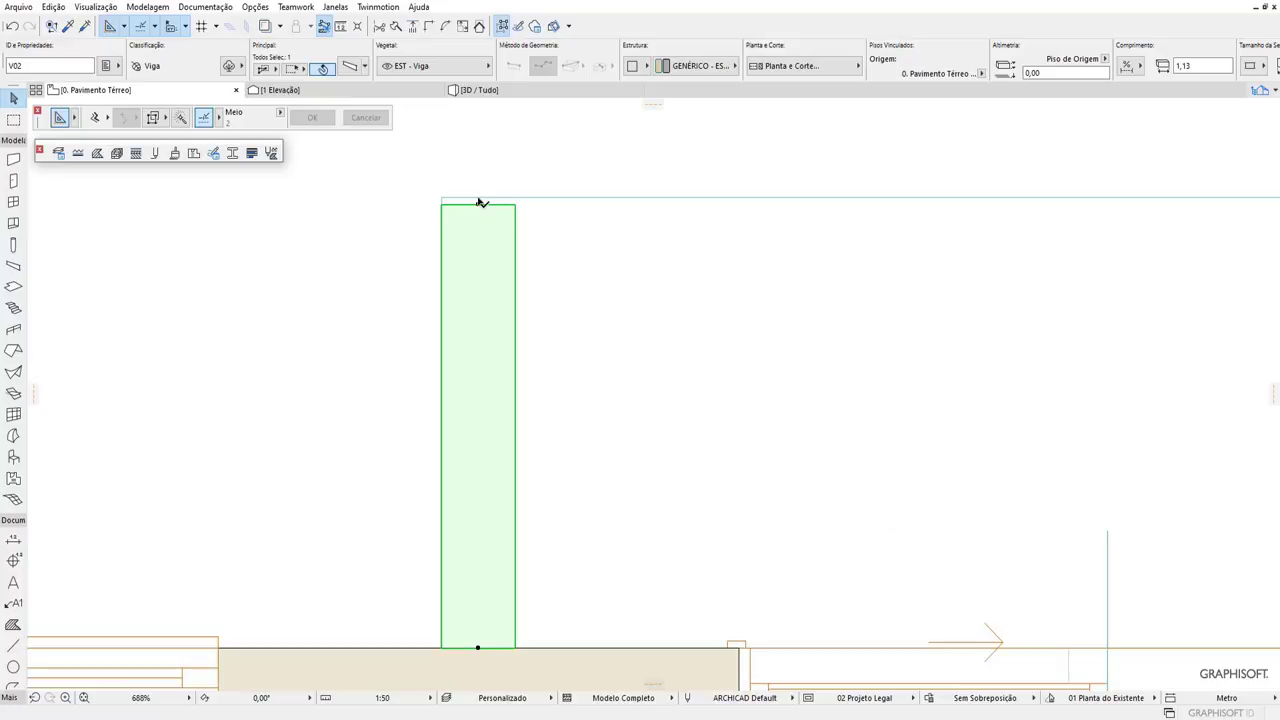
click(479, 203)
key(Escape)
scroll(406, 302, down, 2)
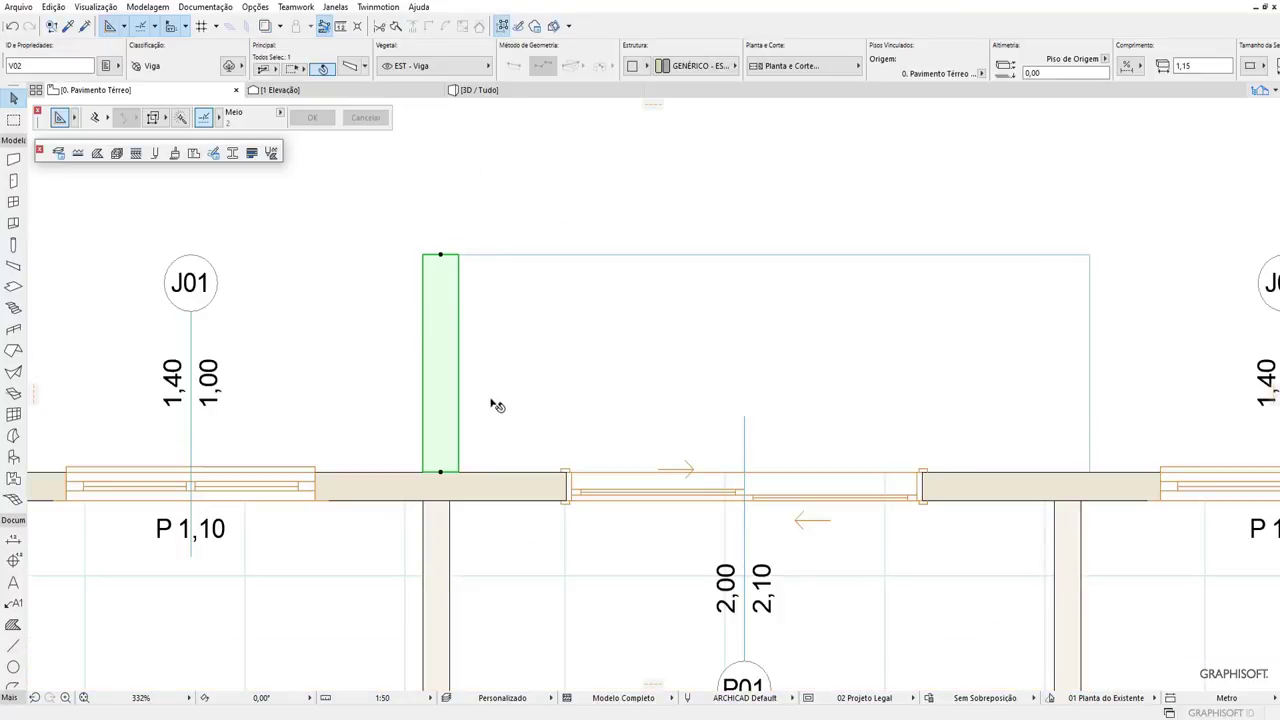
right_click(440, 256)
key(Escape)
key(Escape)
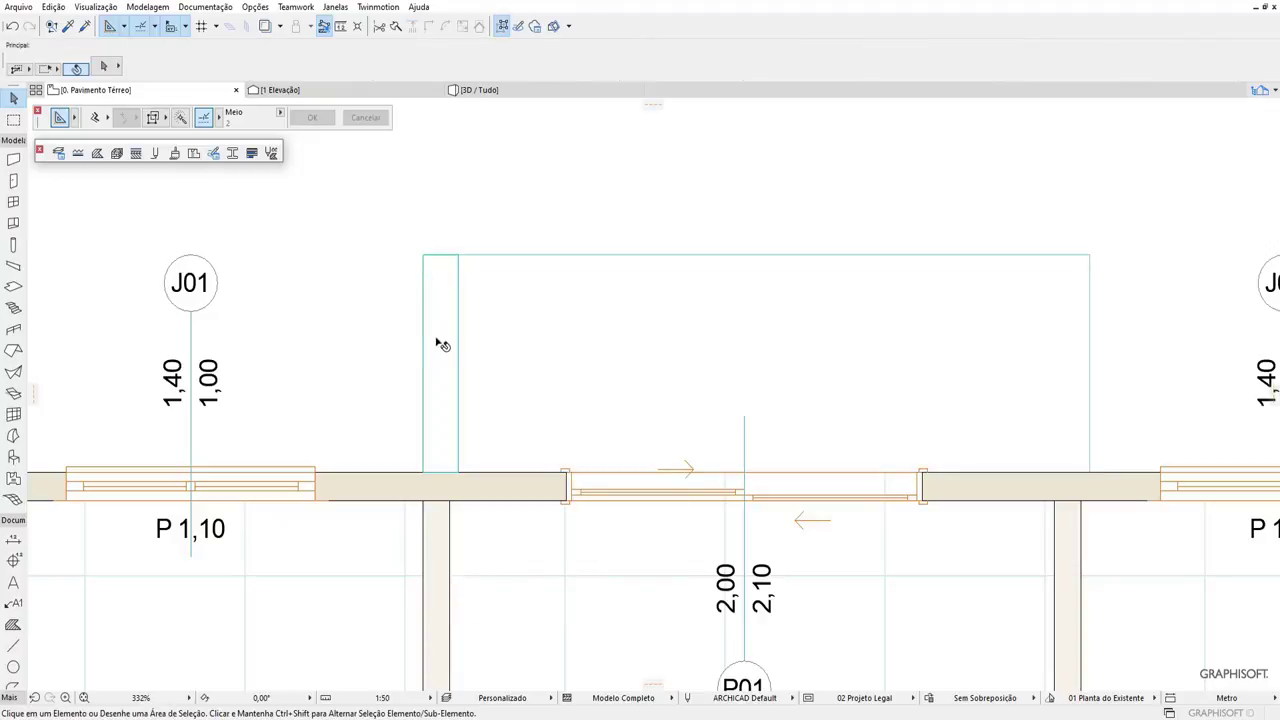
Drag a copy of the side beam to the slab's right edge.
click(440, 344)
right_click(437, 340)
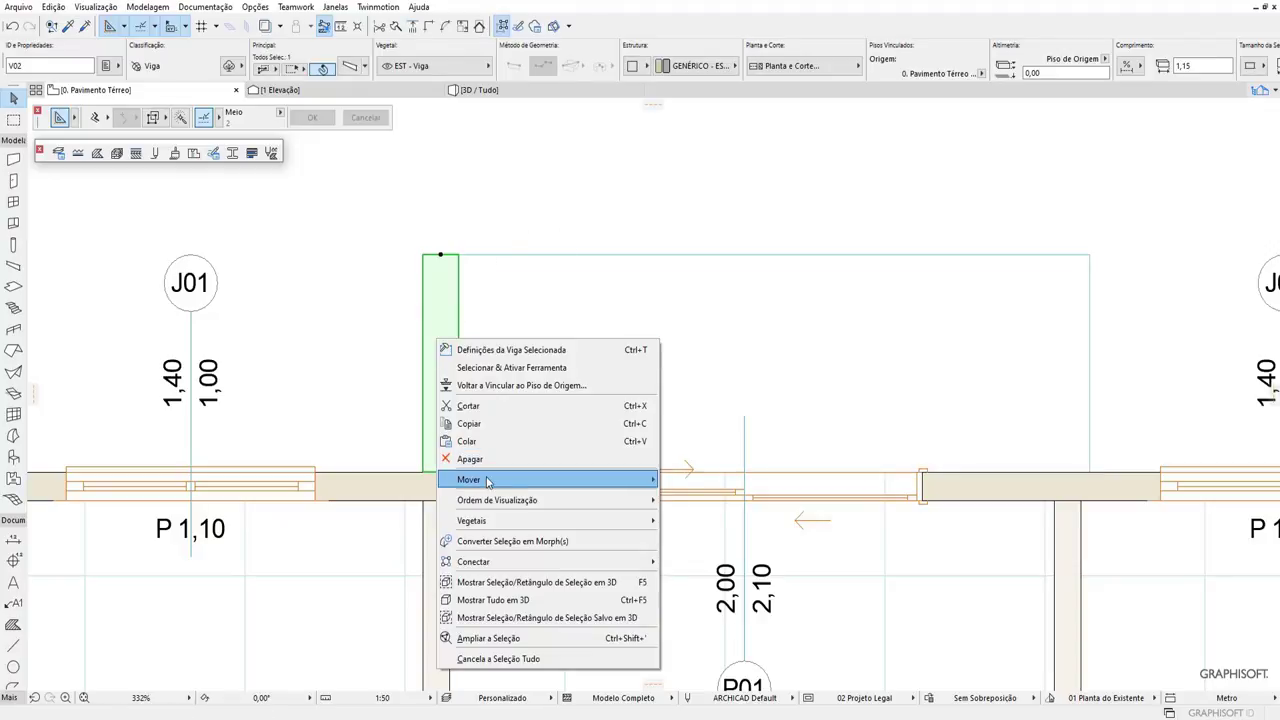
mouse_move(548, 480)
click(714, 560)
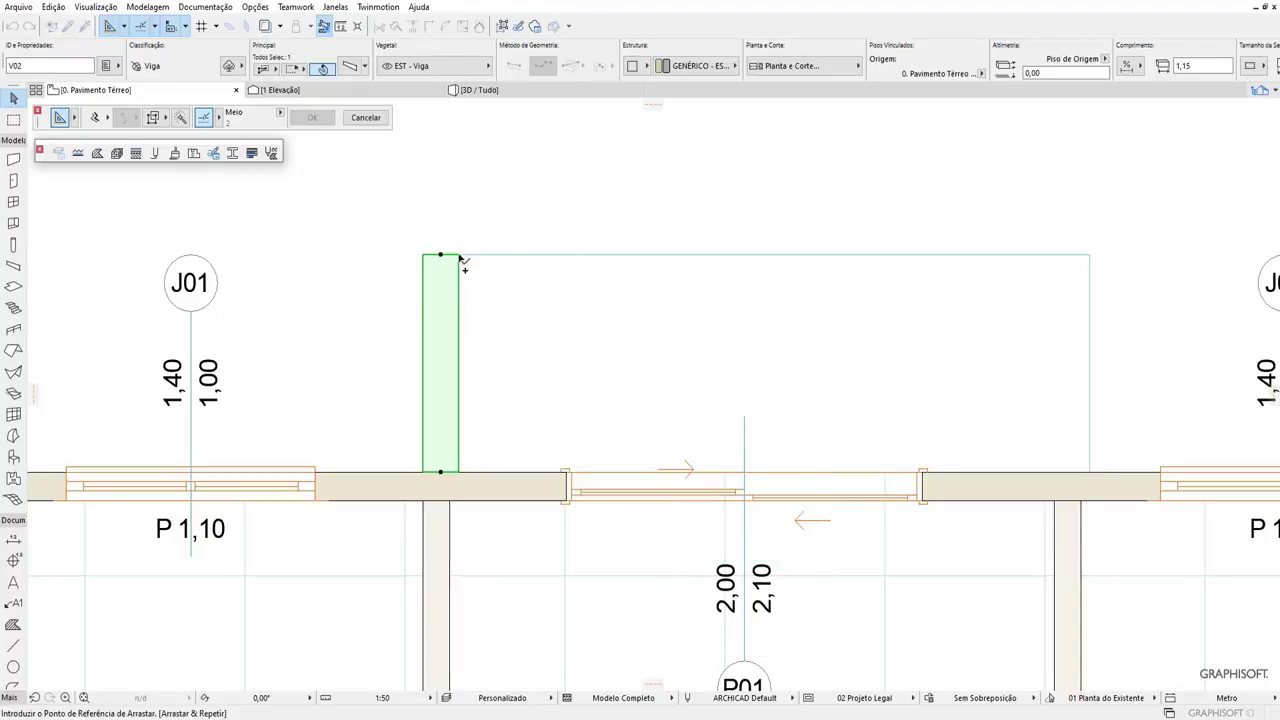
click(459, 255)
click(1090, 255)
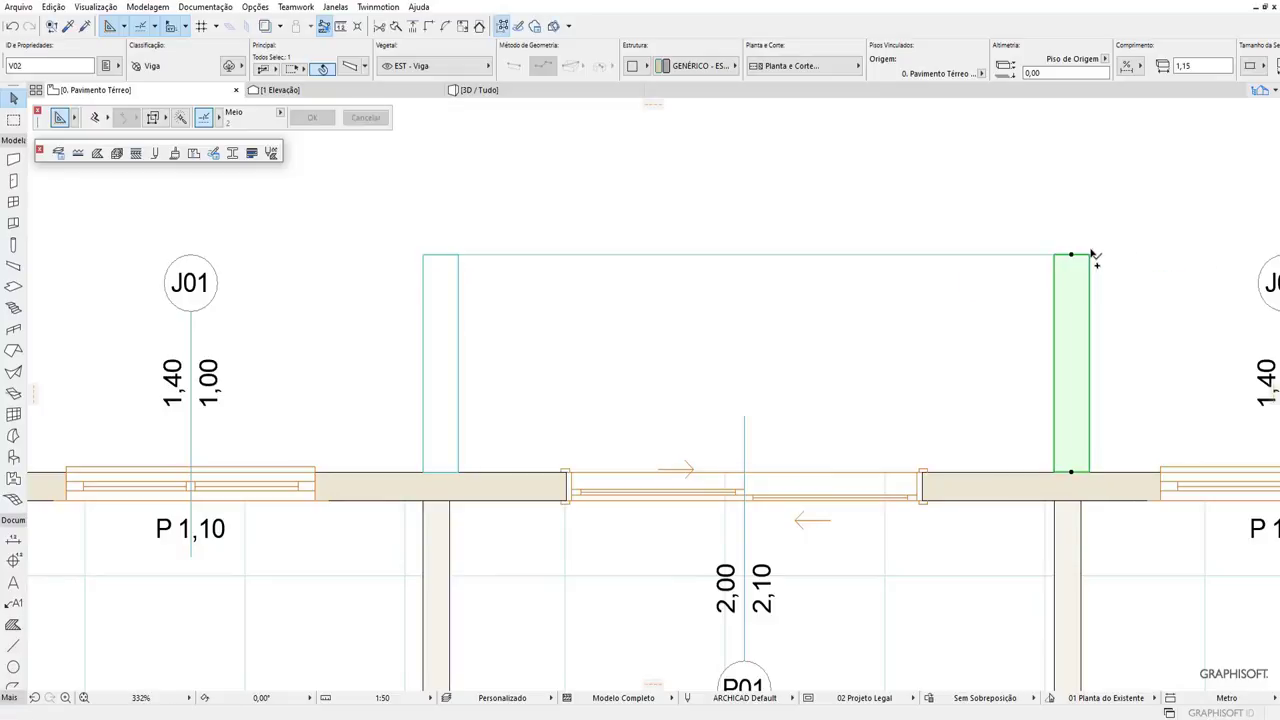
click(457, 297)
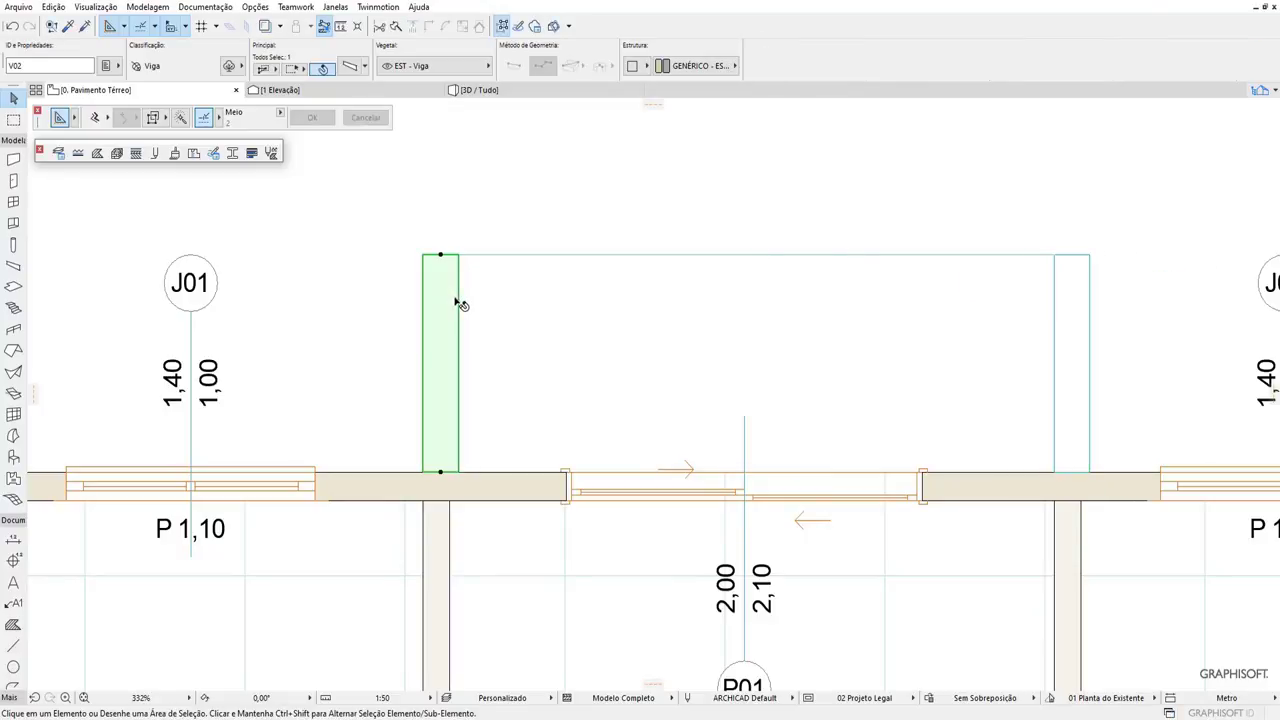
right_click(456, 298)
mouse_move(565, 439)
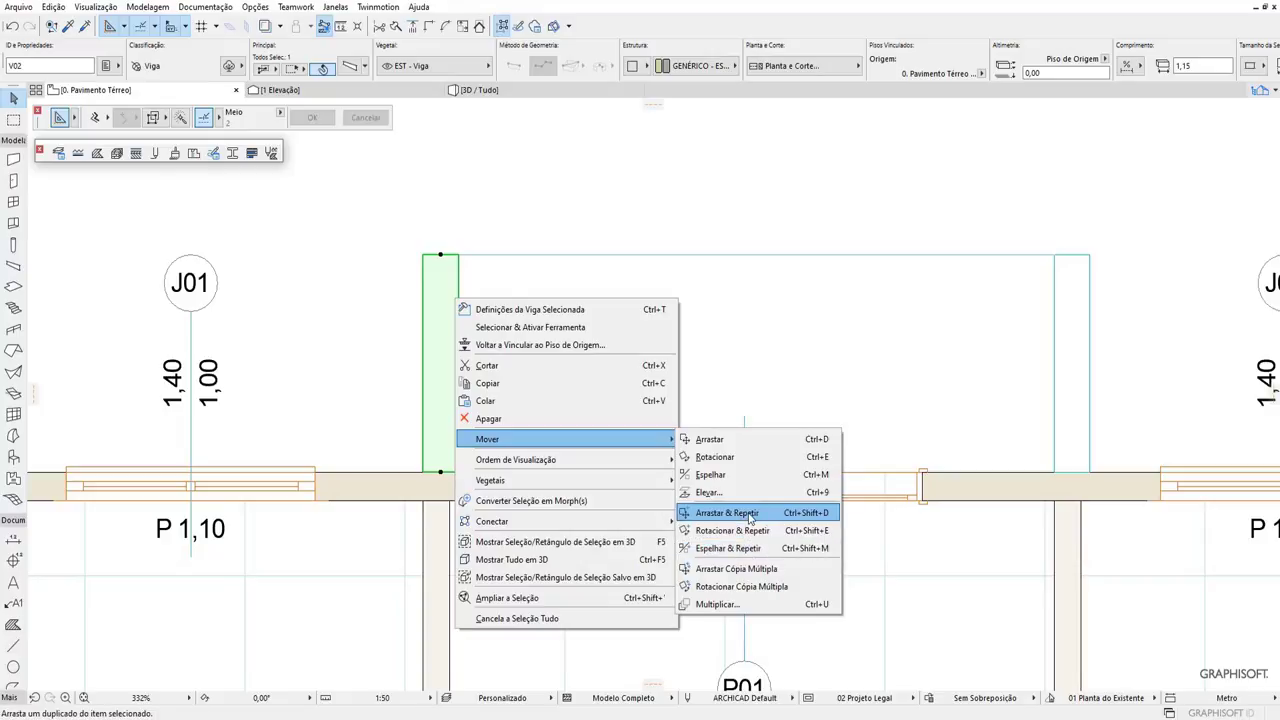
Place another beam copy near the slab's middle and rotate it horizontal.
click(750, 515)
click(442, 302)
click(635, 206)
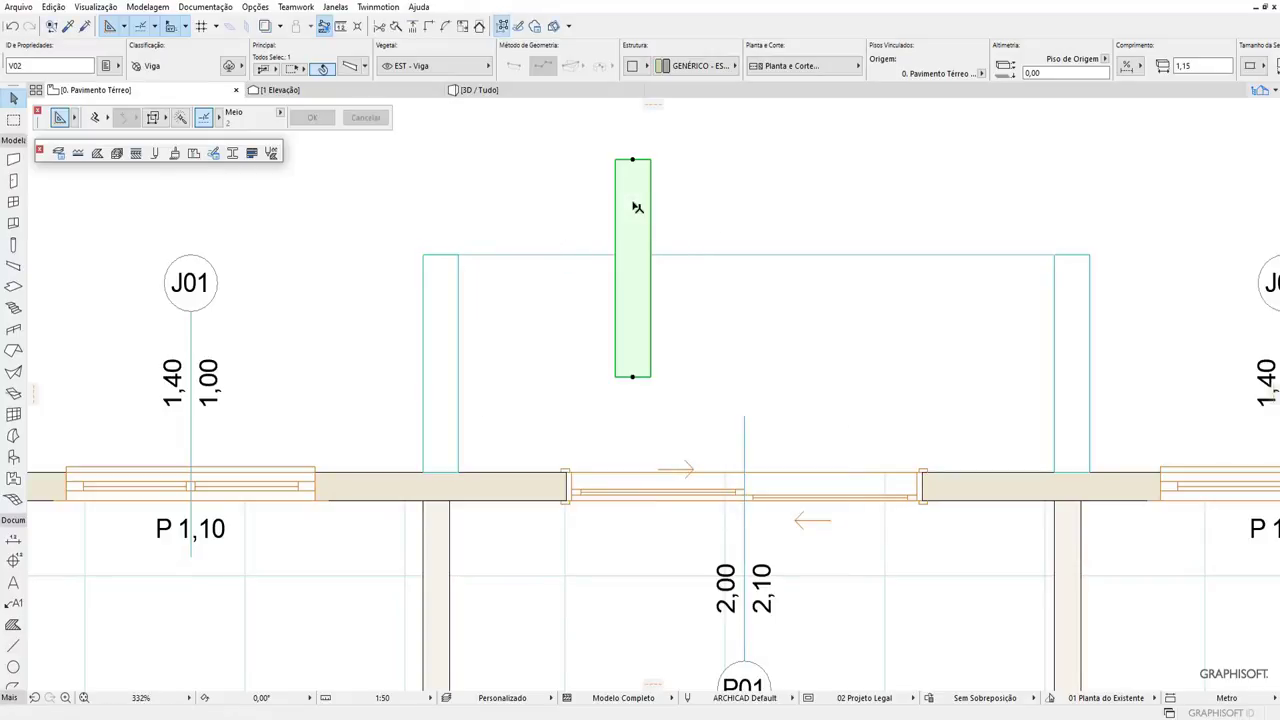
right_click(635, 206)
mouse_move(665, 343)
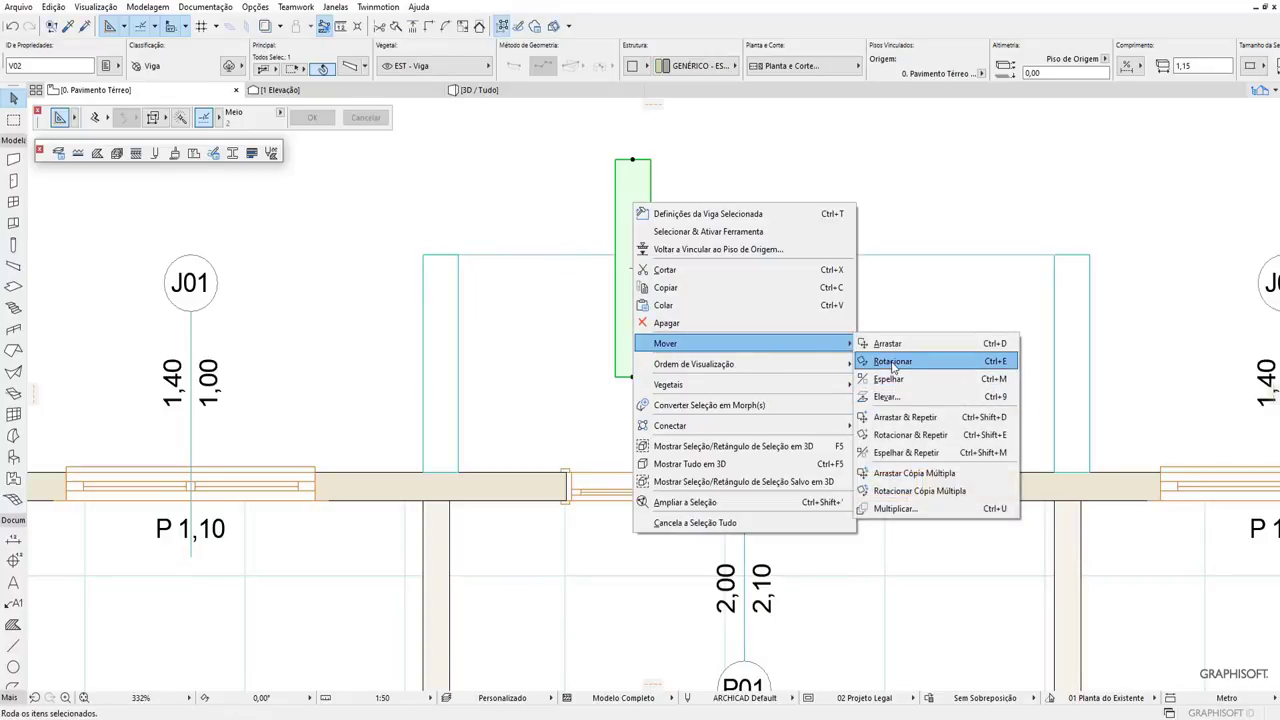
click(892, 360)
click(632, 215)
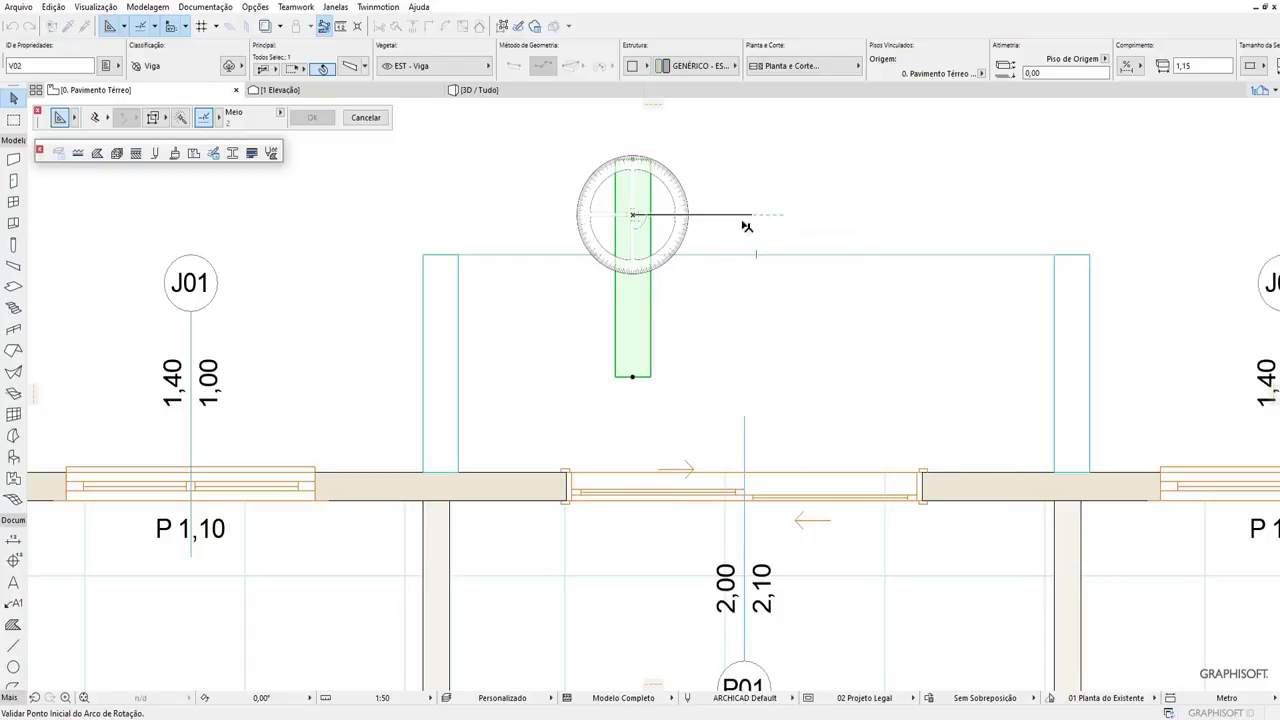
click(752, 214)
click(634, 382)
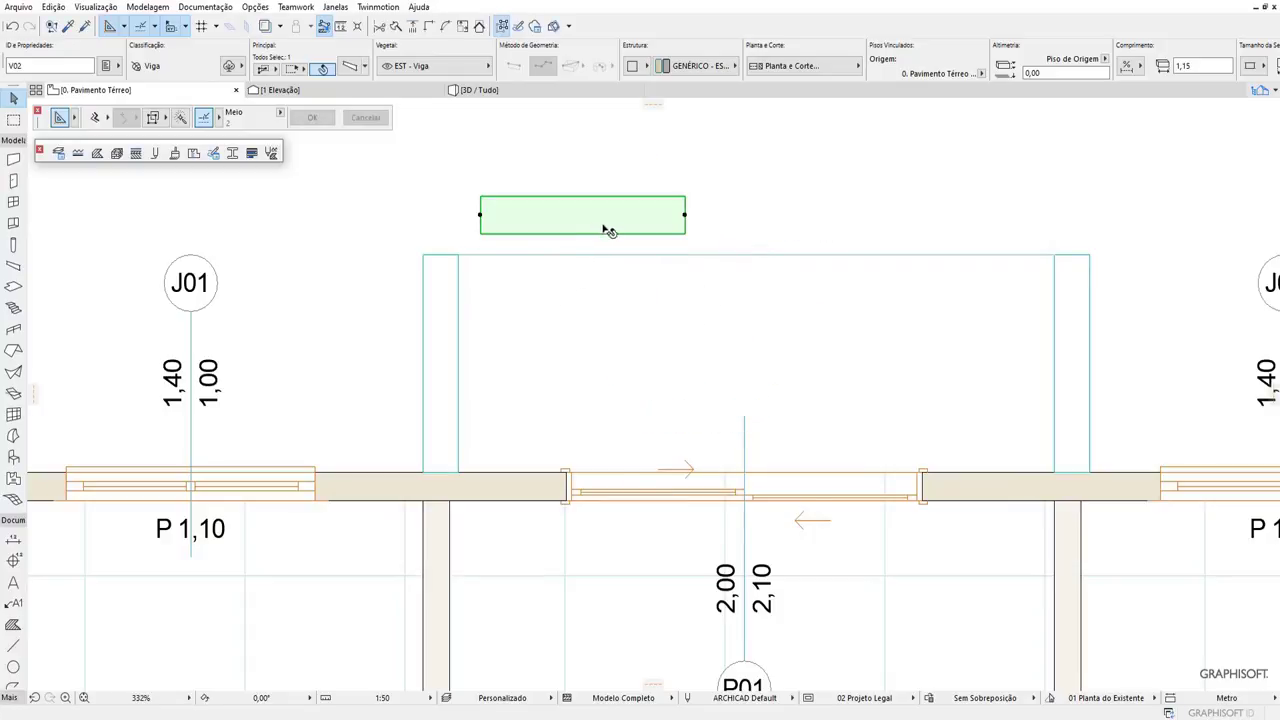
Move the horizontal beam to the top-left corner and stretch it 3,75 to the right edge.
right_click(606, 230)
click(870, 365)
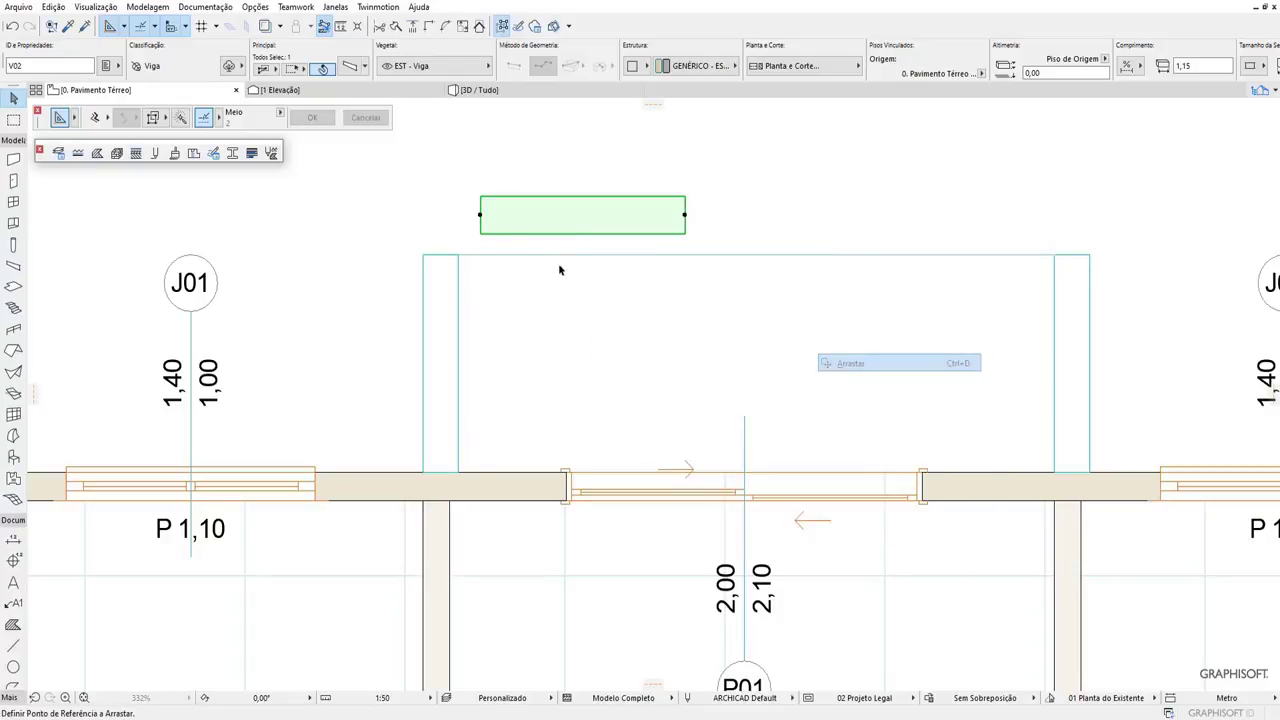
click(481, 198)
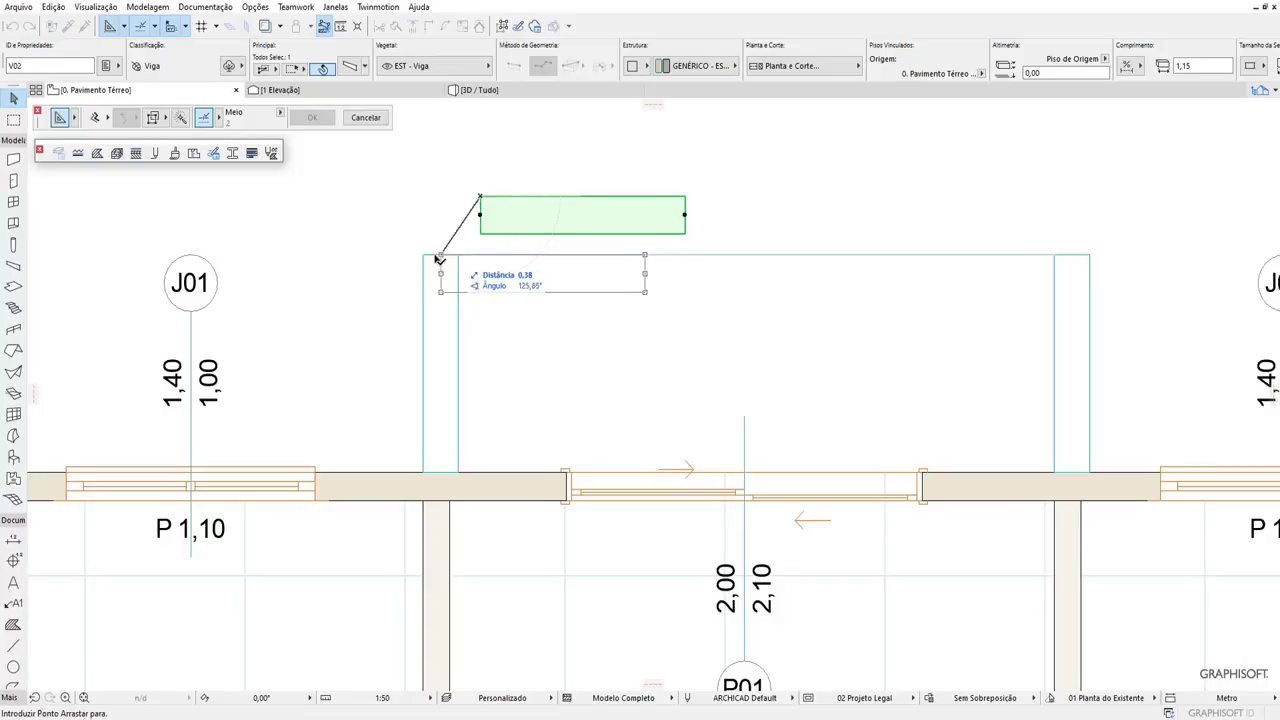
click(423, 256)
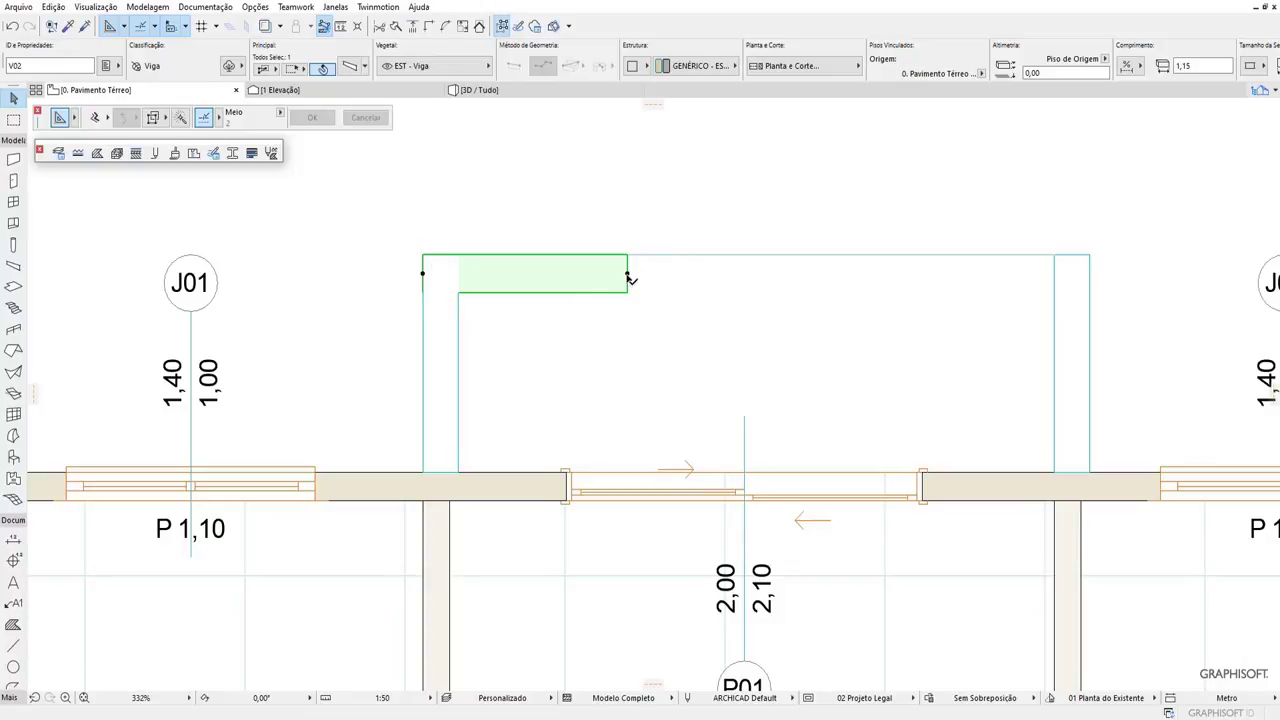
click(628, 274)
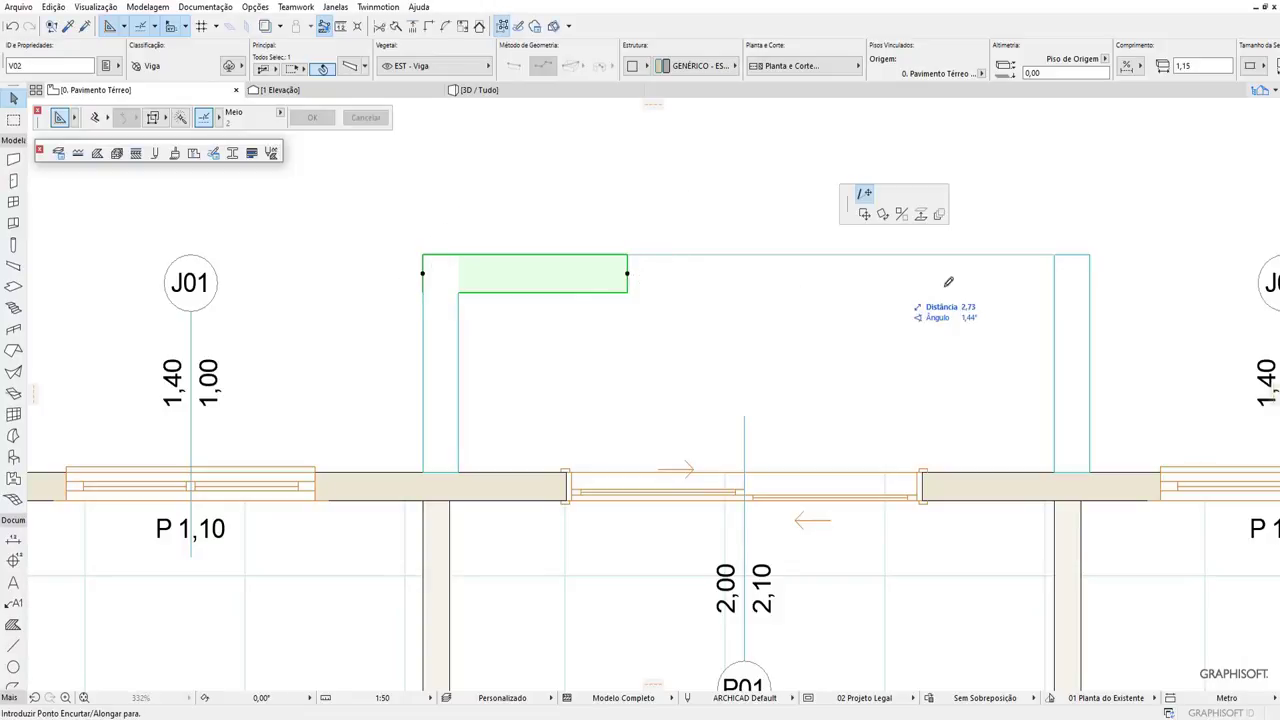
click(1090, 273)
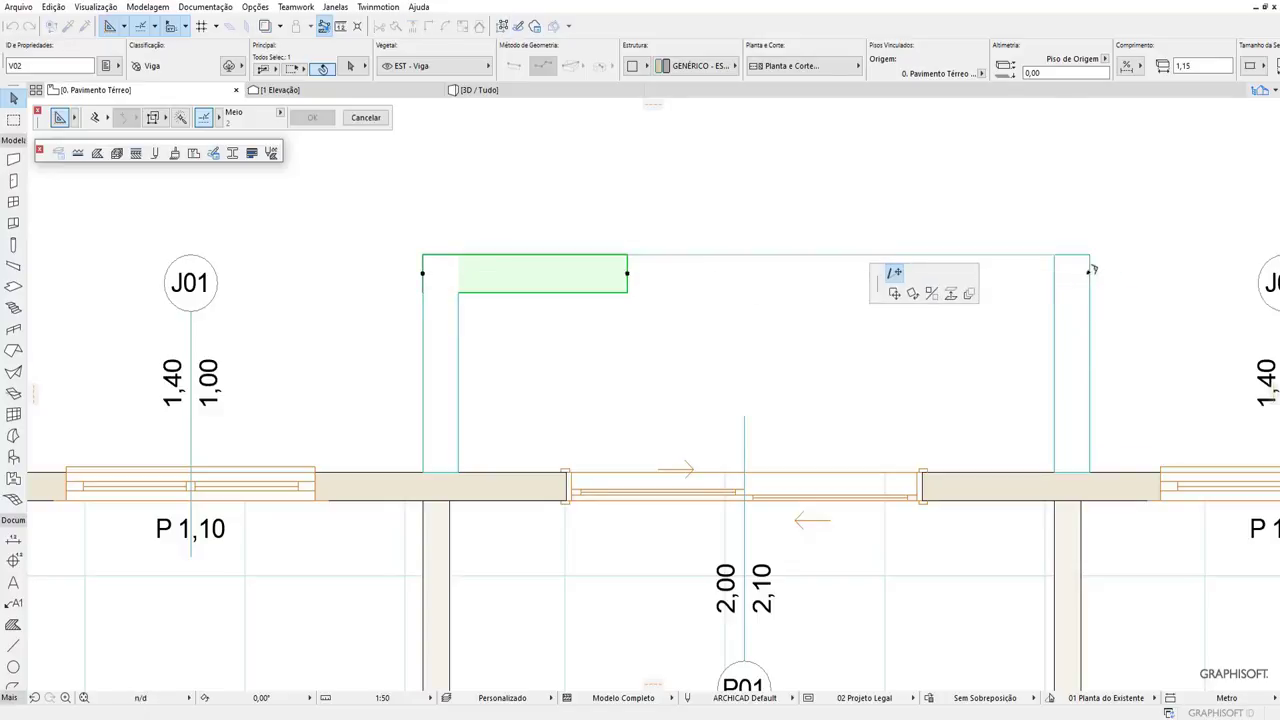
shift+click(455, 343)
Cancel the Bolear/Chanfrar fillet dialog, leaving the right and top beams unrounded, then deselect them.
click(445, 25)
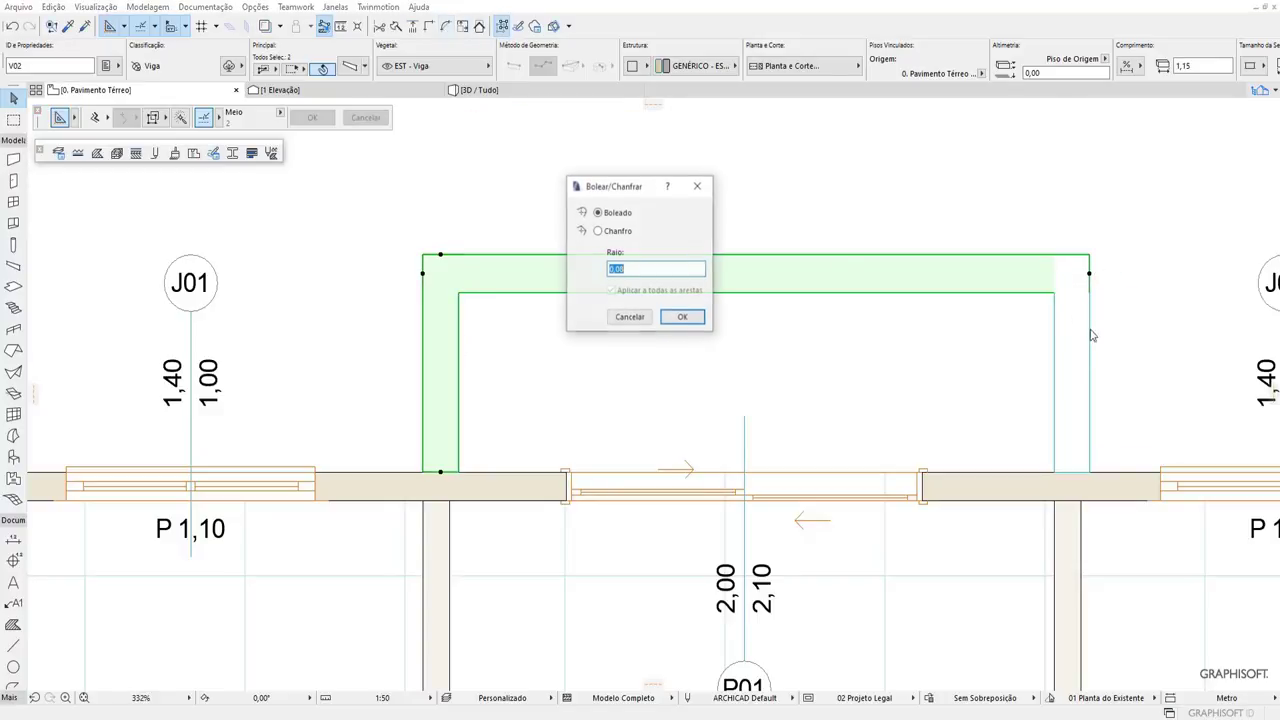
click(634, 319)
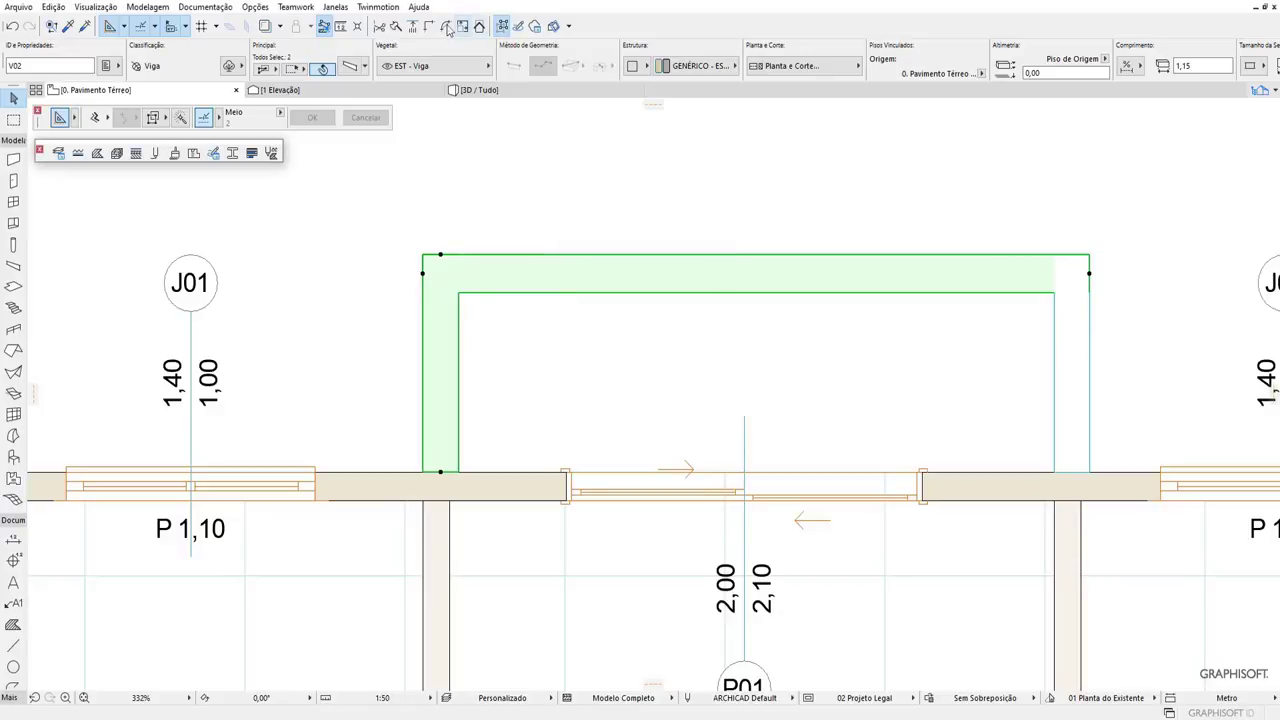
click(1055, 362)
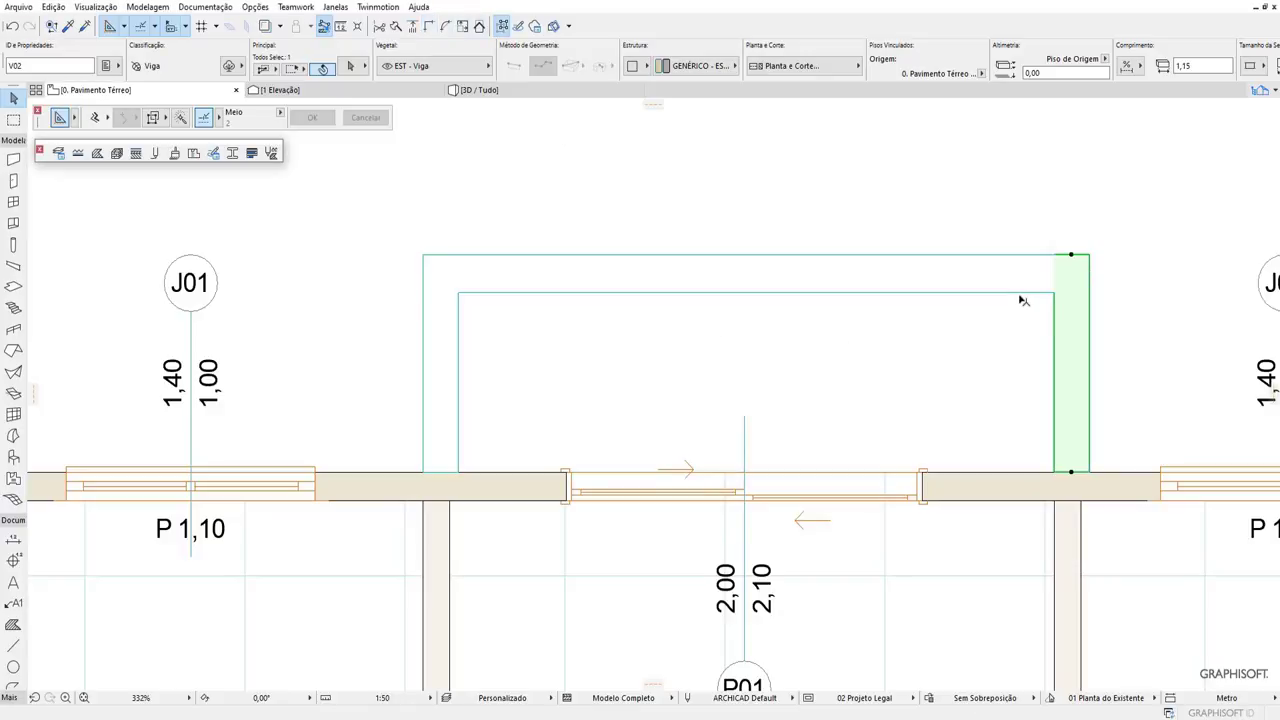
shift+click(765, 273)
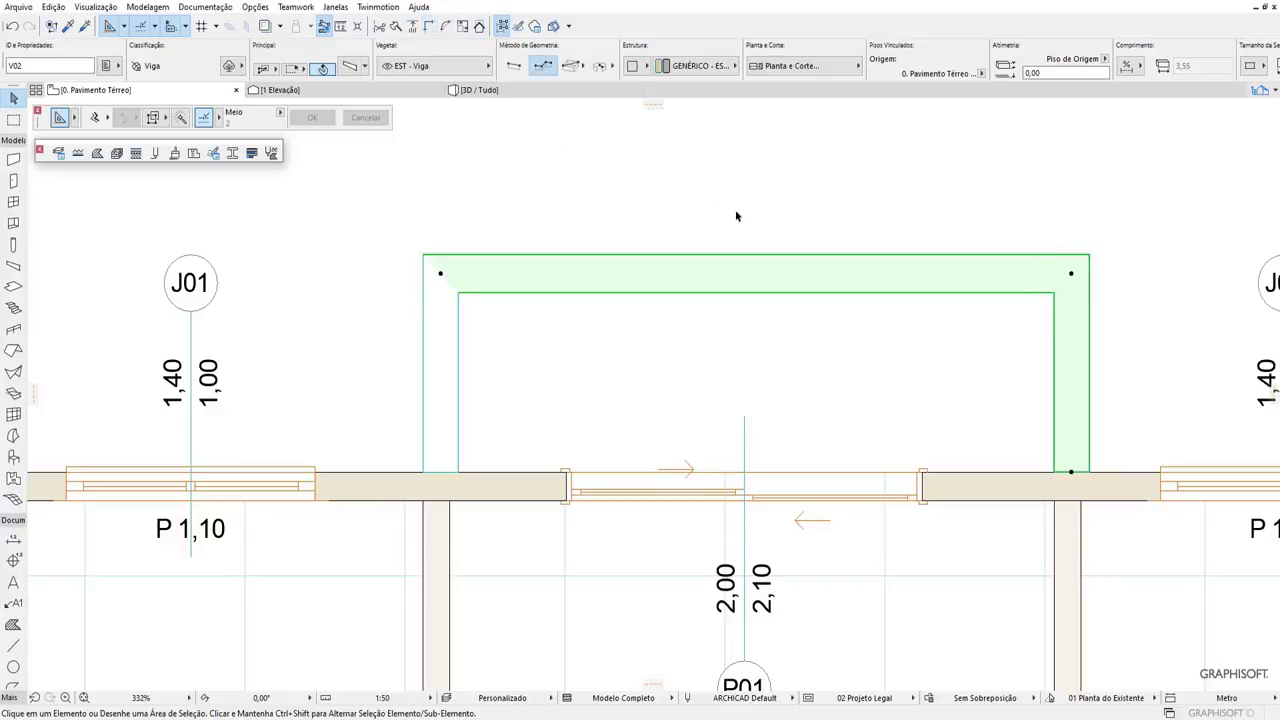
click(472, 314)
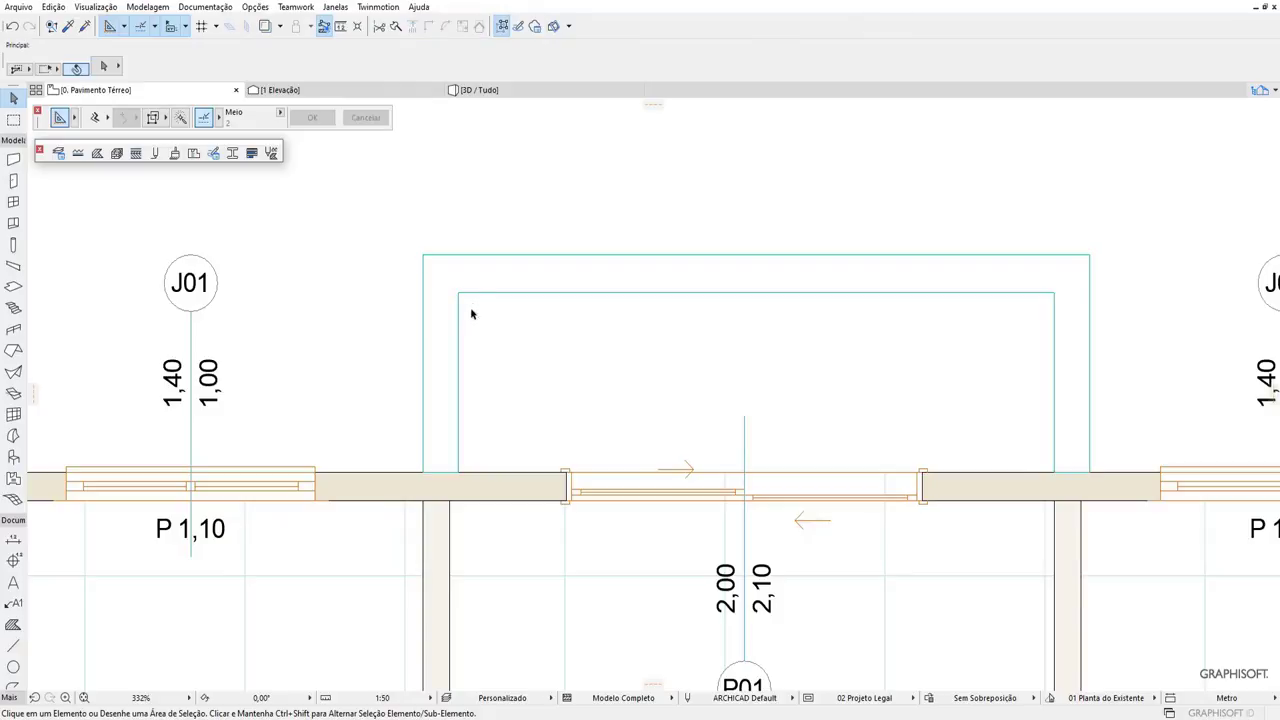
click(558, 90)
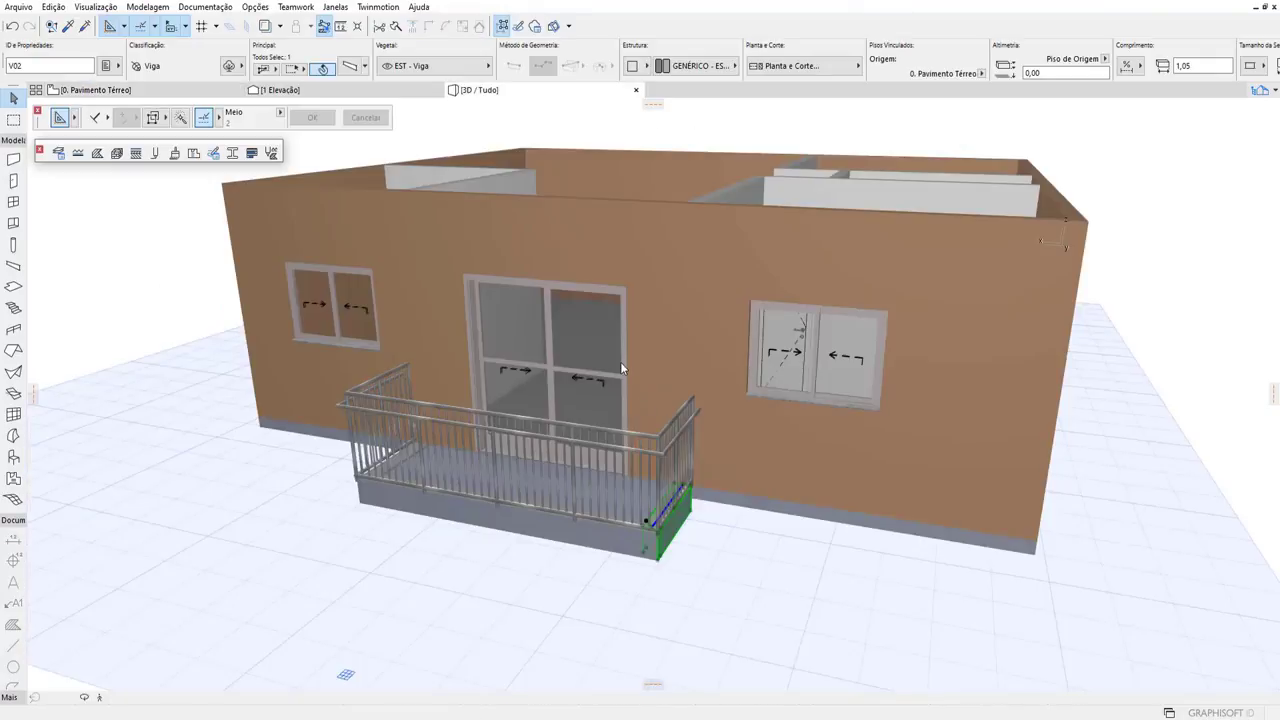
click(666, 576)
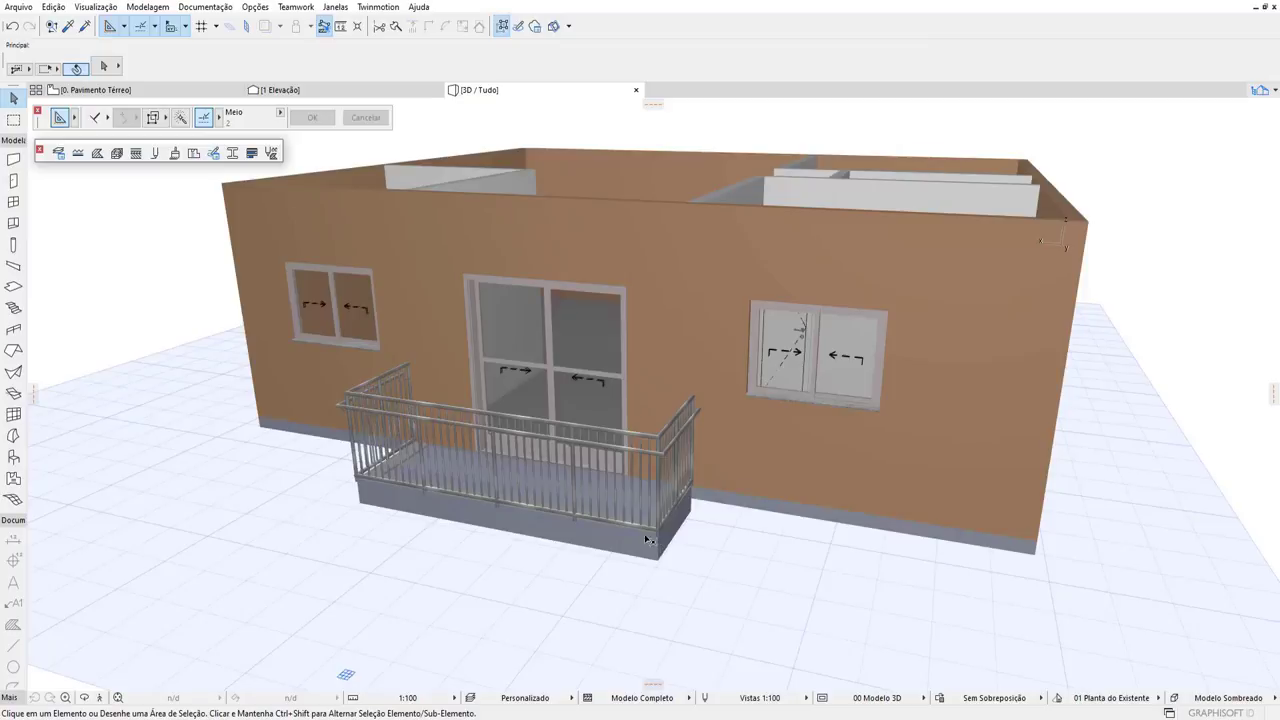
mouse_move(646, 540)
shift+middle_down()
mouse_move(916, 402)
mouse_move(309, 441)
mouse_move(697, 330)
shift+middle_up()
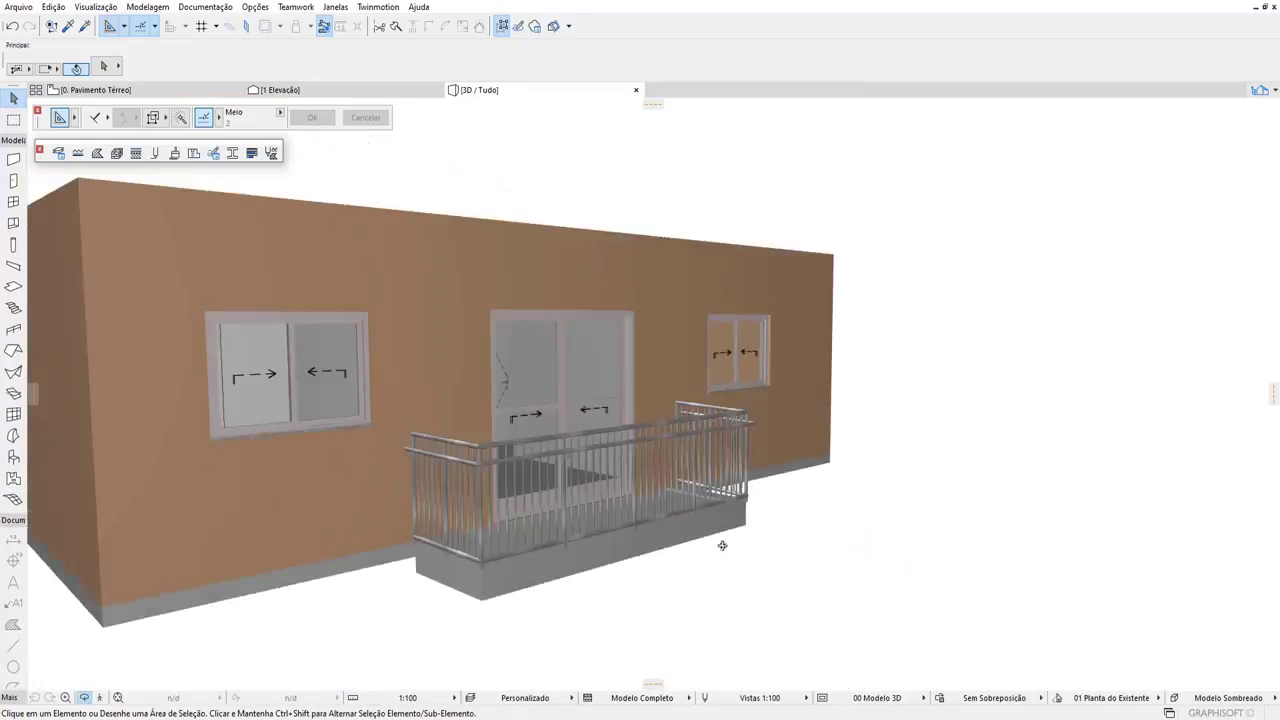
shift+middle_drag(697, 330, 723, 543)
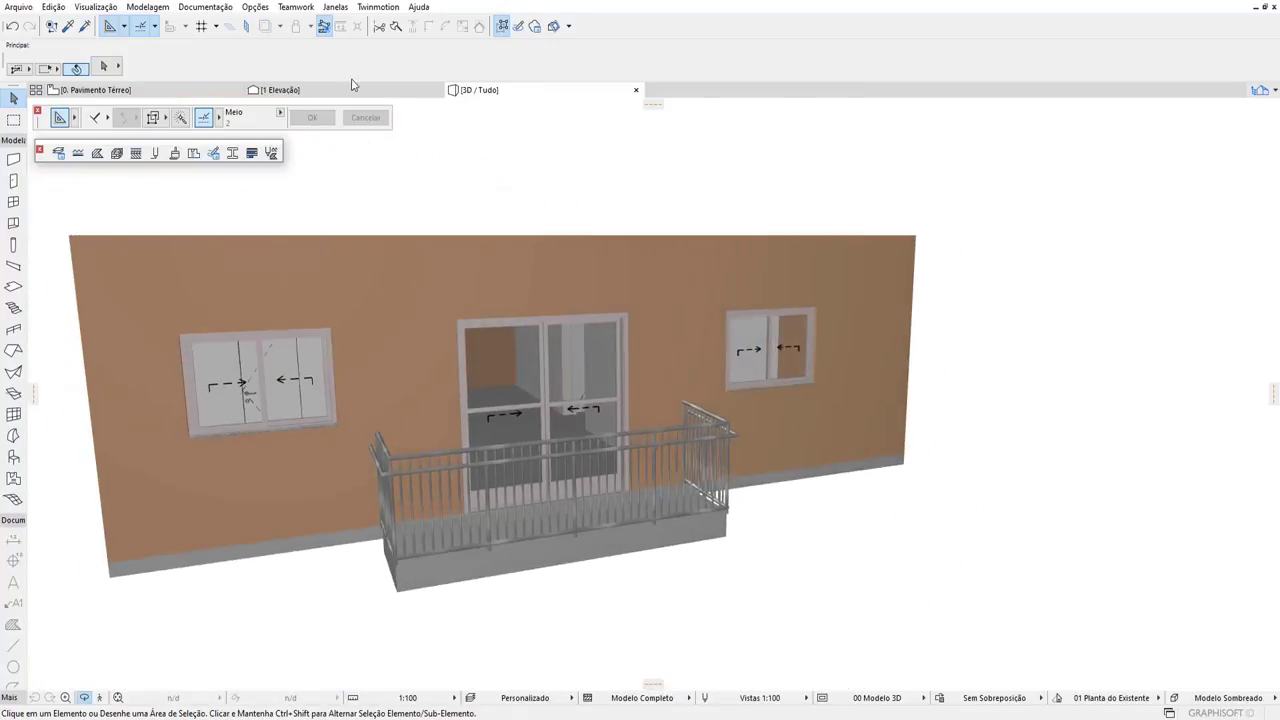
click(173, 86)
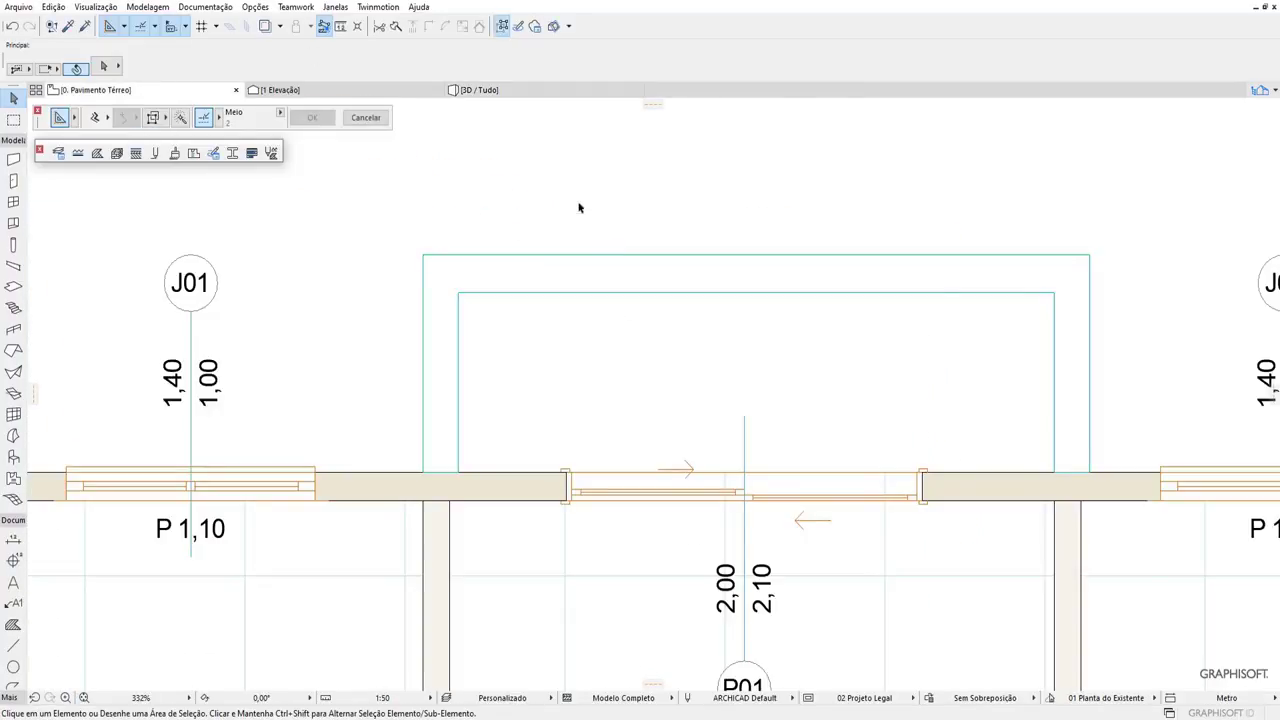
Apply the 02 Projeto Legal - Planta view set to the ground floor plan.
scroll(578, 207, down, 3)
scroll(578, 207, down, 2)
click(510, 698)
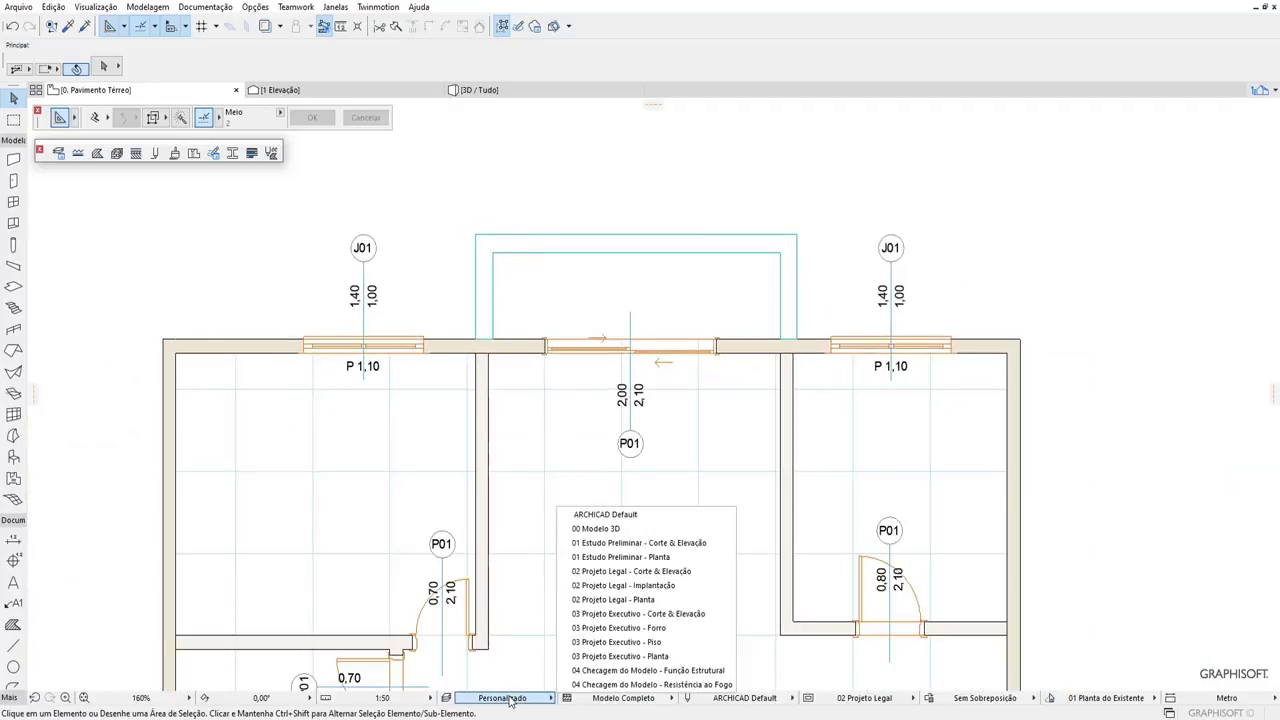
click(609, 600)
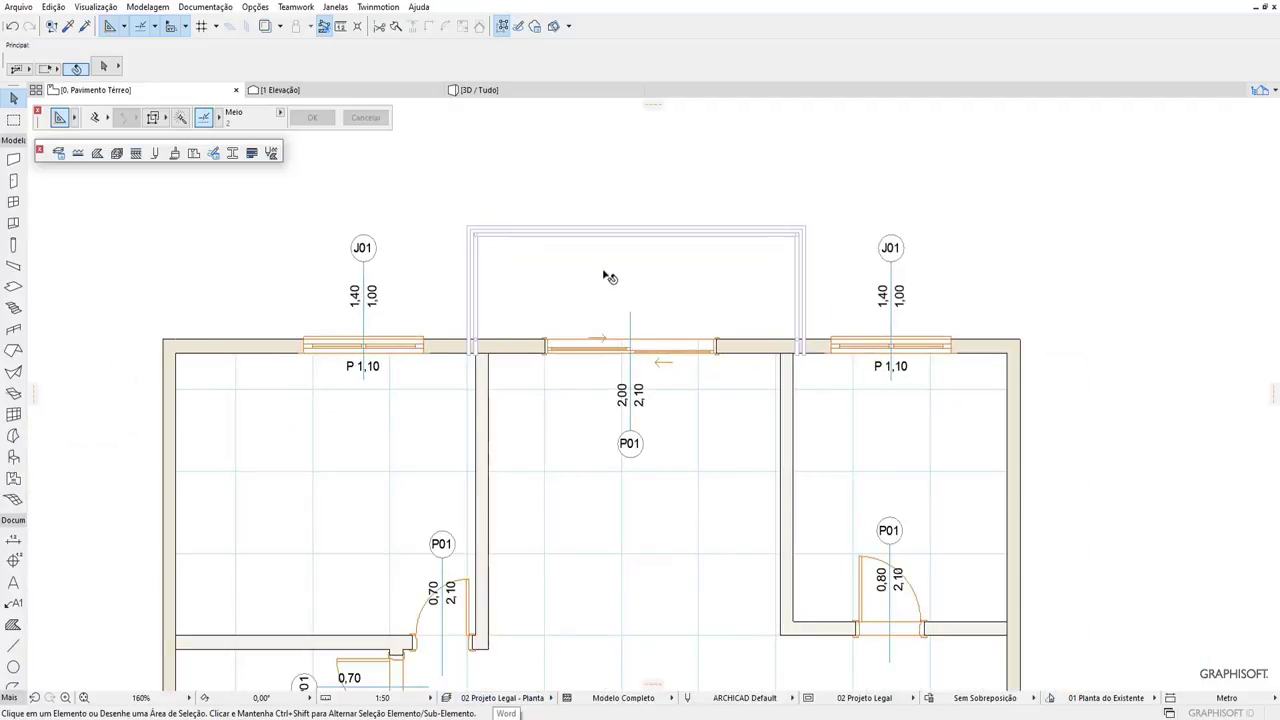
Check the balcony slab and beams in 3D from below and front, then return to plan.
click(552, 90)
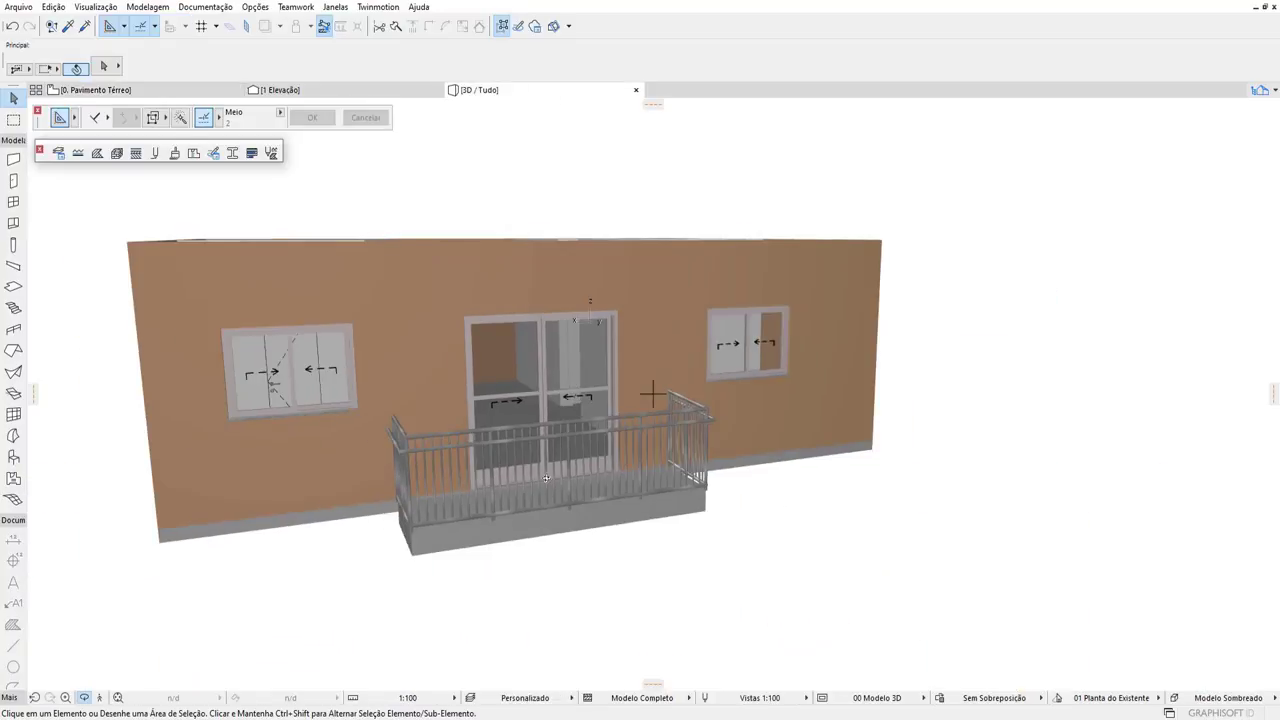
click(96, 90)
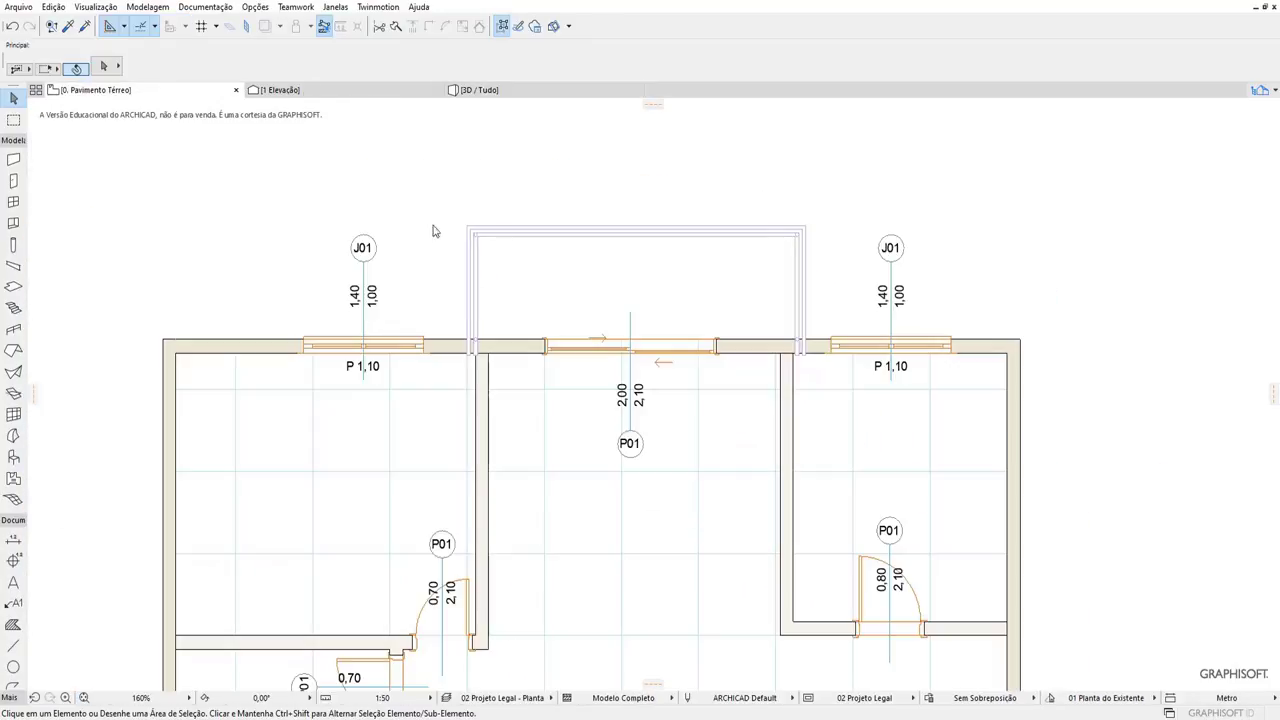
click(536, 231)
click(537, 279)
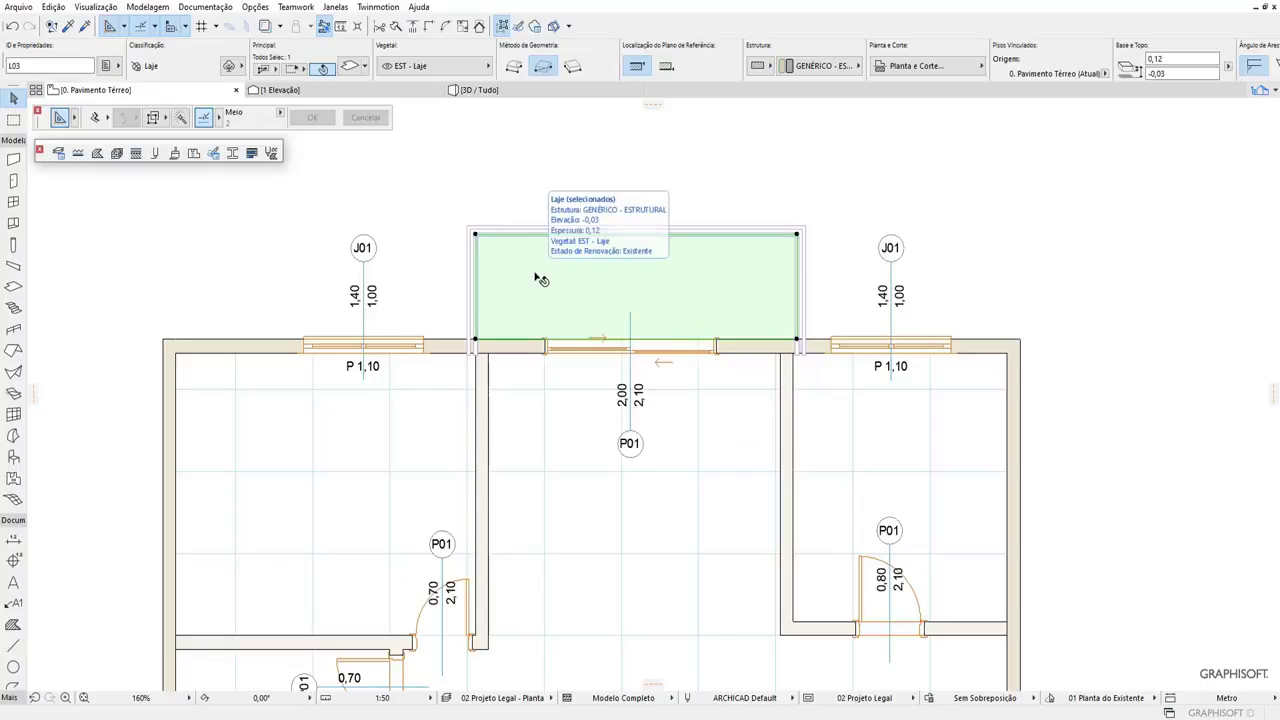
key(F3)
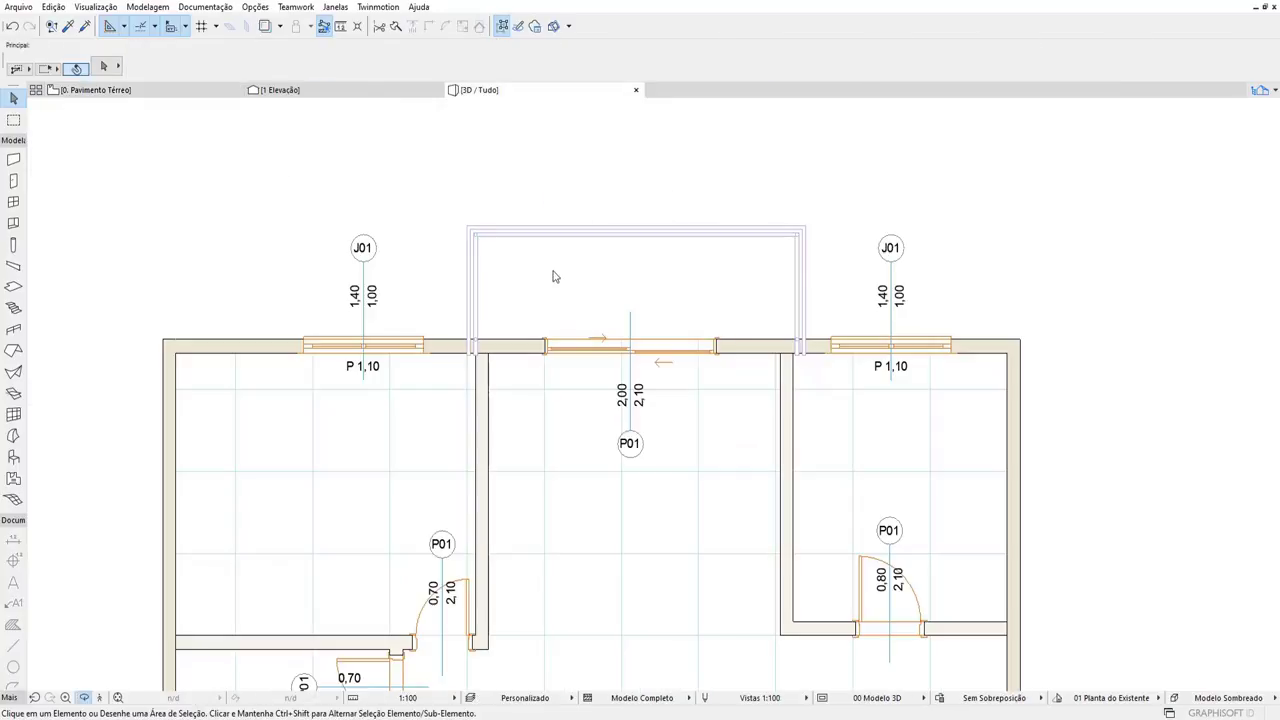
shift+middle_drag(532, 572, 474, 293)
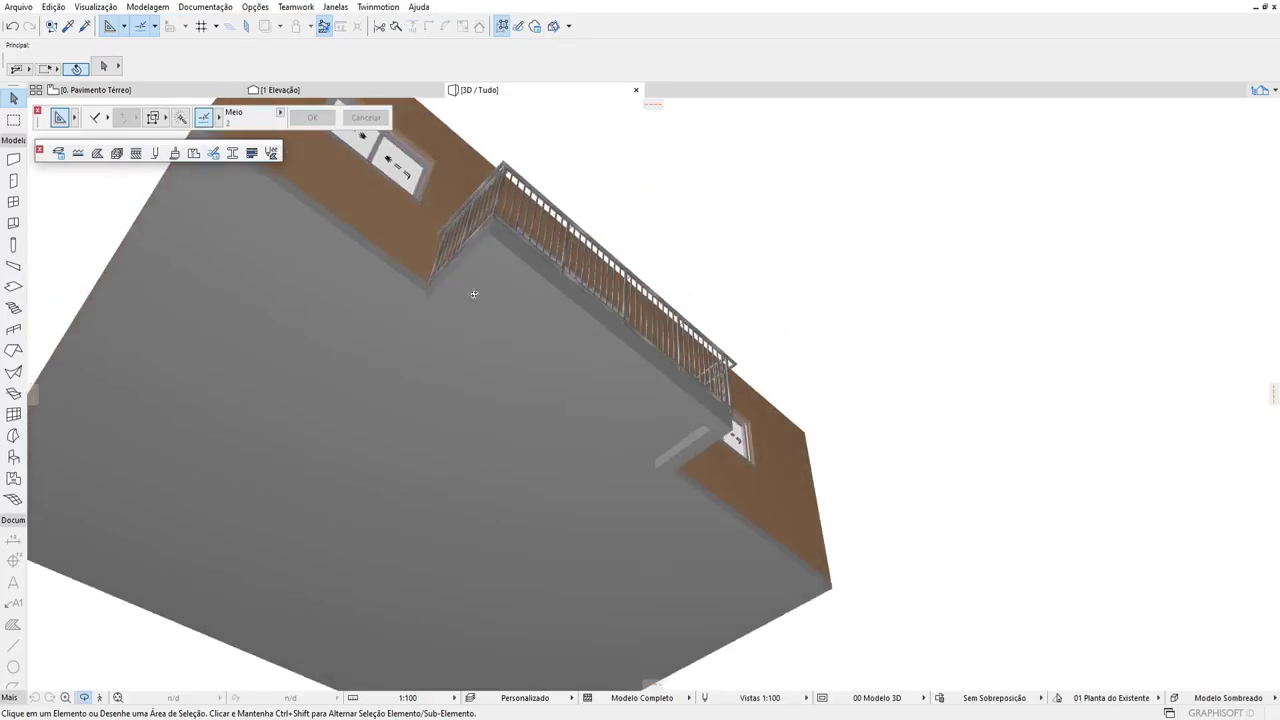
shift+middle_drag(727, 399, 680, 537)
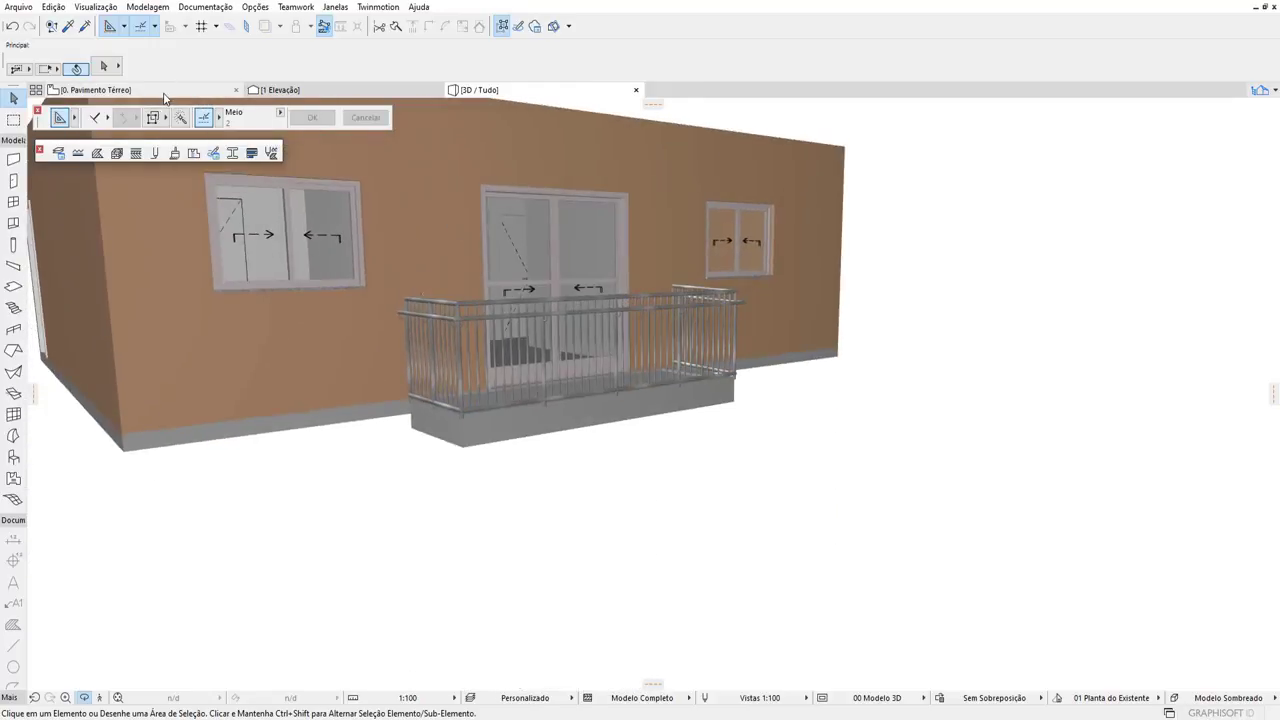
key(F2)
scroll(548, 252, down, 4)
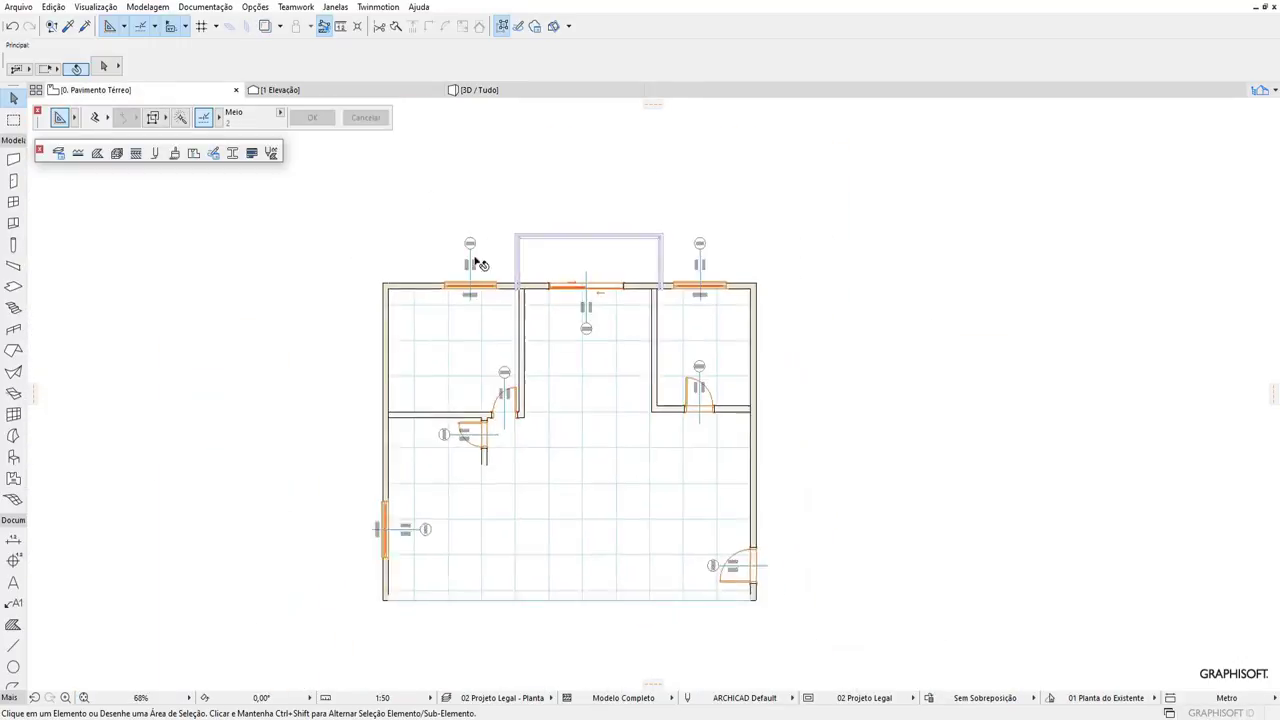
click(13, 456)
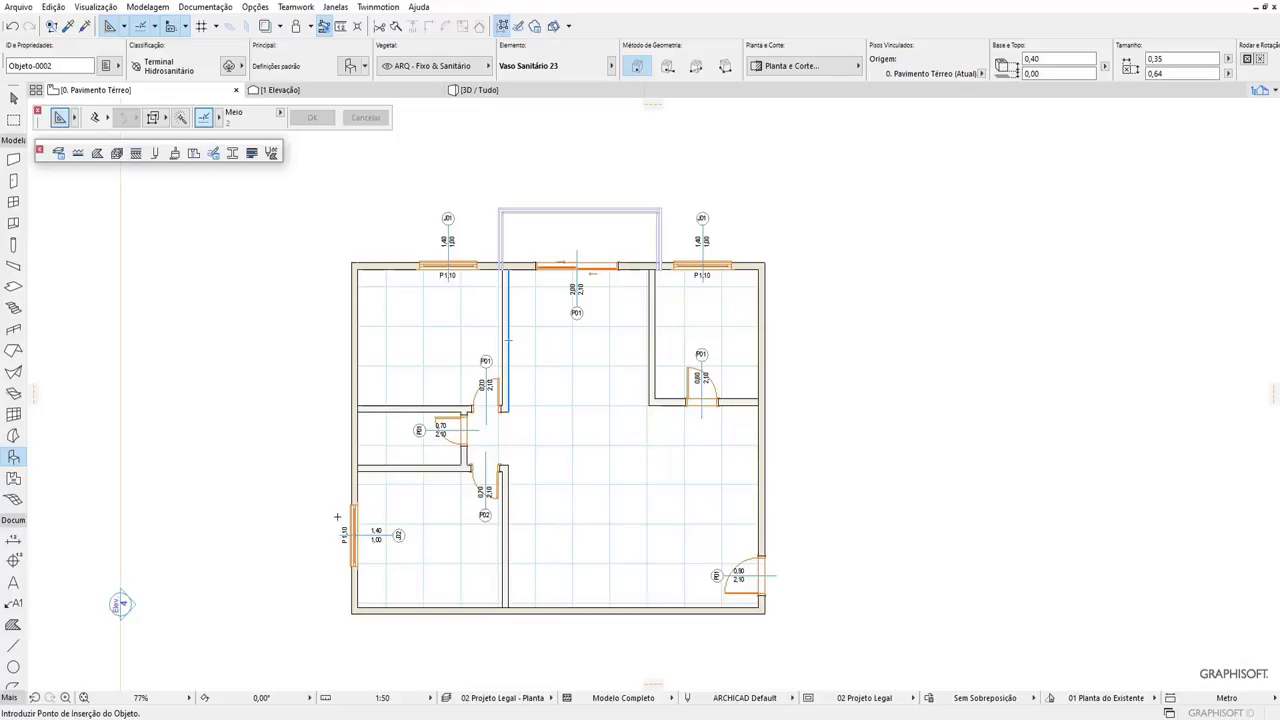
Zoom in on the plan with the Vaso Sanitário 23 toilet loaded in the Object tool.
scroll(337, 517, up, 1)
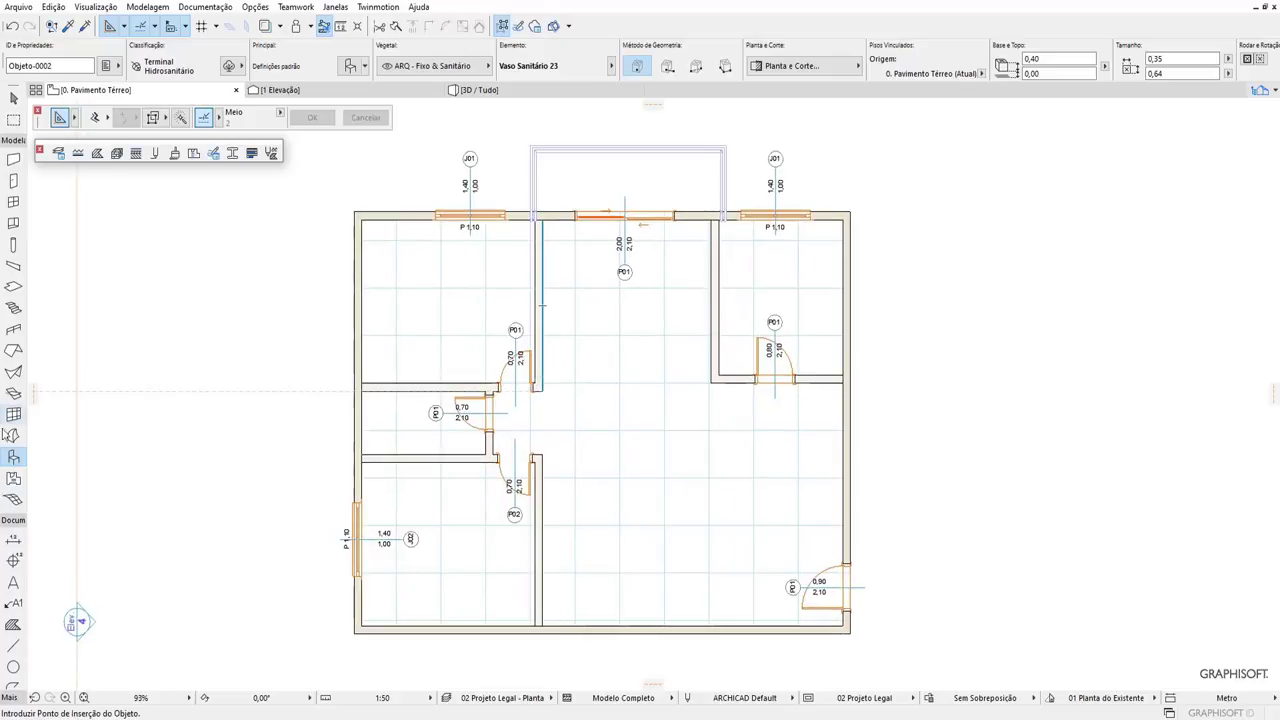
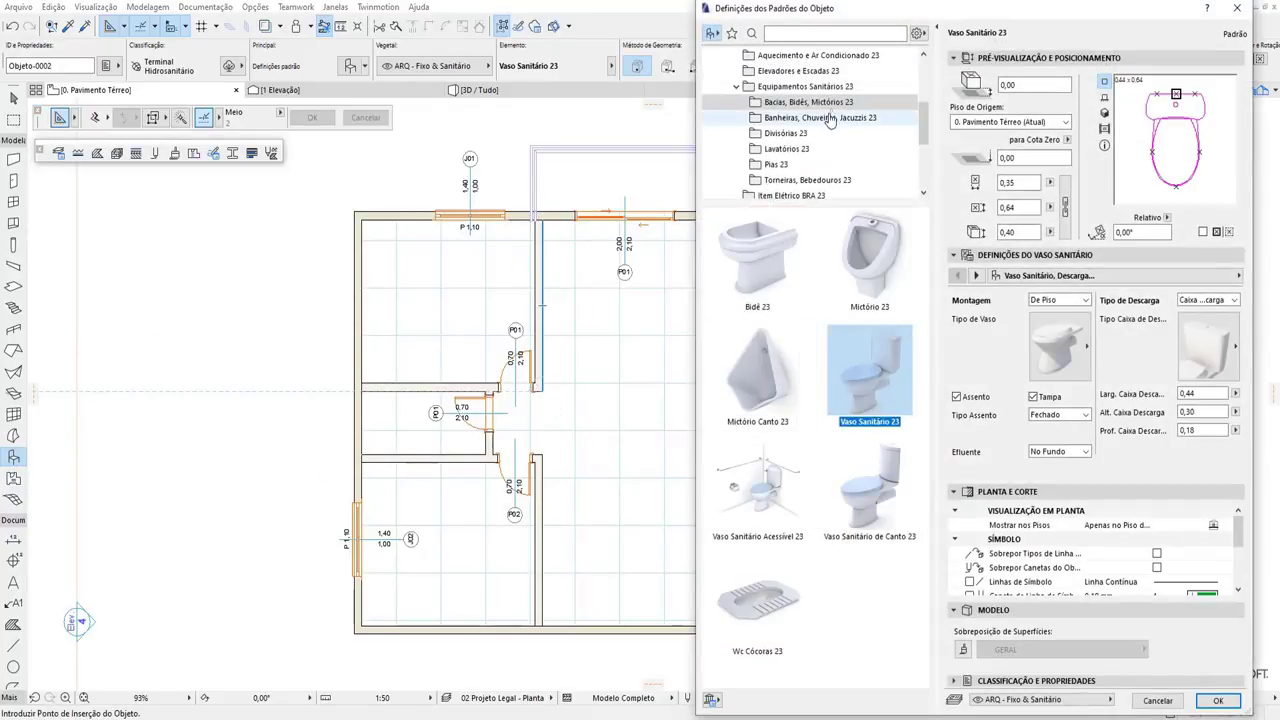
Place the Vaso Sanitário 23 toilet against the wall of the small room beside door P01.
scroll(887, 133, up, 3)
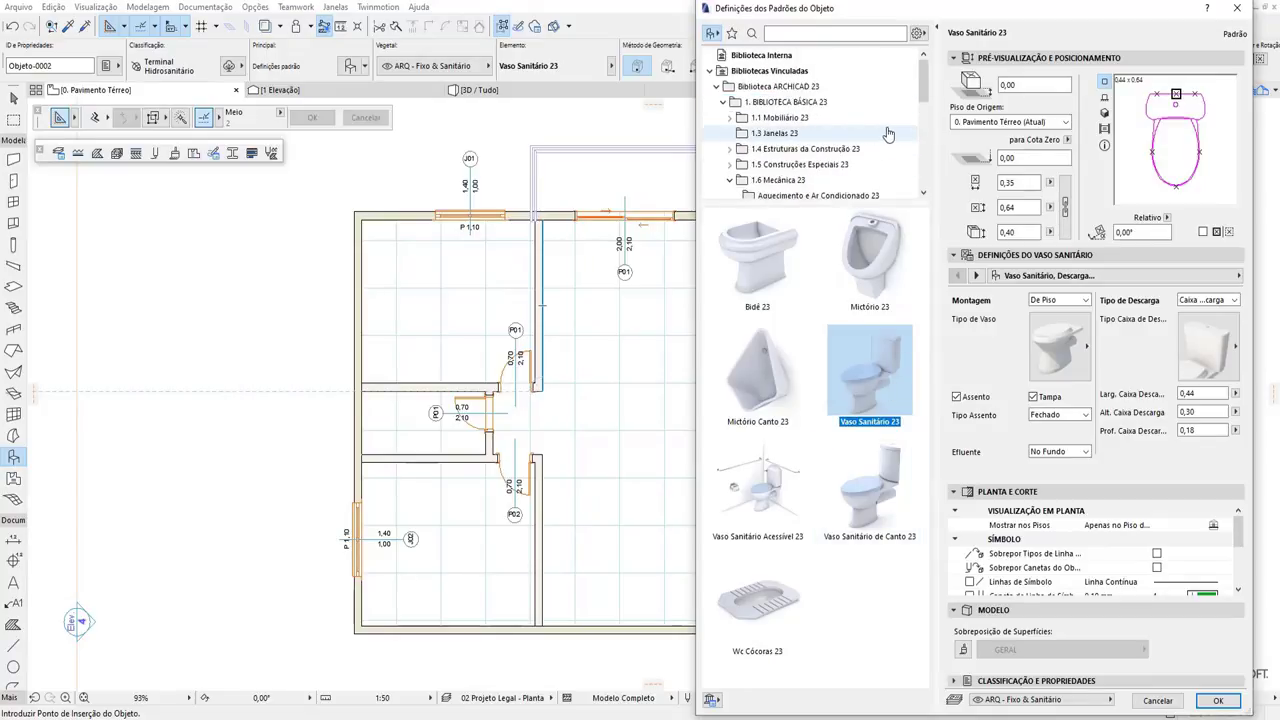
scroll(887, 133, down, 3)
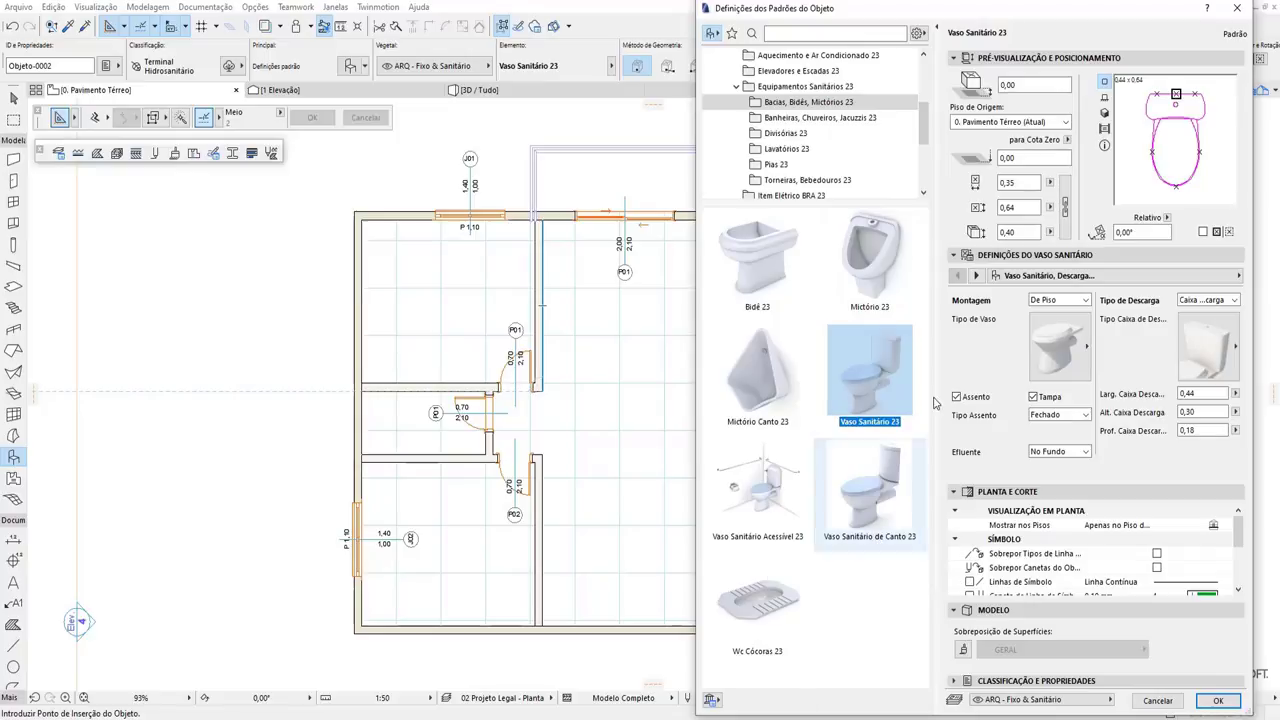
mouse_move(869, 370)
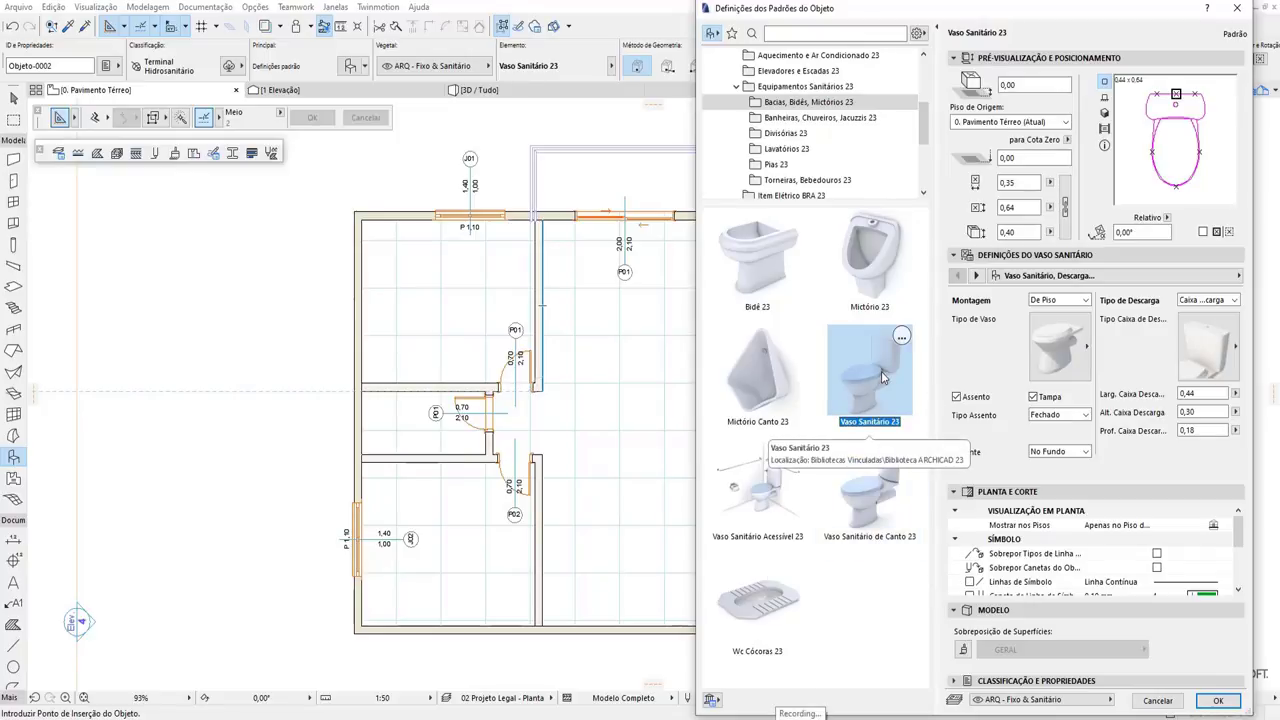
click(1218, 702)
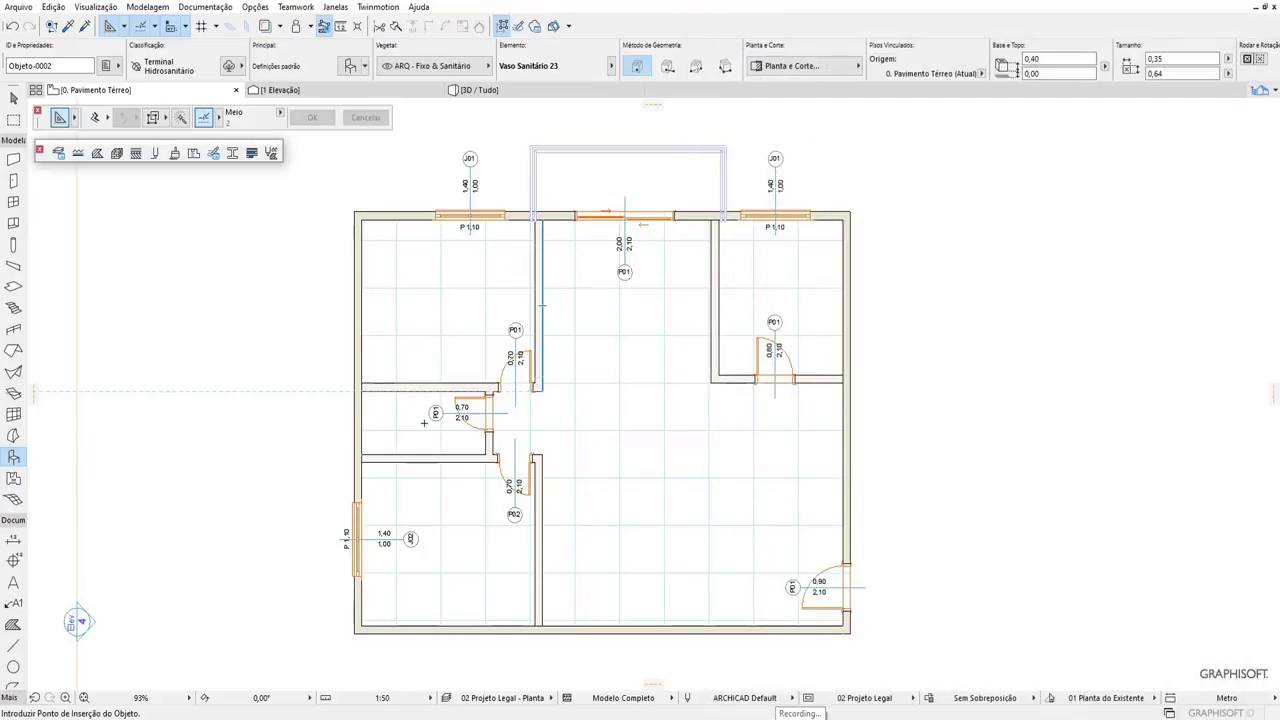
scroll(424, 424, up, 5)
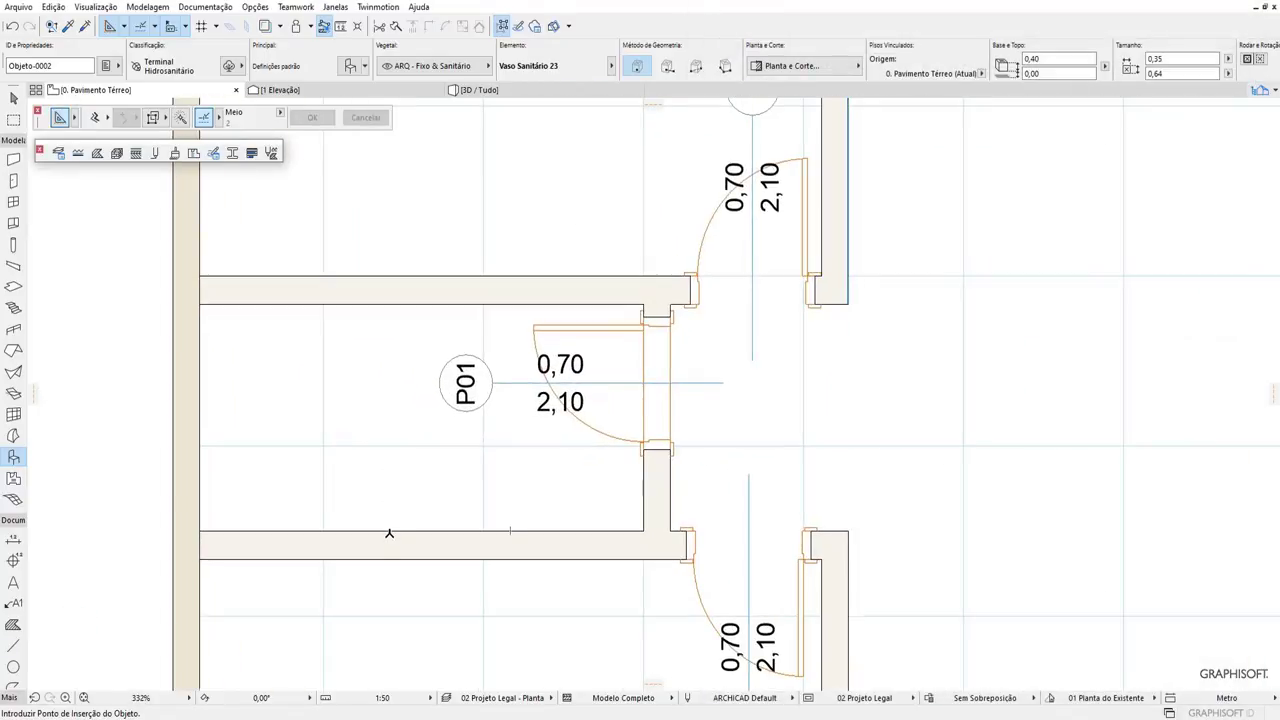
click(391, 532)
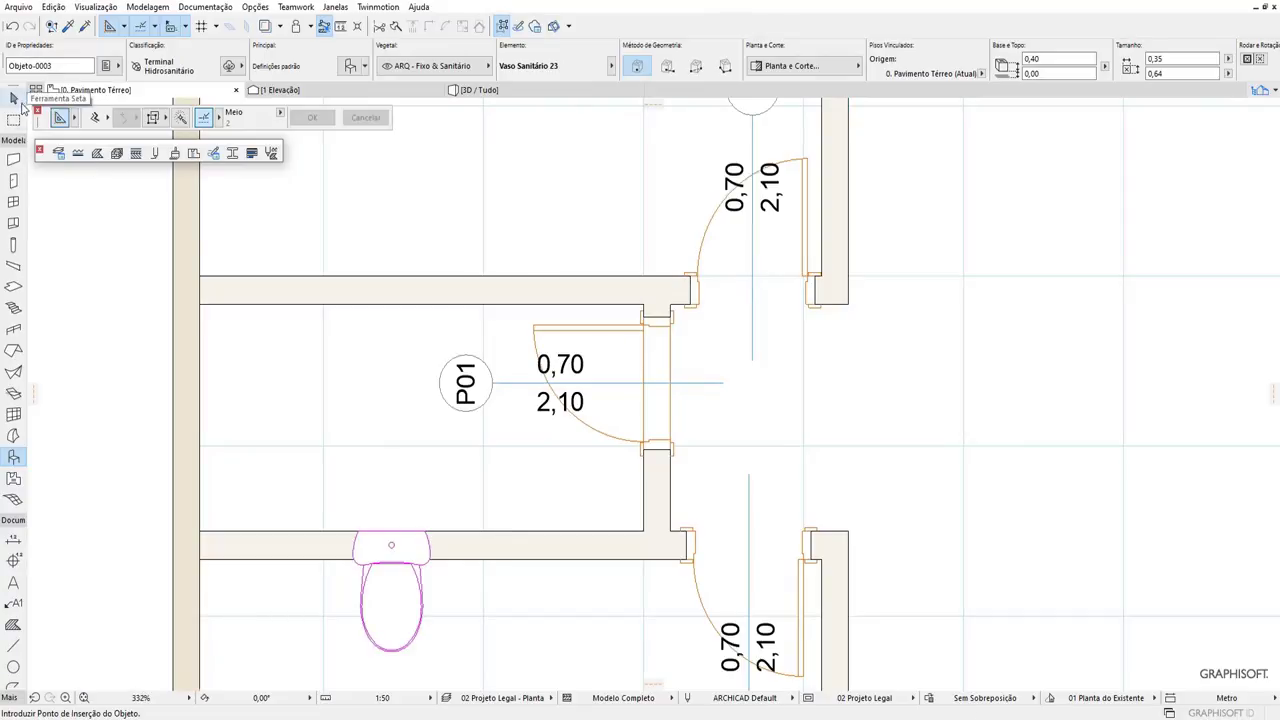
Rotate the toilet 180° so it backs onto the room's lower wall.
click(13, 97)
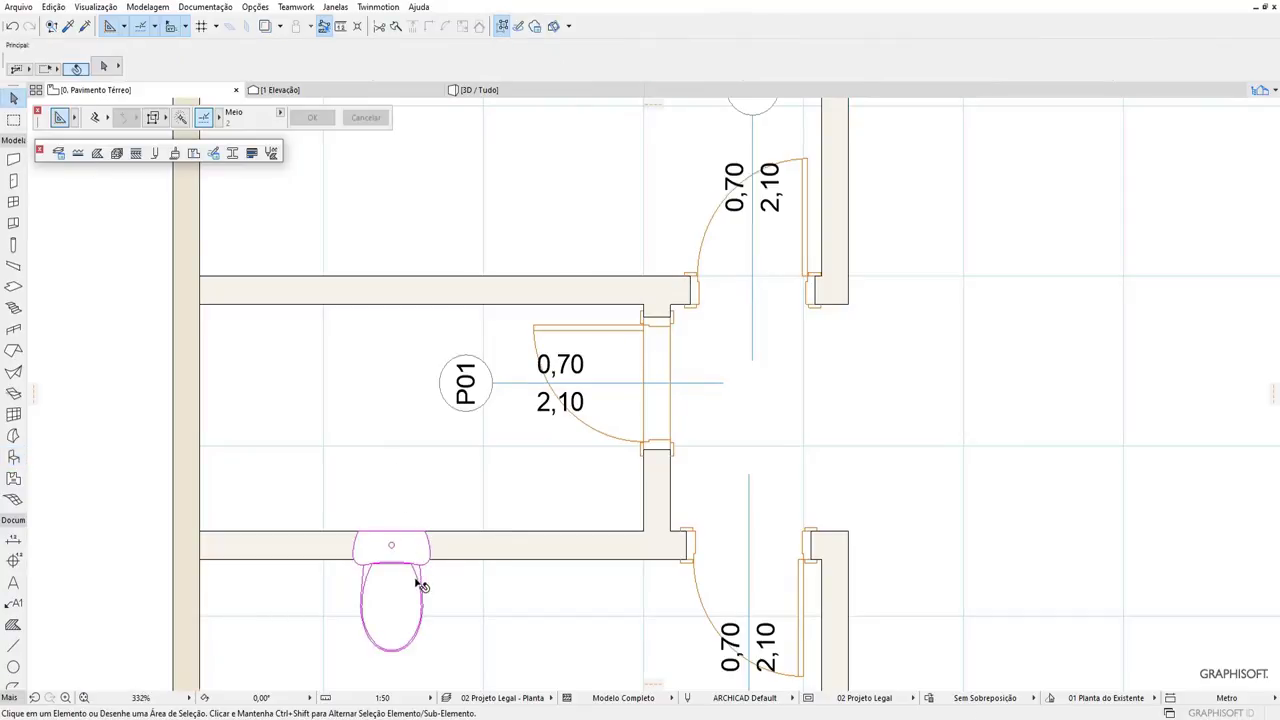
click(416, 580)
right_drag(401, 558, 437, 436)
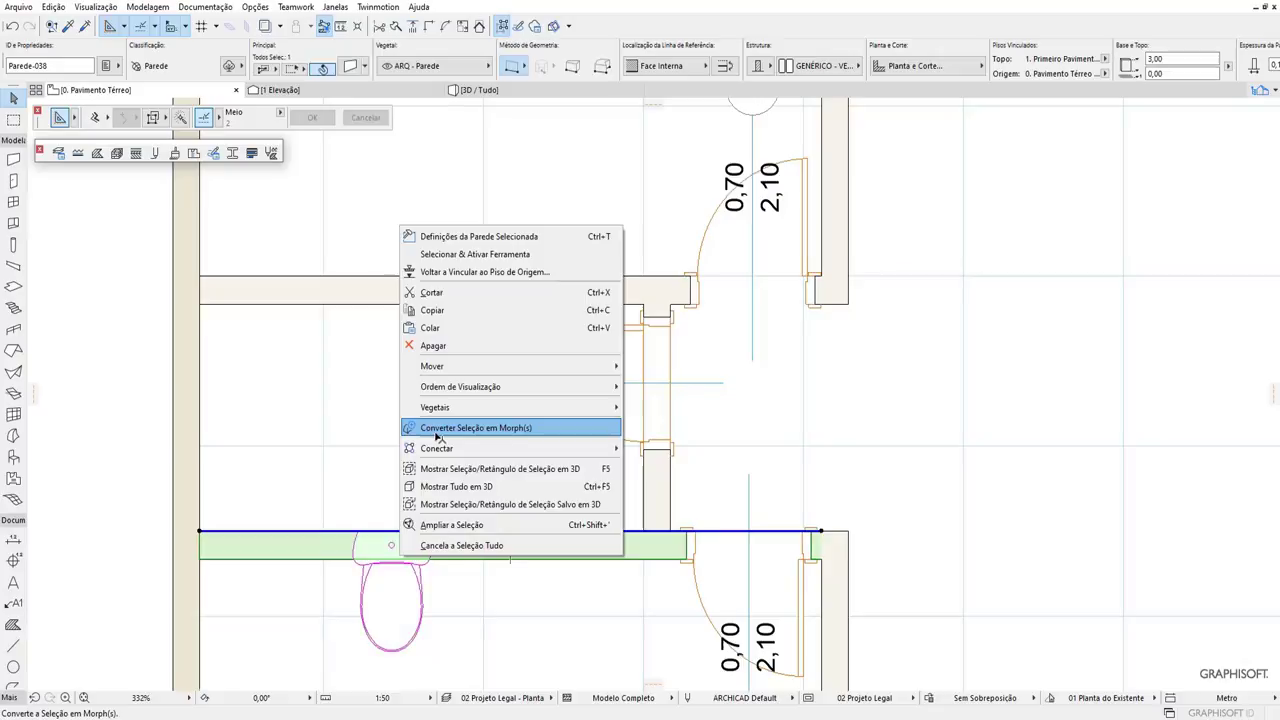
click(403, 571)
click(401, 585)
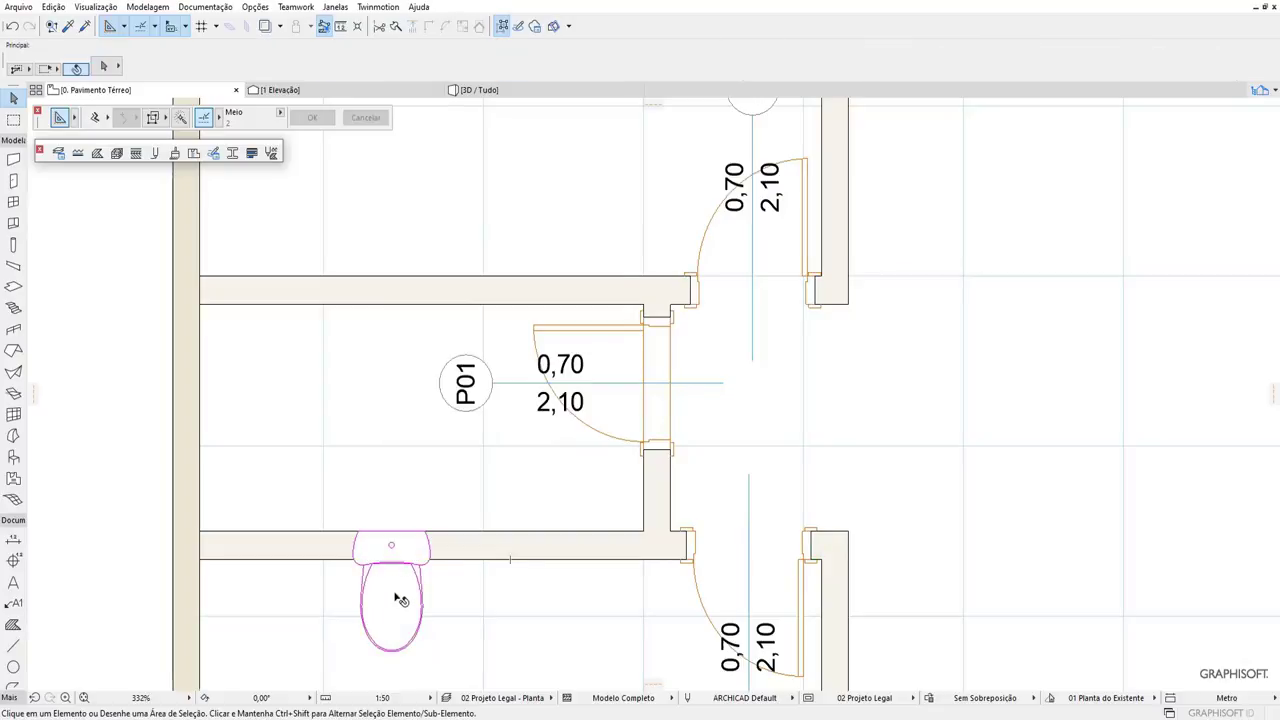
right_click(401, 600)
mouse_move(470, 403)
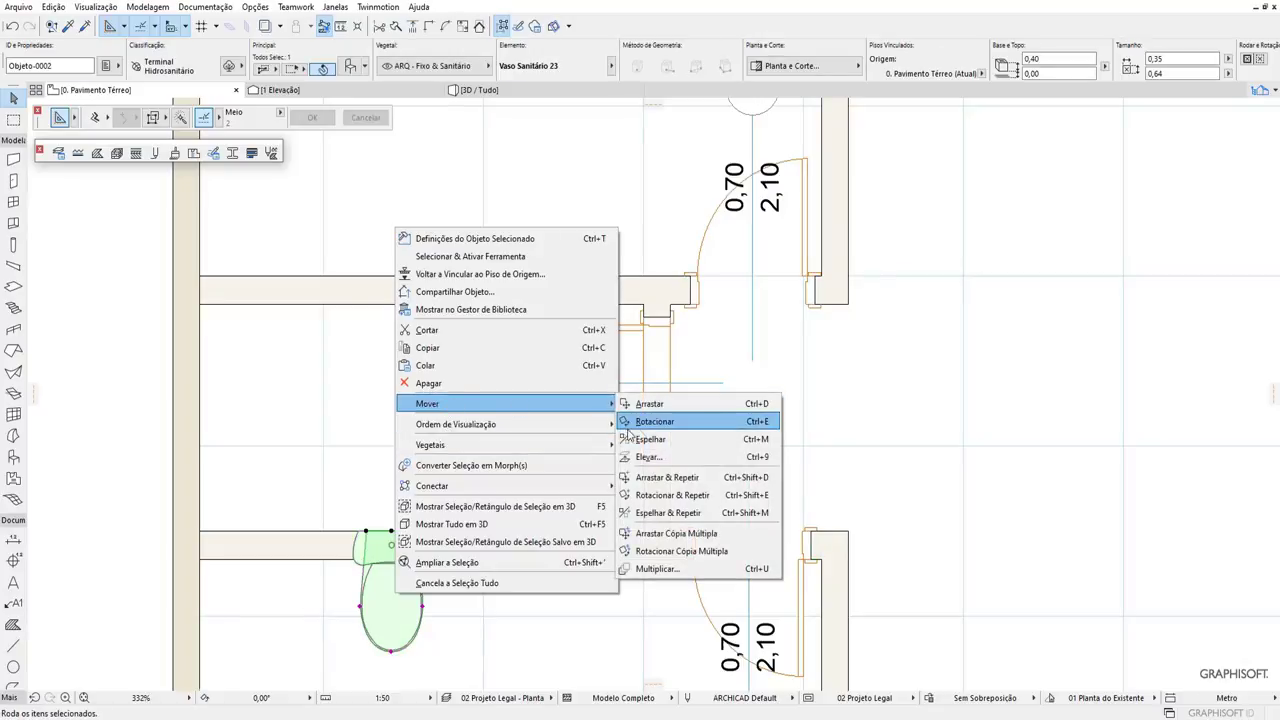
click(656, 421)
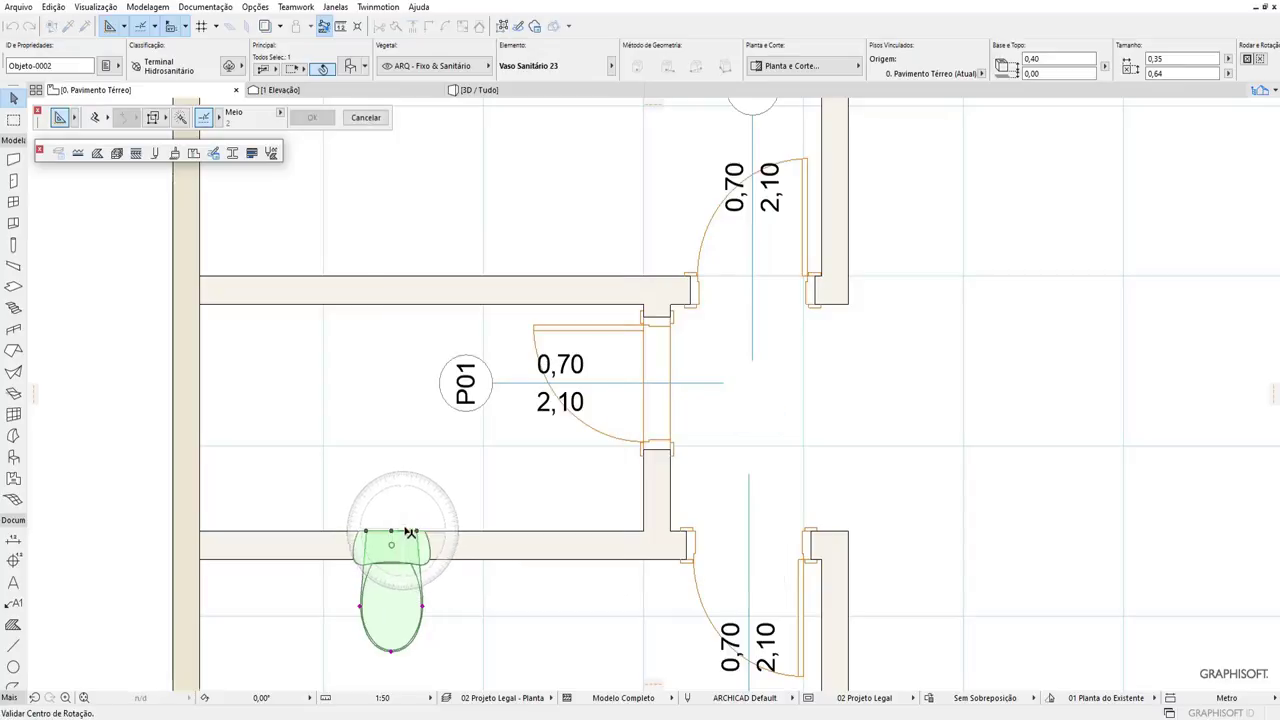
click(410, 531)
click(307, 532)
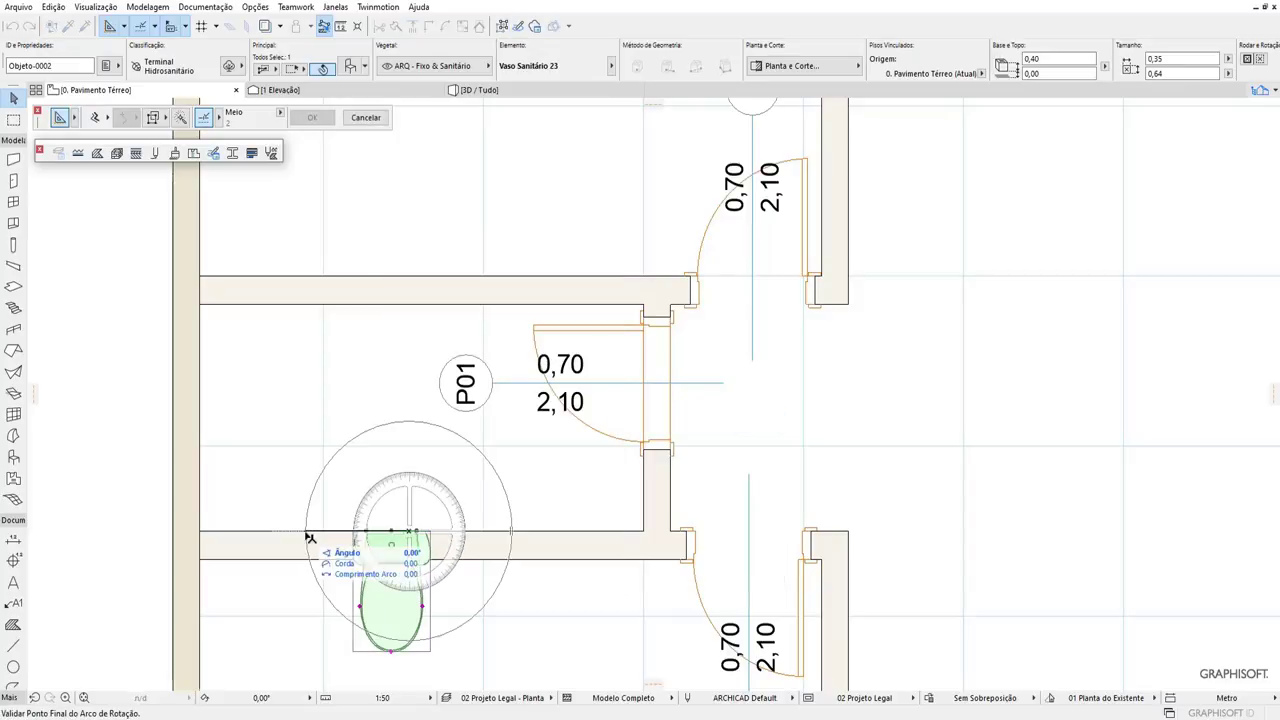
click(562, 529)
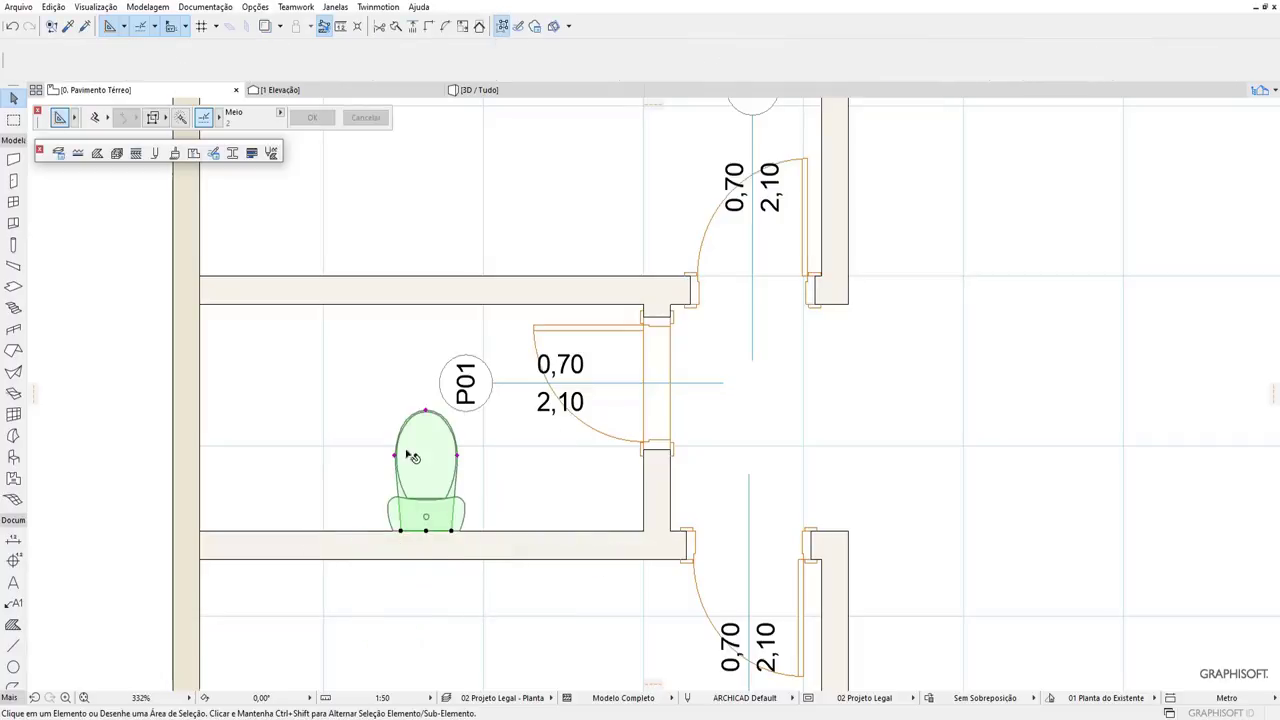
key(Escape)
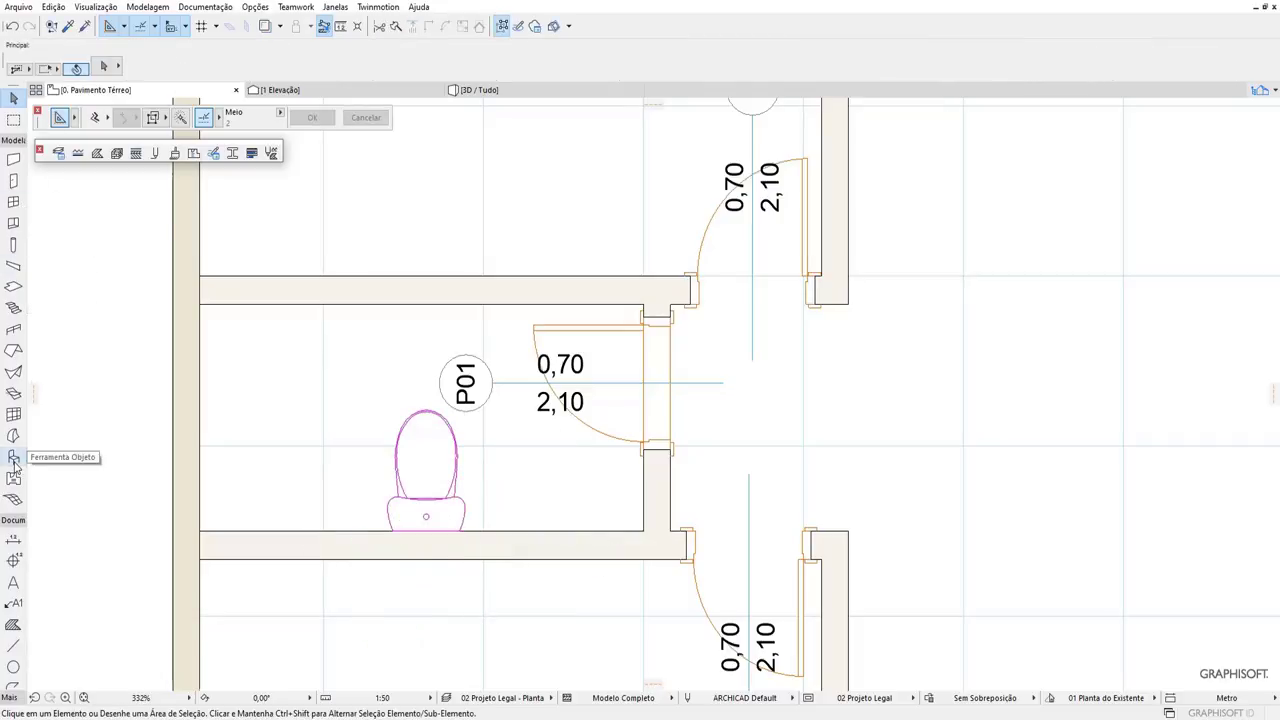
click(14, 460)
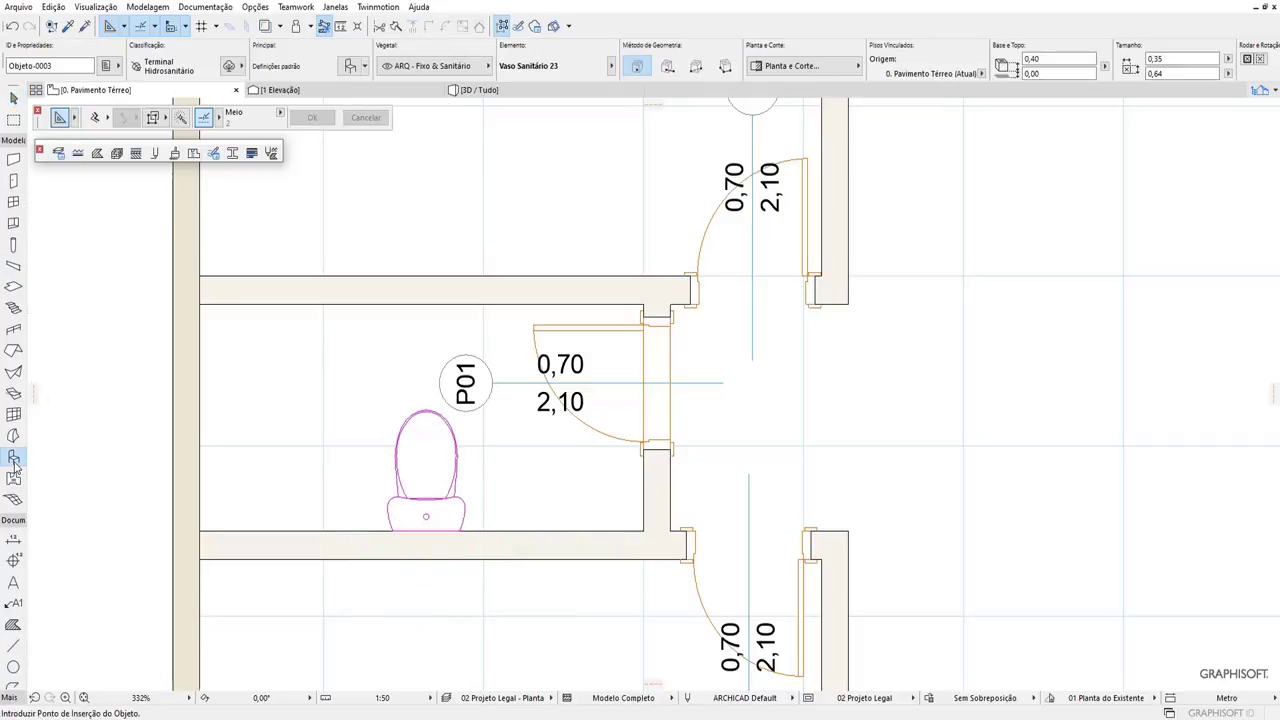
Place a Bandeja Chuveiro 23 shower tray in the small room's lower-left corner.
click(352, 67)
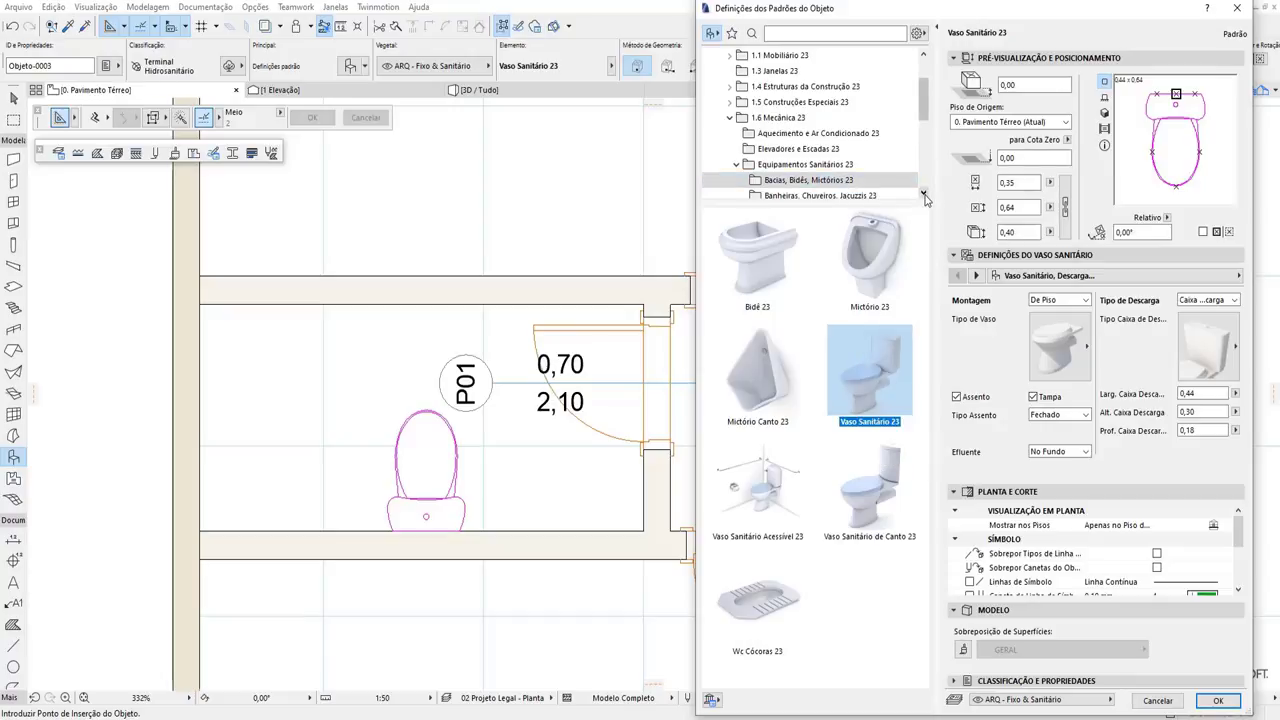
scroll(925, 200, down, 3)
click(856, 150)
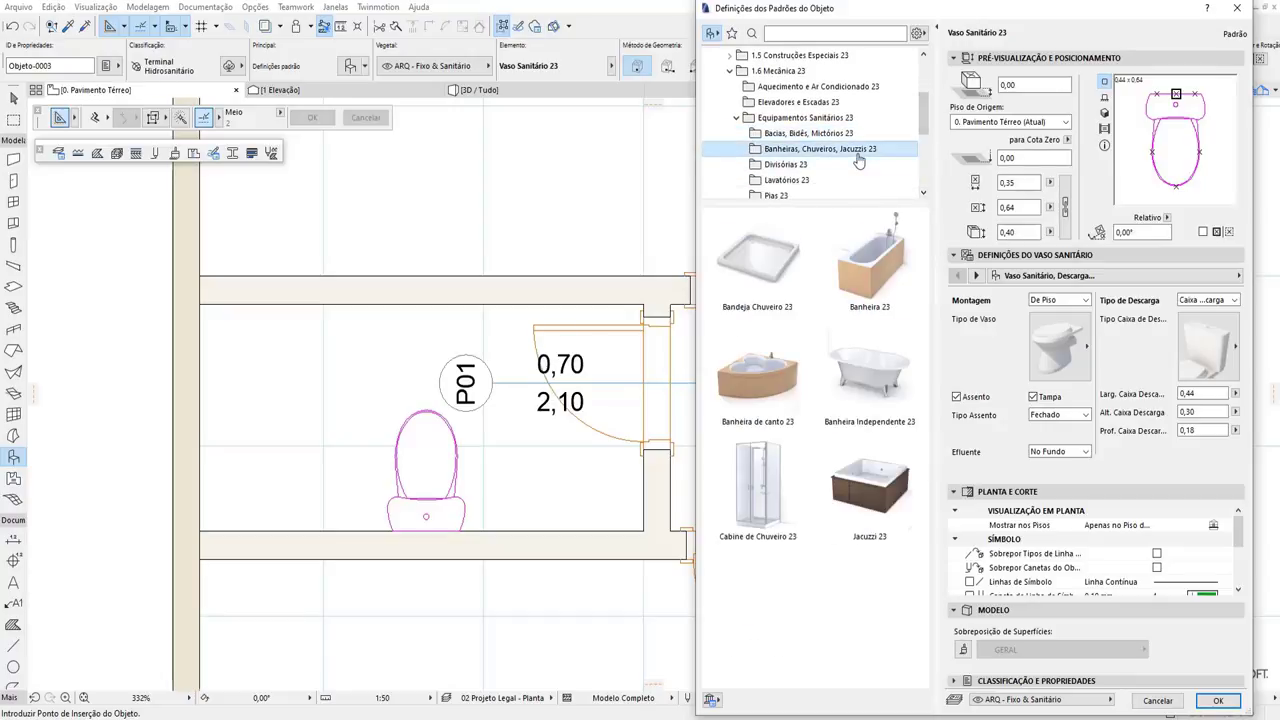
click(745, 290)
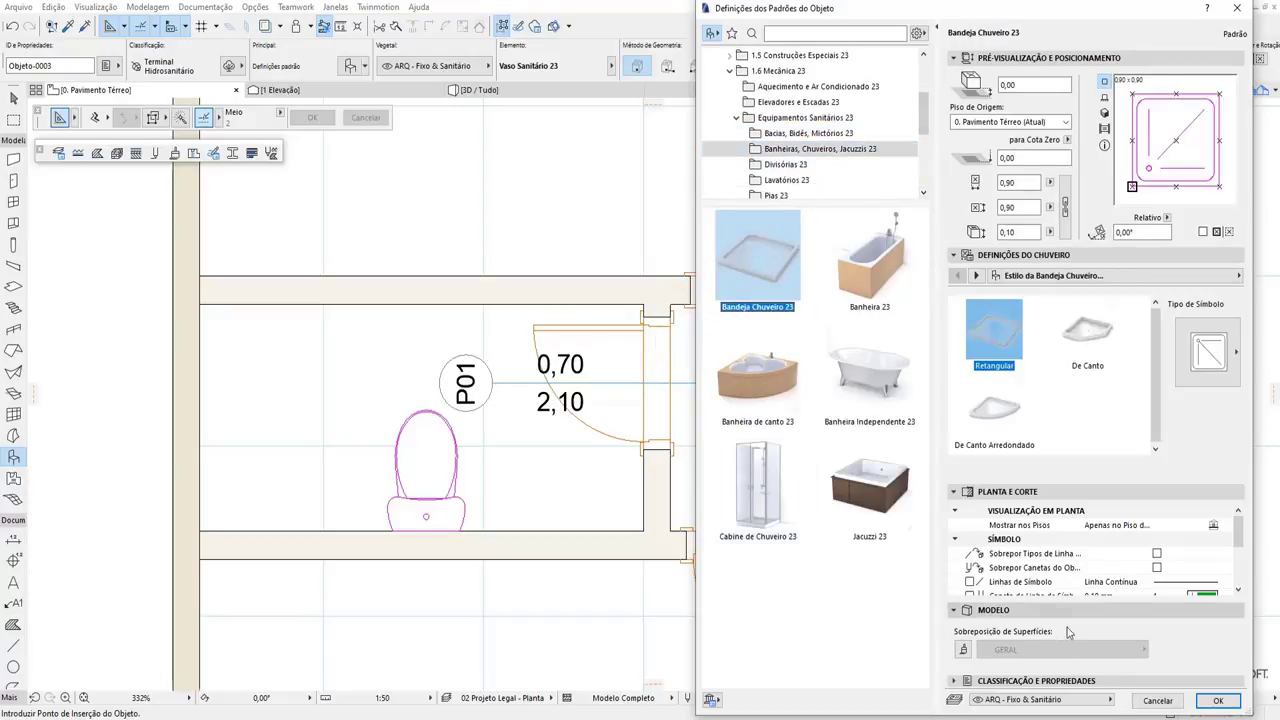
click(1218, 703)
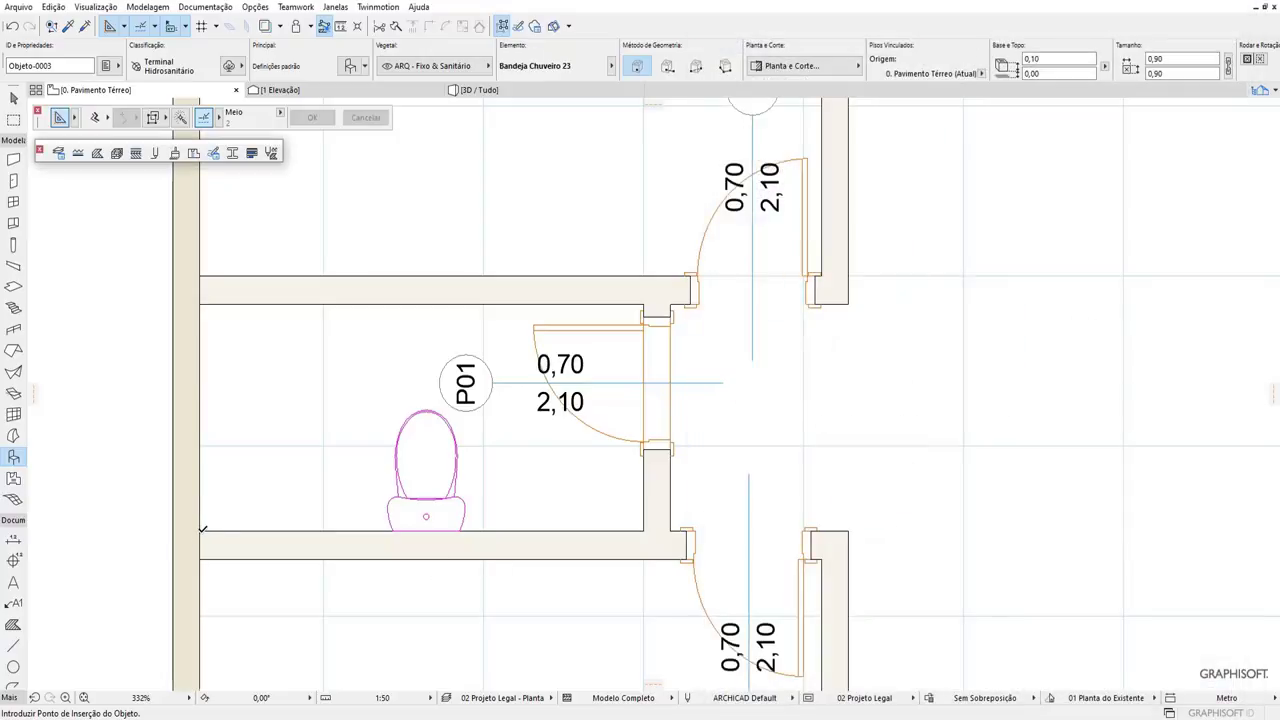
click(202, 530)
Stretch the shower tray up to the upper wall and set its width to 0,70, giving 0,70 × 1,20.
click(14, 97)
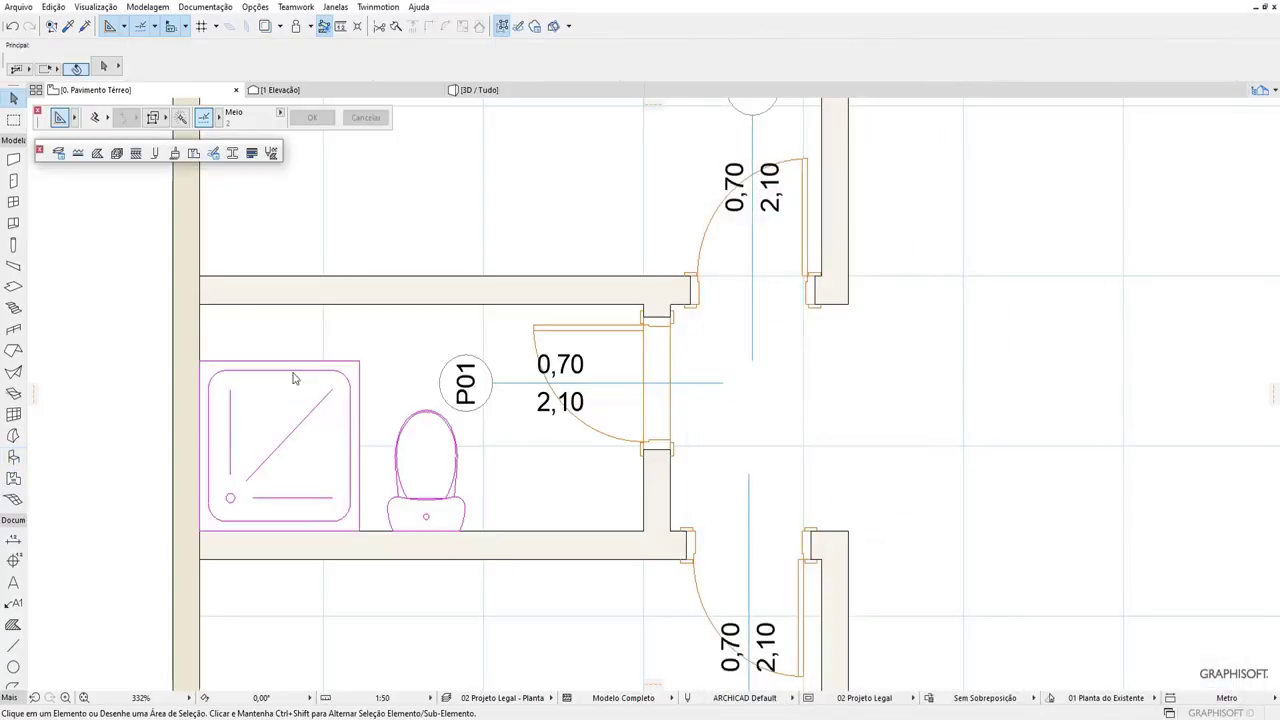
click(357, 364)
click(359, 361)
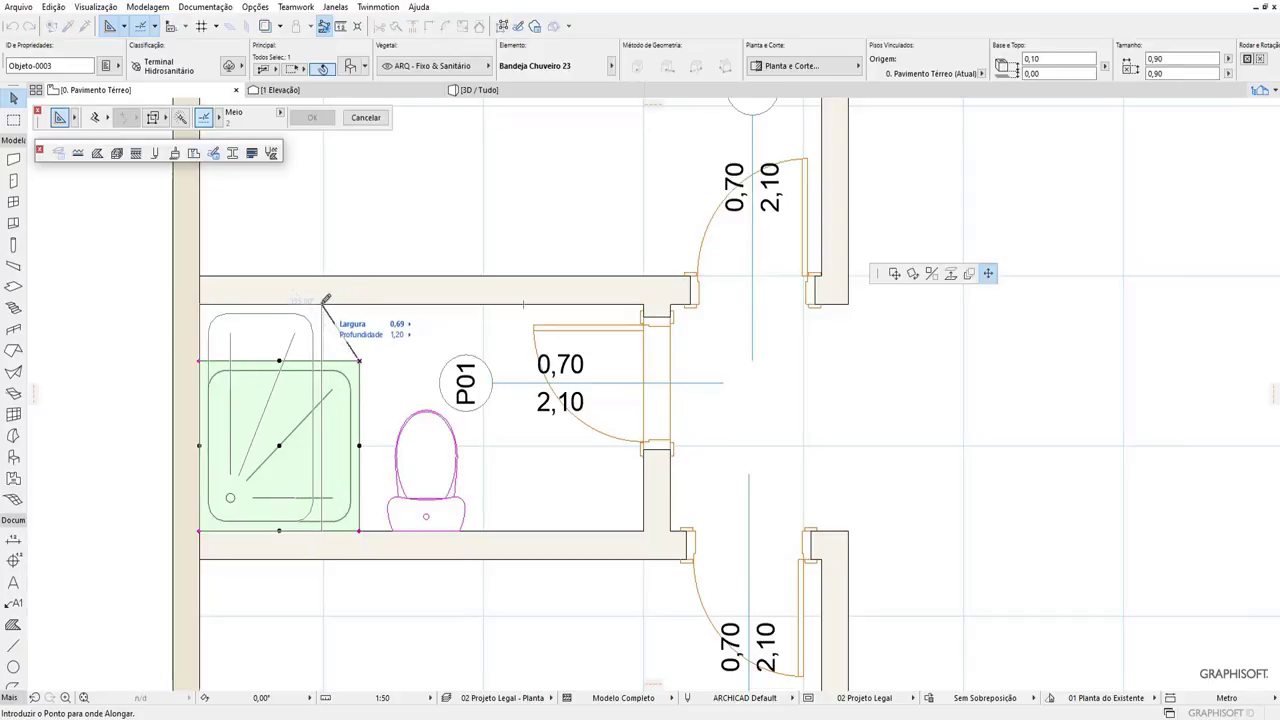
click(321, 304)
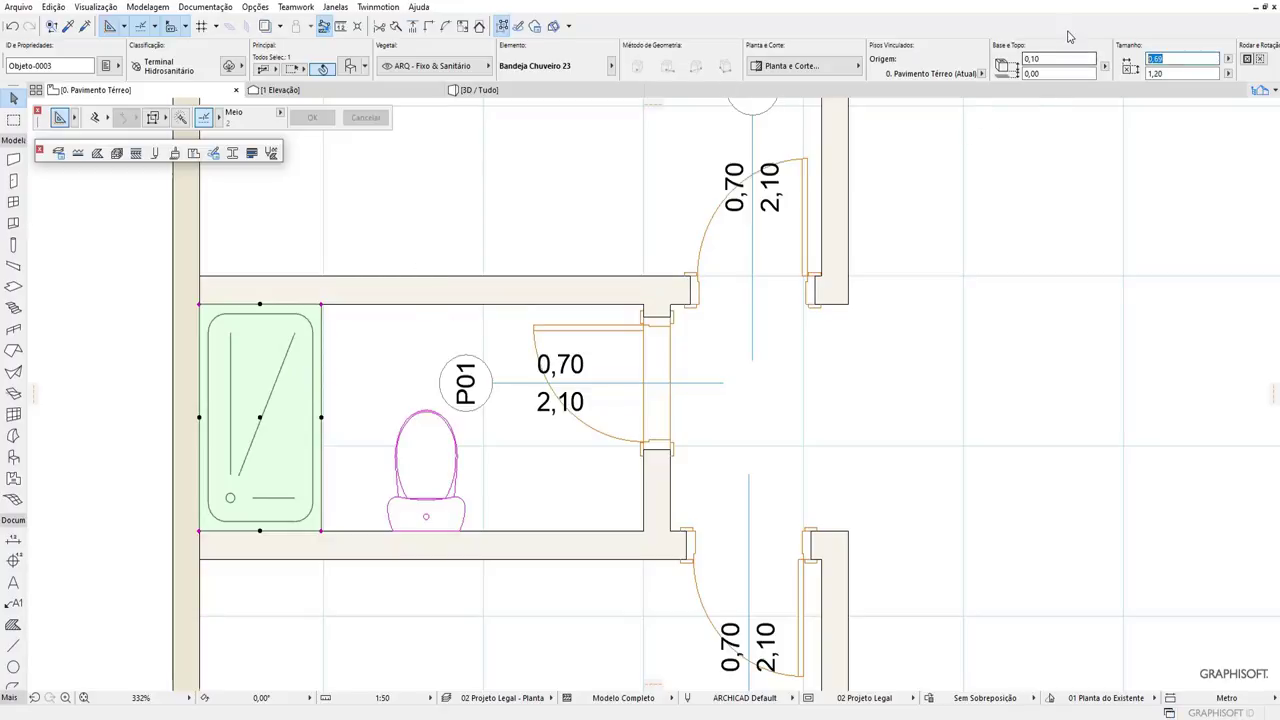
text(0,7)
key(Return)
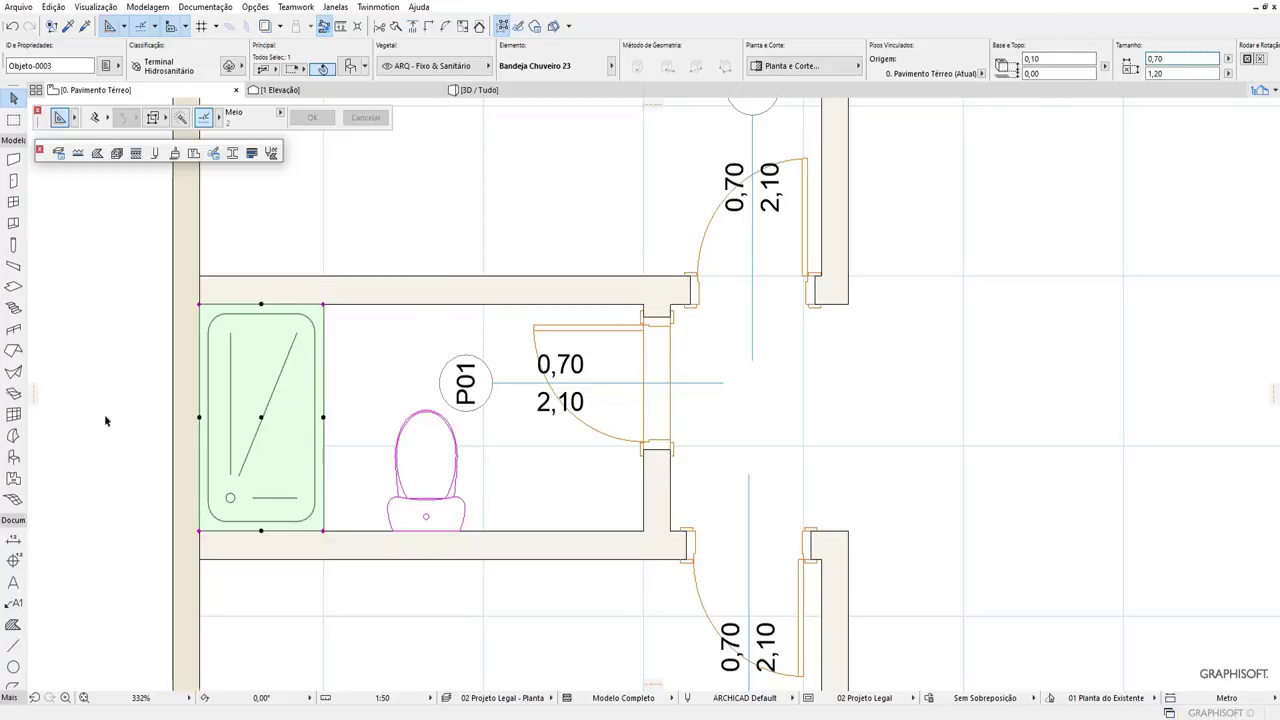
click(135, 415)
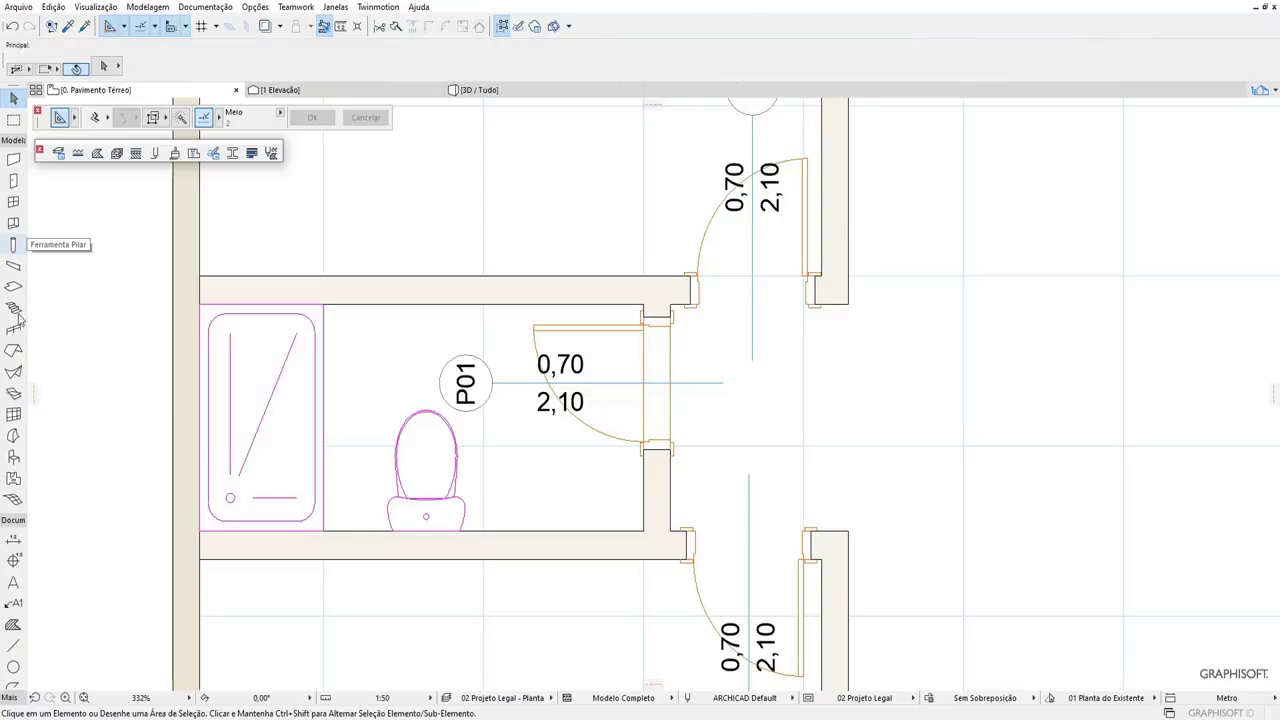
click(16, 457)
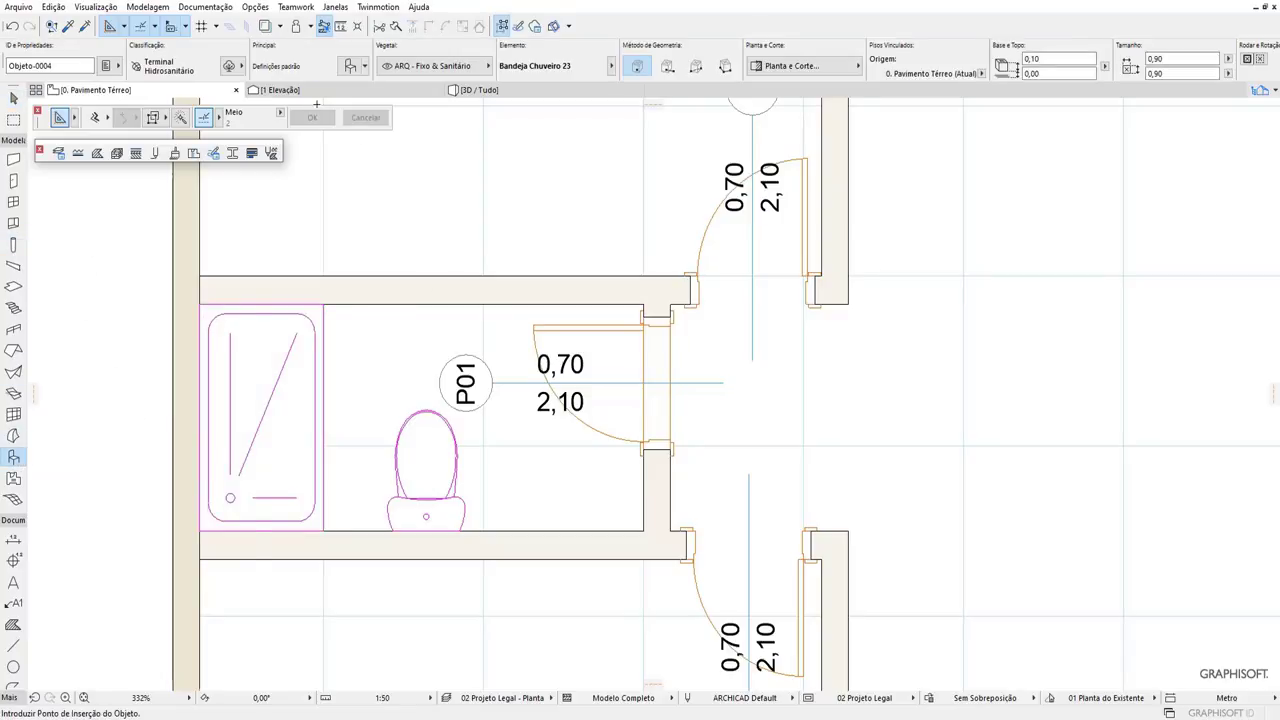
Choose the Lavatório 23 washbasin with the pedestal style in the default object settings.
click(349, 66)
click(348, 68)
key(ctrl+t)
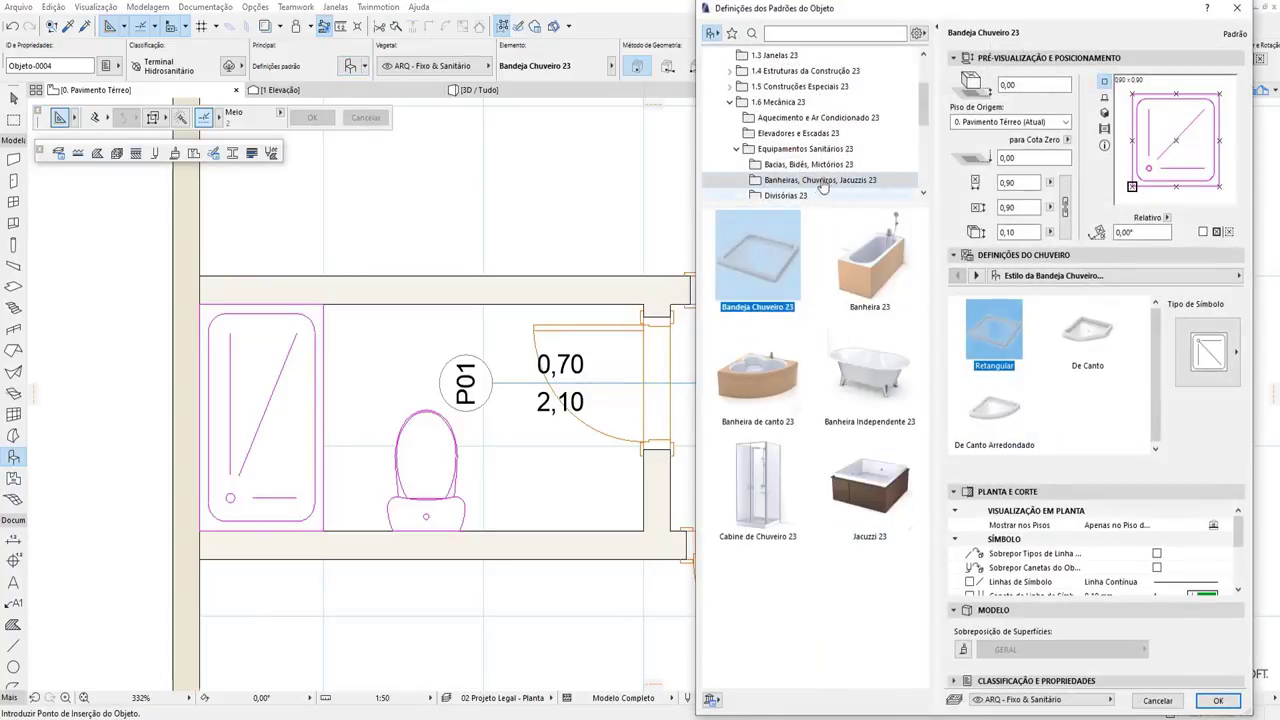
click(924, 194)
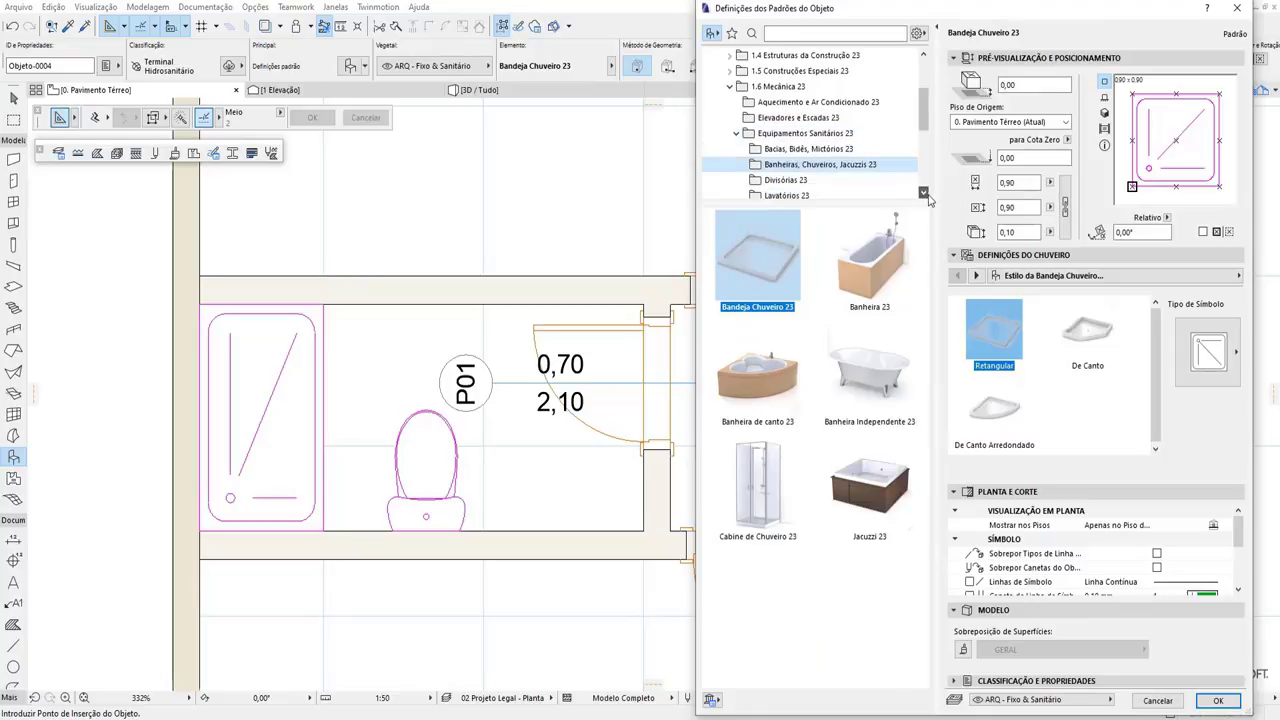
click(924, 194)
click(924, 194)
click(812, 167)
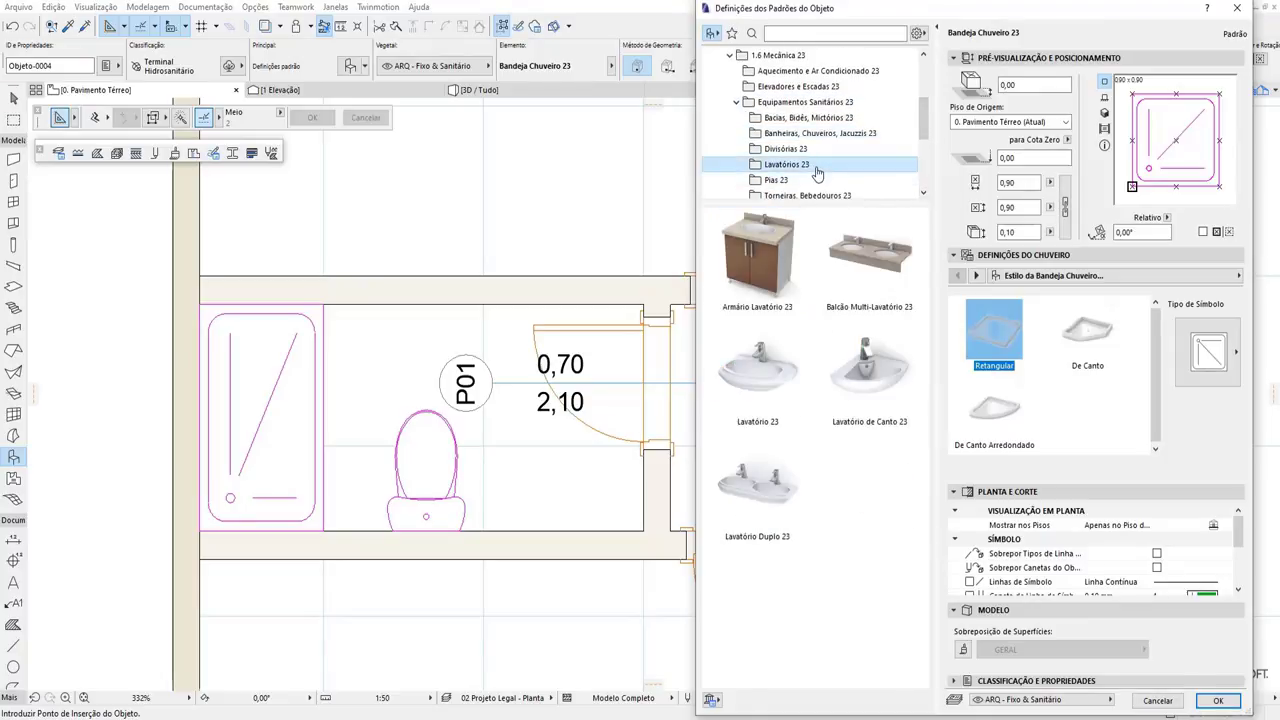
click(755, 370)
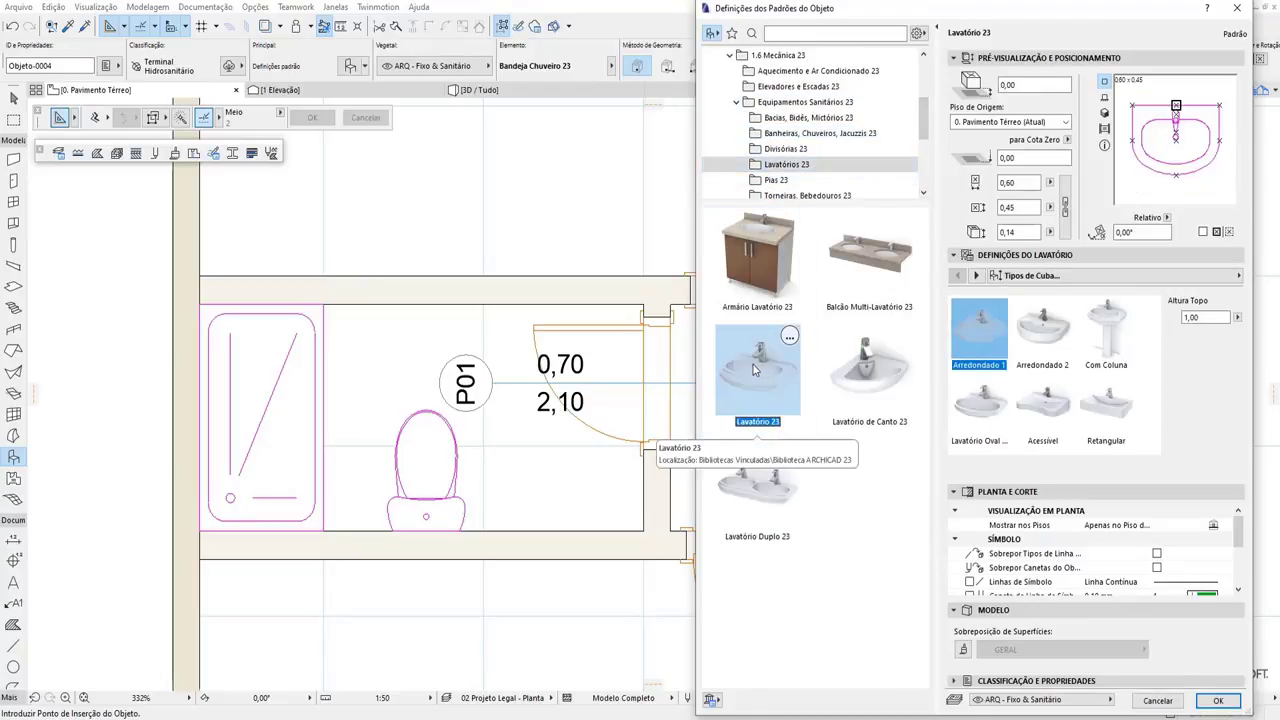
click(1115, 347)
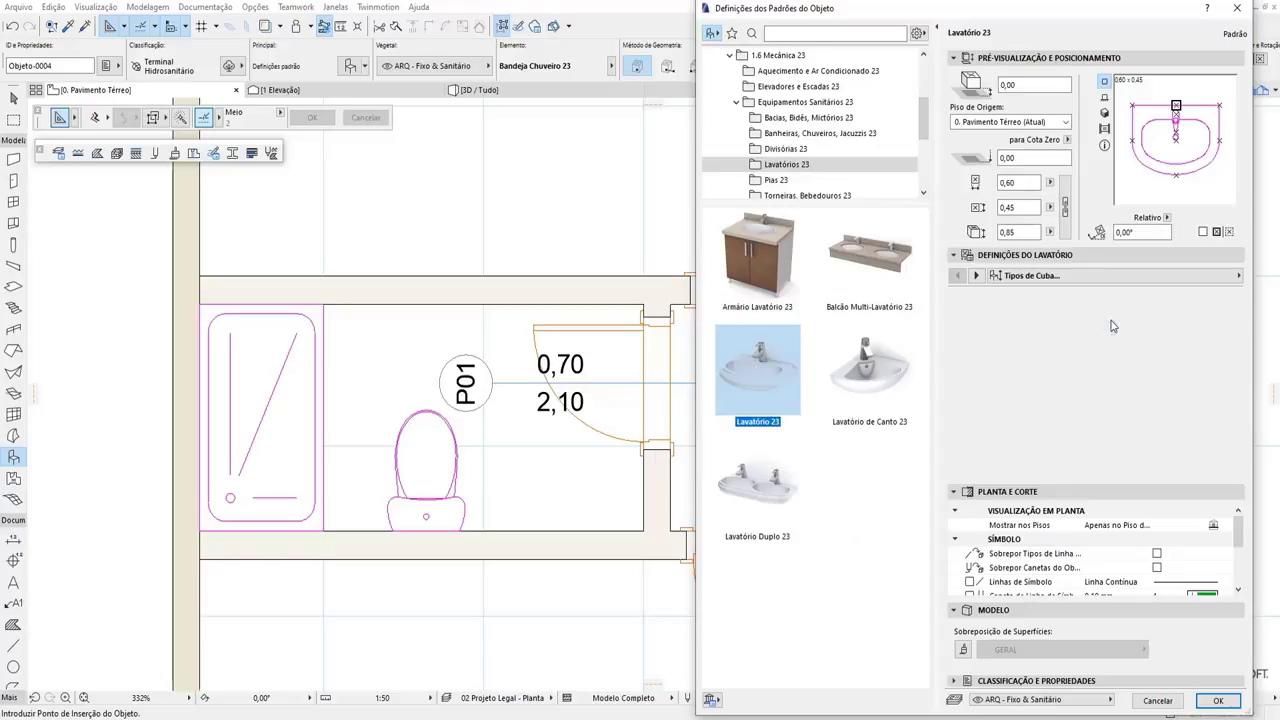
Place the 0,60 × 0,45 pedestal washbasin against the bathroom's lower wall beside the toilet.
click(1218, 702)
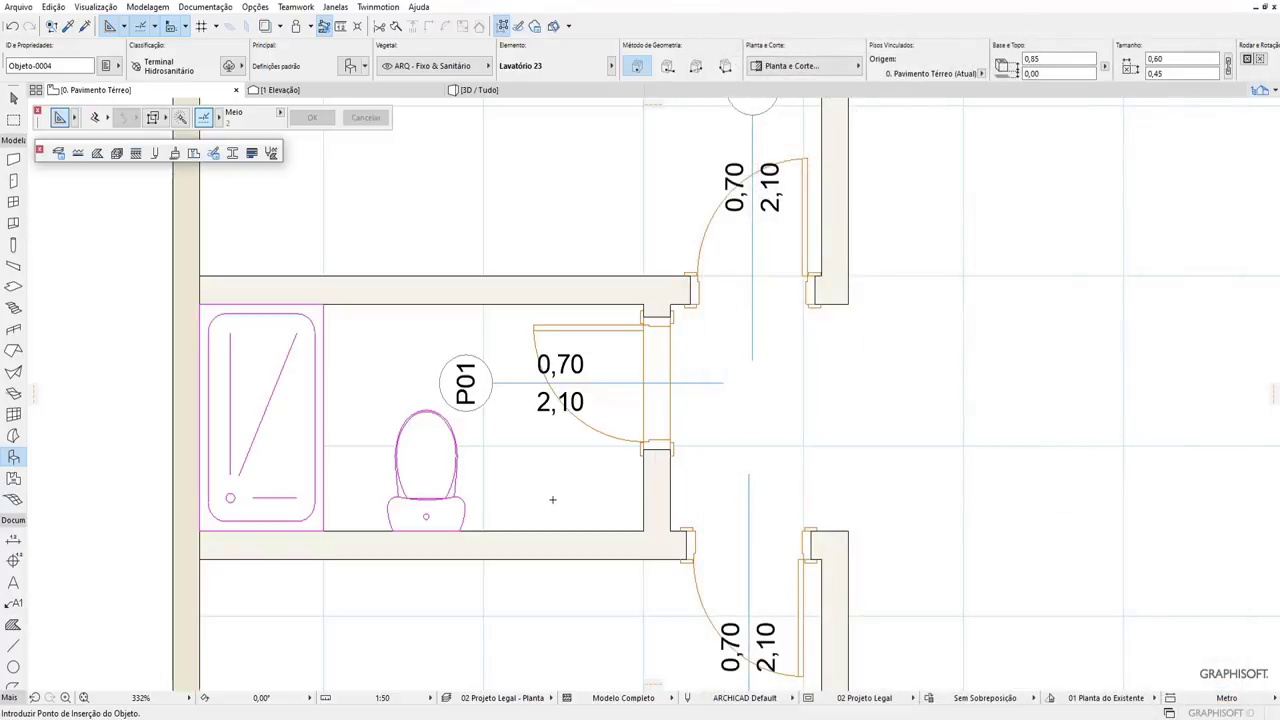
click(553, 499)
click(13, 97)
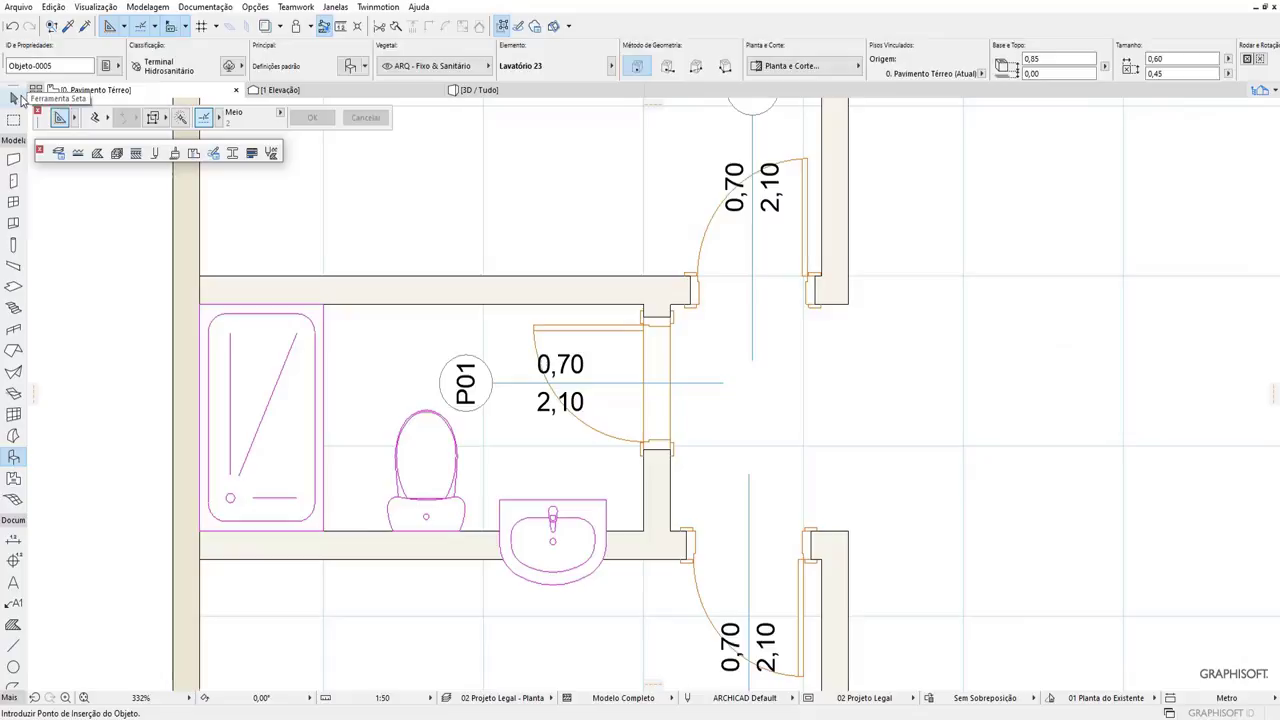
click(574, 525)
Rotate the Lavatório 23 washbasin 180° about its centre.
right_click(622, 380)
mouse_move(620, 326)
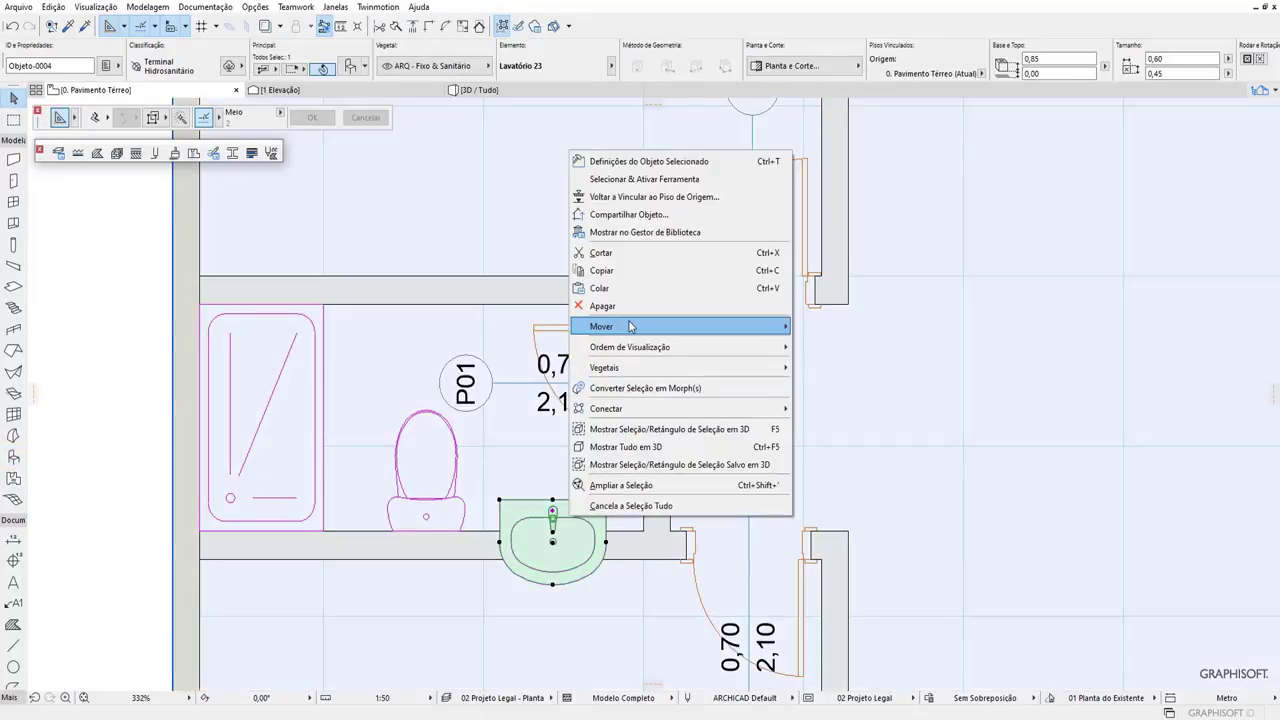
key(Escape)
key(Escape)
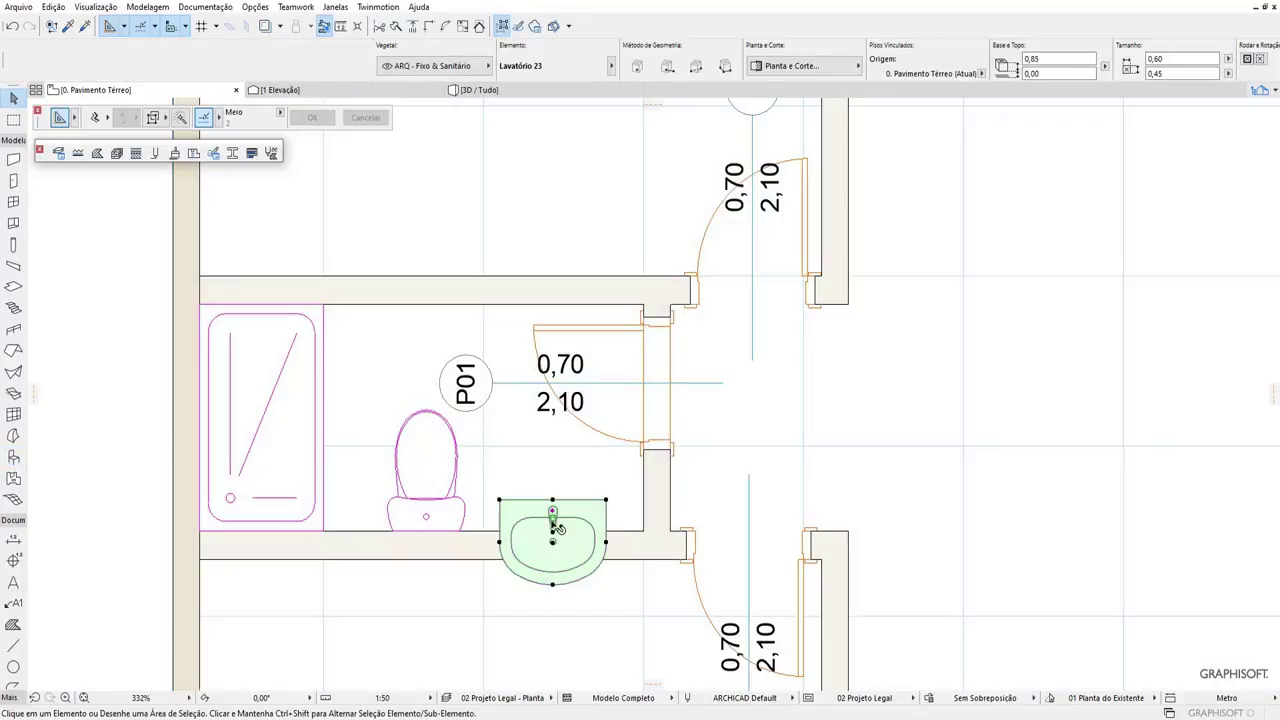
right_click(655, 372)
mouse_move(662, 331)
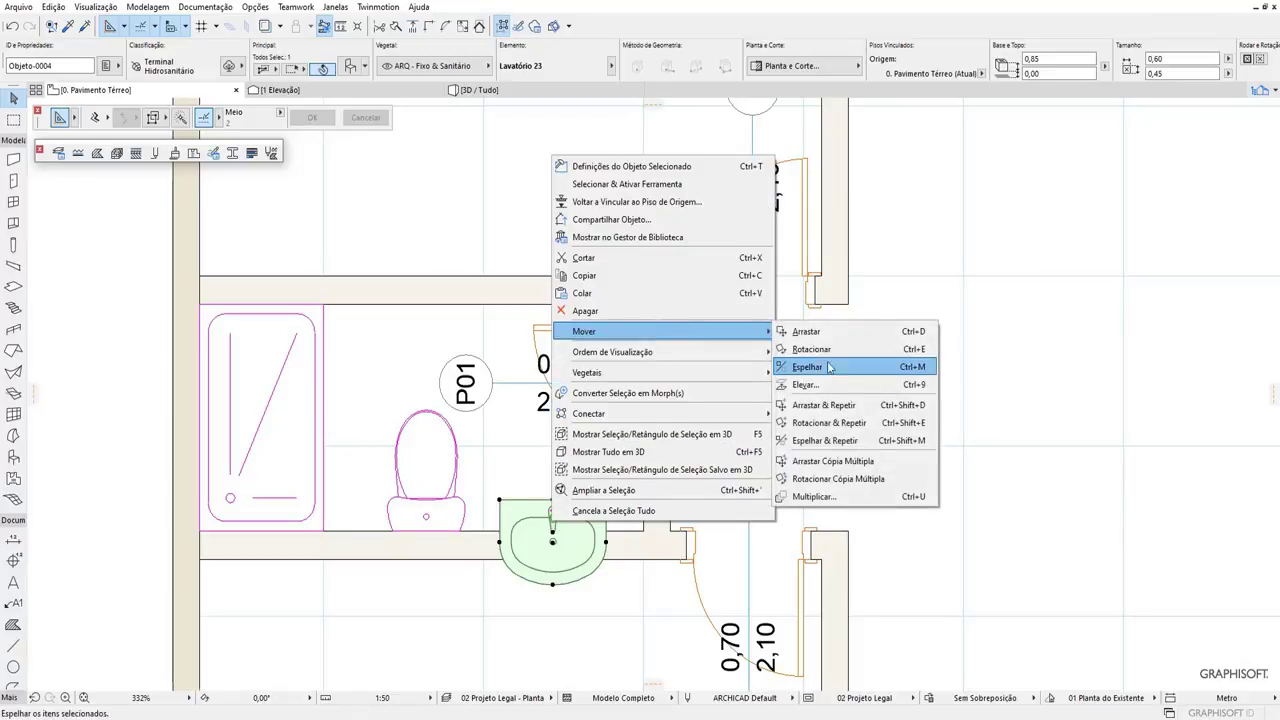
click(812, 356)
click(552, 538)
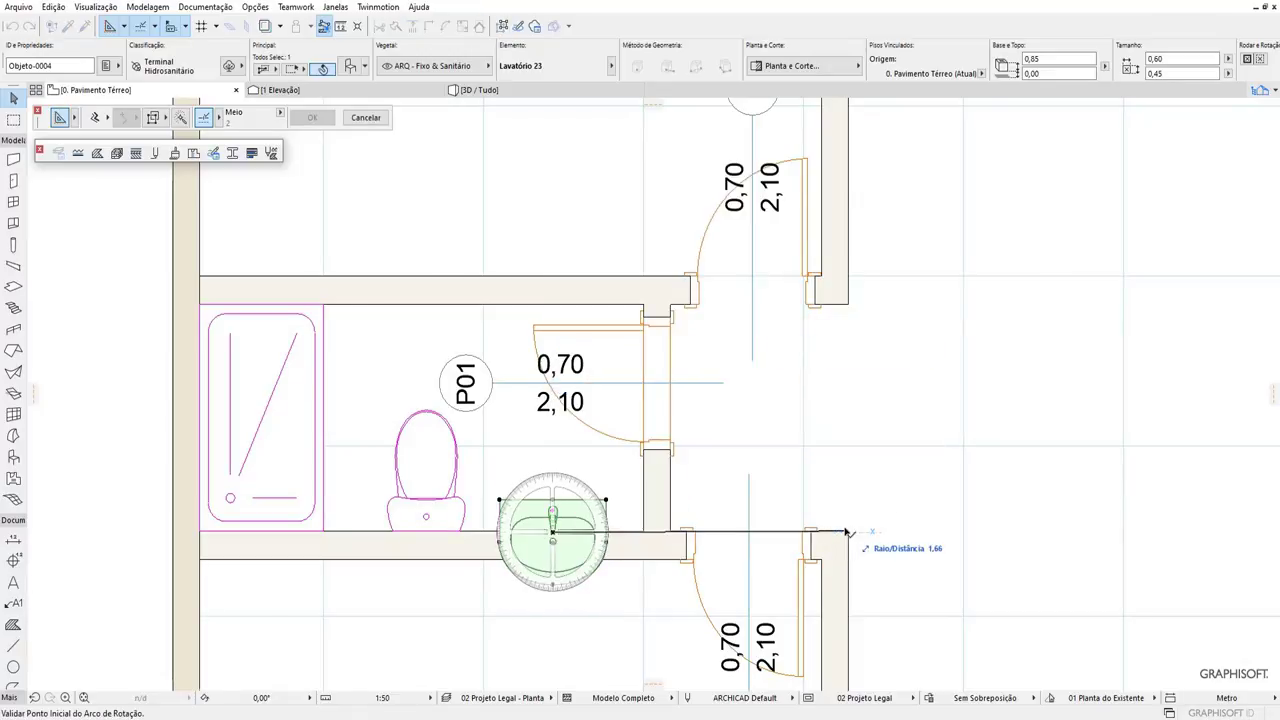
click(848, 533)
click(193, 537)
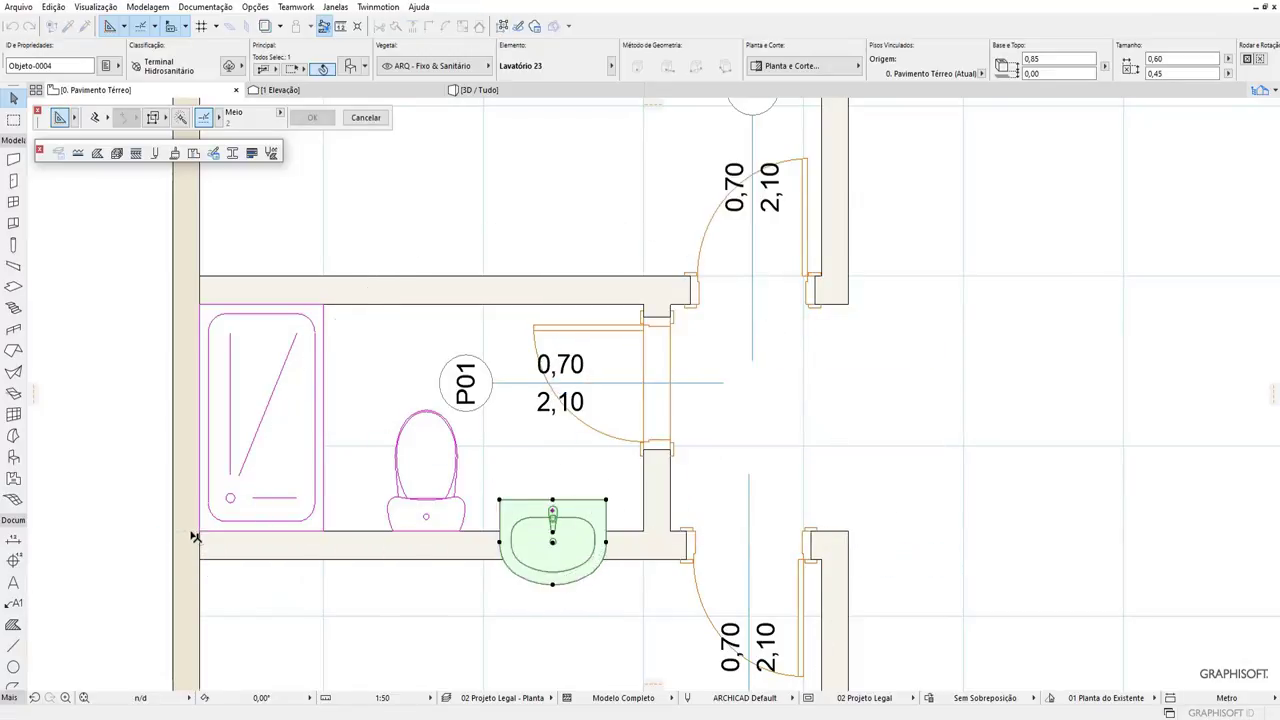
click(193, 537)
Move the washbasin so its back edge snaps onto the wall line.
right_click(604, 568)
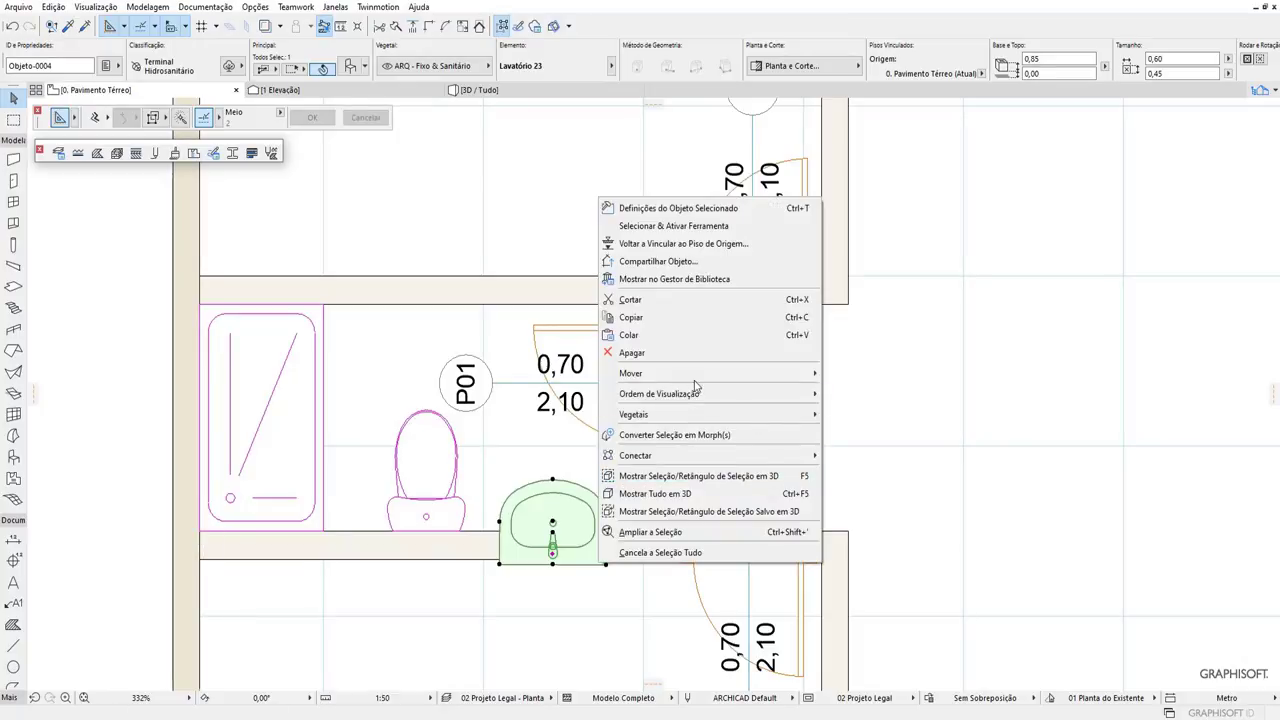
key(Escape)
click(480, 527)
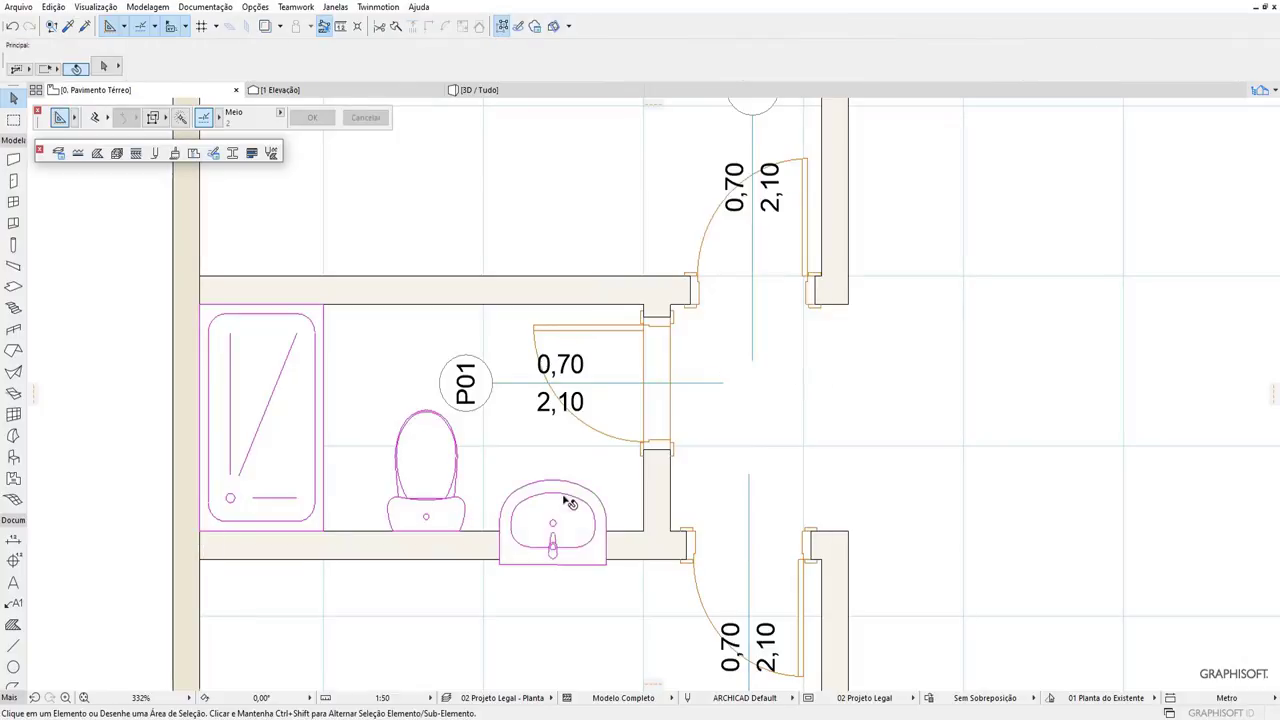
click(566, 503)
right_click(566, 503)
mouse_move(633, 307)
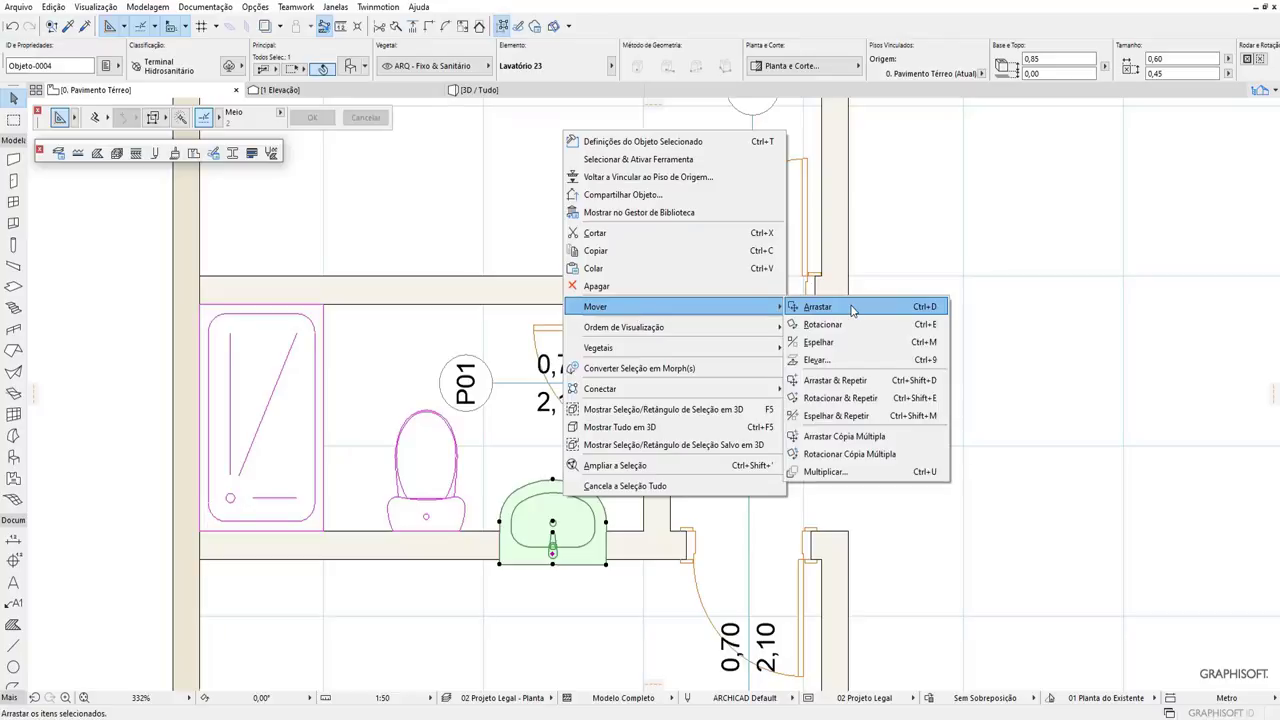
click(828, 309)
scroll(560, 520, up, 3)
click(563, 555)
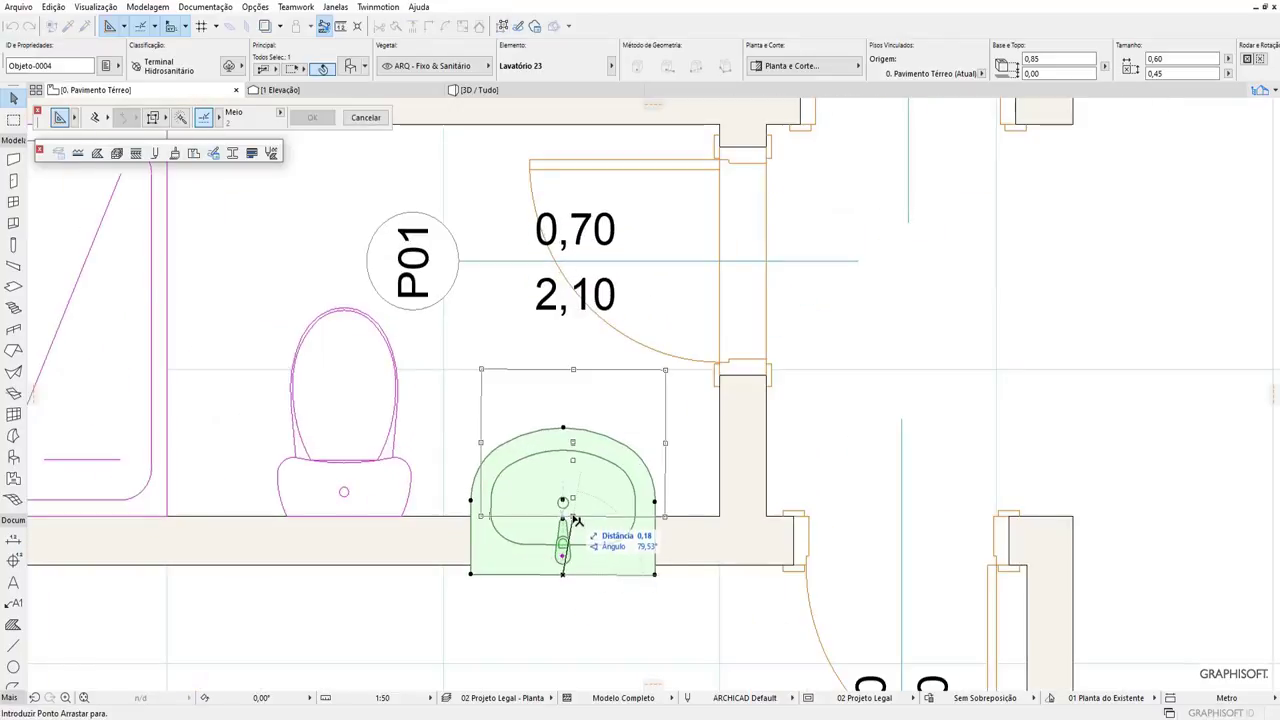
click(575, 520)
scroll(545, 514, up, 3)
scroll(310, 537, up, 3)
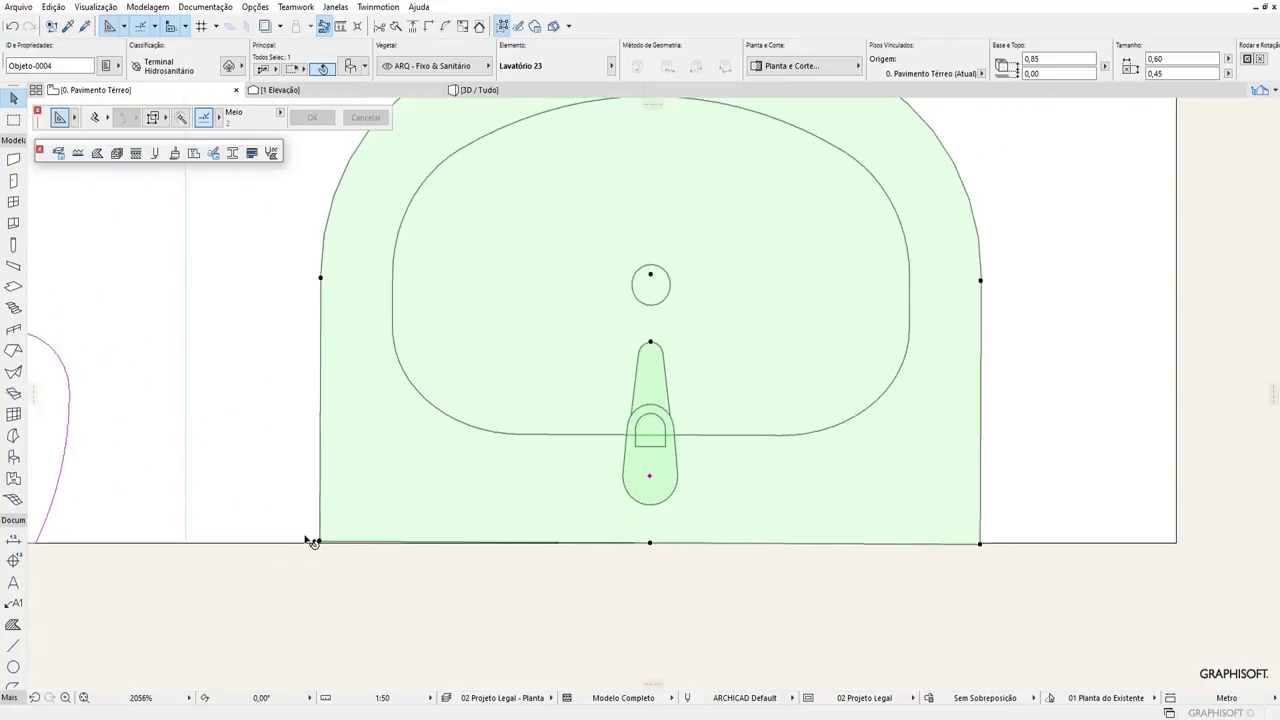
scroll(312, 555, up, 2)
click(331, 547)
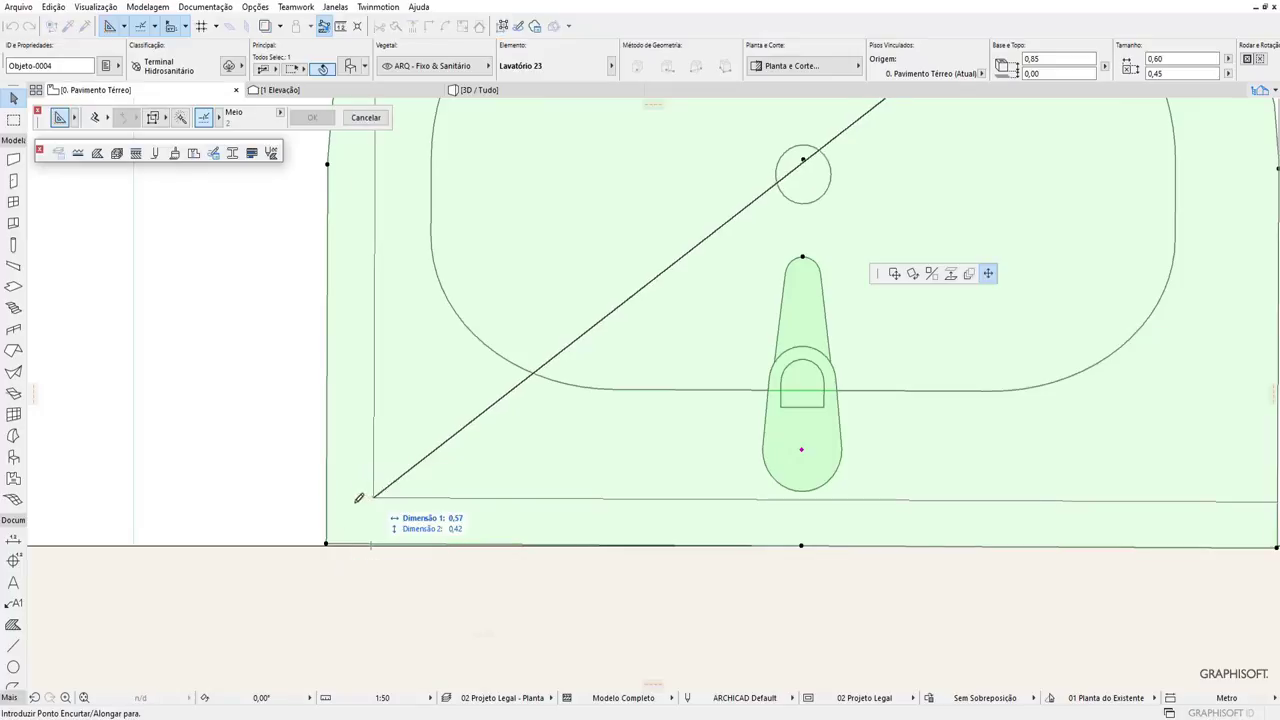
right_click(336, 523)
key(Escape)
key(Escape)
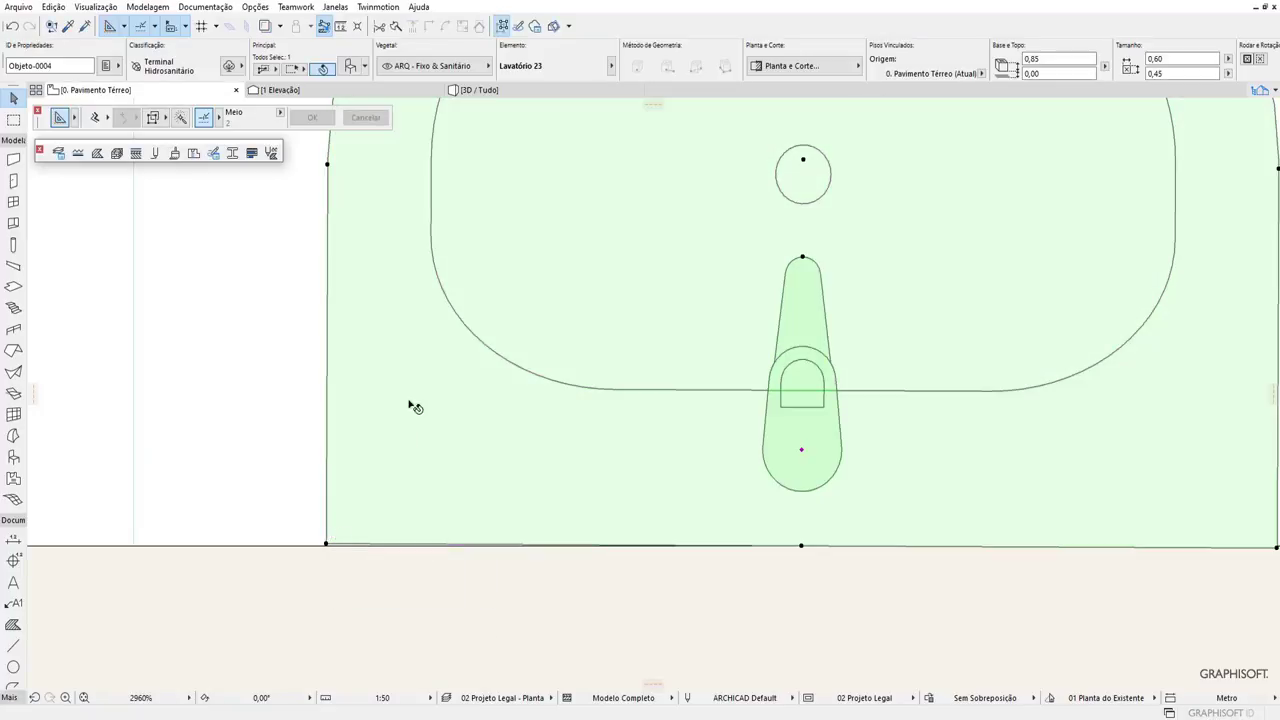
Rotate the washbasin about its corner so its back sits against the lower wall, bowl facing the room.
right_click(414, 406)
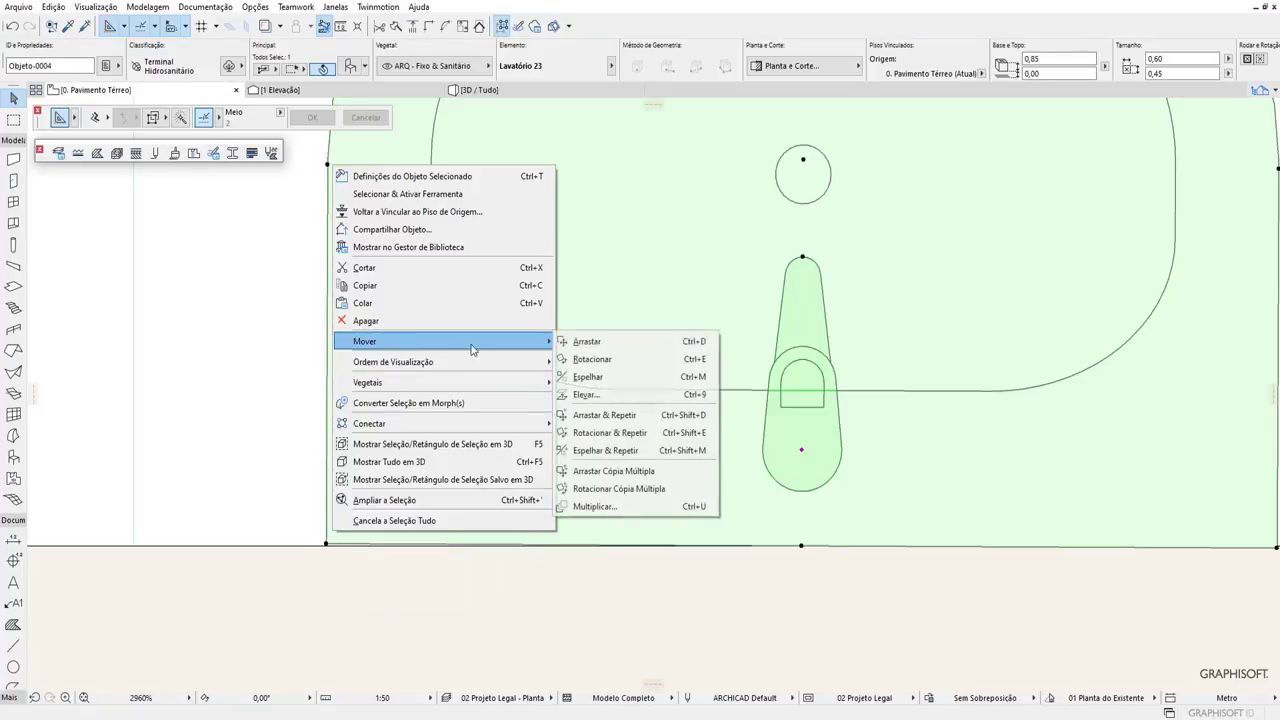
click(621, 361)
scroll(874, 557, down, 2)
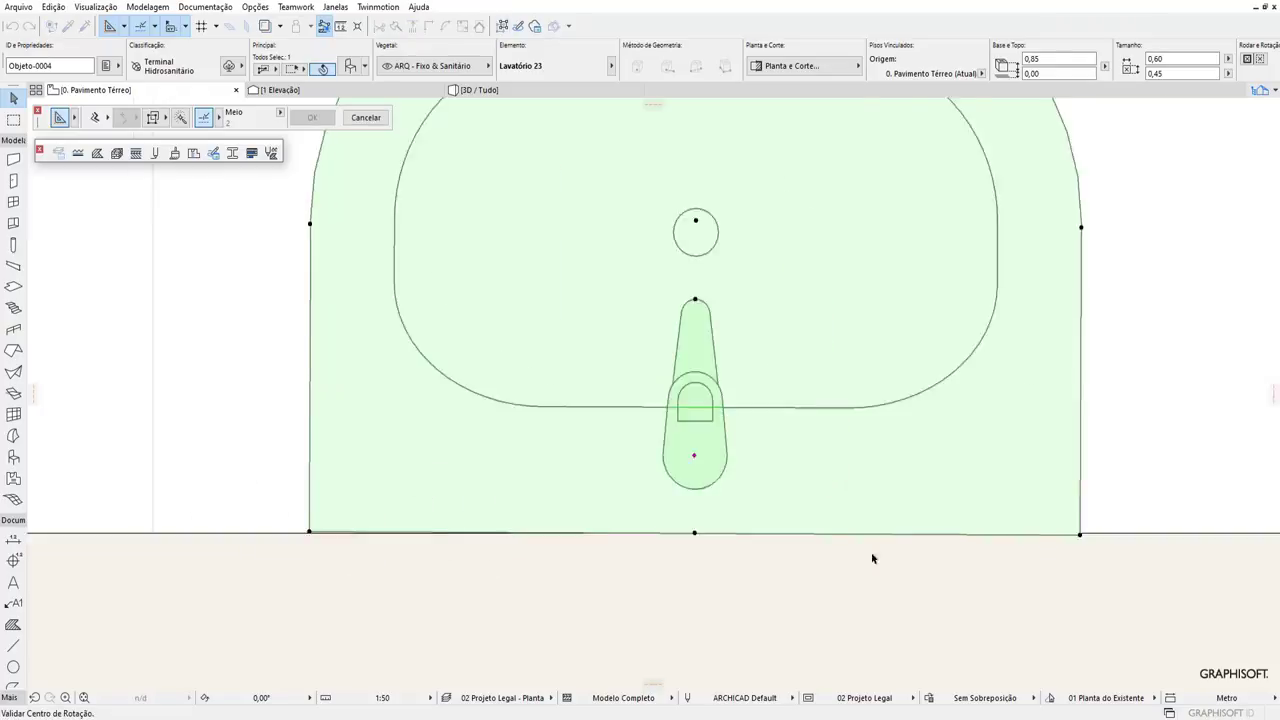
scroll(900, 540, down, 2)
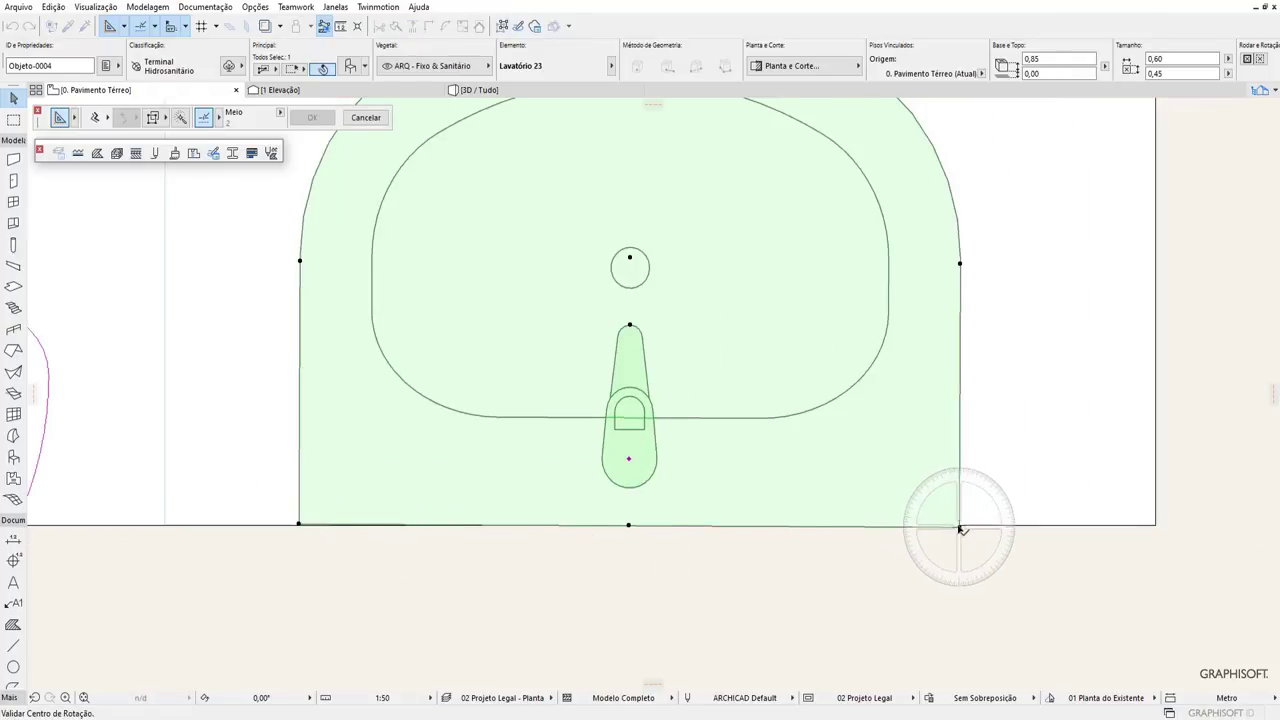
click(955, 524)
scroll(300, 521, up, 2)
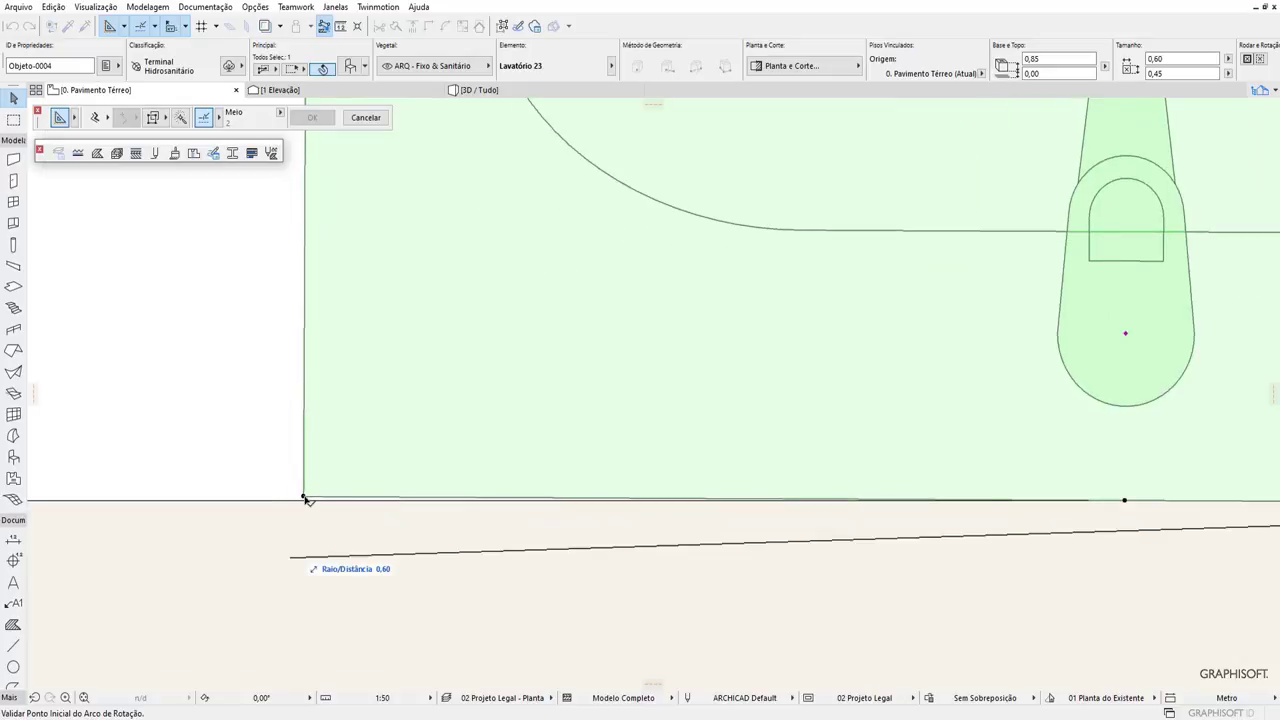
click(305, 498)
scroll(230, 507, up, 1)
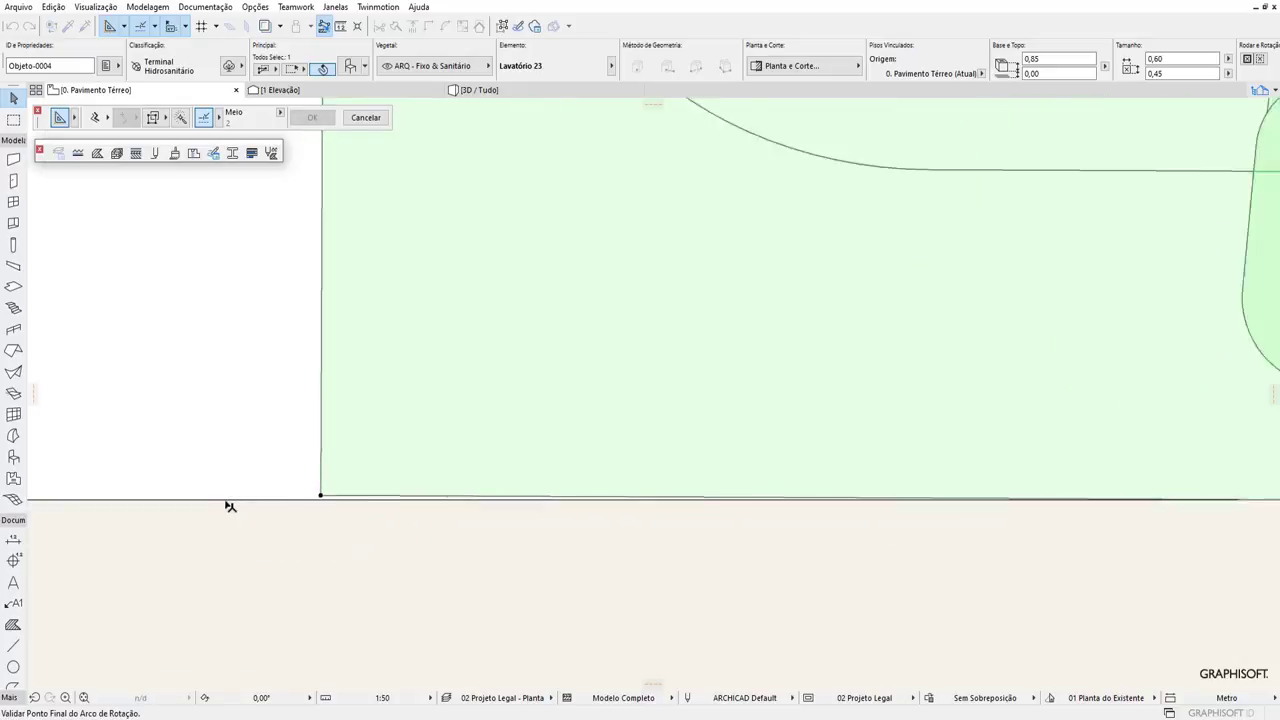
scroll(190, 510, up, 3)
click(184, 503)
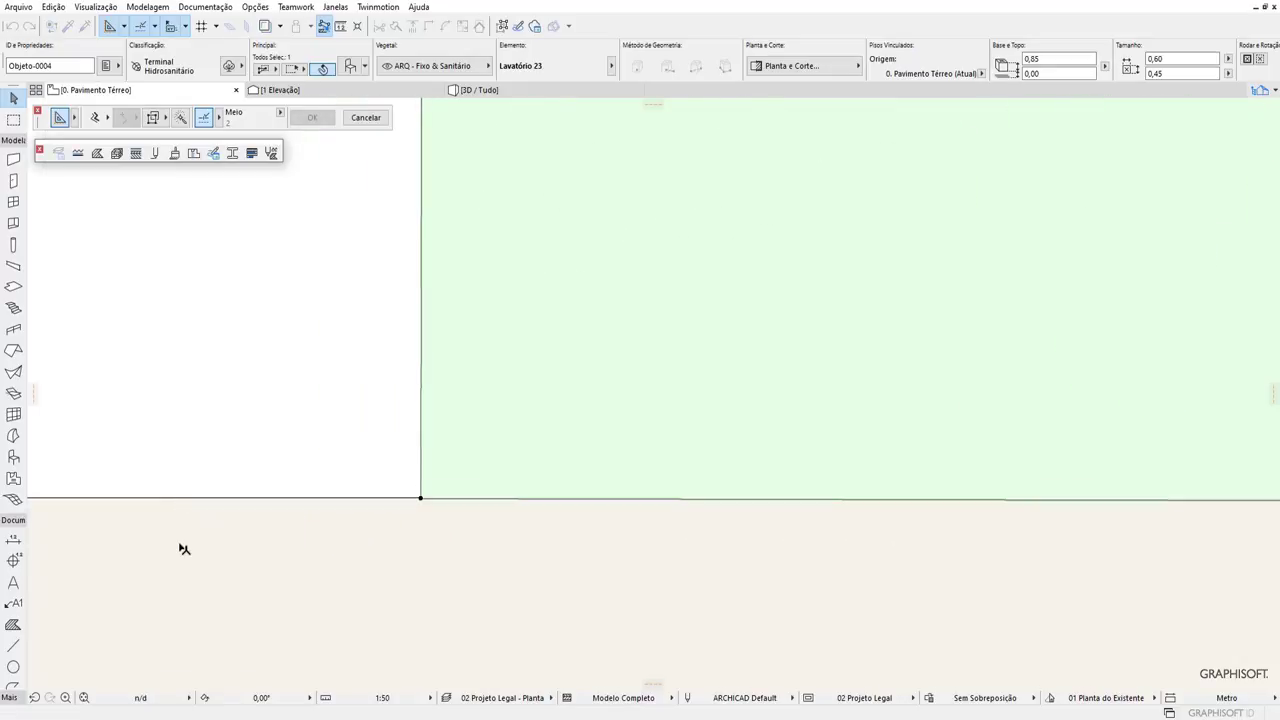
scroll(460, 520, down, 3)
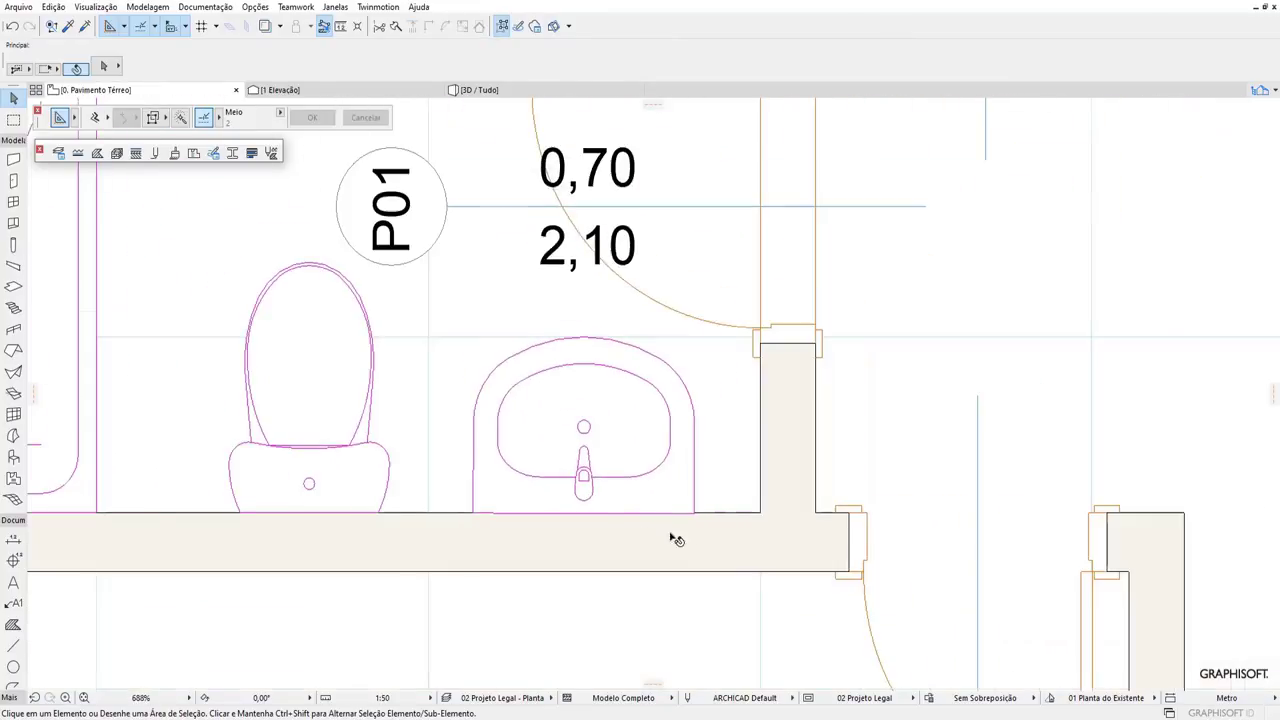
scroll(772, 590, down, 1)
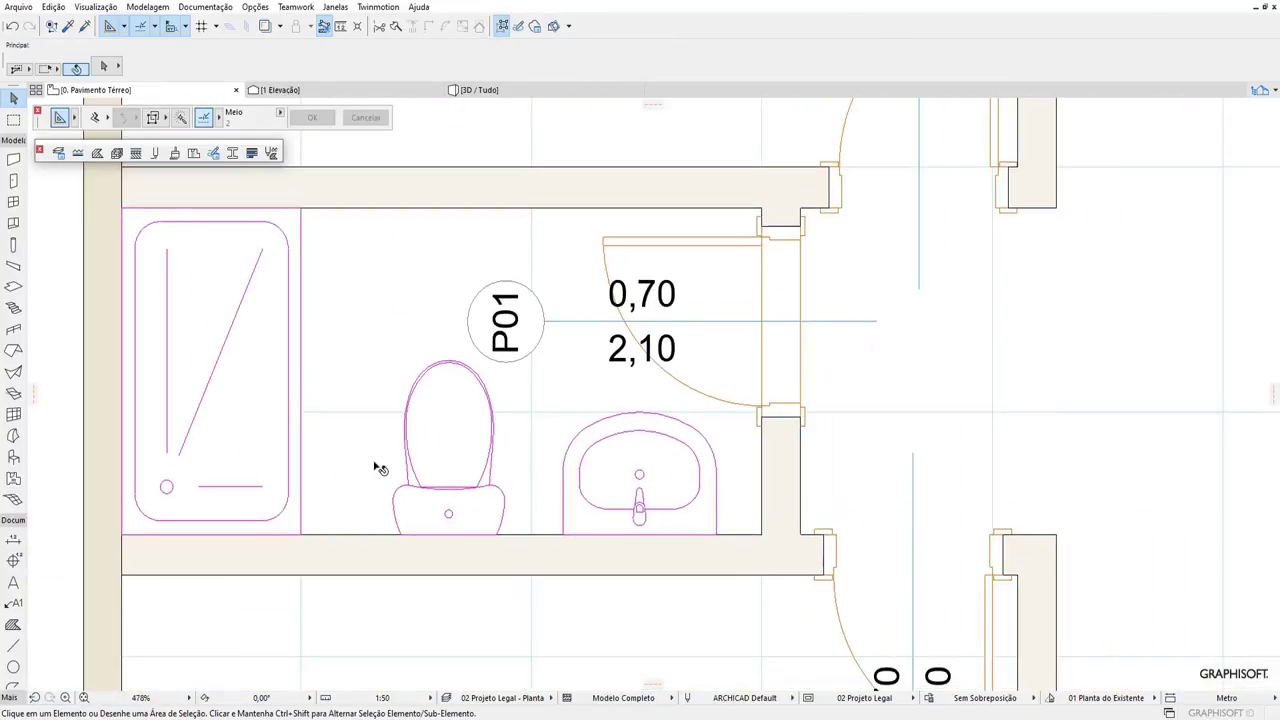
Try stretching the toilet's depth to 0.65, then undo the change.
click(457, 515)
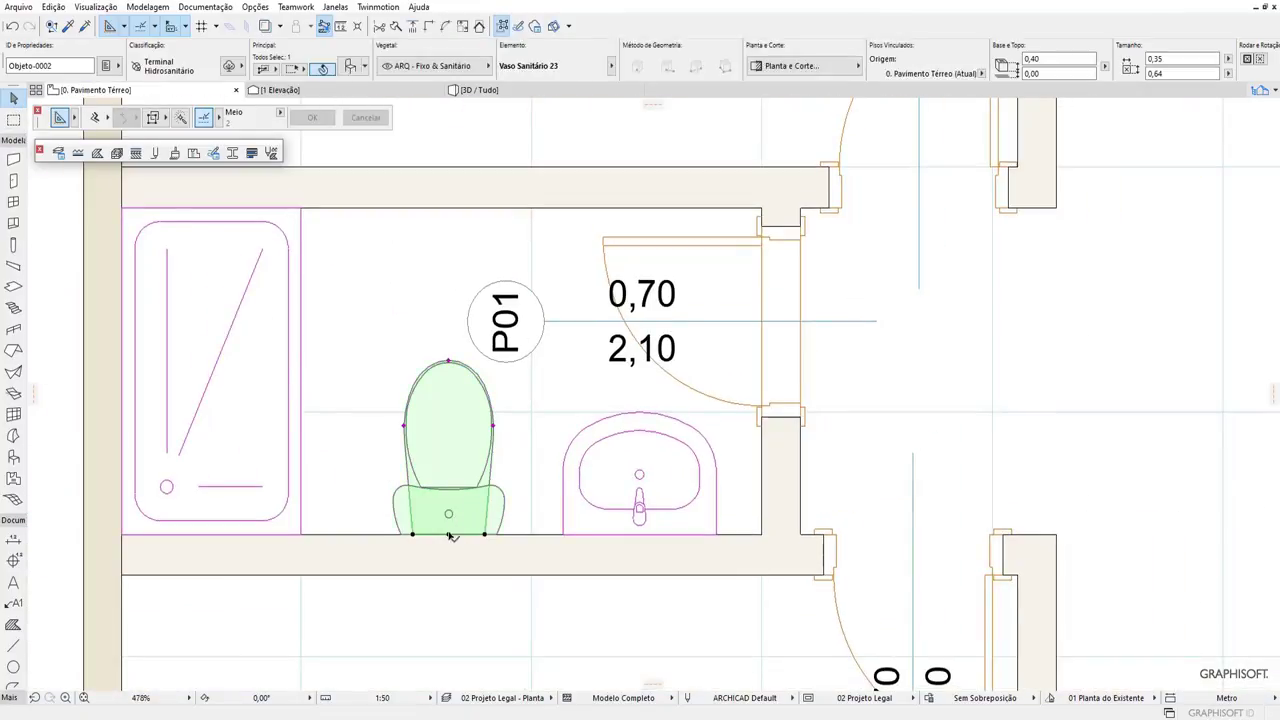
click(448, 534)
click(432, 533)
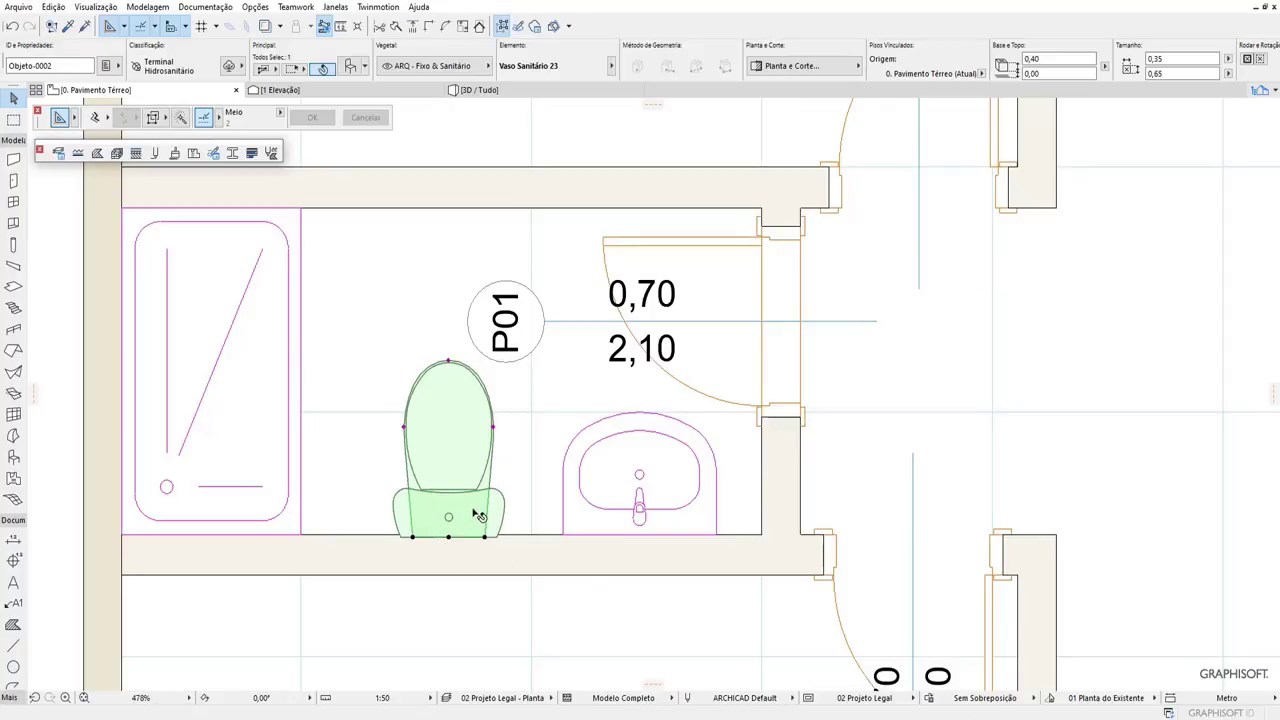
key(ctrl+z)
click(329, 414)
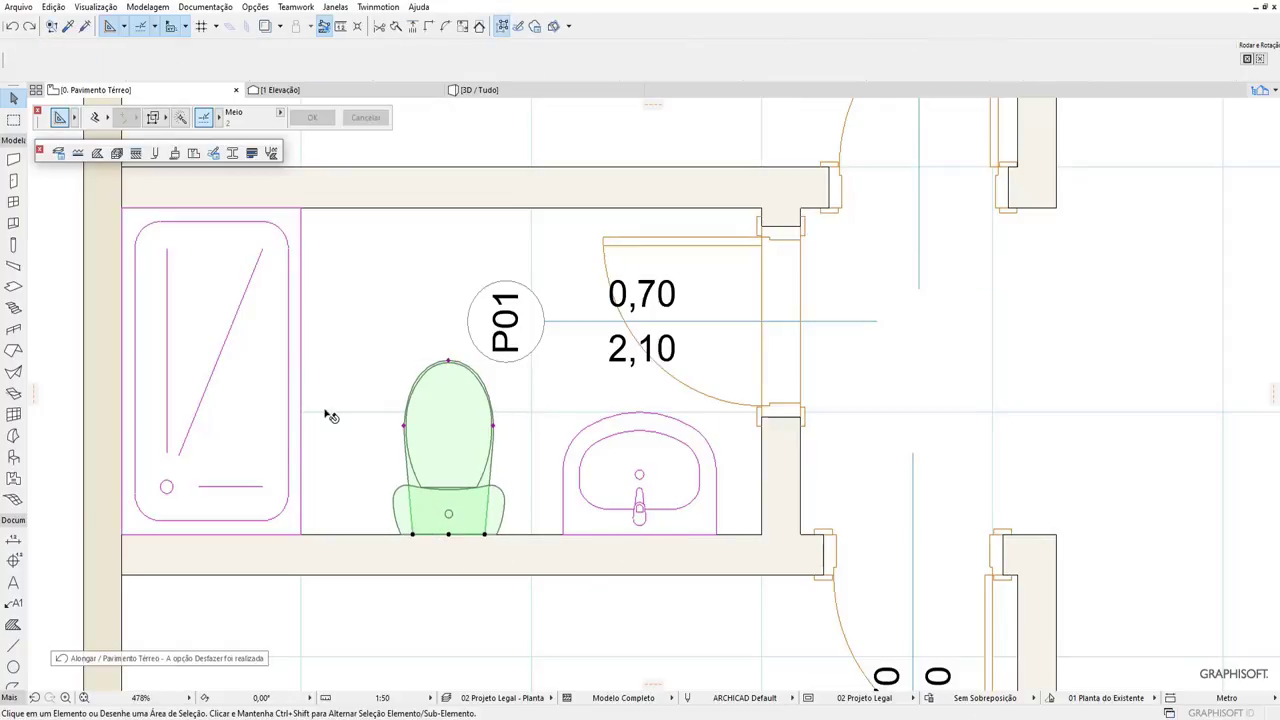
Review the Vaso Sanitário 23 toilet's parameters, clearances and 2D/3D representation, then confirm its settings.
click(473, 491)
right_click(466, 494)
click(560, 129)
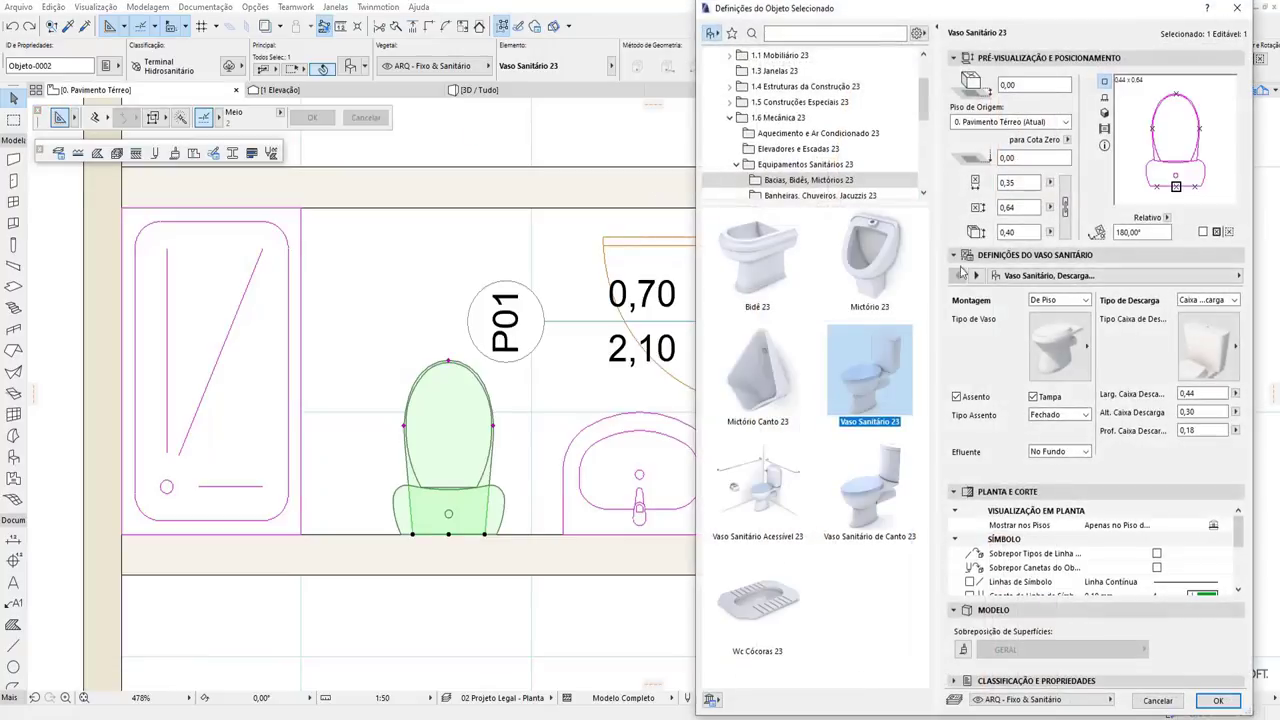
click(975, 277)
click(975, 277)
click(975, 277)
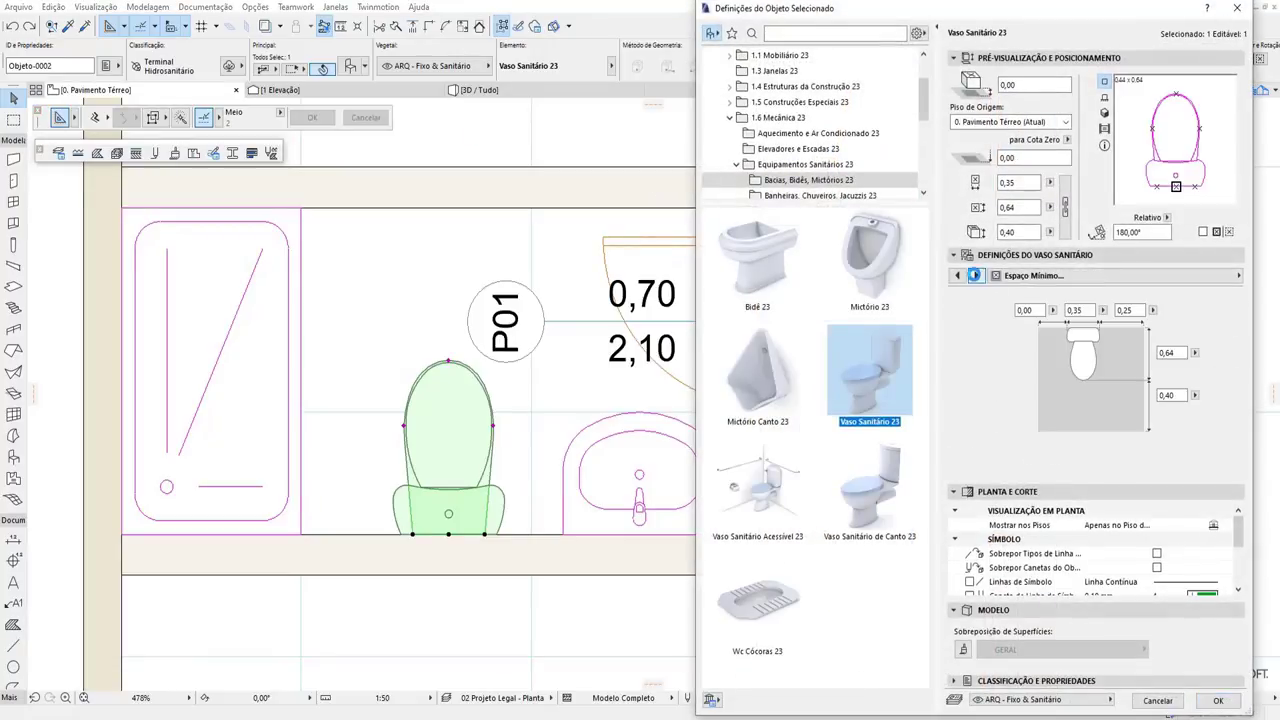
click(975, 277)
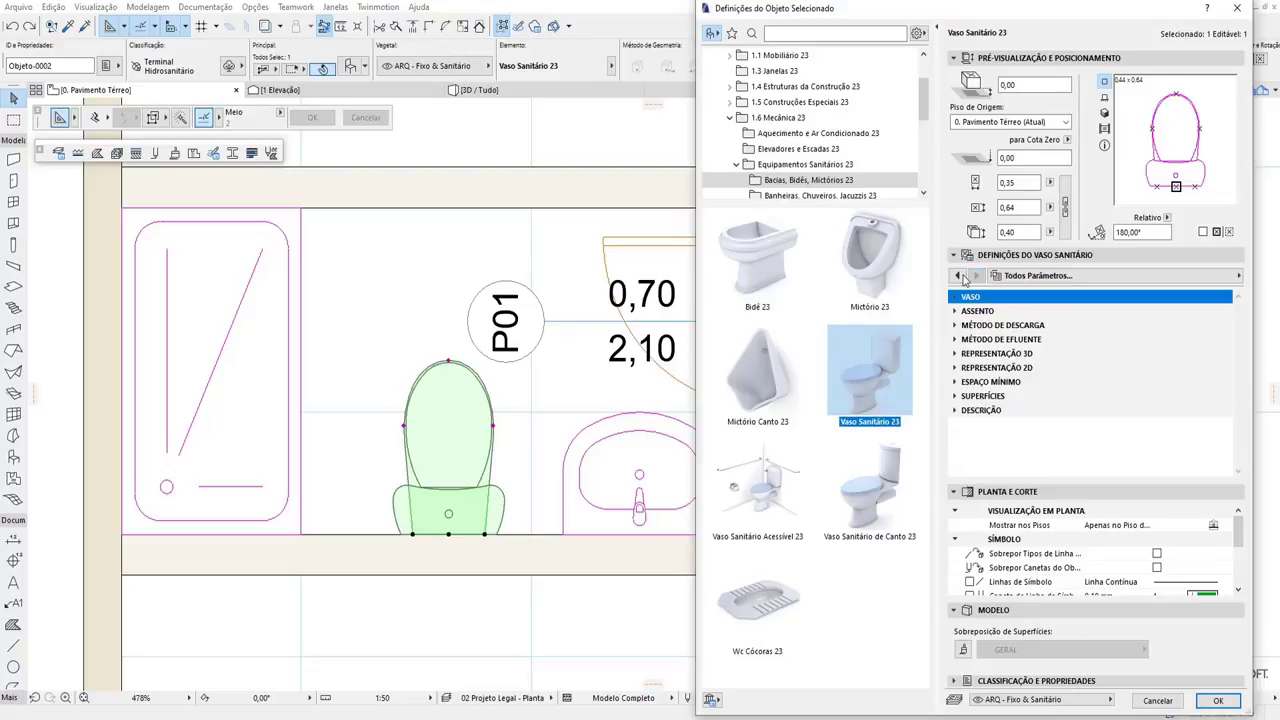
click(958, 276)
click(957, 276)
click(957, 276)
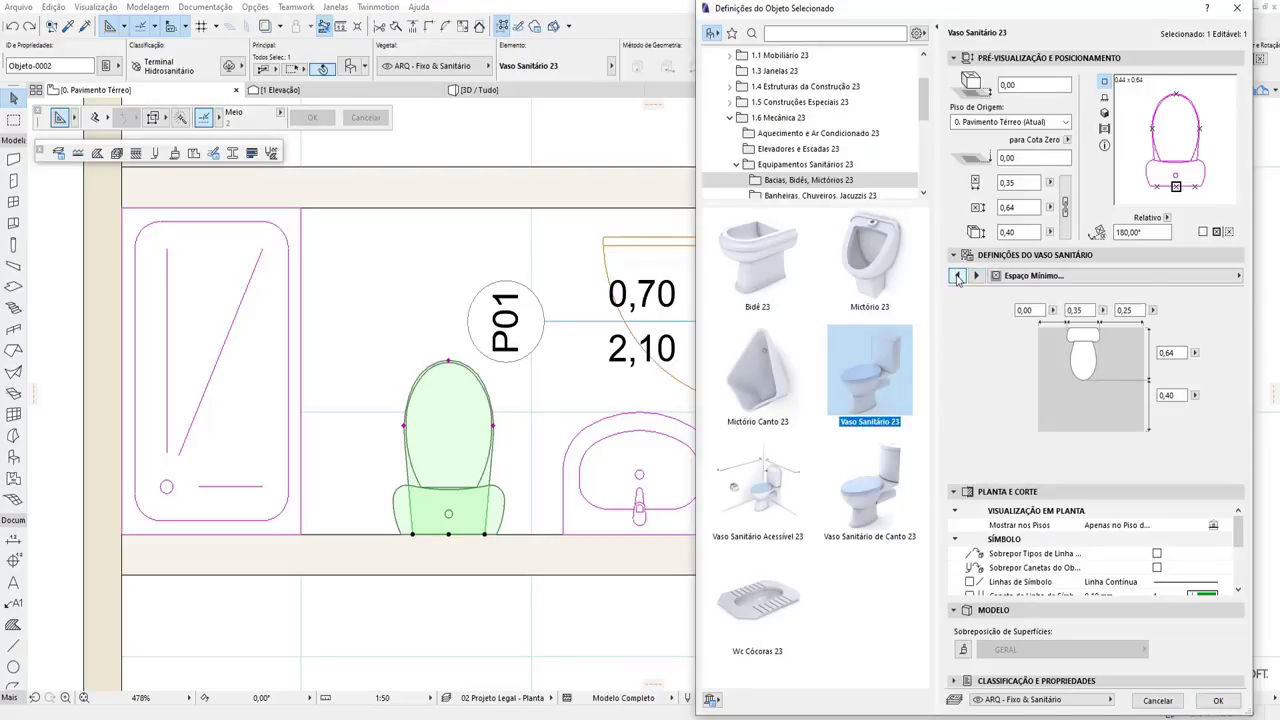
click(957, 276)
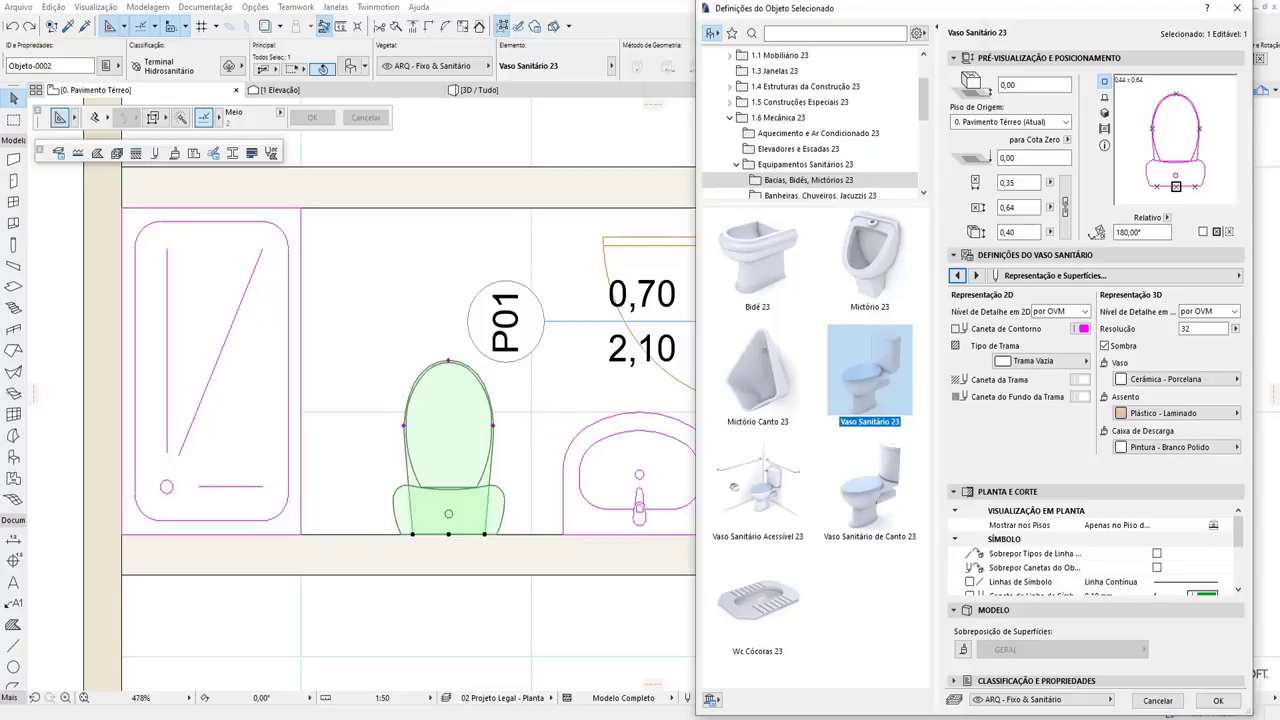
click(1247, 12)
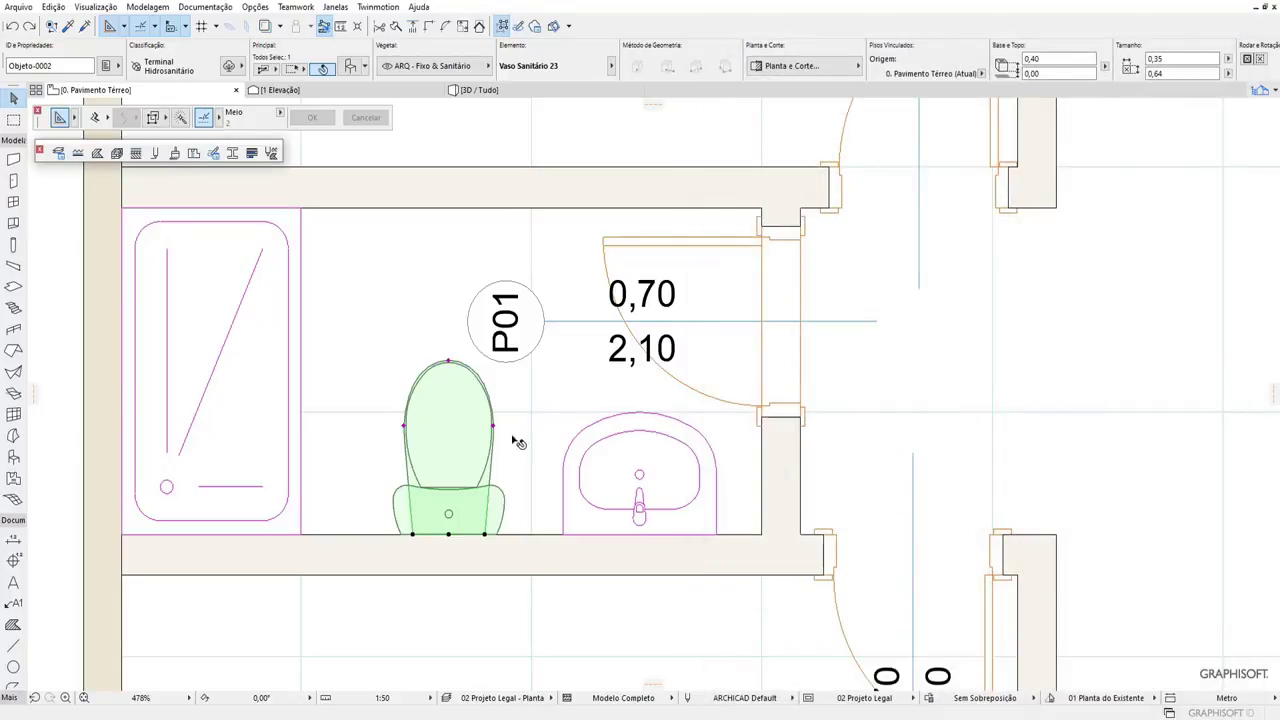
click(518, 442)
click(452, 497)
Clear the selection and open the Object tool's default settings.
scroll(590, 490, down, 2)
click(551, 566)
scroll(549, 557, down, 3)
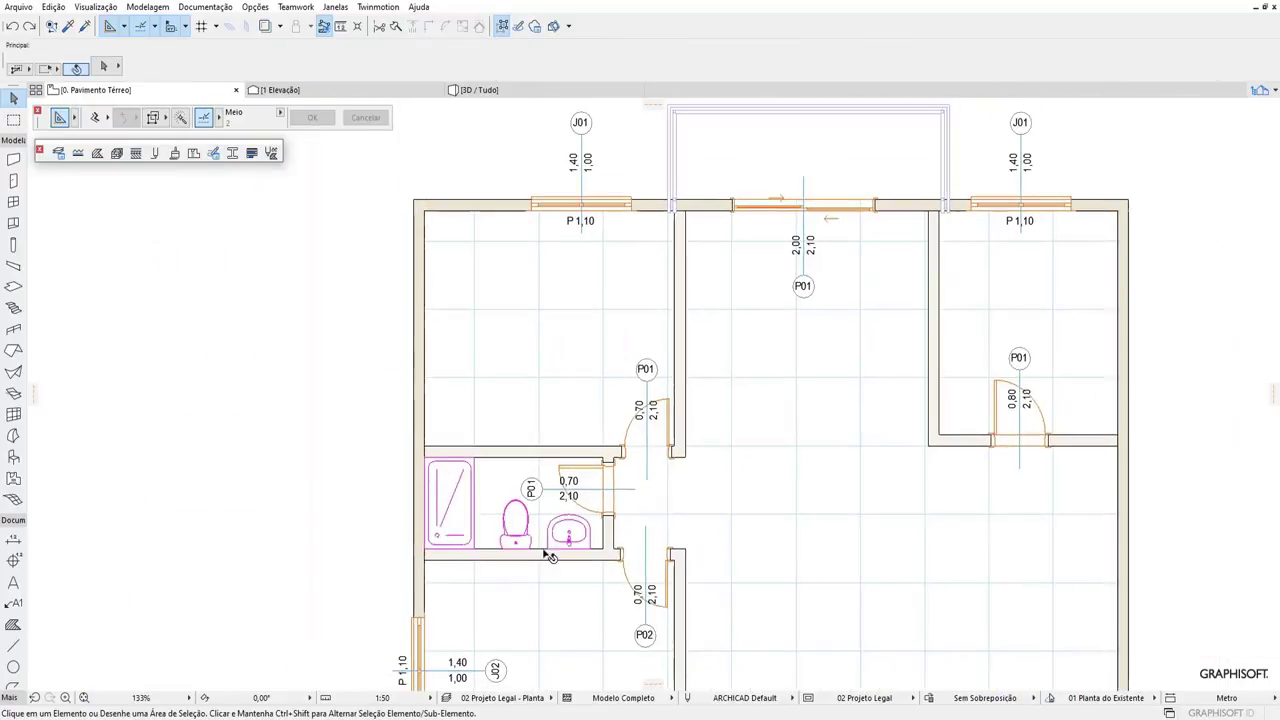
scroll(670, 262, up, 1)
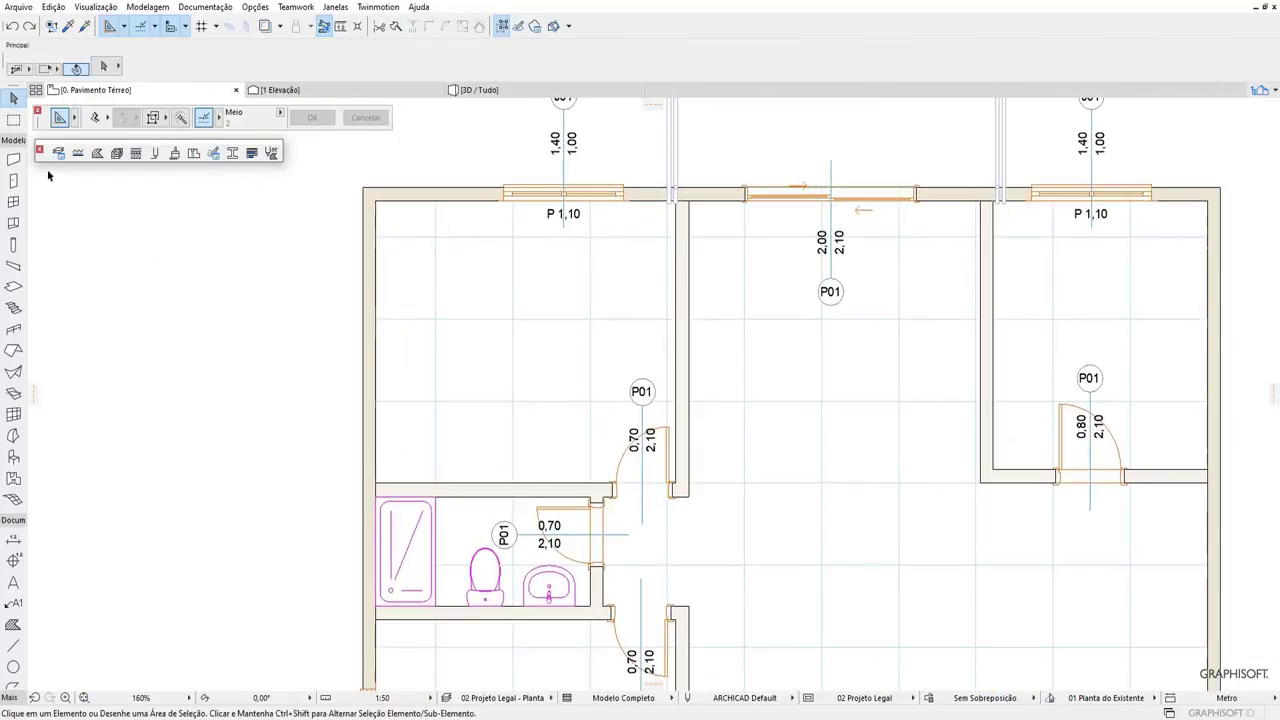
click(13, 460)
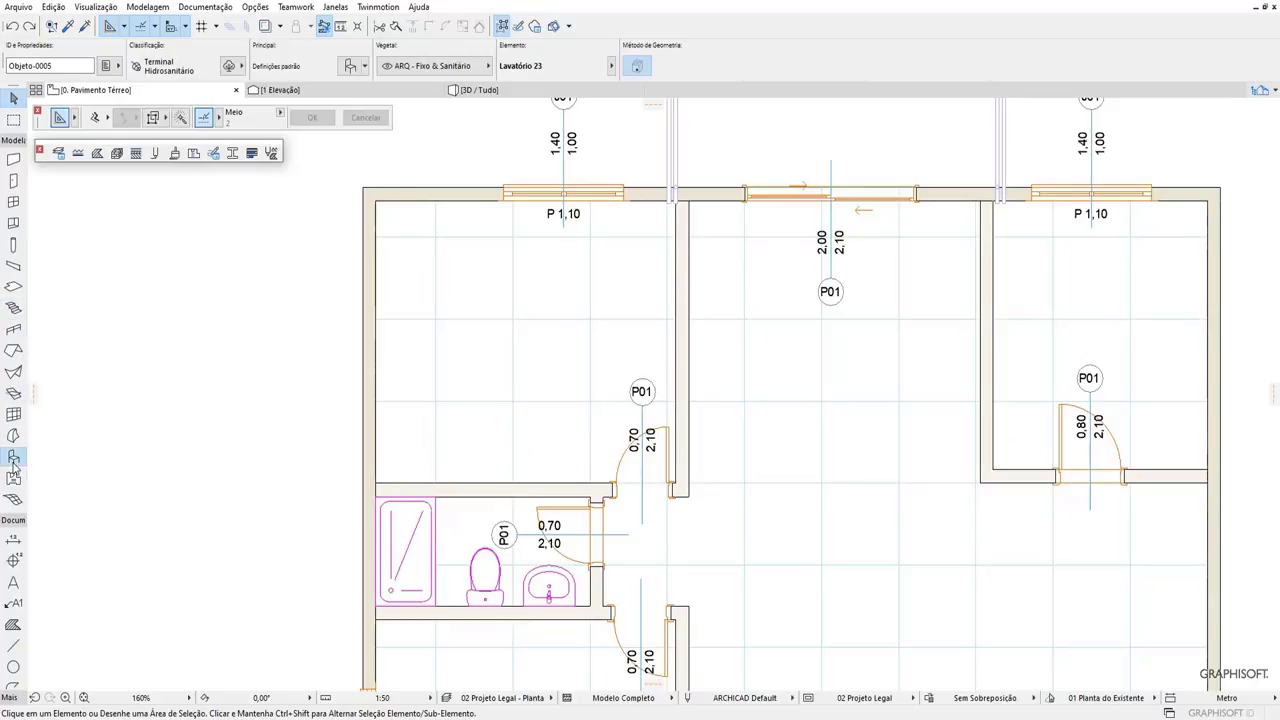
click(364, 68)
click(349, 67)
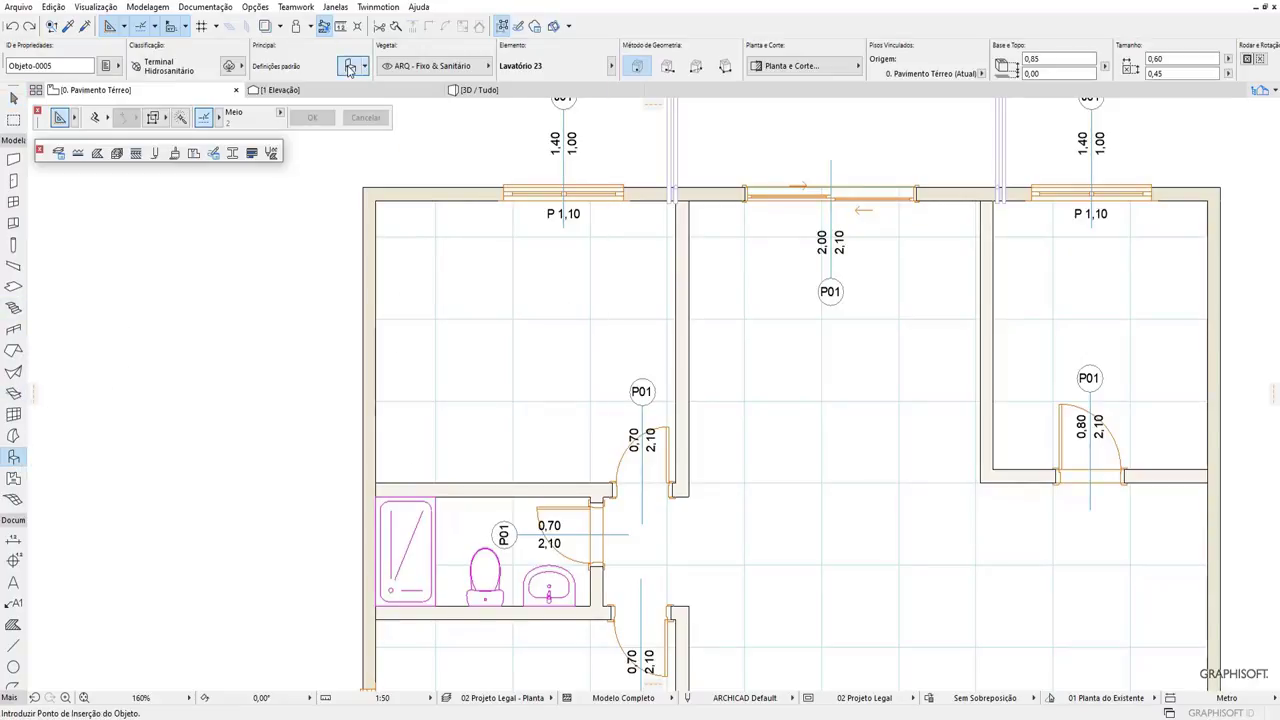
key(ctrl+t)
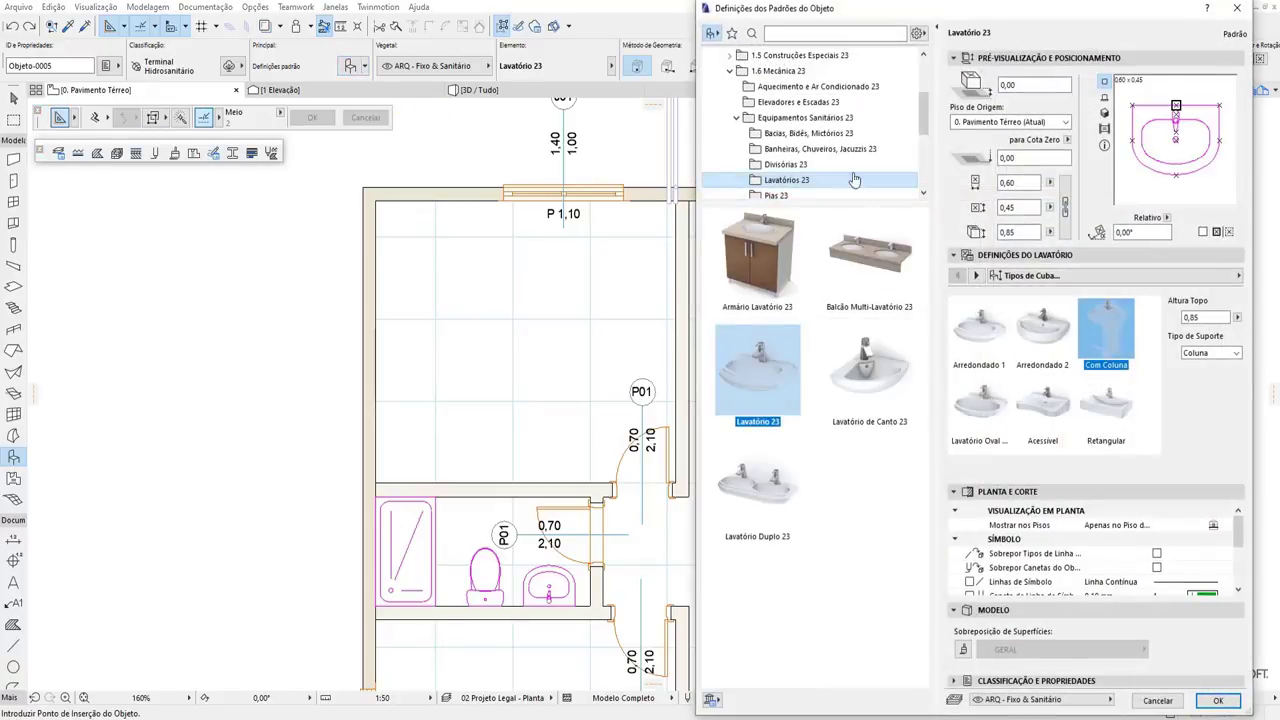
Pick Guarda-Roupa Modular 23 from Mobiliário 23 > Armários e Estantes 23 and place it in the upper-left room.
scroll(928, 127, down, 1)
mouse_move(928, 127)
mouse_down()
mouse_move(928, 145)
mouse_move(924, 62)
mouse_up()
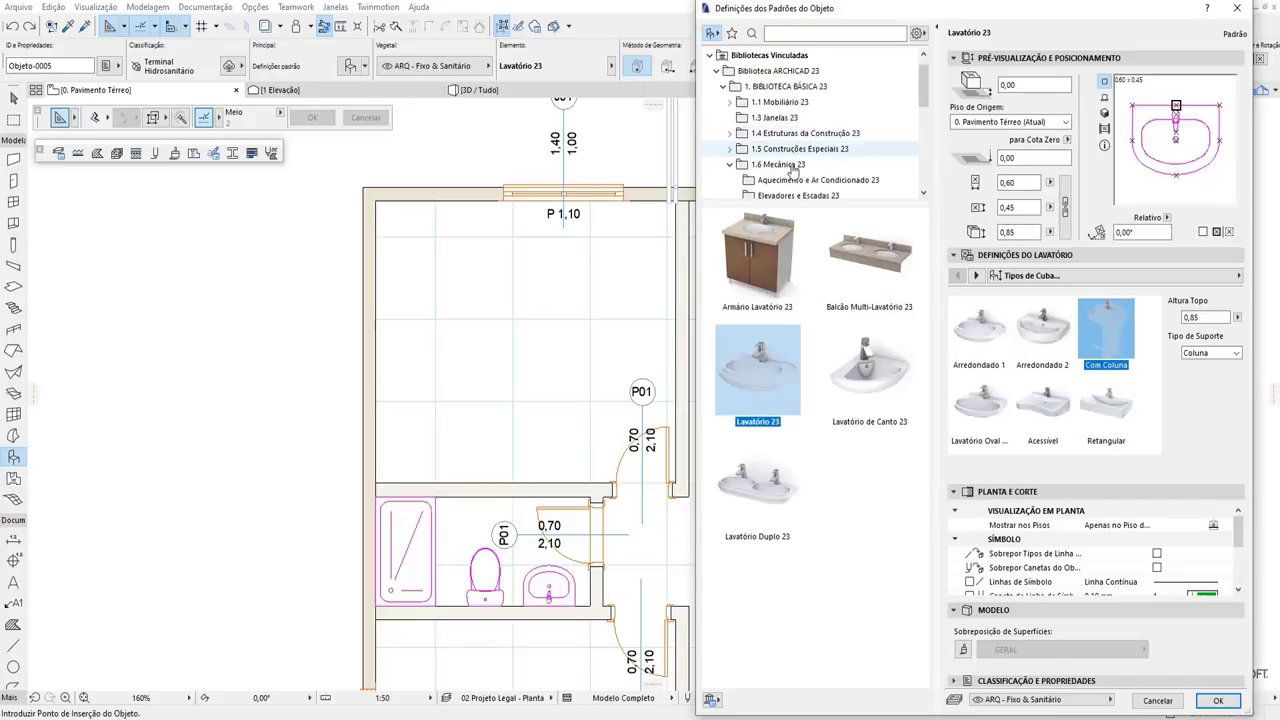
click(728, 165)
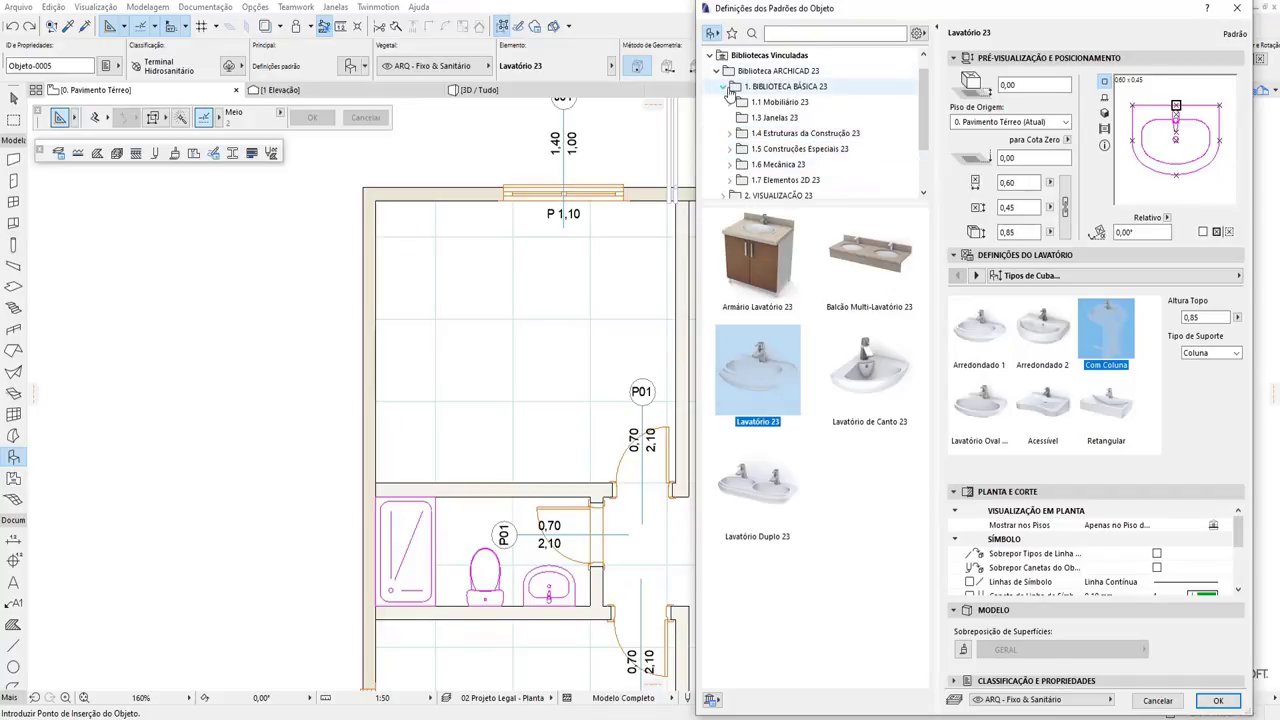
drag(926, 106, 926, 123)
click(790, 71)
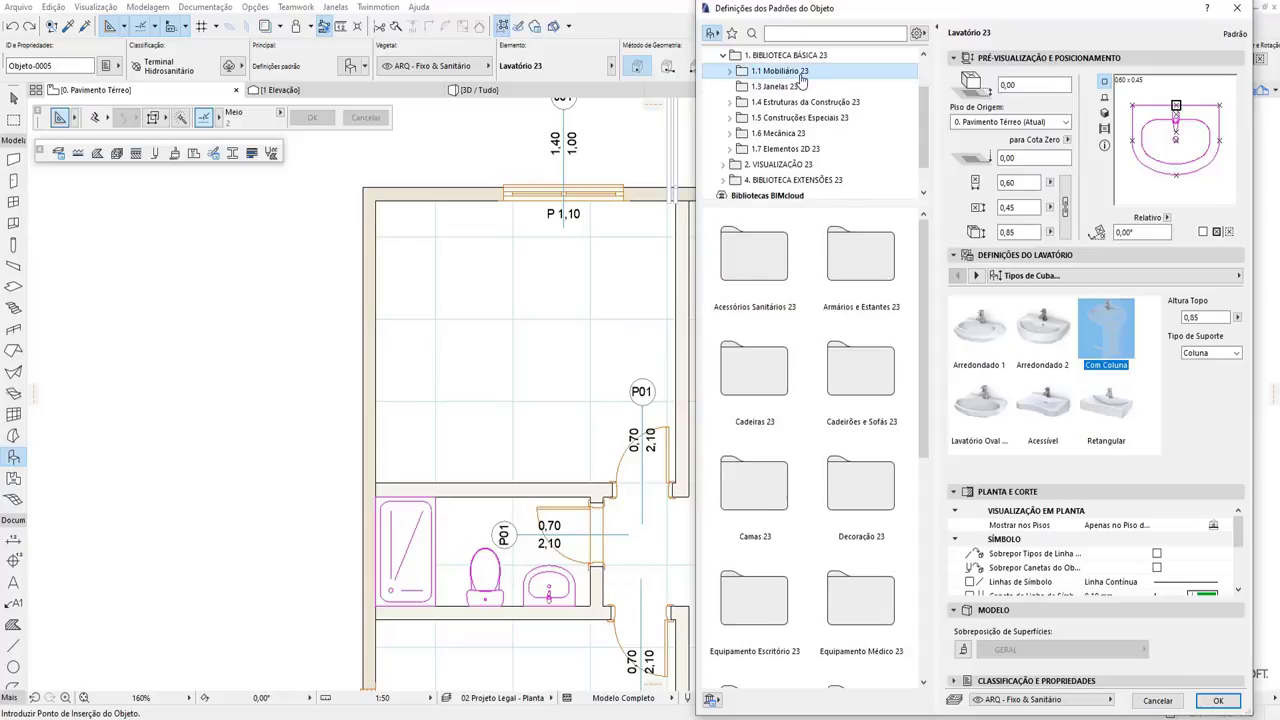
click(740, 71)
click(804, 87)
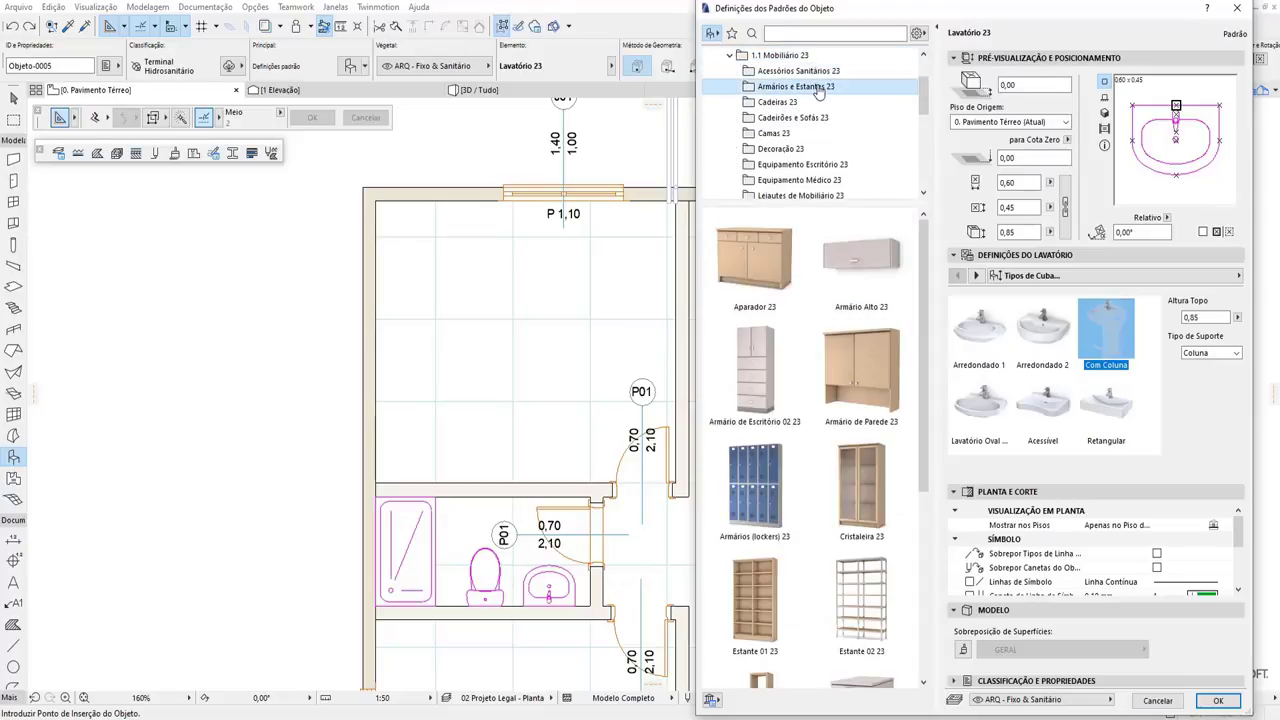
scroll(780, 600, down, 5)
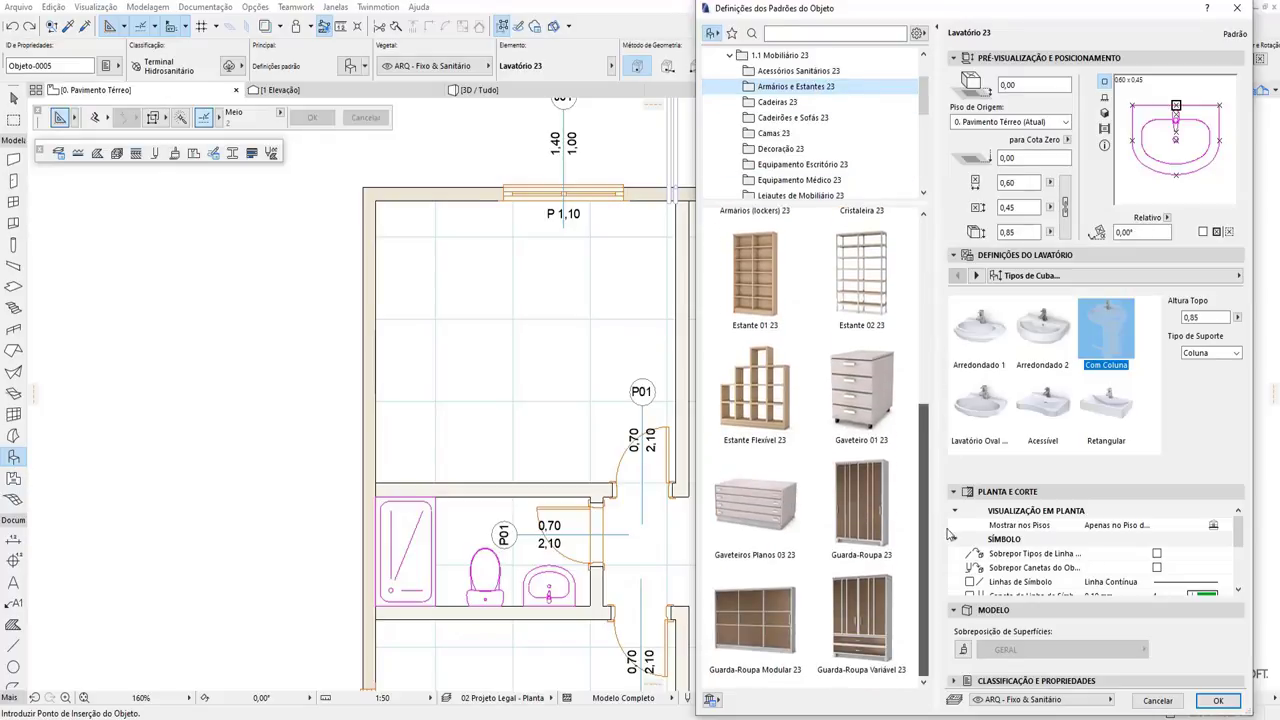
click(778, 635)
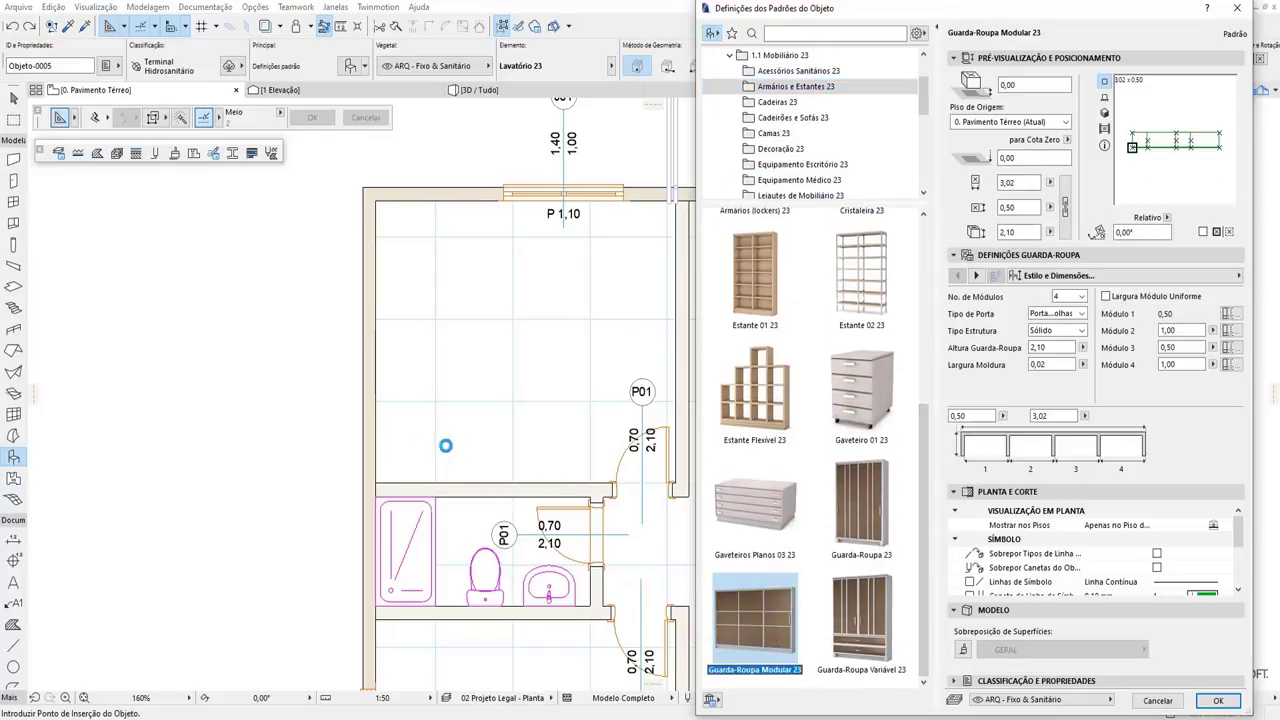
click(1219, 701)
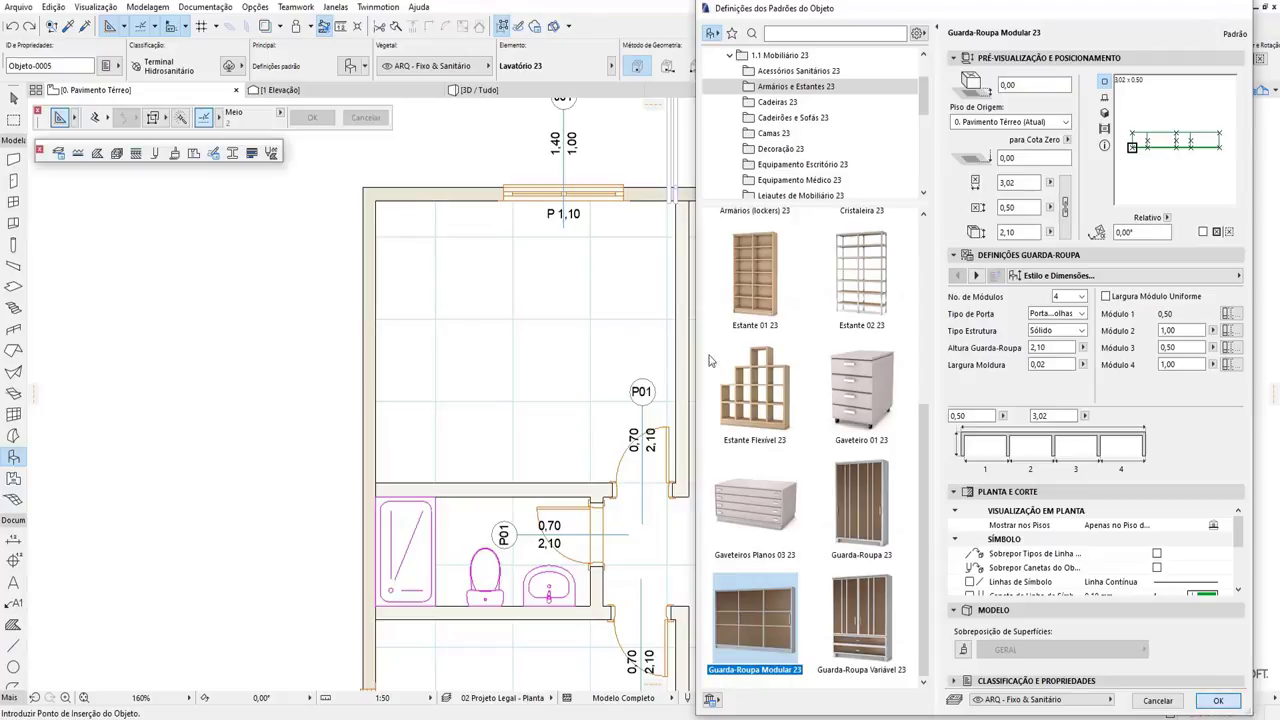
click(406, 364)
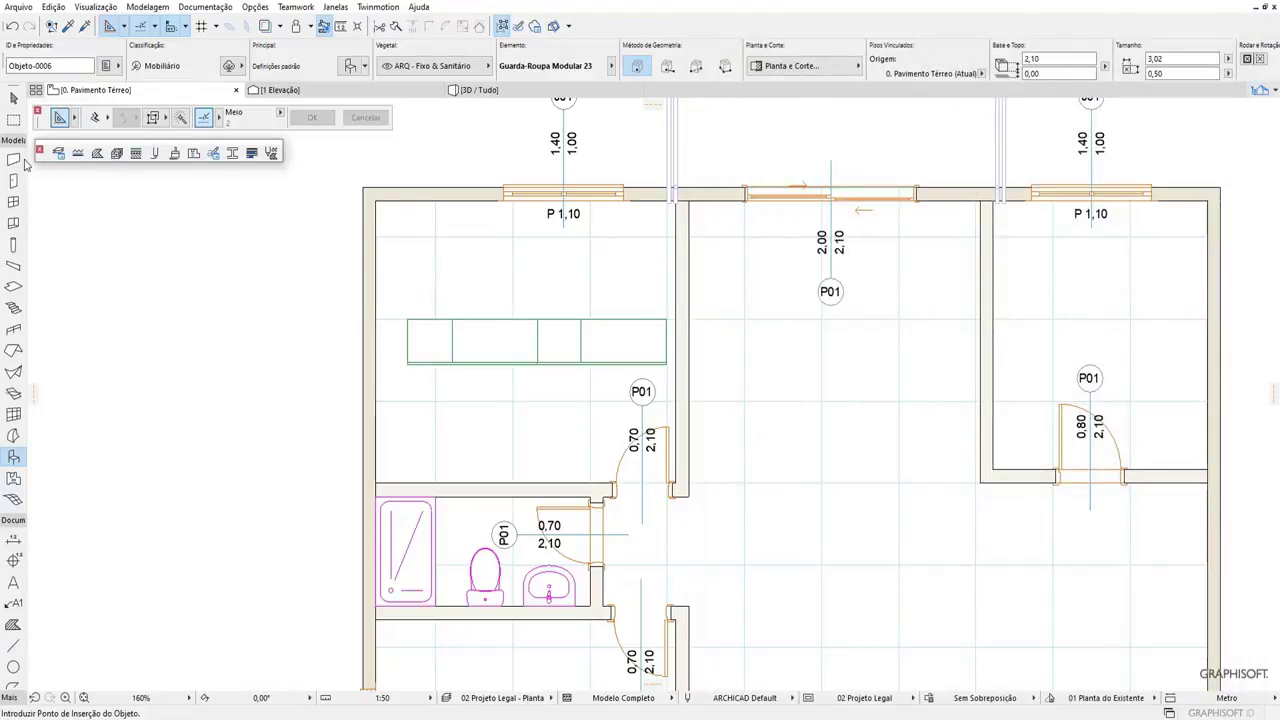
Rotate the wardrobe 90° so it stands vertically.
click(14, 99)
click(504, 369)
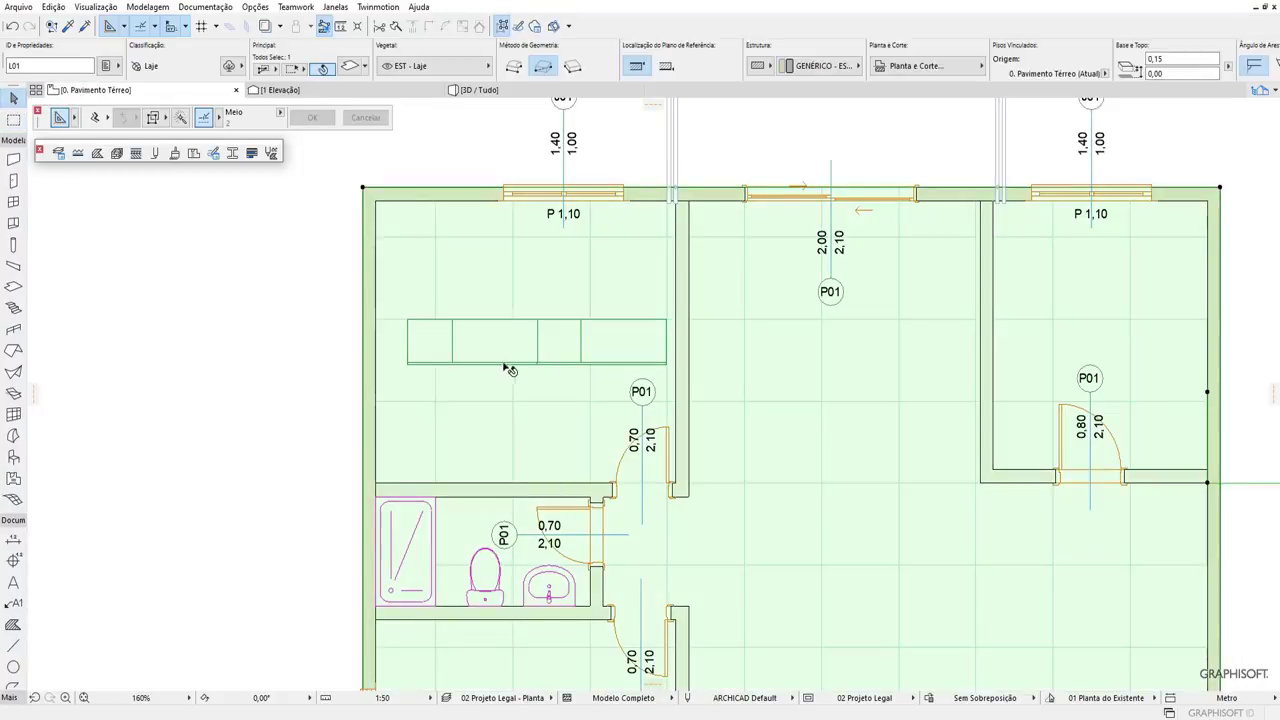
click(180, 170)
click(533, 357)
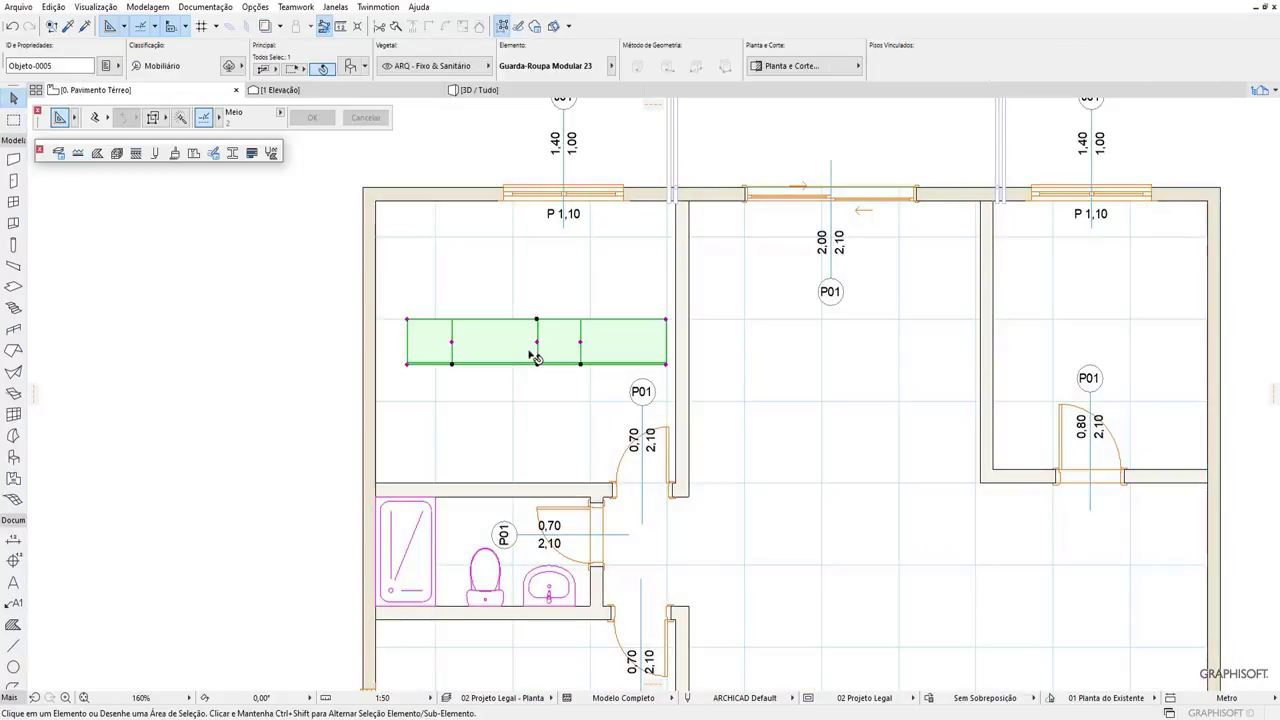
right_click(531, 353)
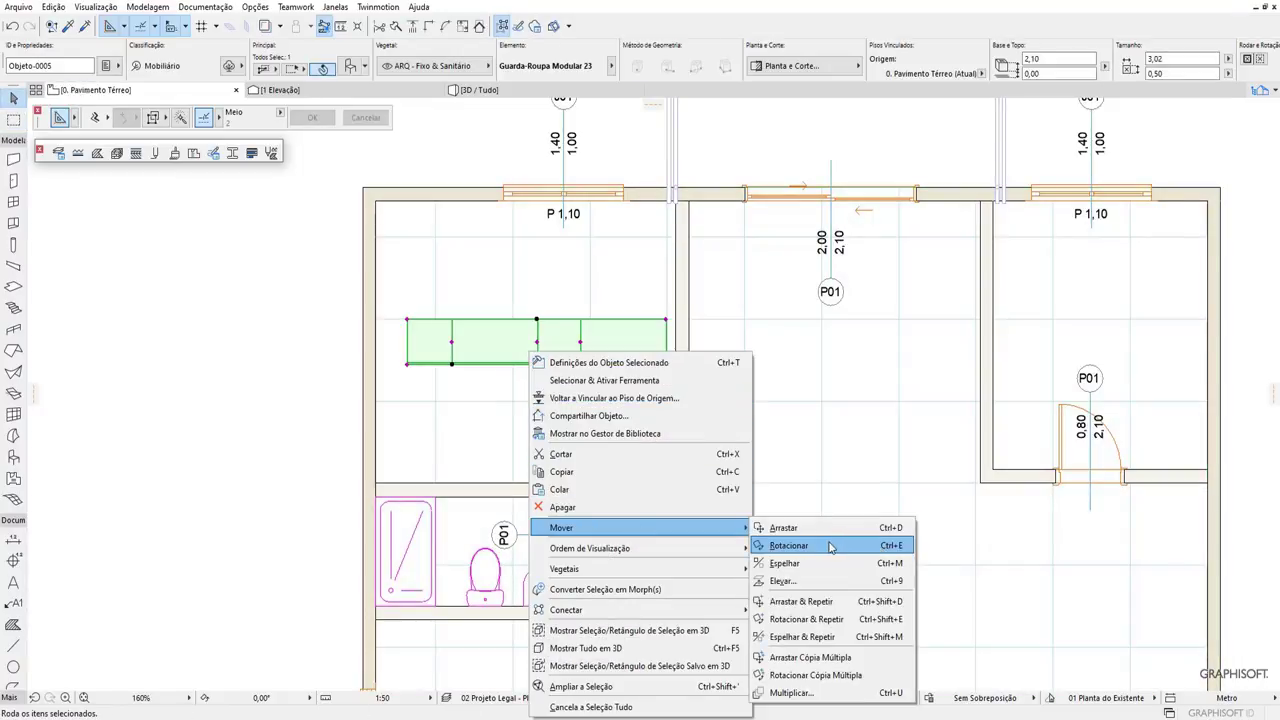
click(885, 549)
click(527, 350)
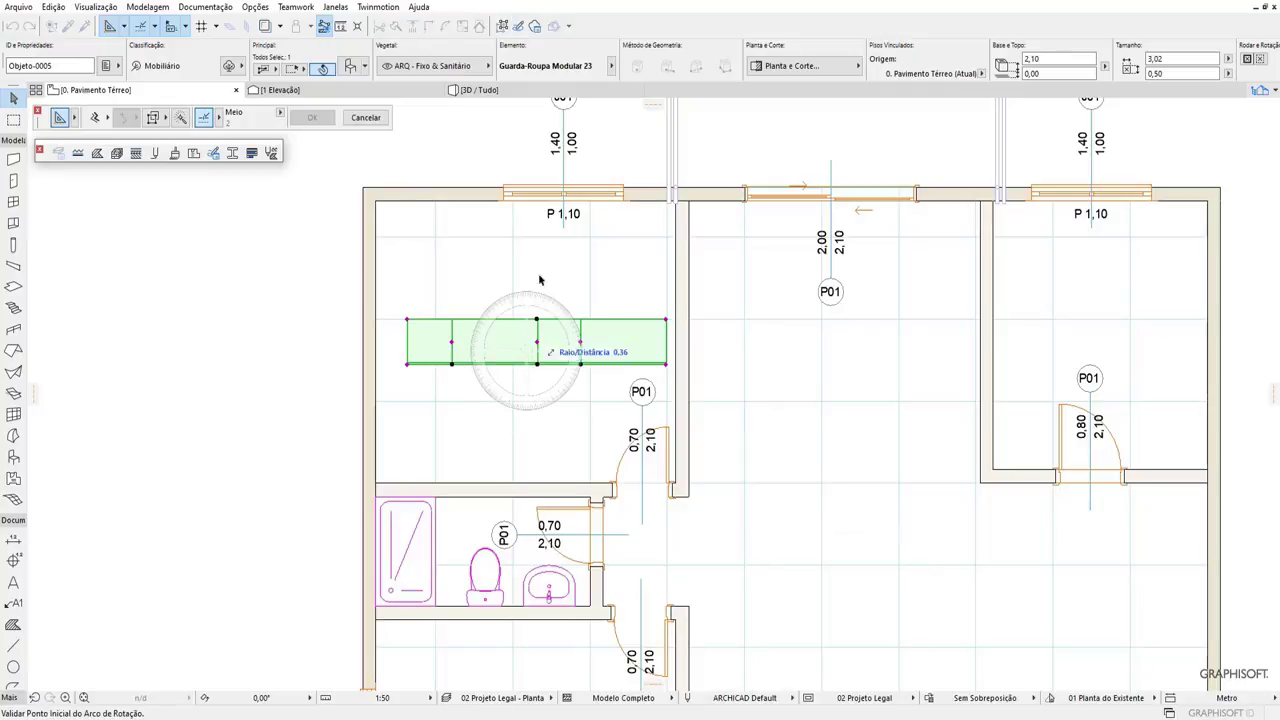
click(775, 351)
click(517, 154)
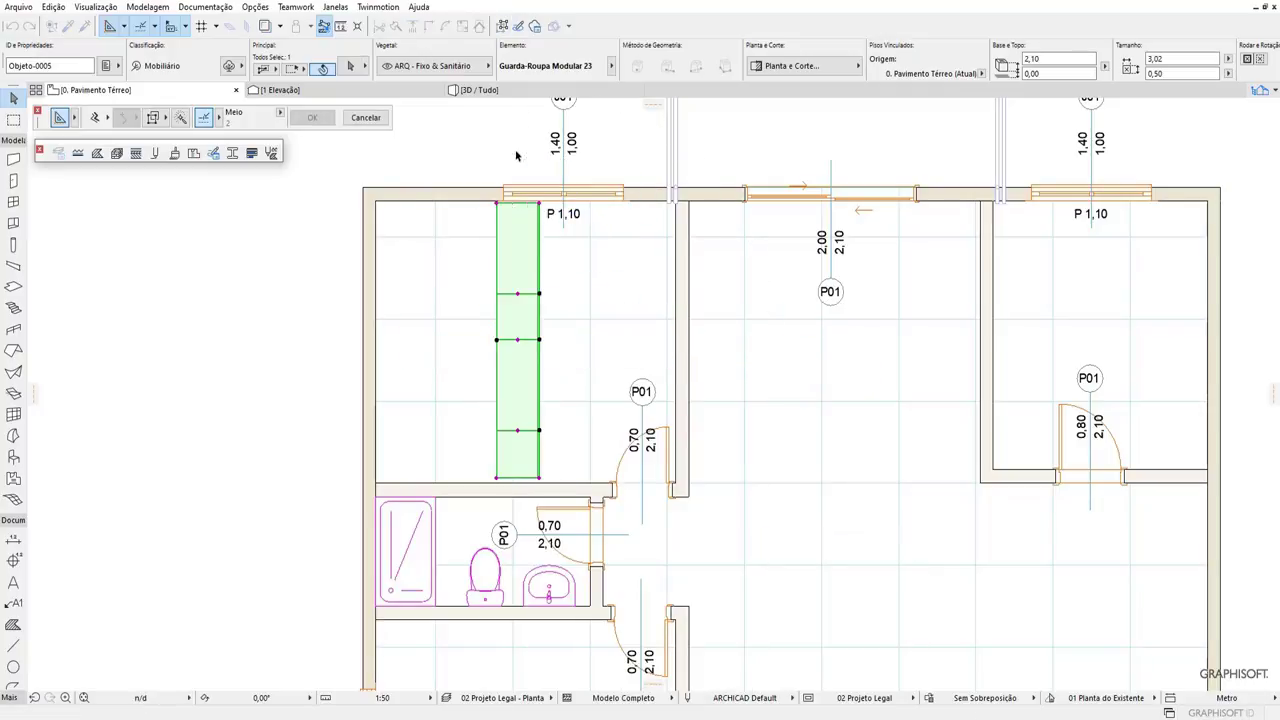
Move the wardrobe against the room's left wall and set its depth to 0,60.
right_click(521, 270)
mouse_move(550, 440)
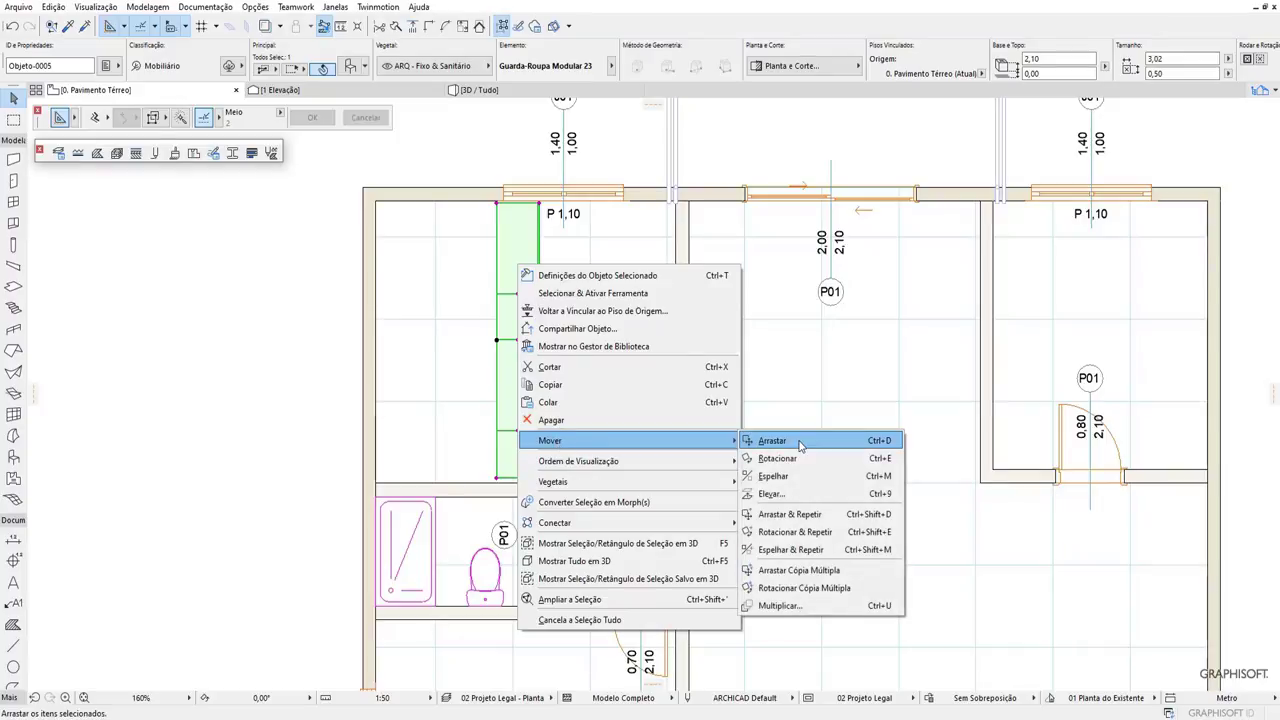
click(780, 437)
click(499, 205)
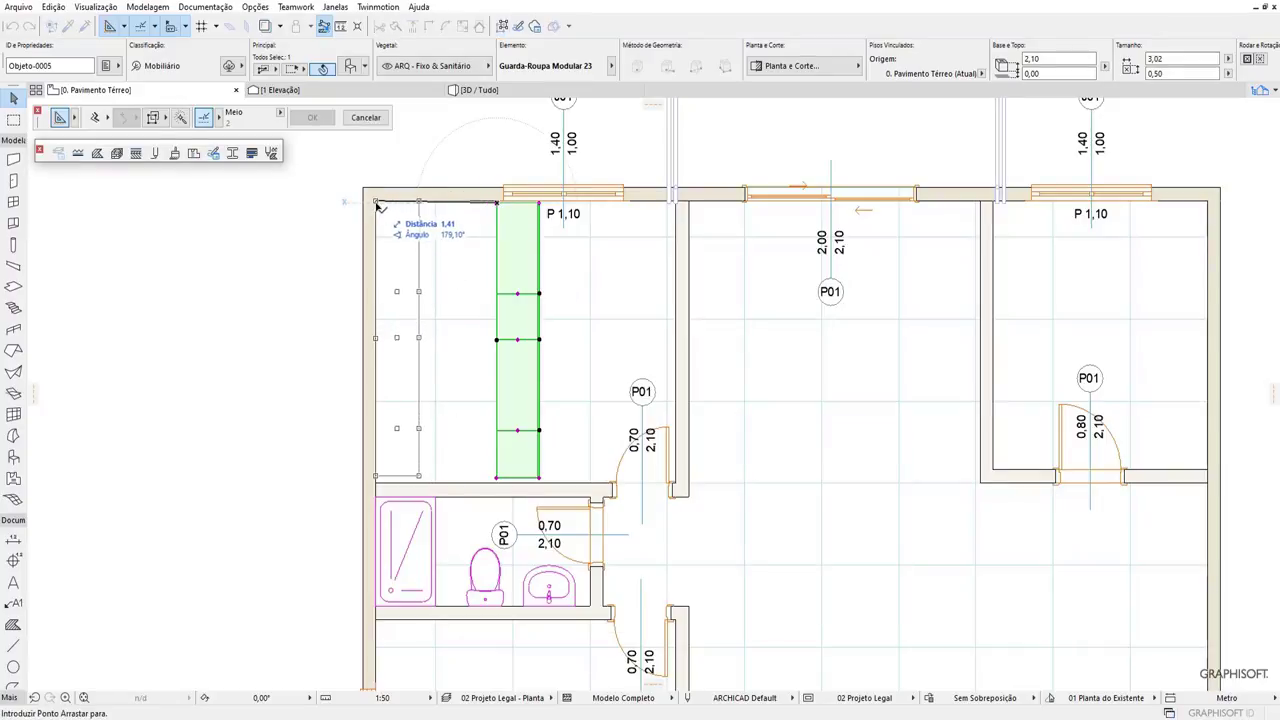
click(376, 200)
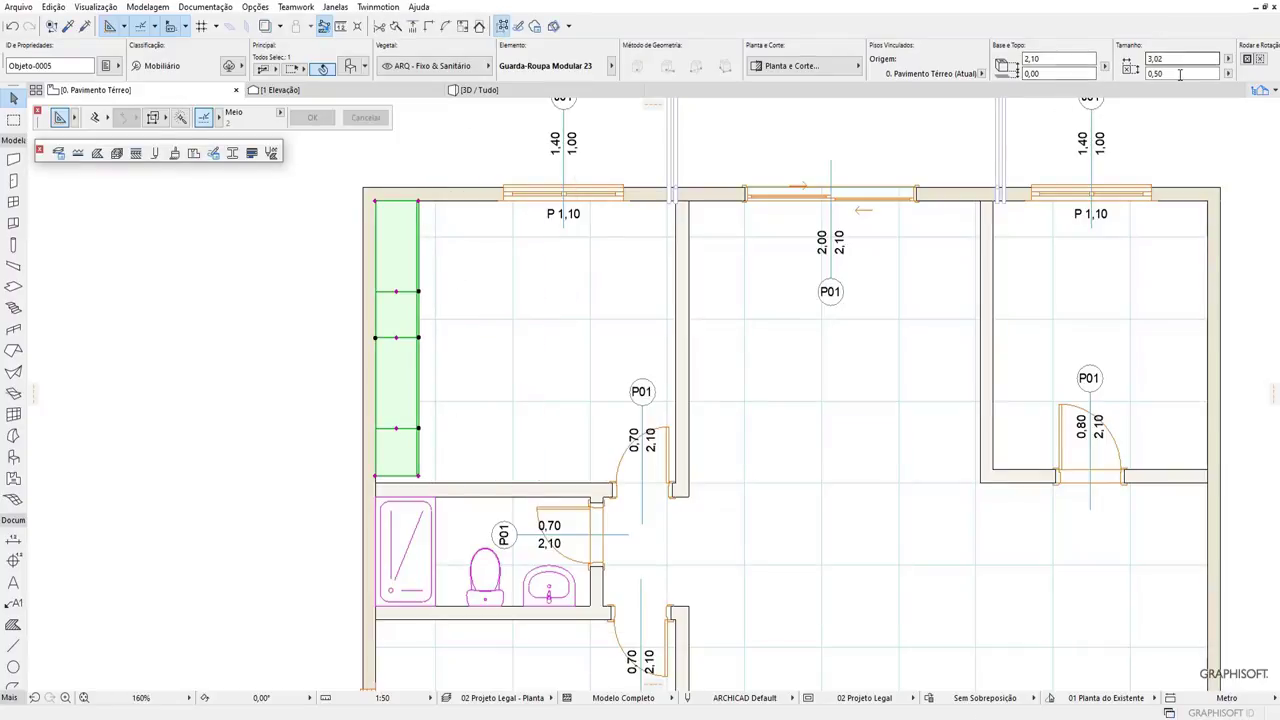
text(,6)
key(Return)
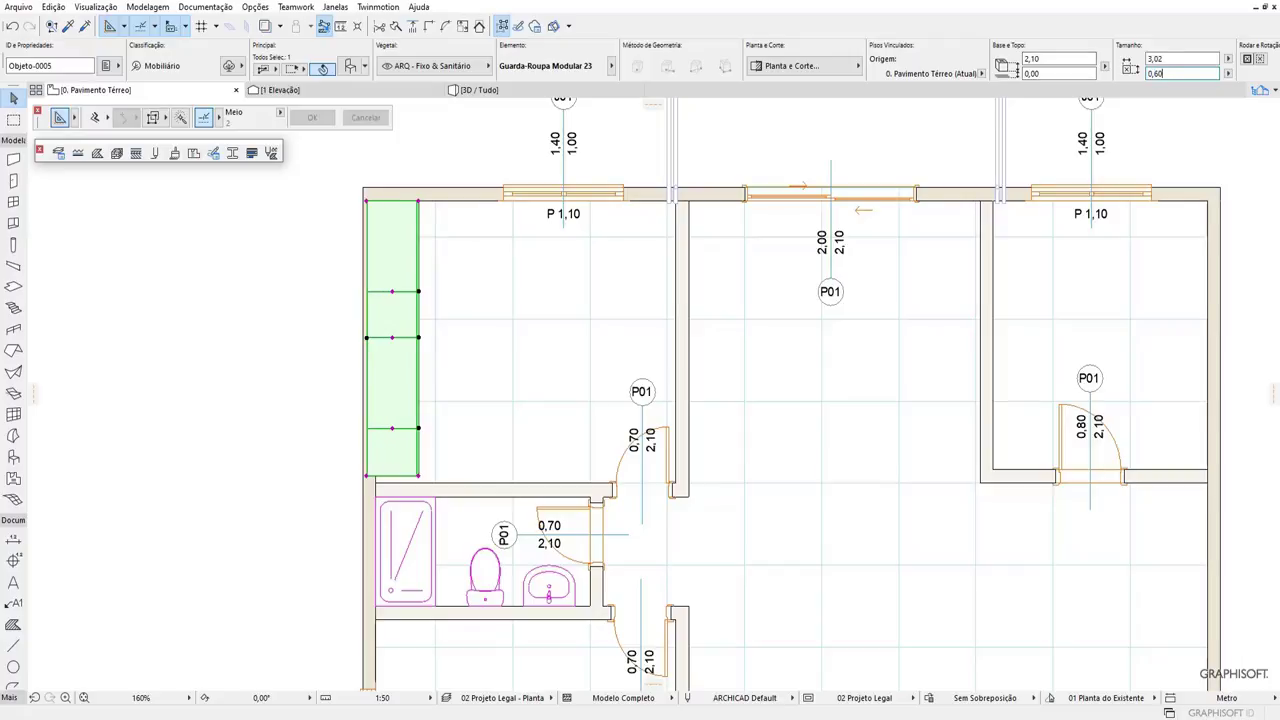
Start another move of the wardrobe, then cancel it.
right_click(403, 252)
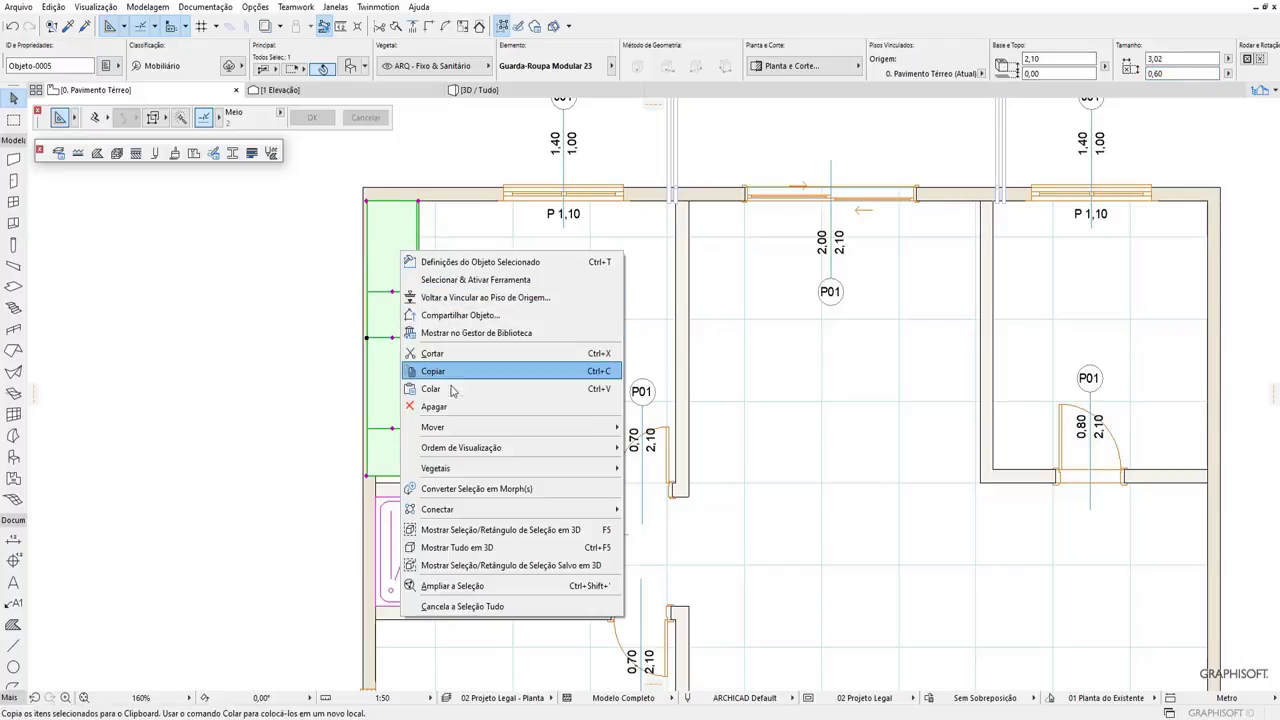
click(660, 426)
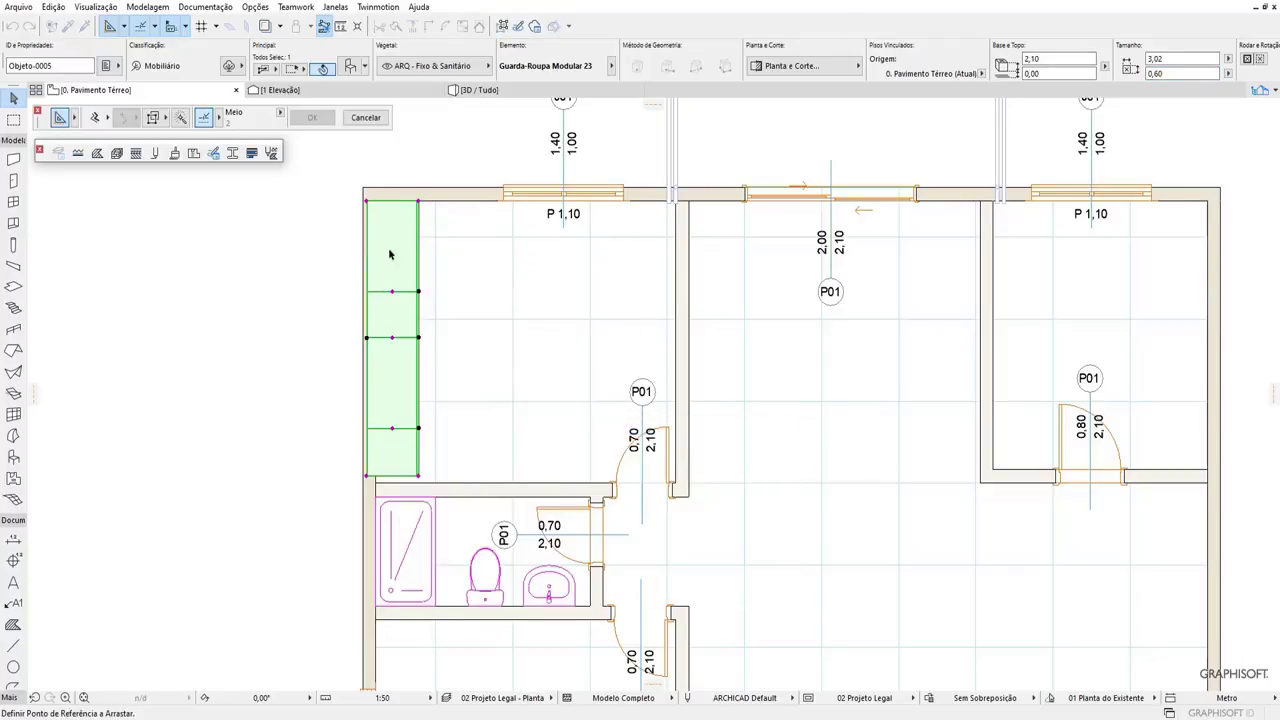
right_click(390, 254)
key(Escape)
right_click(408, 250)
click(425, 320)
Drag the wardrobe 0,23 into the upper-left corner, flush against both walls.
click(408, 268)
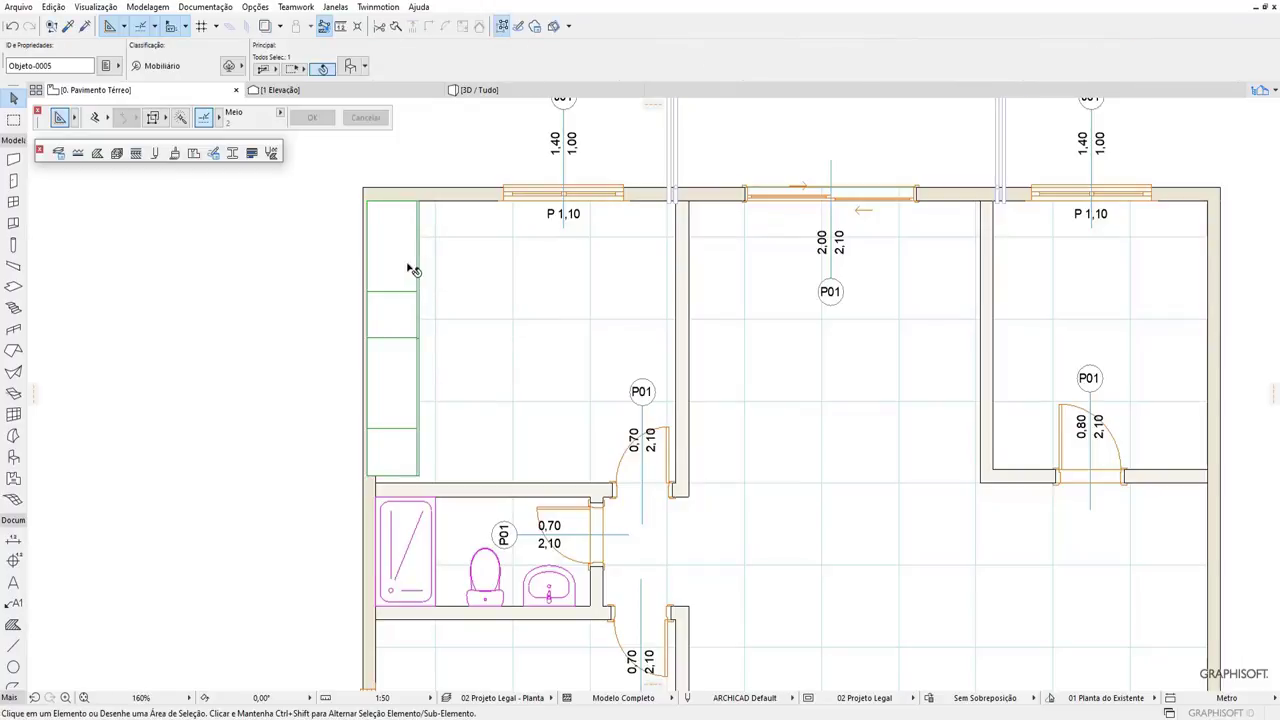
right_click(442, 381)
mouse_move(433, 447)
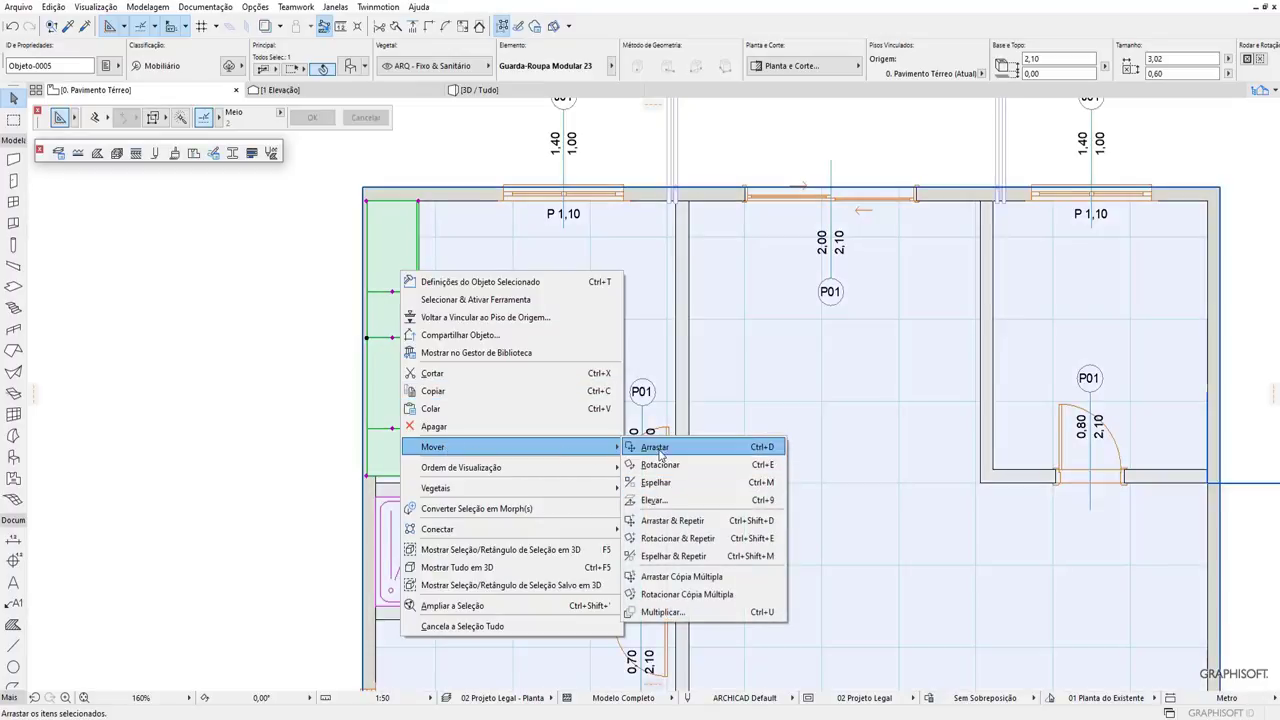
click(655, 447)
scroll(360, 208, up, 3)
click(358, 208)
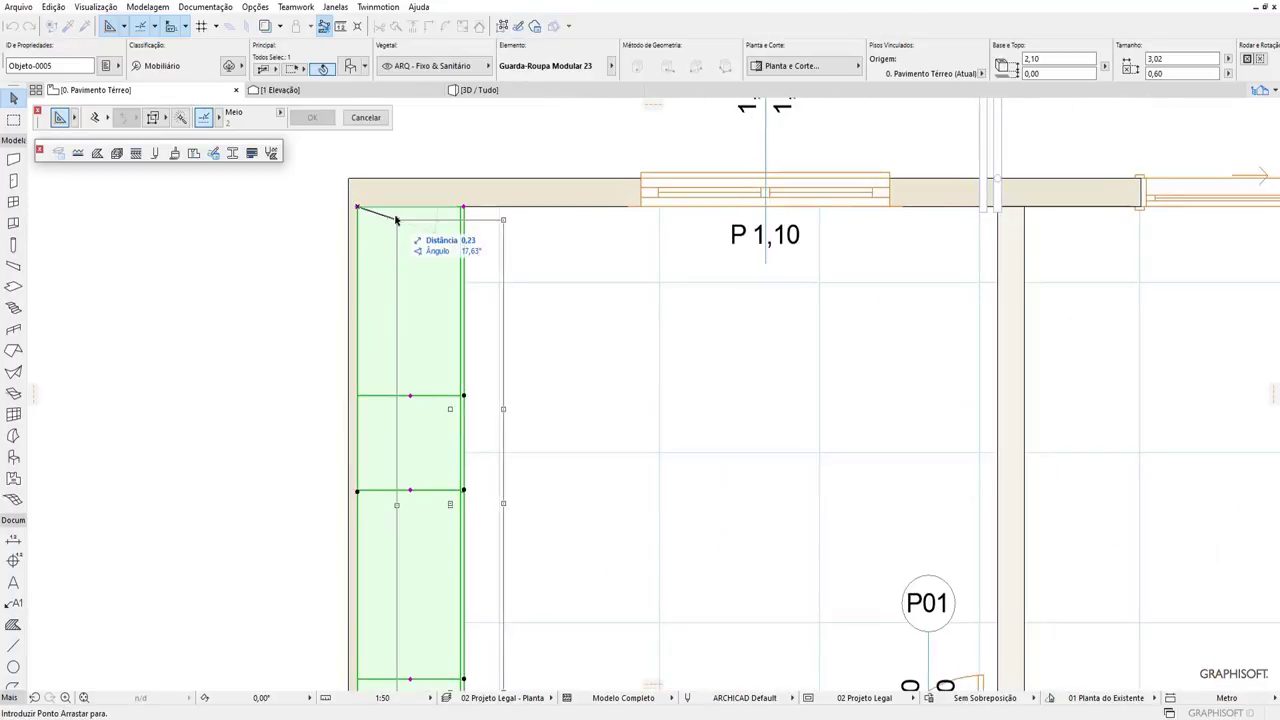
click(374, 207)
click(229, 331)
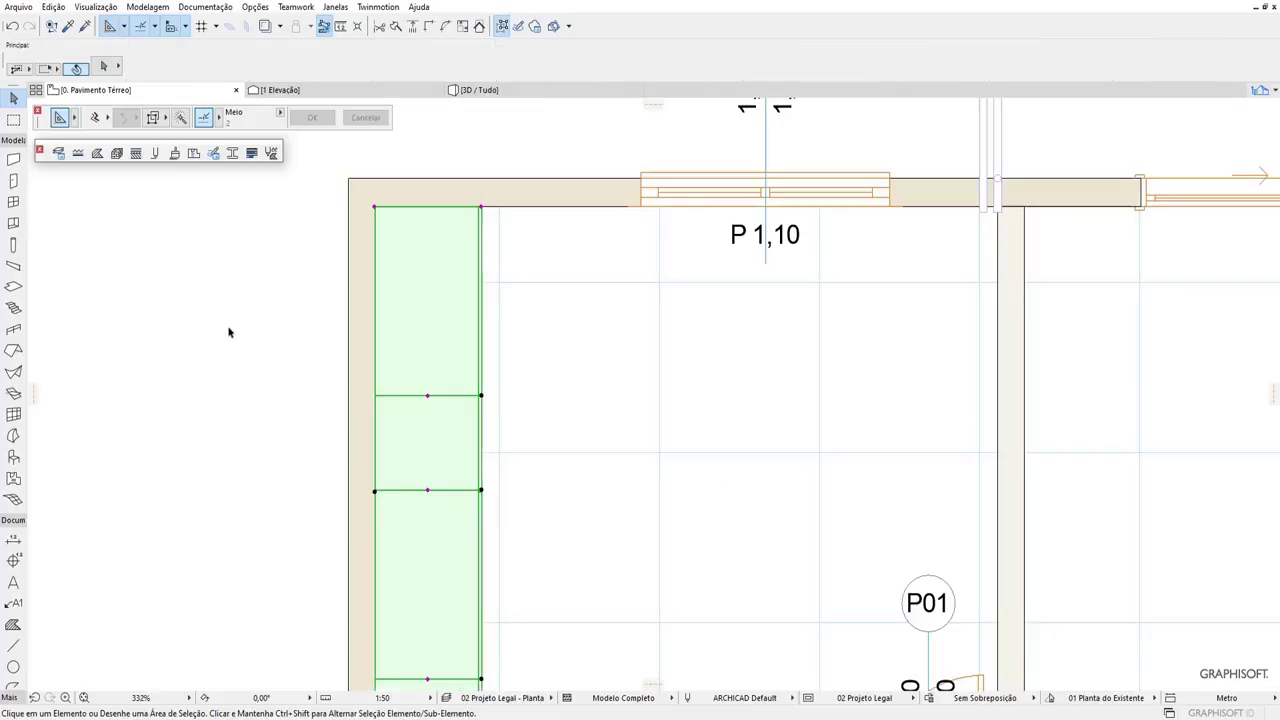
scroll(230, 295, down, 3)
click(325, 531)
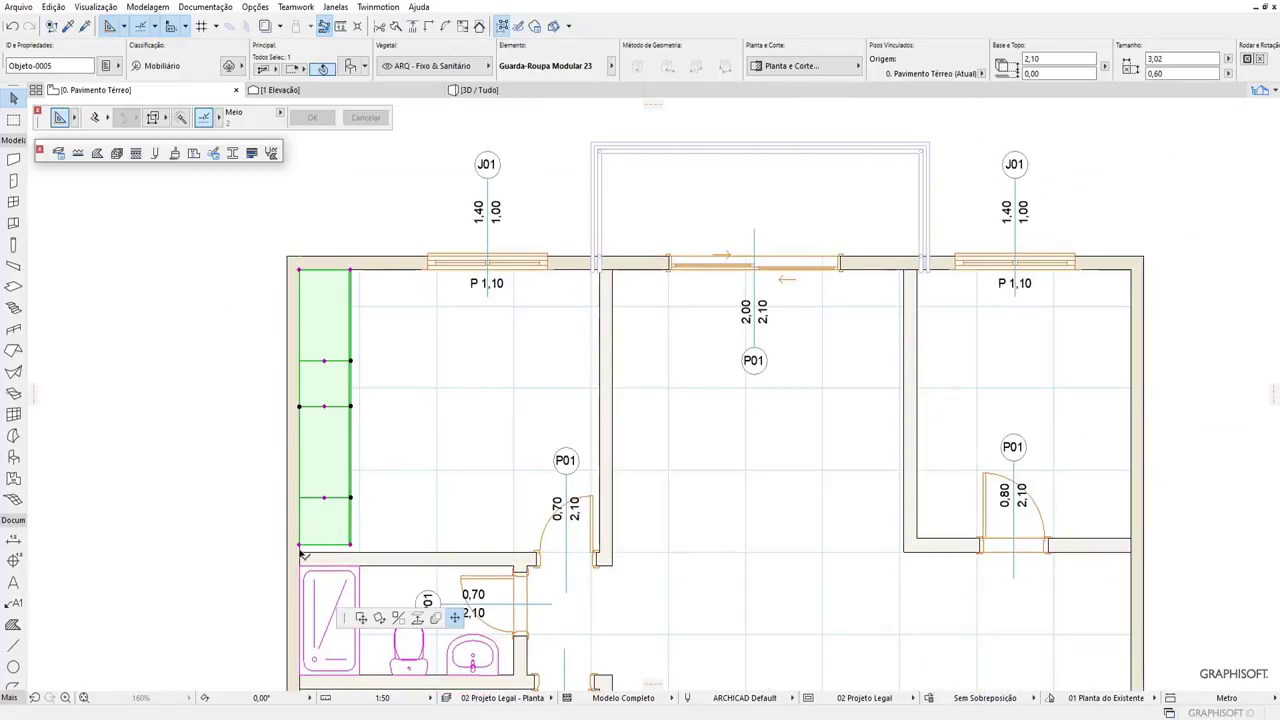
click(530, 362)
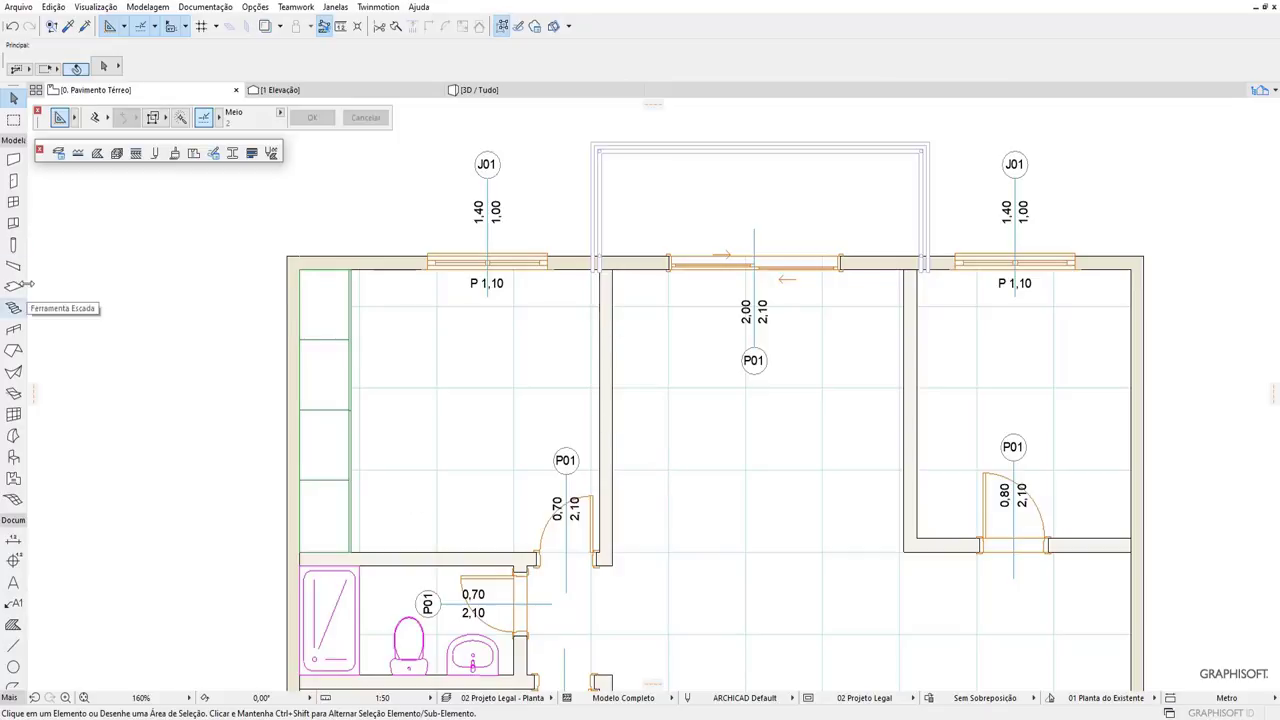
Set Camas 23 > Cama de Casal 23 as the default object and place the double bed.
click(13, 459)
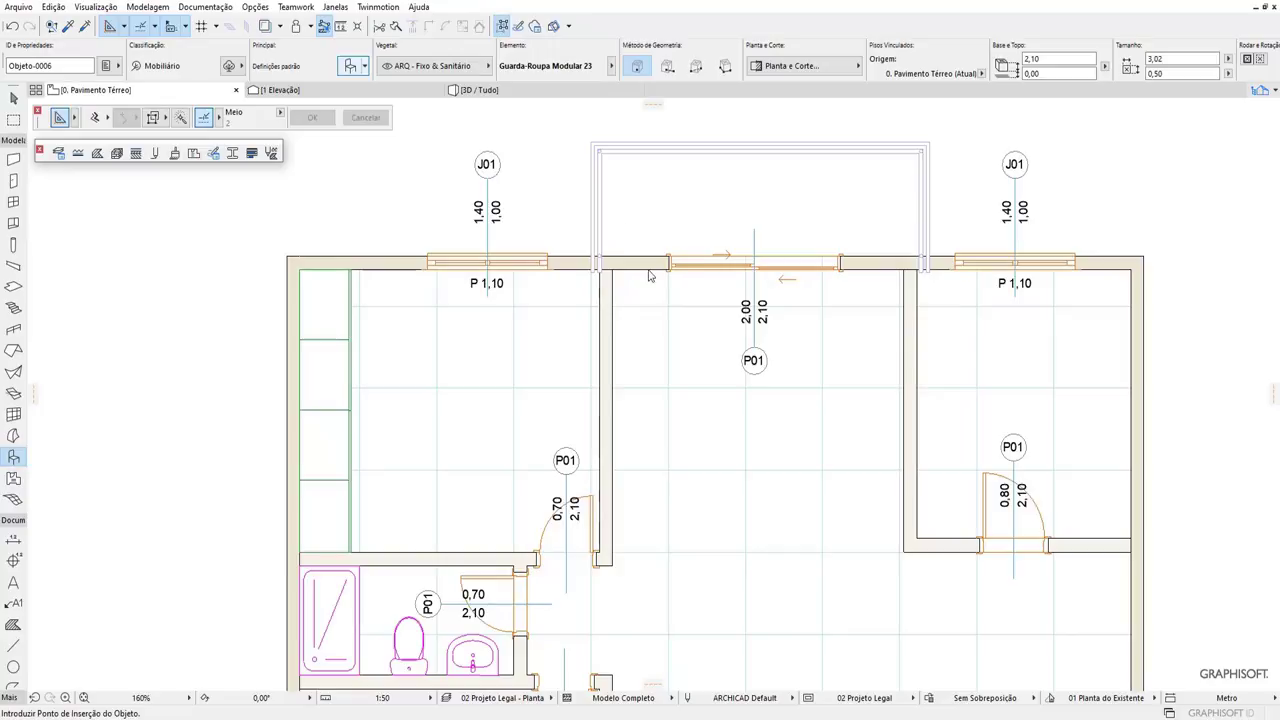
key(ctrl+t)
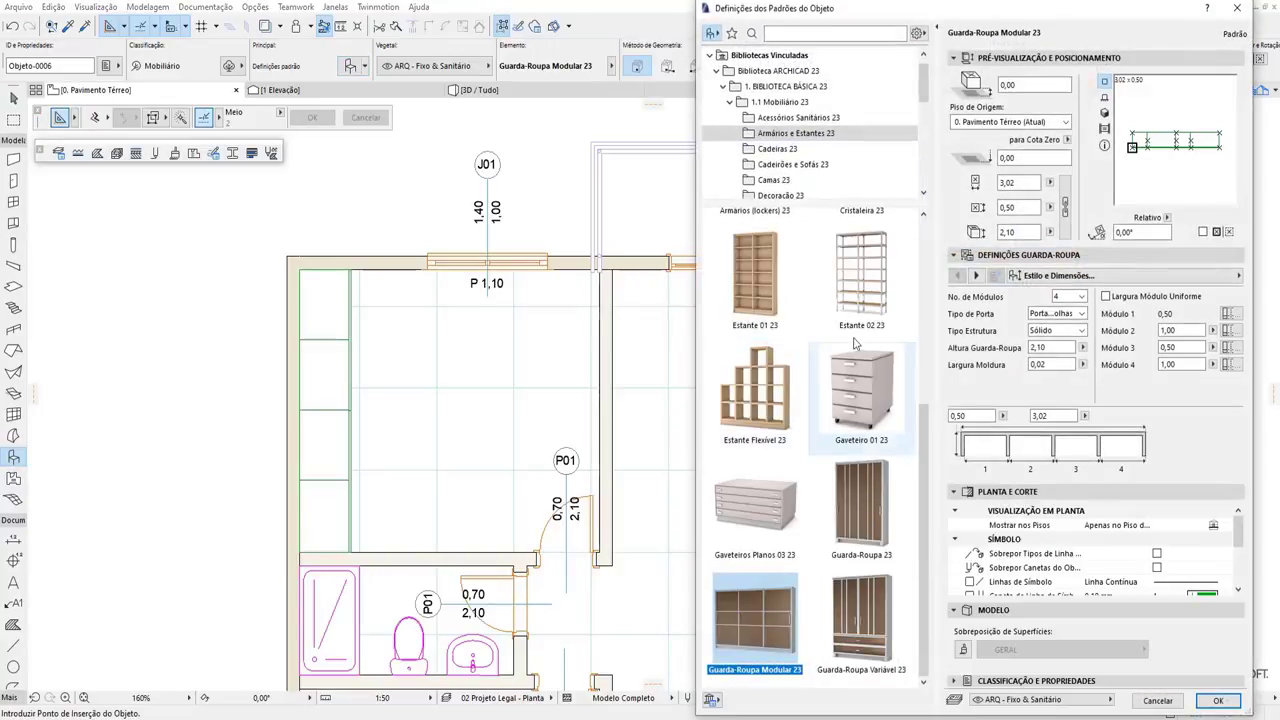
scroll(855, 343, up, 1)
click(773, 179)
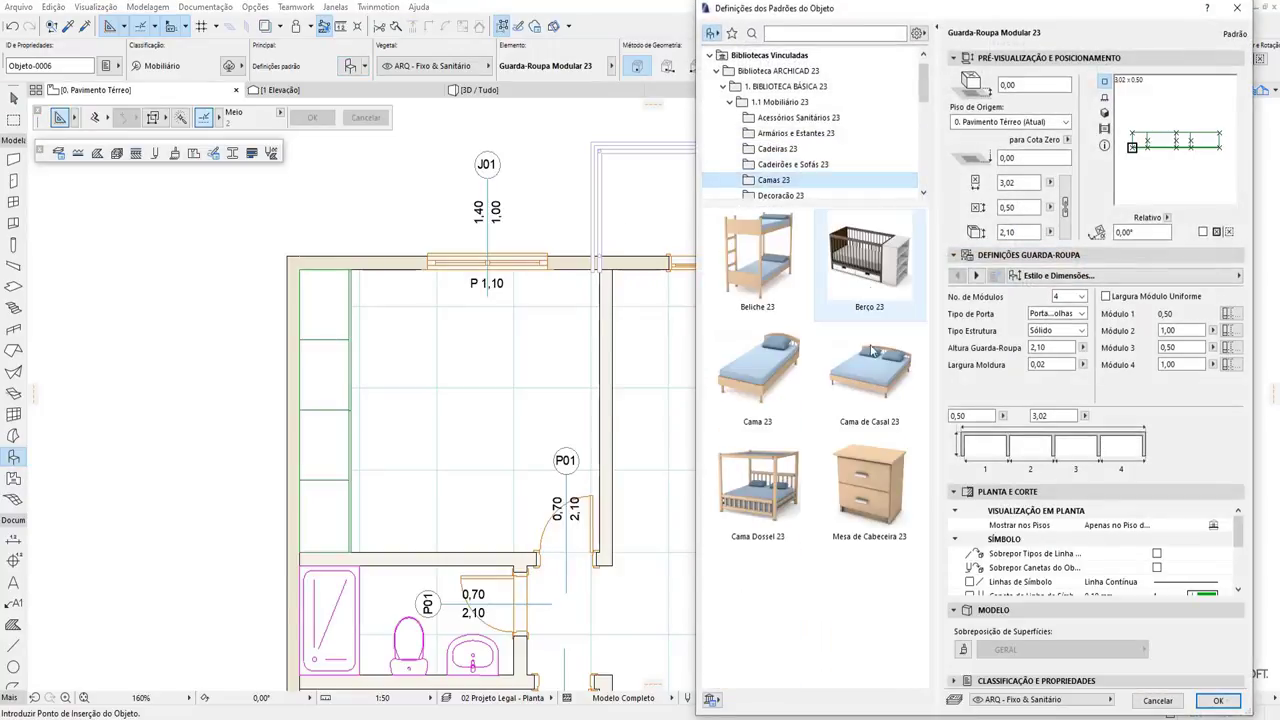
mouse_move(869, 372)
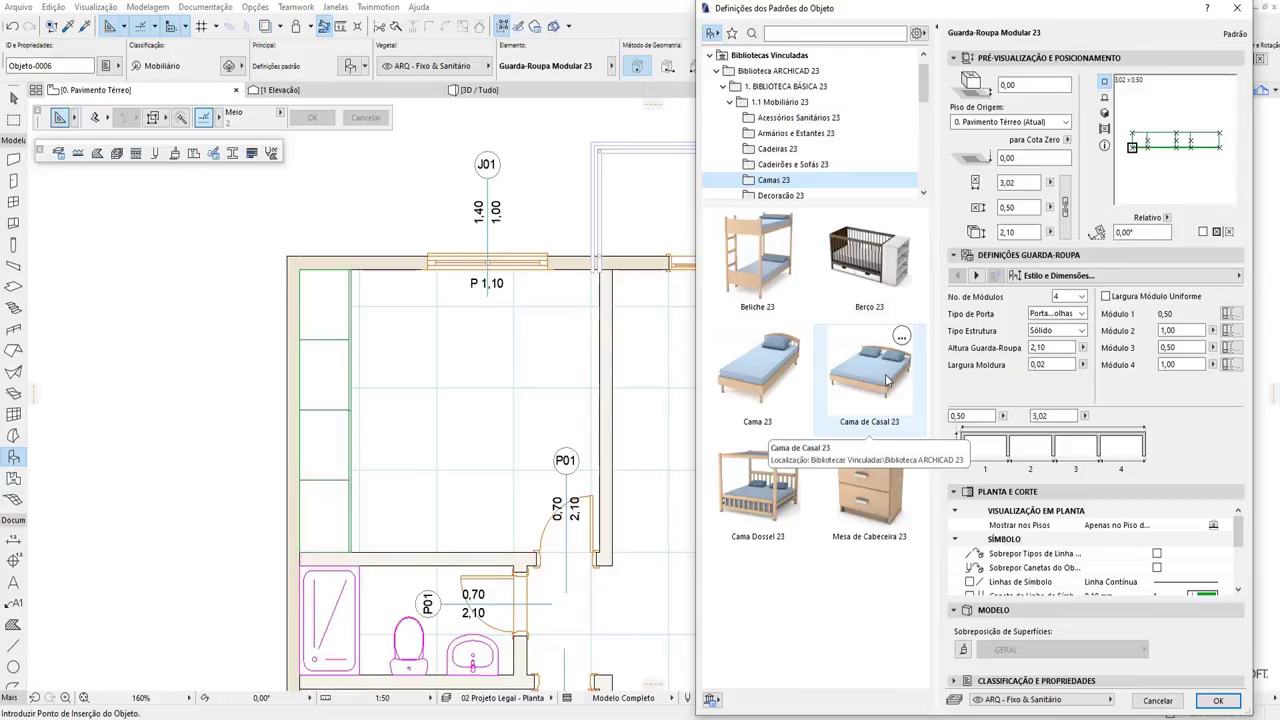
click(886, 379)
click(1219, 703)
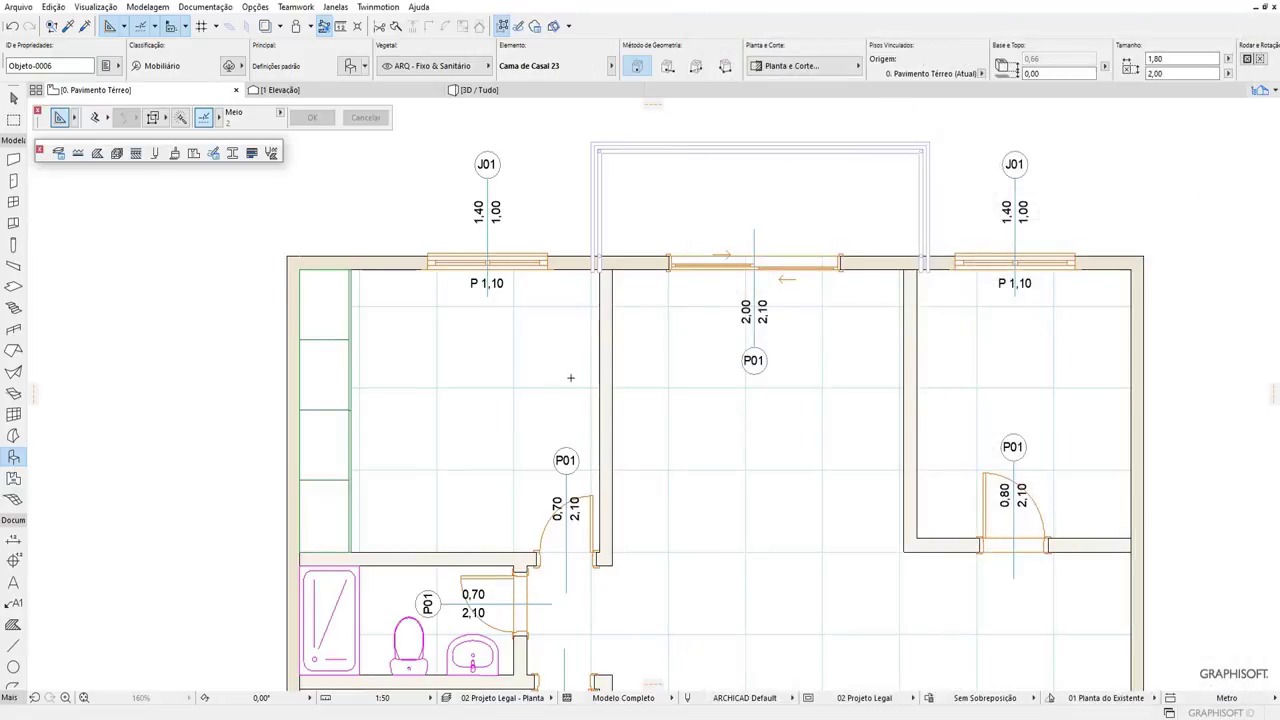
click(13, 97)
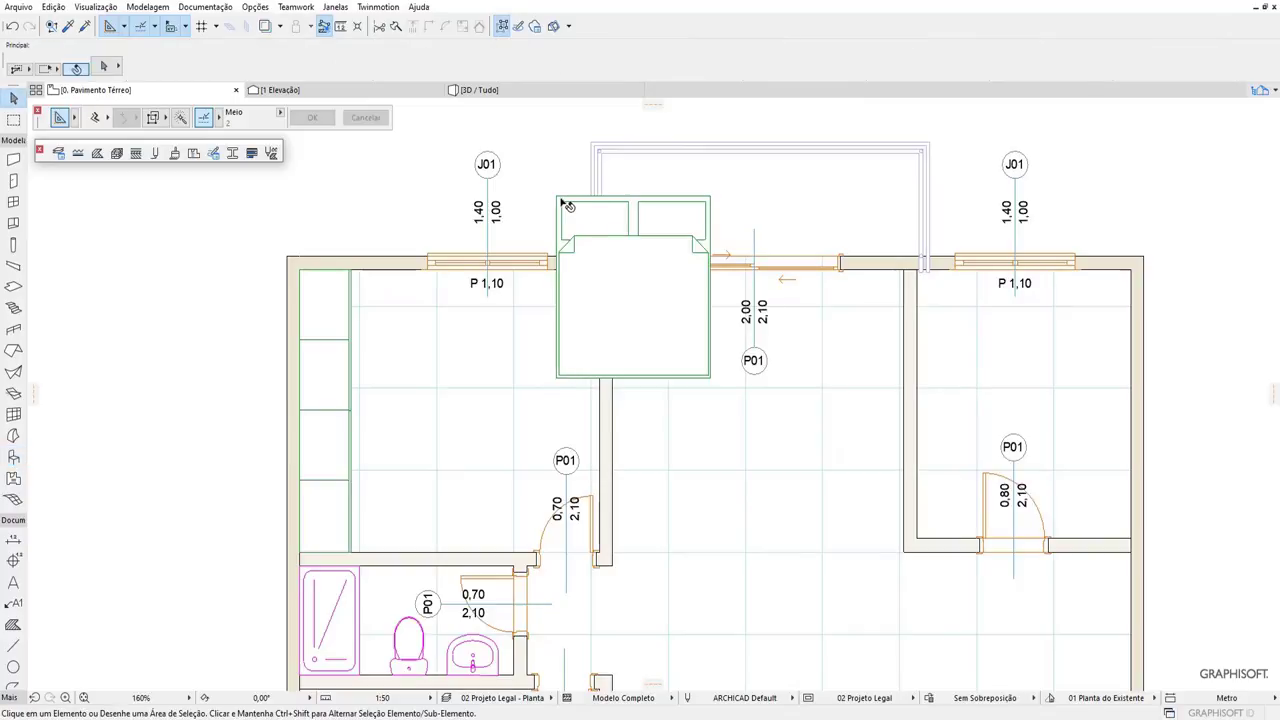
Rotate the double bed by 90°.
click(566, 205)
right_click(562, 202)
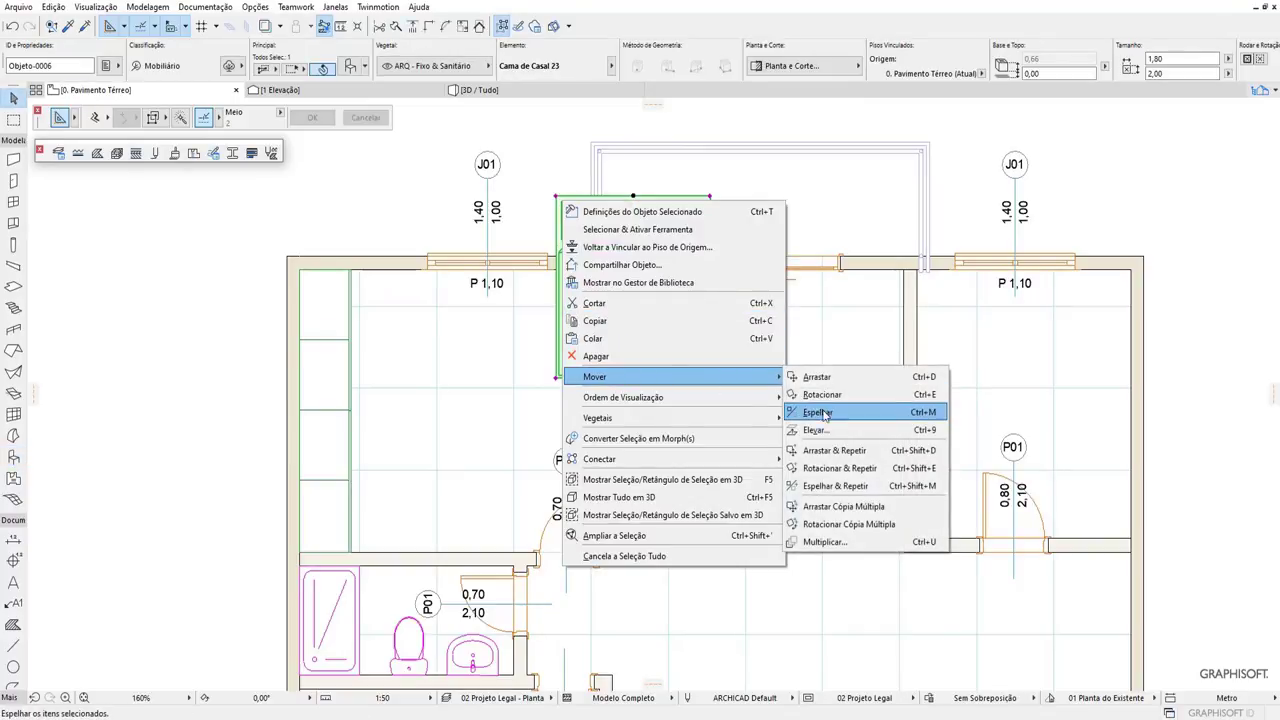
click(822, 394)
click(630, 300)
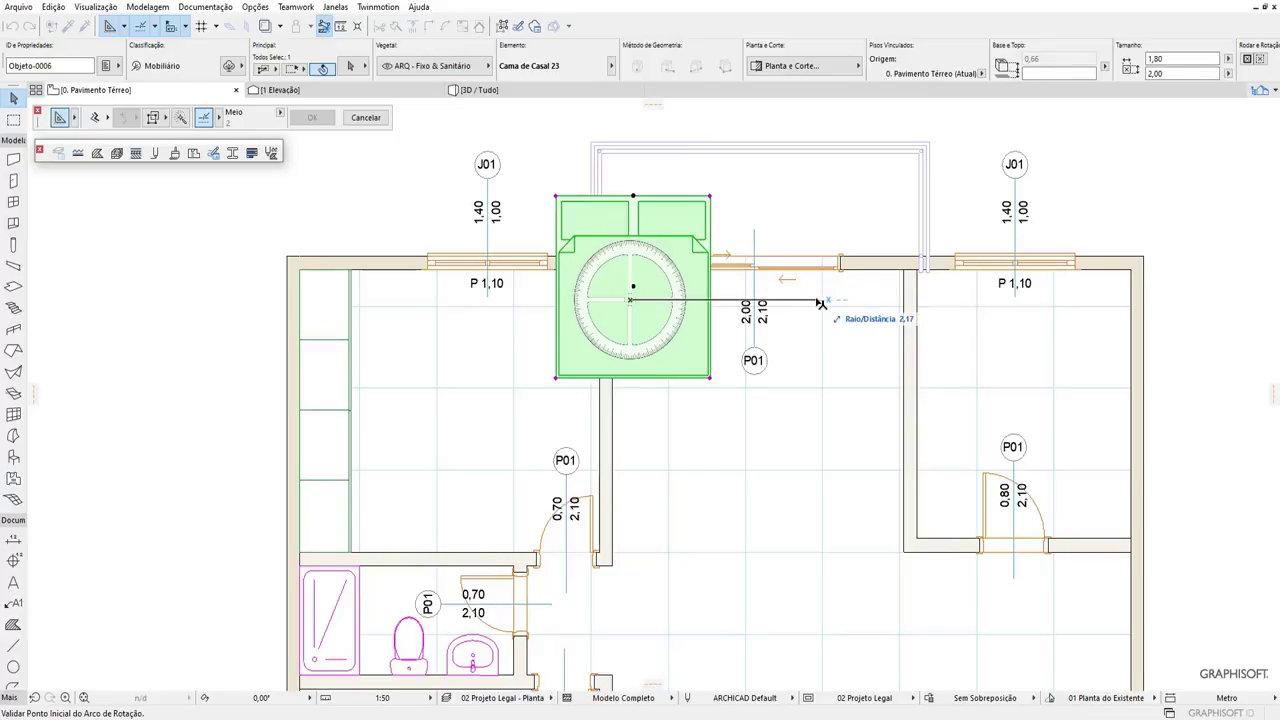
click(820, 302)
click(610, 600)
Move the bed into the left bedroom, headboard against the partition wall.
right_click(645, 332)
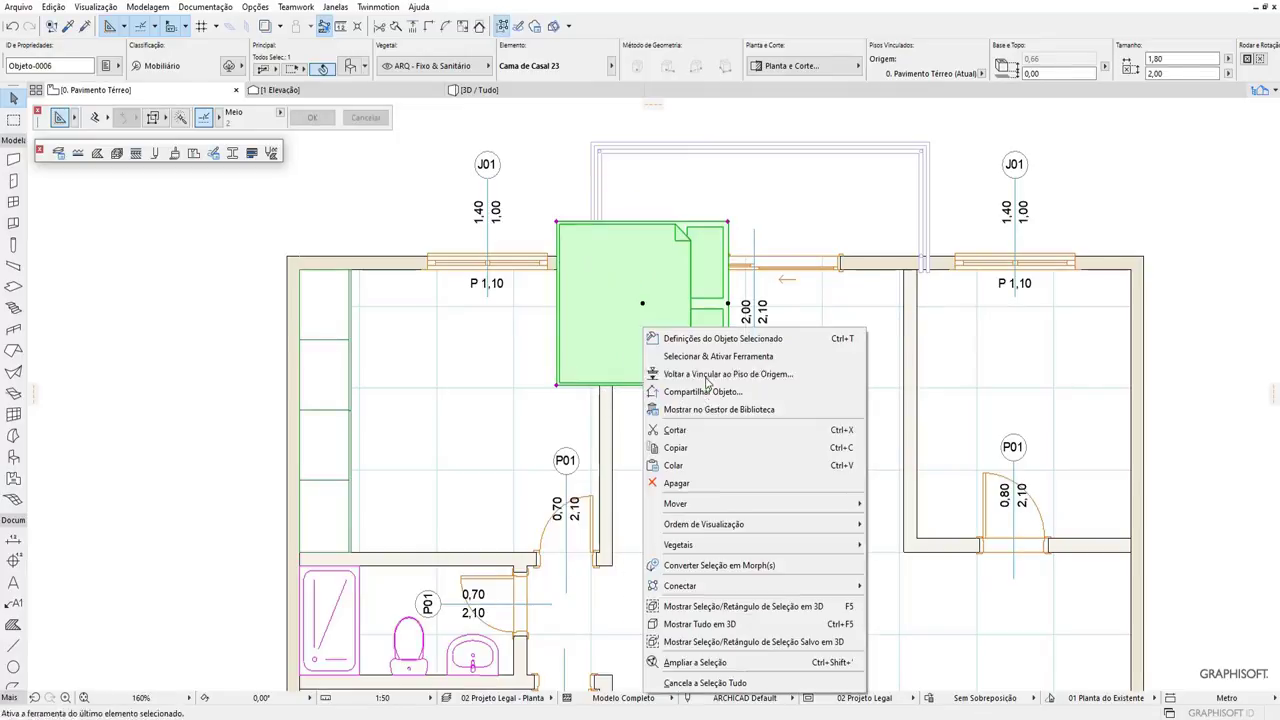
click(937, 500)
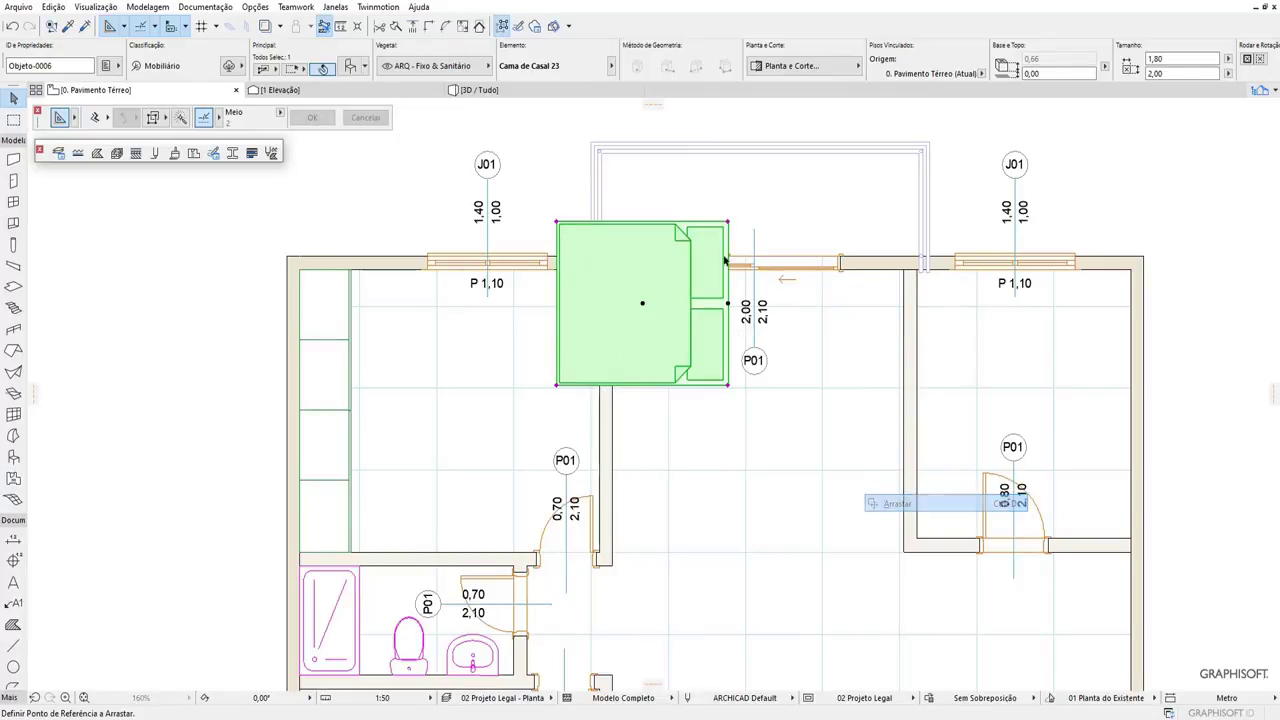
click(727, 222)
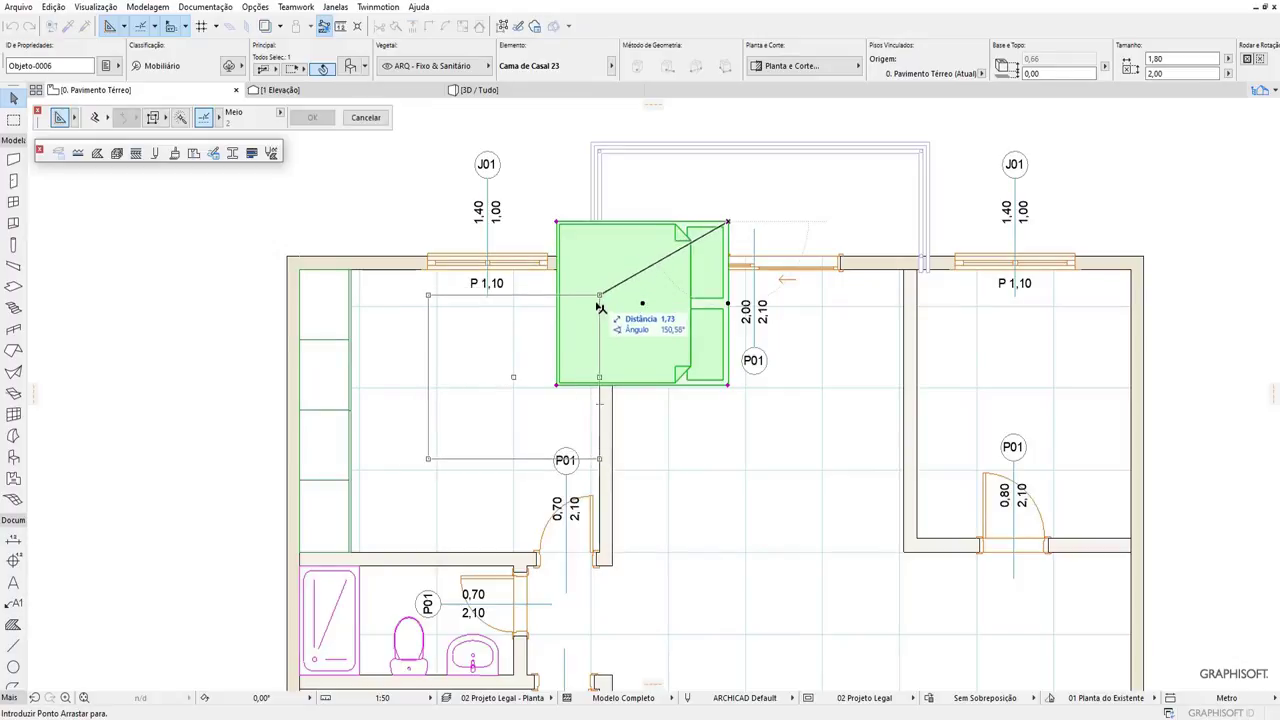
click(599, 304)
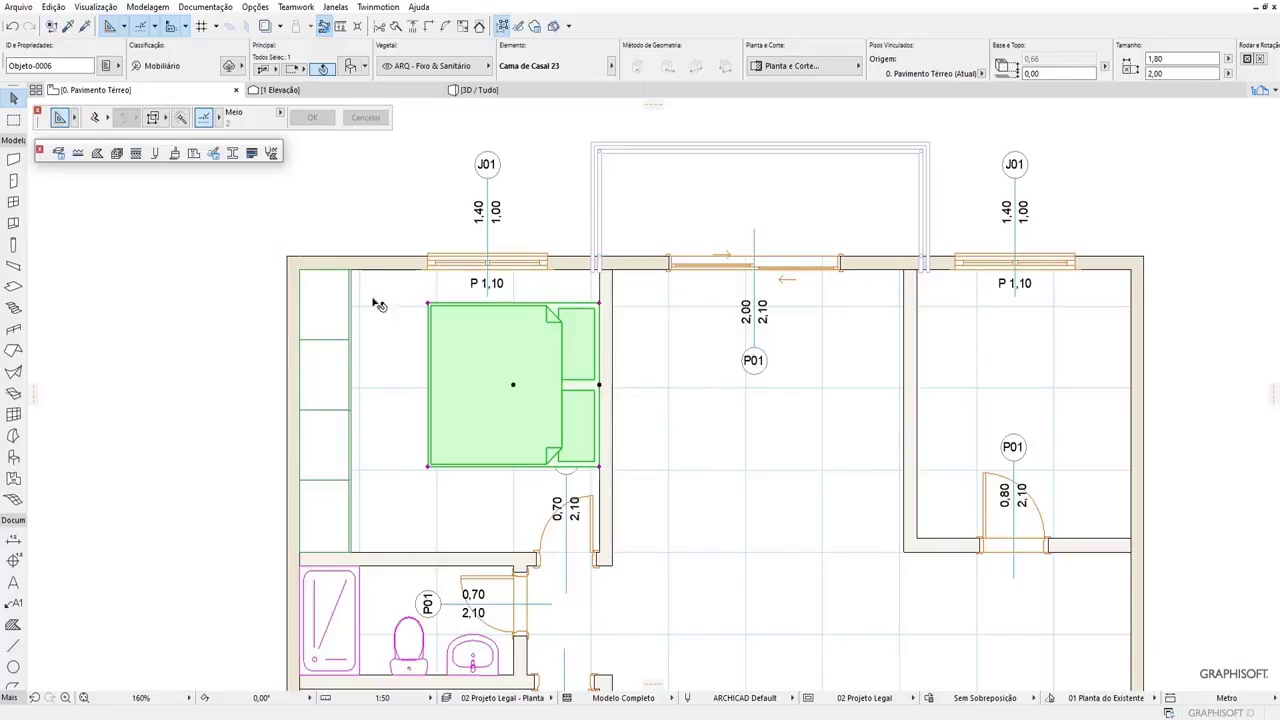
click(203, 305)
scroll(437, 321, down, 2)
scroll(383, 359, down, 3)
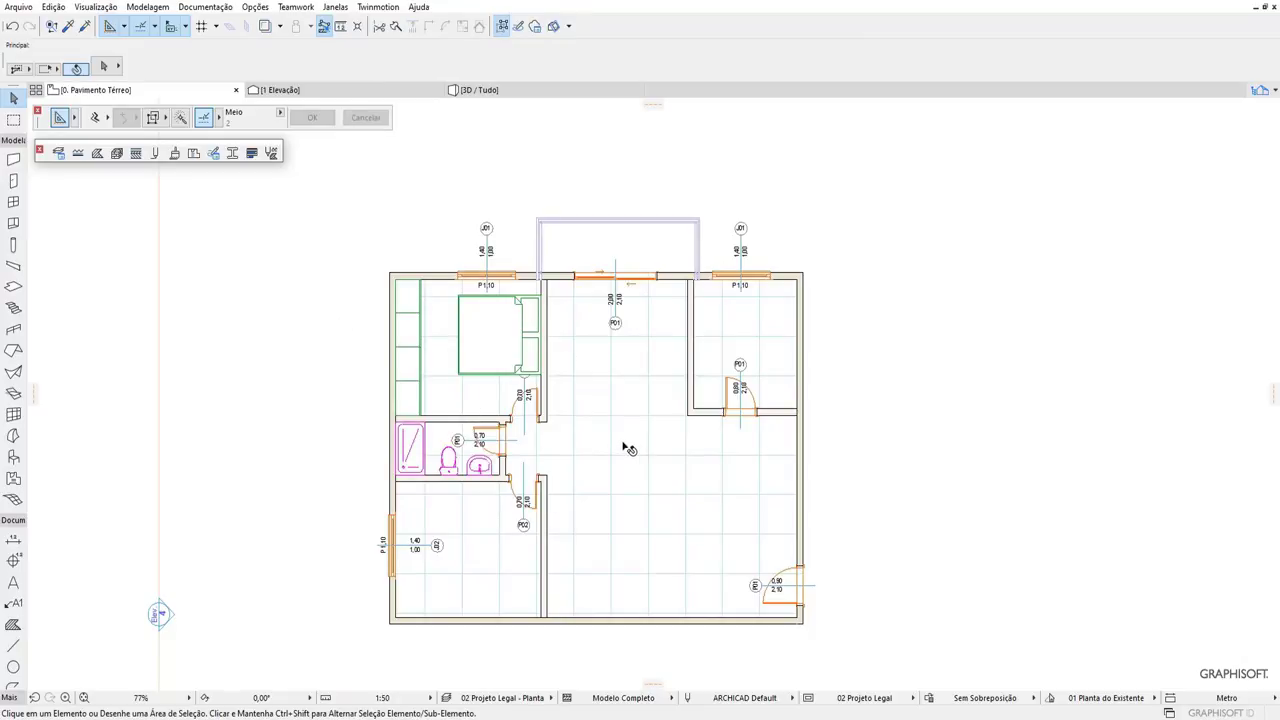
click(13, 458)
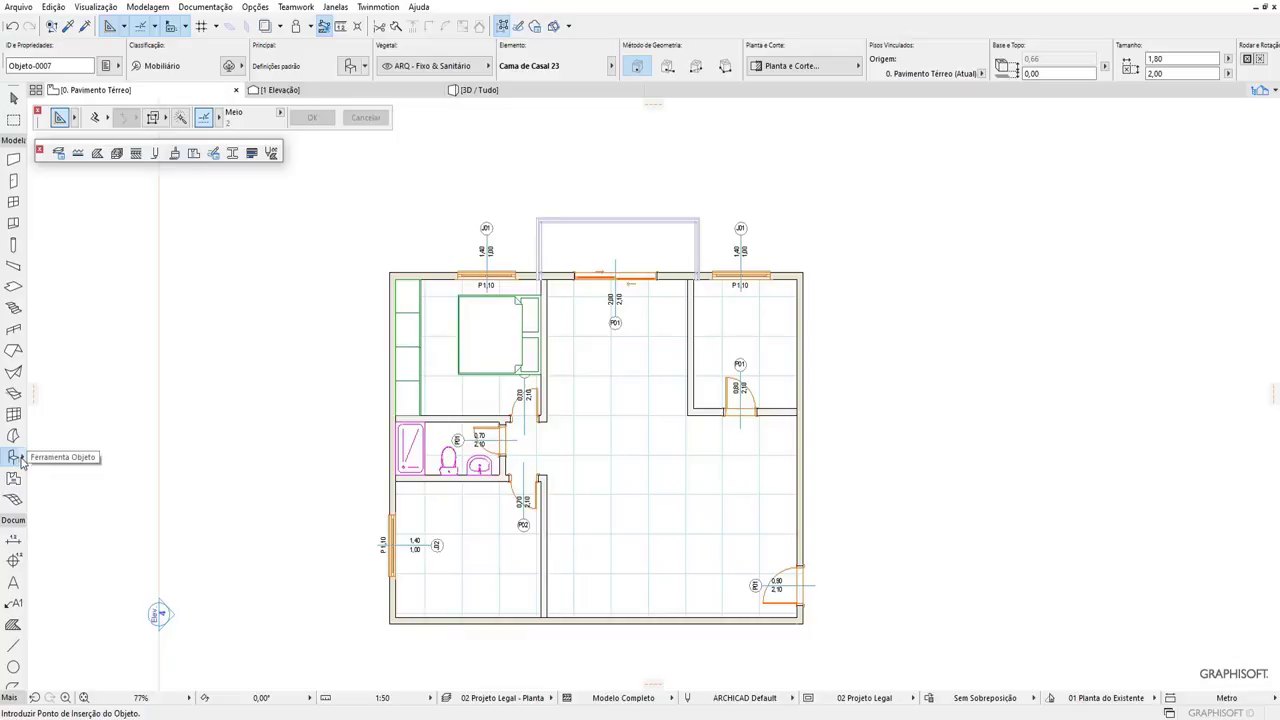
click(350, 66)
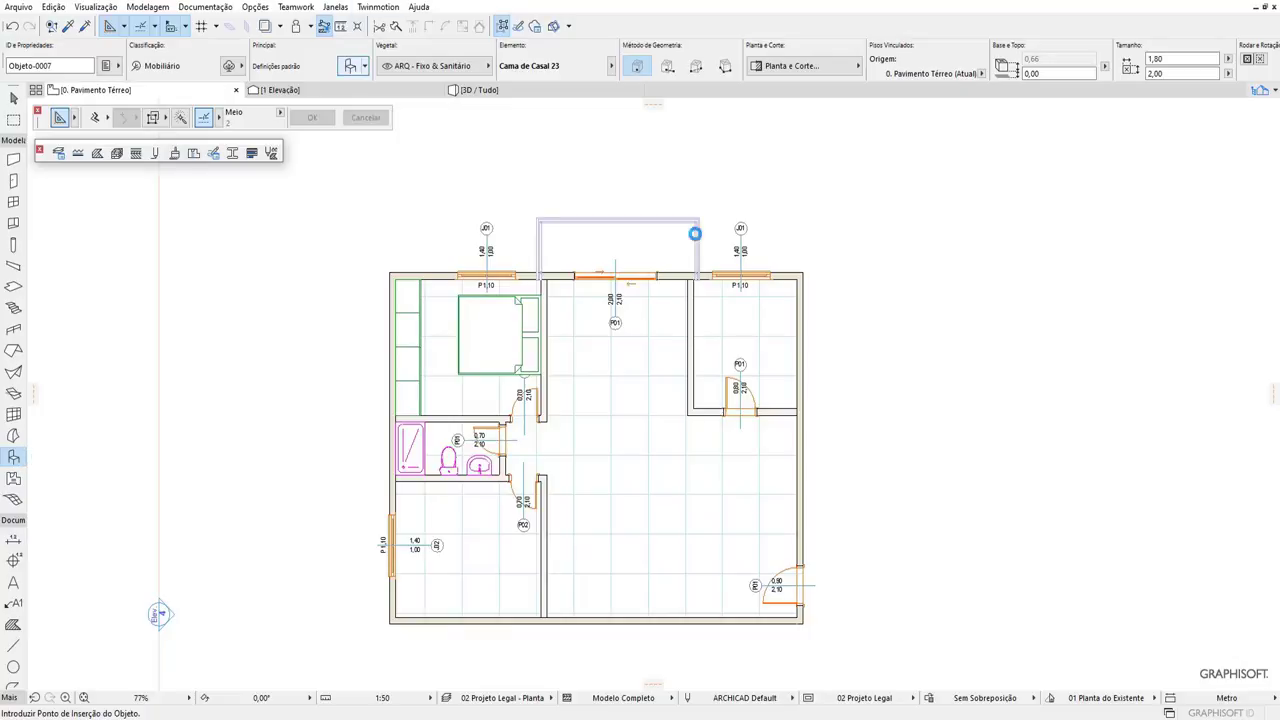
scroll(845, 105, down, 2)
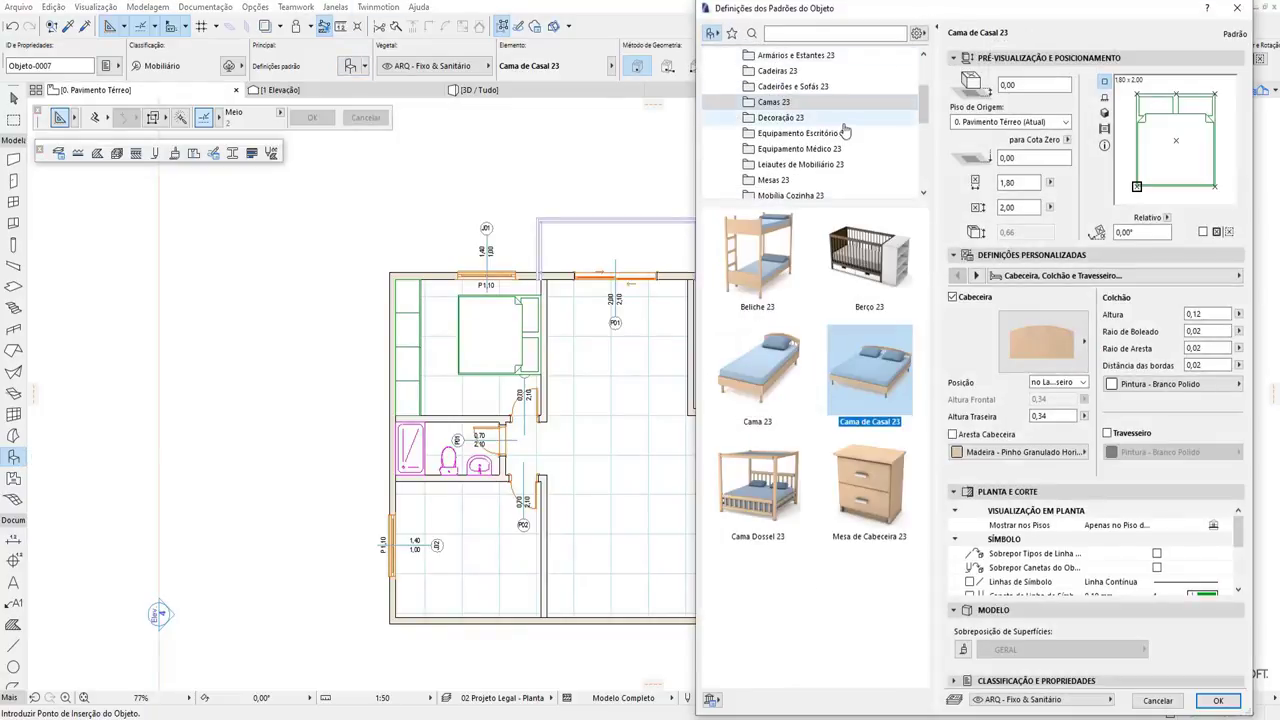
scroll(842, 125, down, 2)
scroll(840, 145, down, 2)
scroll(838, 162, down, 2)
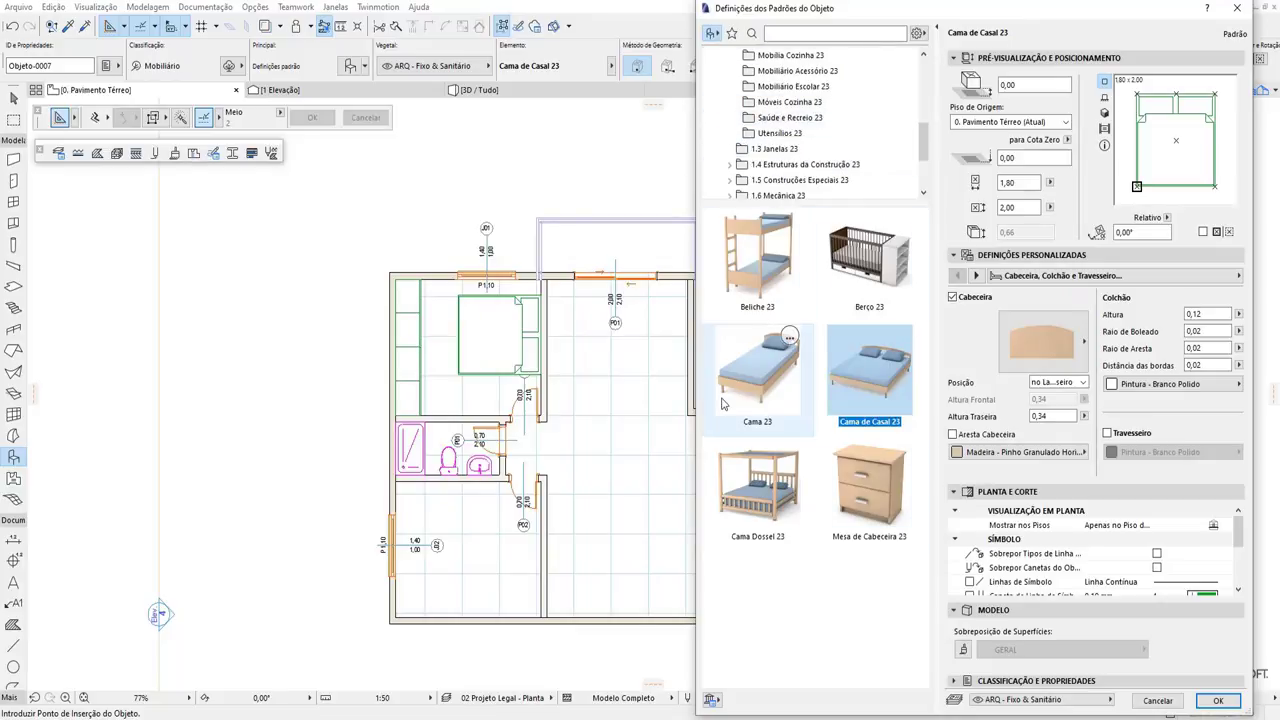
click(1218, 701)
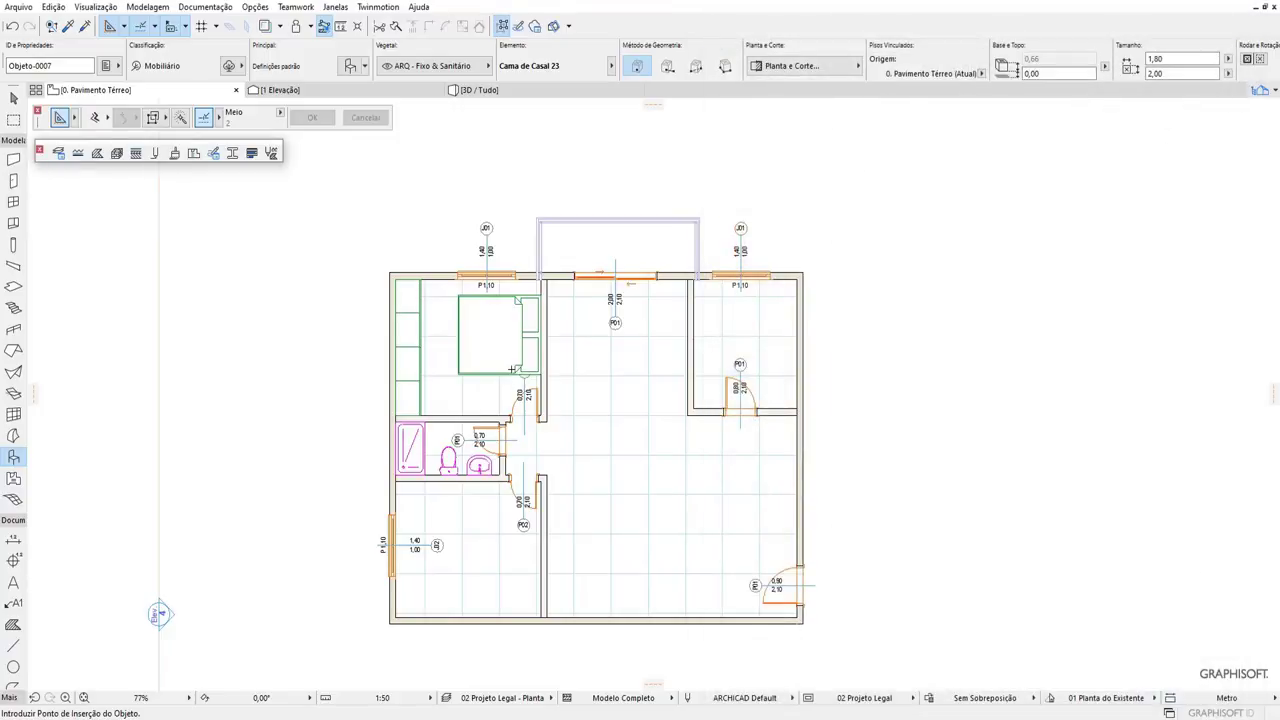
scroll(512, 369, up, 2)
key(Escape)
mouse_move(512, 370)
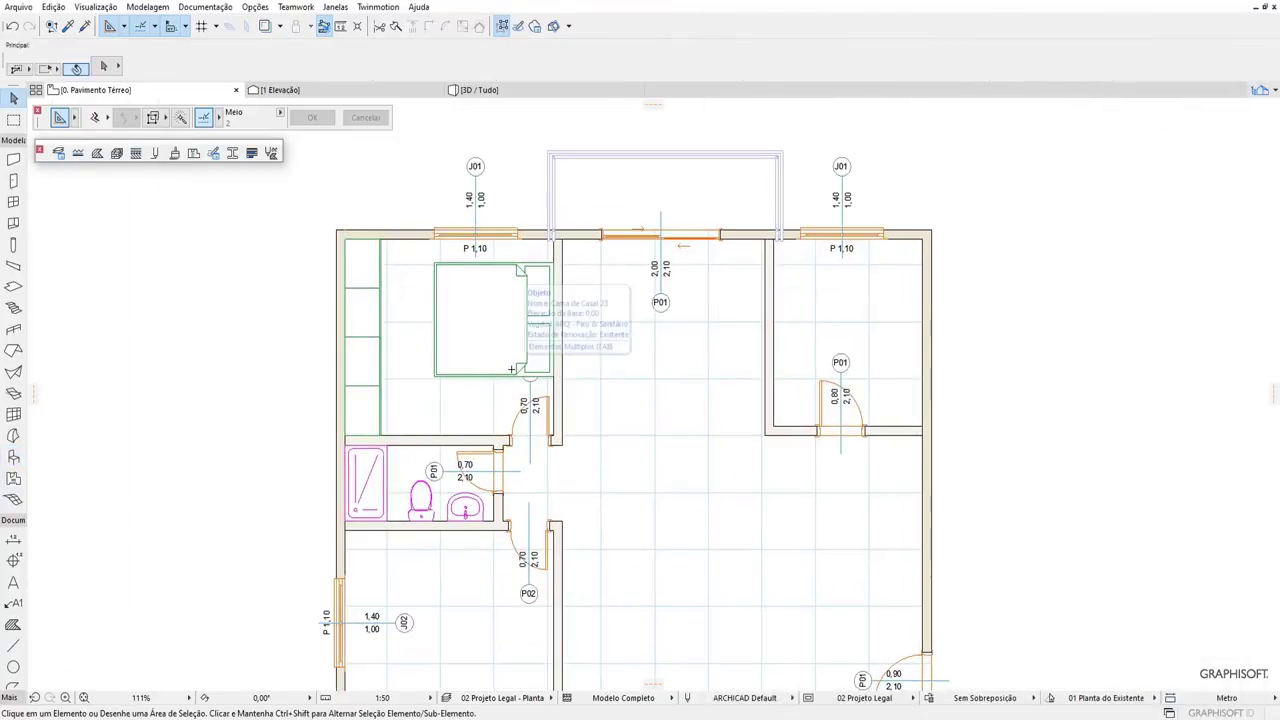
click(487, 336)
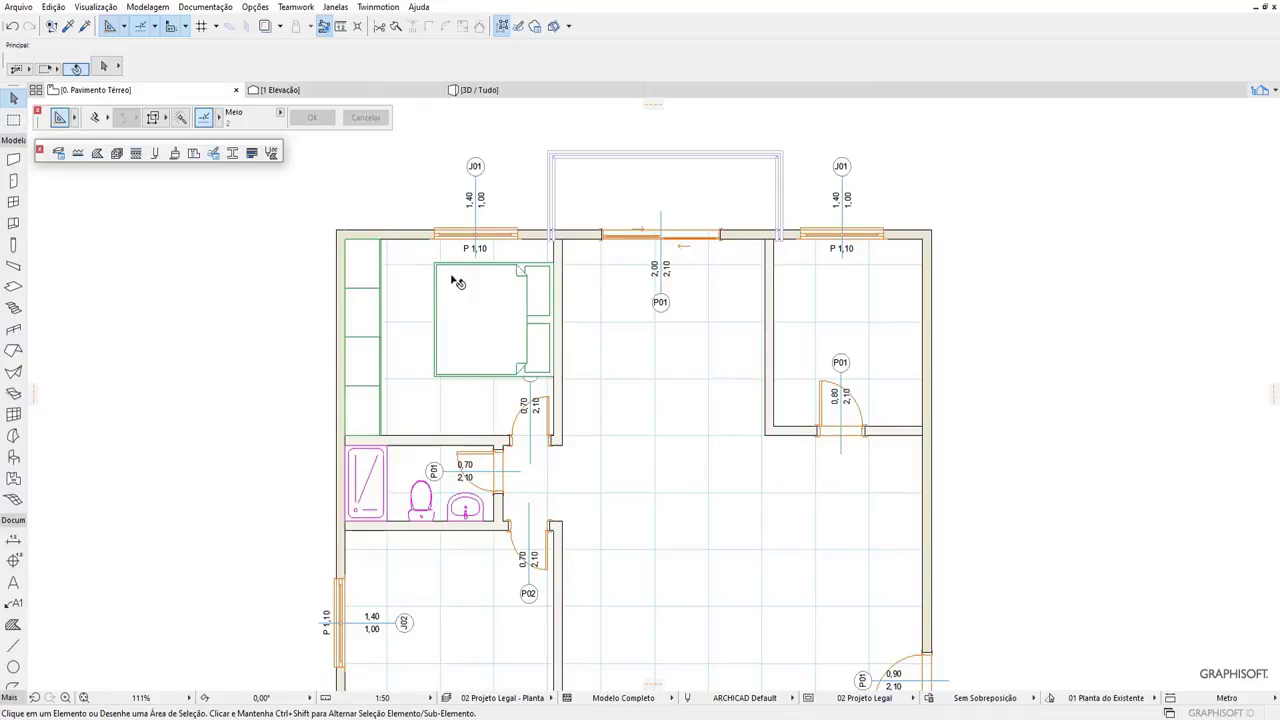
click(459, 283)
right_click(459, 283)
click(520, 296)
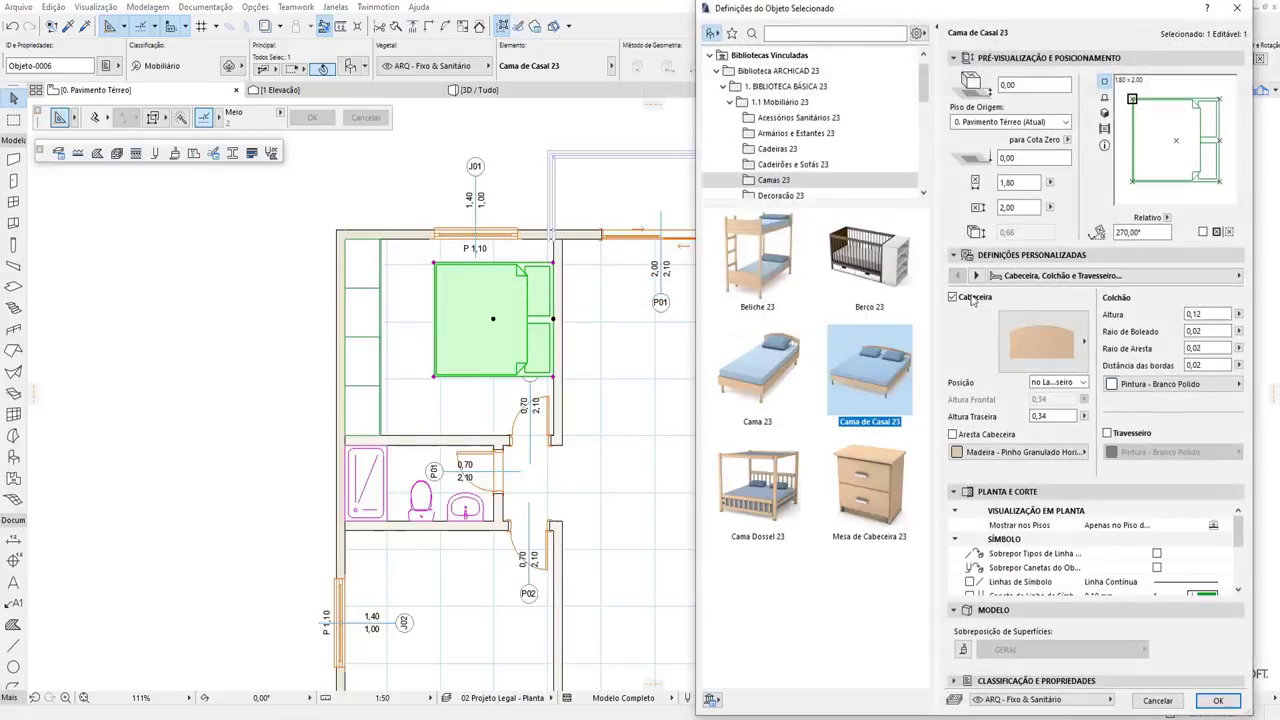
click(952, 297)
click(952, 297)
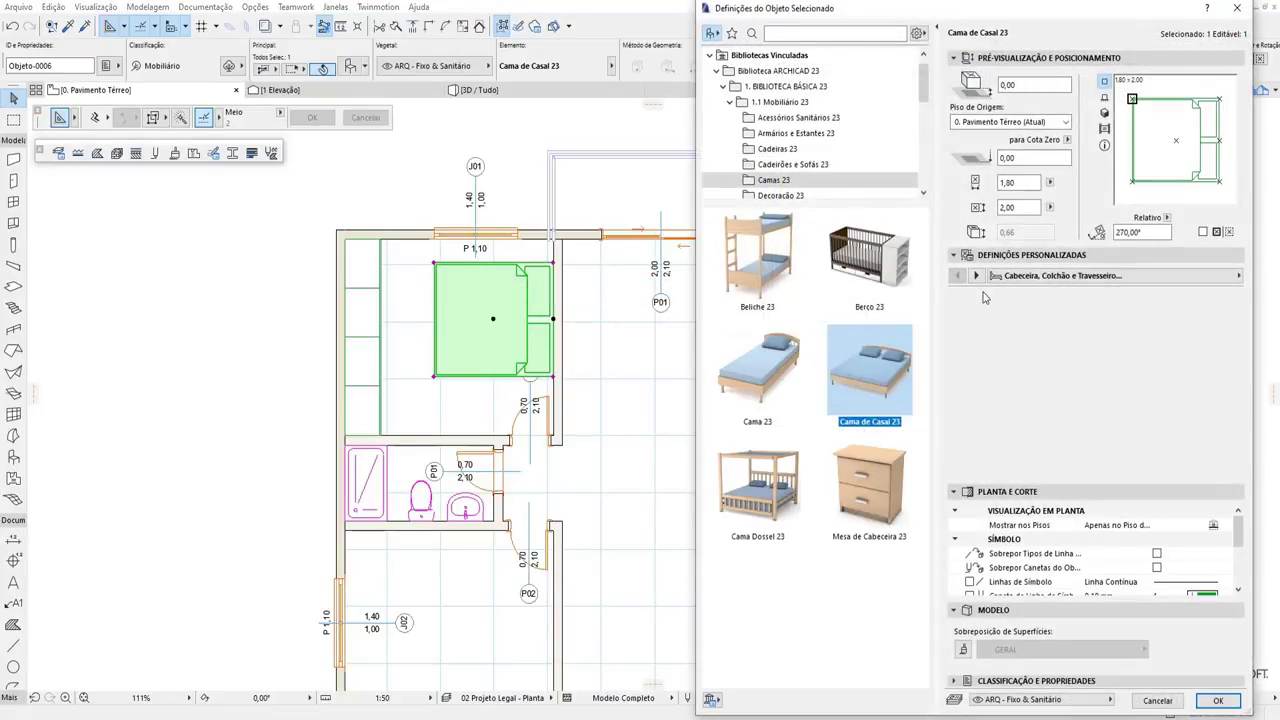
click(952, 297)
click(978, 279)
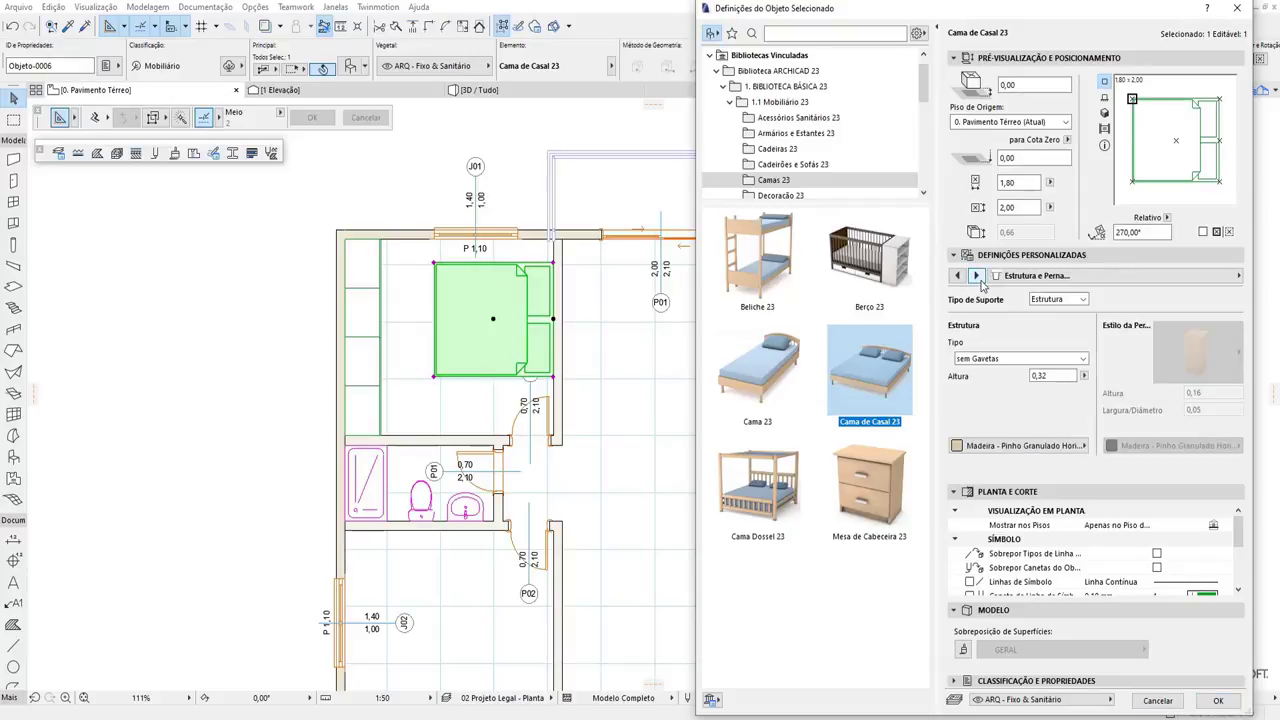
click(978, 279)
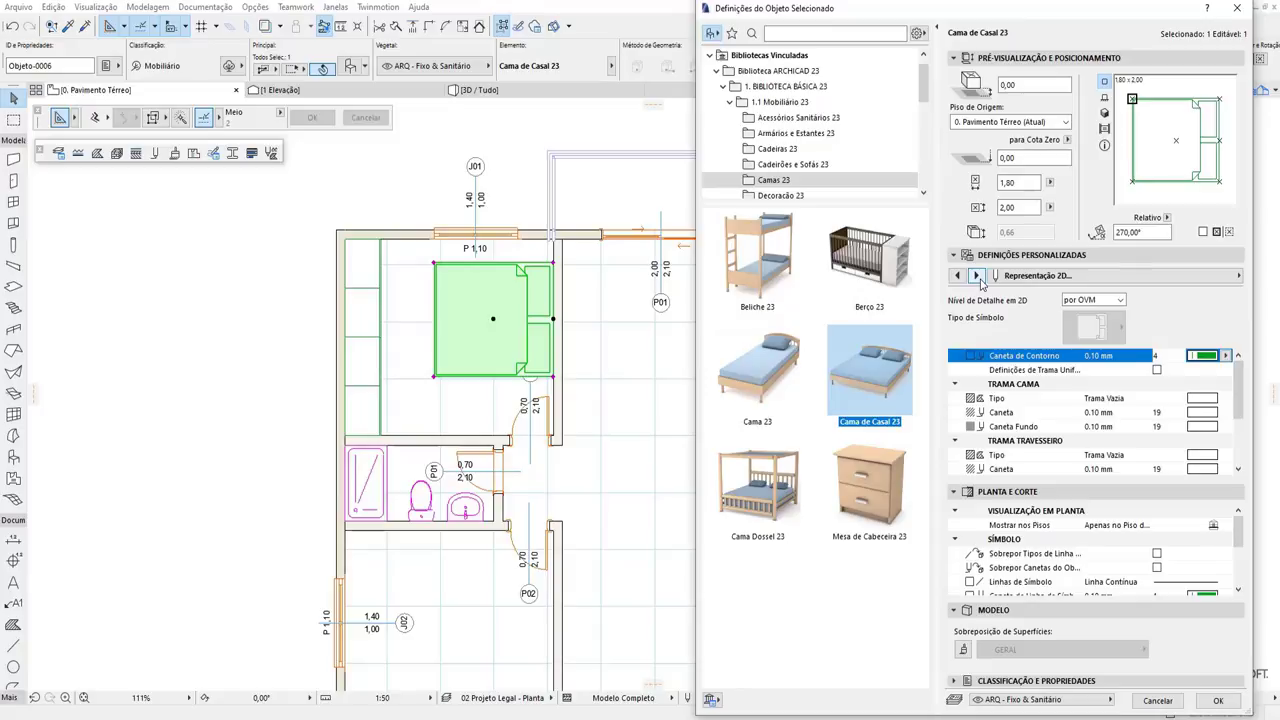
click(978, 277)
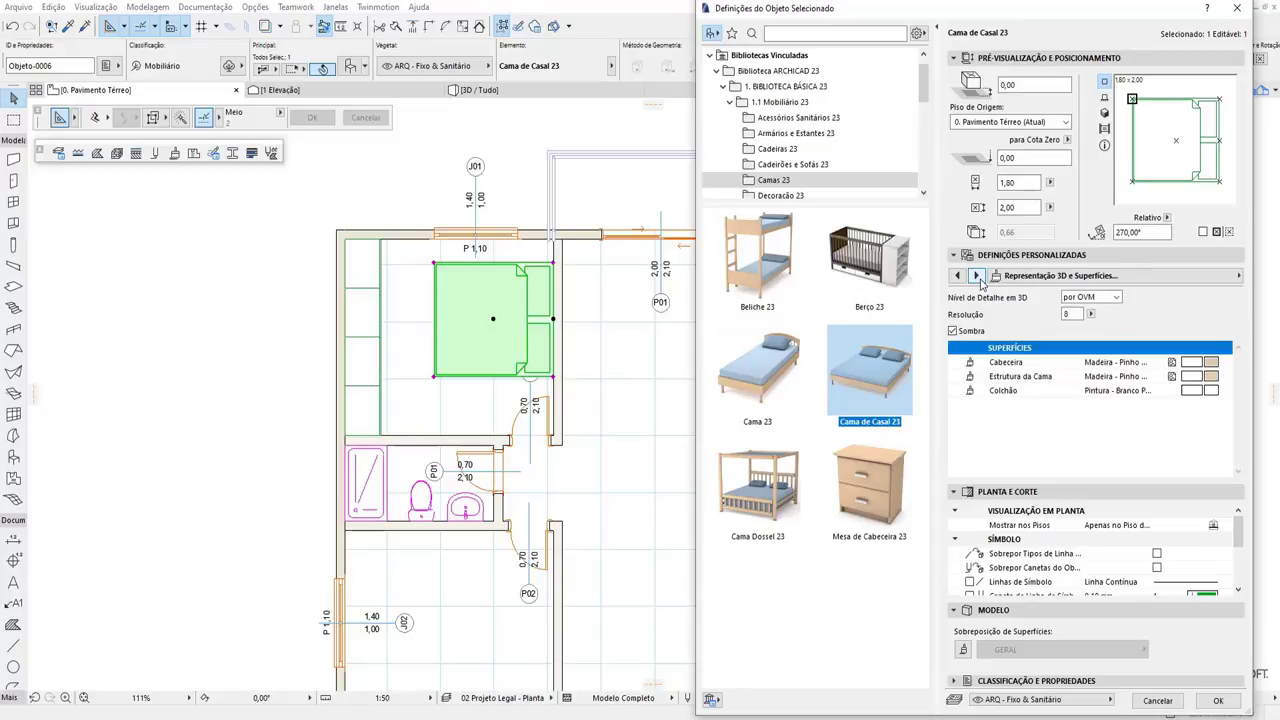
click(1158, 700)
key(Escape)
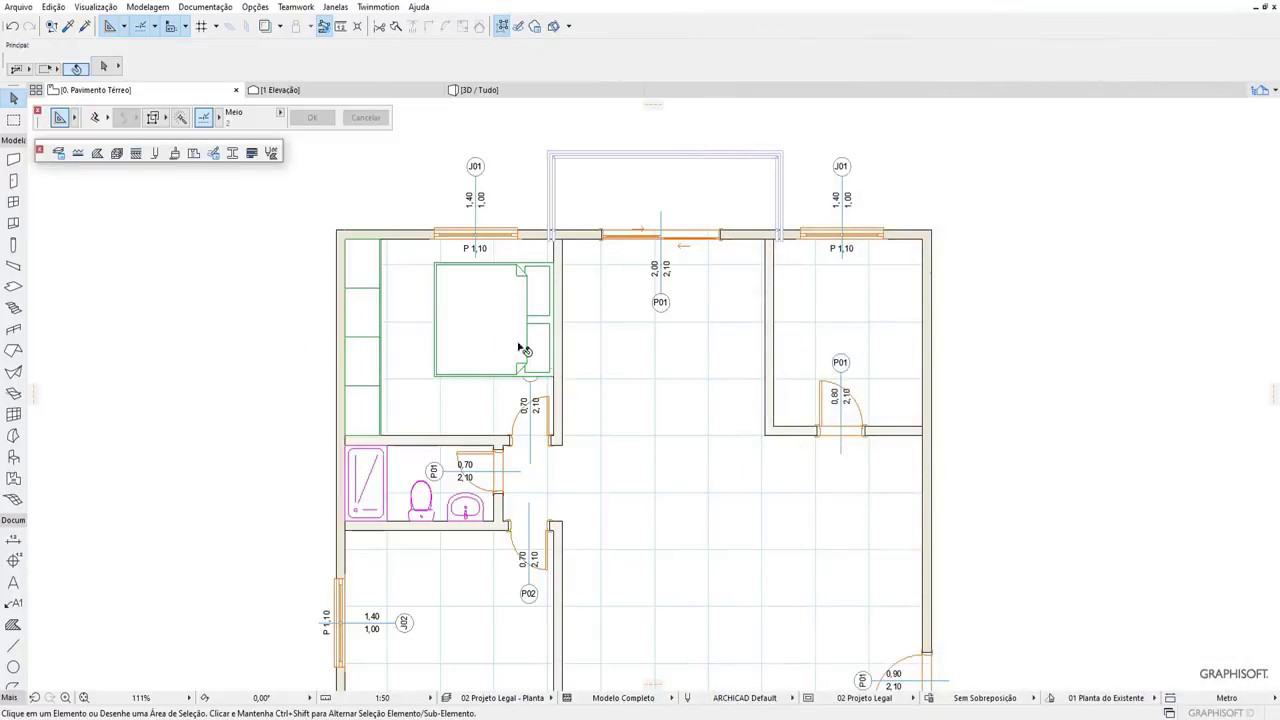
scroll(497, 270, down, 2)
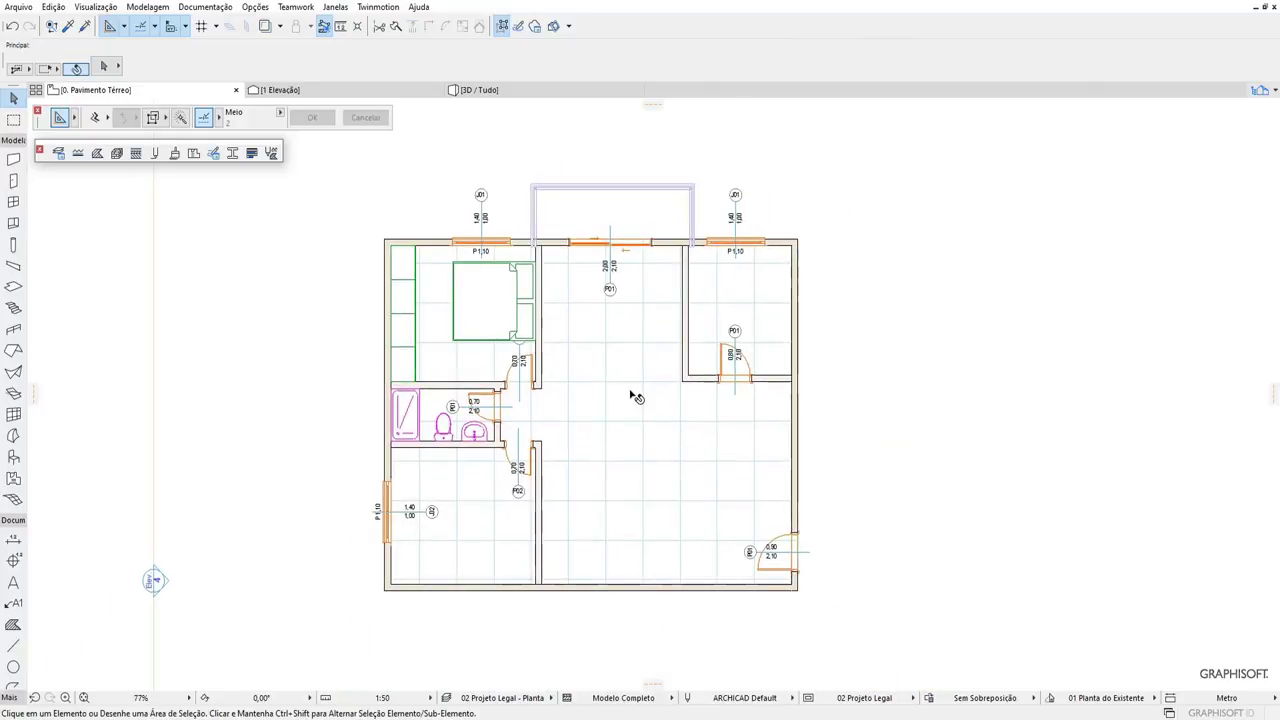
Set the first corner of a selection rectangle around the whole ground-floor plan.
scroll(645, 400, up, 1)
scroll(680, 420, down, 6)
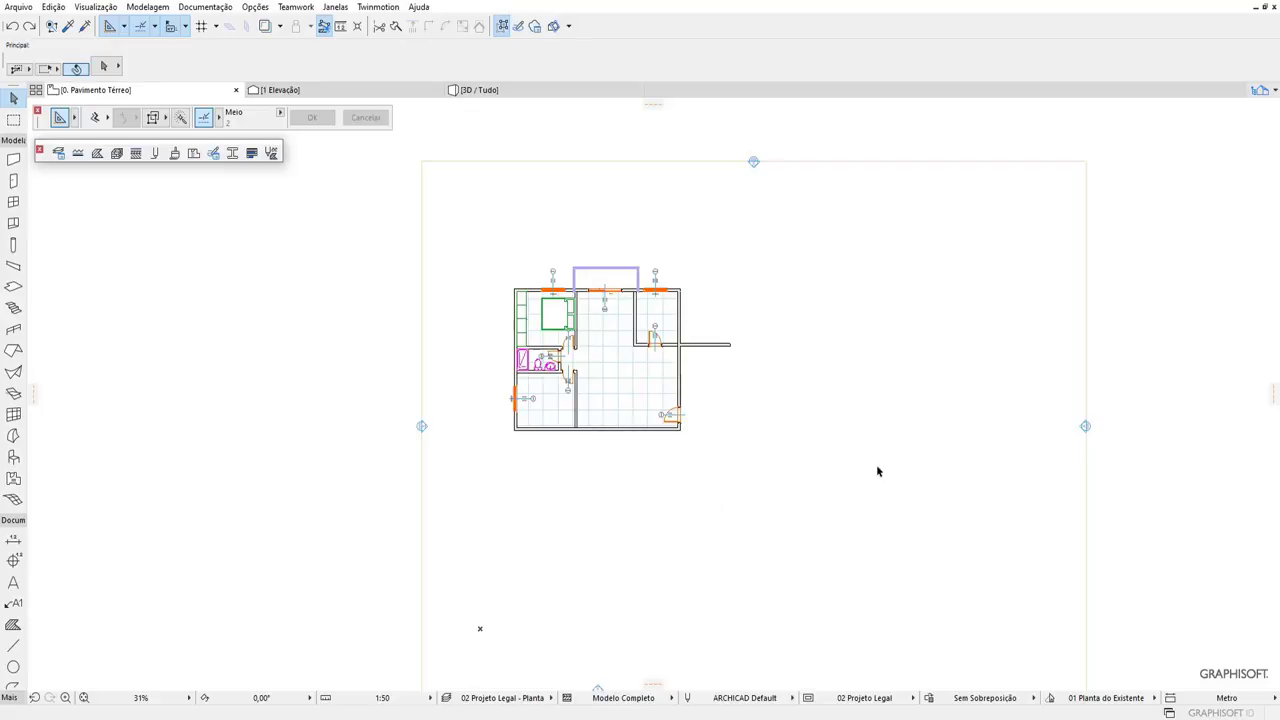
scroll(677, 343, up, 1)
scroll(678, 347, up, 3)
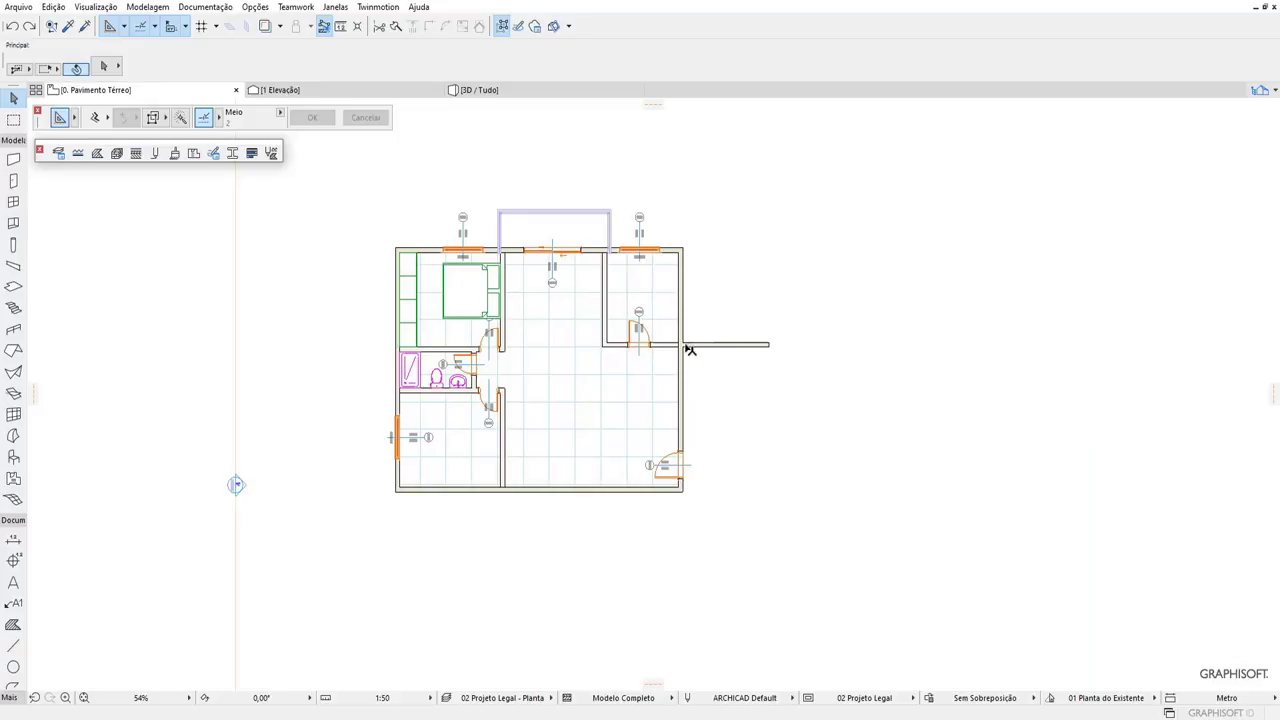
scroll(686, 350, up, 1)
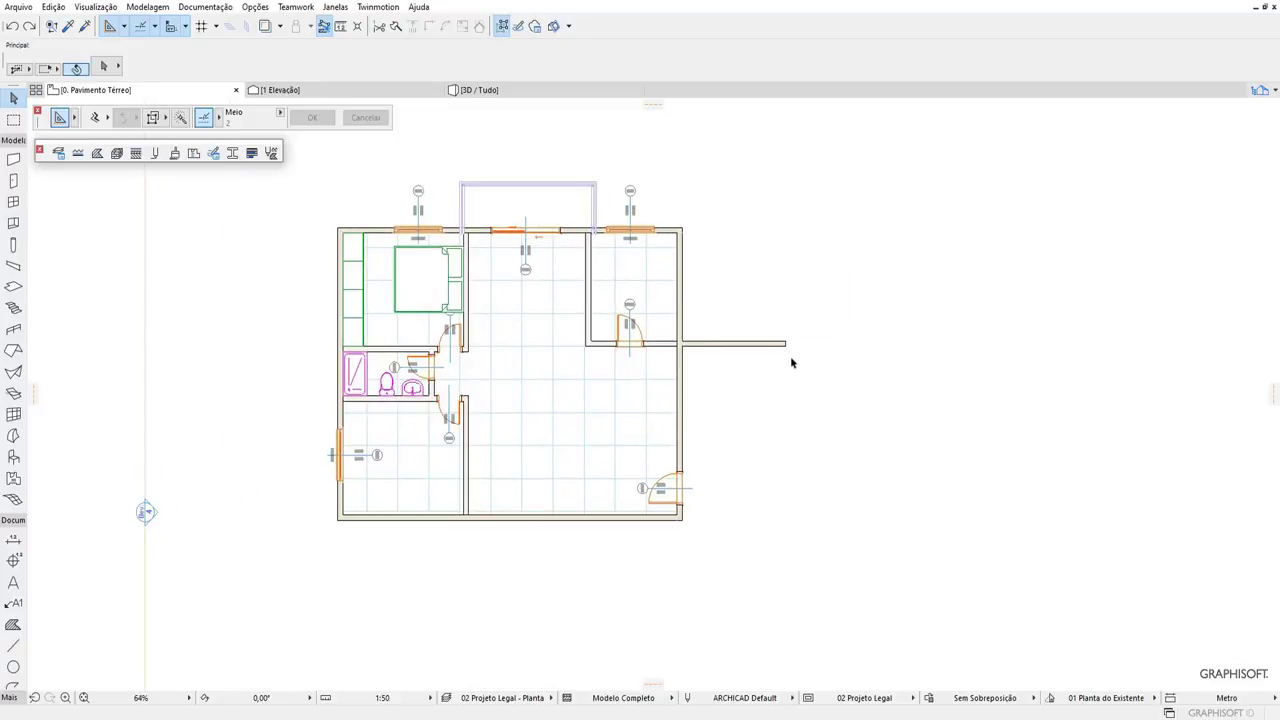
scroll(706, 354, down, 2)
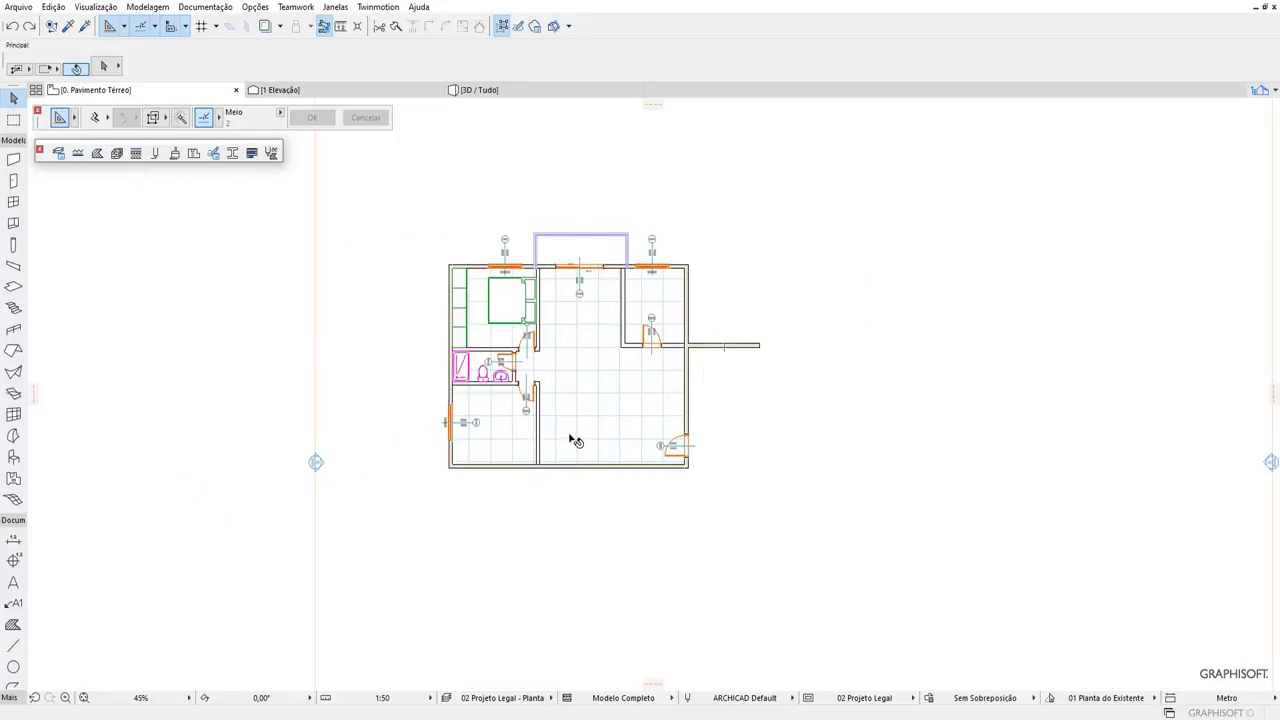
click(404, 197)
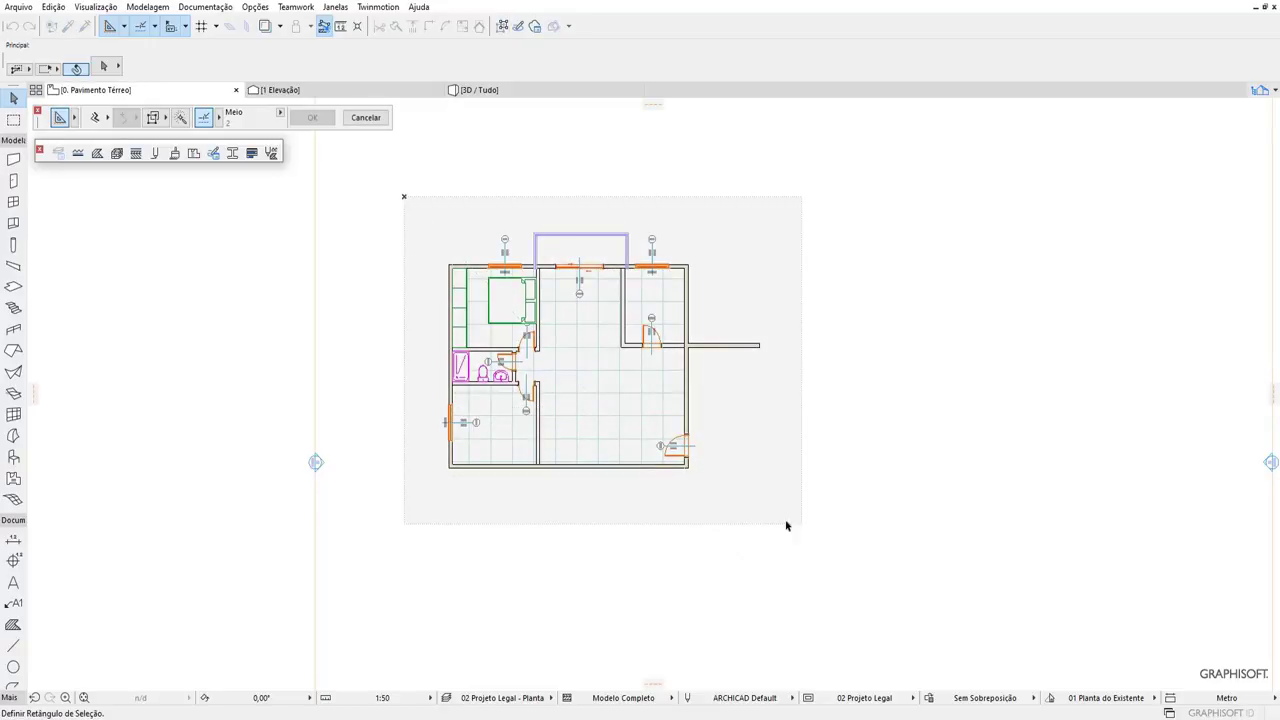
Select the whole apartment plan, leaving out the corridor wall stub.
click(720, 518)
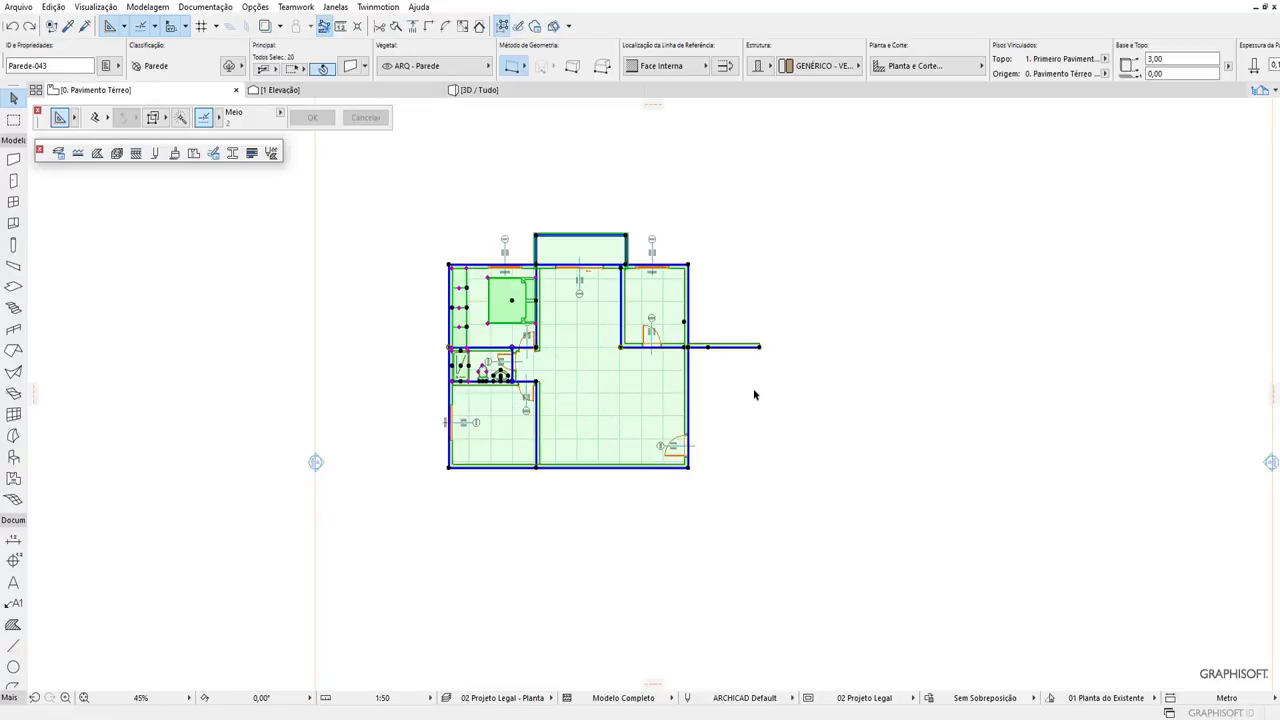
shift+click(745, 346)
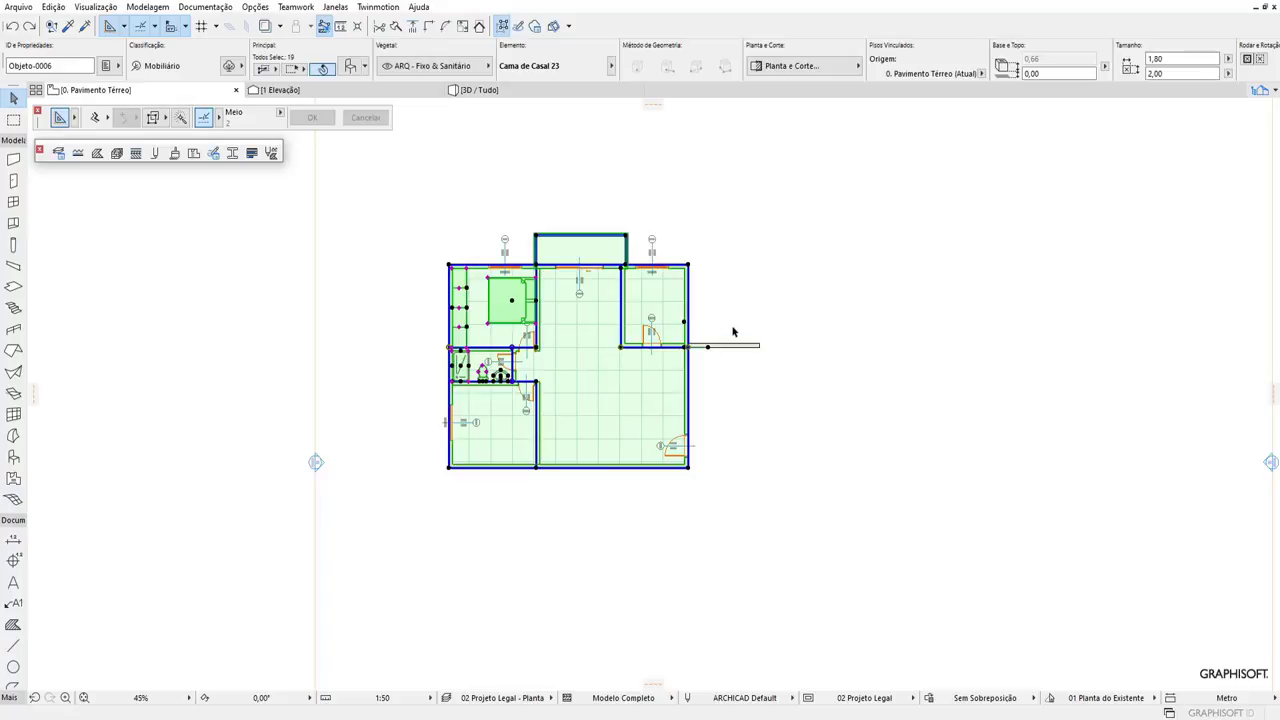
scroll(733, 332, up, 3)
scroll(720, 340, up, 2)
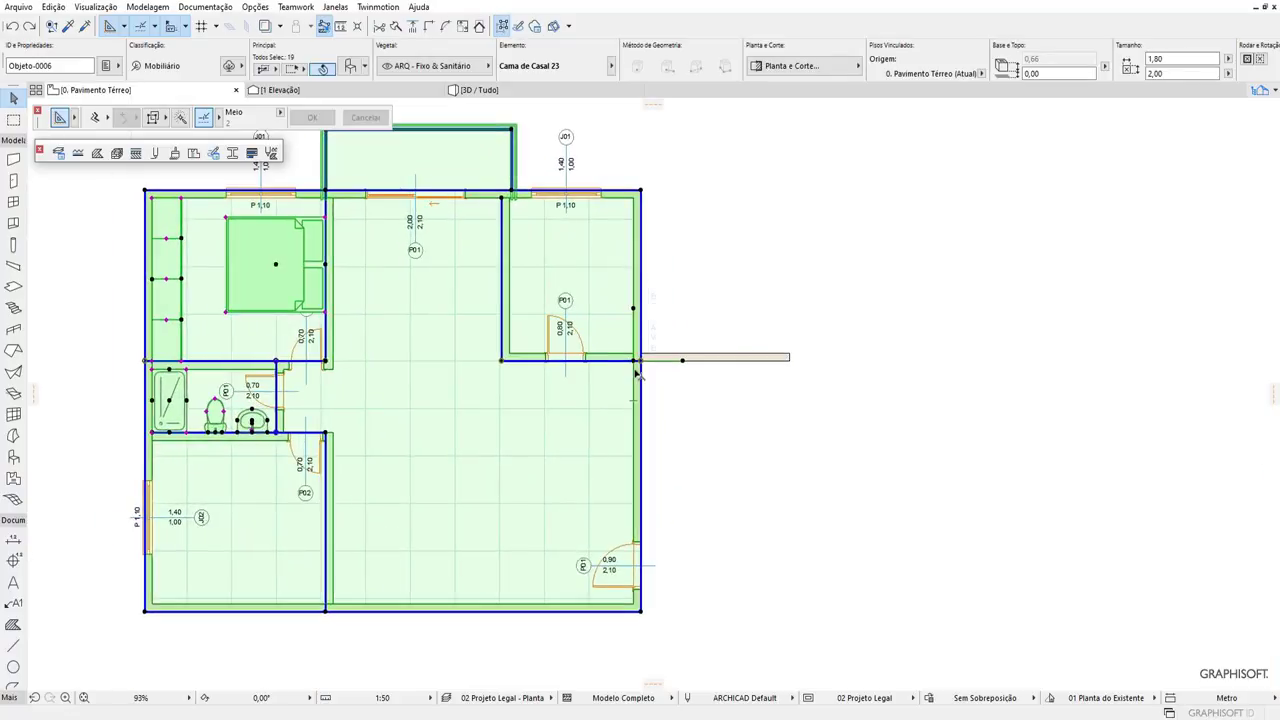
Mirror-copy the apartment about a vertical axis at the corridor wall's end.
right_click(638, 242)
mouse_move(700, 398)
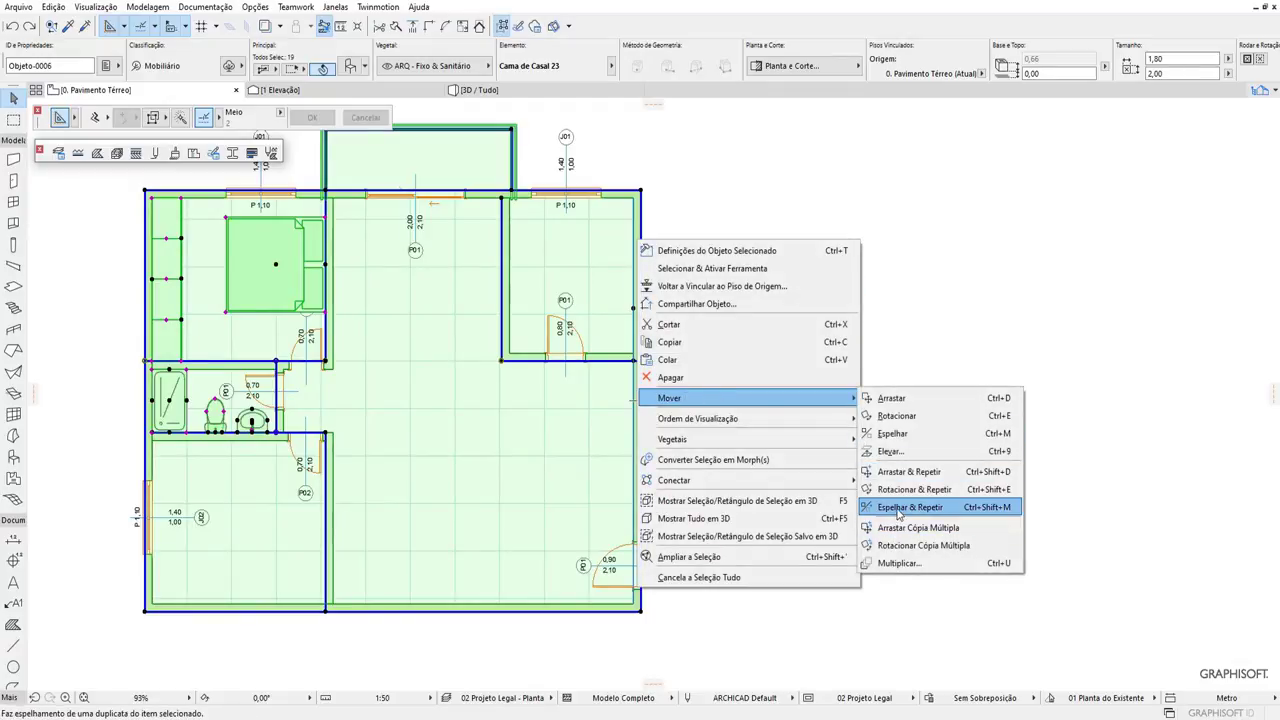
click(898, 507)
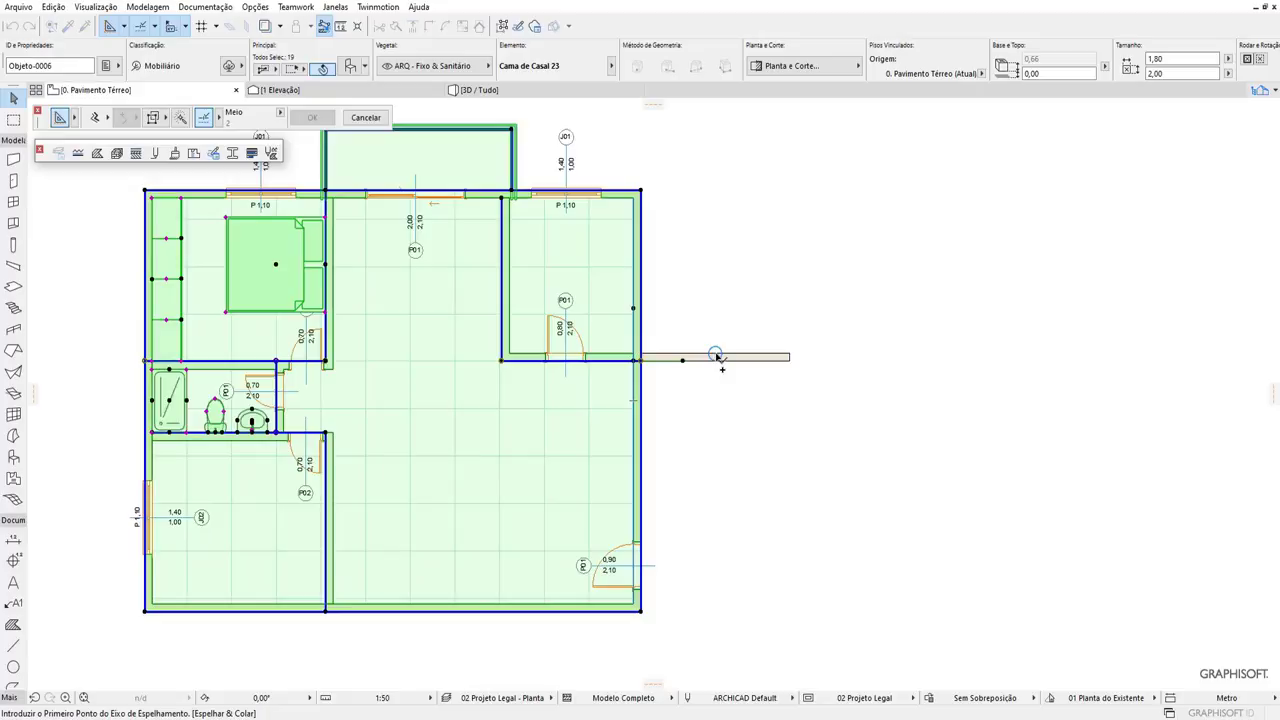
click(715, 355)
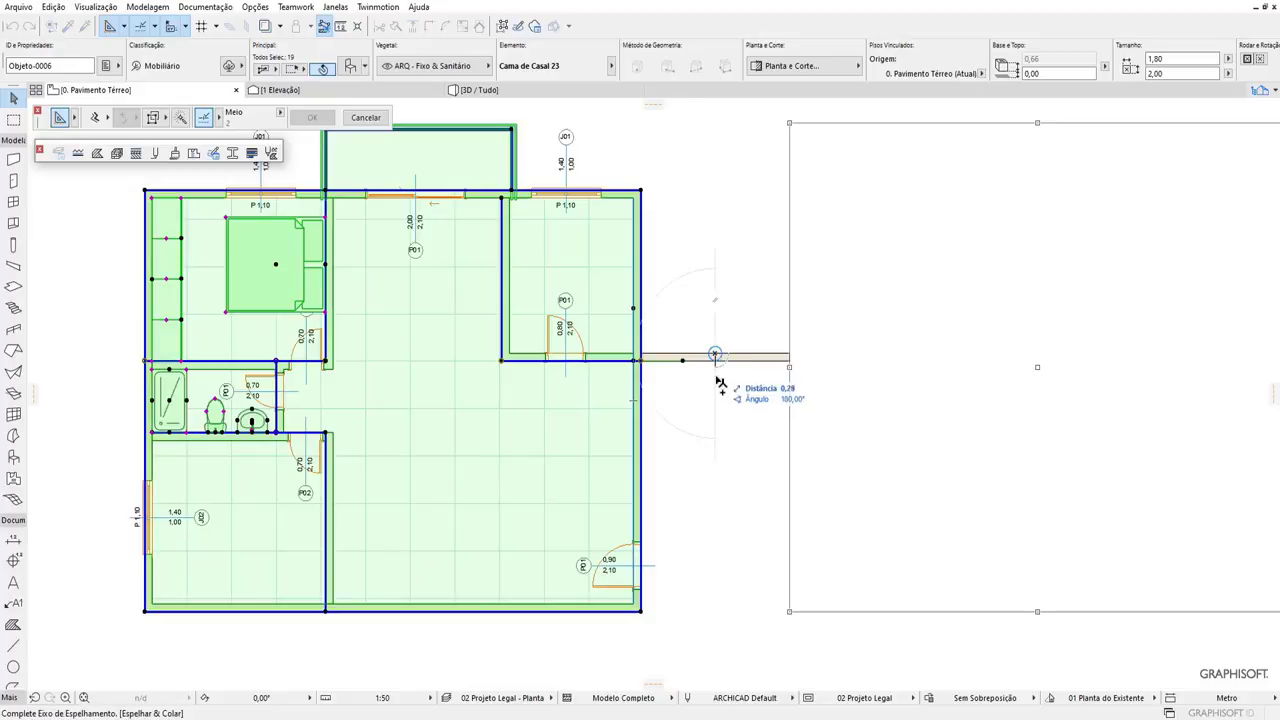
click(720, 440)
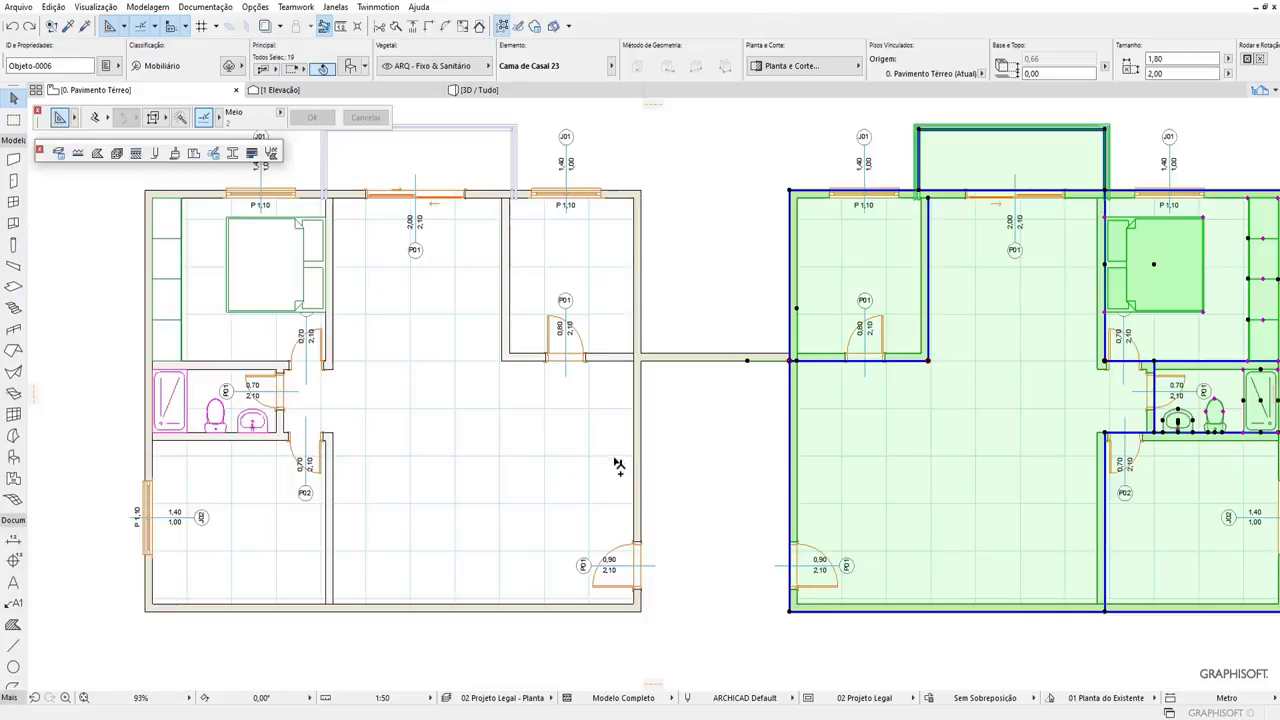
scroll(615, 447, down, 1)
scroll(615, 447, down, 2)
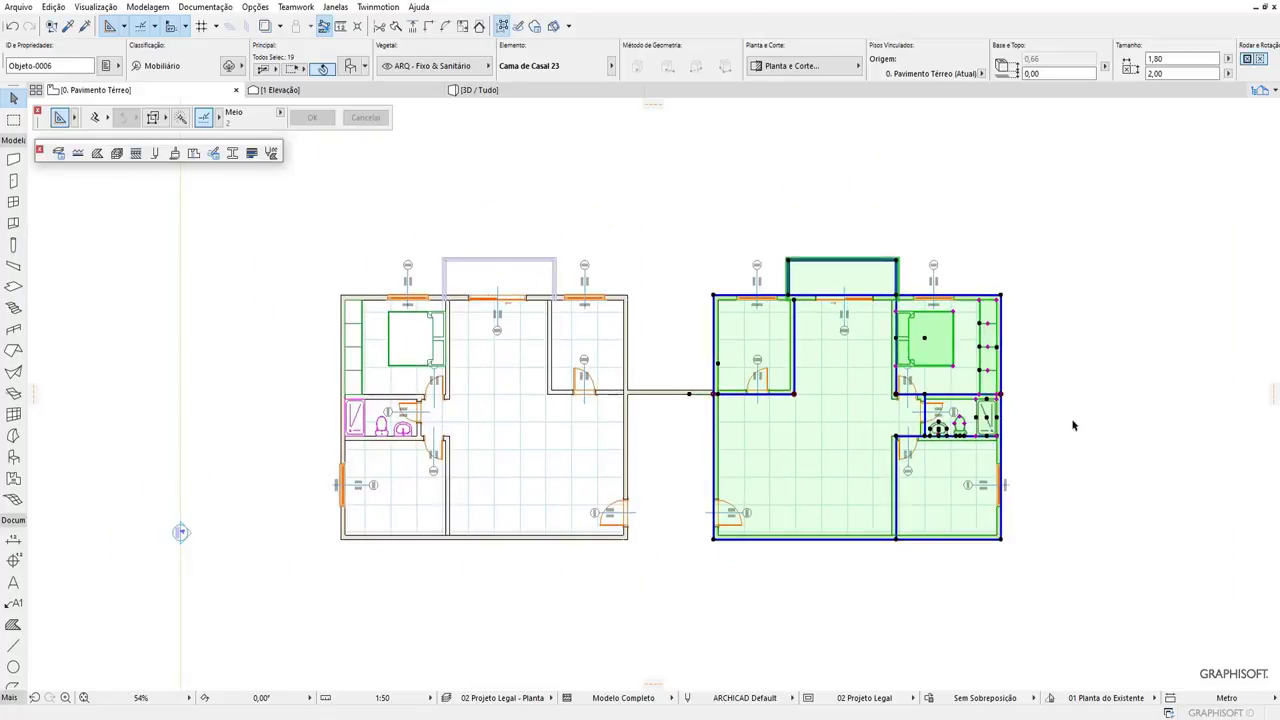
key(Escape)
scroll(666, 297, down, 2)
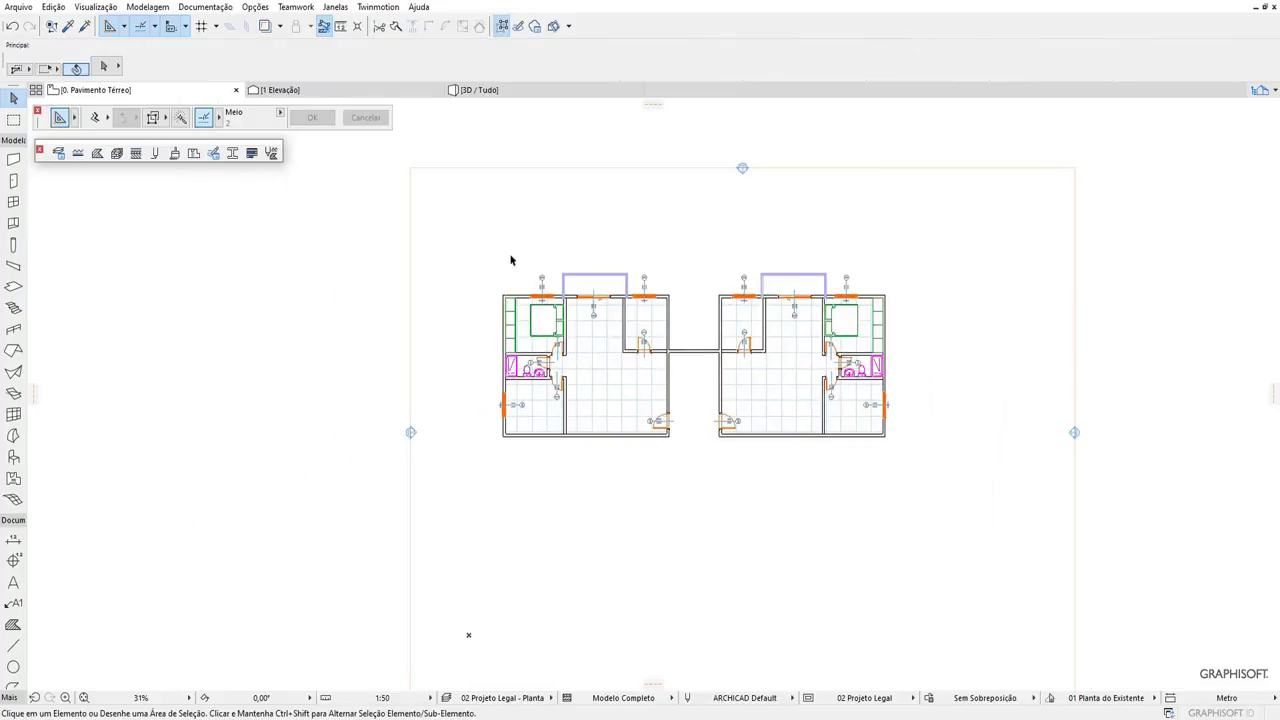
Draw a short reference line across the left unit's bottom wall.
drag(459, 245, 932, 490)
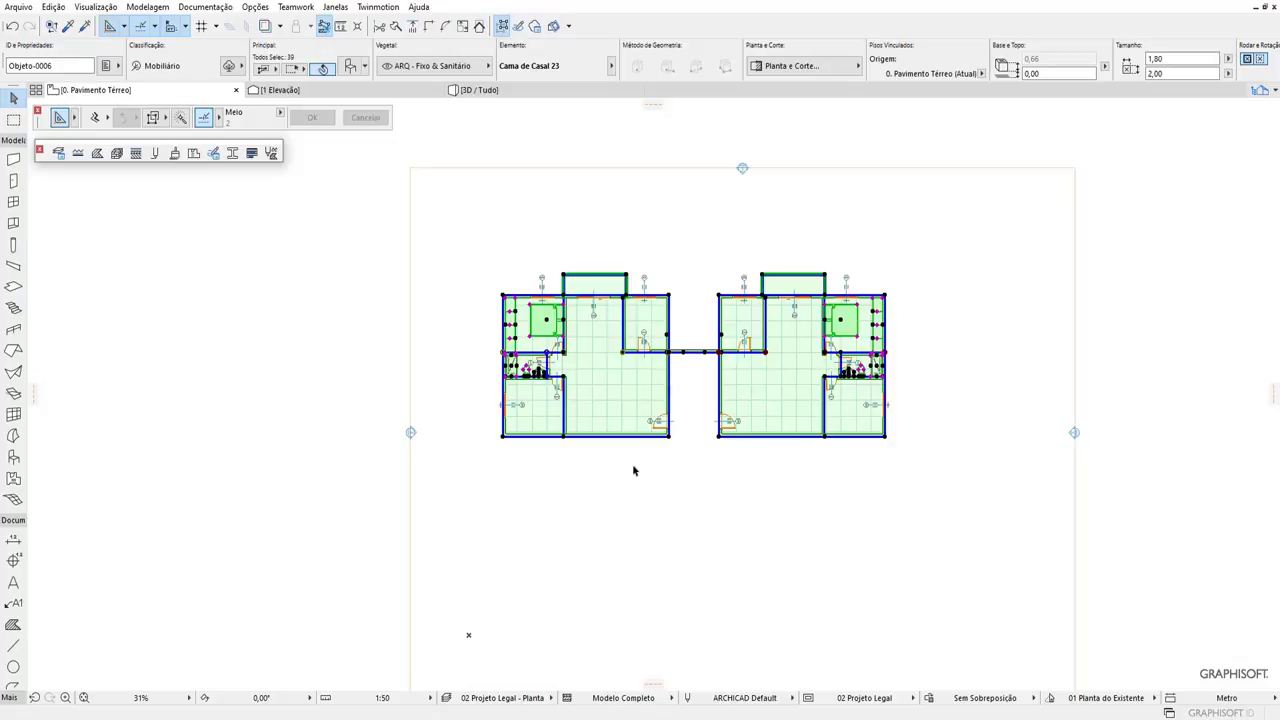
scroll(530, 460, up, 2)
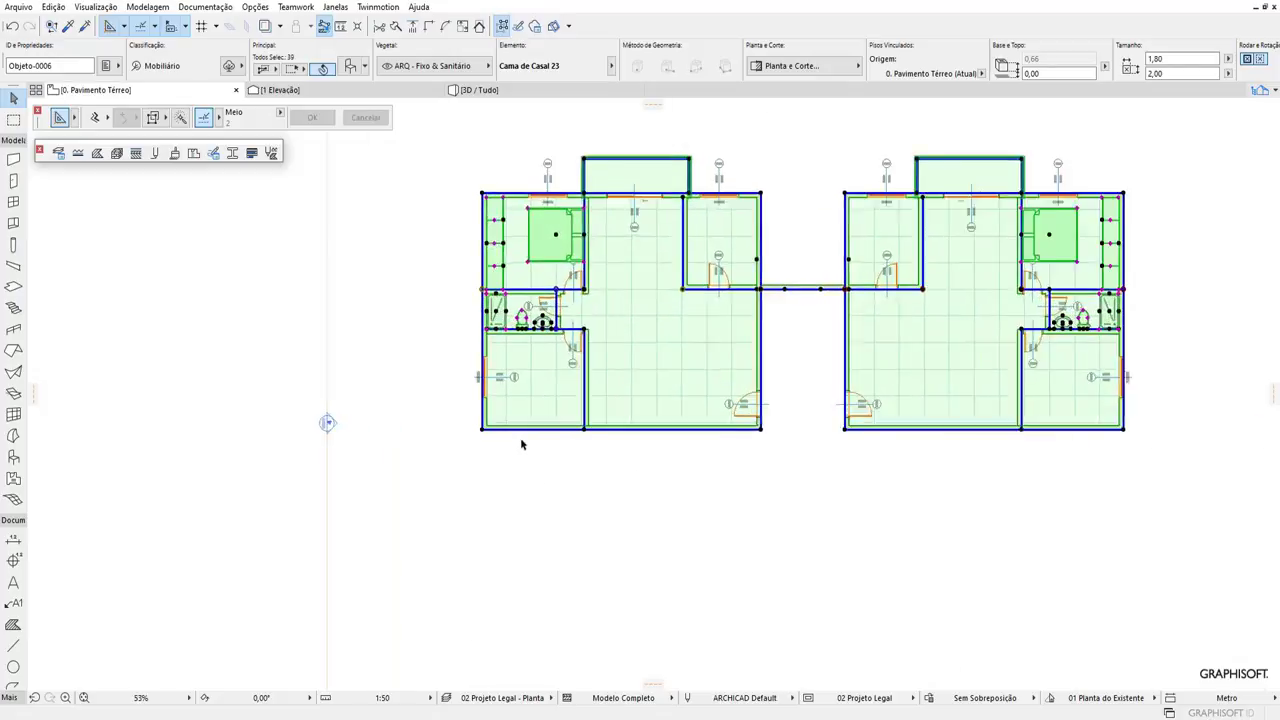
scroll(520, 443, up, 3)
key(Escape)
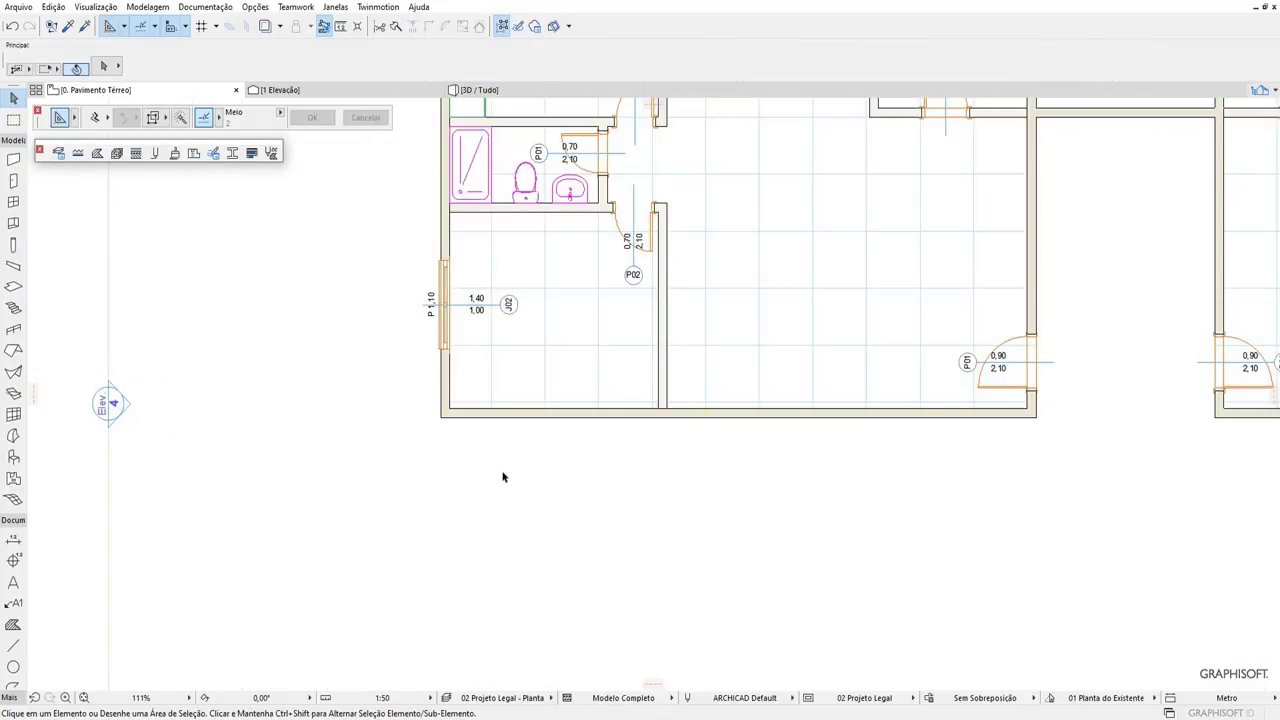
click(13, 645)
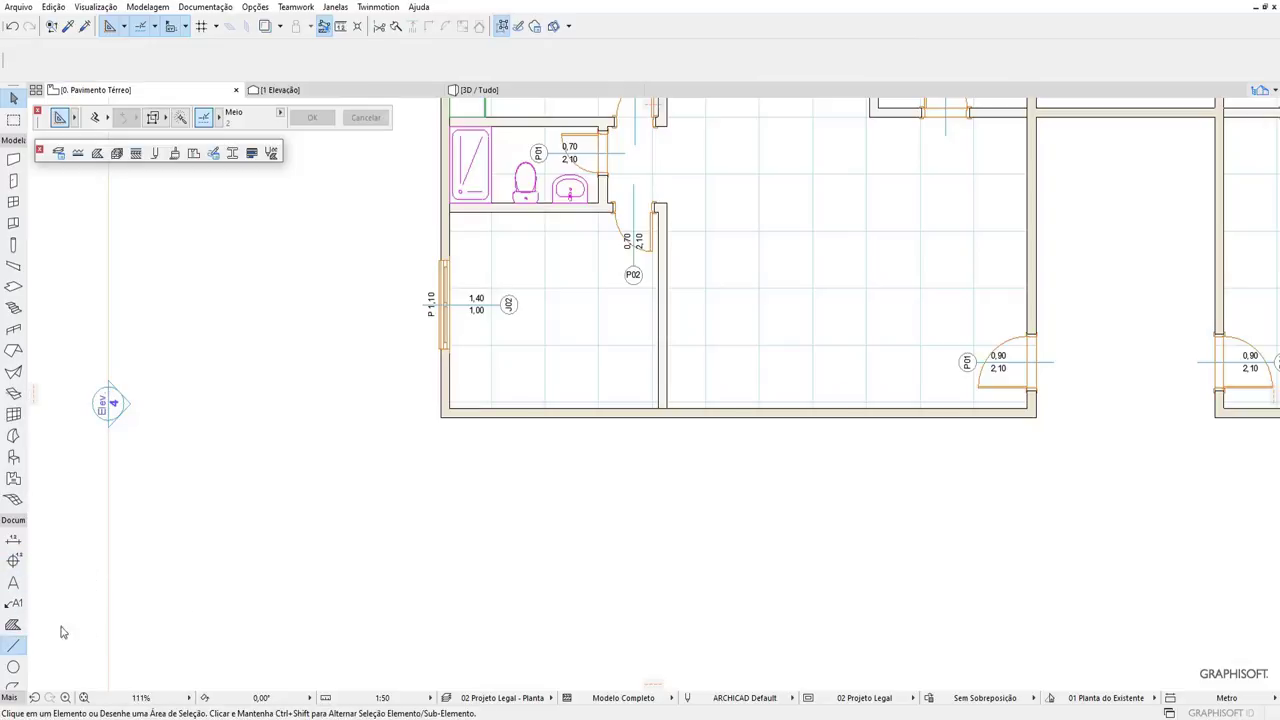
scroll(466, 406, up, 4)
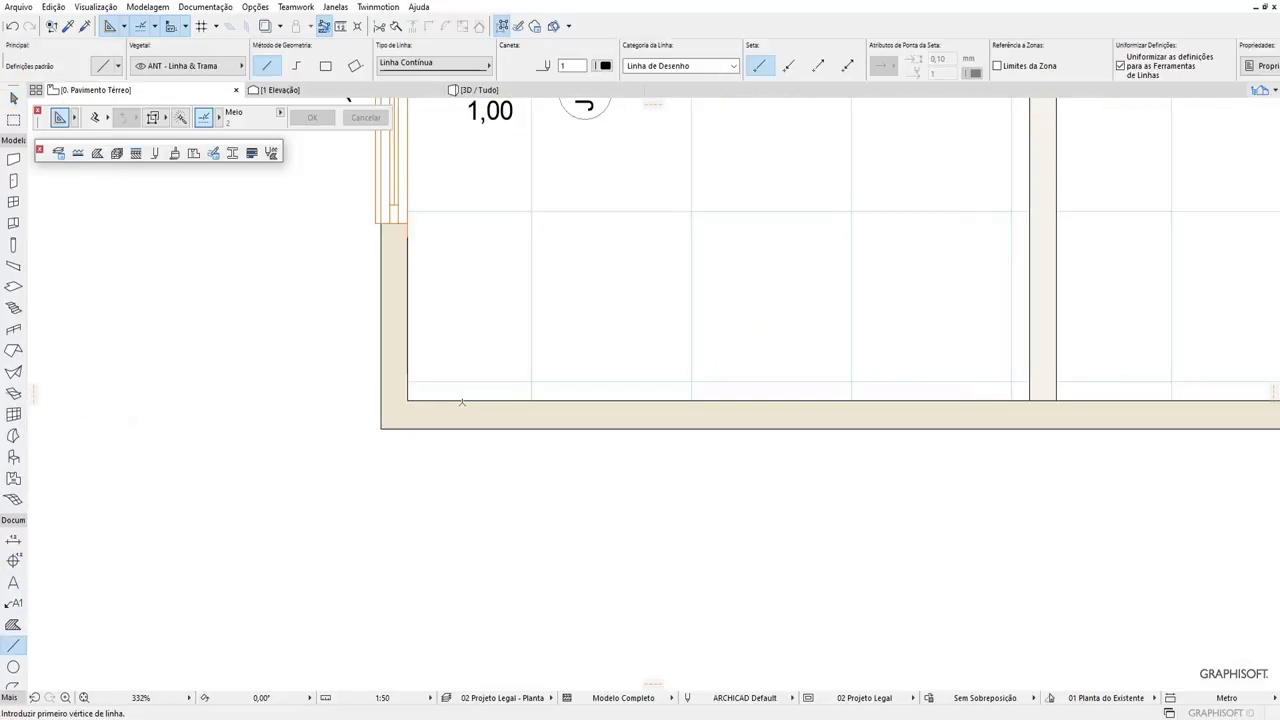
click(464, 400)
click(464, 428)
Select both apartments, excluding the left and right units' bottom walls.
click(13, 97)
scroll(426, 460, down, 5)
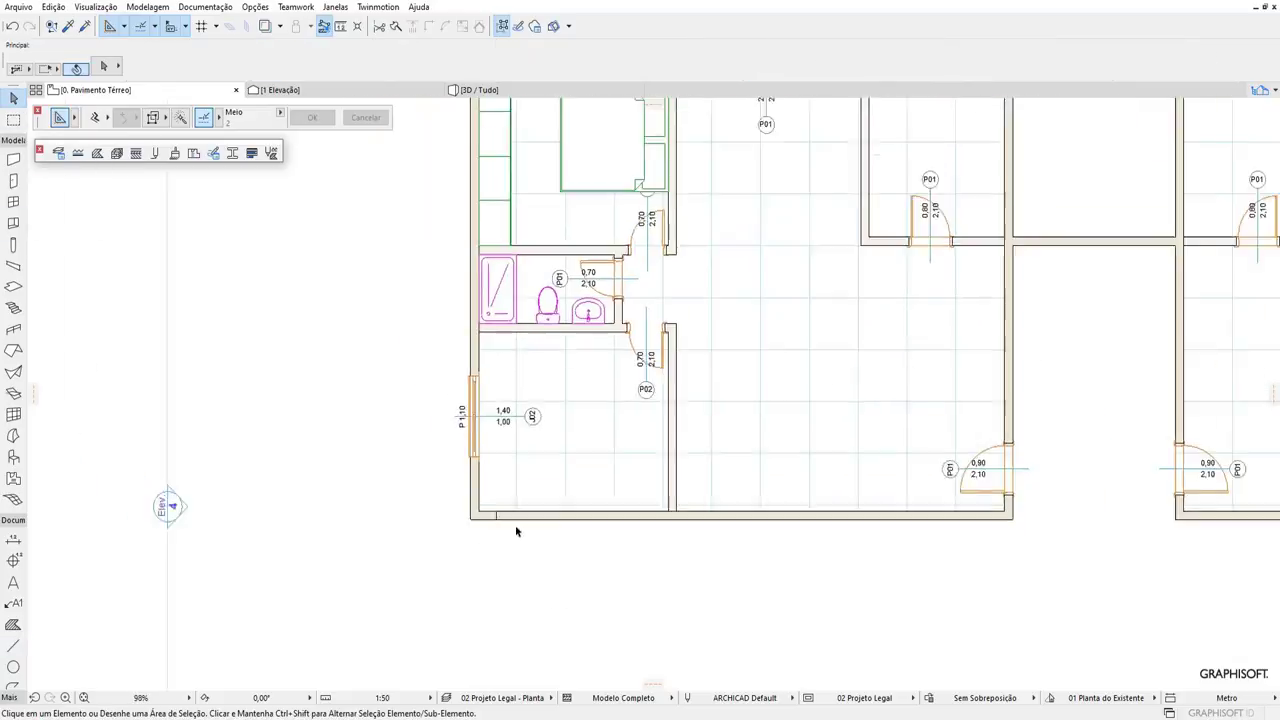
scroll(466, 265, down, 2)
drag(456, 194, 1080, 523)
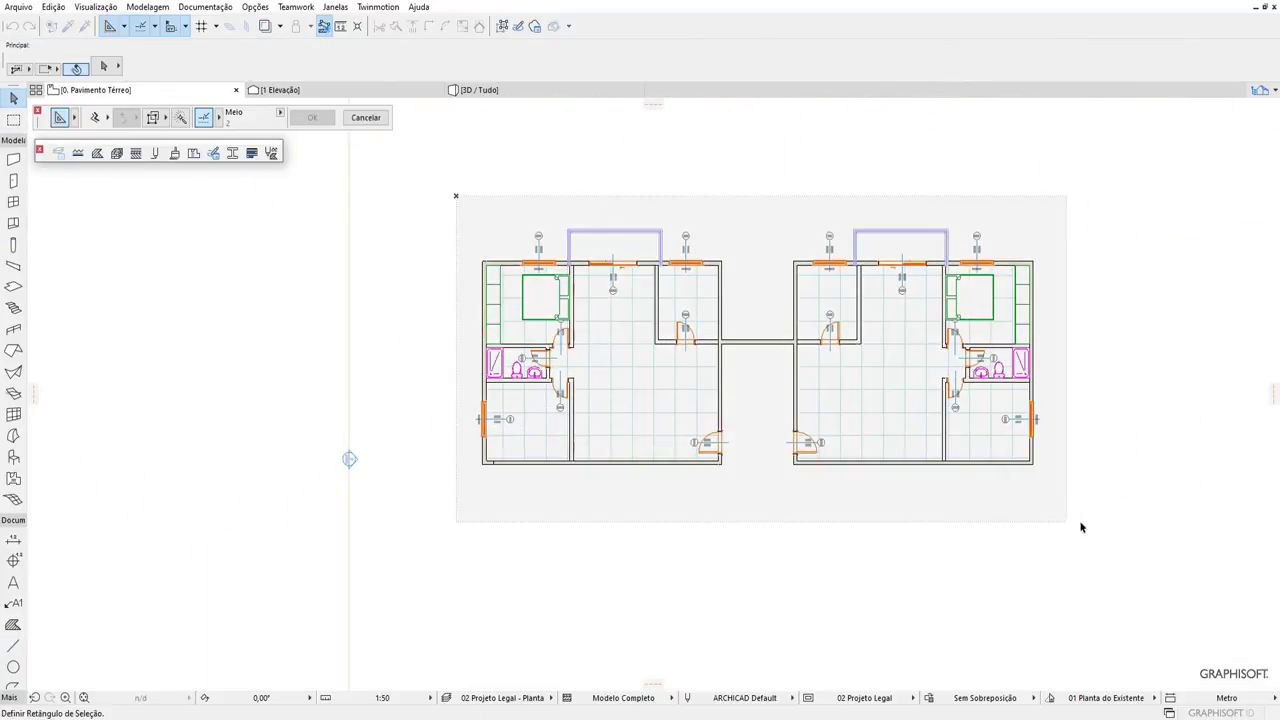
right_click(505, 463)
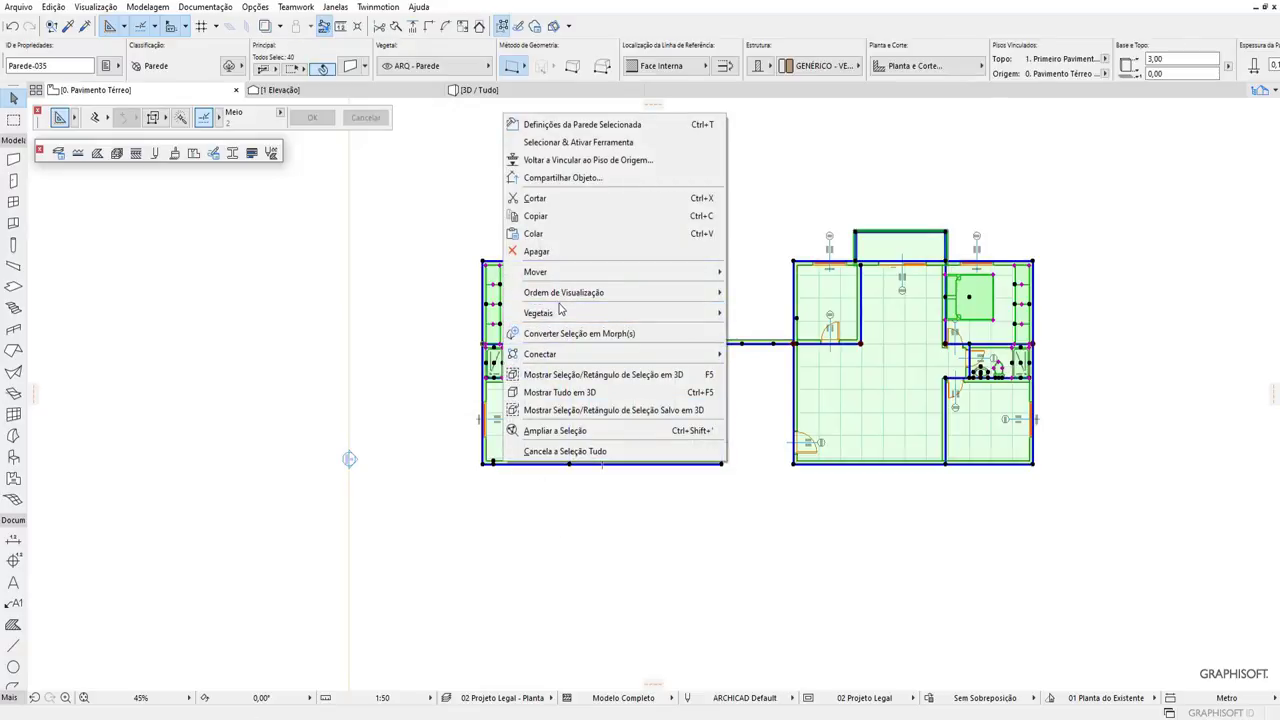
key(Escape)
click(436, 187)
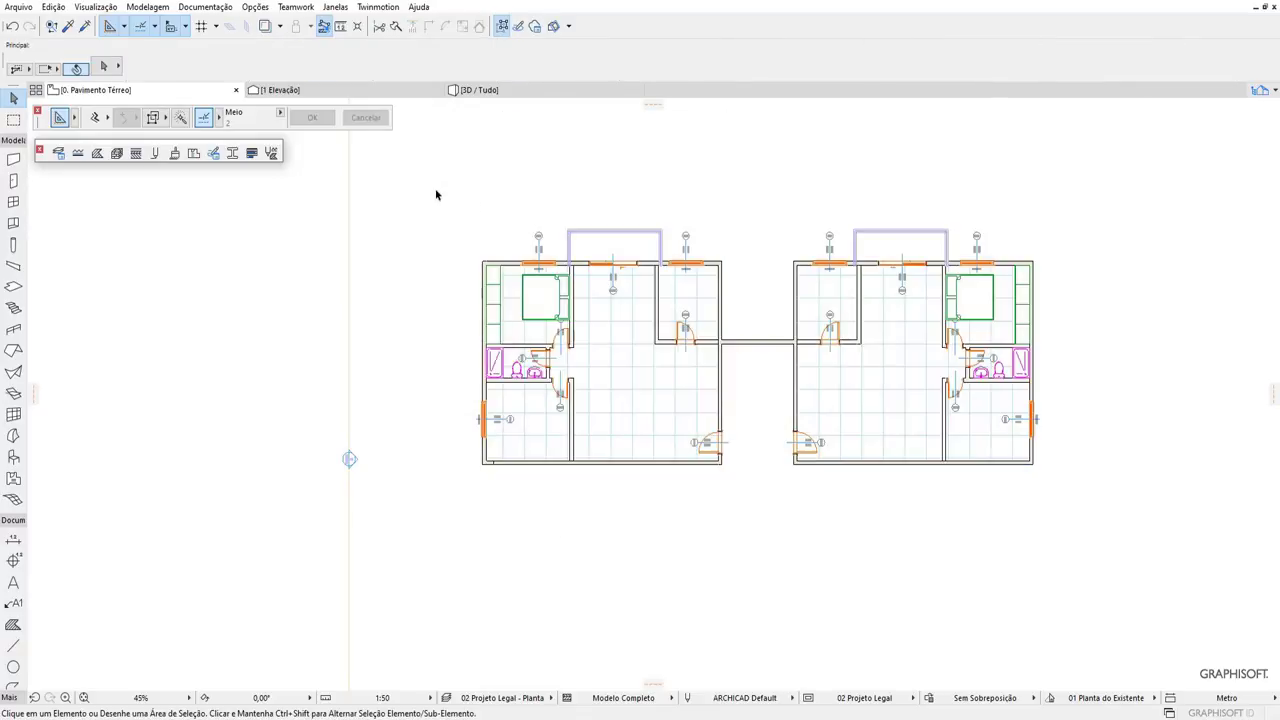
click(1088, 518)
scroll(723, 443, up, 2)
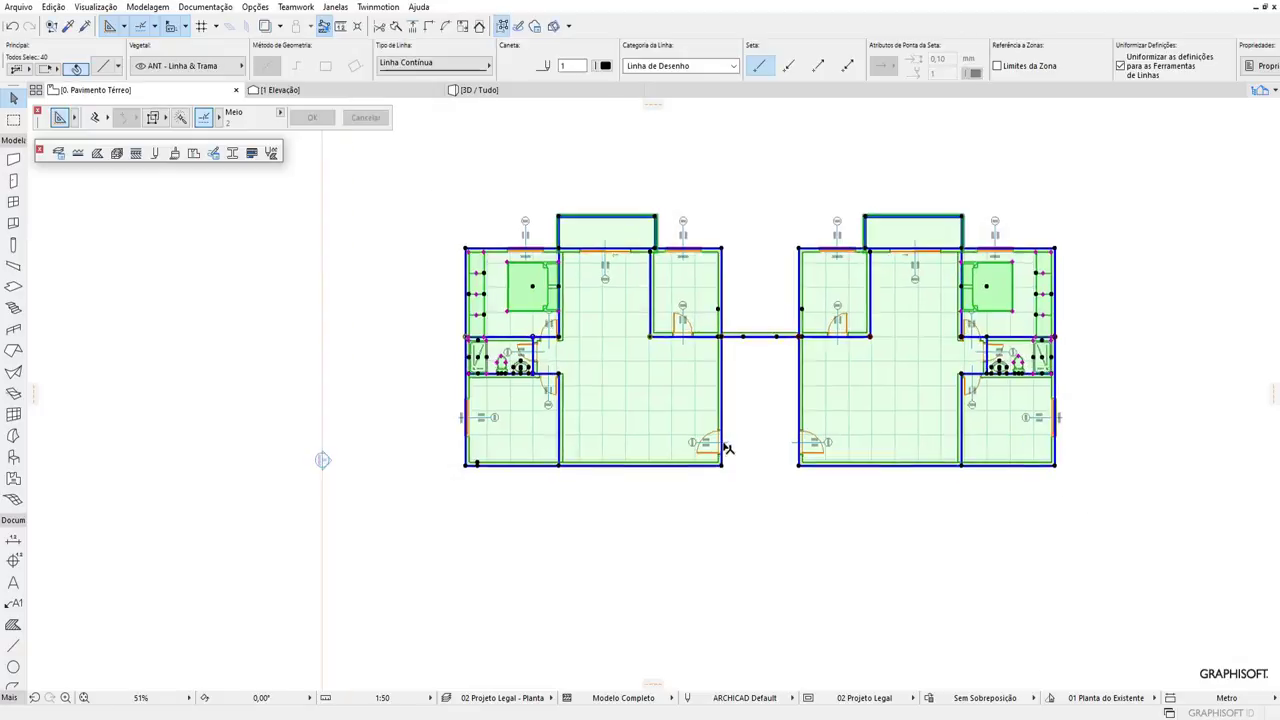
shift+click(455, 475)
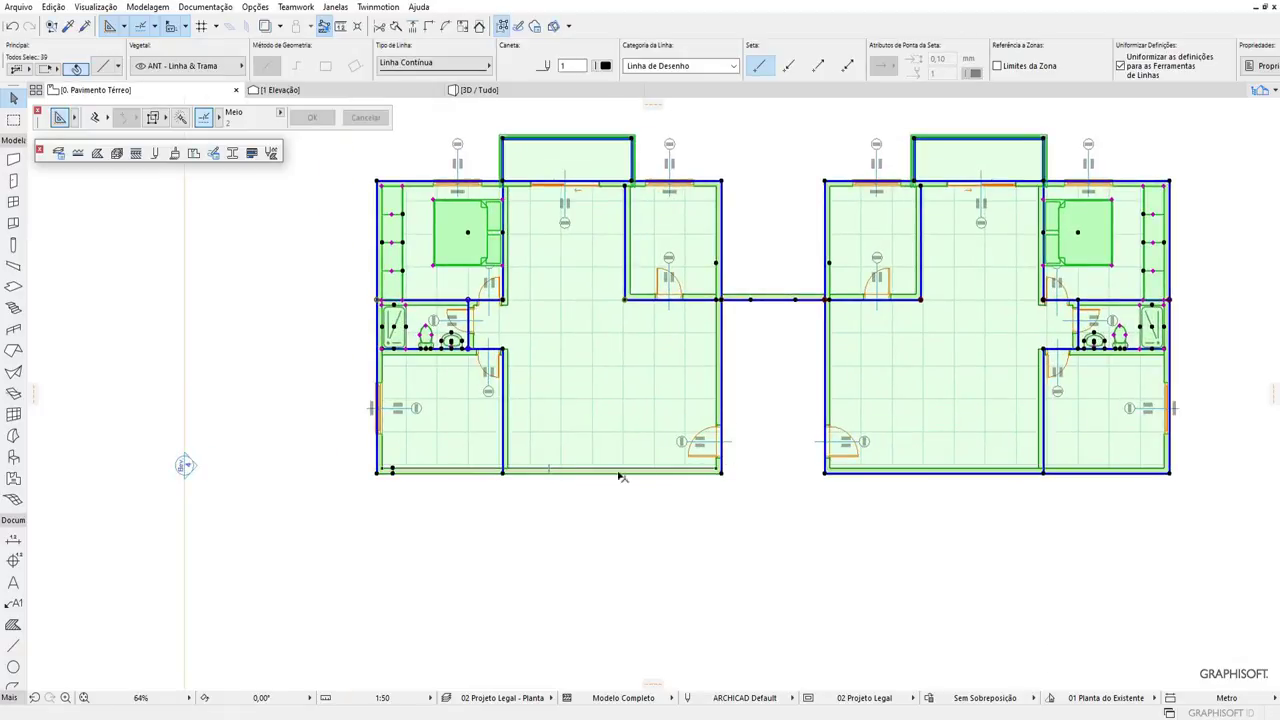
shift+click(910, 473)
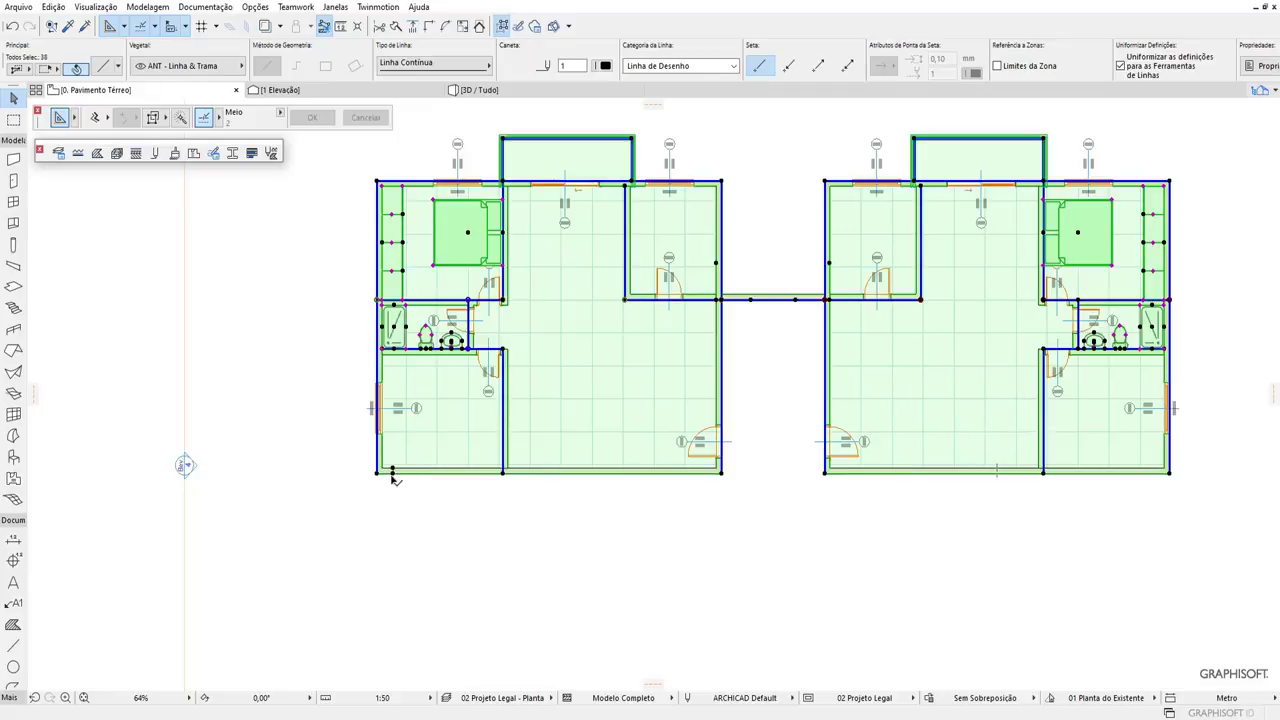
Mirror-copy both apartments downward about a horizontal axis through the reference line.
scroll(392, 480, up, 2)
scroll(390, 482, down, 4)
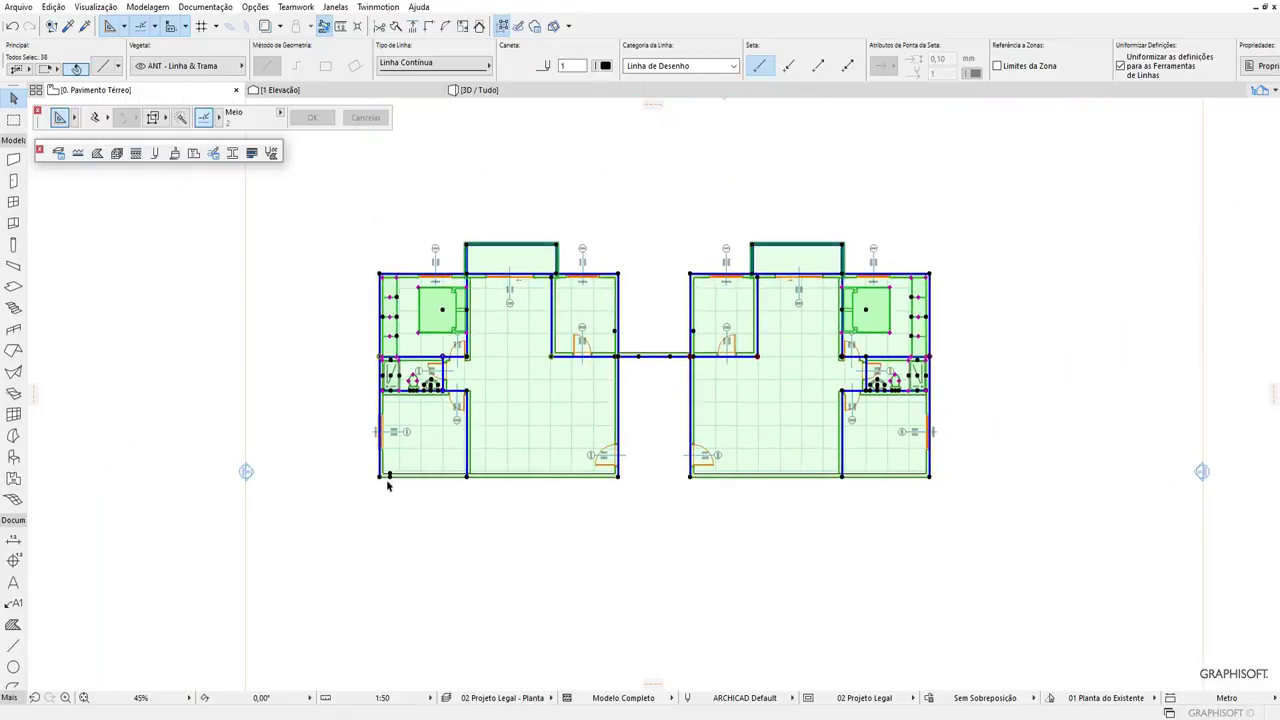
scroll(399, 486, up, 3)
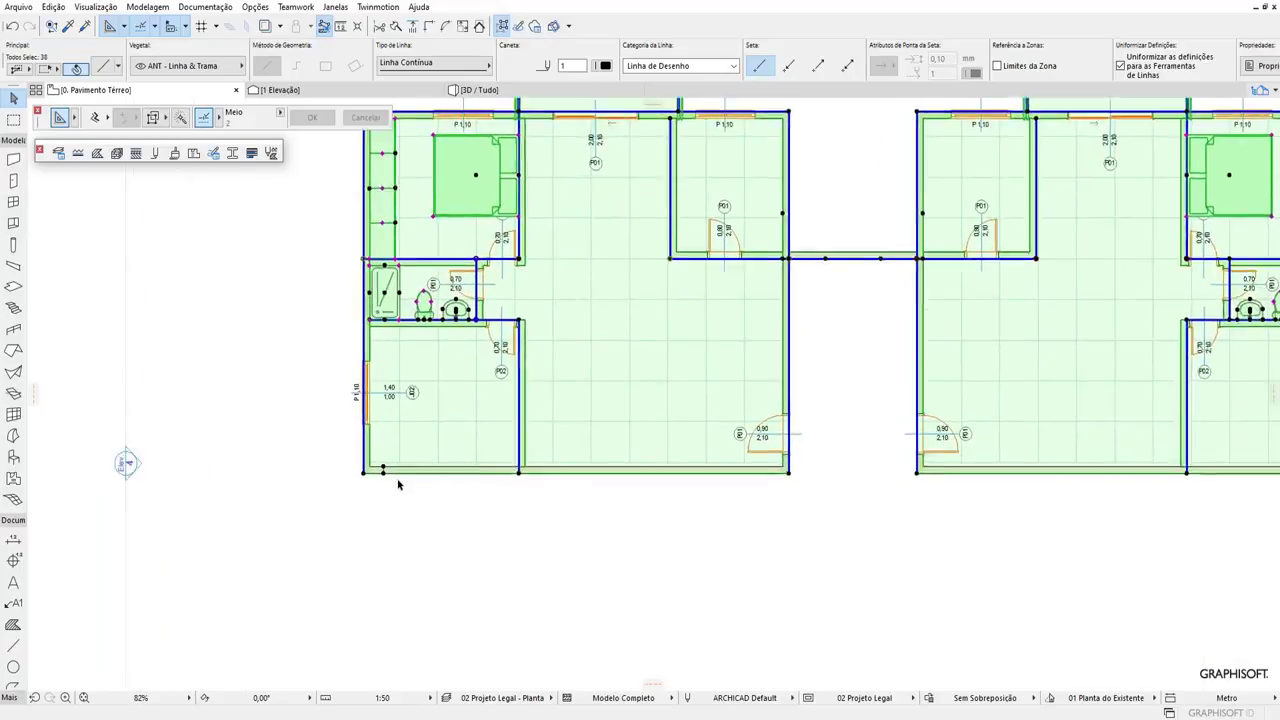
scroll(397, 480, up, 4)
scroll(378, 471, up, 3)
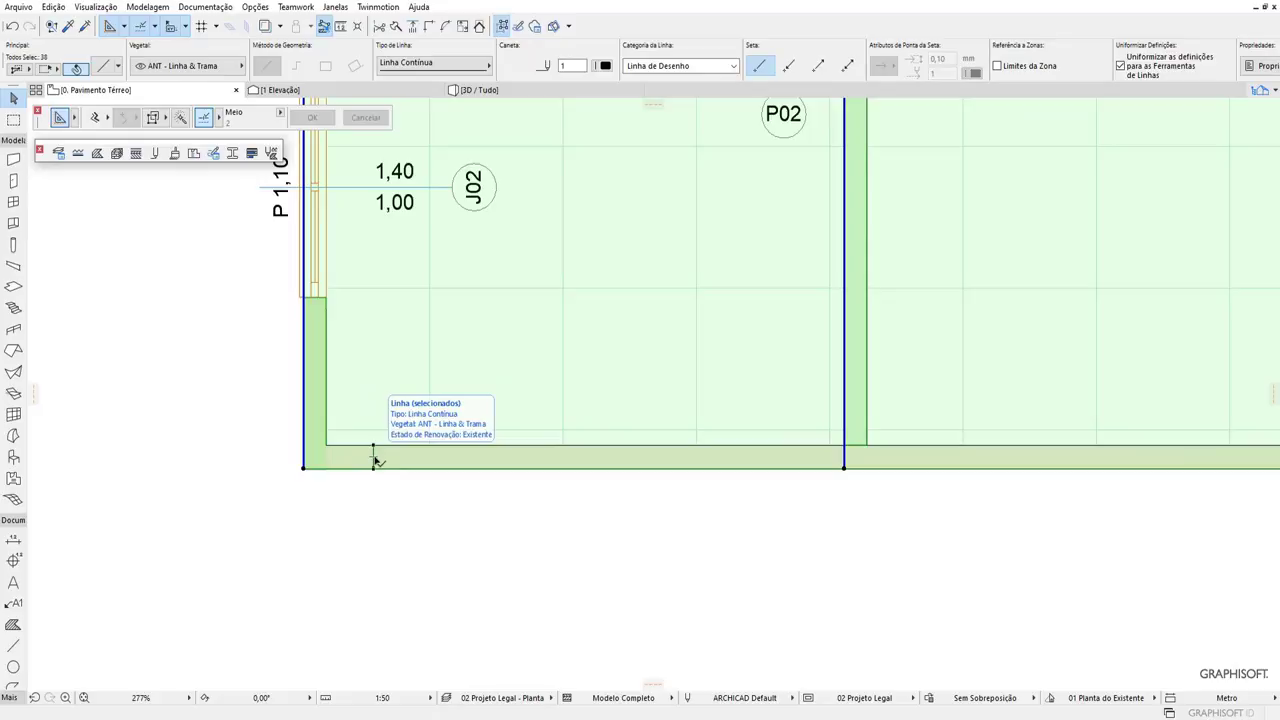
right_click(374, 458)
mouse_move(420, 288)
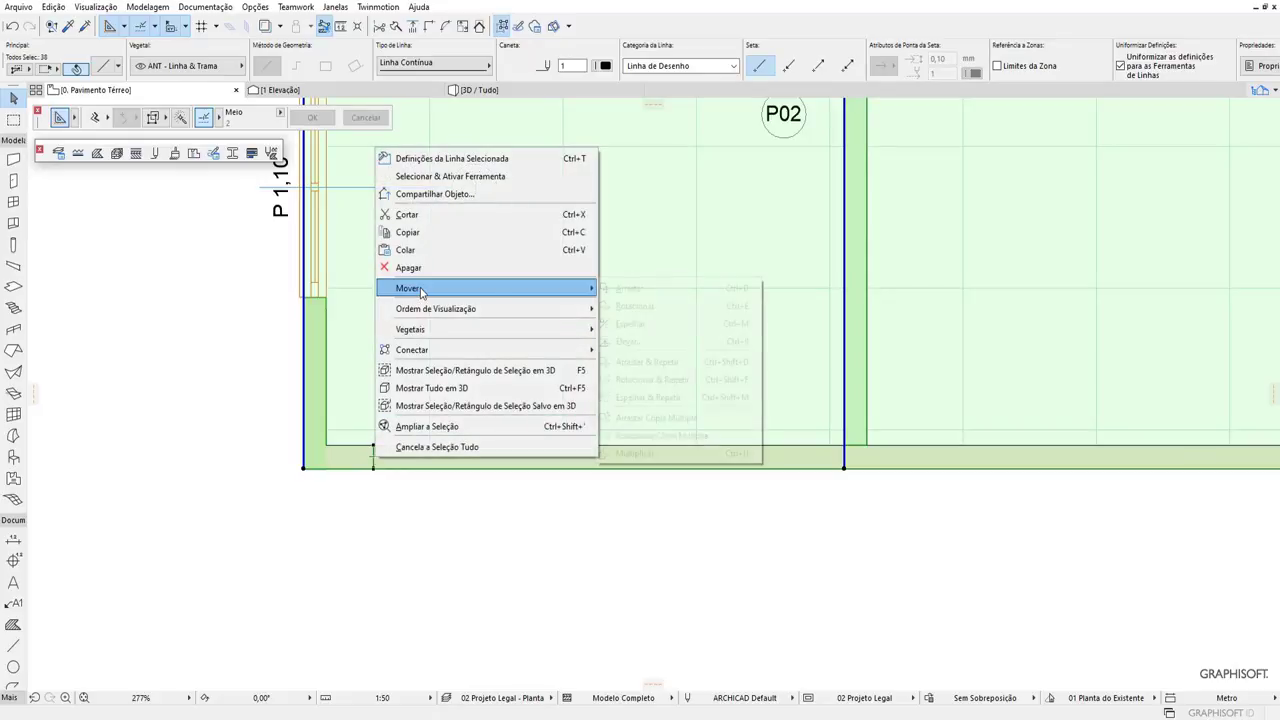
click(660, 397)
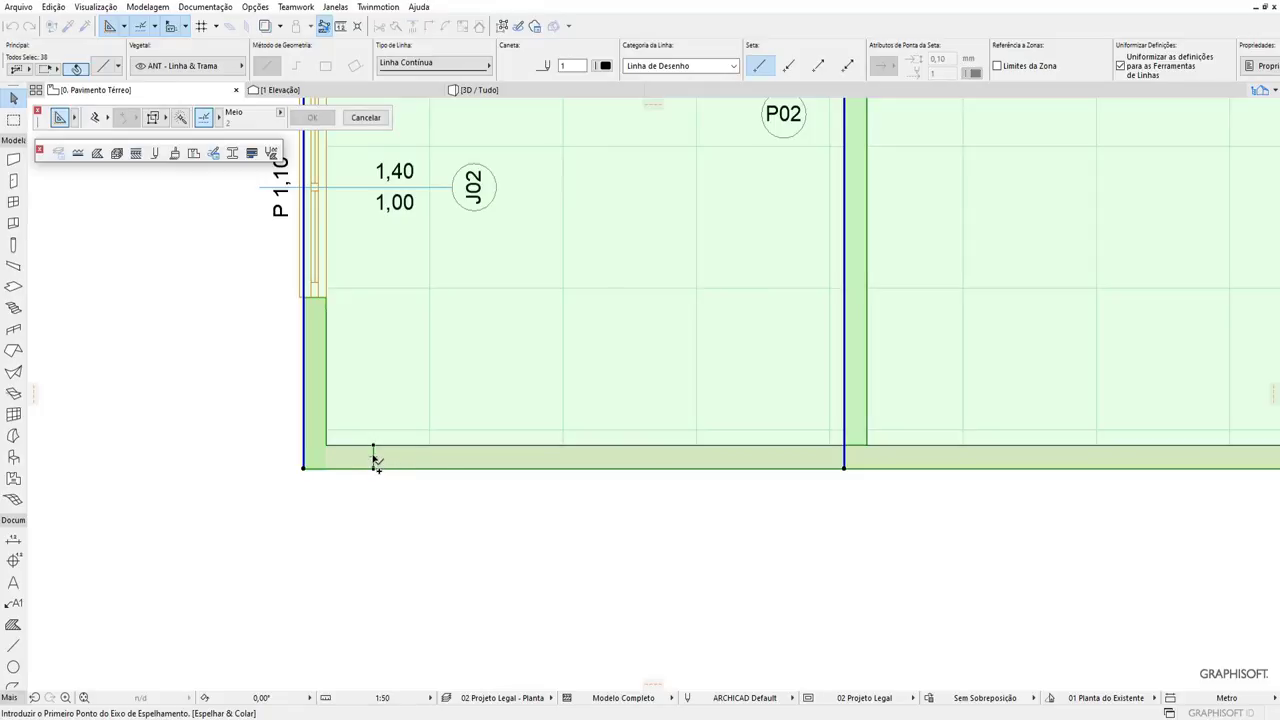
click(374, 458)
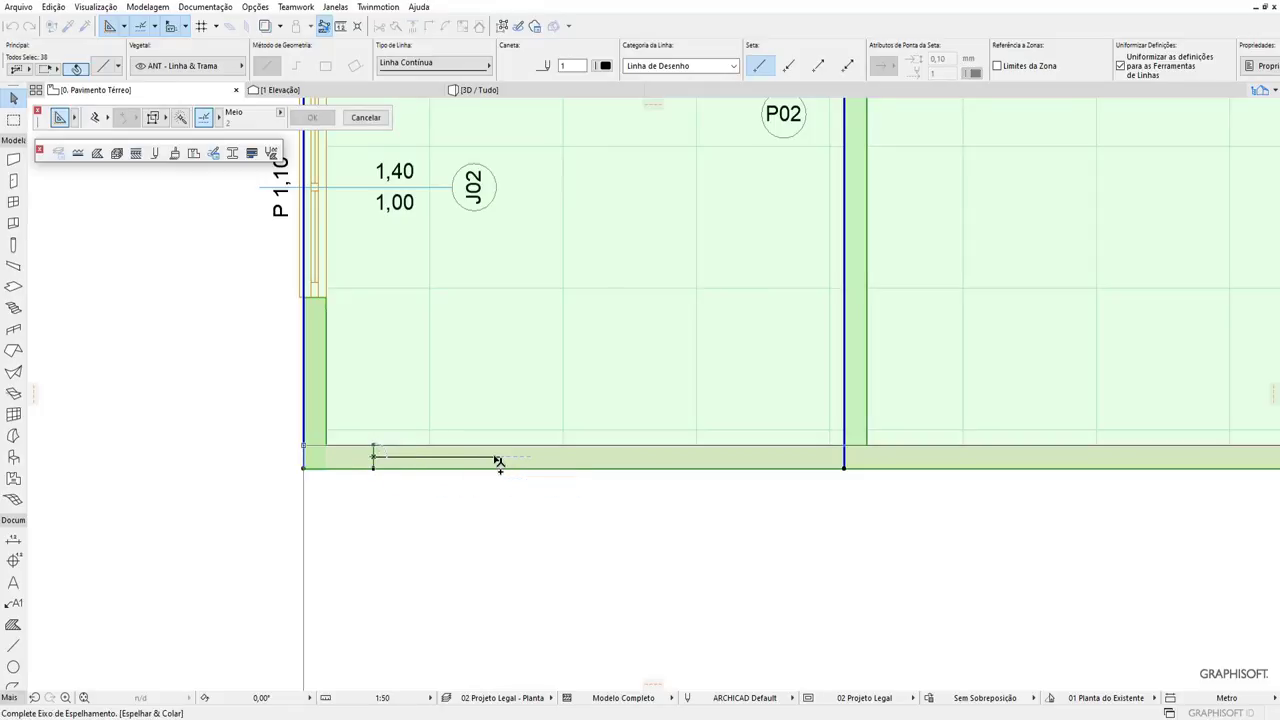
click(499, 461)
scroll(626, 443, down, 5)
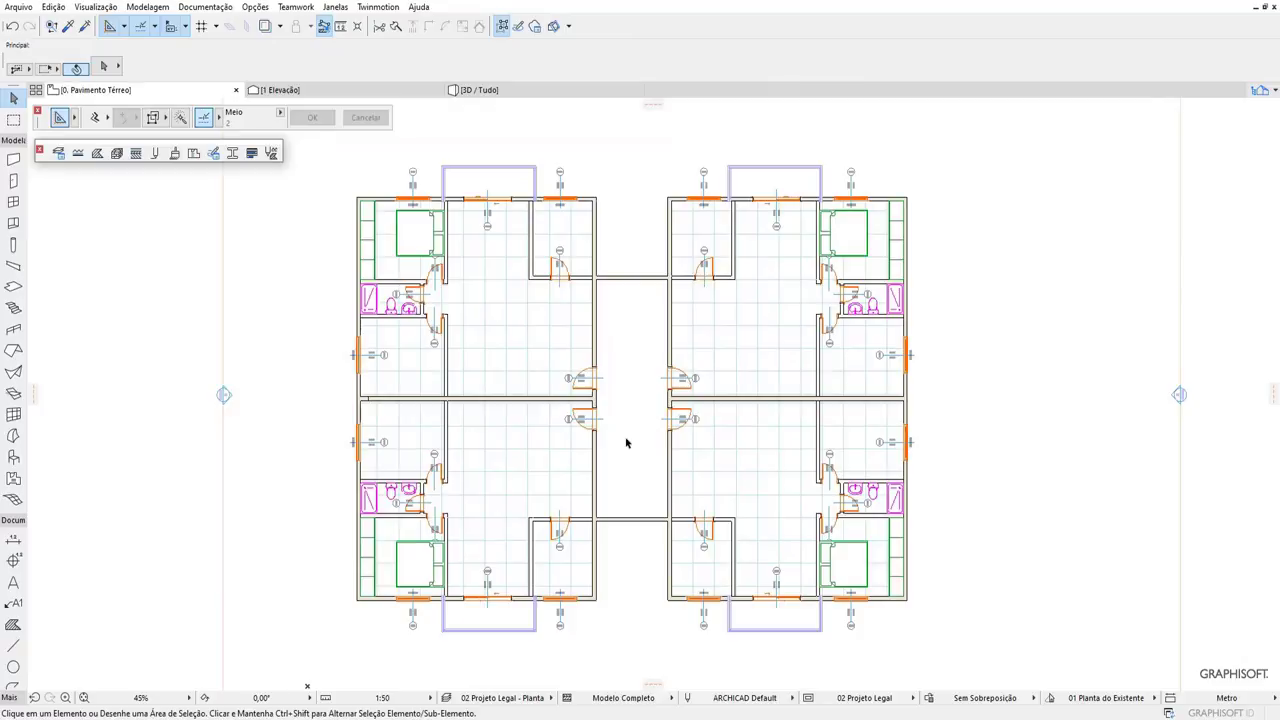
Move the wall at the corridor's lower end 2 m upward.
scroll(630, 400, up, 1)
scroll(638, 390, up, 1)
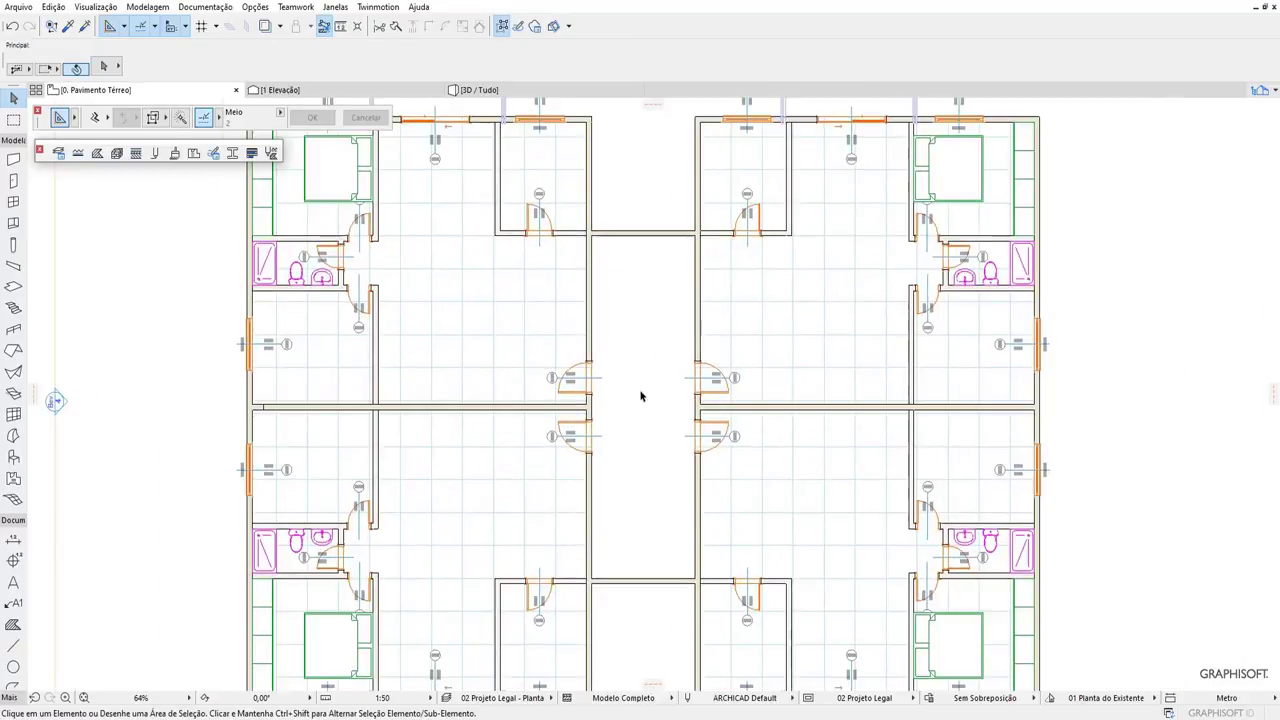
click(651, 582)
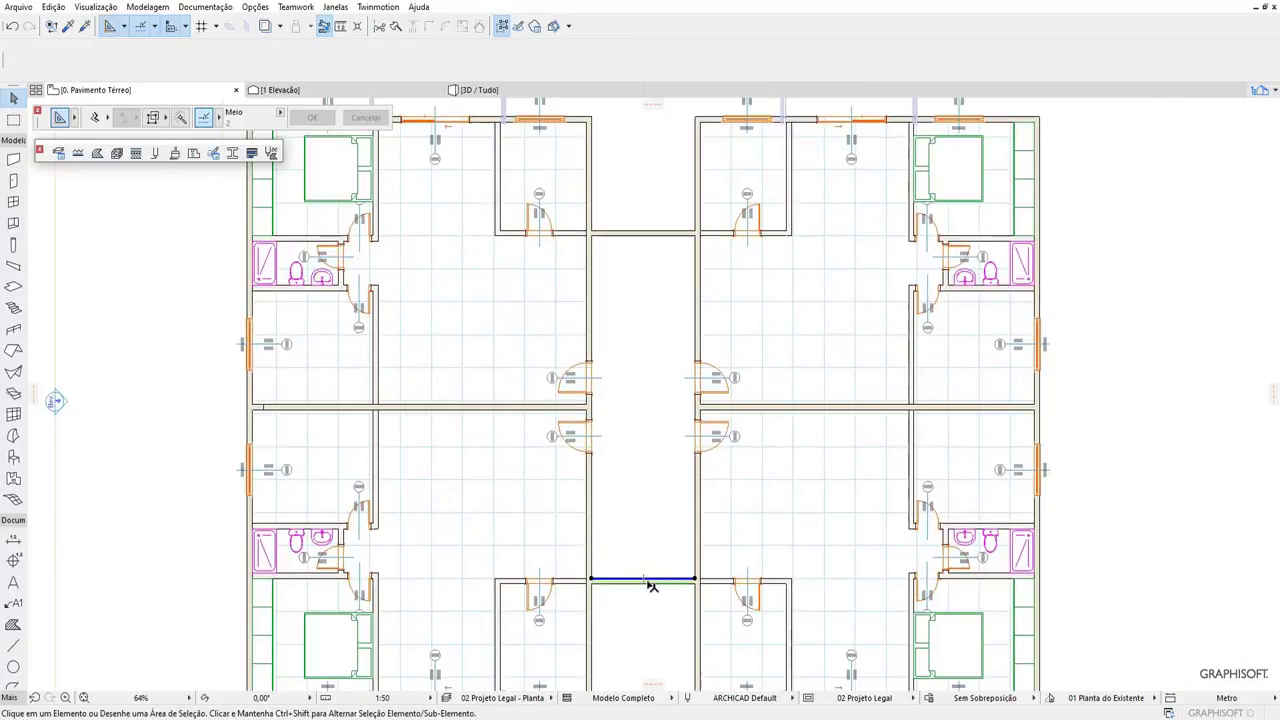
right_click(651, 583)
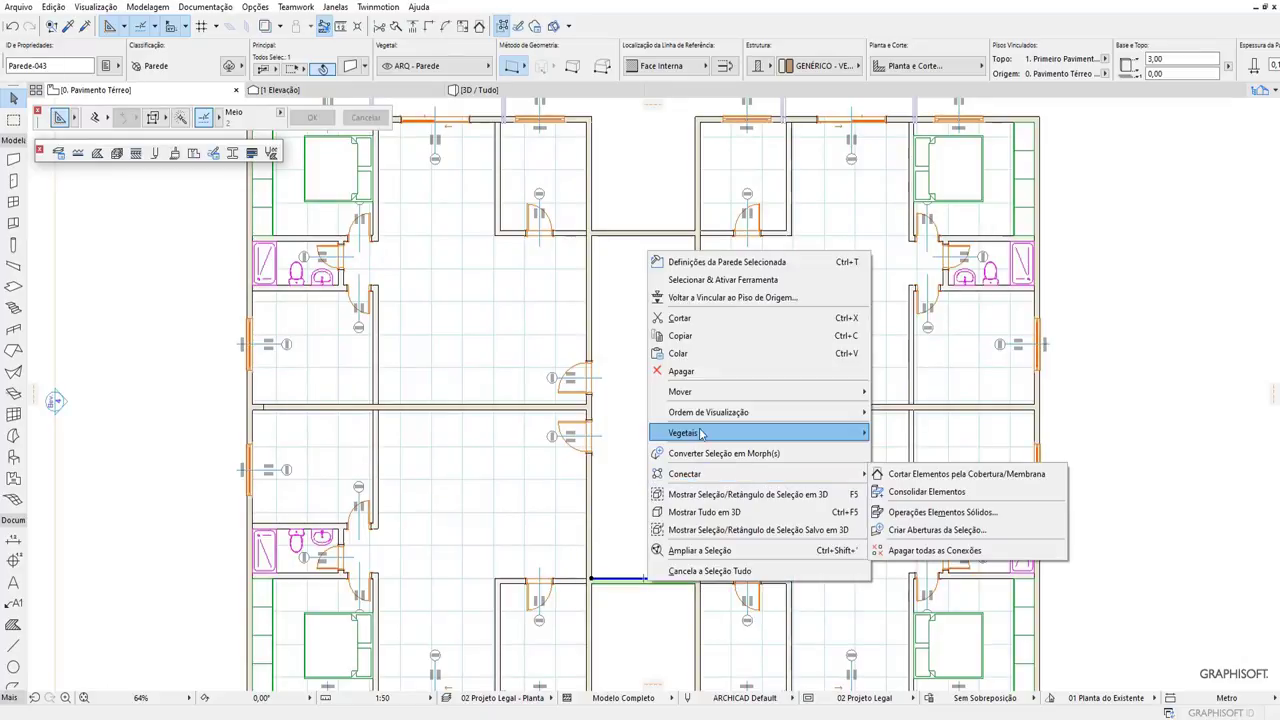
mouse_move(730, 391)
click(880, 392)
click(651, 549)
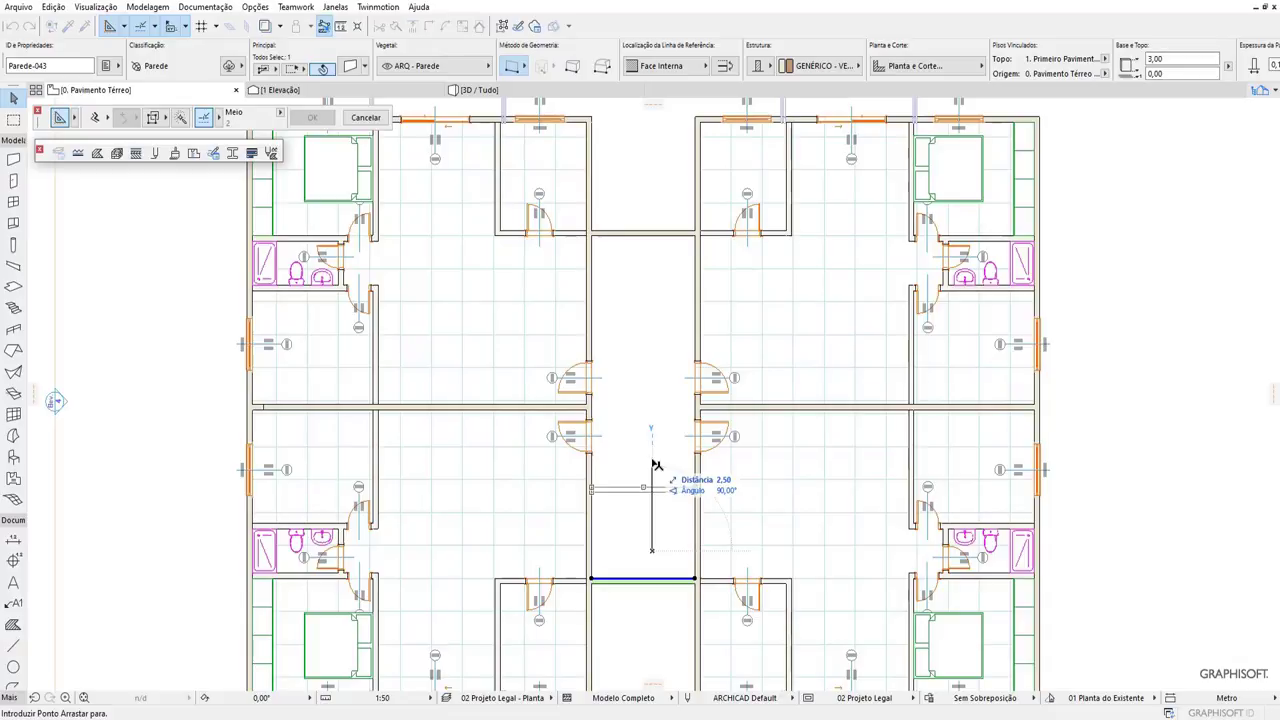
text(2)
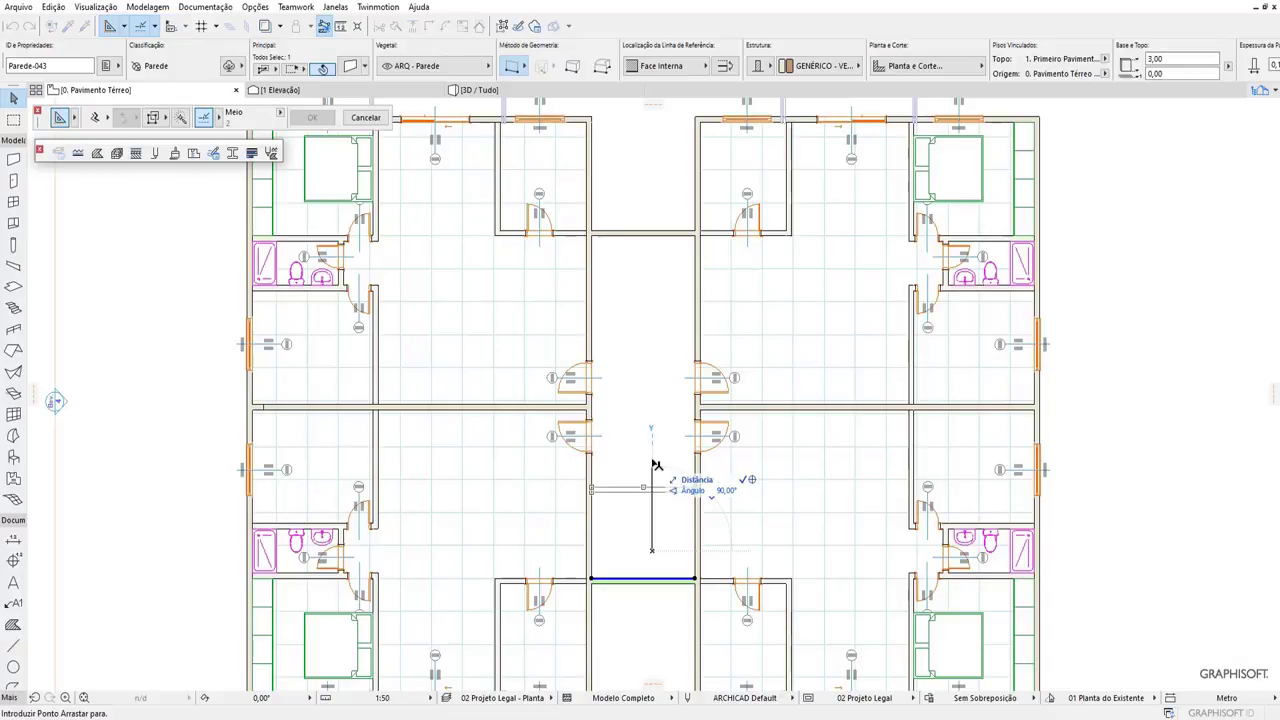
key(Return)
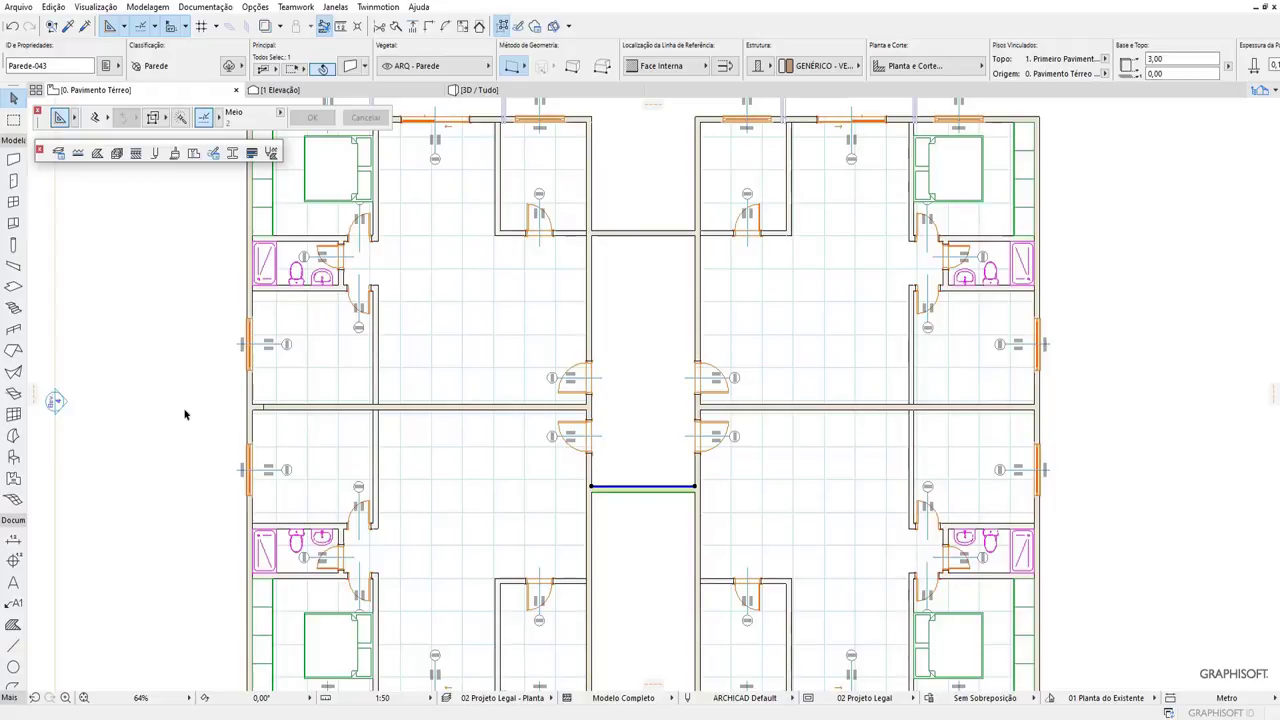
click(757, 414)
scroll(757, 414, down, 2)
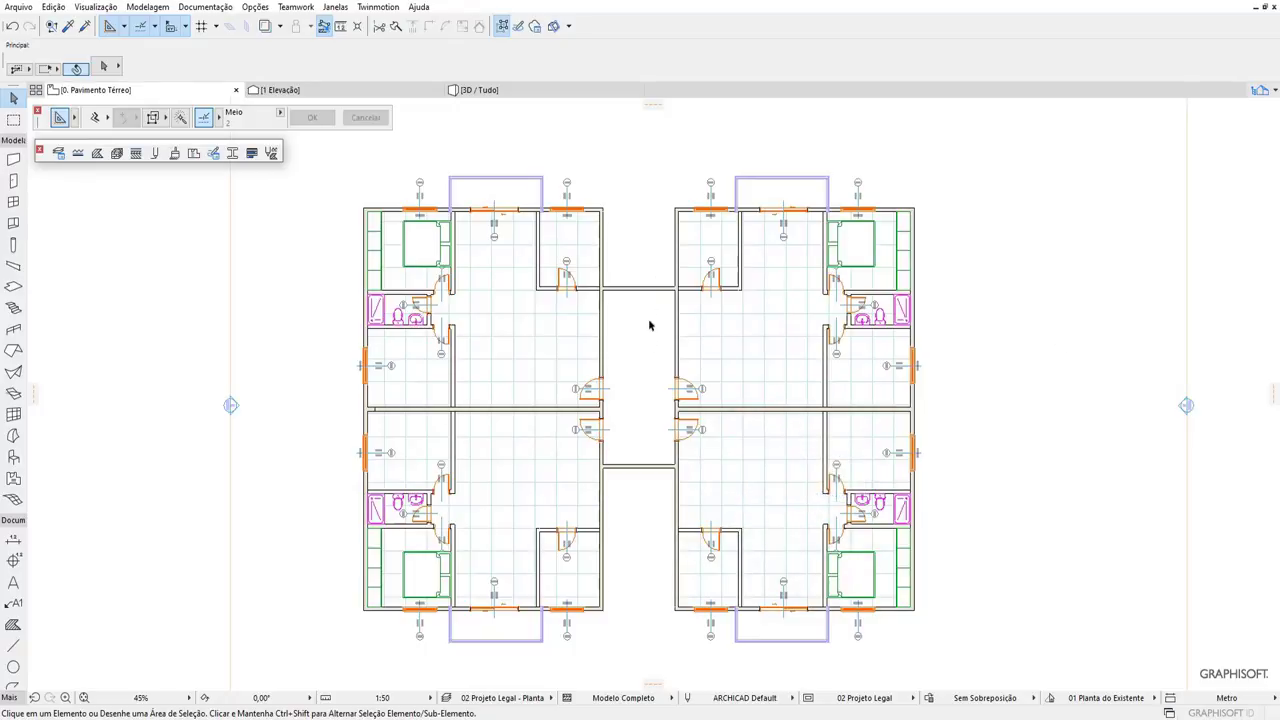
scroll(648, 315, up, 1)
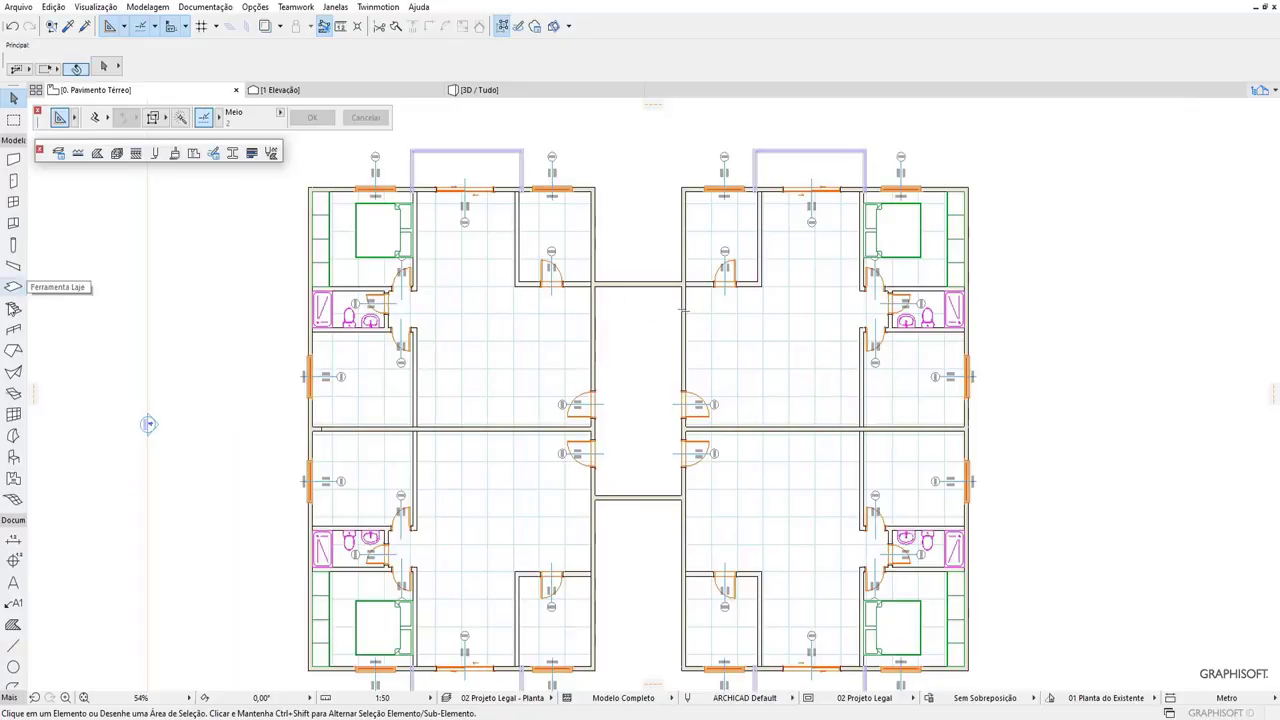
Choose the Slab tool with GENÉRICO - ESTRUTURAL as the structure.
click(13, 287)
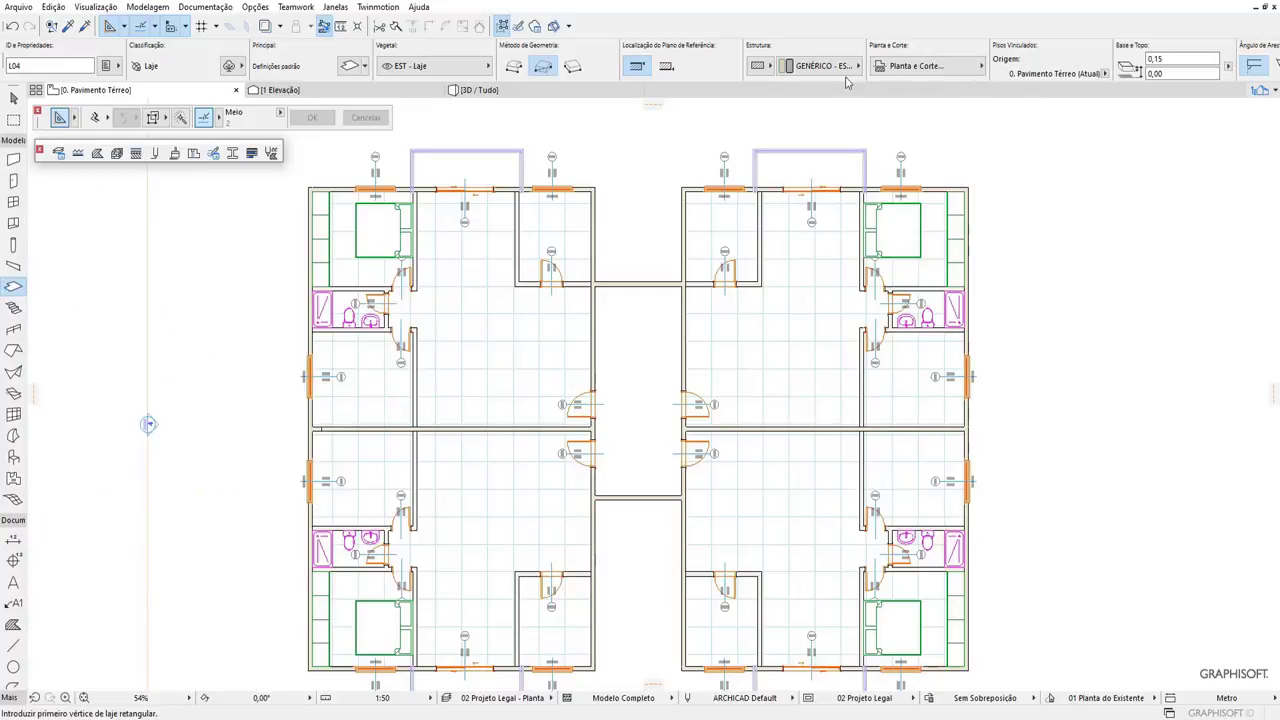
click(820, 65)
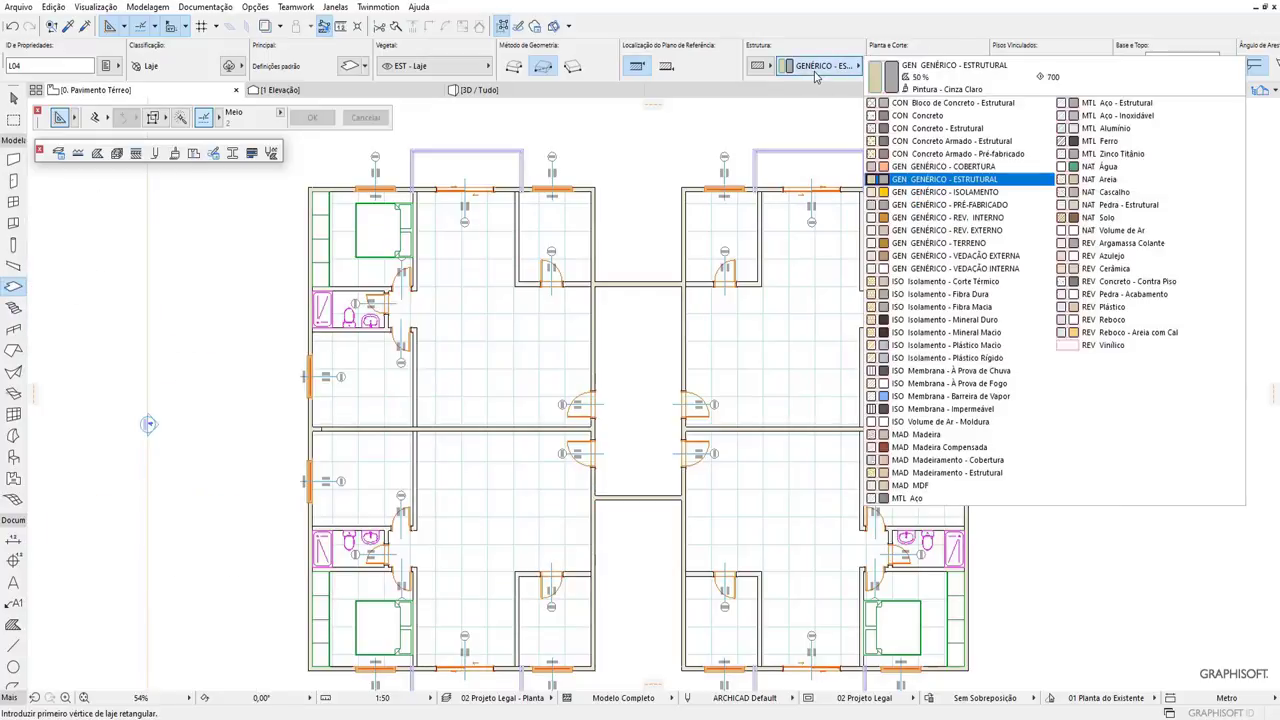
click(985, 183)
scroll(590, 500, up, 1)
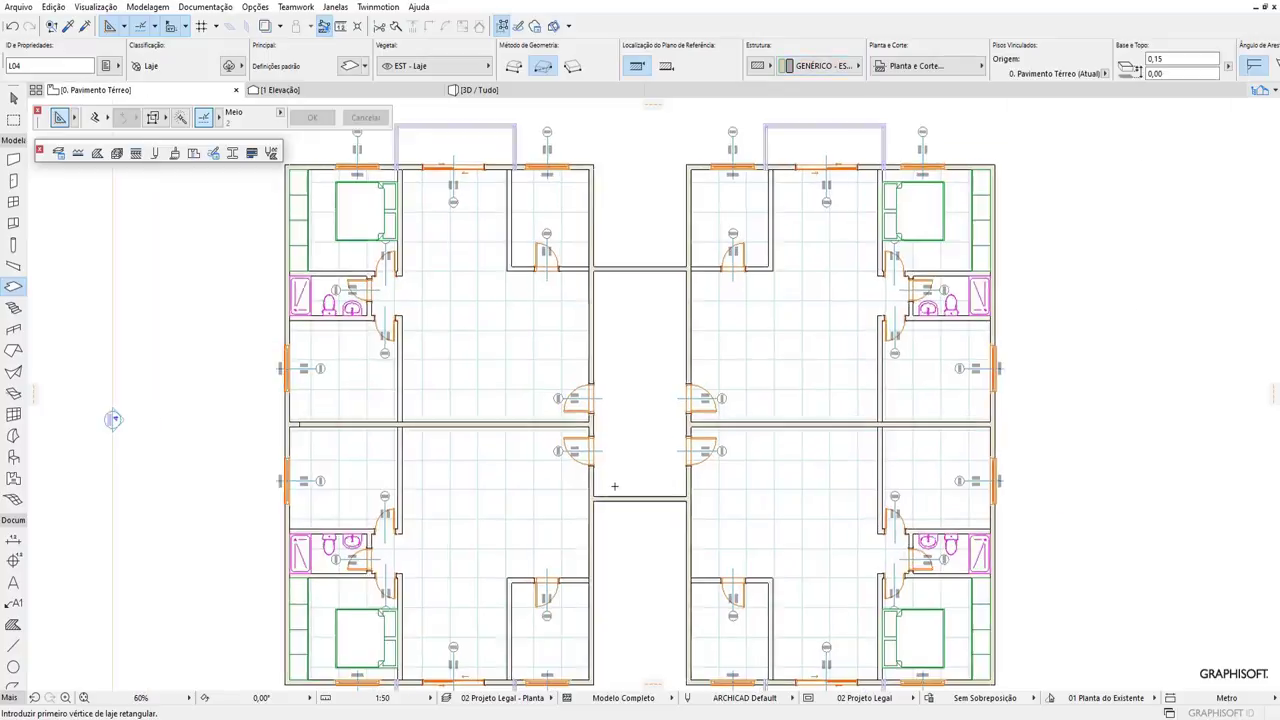
scroll(585, 505, up, 3)
scroll(583, 507, up, 1)
Draw the slab between opposite corridor corners and set its thickness to 0,12.
click(581, 497)
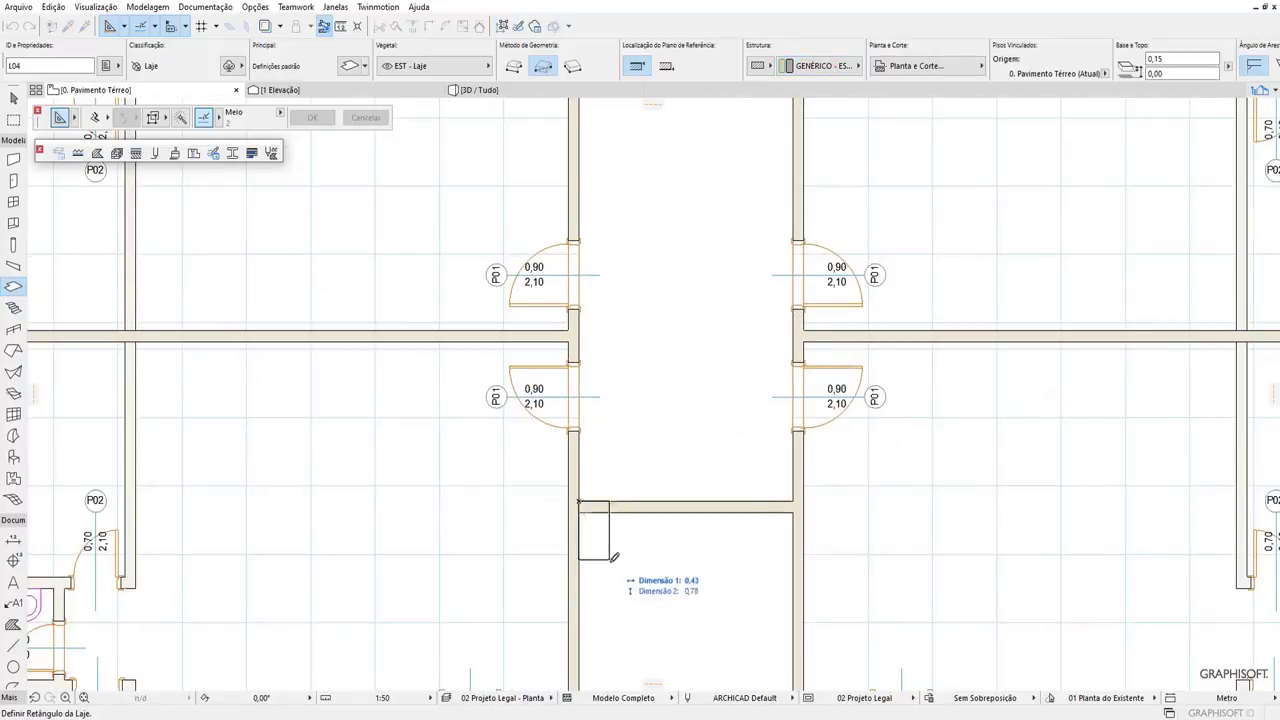
scroll(604, 570, down, 2)
click(741, 155)
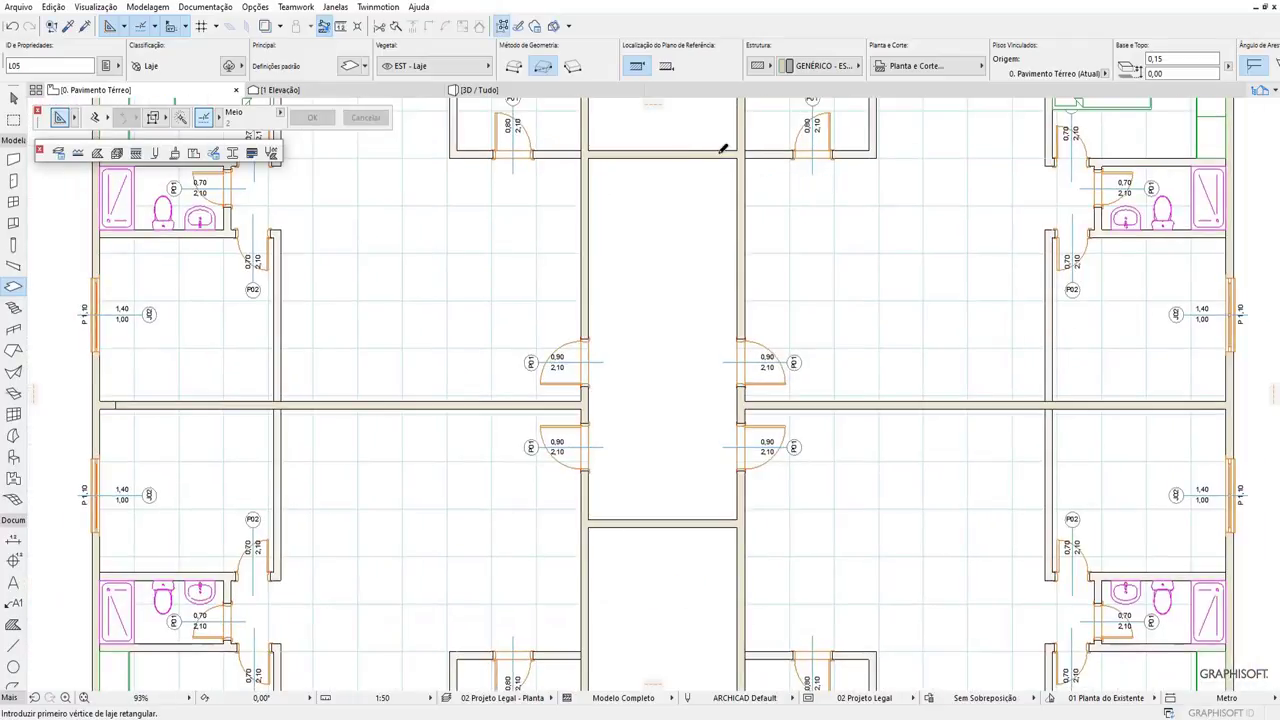
key(Escape)
click(693, 302)
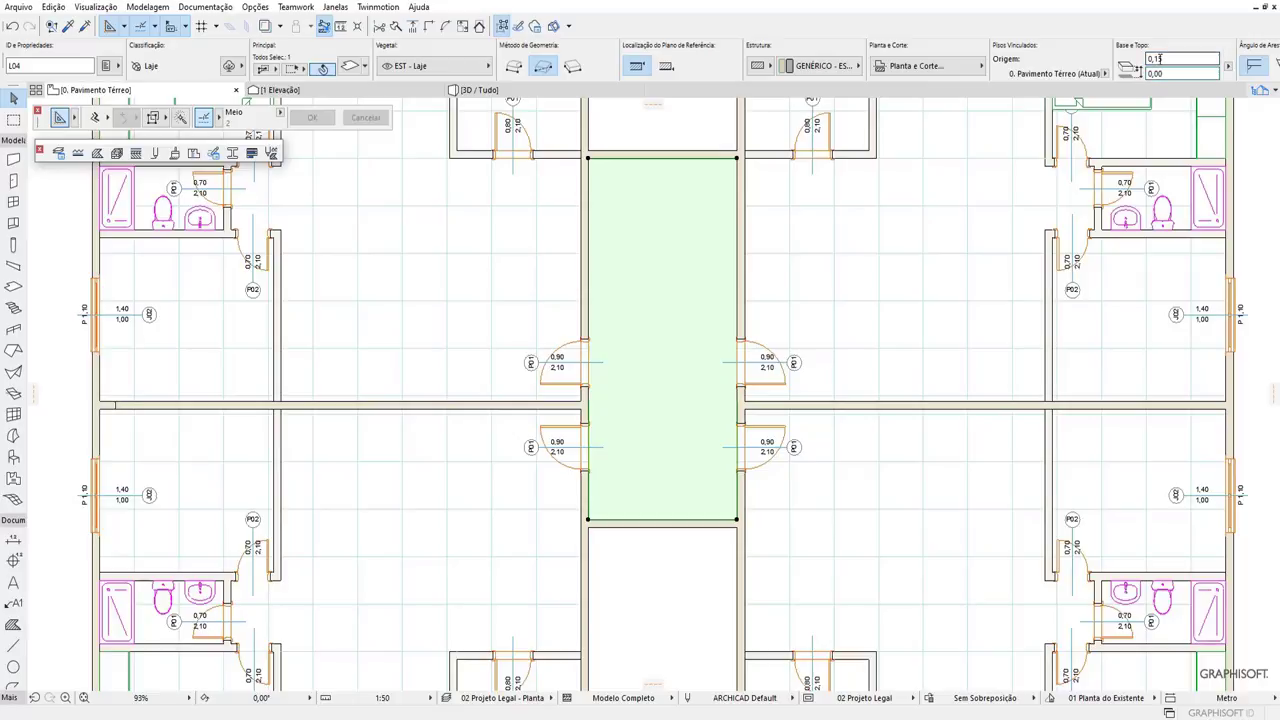
text(2)
key(Tab)
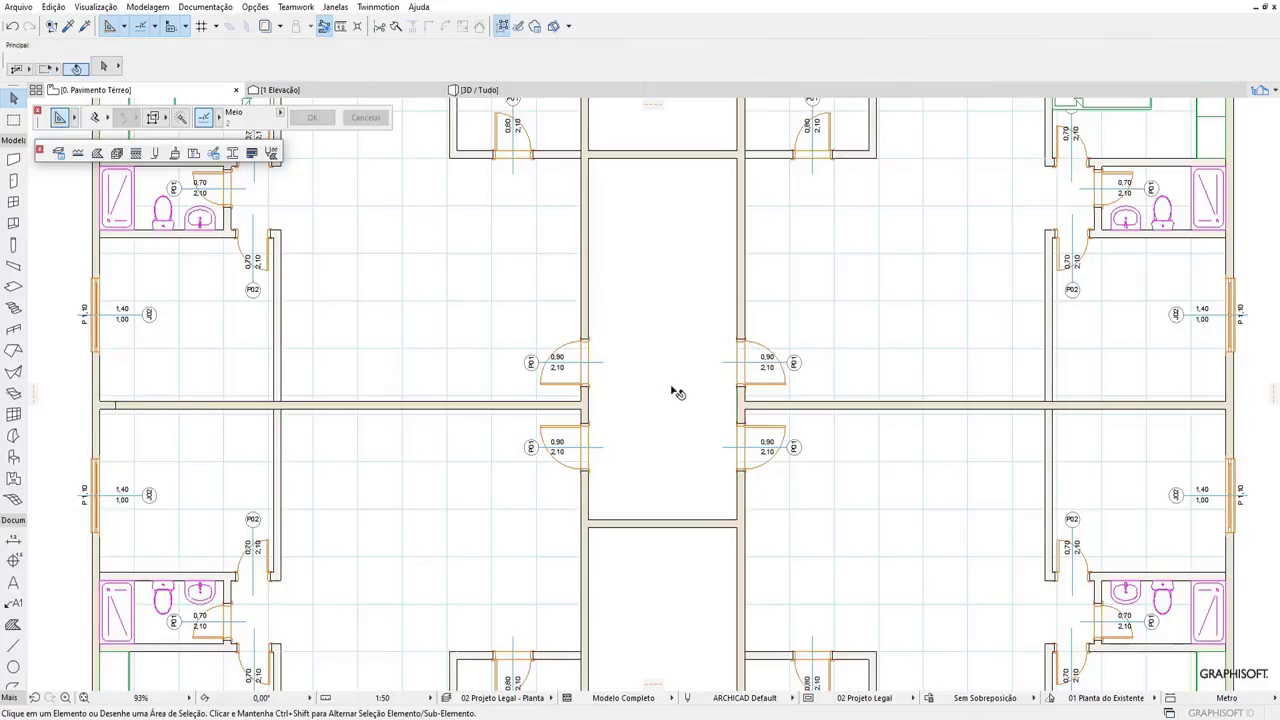
scroll(672, 385, down, 3)
Set the corridor slab's Trama de Superfície to Grelha 60x60 in its settings.
right_click(664, 355)
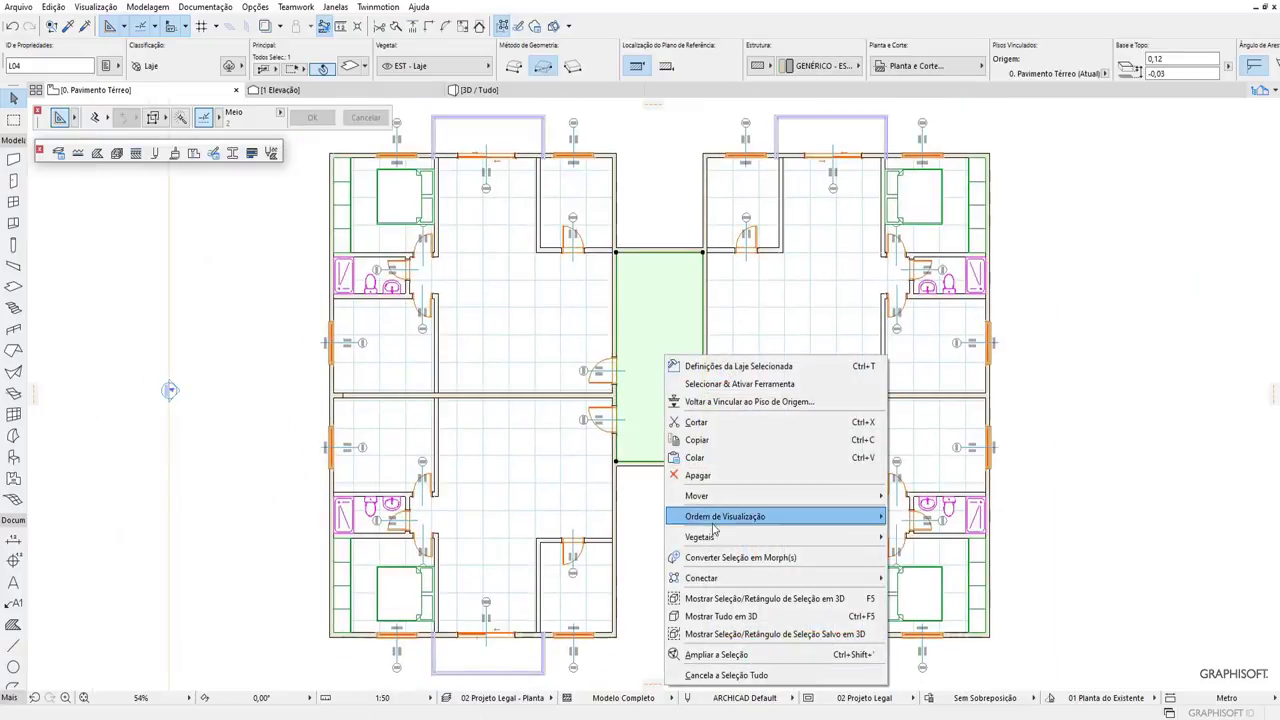
click(718, 360)
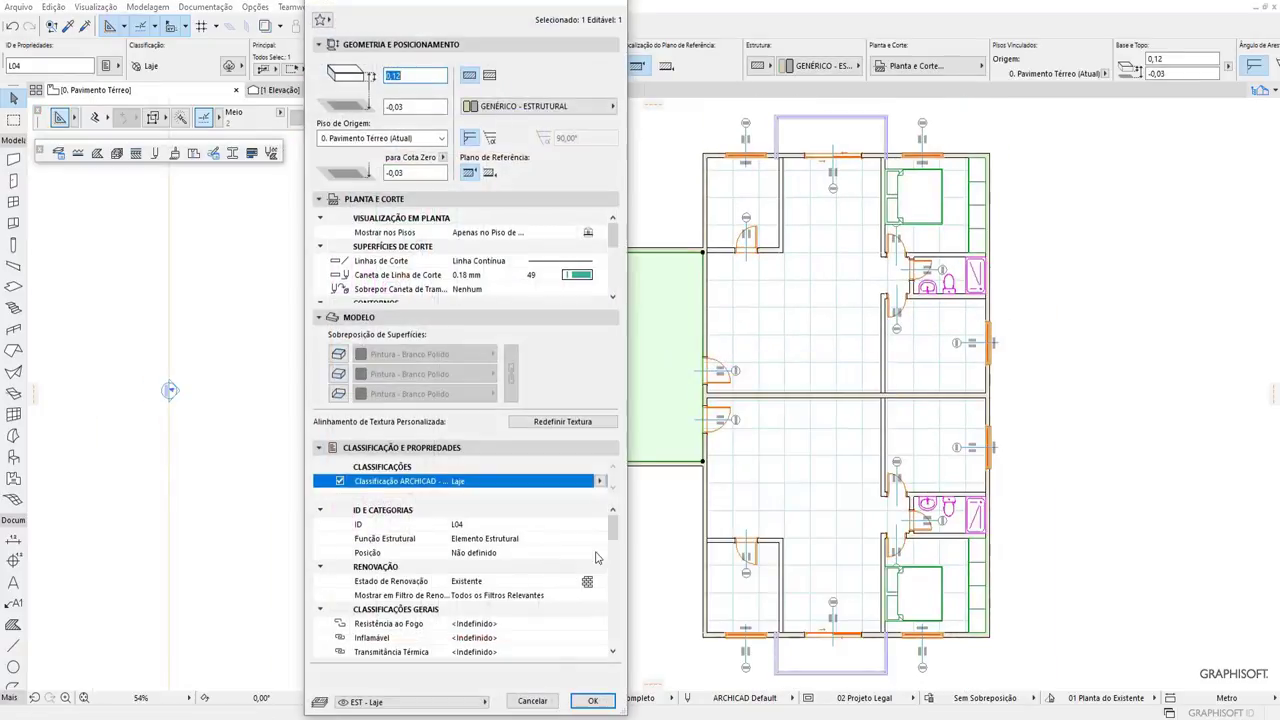
drag(613, 235, 616, 290)
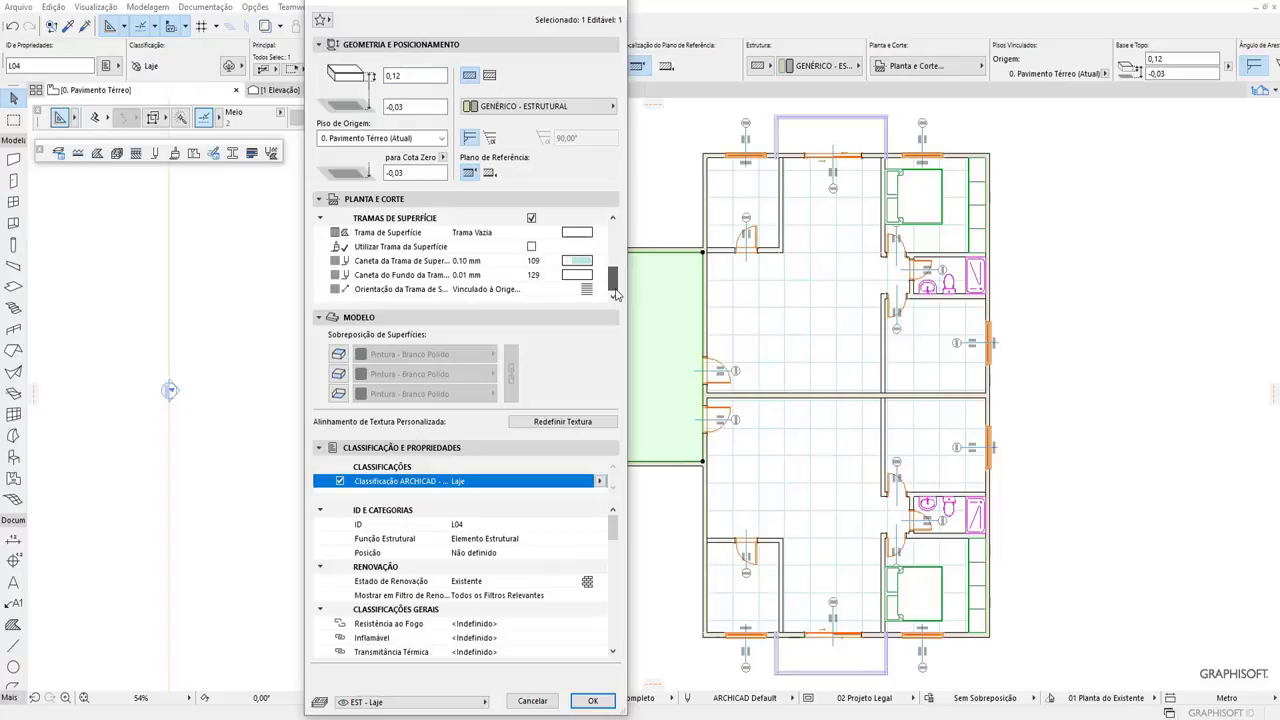
scroll(612, 284, up, 1)
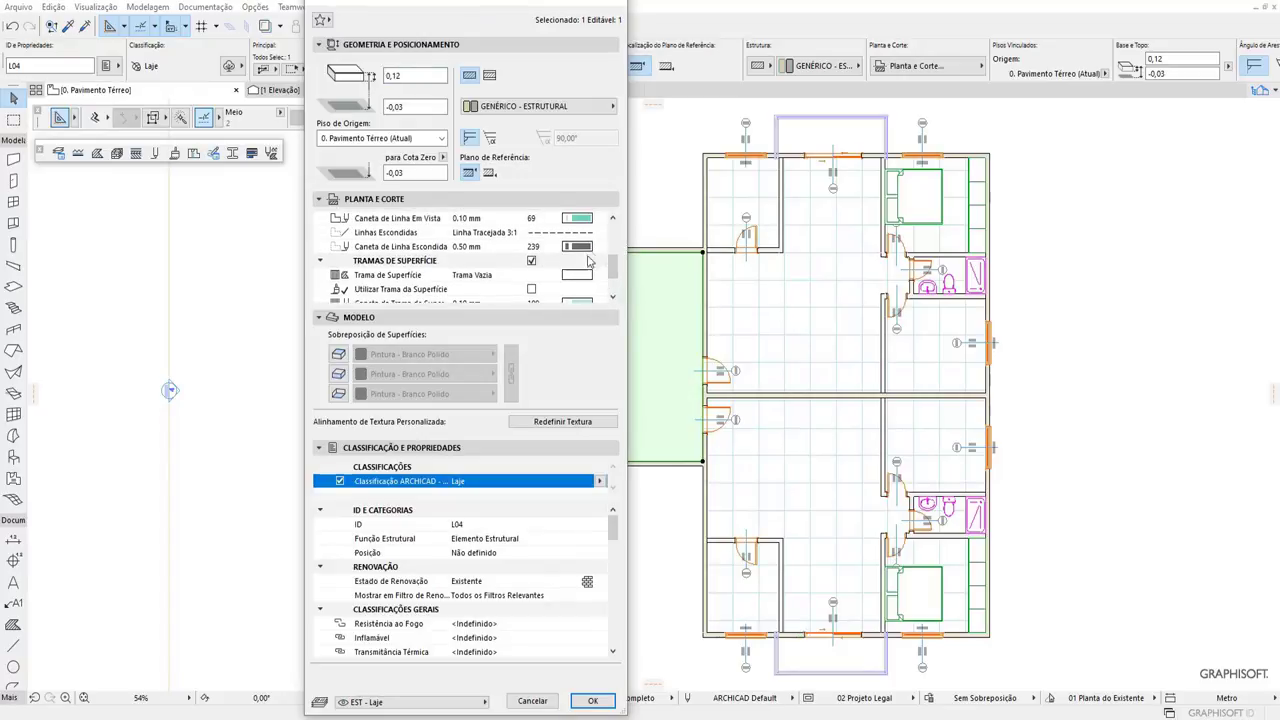
click(580, 276)
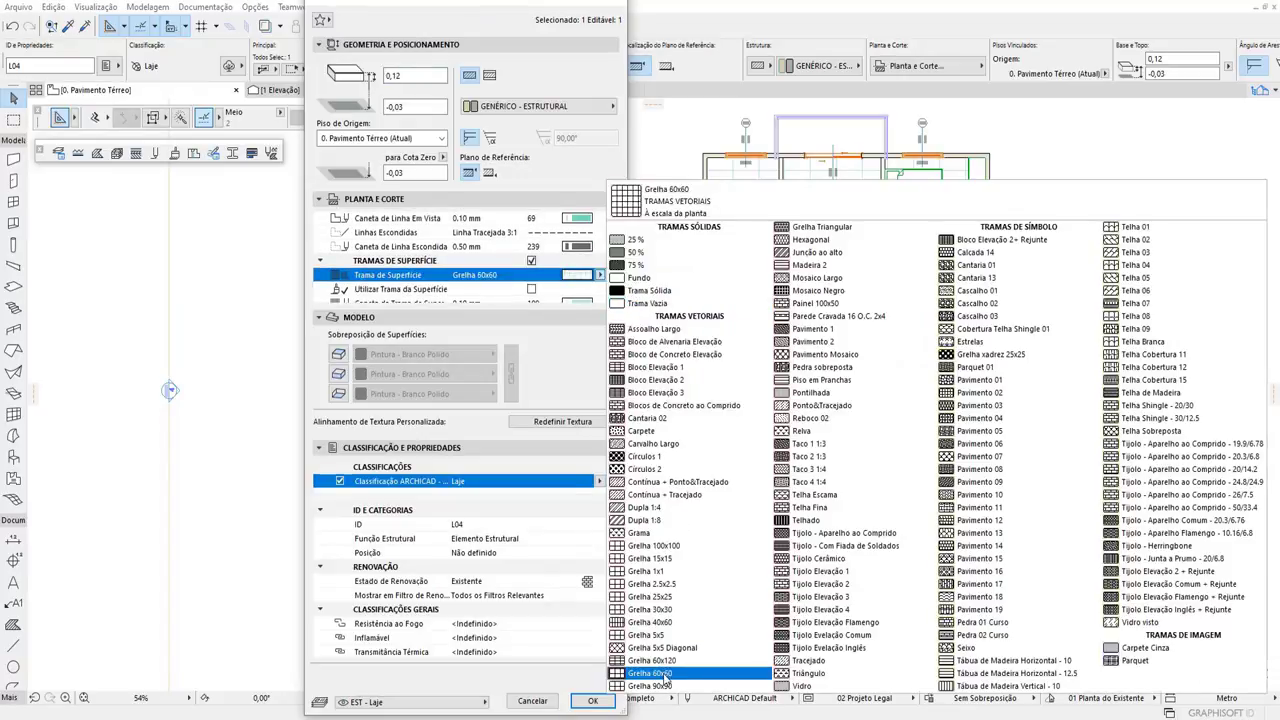
click(665, 676)
click(592, 702)
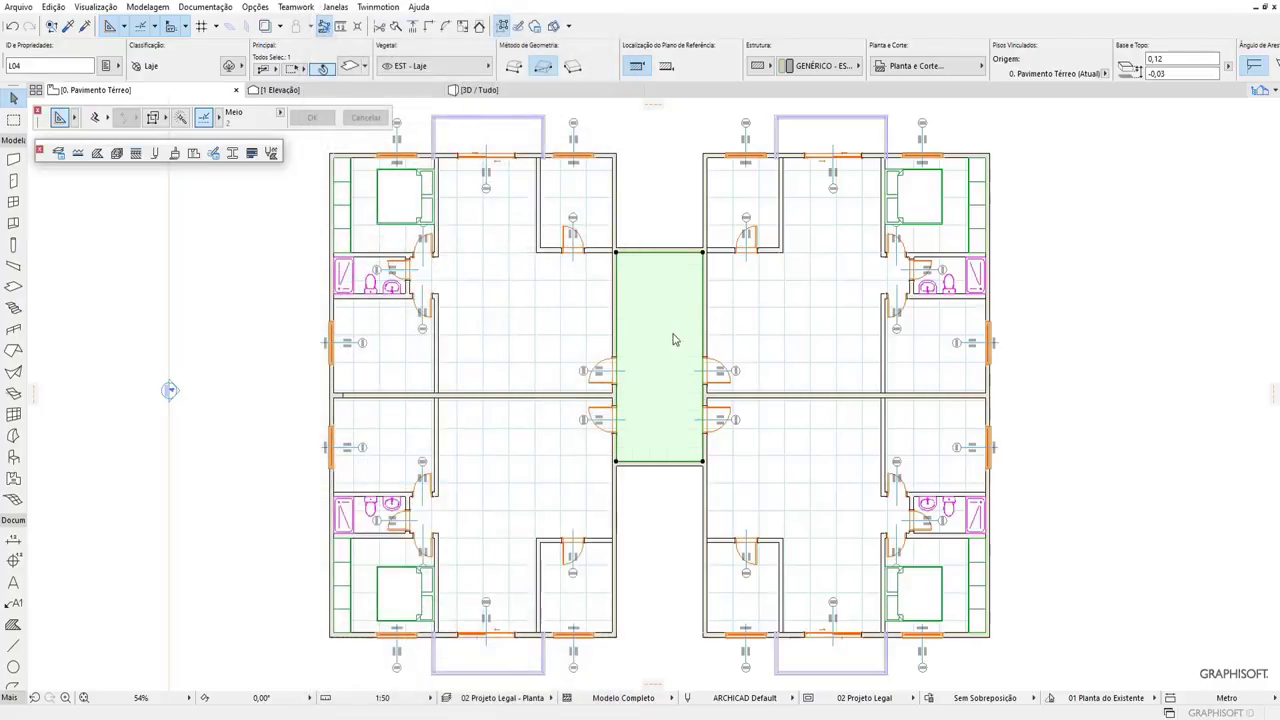
scroll(673, 340, up, 3)
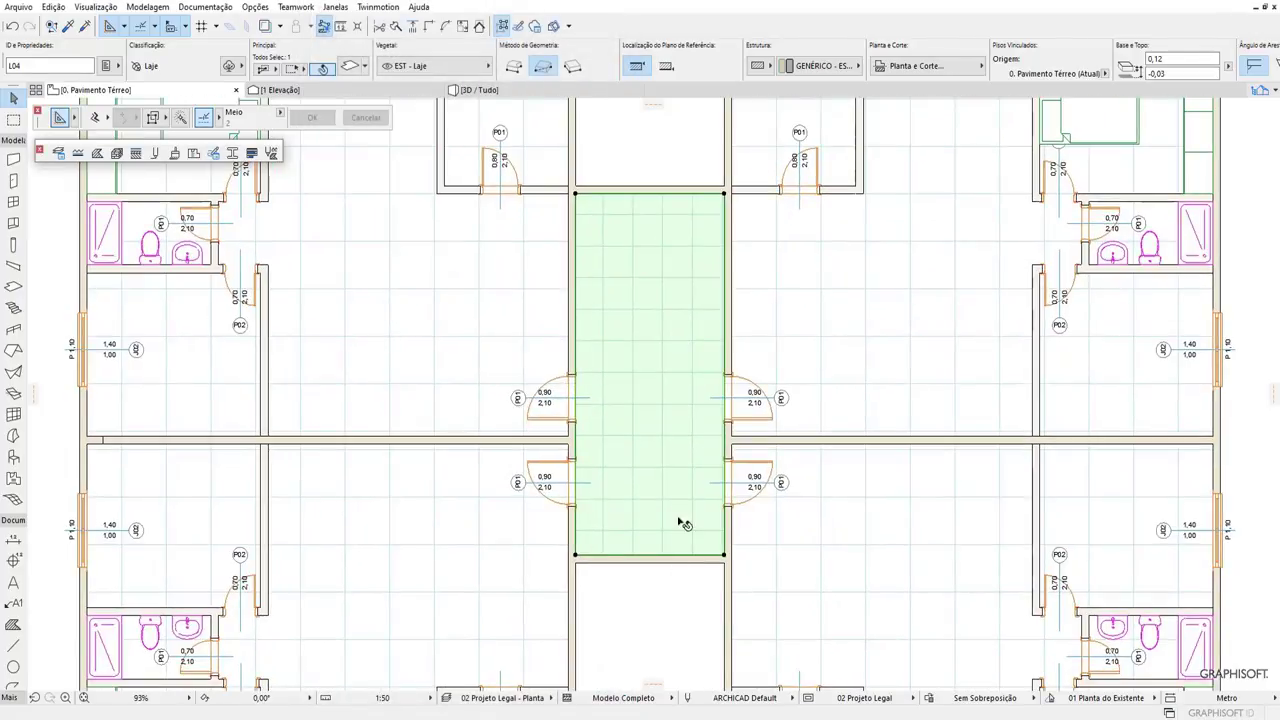
scroll(683, 524, down, 2)
click(178, 323)
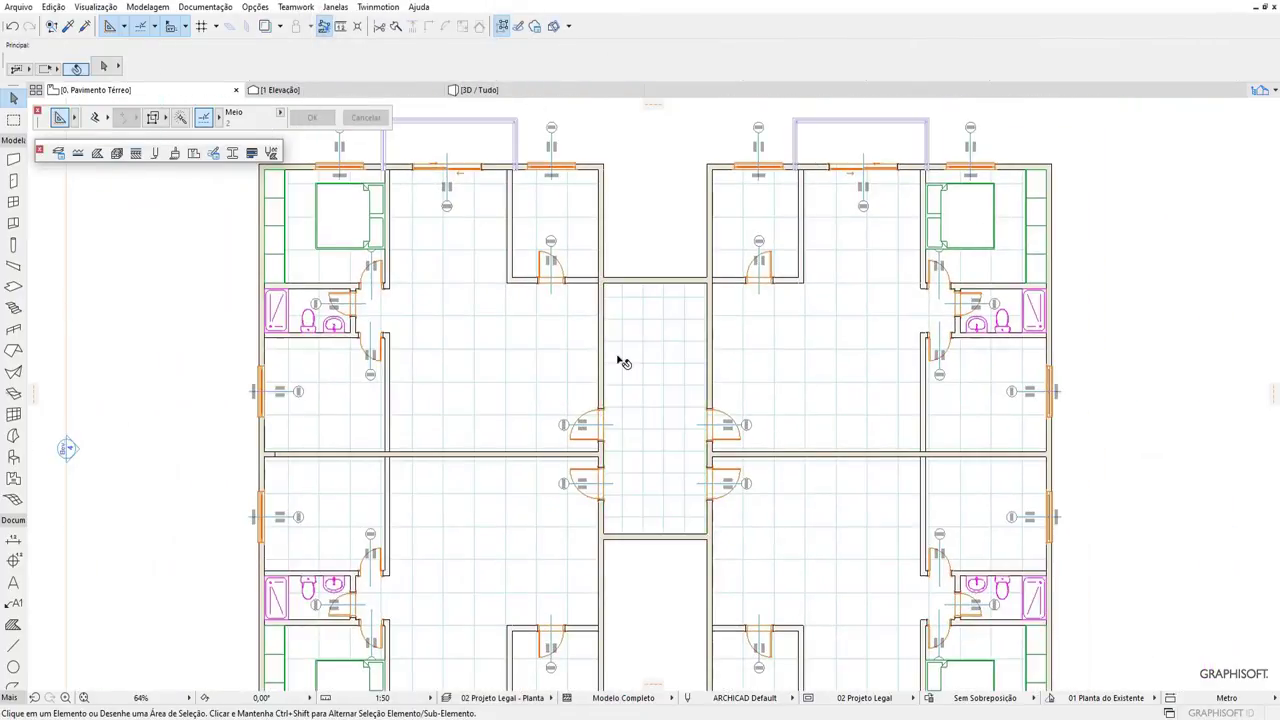
scroll(622, 362, down, 1)
scroll(706, 349, down, 1)
scroll(723, 369, down, 2)
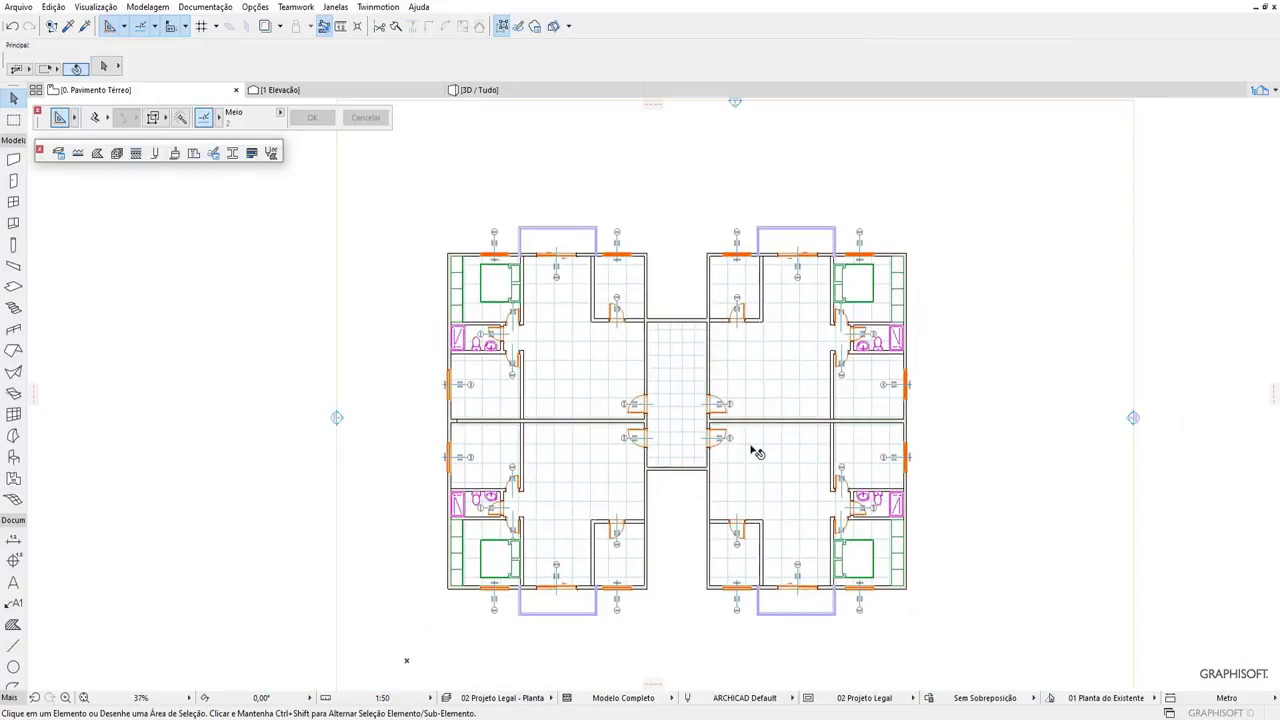
key(F3)
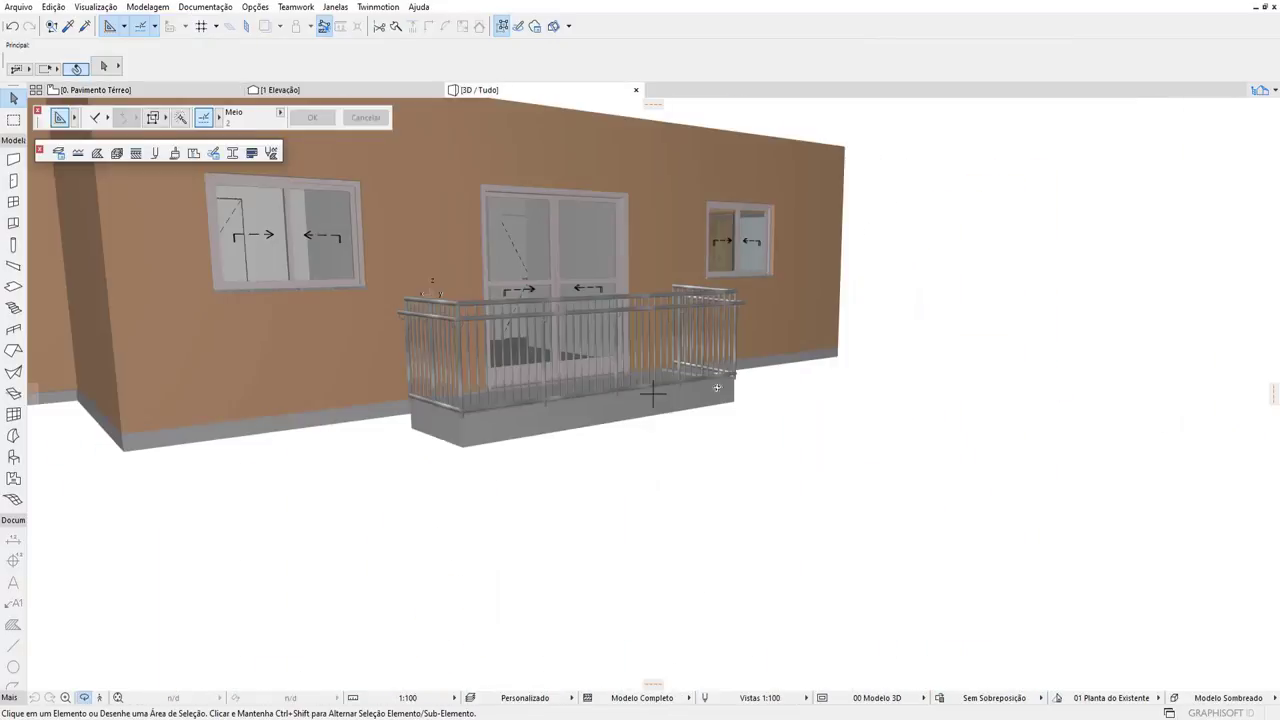
scroll(786, 563, down, 3)
mouse_move(786, 563)
shift+middle_down()
mouse_move(951, 526)
mouse_move(503, 381)
mouse_move(503, 594)
mouse_move(457, 534)
mouse_move(551, 459)
mouse_move(543, 503)
mouse_move(803, 597)
mouse_move(660, 256)
mouse_move(610, 400)
mouse_move(580, 209)
mouse_move(583, 431)
mouse_move(487, 319)
mouse_move(660, 363)
mouse_move(800, 423)
mouse_move(808, 654)
mouse_move(680, 291)
mouse_move(751, 535)
mouse_move(529, 526)
shift+middle_up()
scroll(748, 300, down, 3)
scroll(722, 270, down, 3)
scroll(529, 526, up, 3)
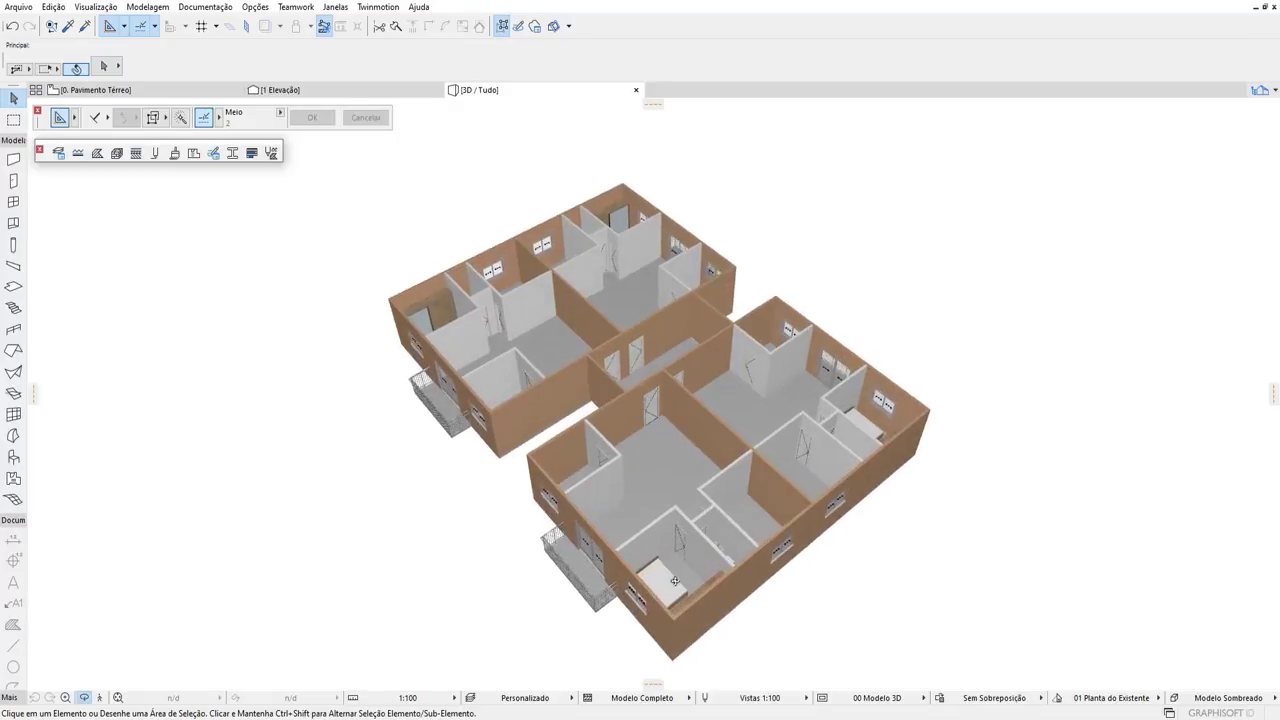
scroll(529, 526, up, 2)
click(100, 90)
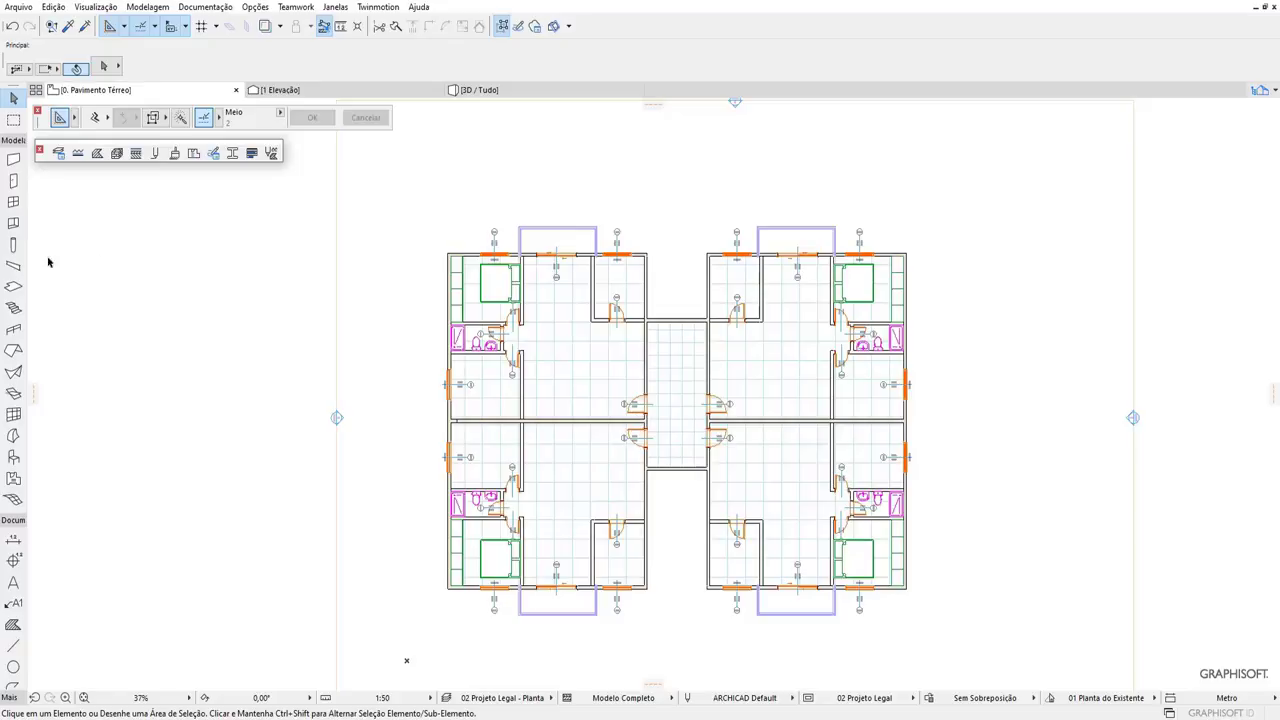
scroll(690, 350, up, 1)
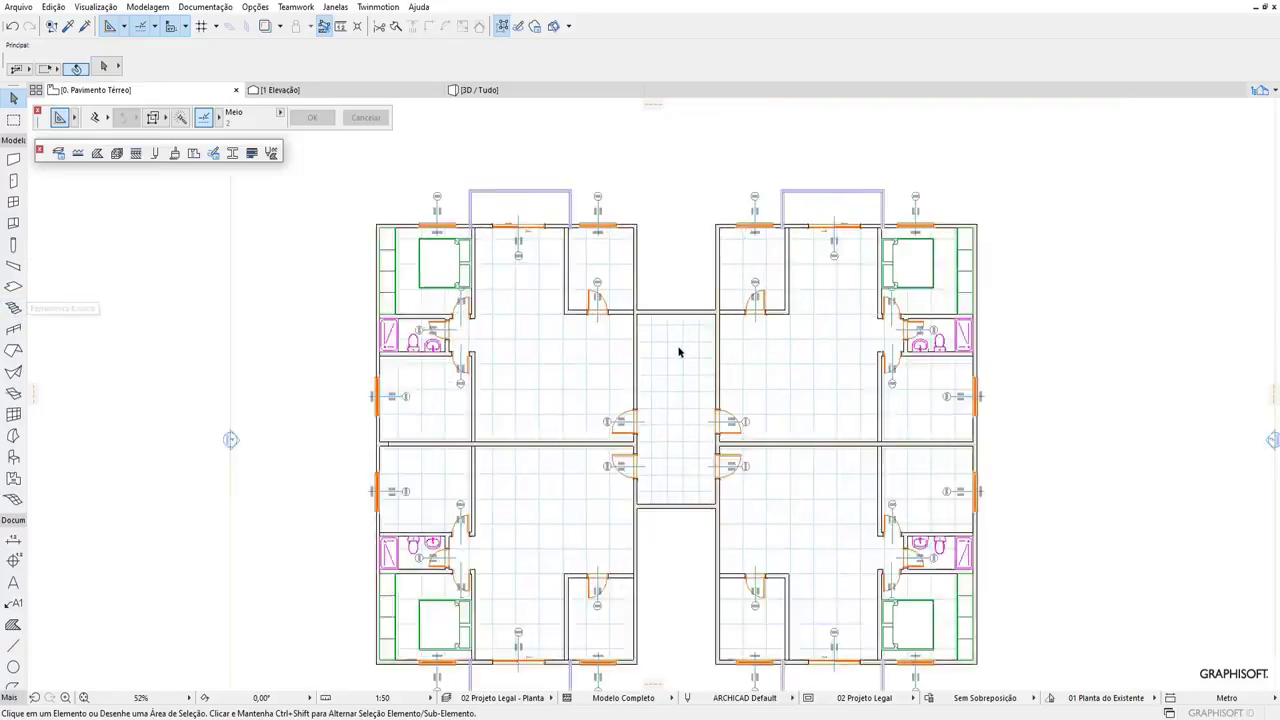
scroll(701, 352, up, 3)
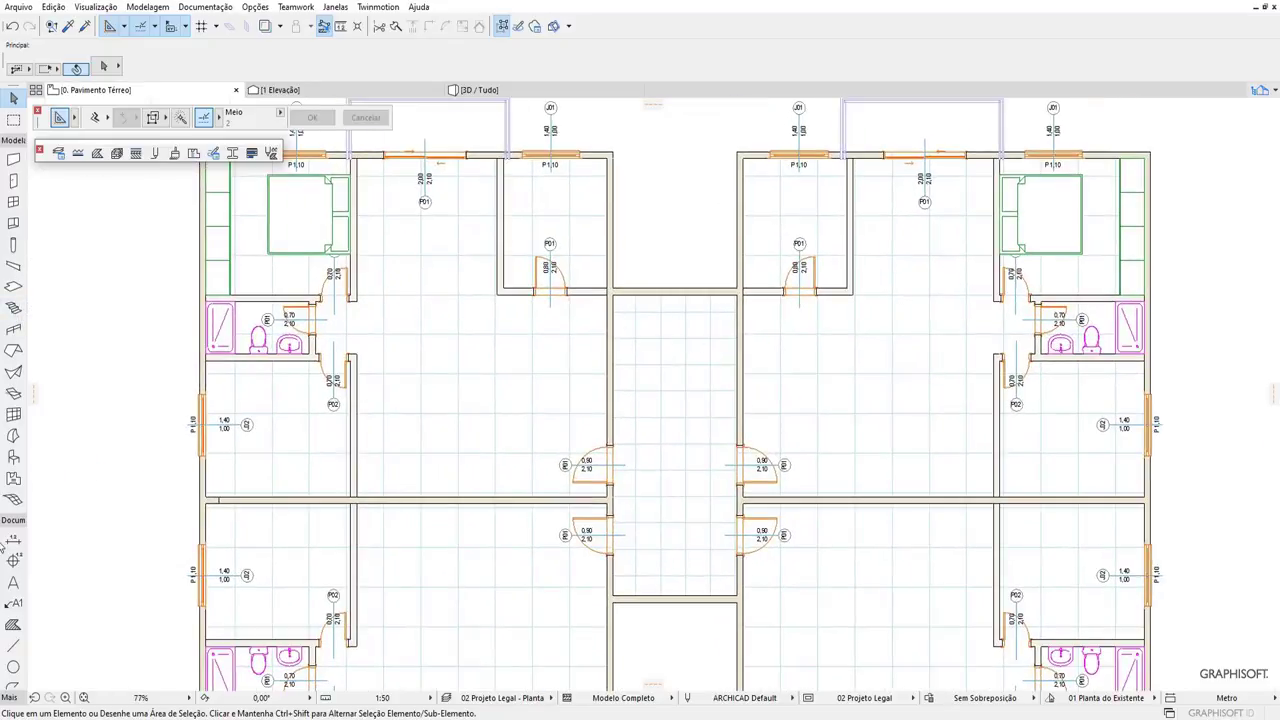
Draw a horizontal cross line and a vertical midline down the stairwell with the Line tool.
click(14, 645)
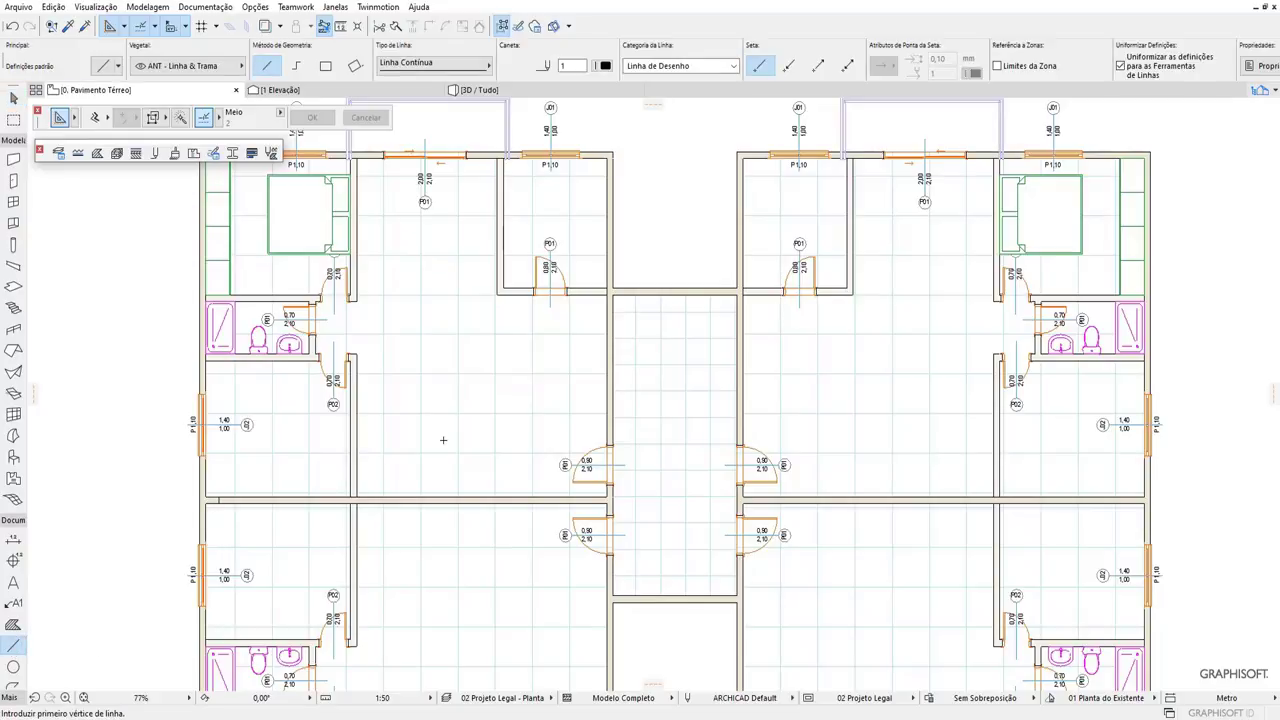
scroll(629, 293, up, 2)
scroll(600, 300, up, 1)
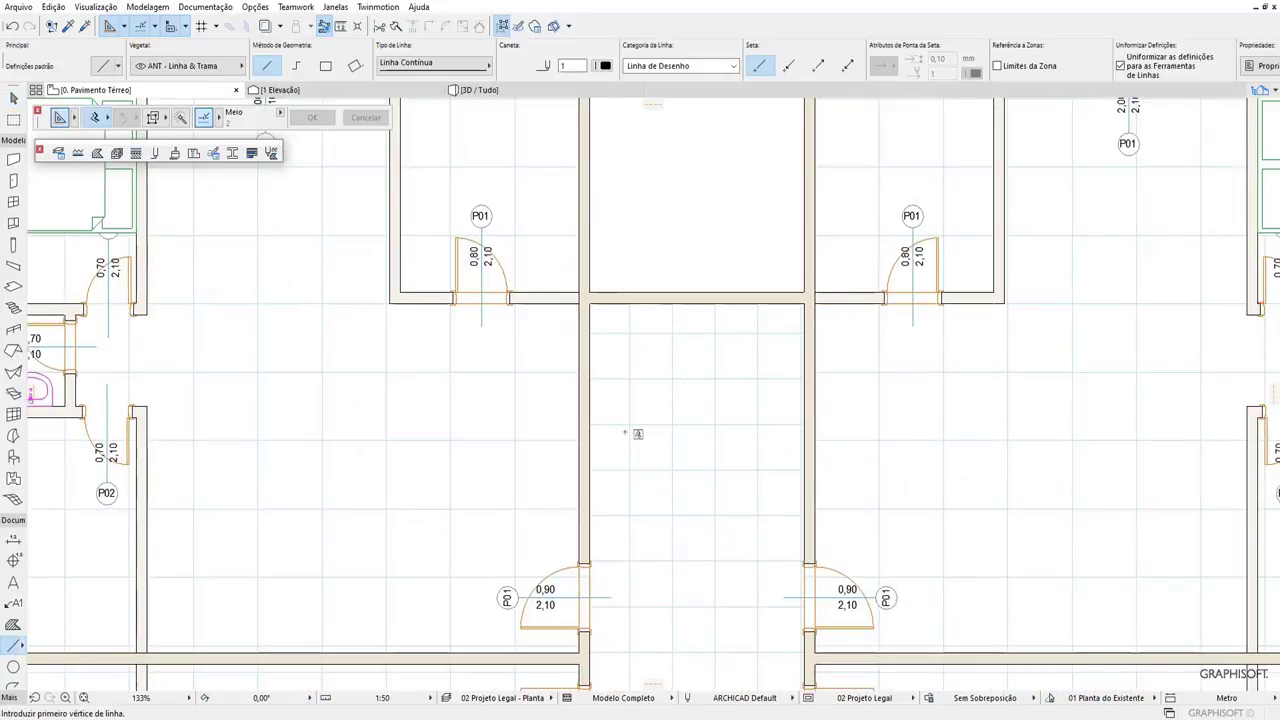
click(703, 304)
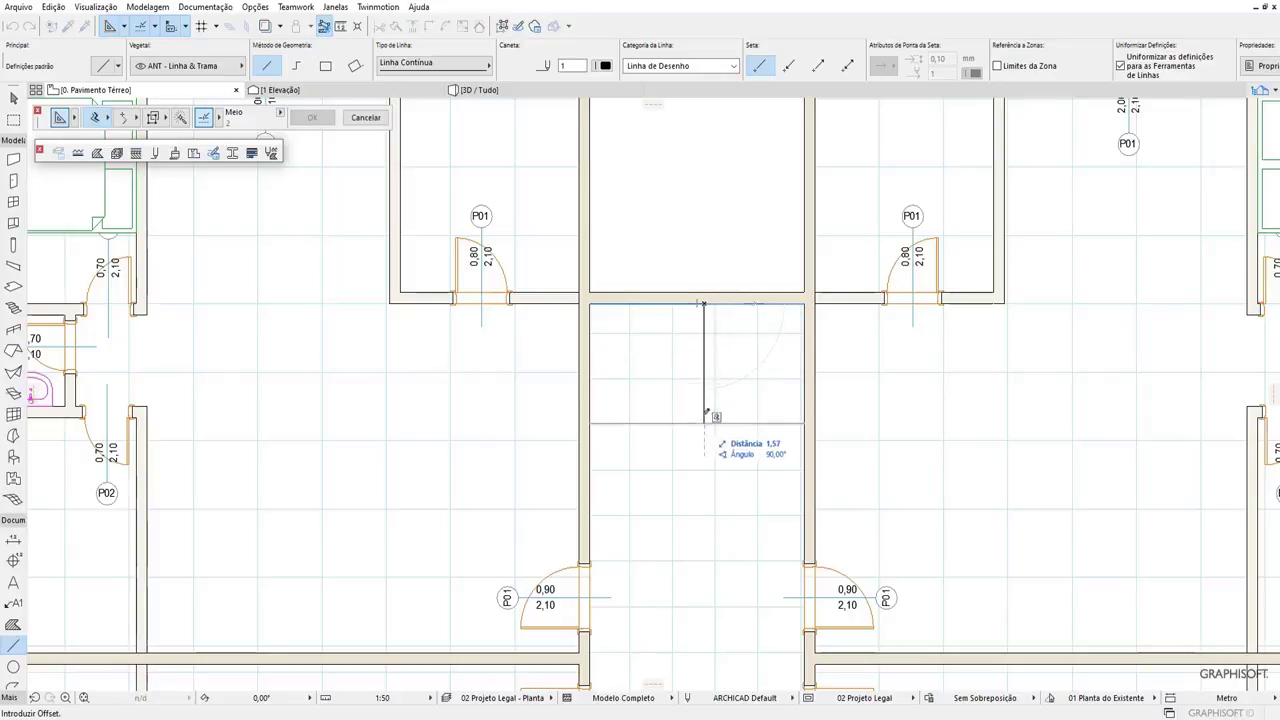
text(1)
click(707, 449)
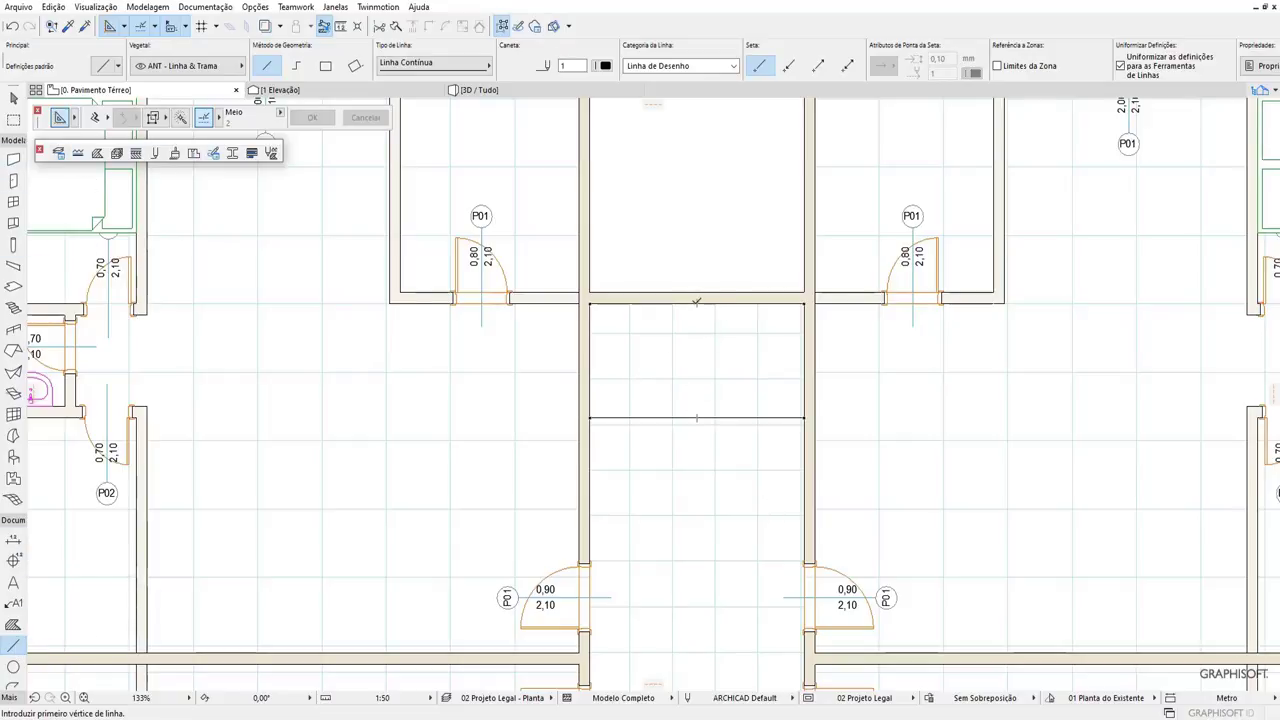
click(696, 302)
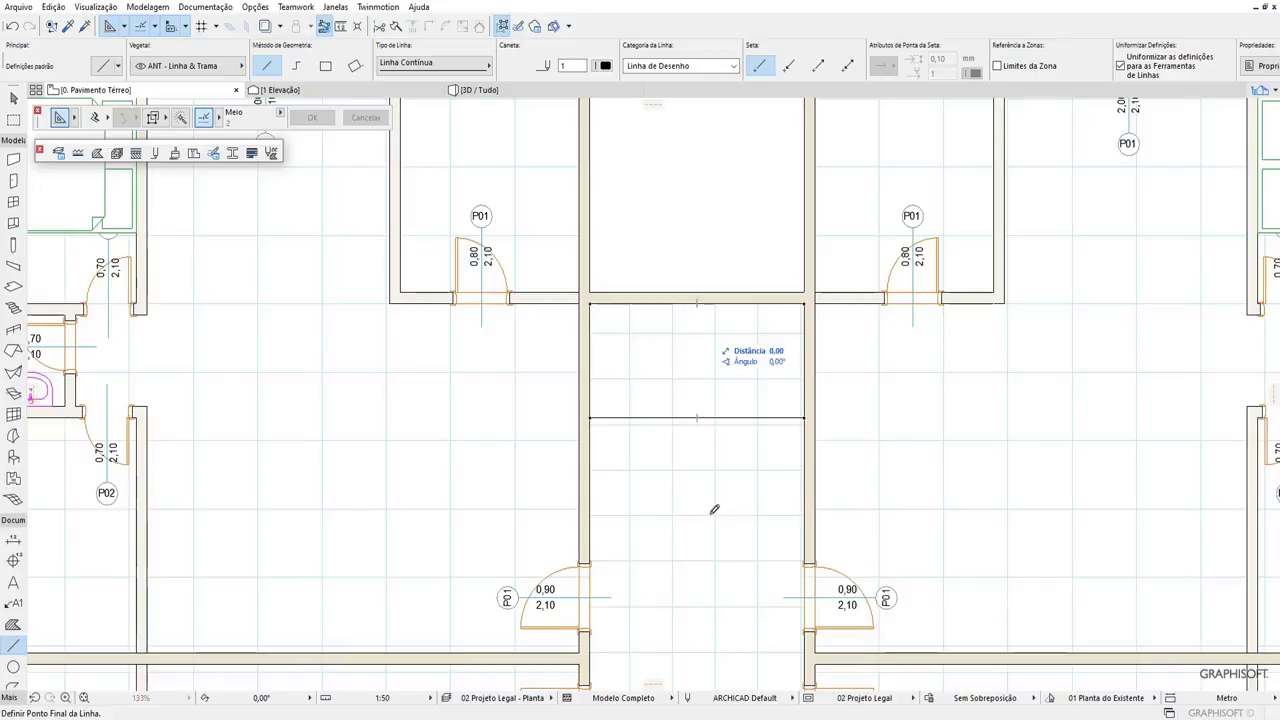
click(698, 605)
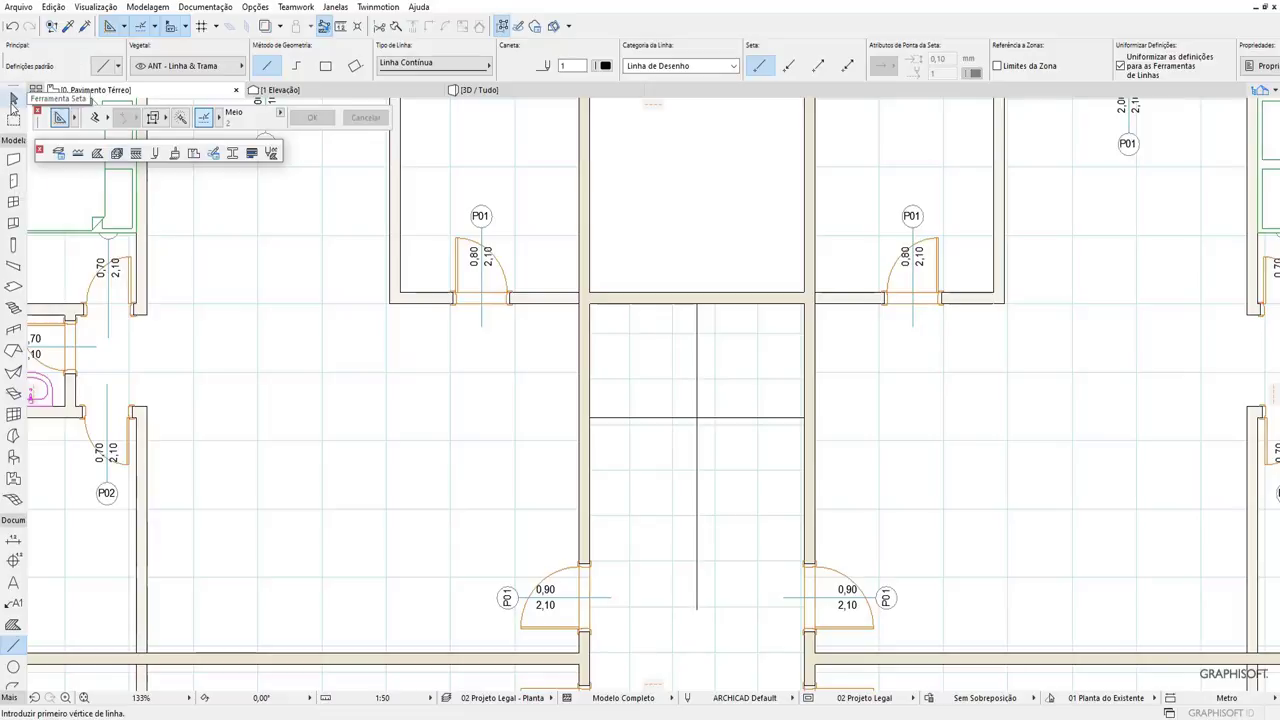
Add a second horizontal cross line offset 2 m from the first.
key(Escape)
click(688, 419)
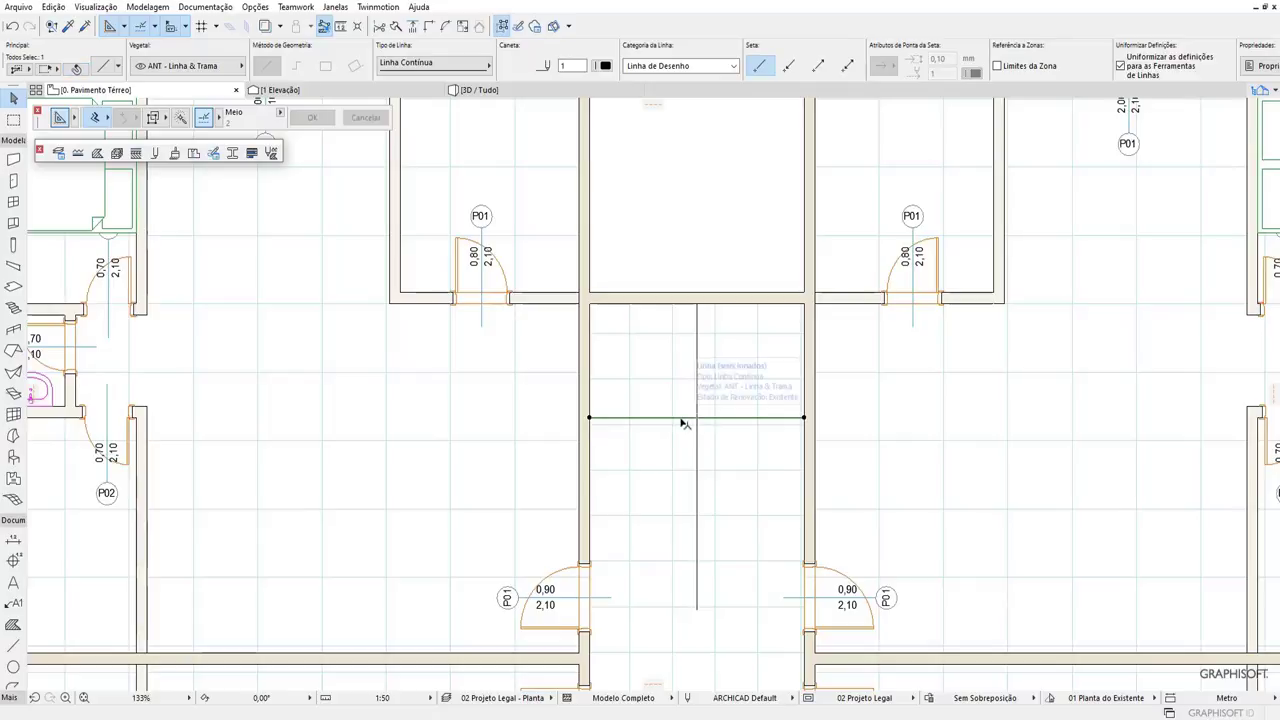
key(Escape)
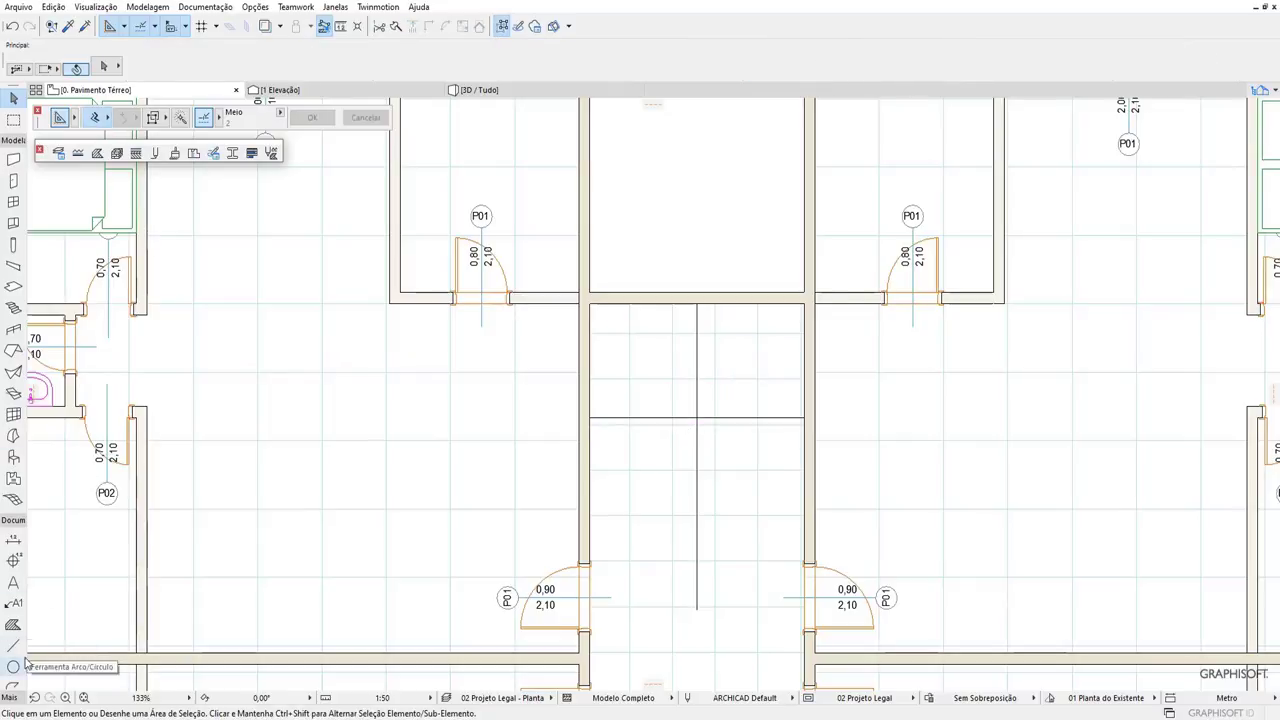
click(13, 645)
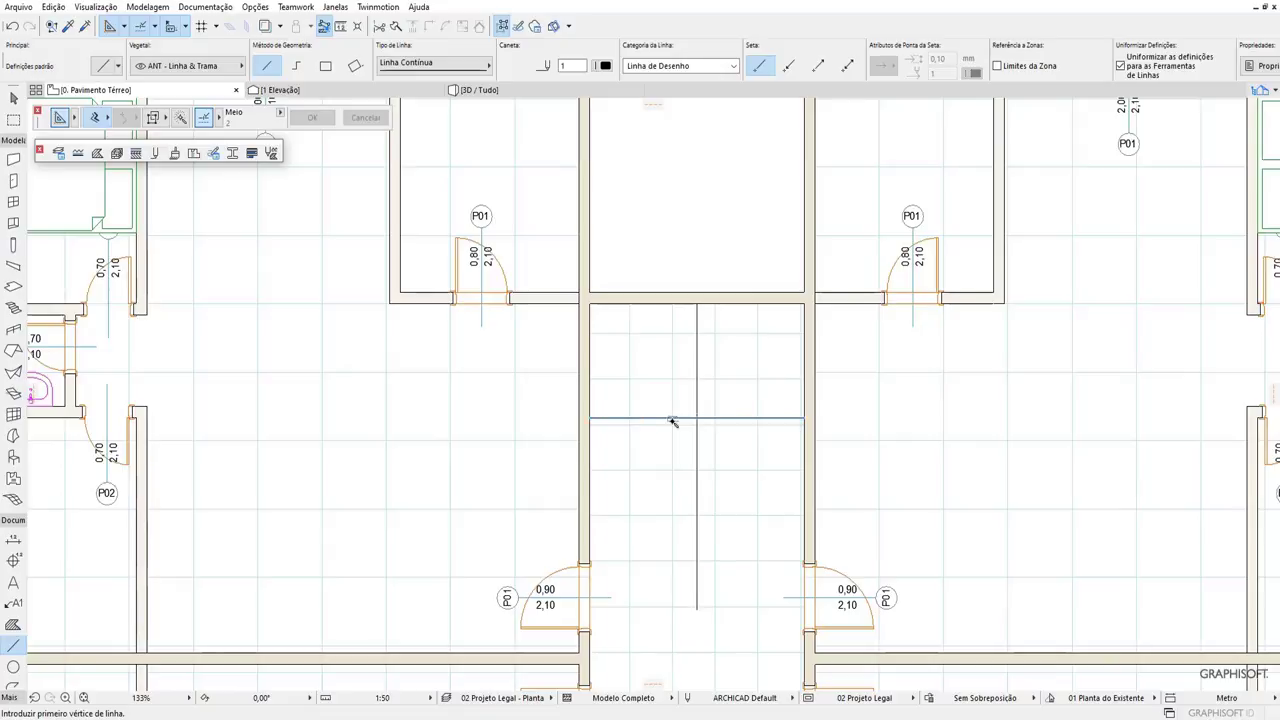
click(672, 419)
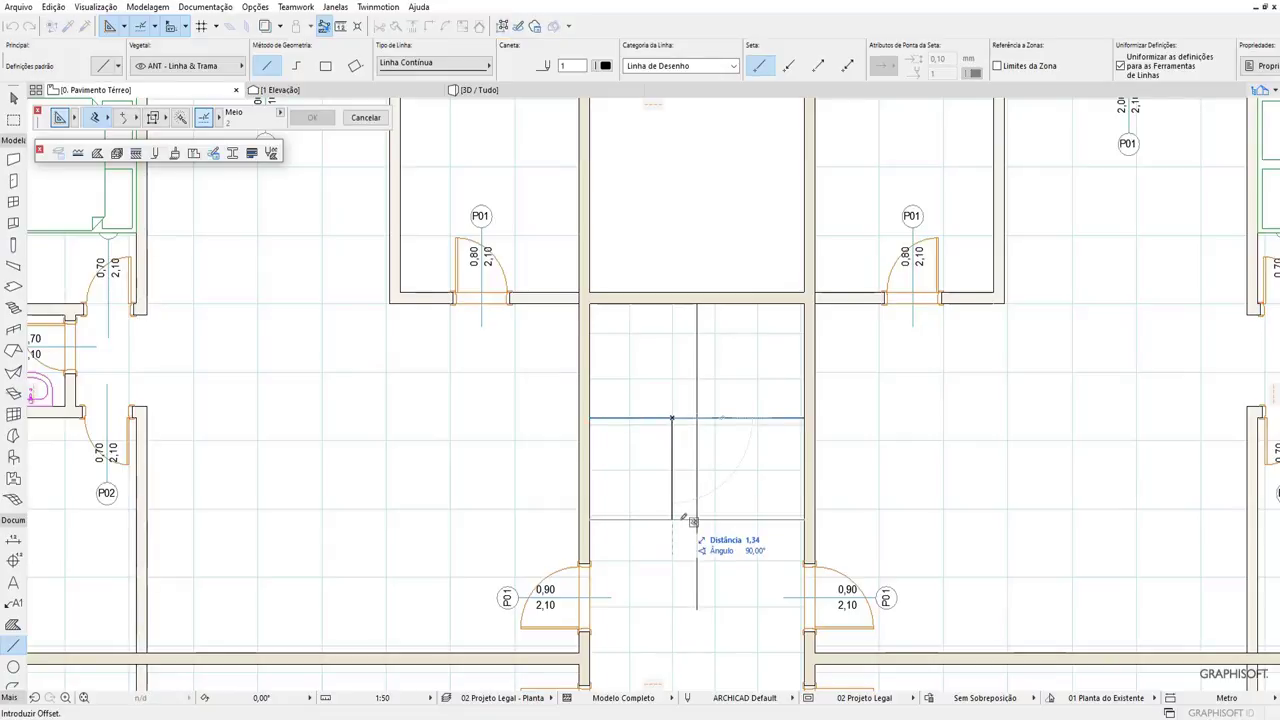
text(2)
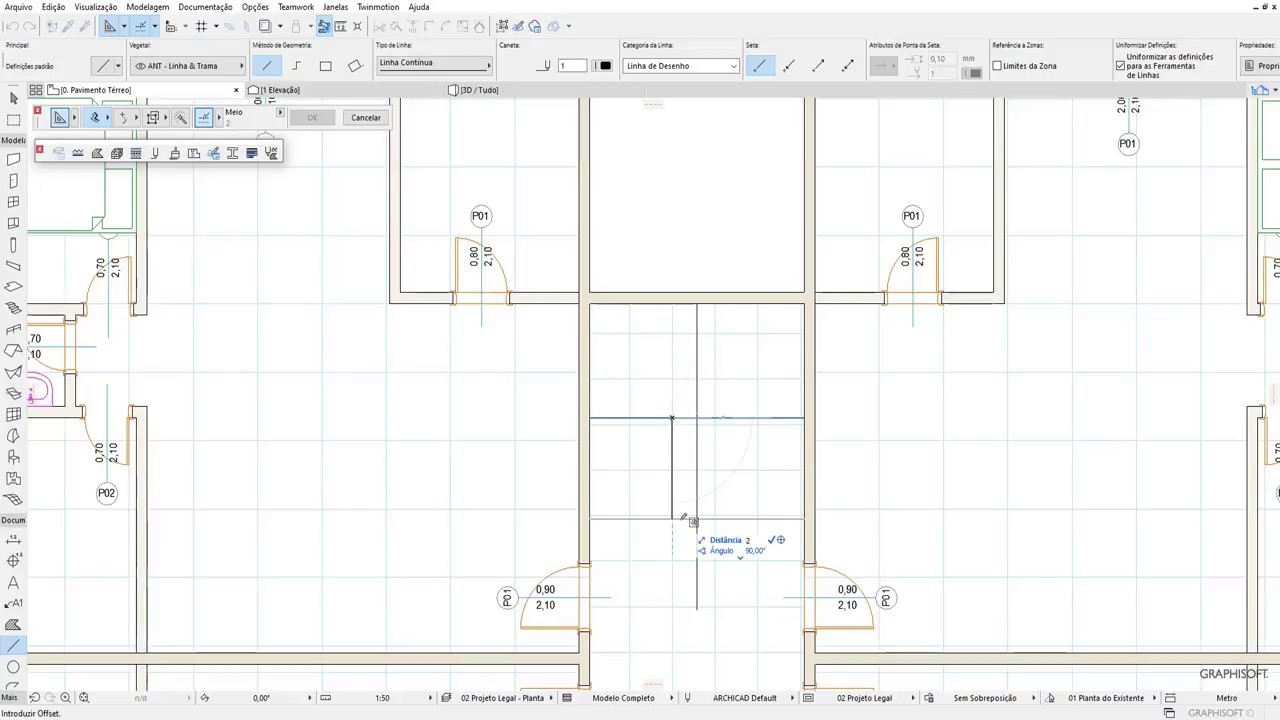
key(Return)
key(Escape)
Move the top wall, midline and lower cross line 0,50 up toward the top wall.
middle_drag(694, 309, 675, 270)
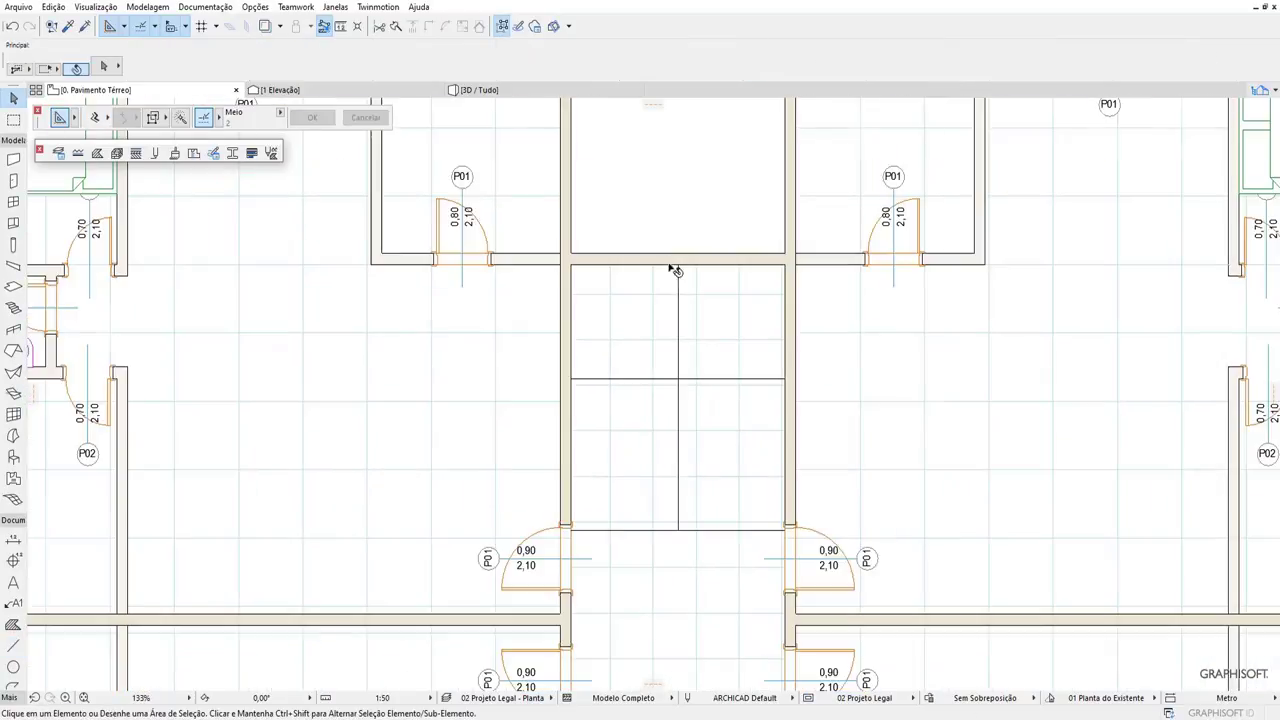
click(670, 263)
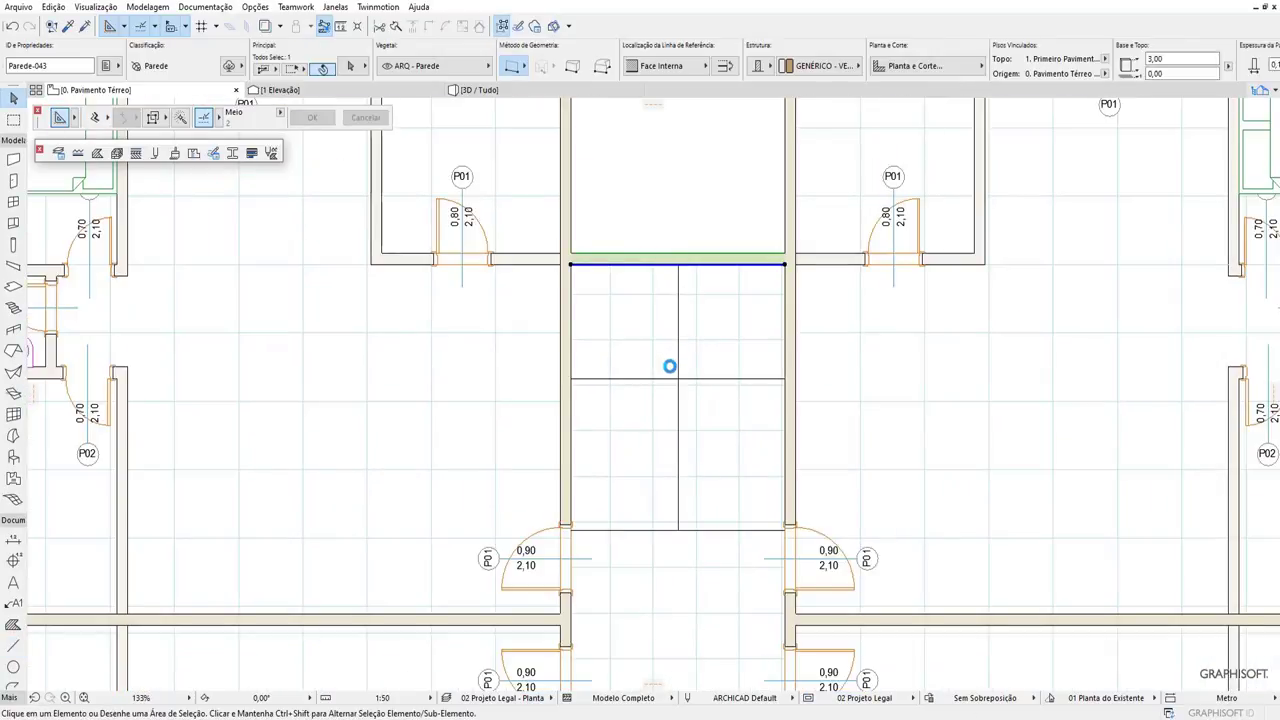
shift+click(674, 372)
shift+click(669, 380)
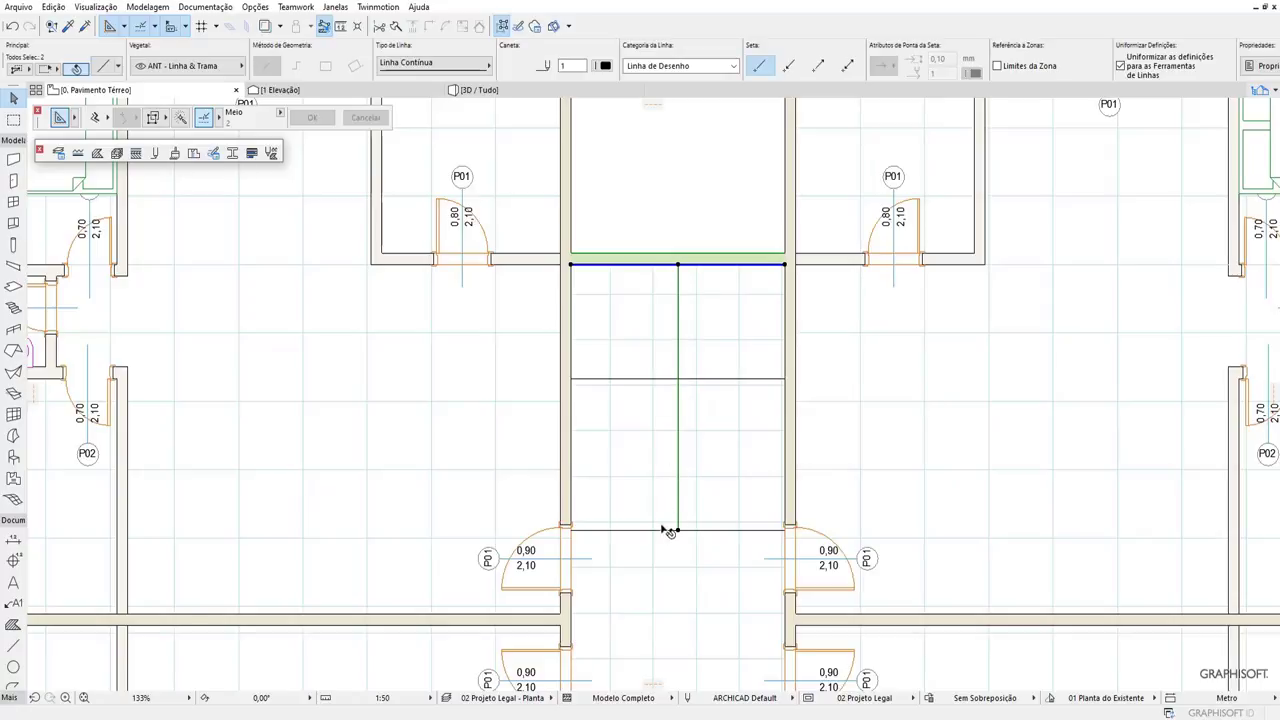
right_click(731, 265)
click(985, 384)
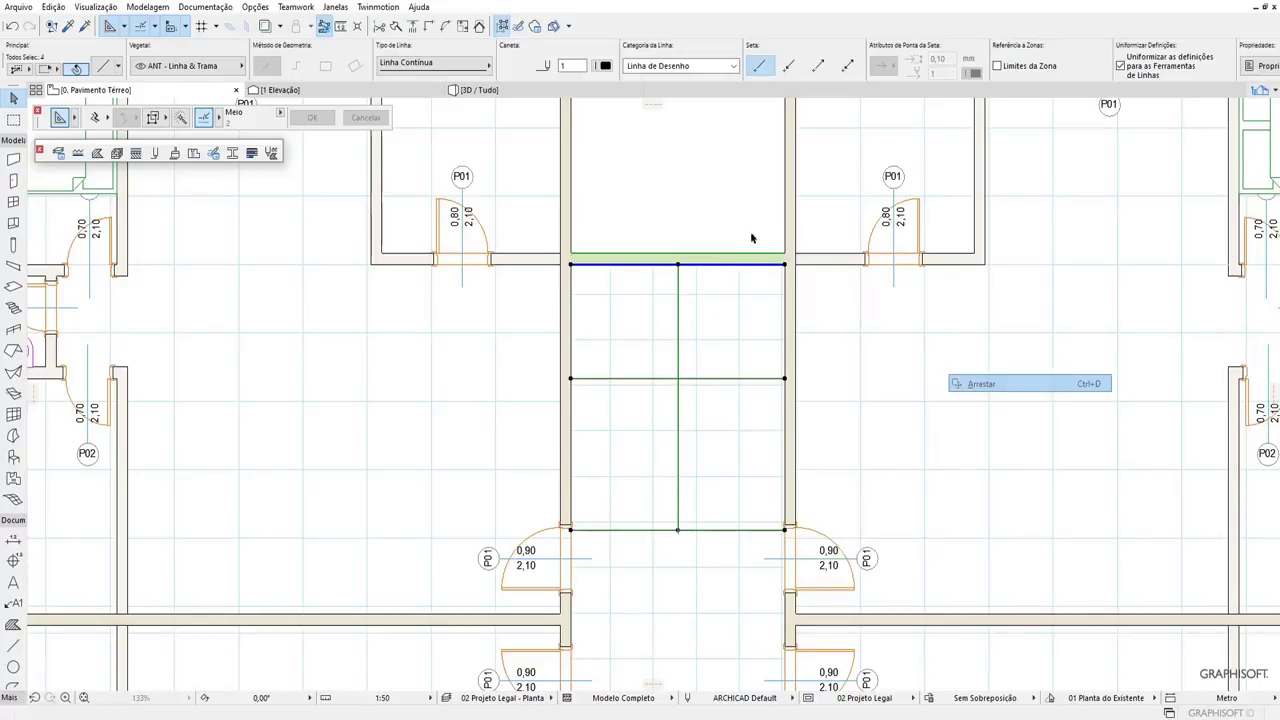
click(709, 255)
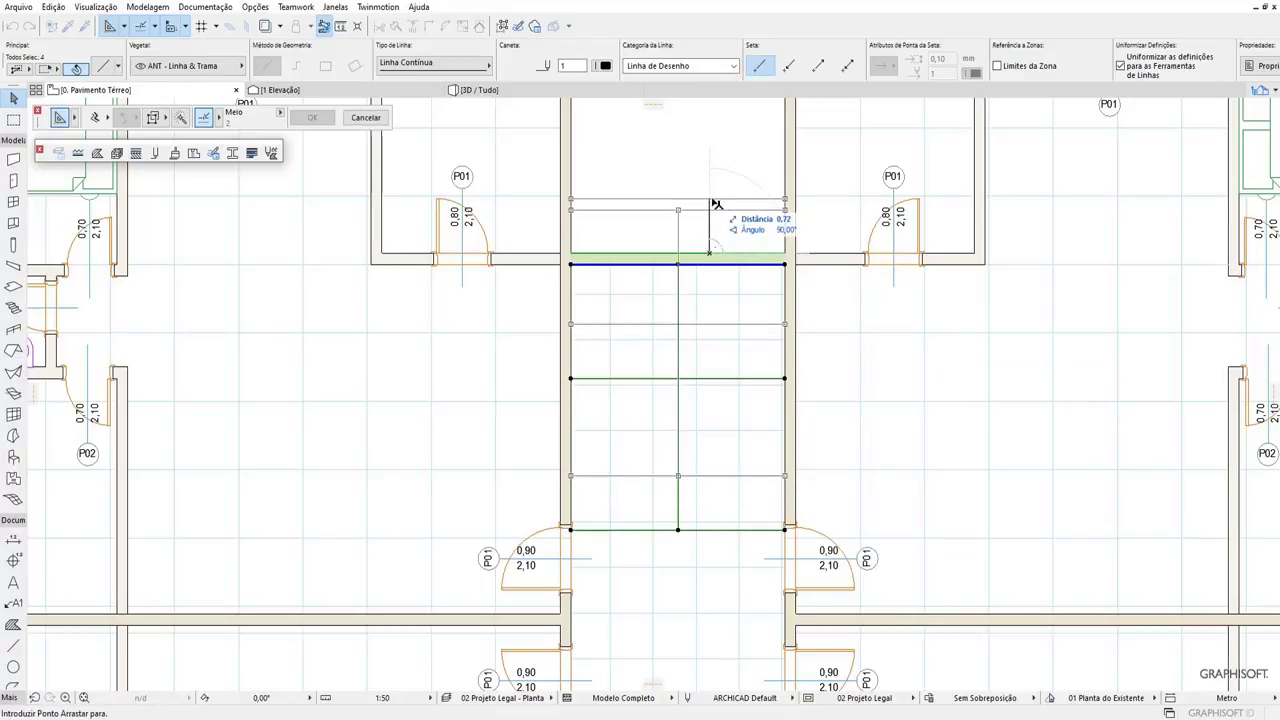
text(,5)
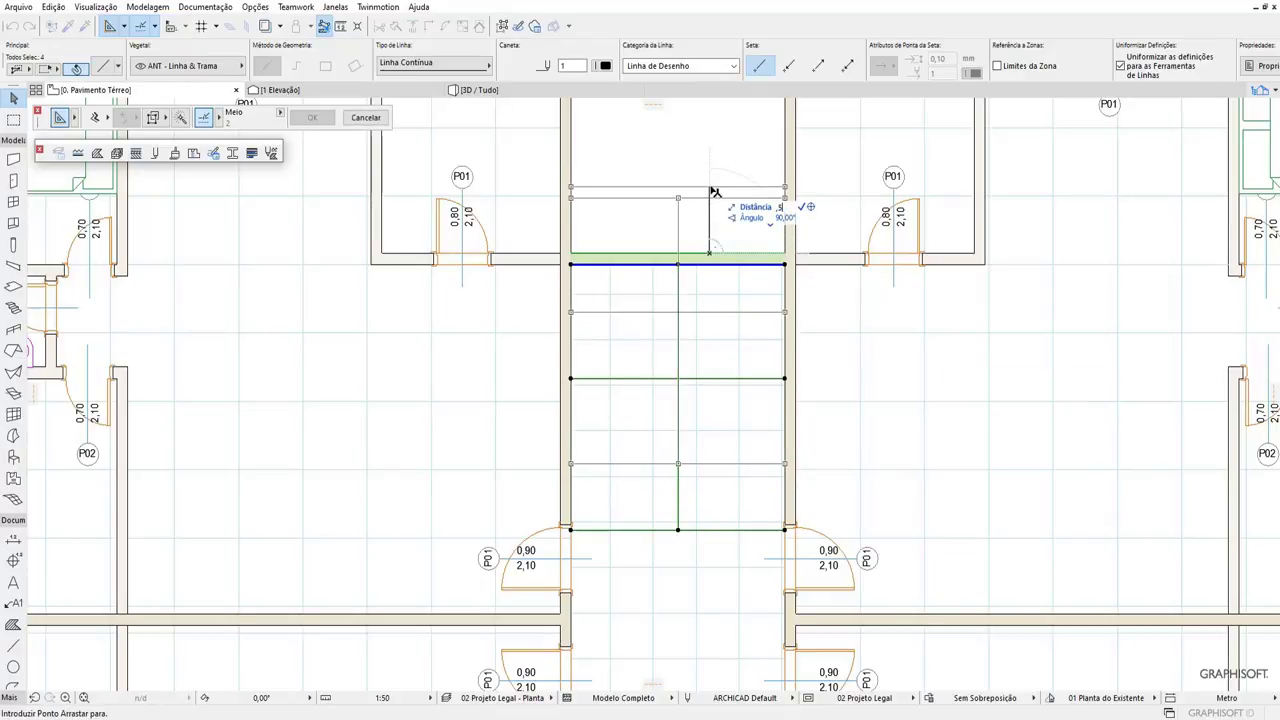
key(Return)
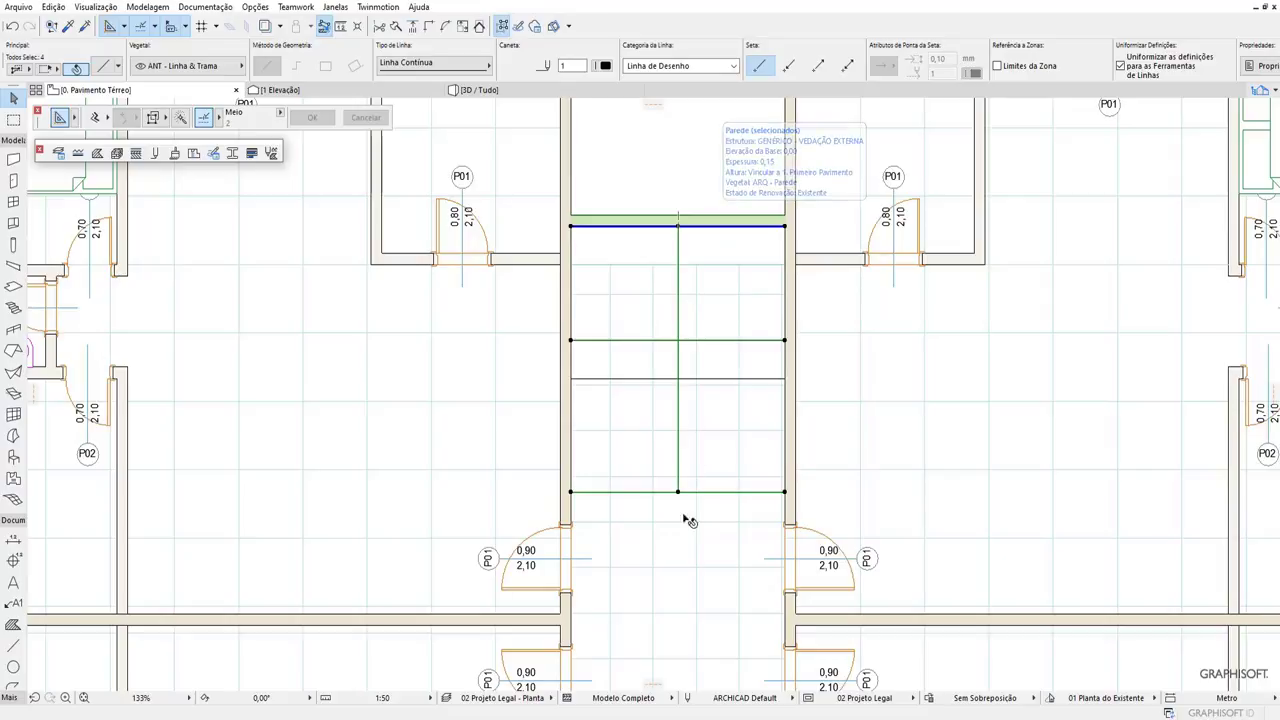
scroll(643, 553, down, 3)
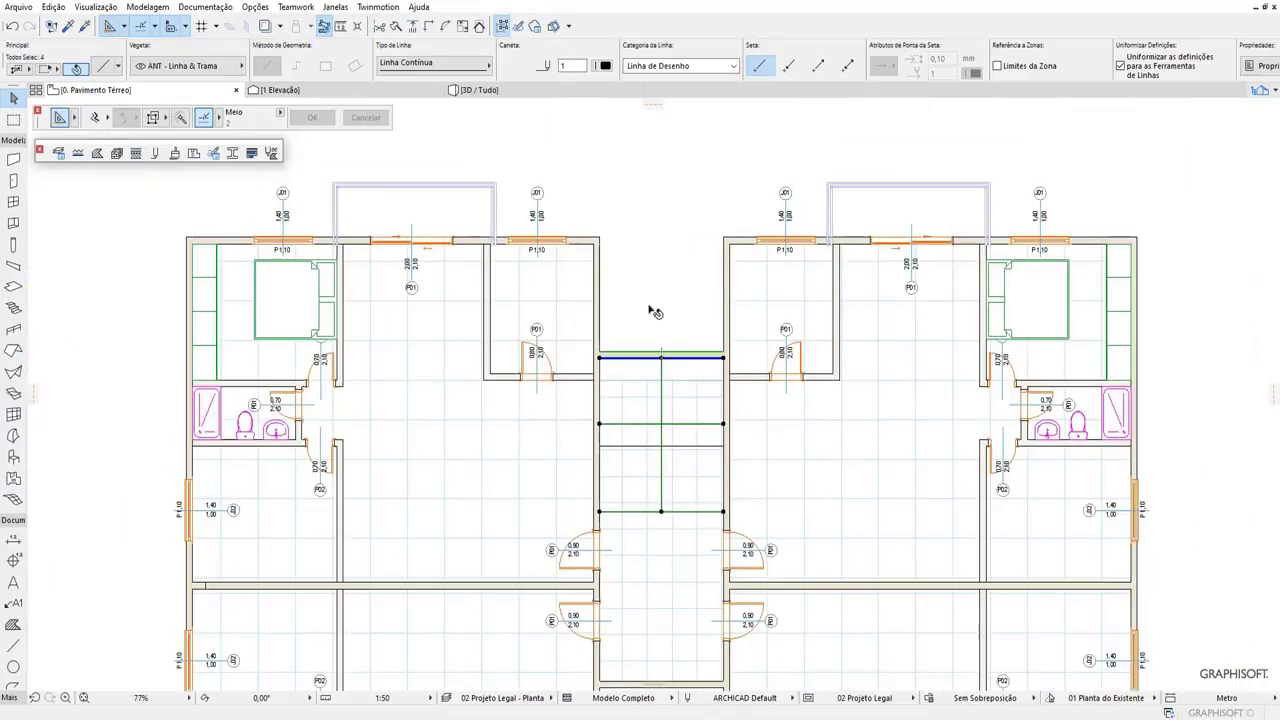
key(Escape)
Reshape the stairwell slab, snapping its top-right corner up onto the wall.
scroll(698, 396, up, 3)
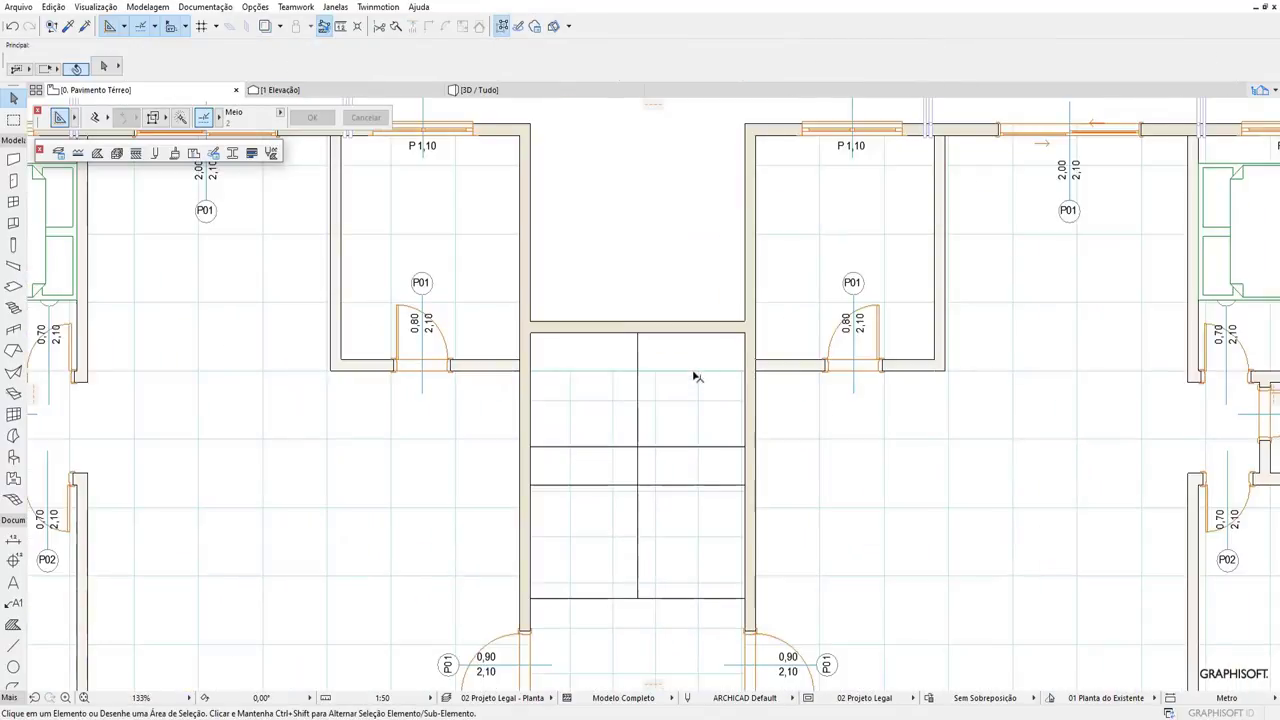
click(737, 371)
click(745, 371)
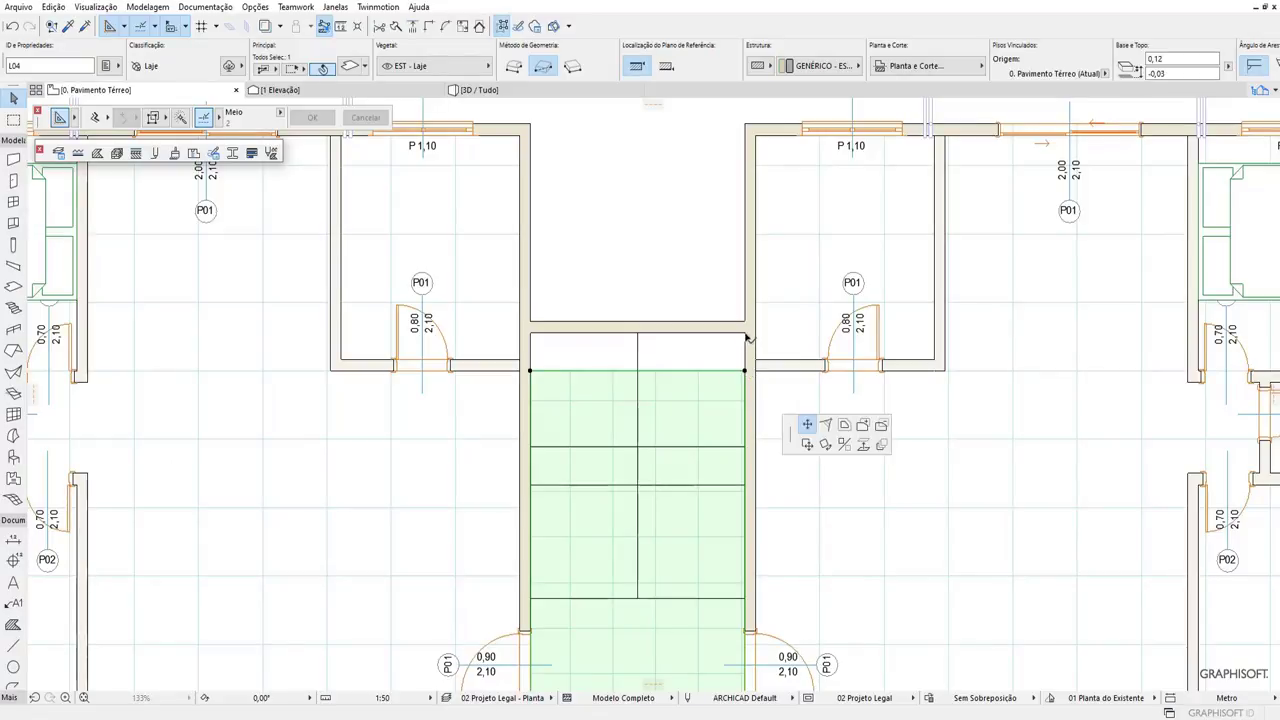
click(745, 332)
click(537, 337)
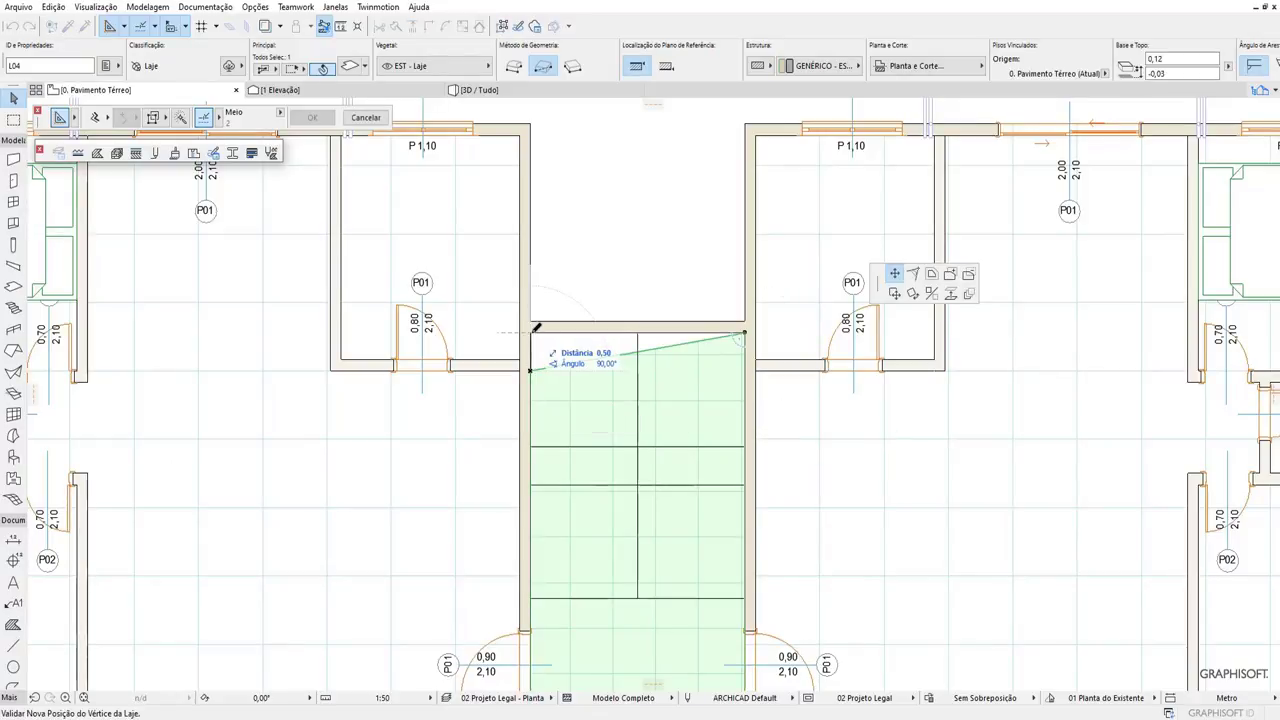
click(529, 330)
key(Escape)
Select the middle horizontal stair line and switch to the Stair tool.
scroll(640, 260, down, 2)
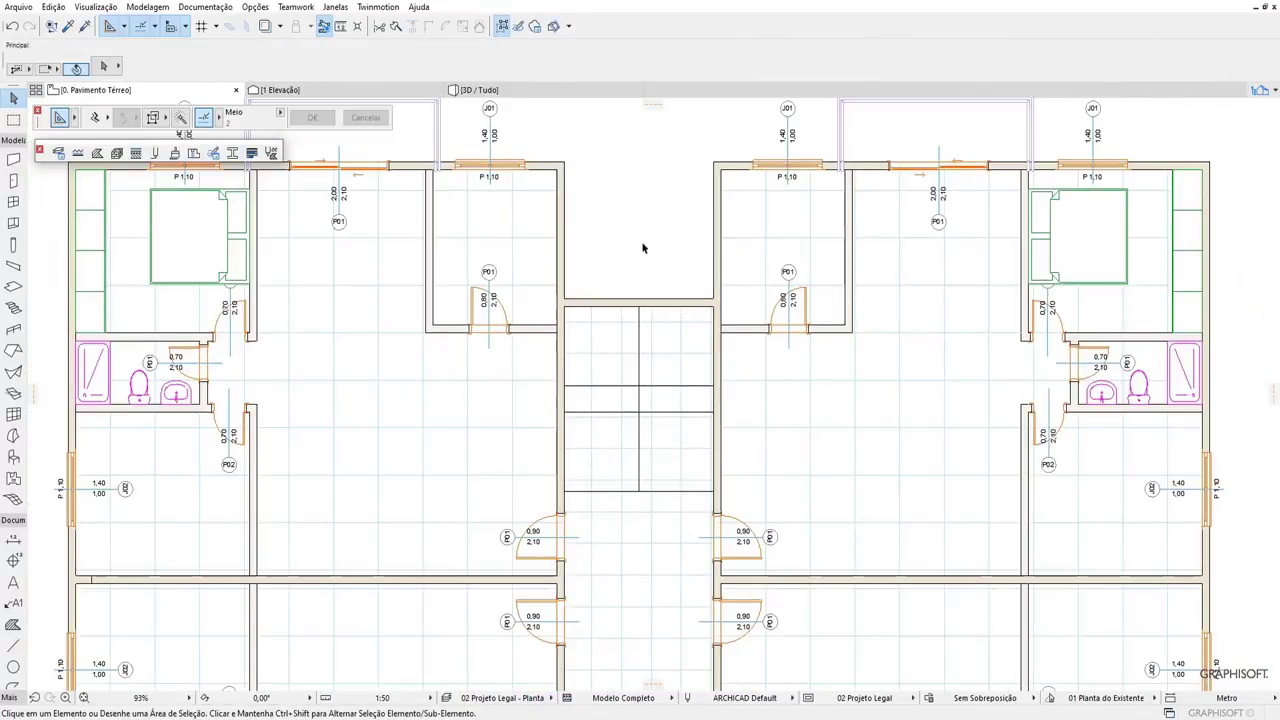
scroll(646, 249, down, 2)
scroll(640, 363, up, 2)
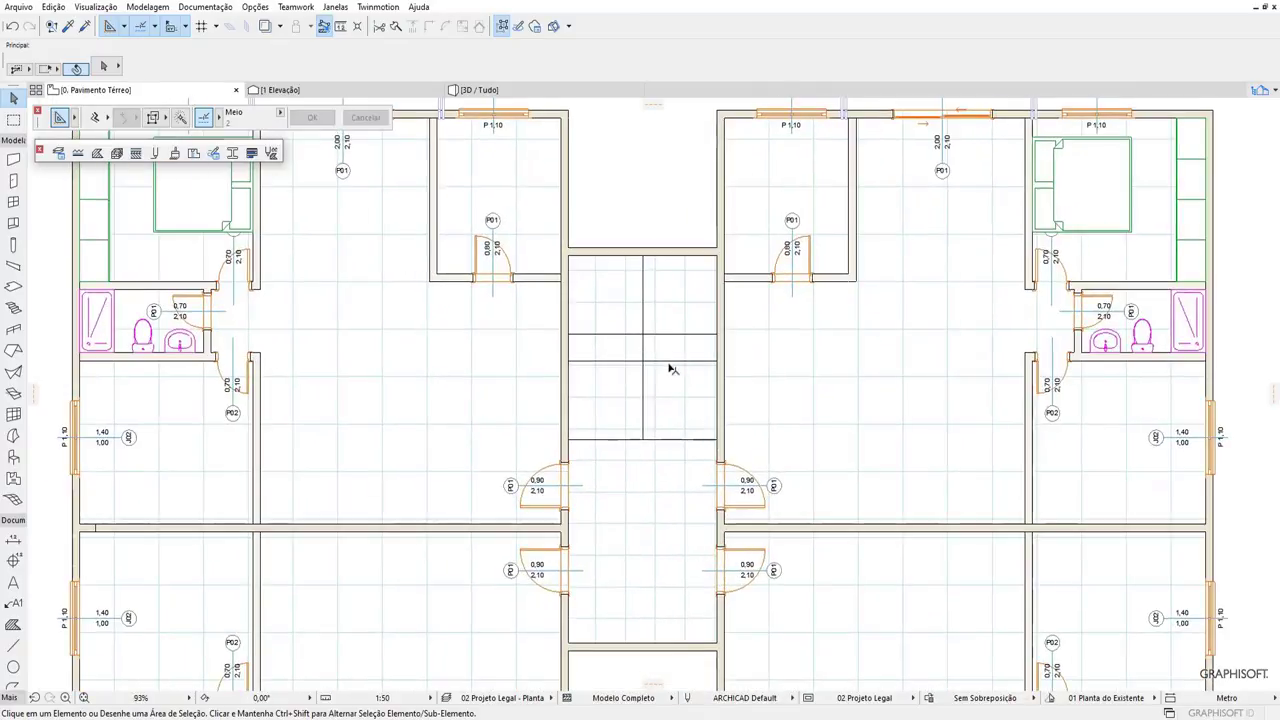
scroll(688, 357, up, 2)
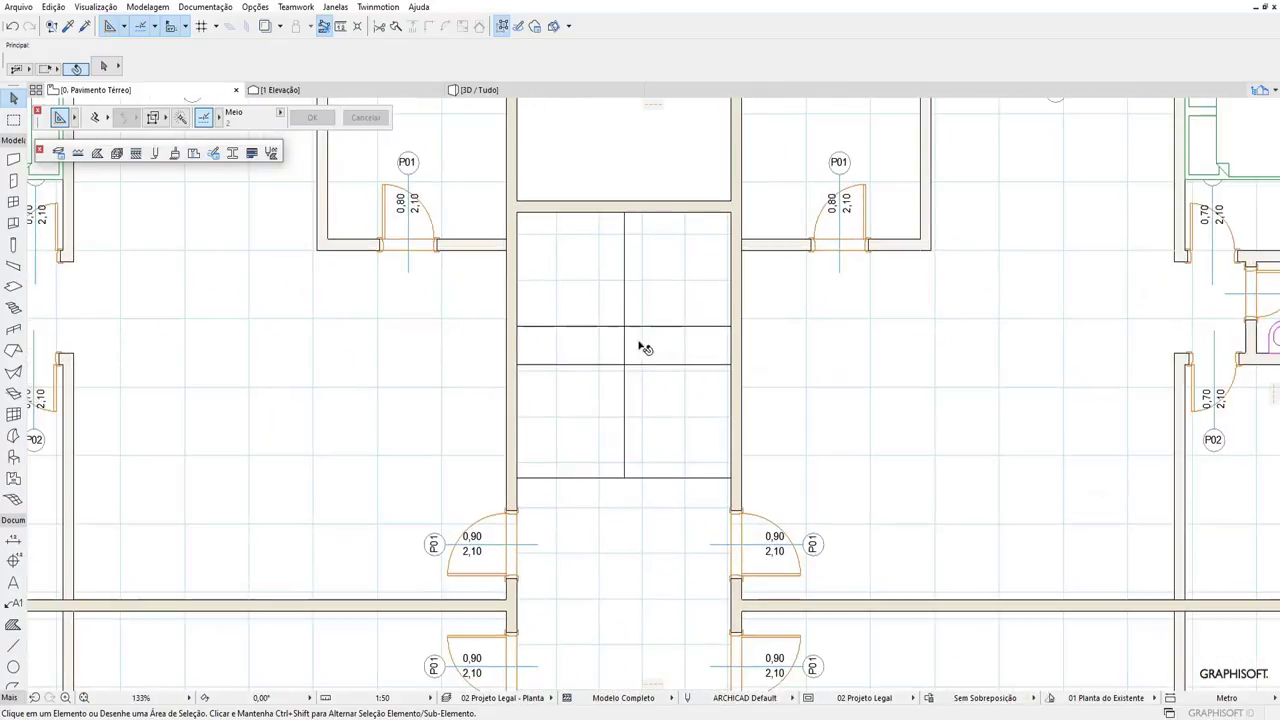
click(578, 366)
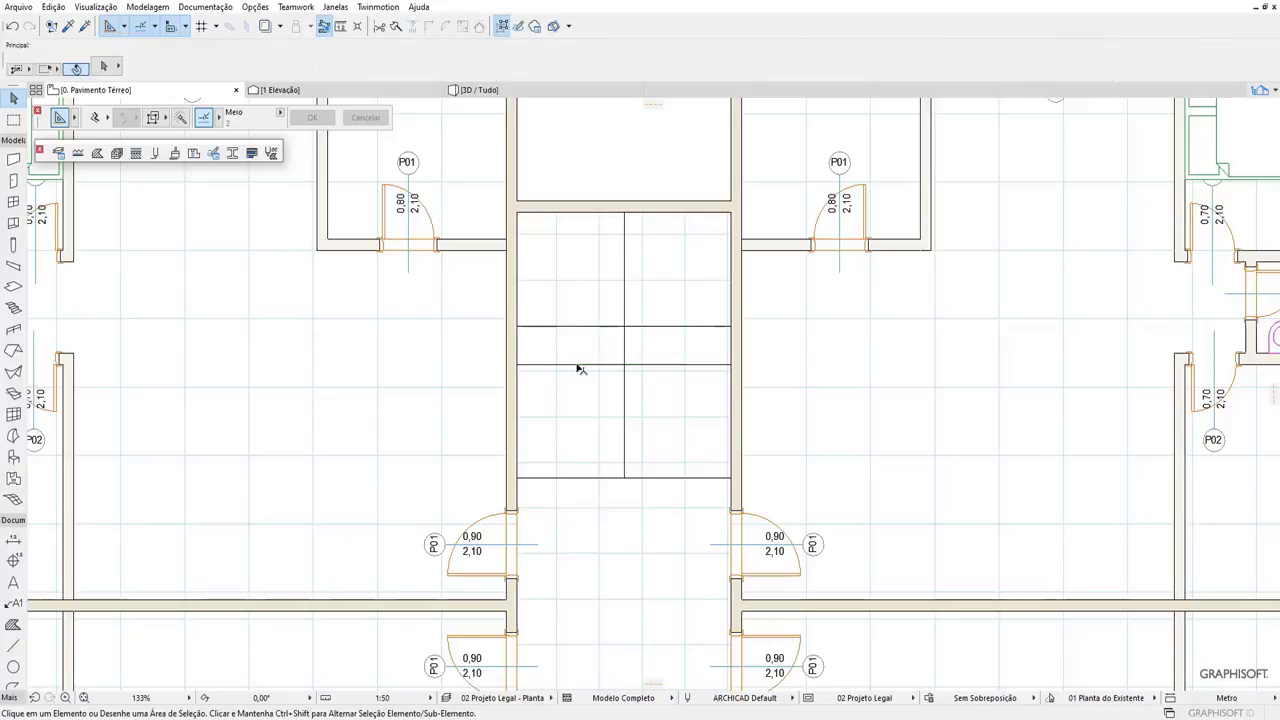
click(578, 366)
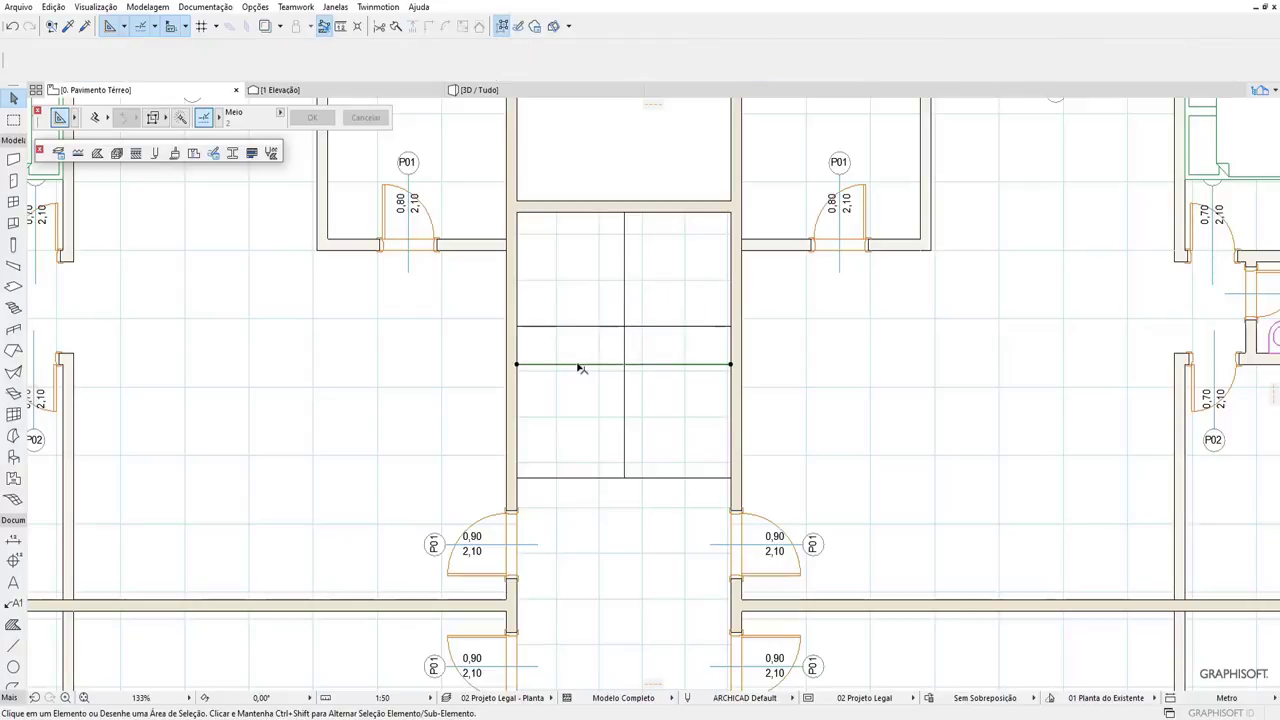
click(14, 310)
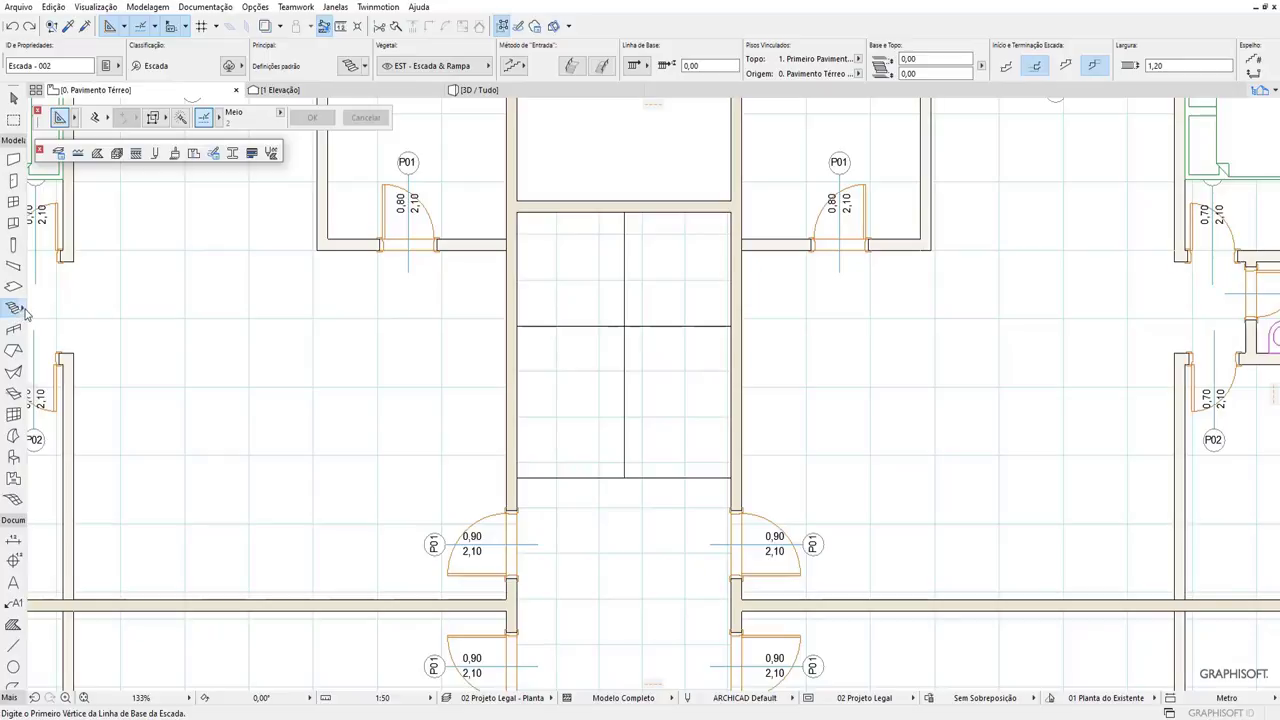
Load a concrete stair preset from the favourites.
right_click(25, 314)
click(210, 320)
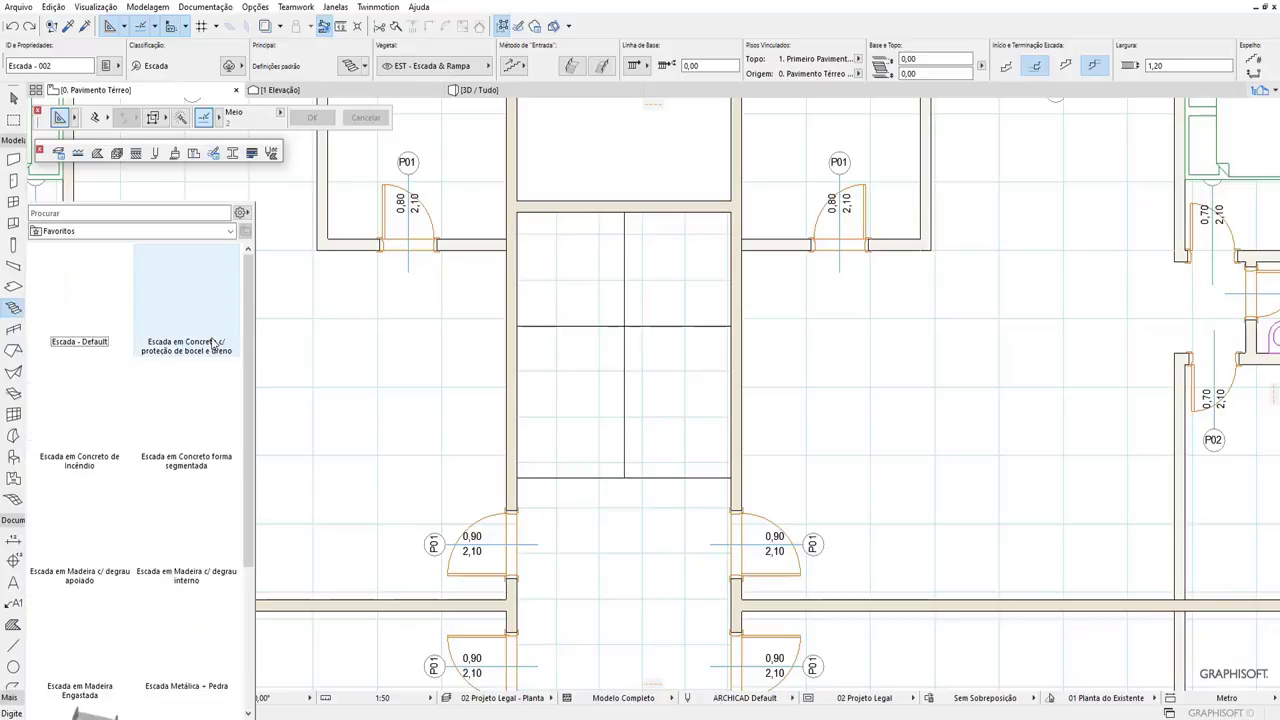
double_click(195, 290)
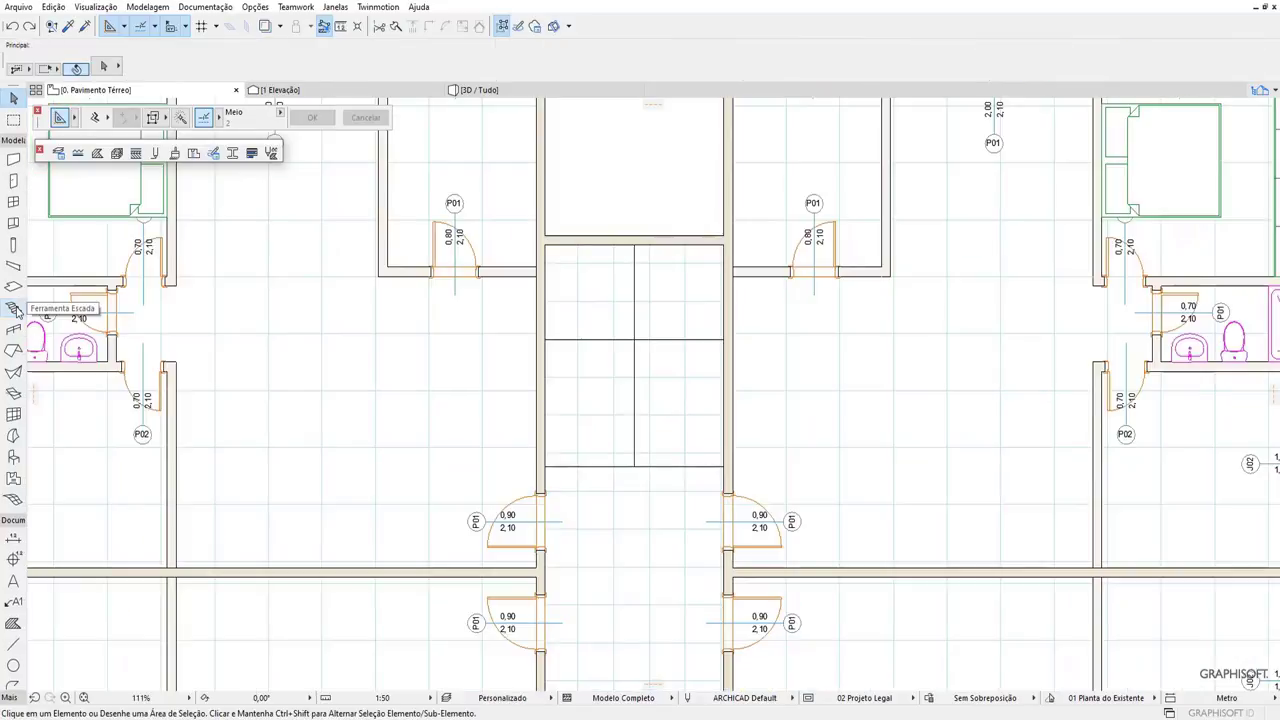
Trace the U-shaped stair baseline around the stairwell, then view it in 3D.
click(545, 465)
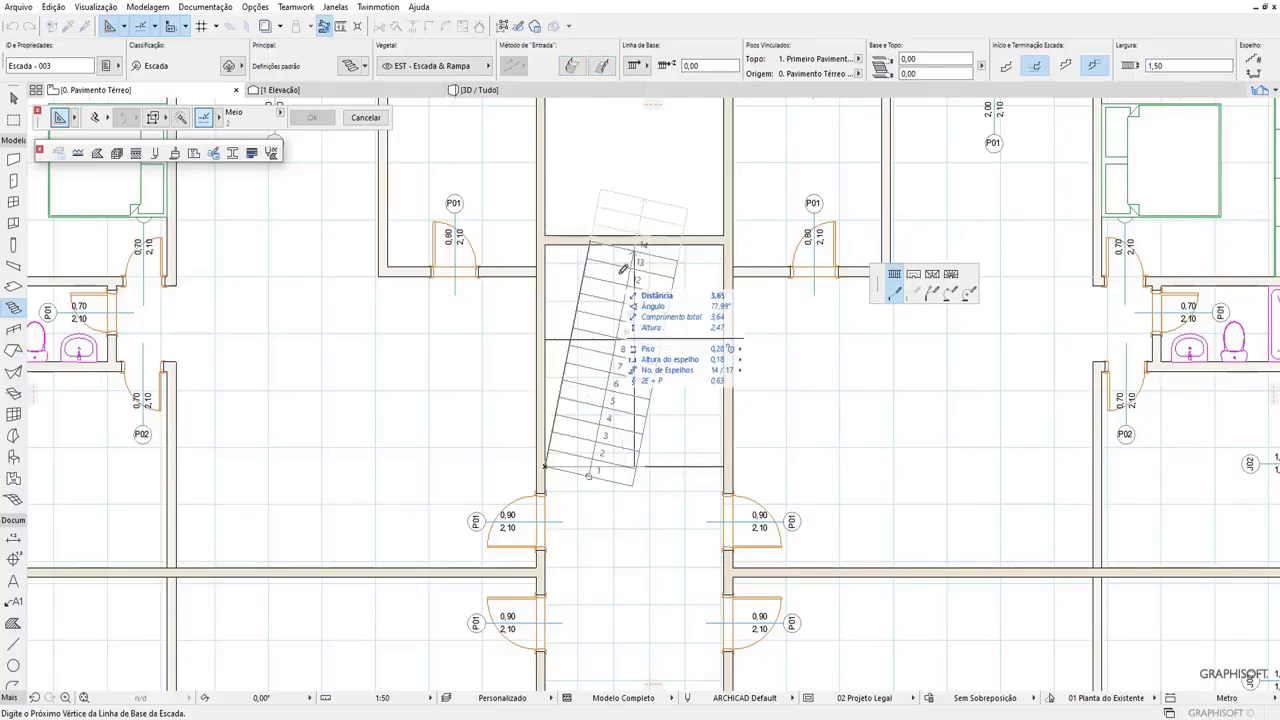
click(575, 70)
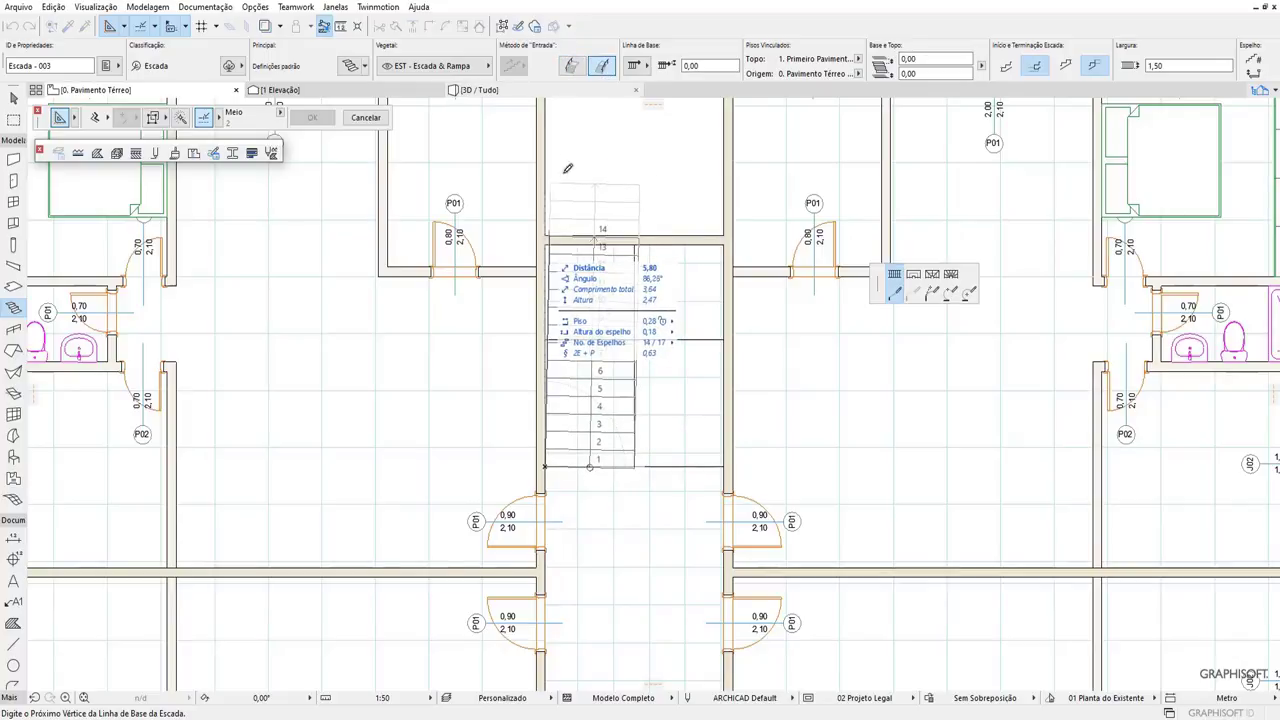
click(548, 240)
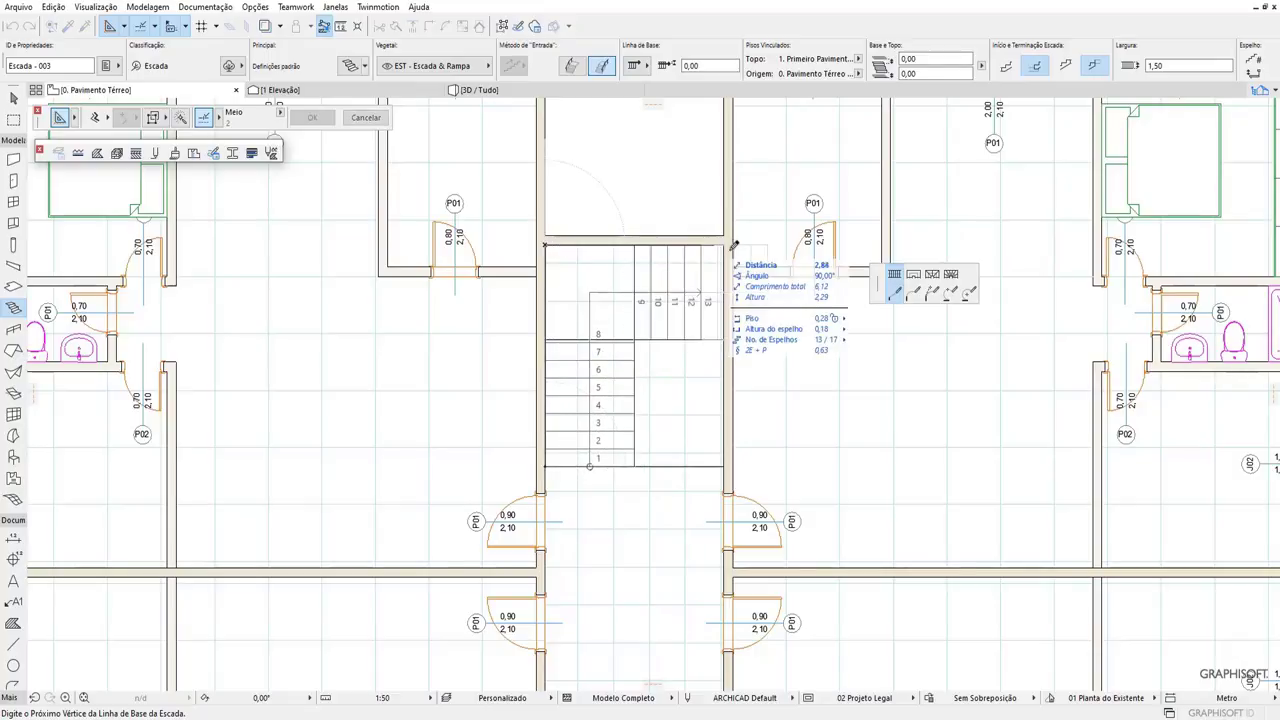
click(727, 240)
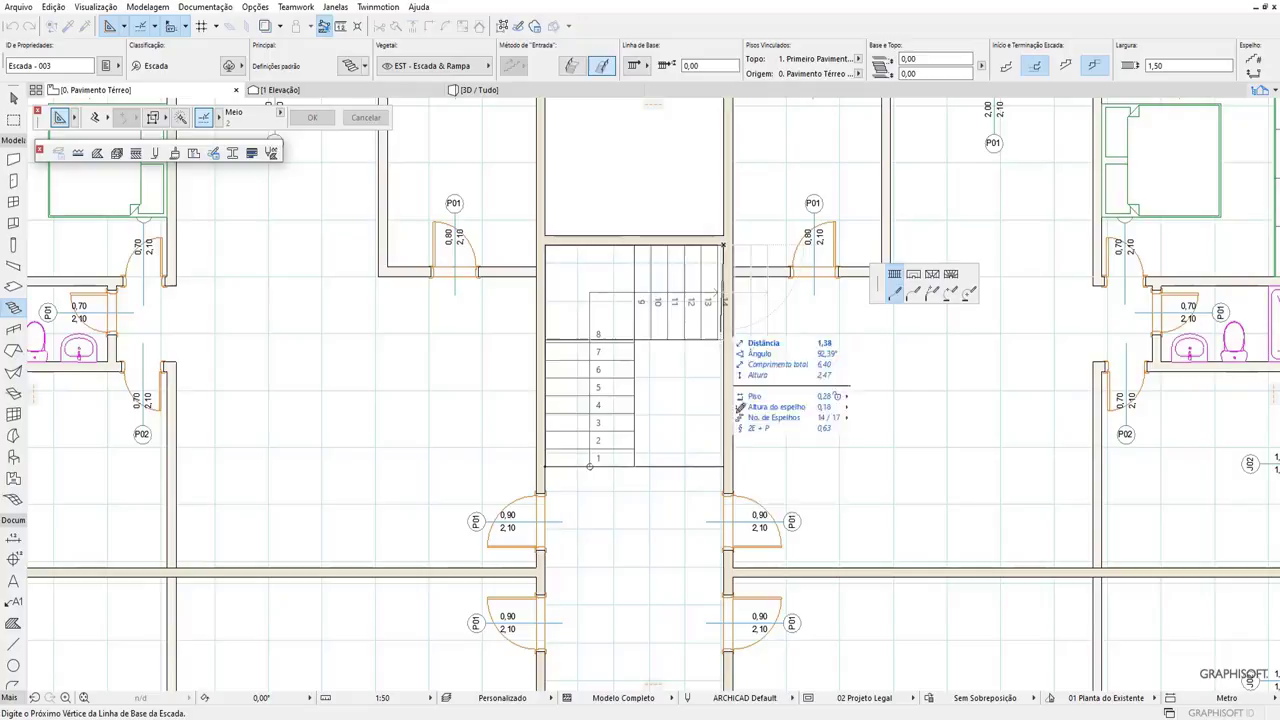
double_click(727, 463)
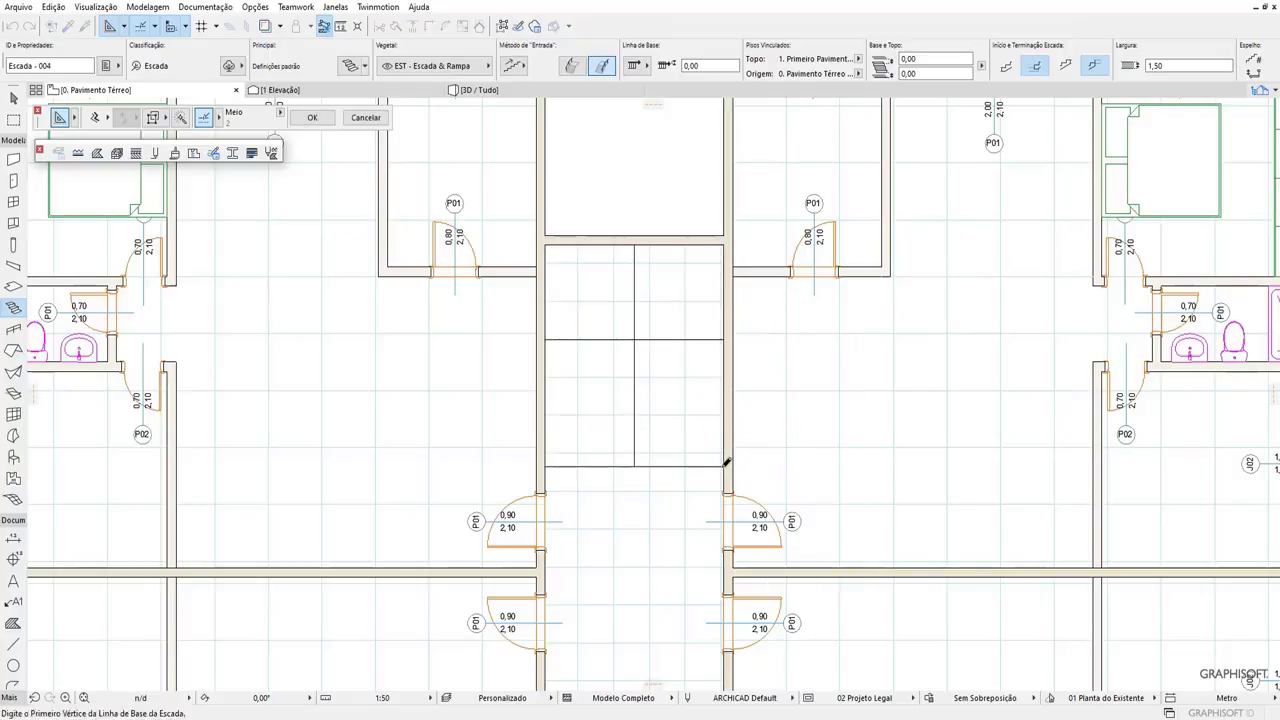
click(545, 90)
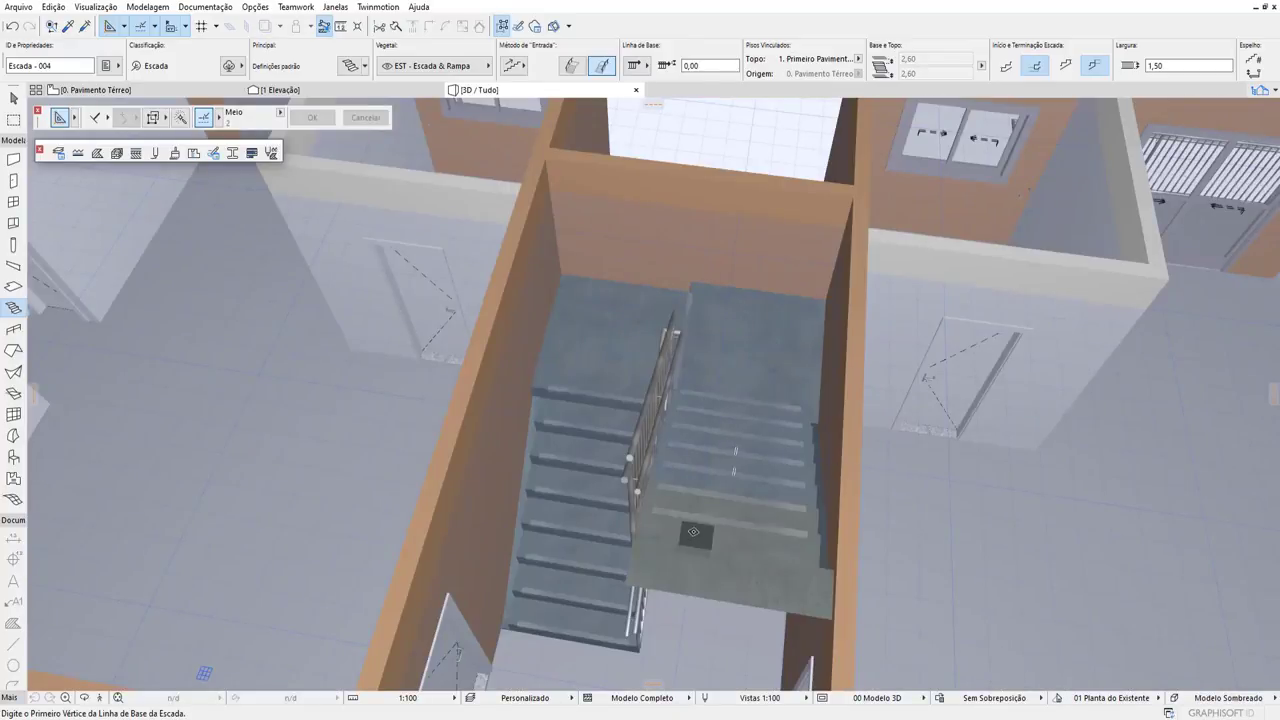
Orbit around the new stair in 3D, then go back to the 0. Pavimento Térreo plan.
mouse_move(662, 457)
shift+middle_down()
mouse_move(787, 552)
mouse_move(558, 515)
mouse_move(809, 511)
mouse_move(742, 520)
mouse_move(786, 445)
mouse_move(650, 397)
shift+middle_up()
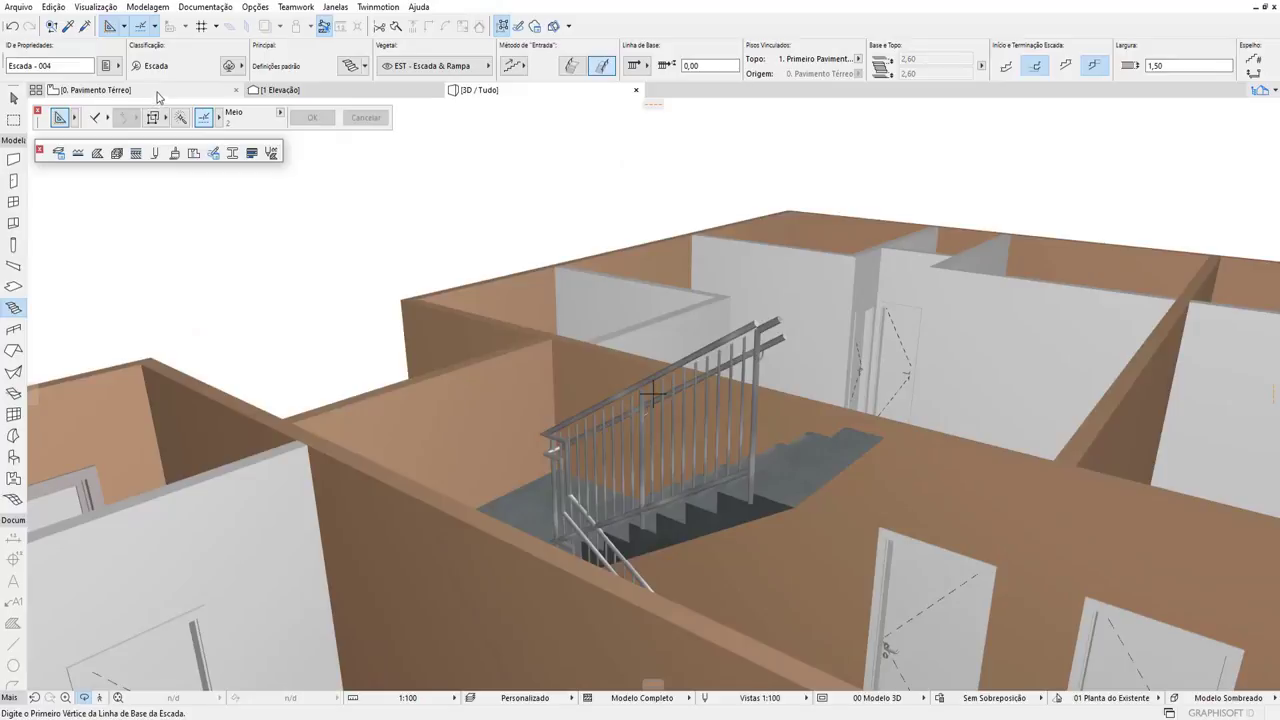
click(157, 94)
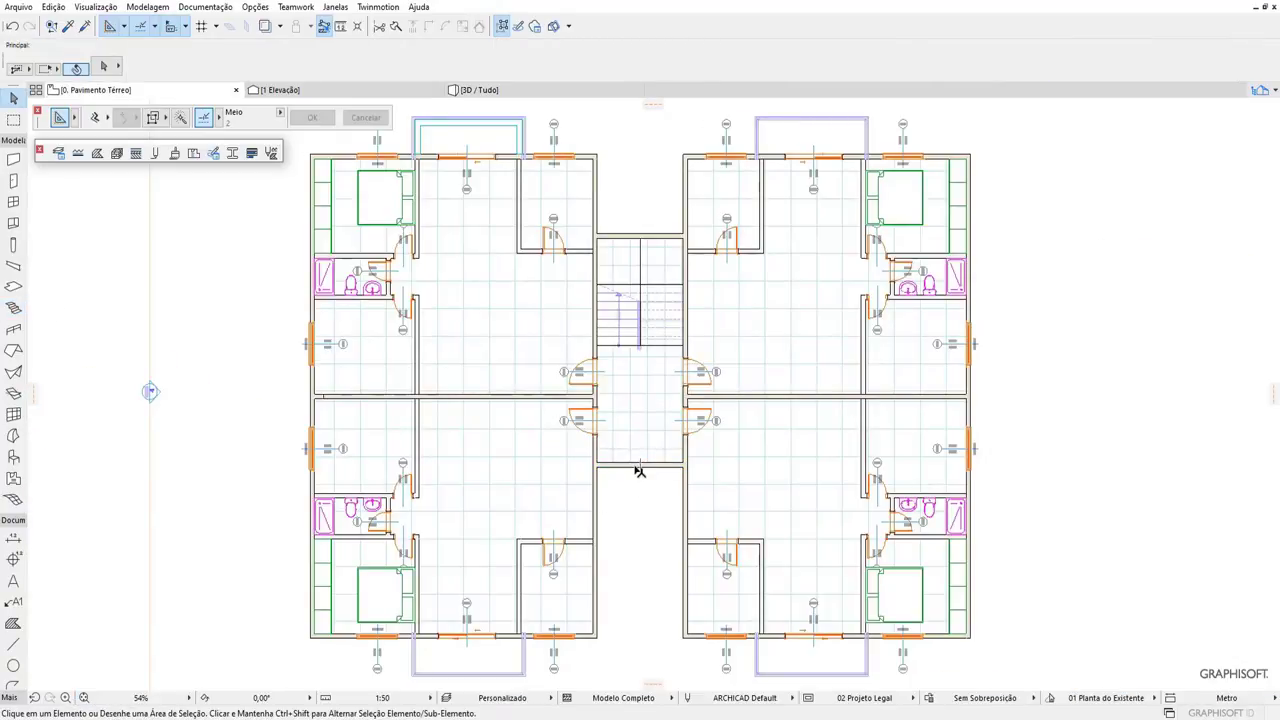
Place a window in the corridor end wall with a 2,40 width.
click(15, 202)
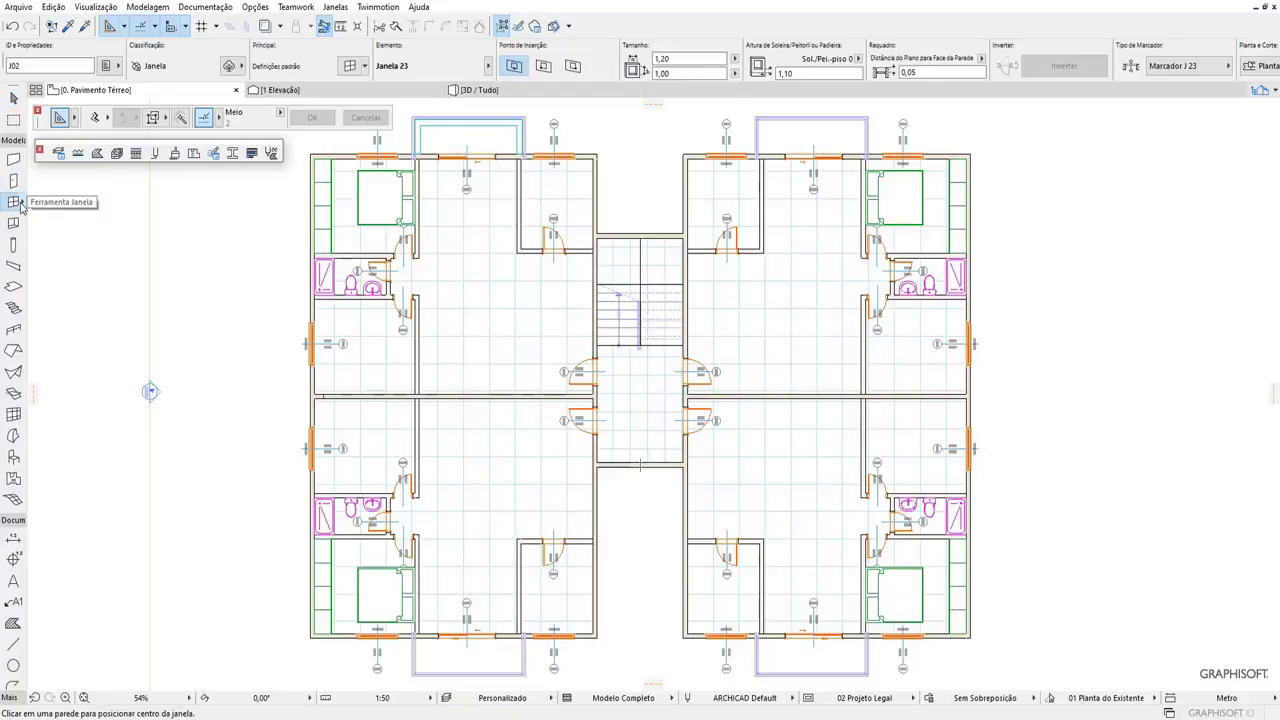
click(350, 65)
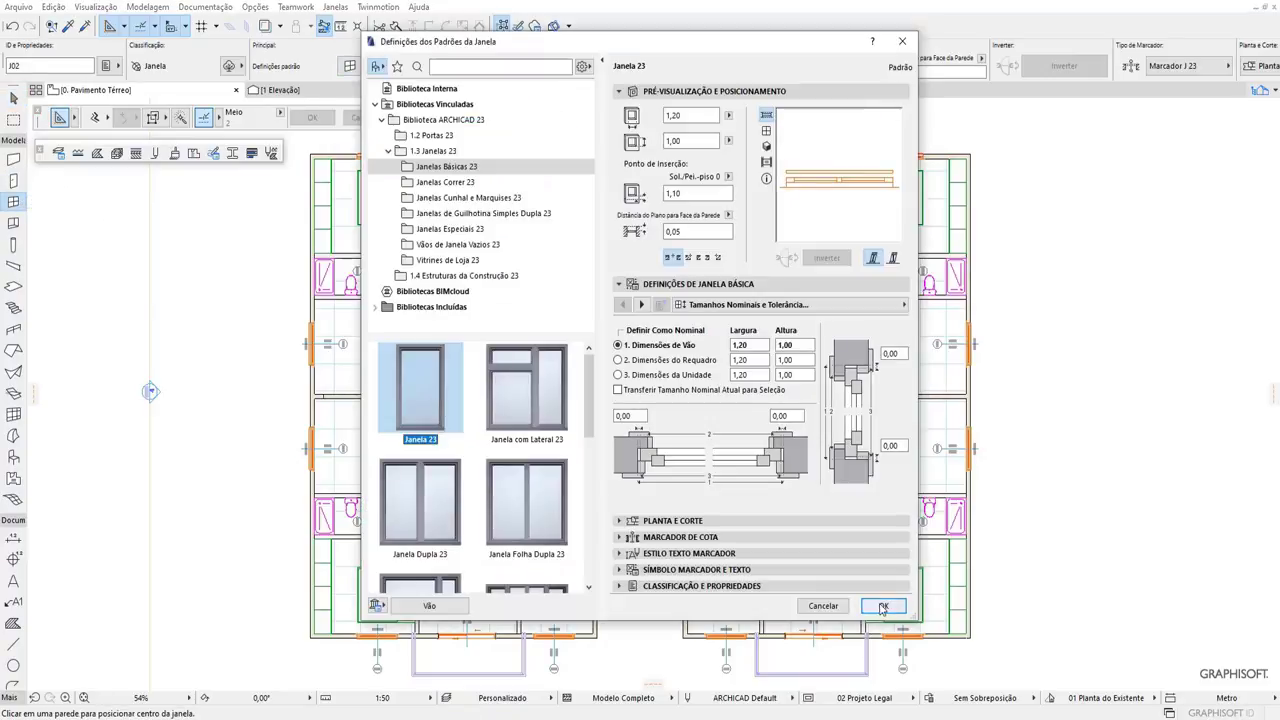
key(Escape)
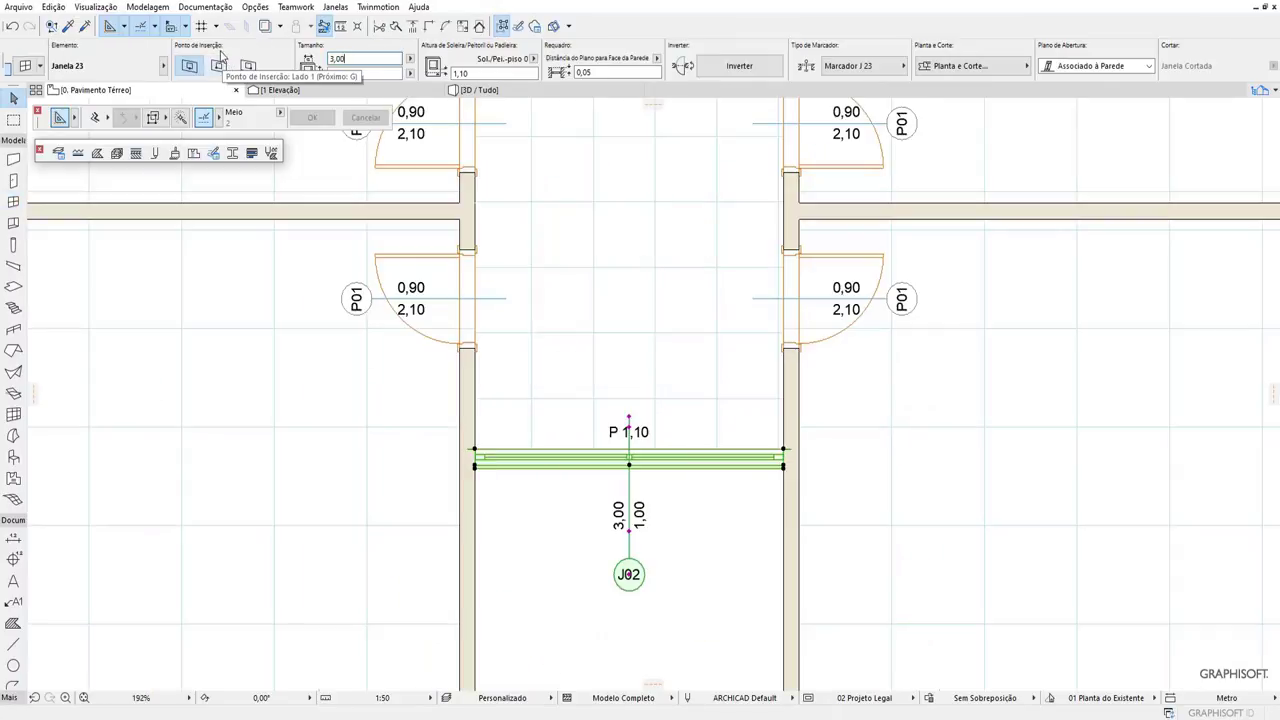
text(2,40)
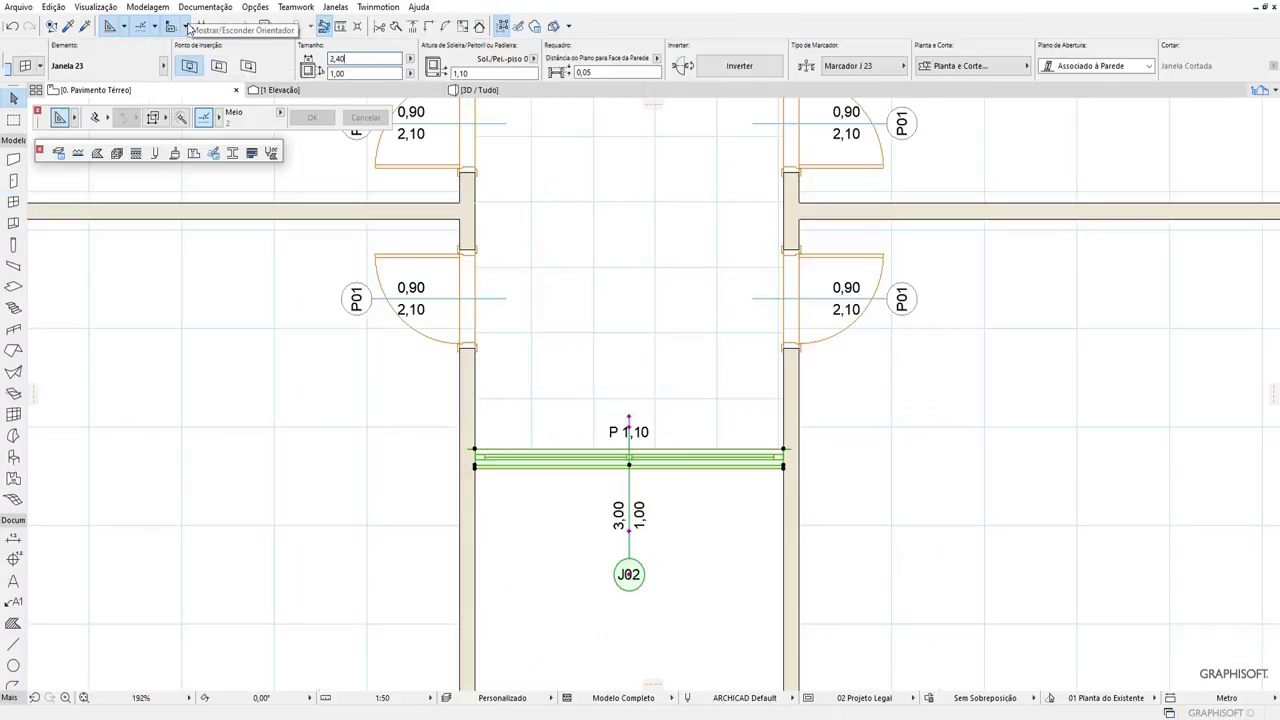
key(Return)
Check the new window in 3D and return to the ground-floor plan.
key(F3)
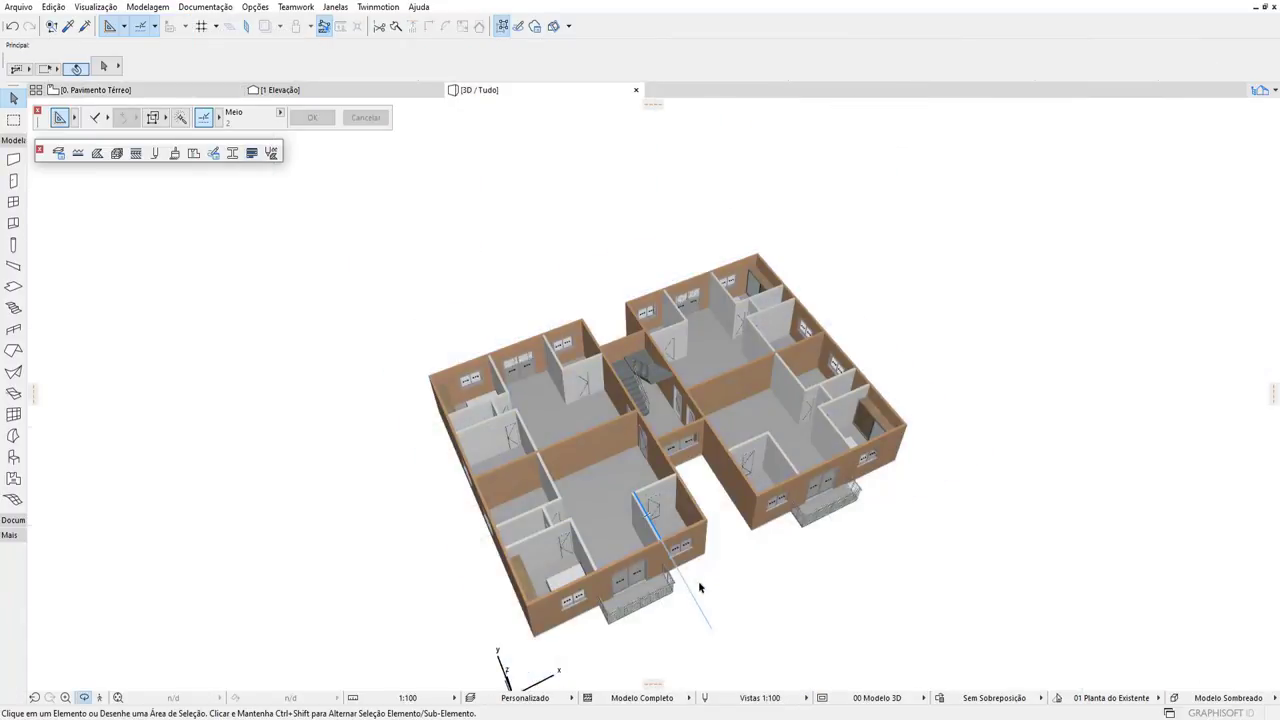
mouse_move(661, 467)
shift+middle_down()
mouse_move(716, 553)
mouse_move(659, 472)
shift+middle_up()
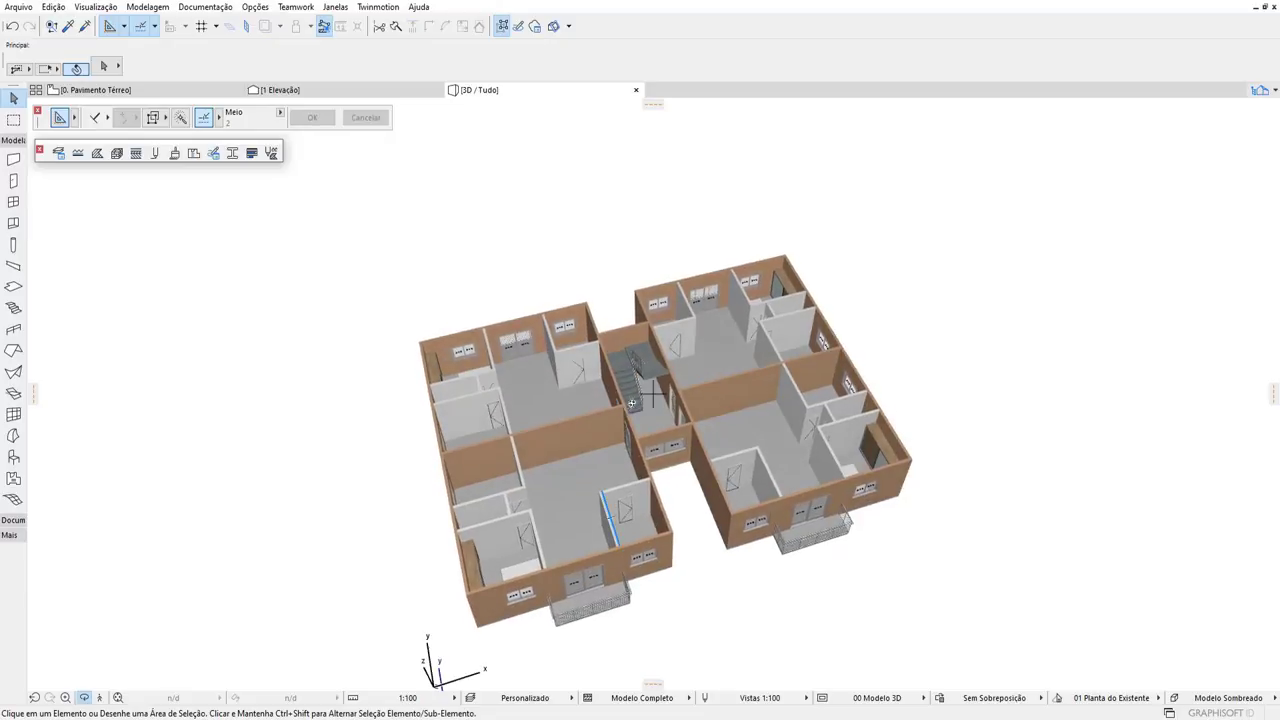
click(172, 90)
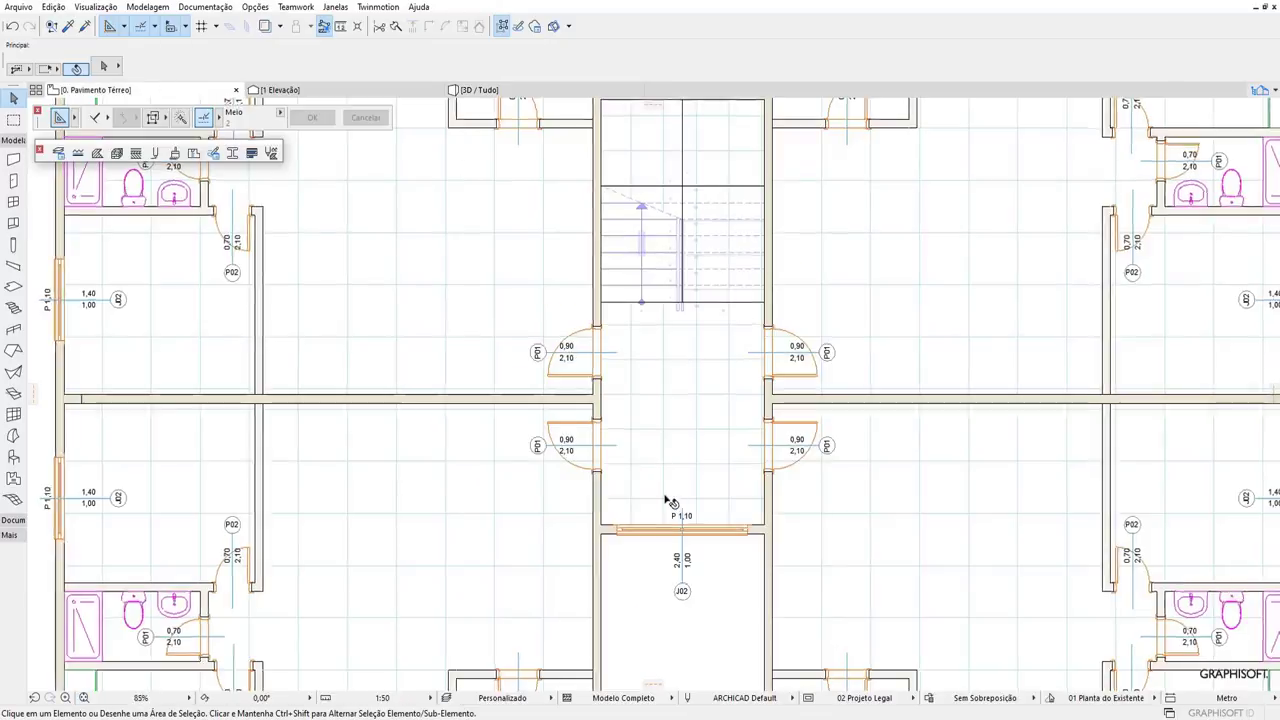
scroll(660, 495, down, 5)
scroll(647, 485, down, 1)
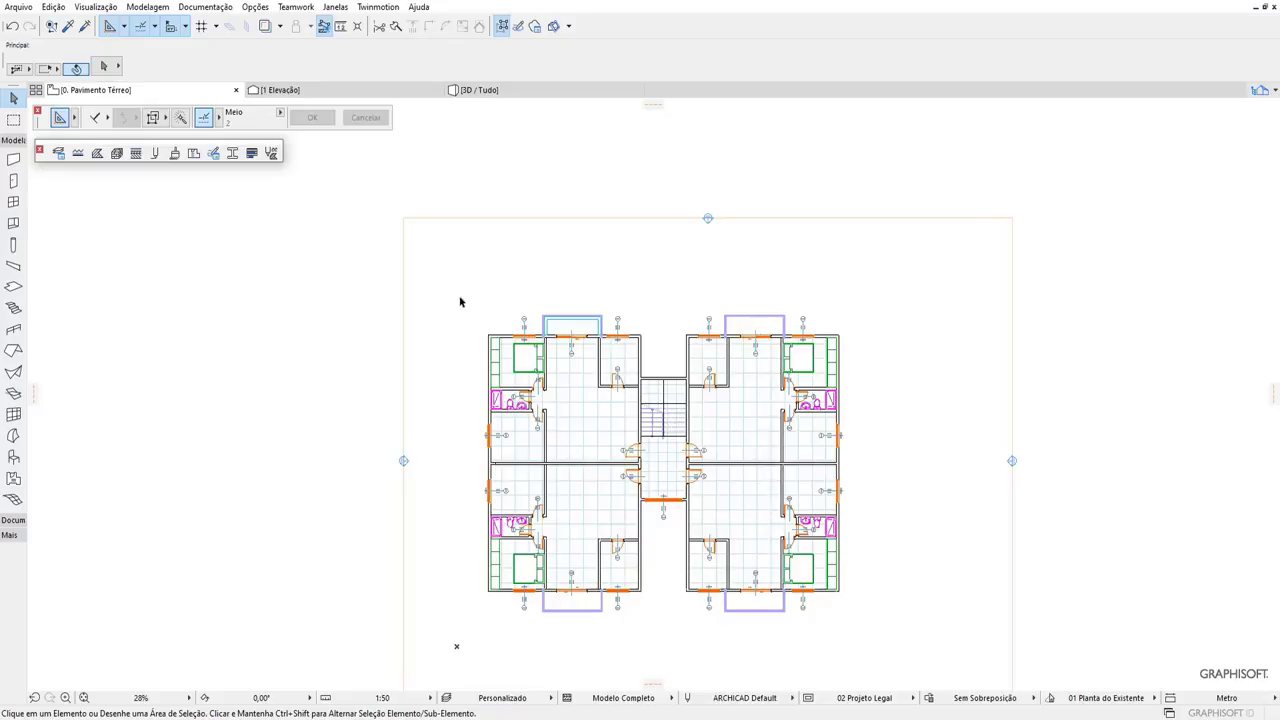
Select the whole ground-floor layout and paste it onto 1. Primeiro Pavimento.
drag(466, 288, 884, 646)
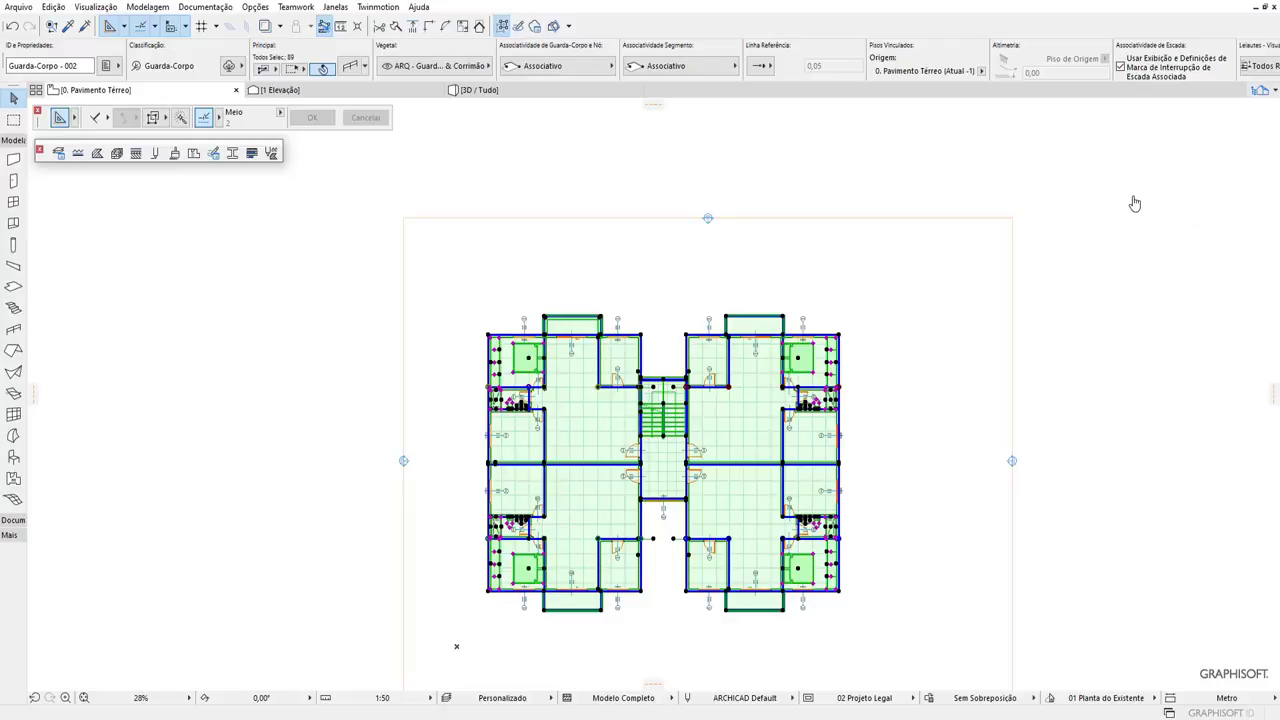
key(ctrl+Up)
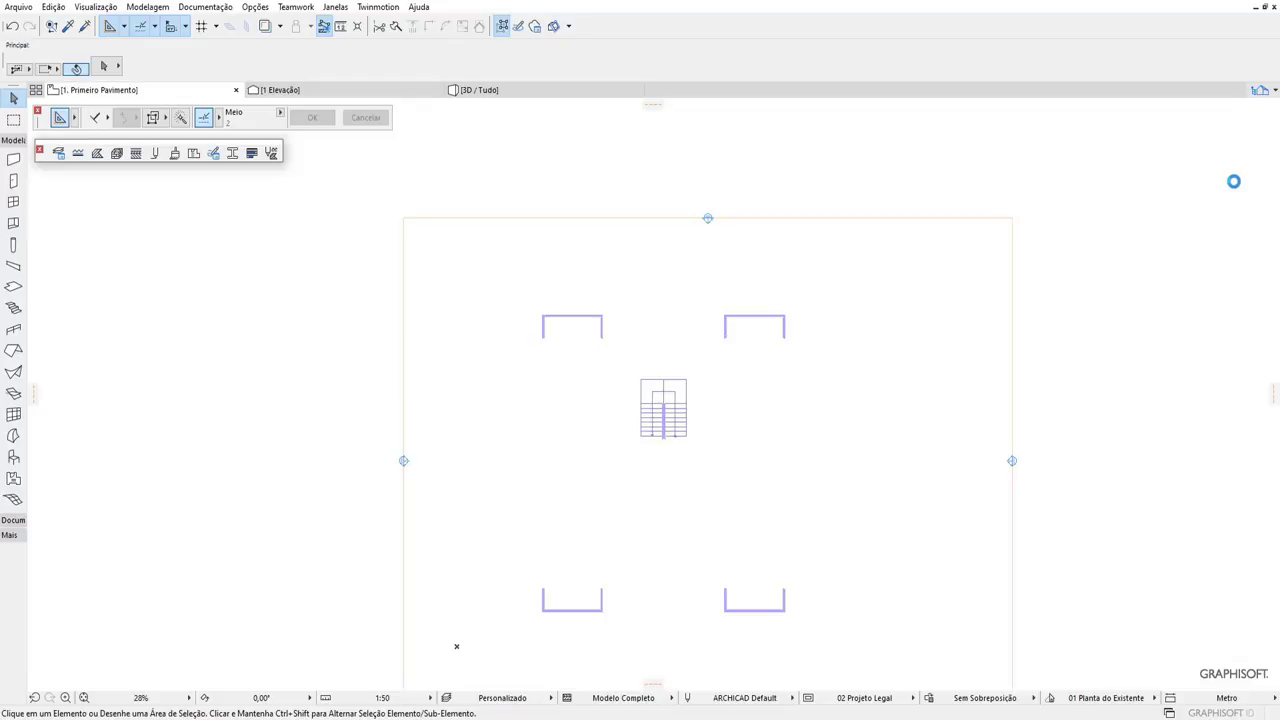
right_click(1096, 314)
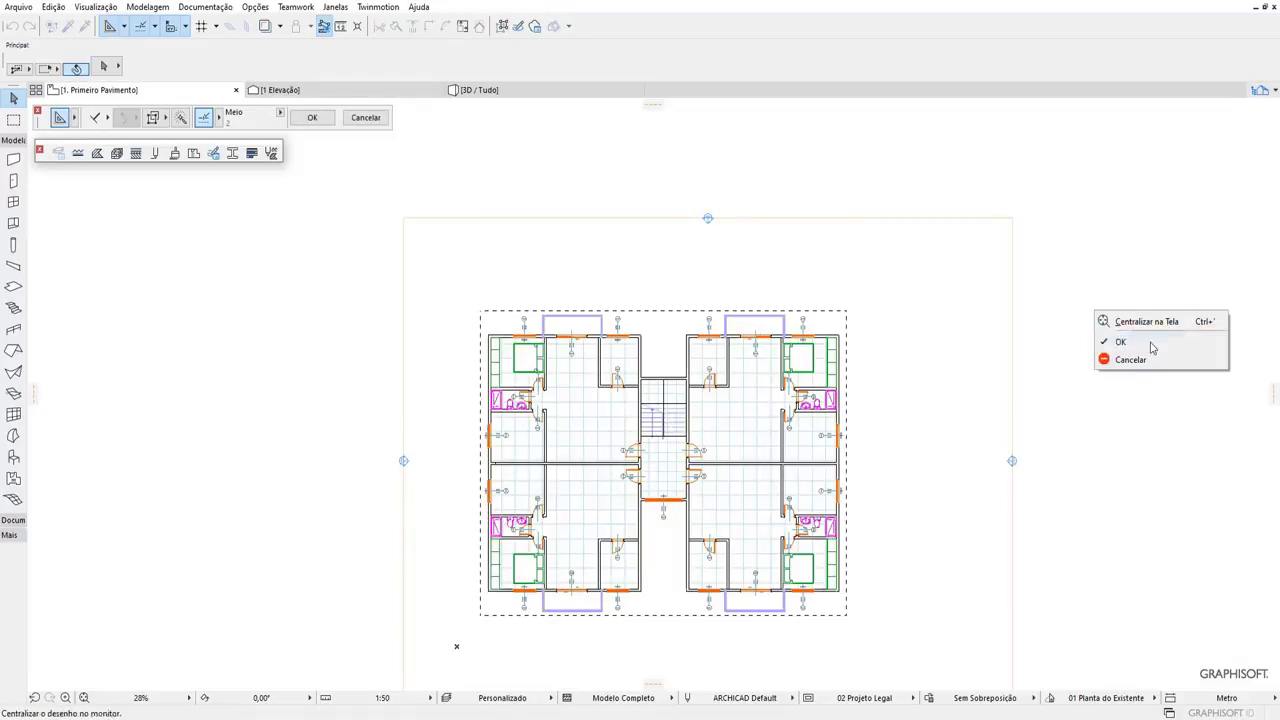
click(1125, 342)
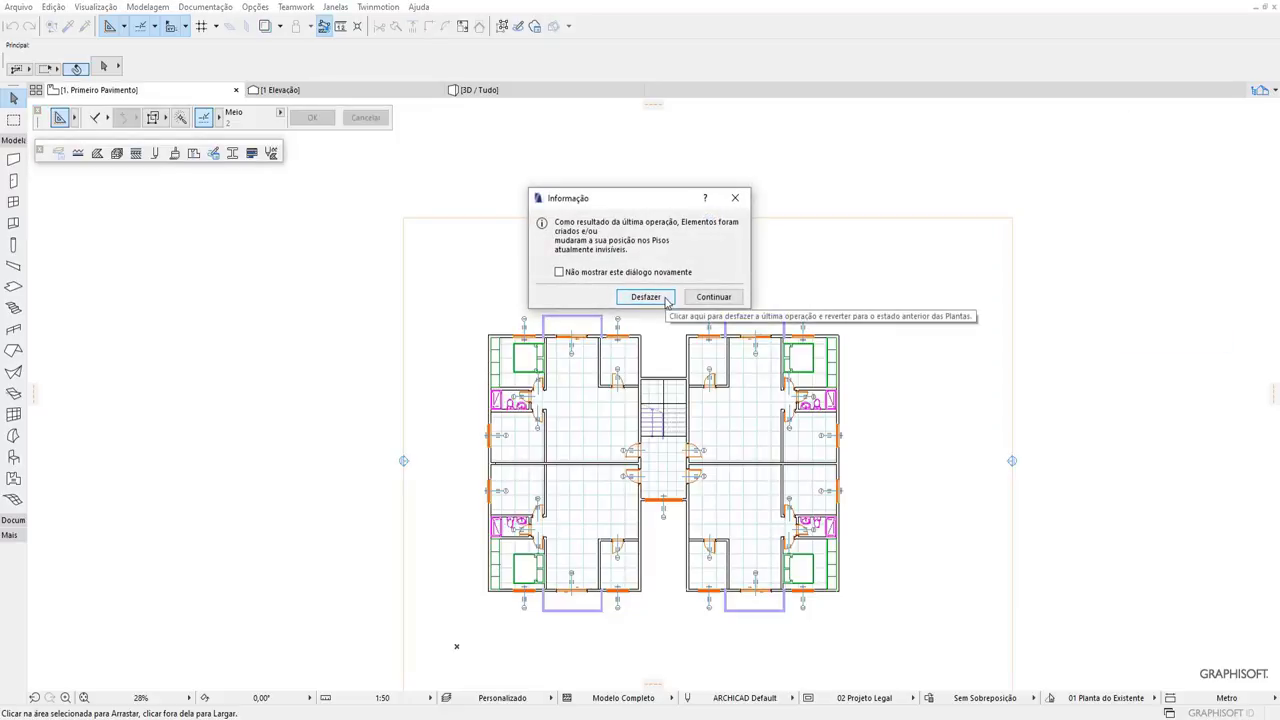
click(718, 297)
mouse_move(1274, 393)
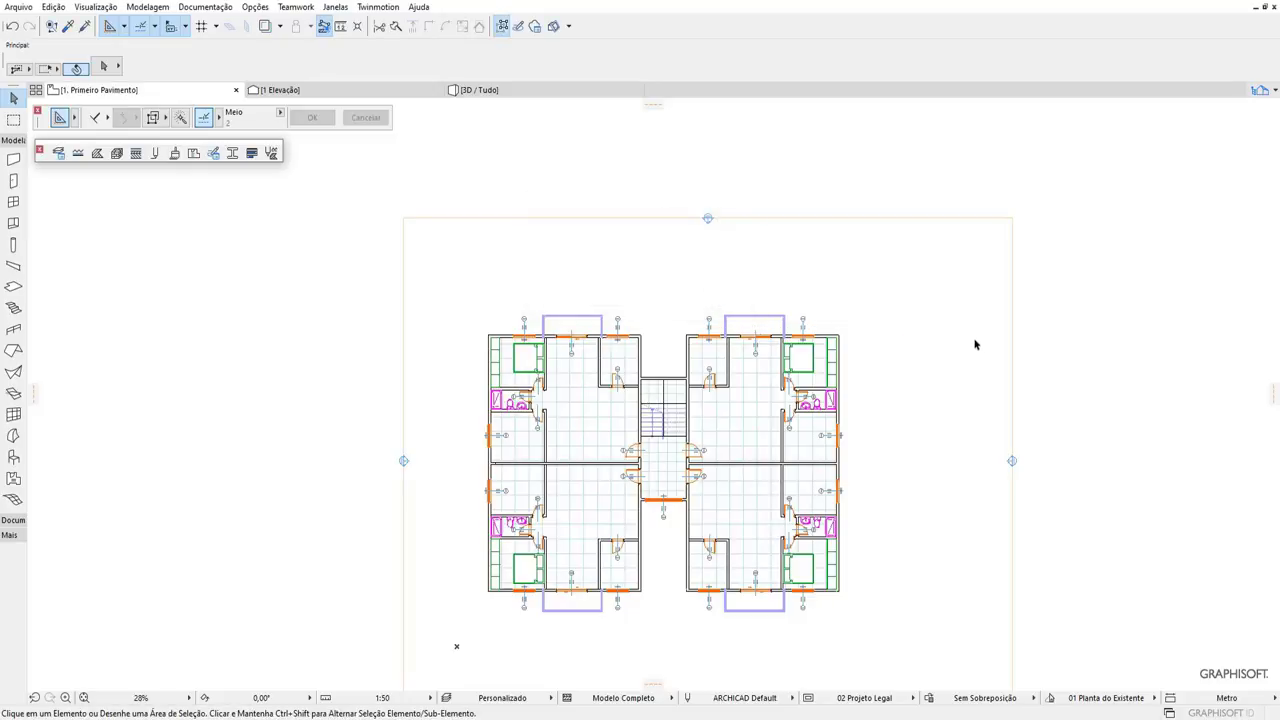
Paste the layout onto 2. Segundo Pavimento and view the building in 3D.
click(1204, 181)
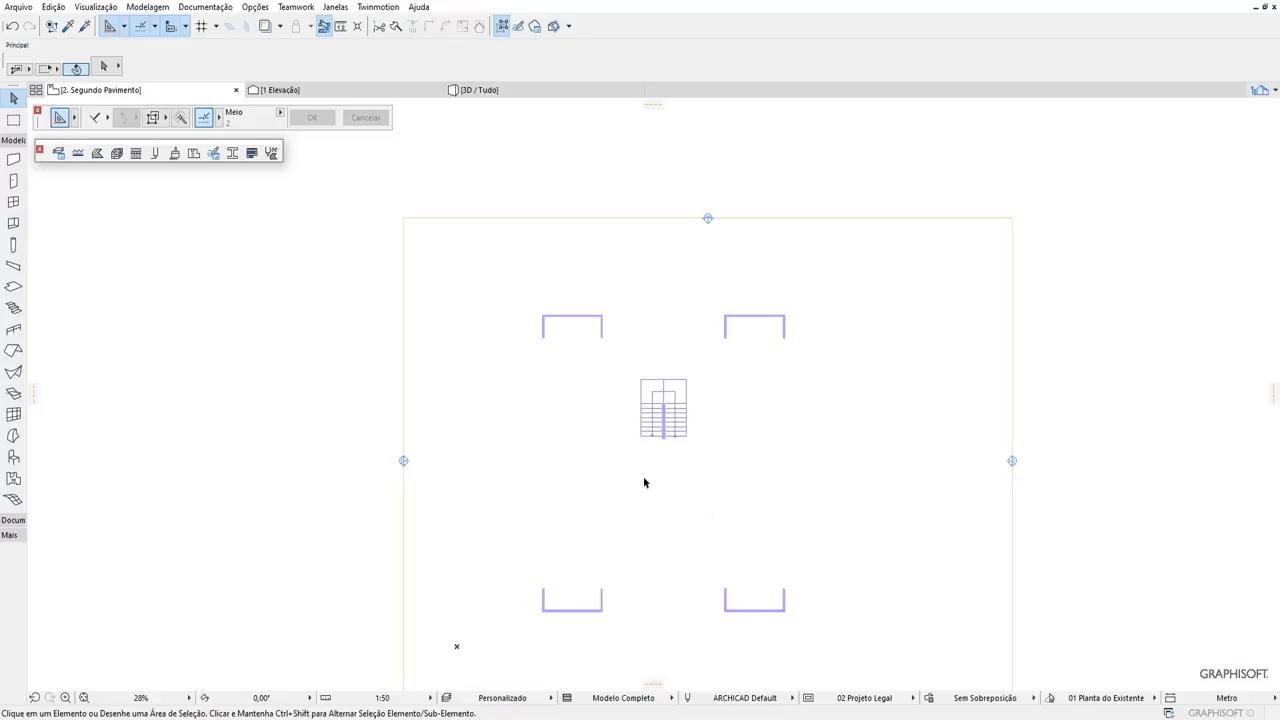
key(ctrl+v)
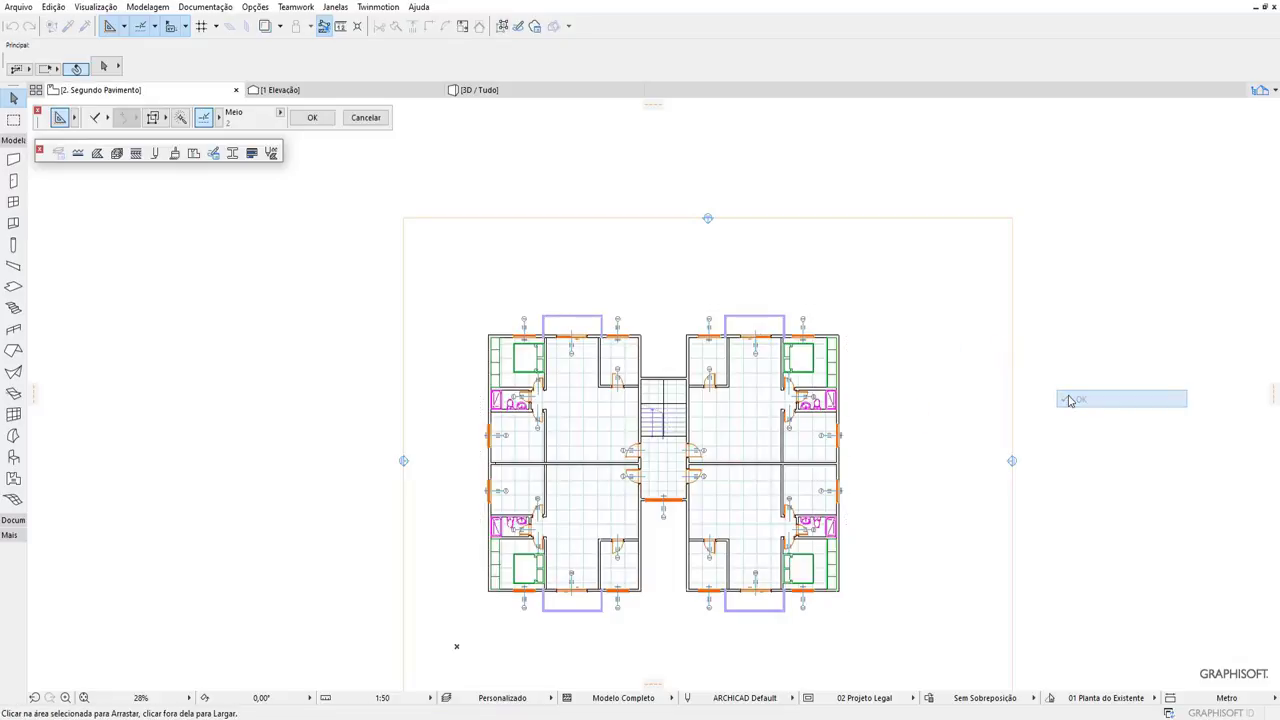
click(478, 90)
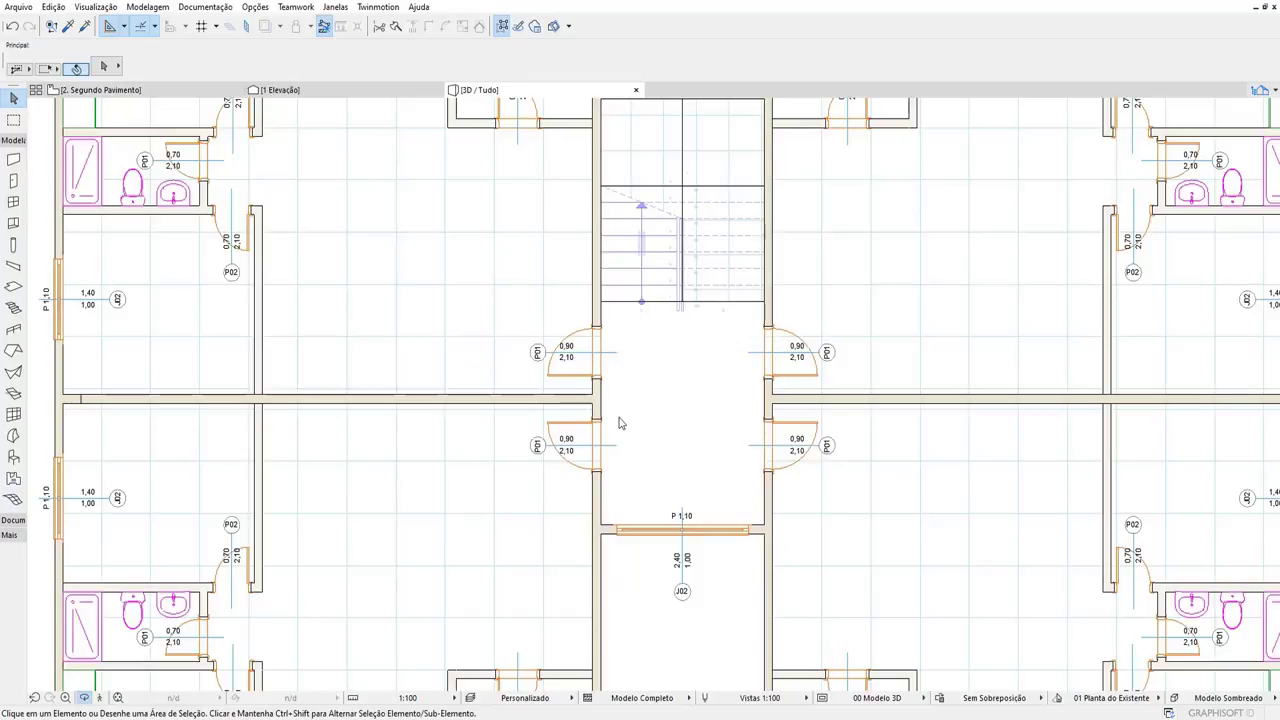
scroll(697, 409, down, 1)
scroll(697, 409, down, 1)
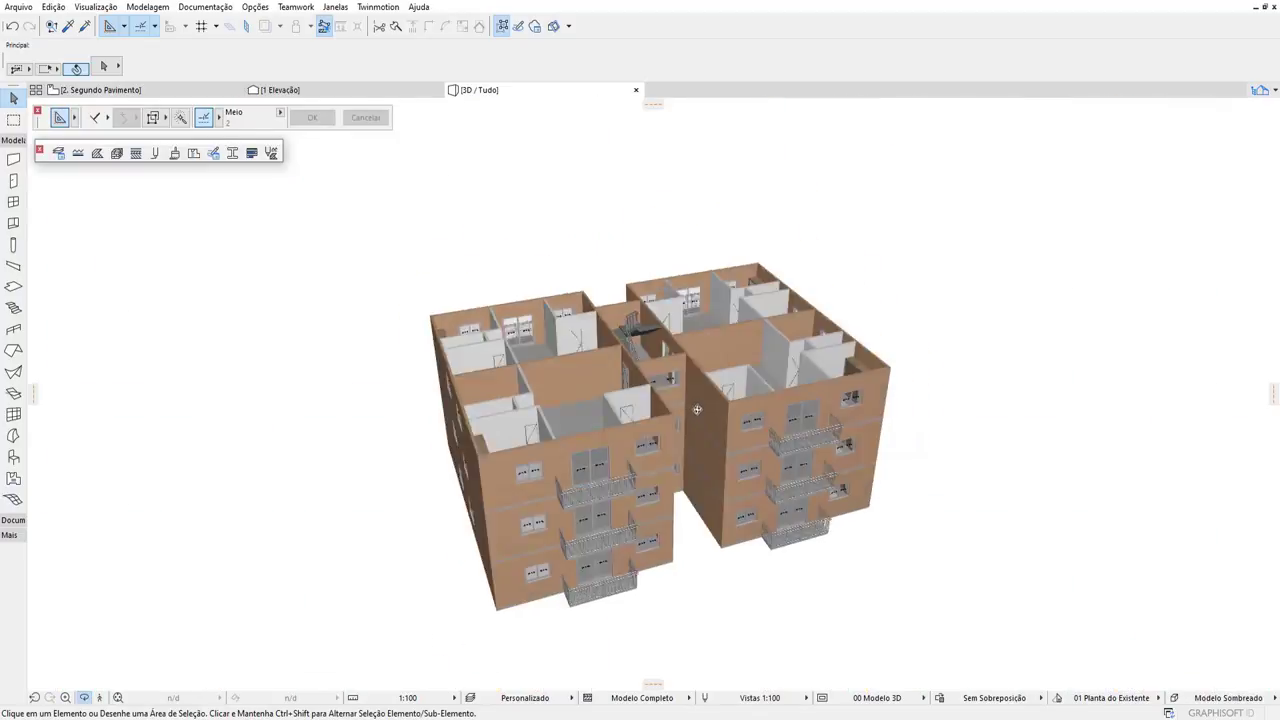
mouse_move(697, 409)
shift+middle_down()
mouse_move(740, 206)
mouse_move(561, 616)
mouse_move(828, 306)
shift+middle_up()
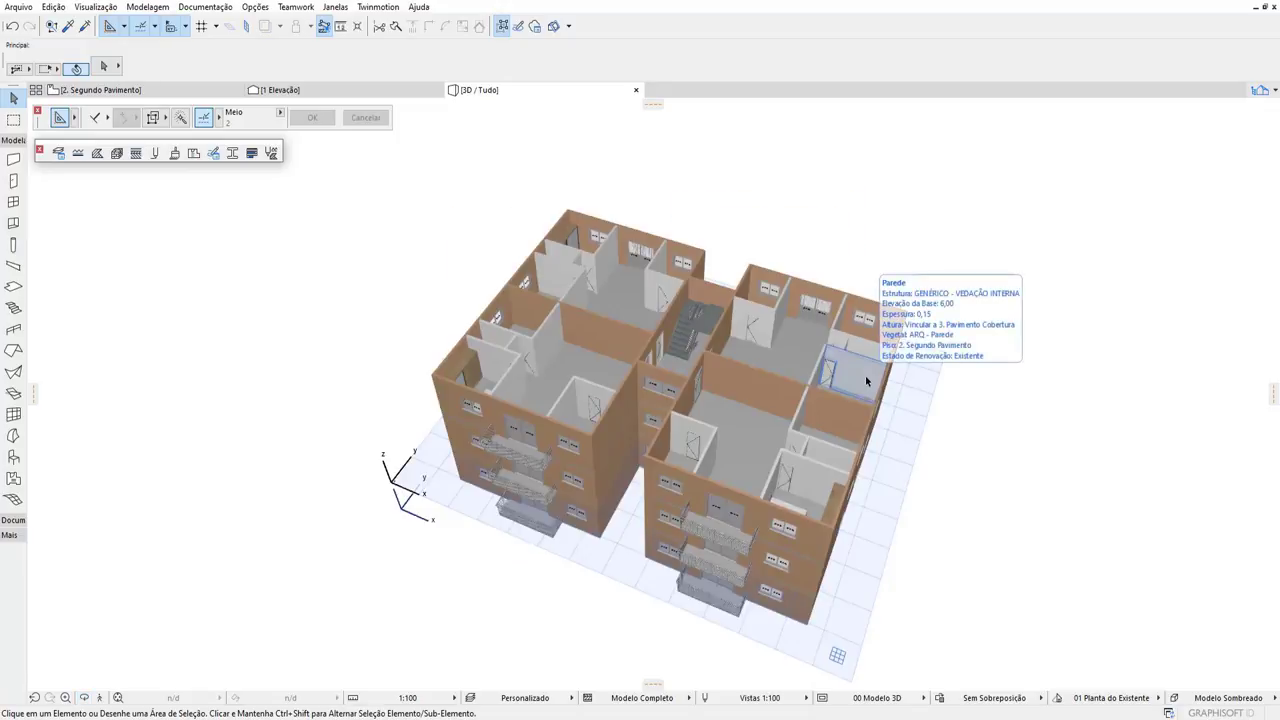
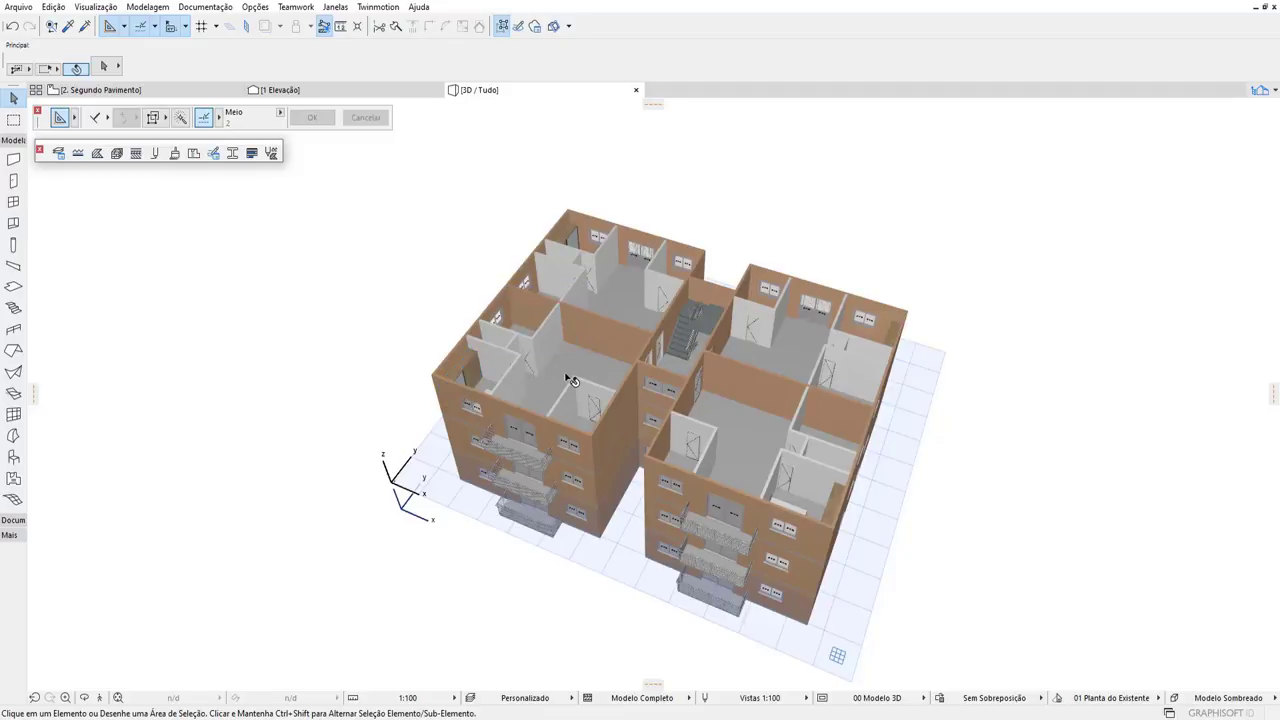
Orbit the 3D model to a front view, then bring up the 0. Pavimento Térreo floor plan.
shift+middle_drag(570, 380, 769, 345)
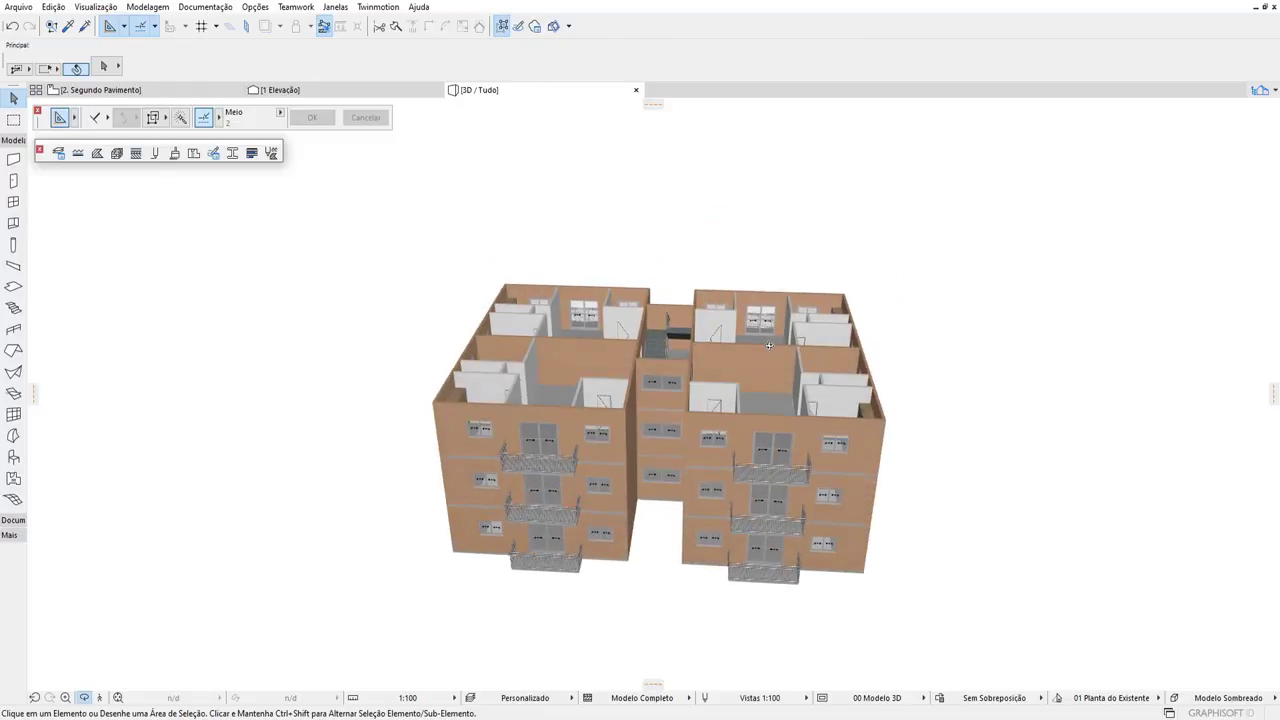
shift+middle_drag(790, 503, 790, 503)
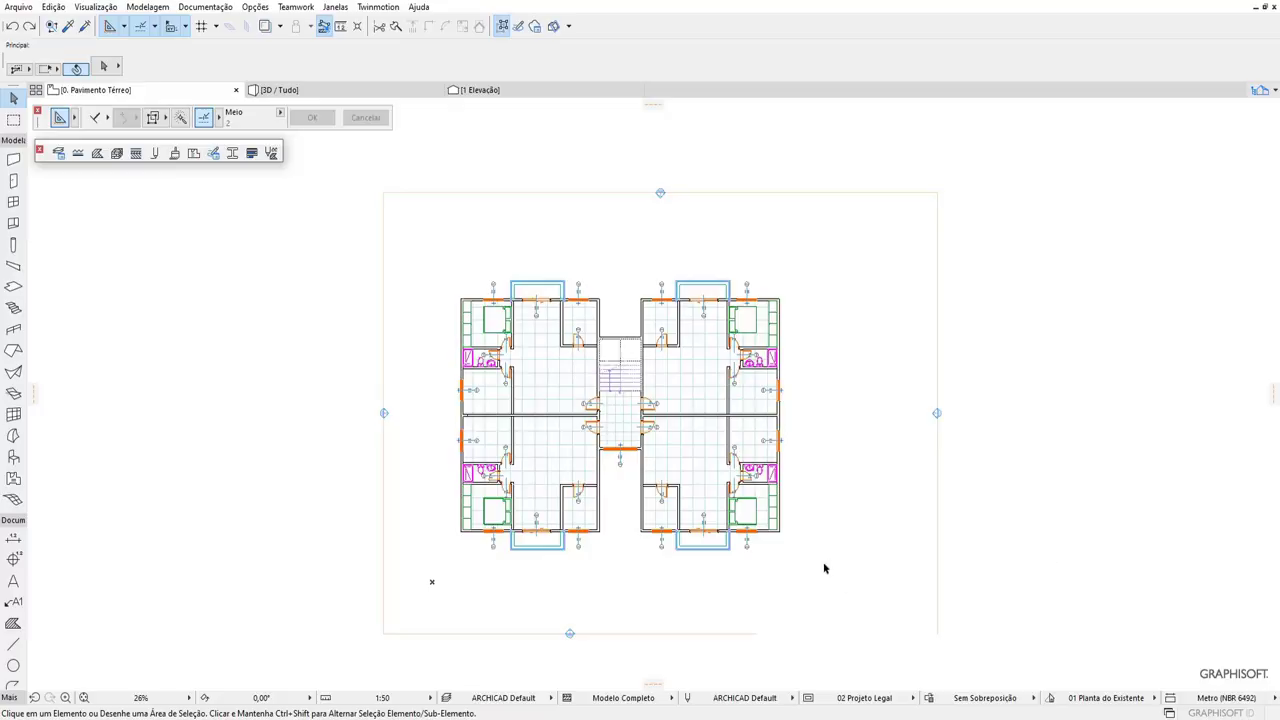
Open the 3. Pavimento Cobertura plan and turn on Trace to show the floor below.
scroll(824, 568, up, 1)
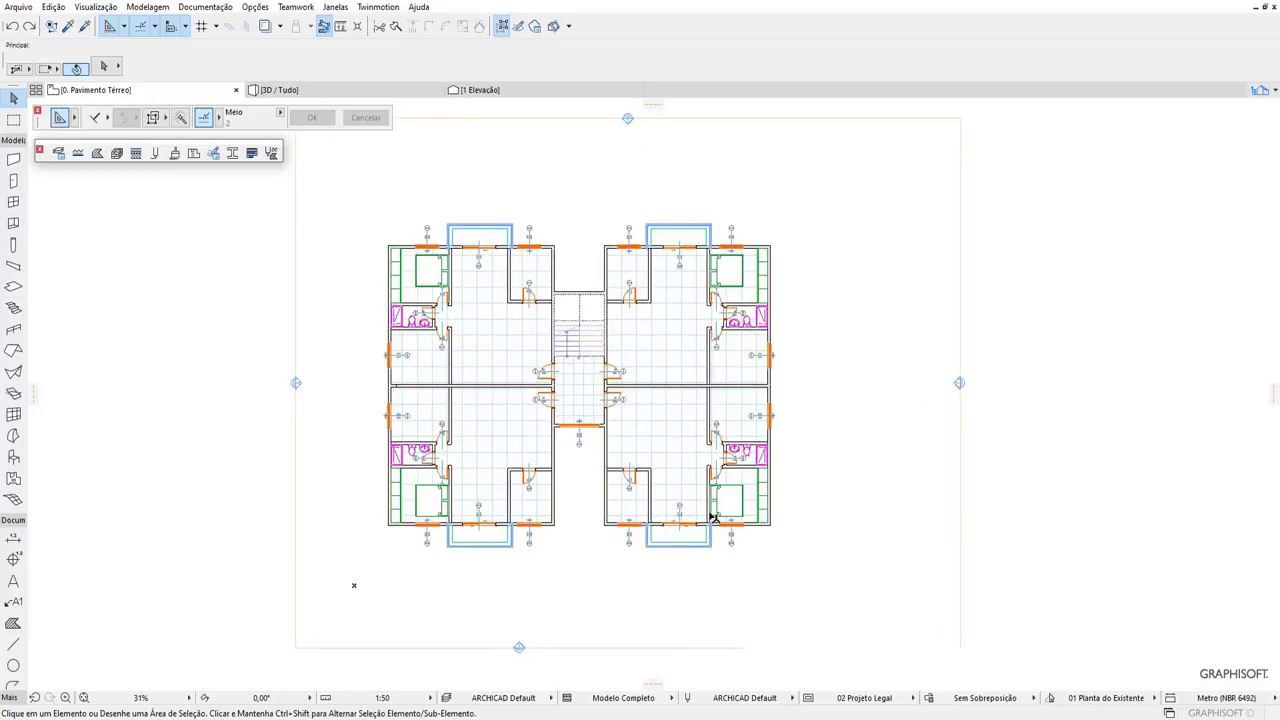
click(1275, 91)
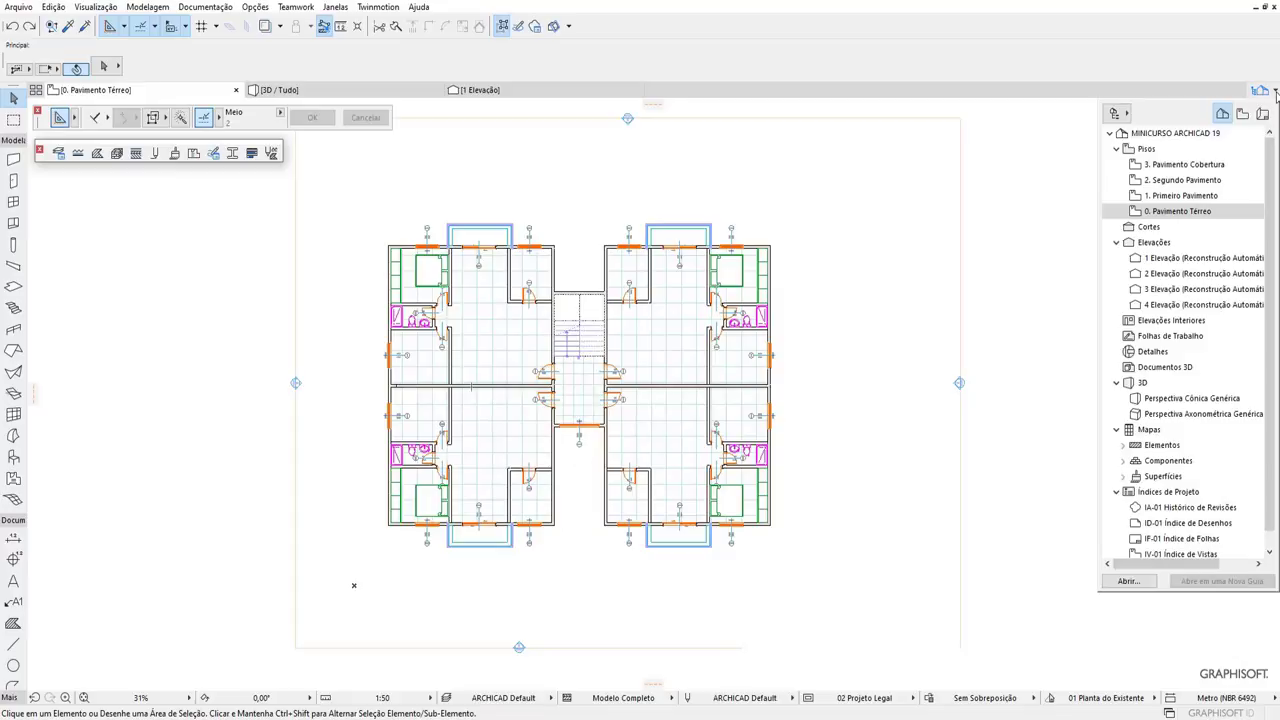
double_click(1184, 166)
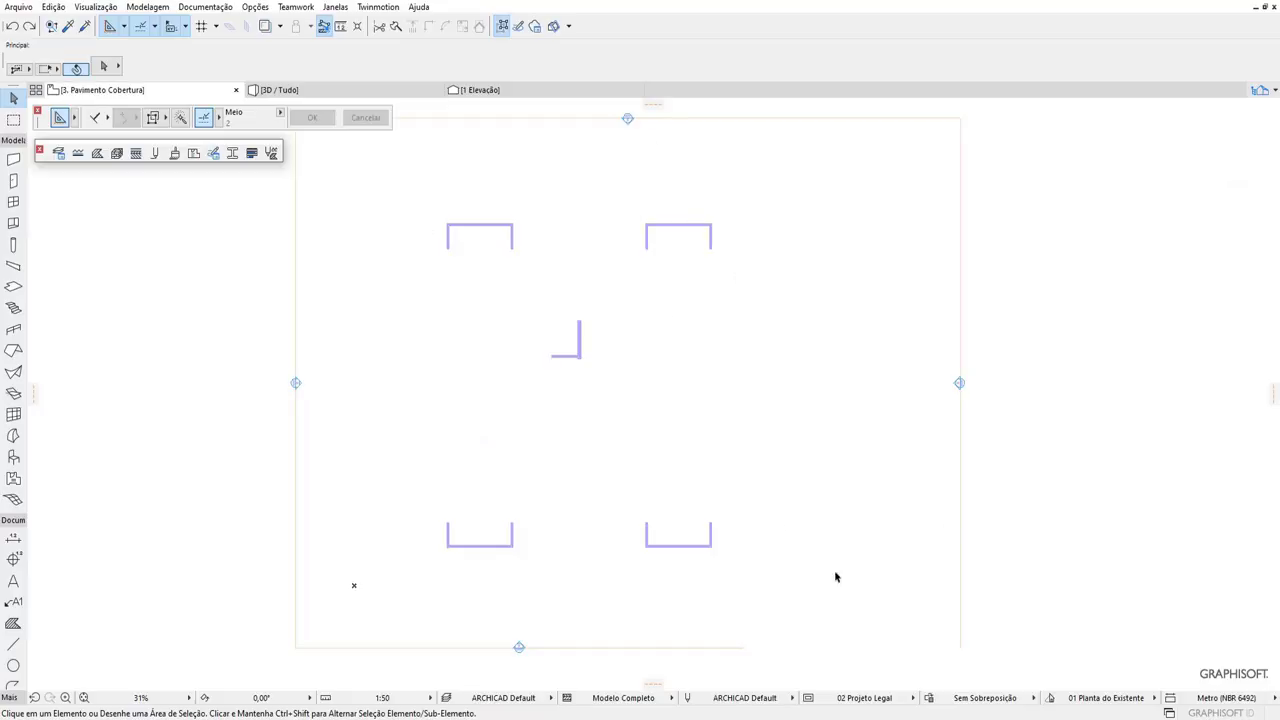
right_click(1055, 204)
mouse_move(1100, 232)
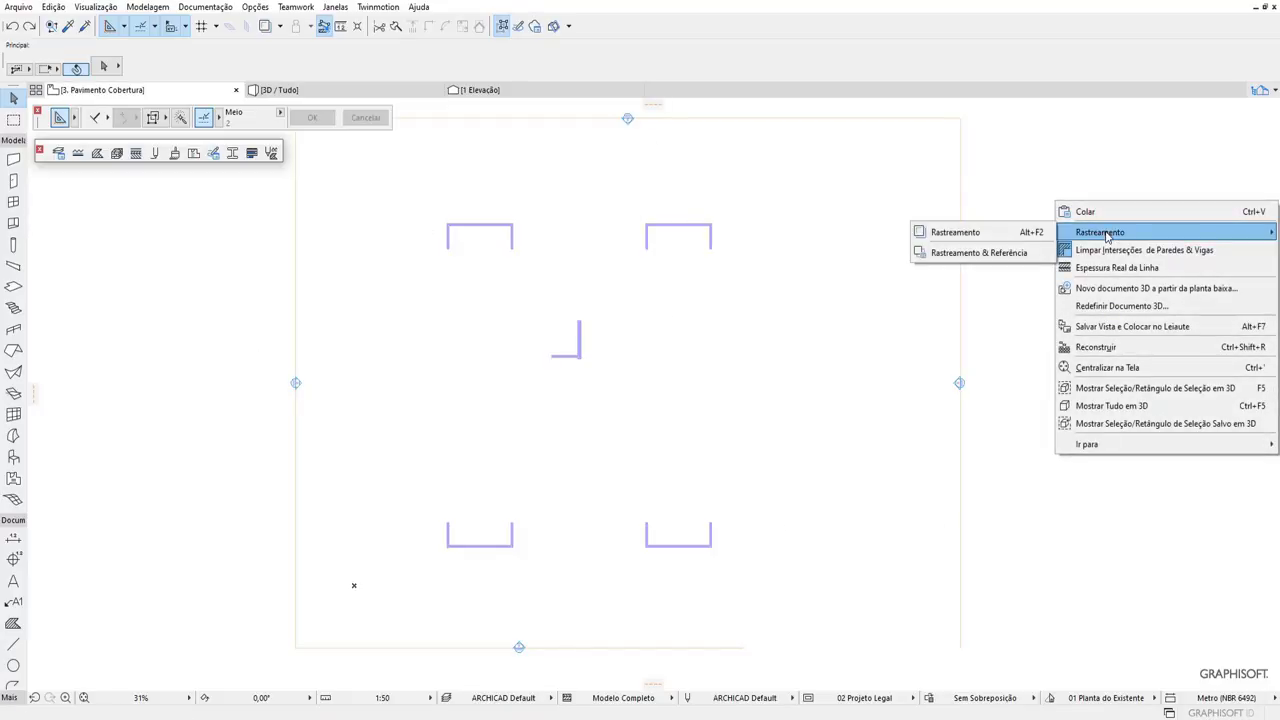
click(1004, 236)
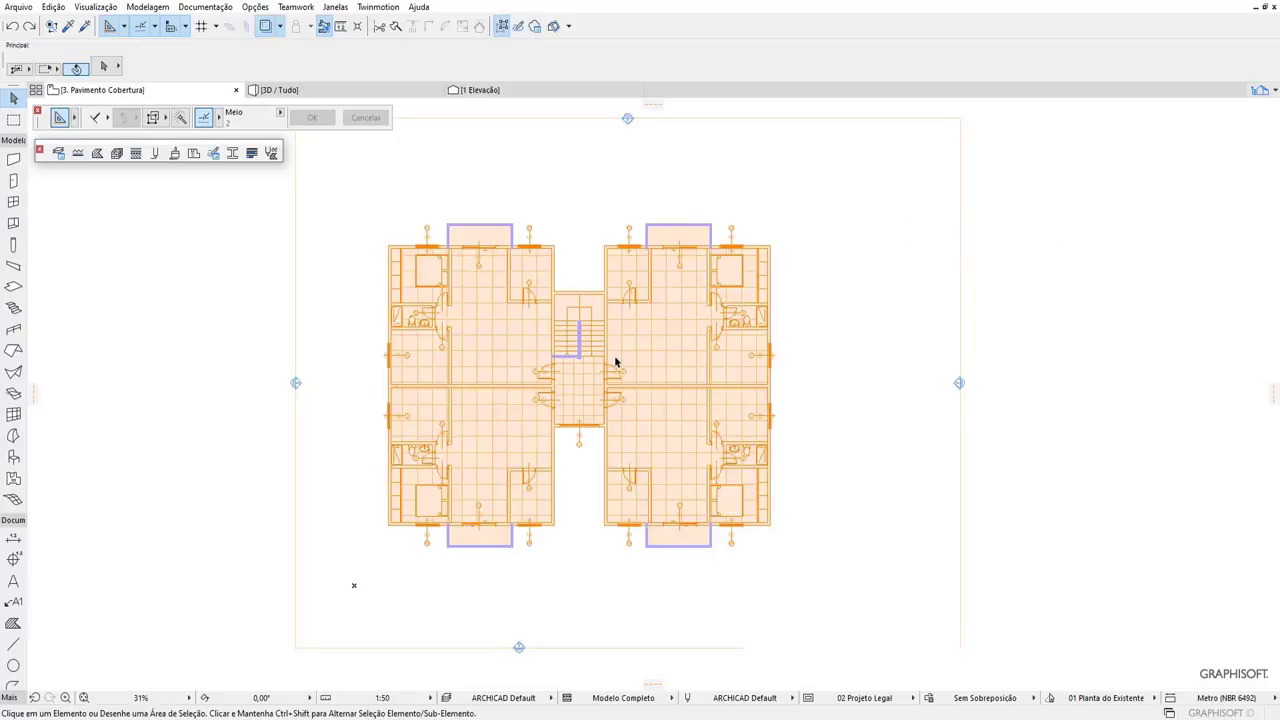
scroll(600, 340, up, 2)
scroll(497, 243, up, 1)
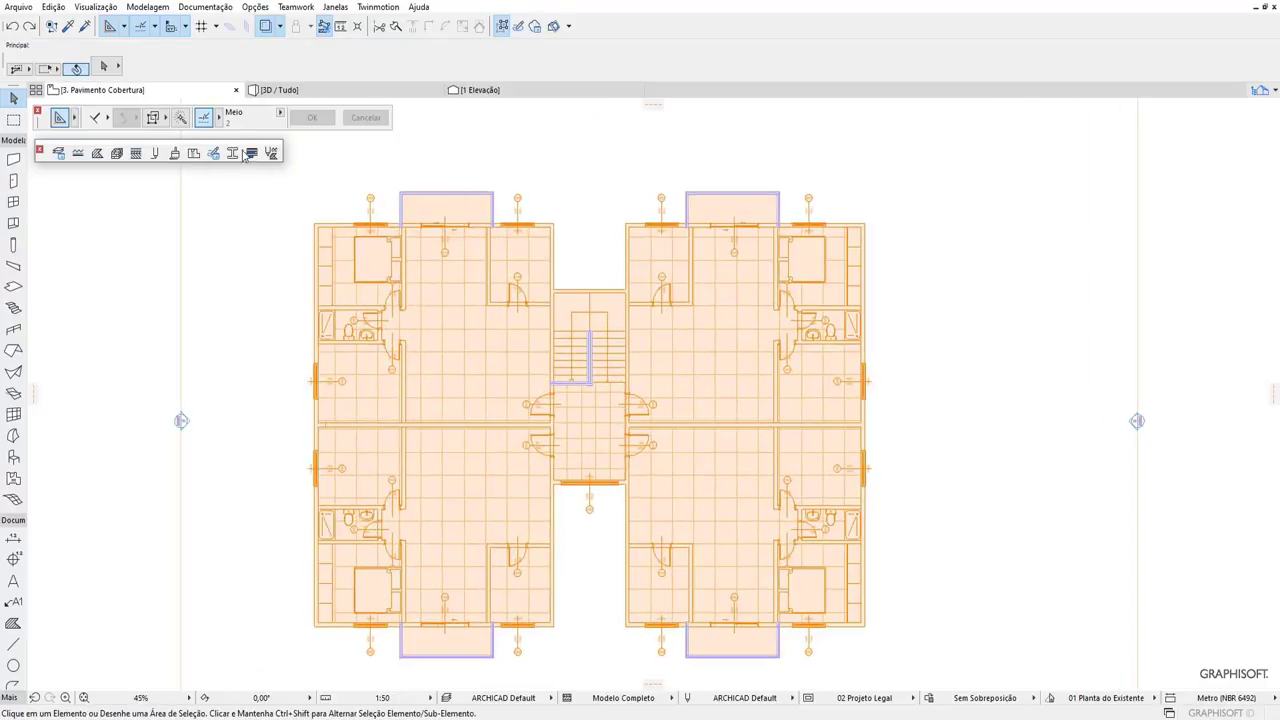
Start a wall at the top-left roof corner with base 0, top 0,60 and GENÉRICO - VEDAÇÃO EXTERNA structure.
click(16, 160)
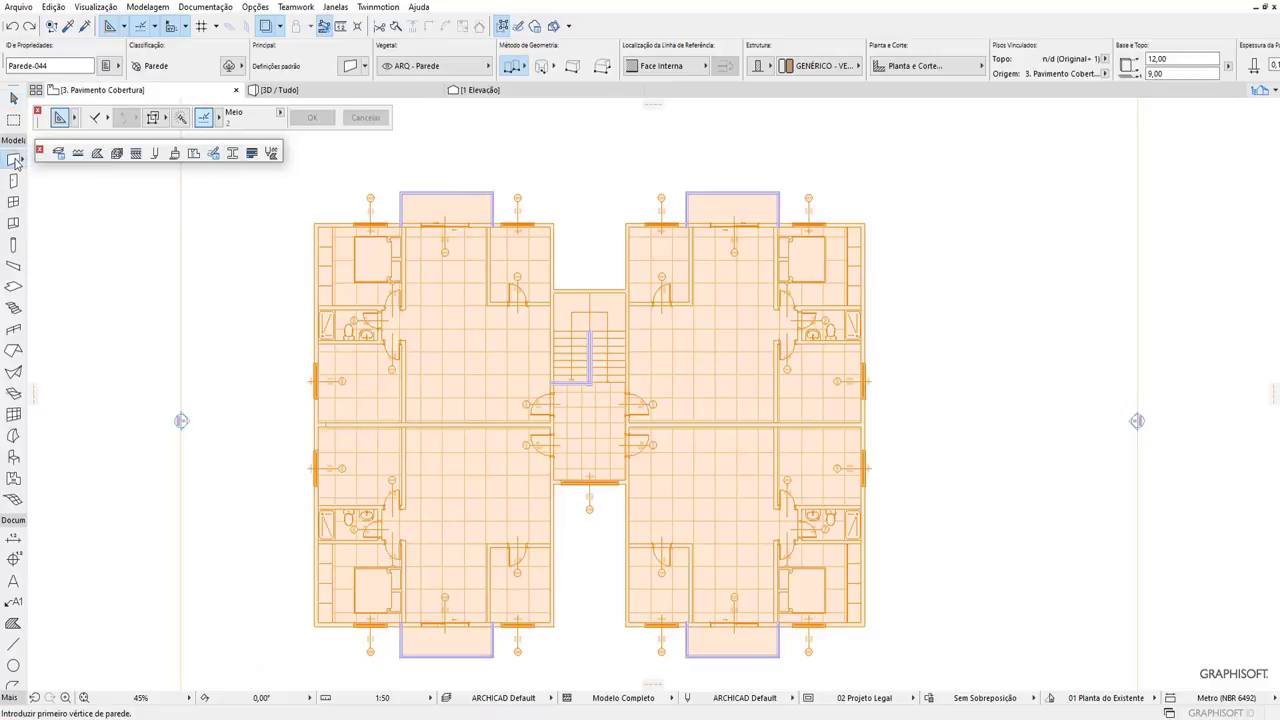
scroll(316, 224, up, 2)
scroll(316, 224, up, 2)
scroll(310, 222, up, 1)
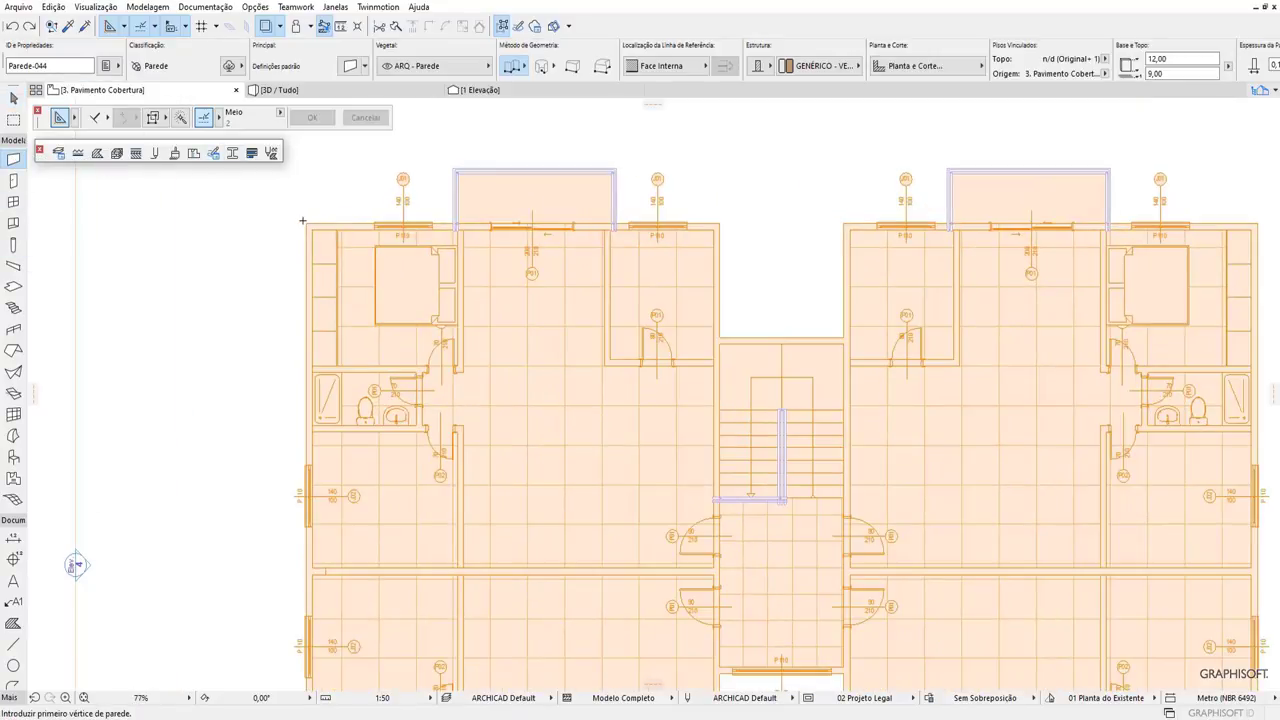
click(307, 222)
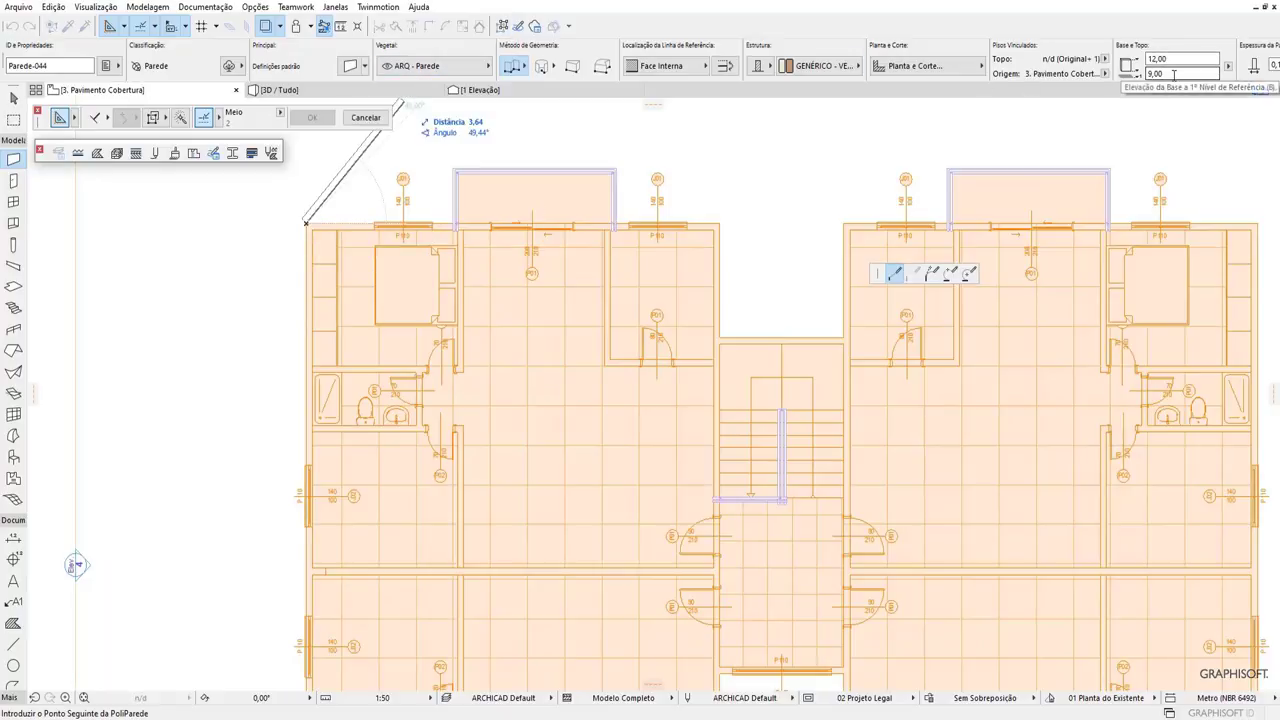
key(Tab)
text(0)
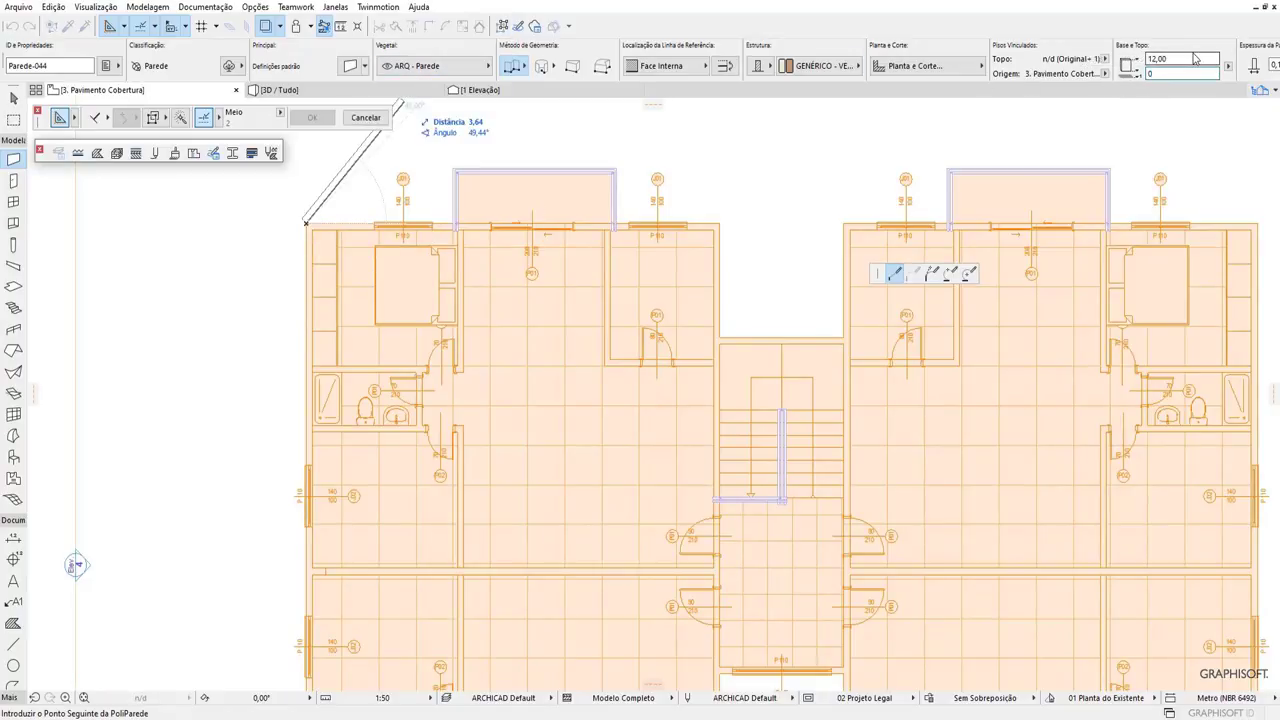
key(Tab)
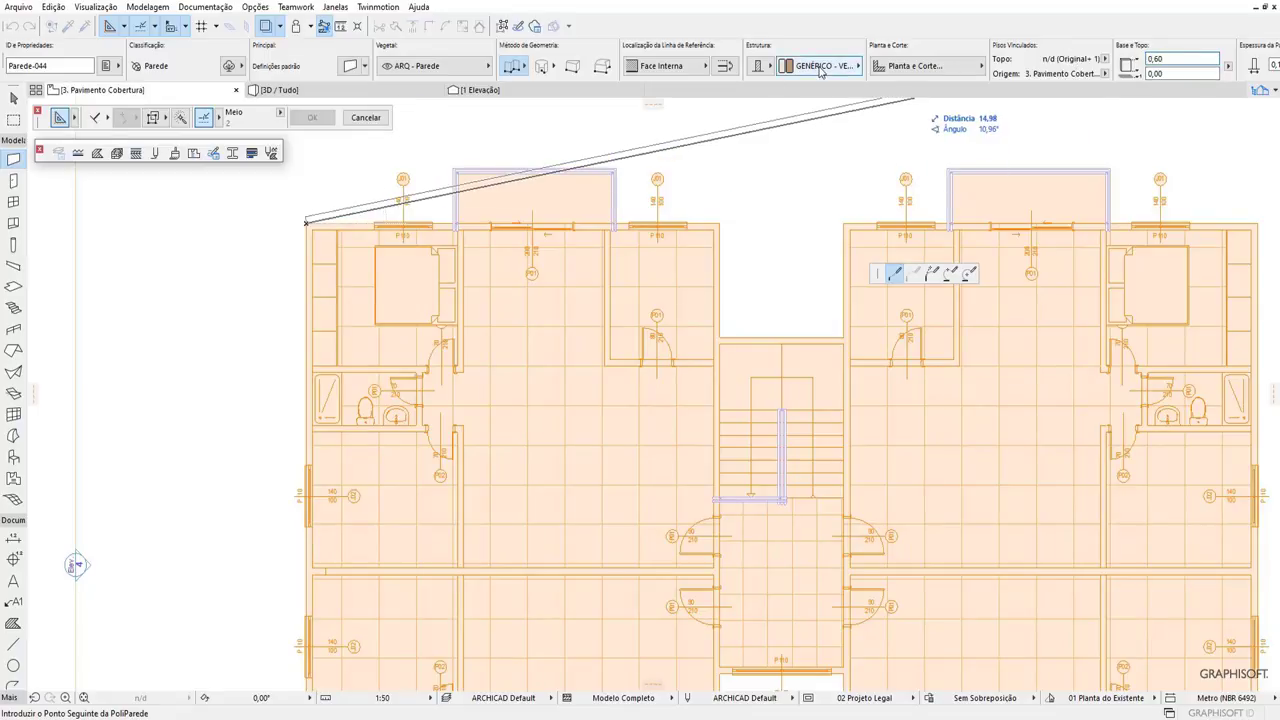
click(820, 66)
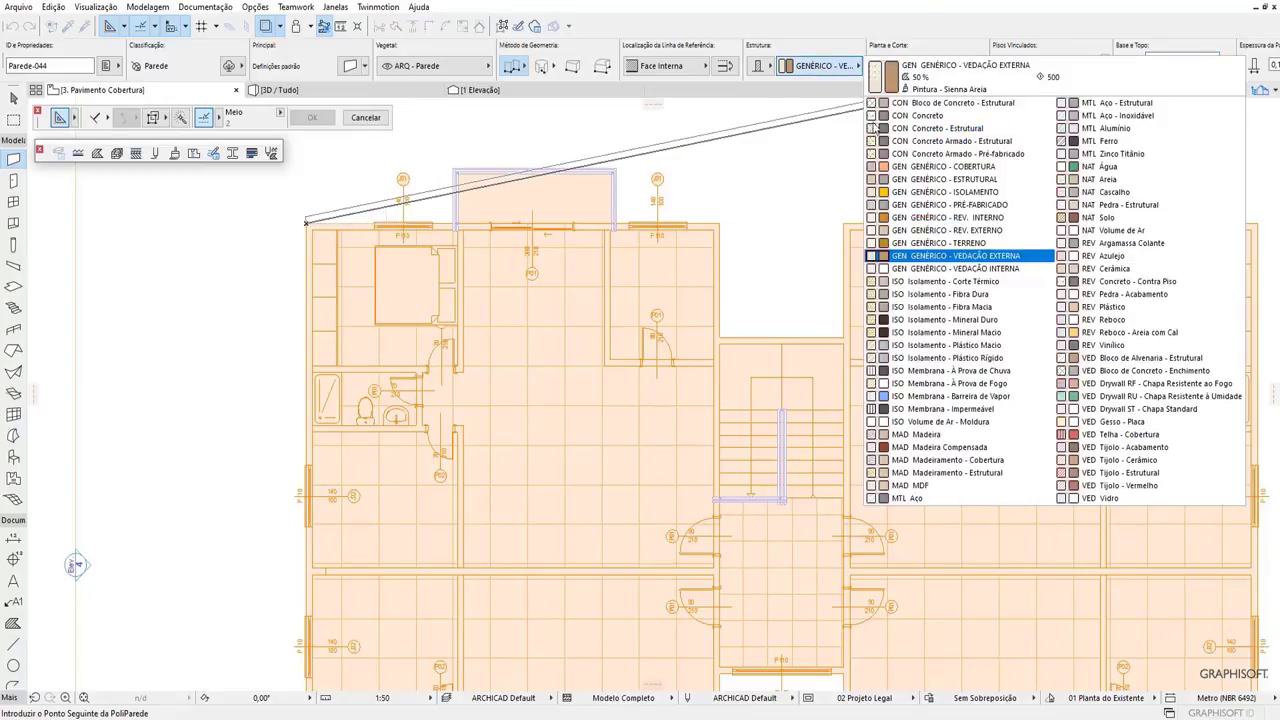
click(948, 259)
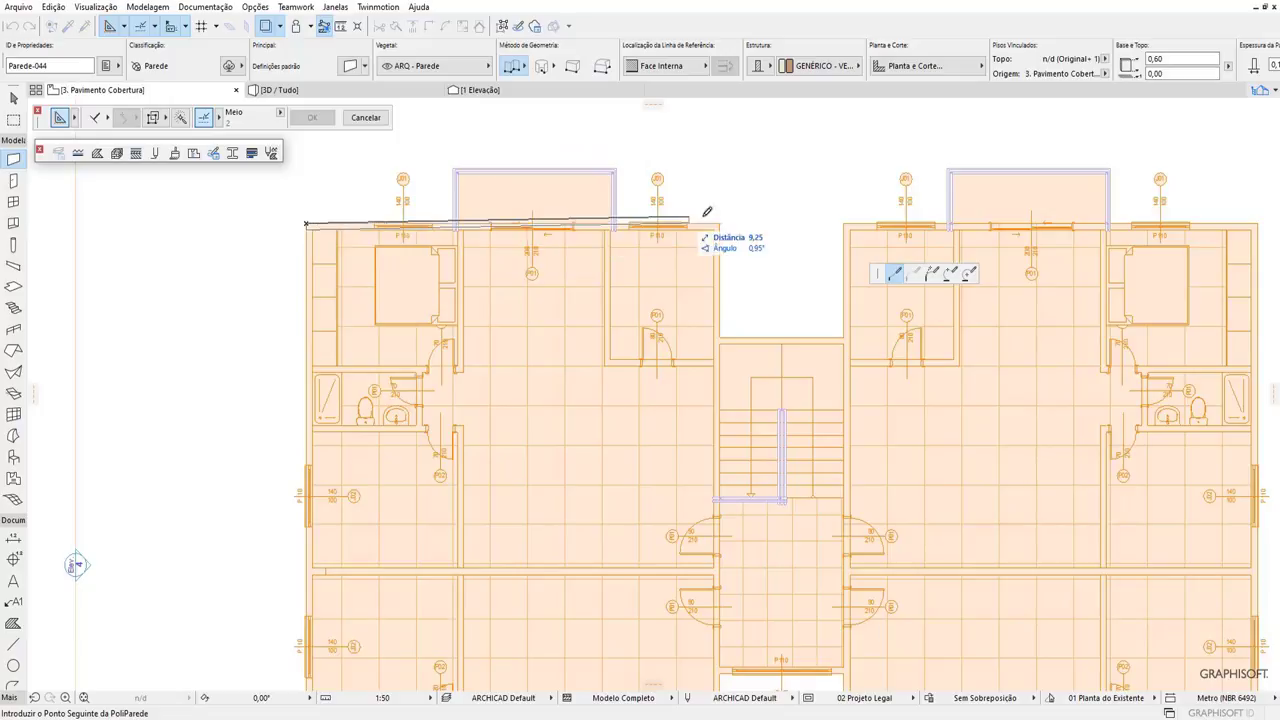
Run the low wall along the top edge around the upper stair recess and down the right side.
click(719, 224)
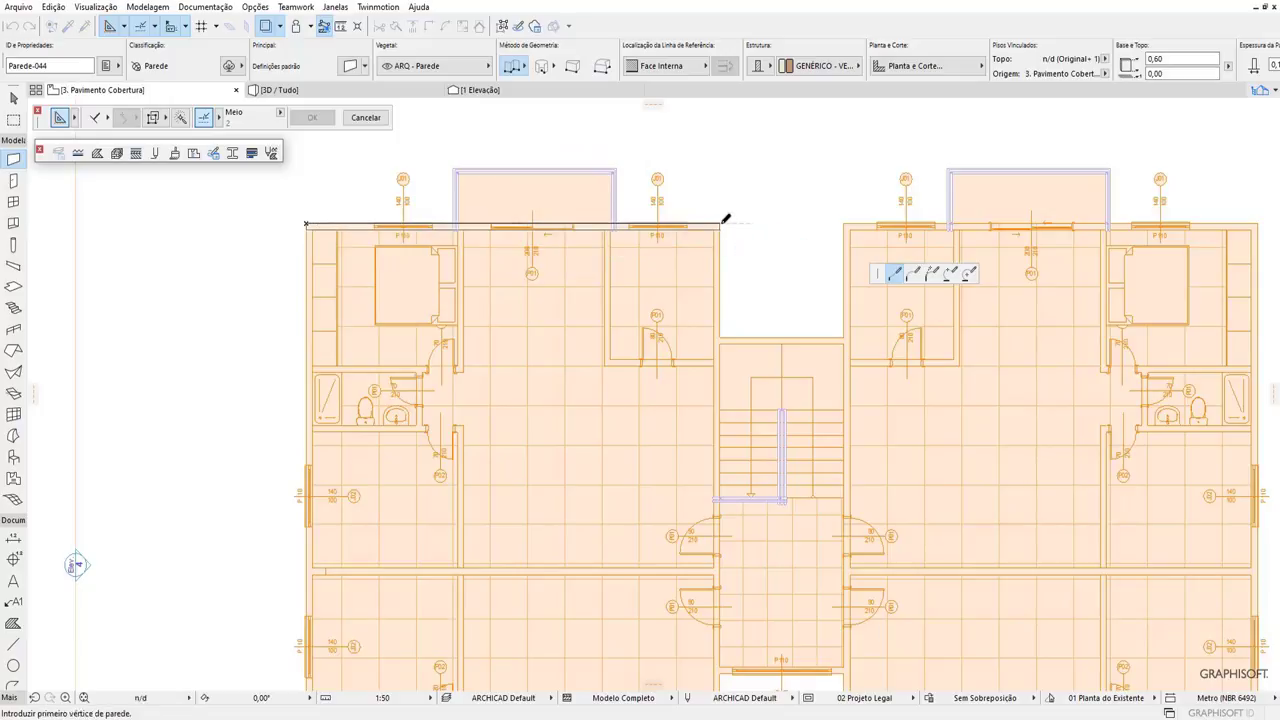
click(719, 338)
click(843, 338)
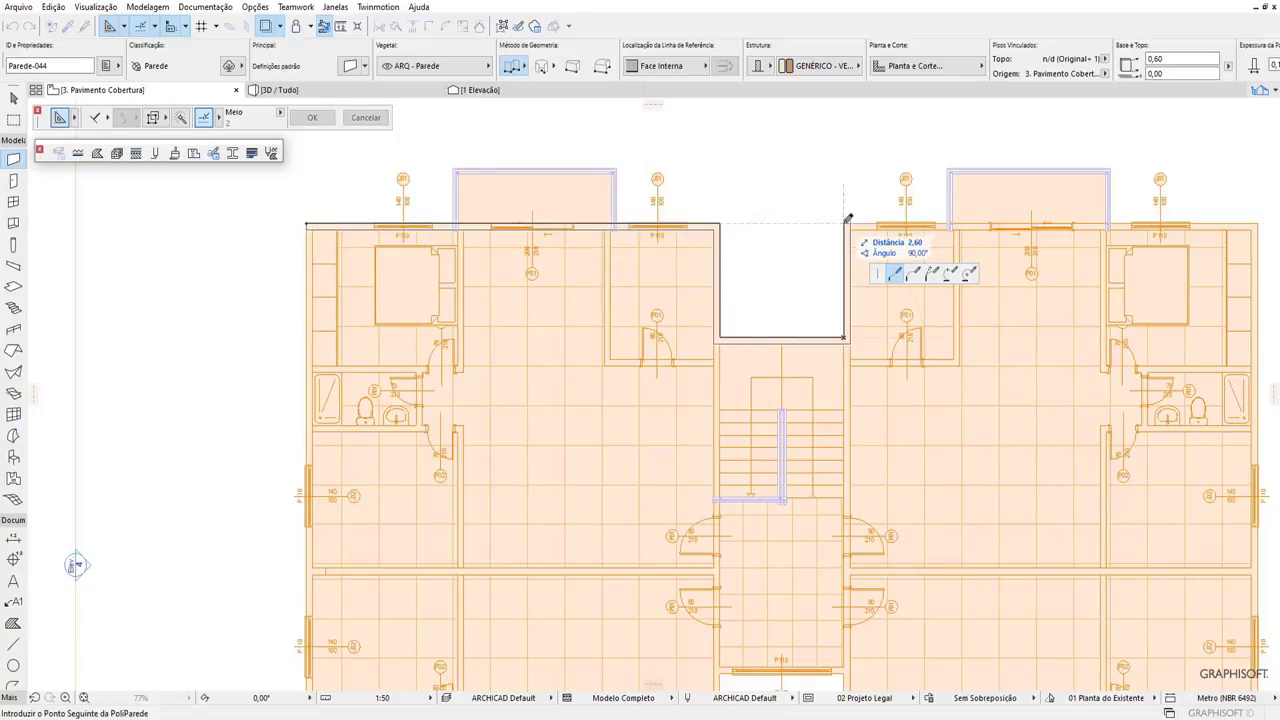
click(844, 224)
scroll(777, 217, down, 1)
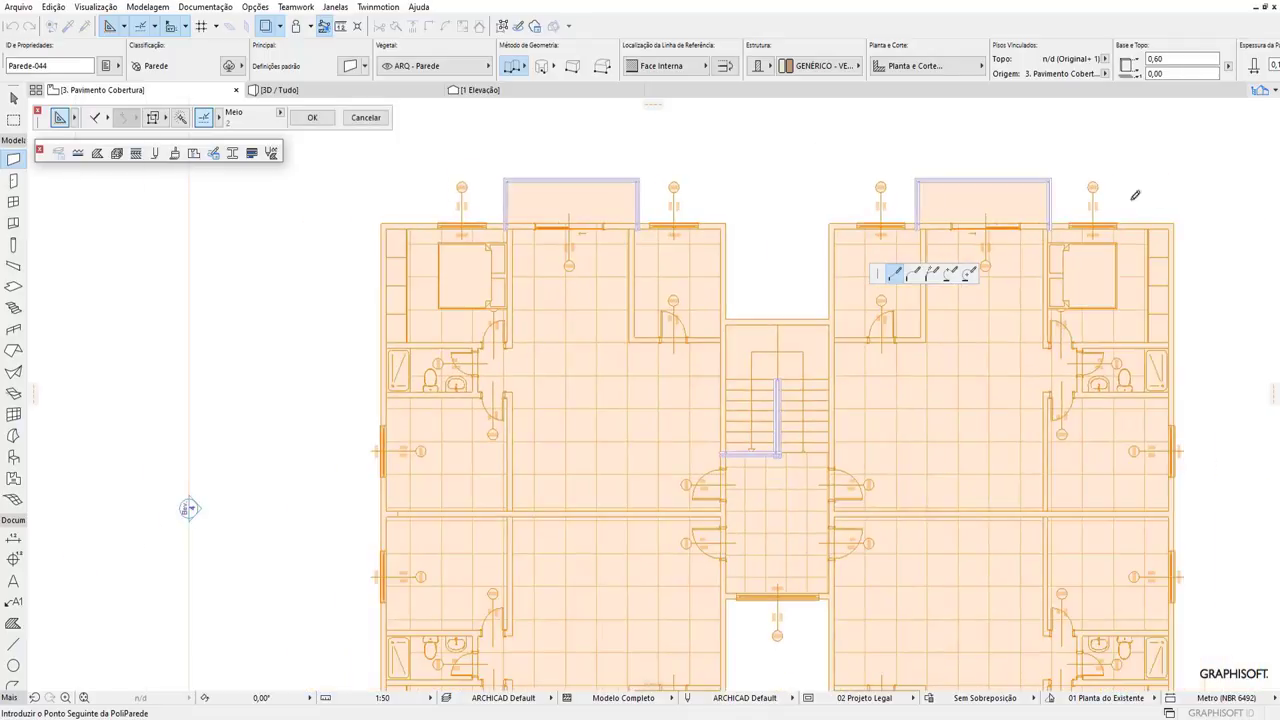
click(1184, 224)
scroll(1118, 400, down, 1)
scroll(1118, 427, down, 1)
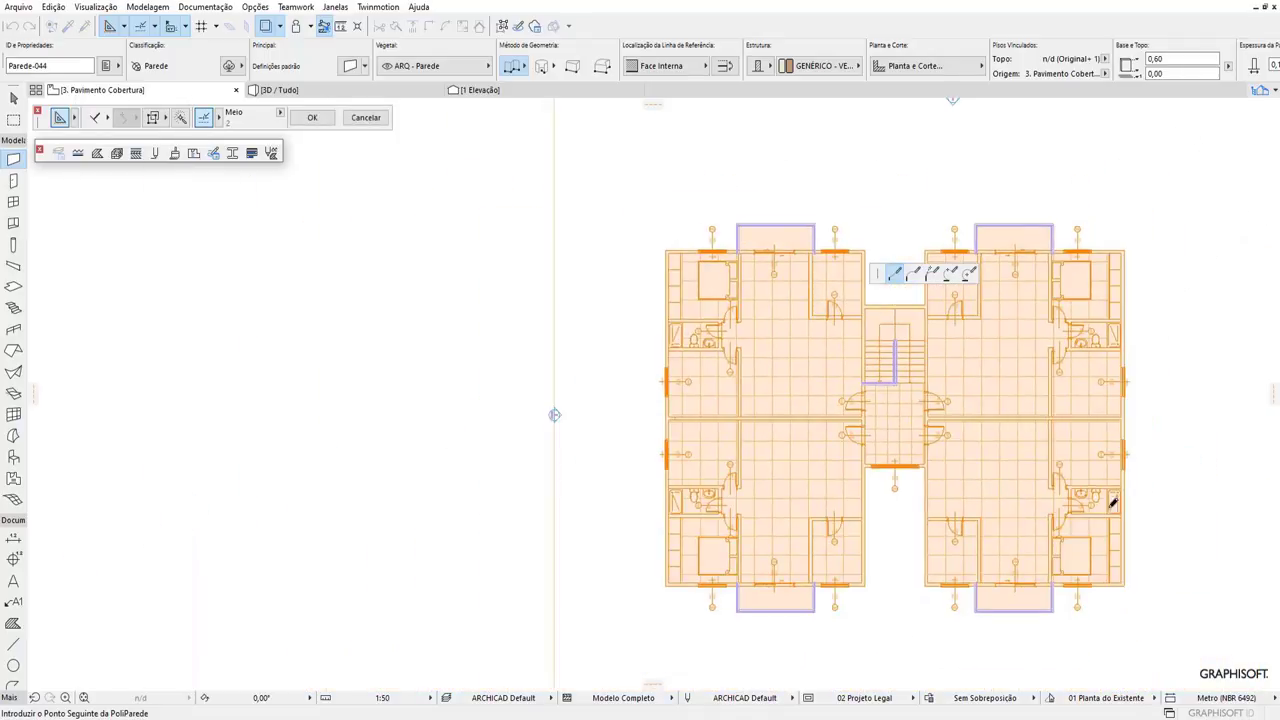
scroll(1123, 570, up, 1)
click(1124, 583)
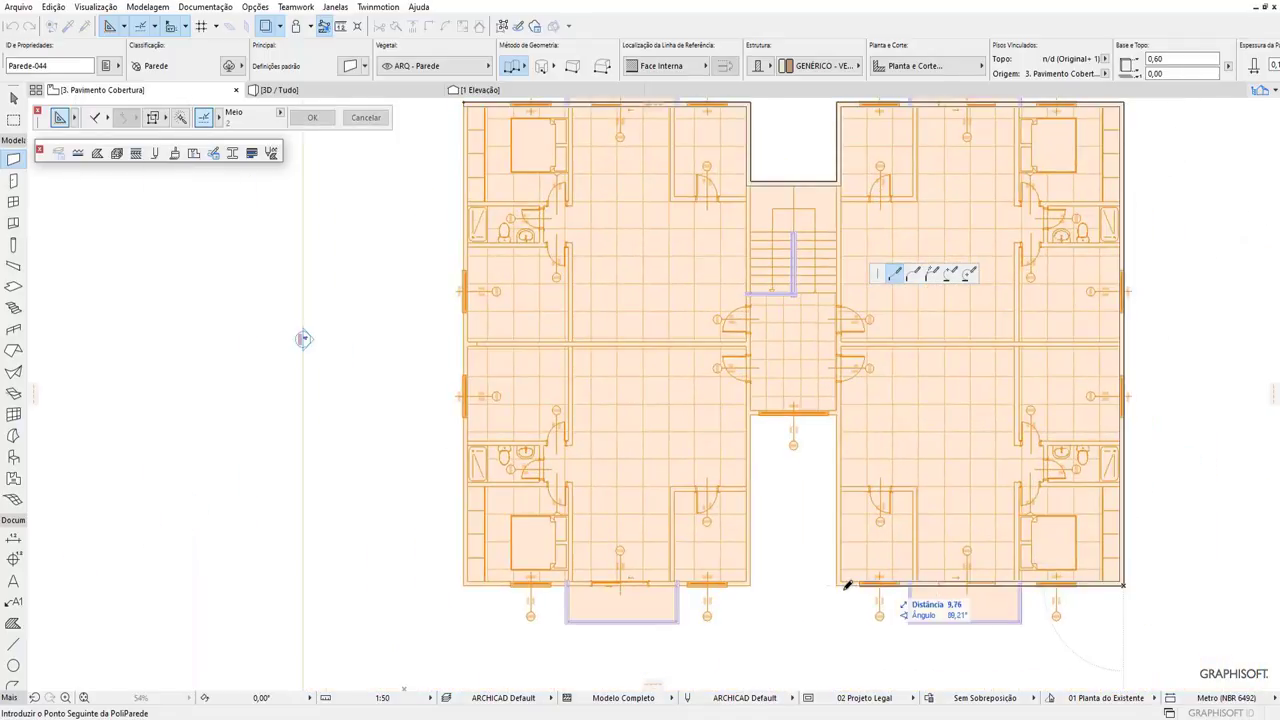
Continue the wall along the bottom edge around the lower recess and close it at the start corner.
click(836, 585)
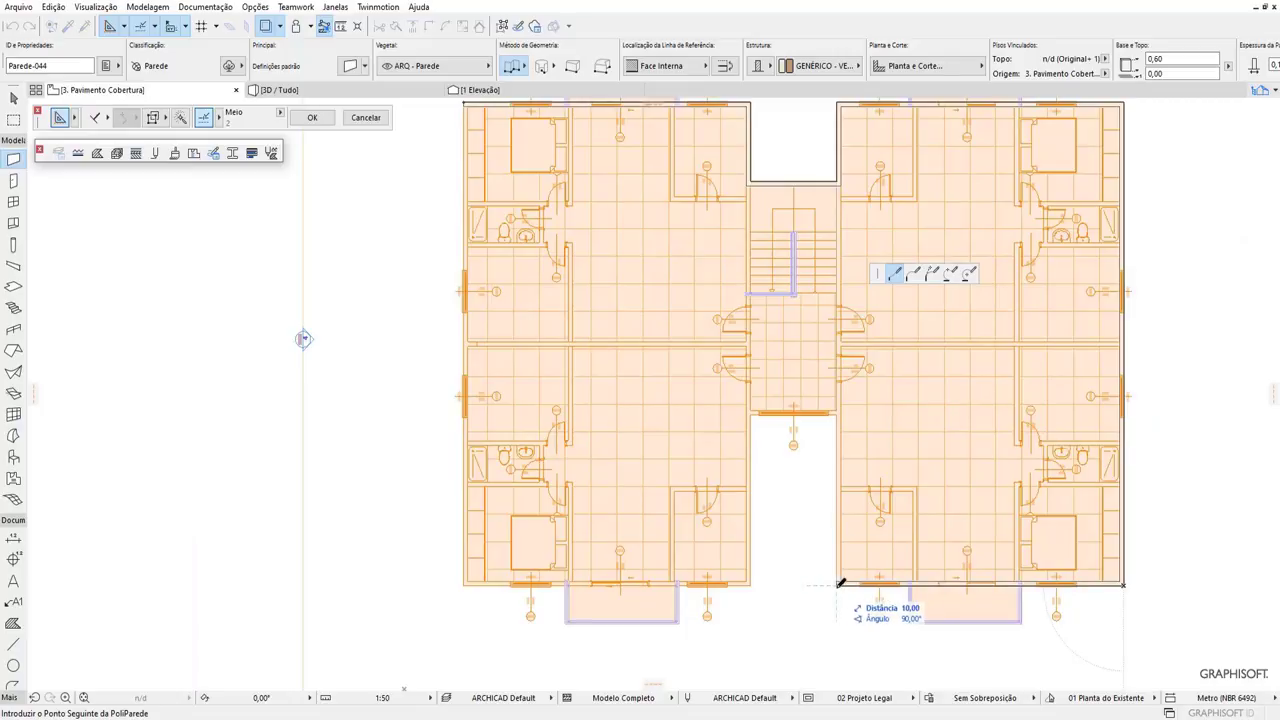
click(836, 412)
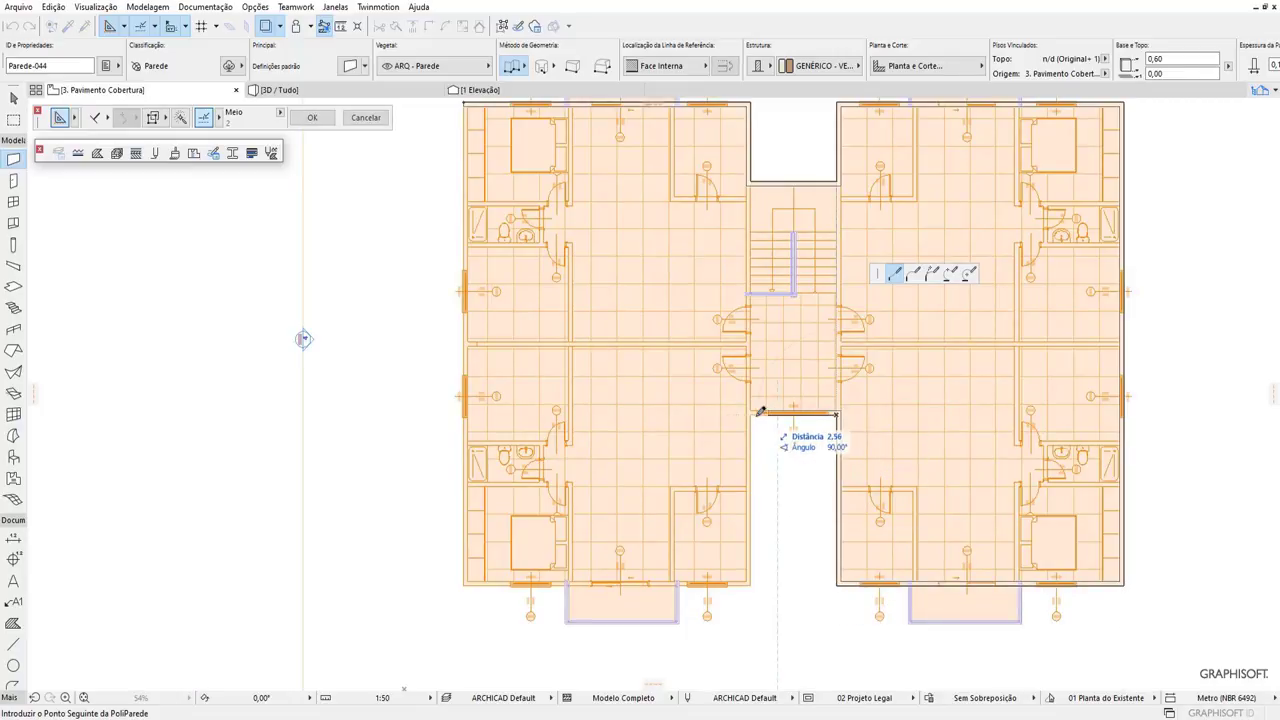
click(750, 413)
click(751, 585)
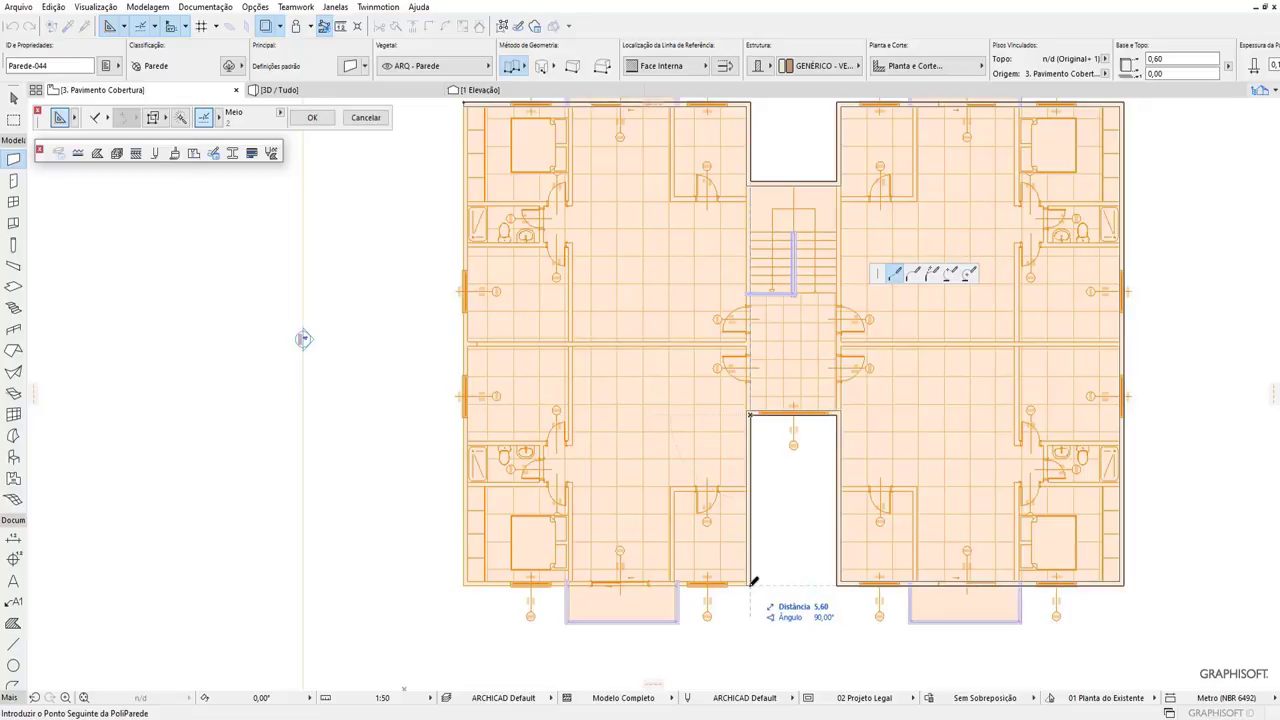
click(466, 582)
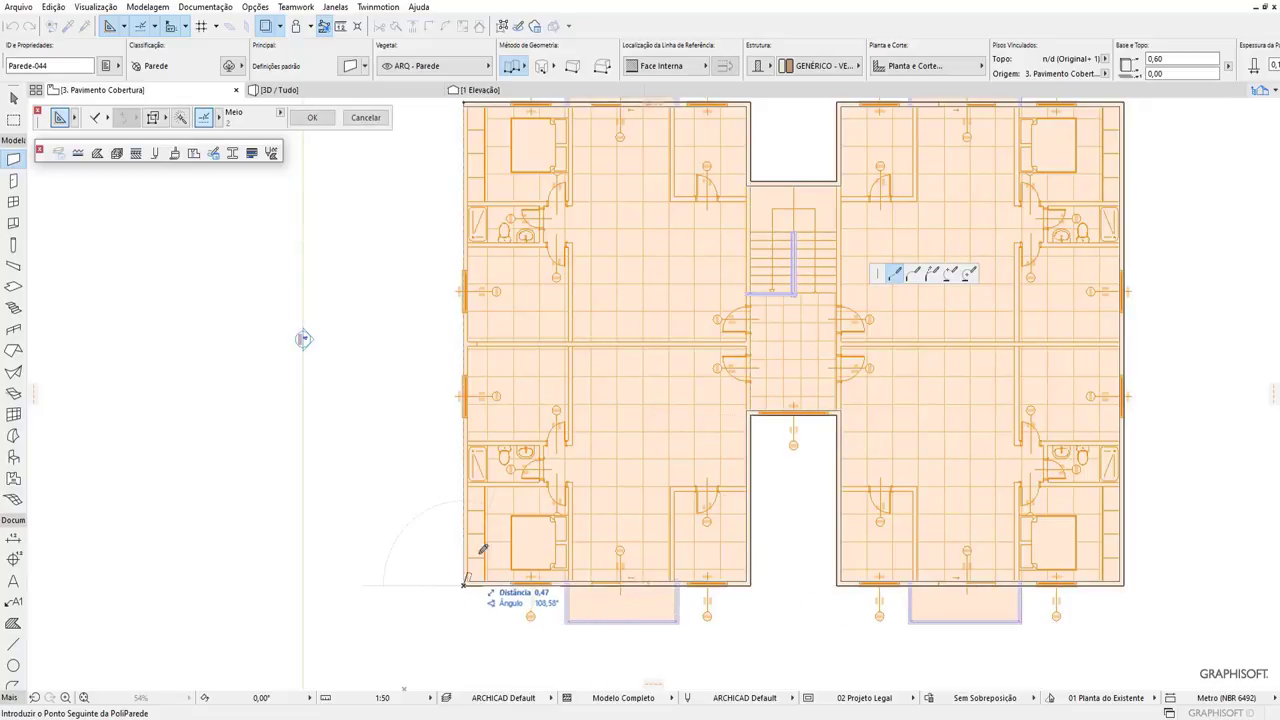
scroll(466, 582, down, 1)
click(469, 177)
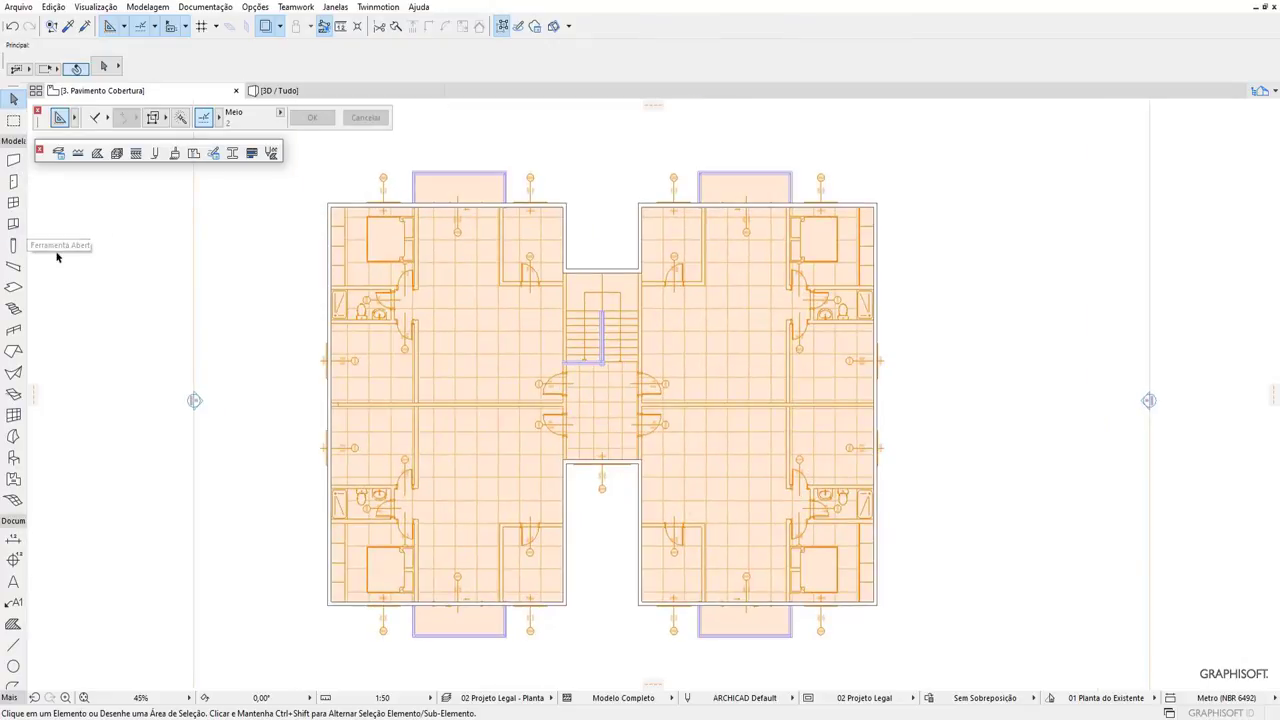
Begin a 0,20 Laje Genérica - Default slab at the top-left roof corner using the Polygonal method.
click(19, 290)
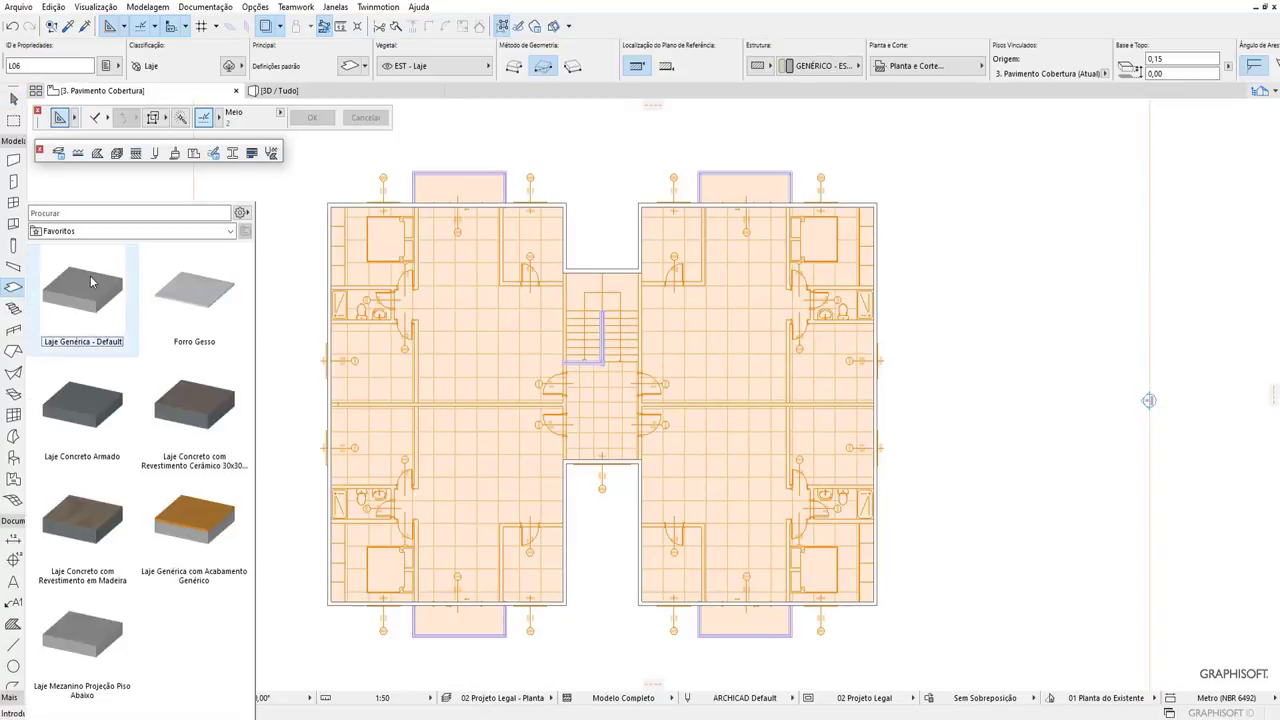
double_click(82, 300)
scroll(330, 208, up, 5)
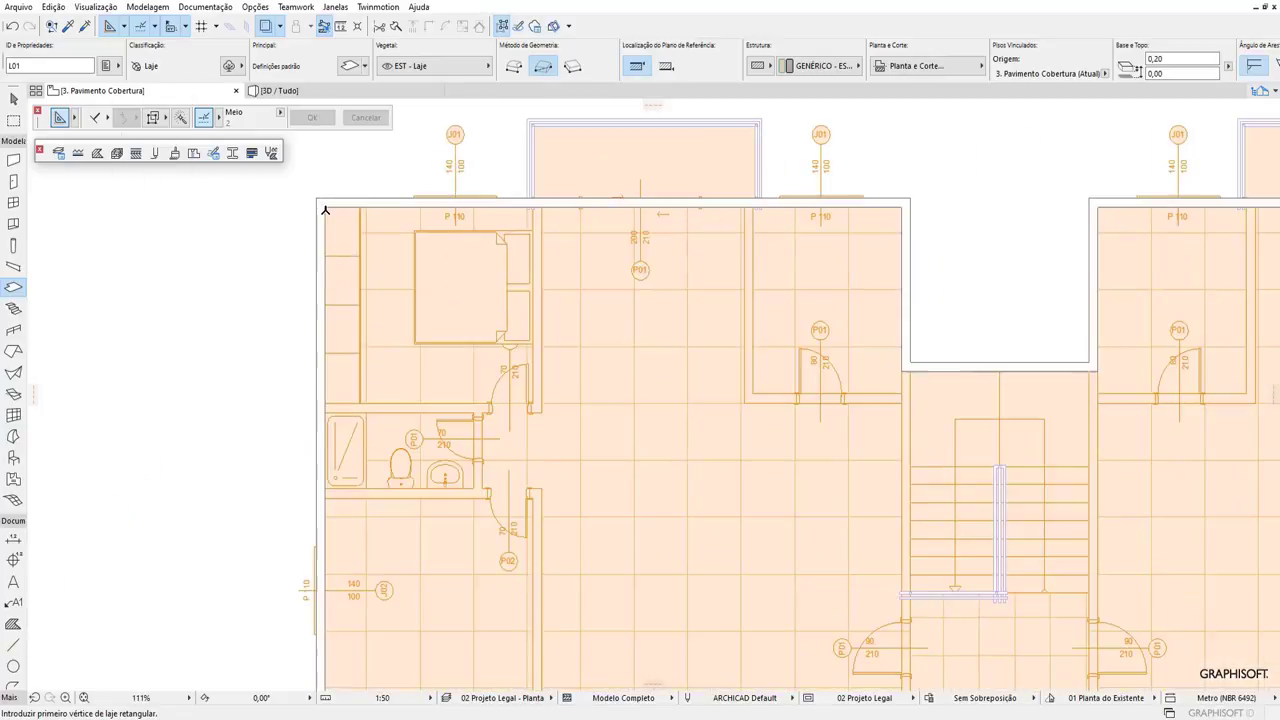
click(325, 206)
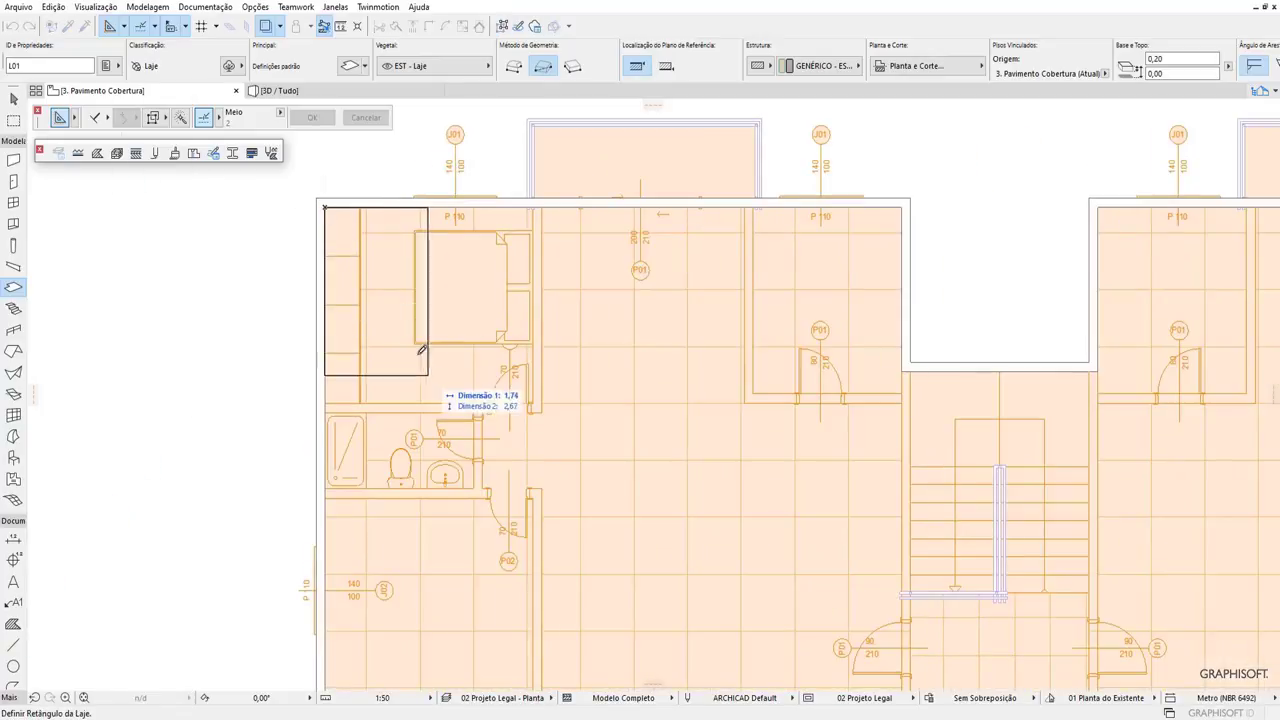
click(516, 68)
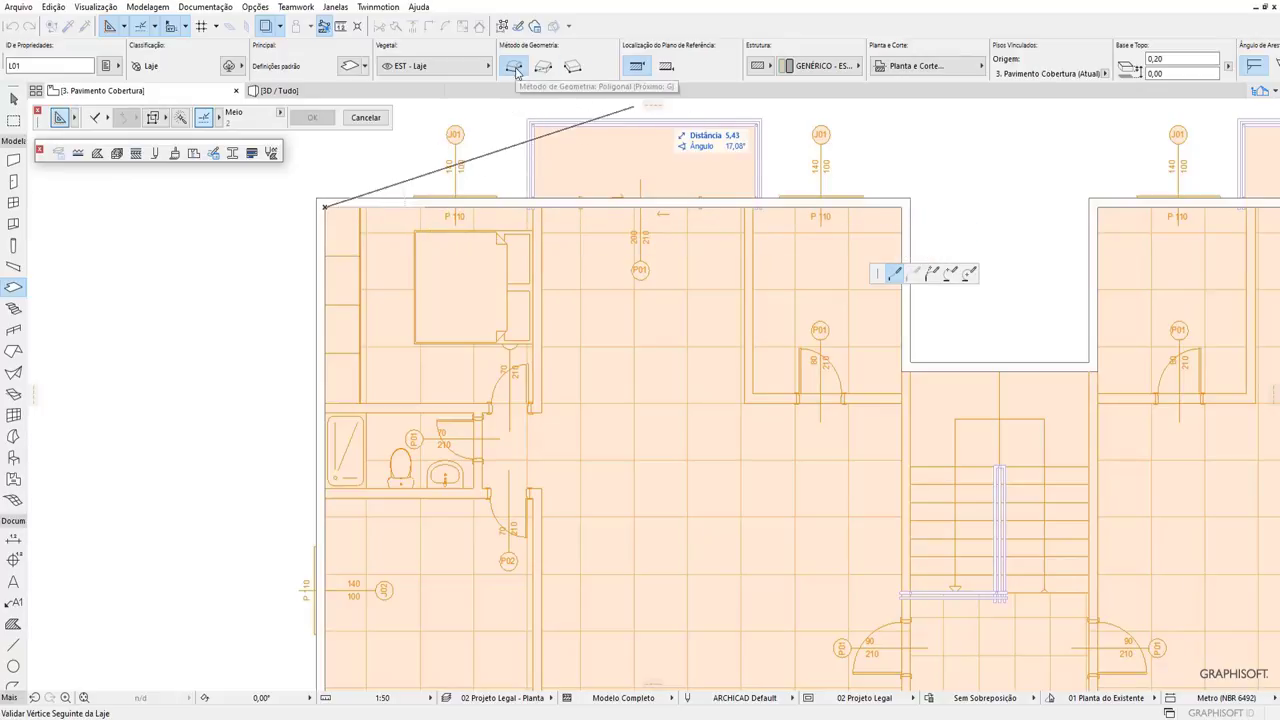
Trace the slab outline around the upper stair recess to the top-right and bottom-right corners.
click(902, 207)
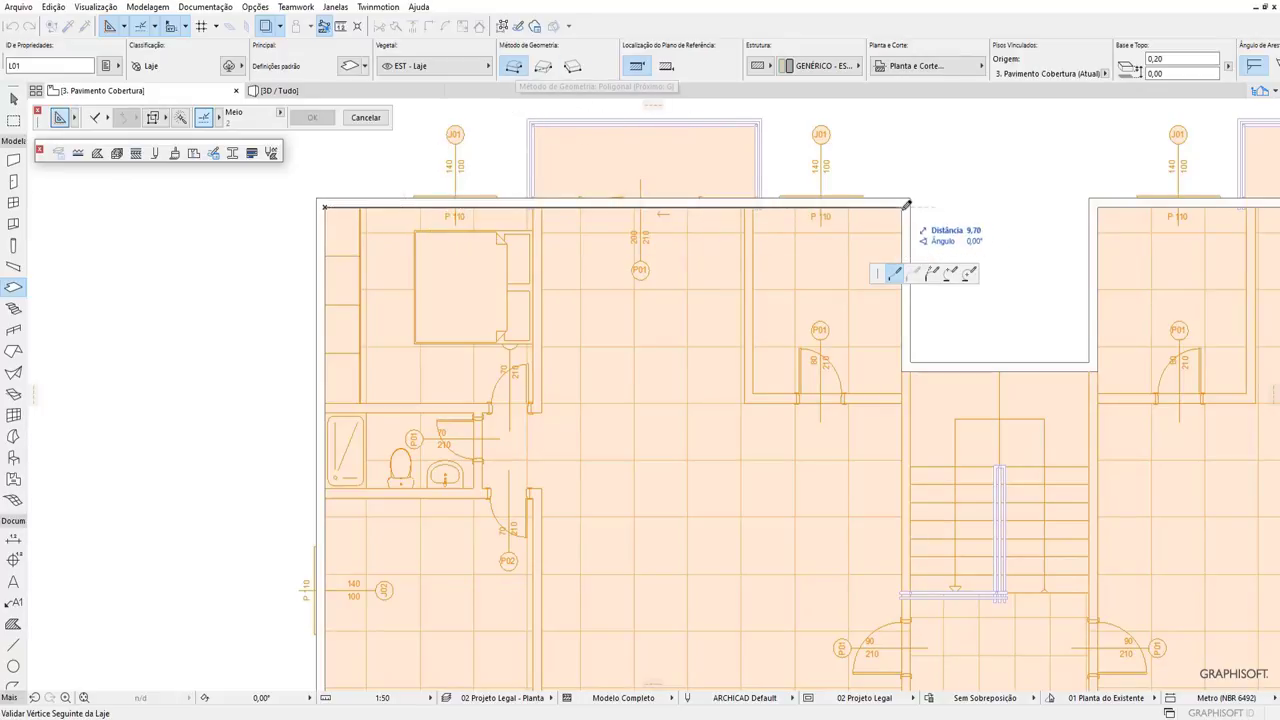
click(904, 367)
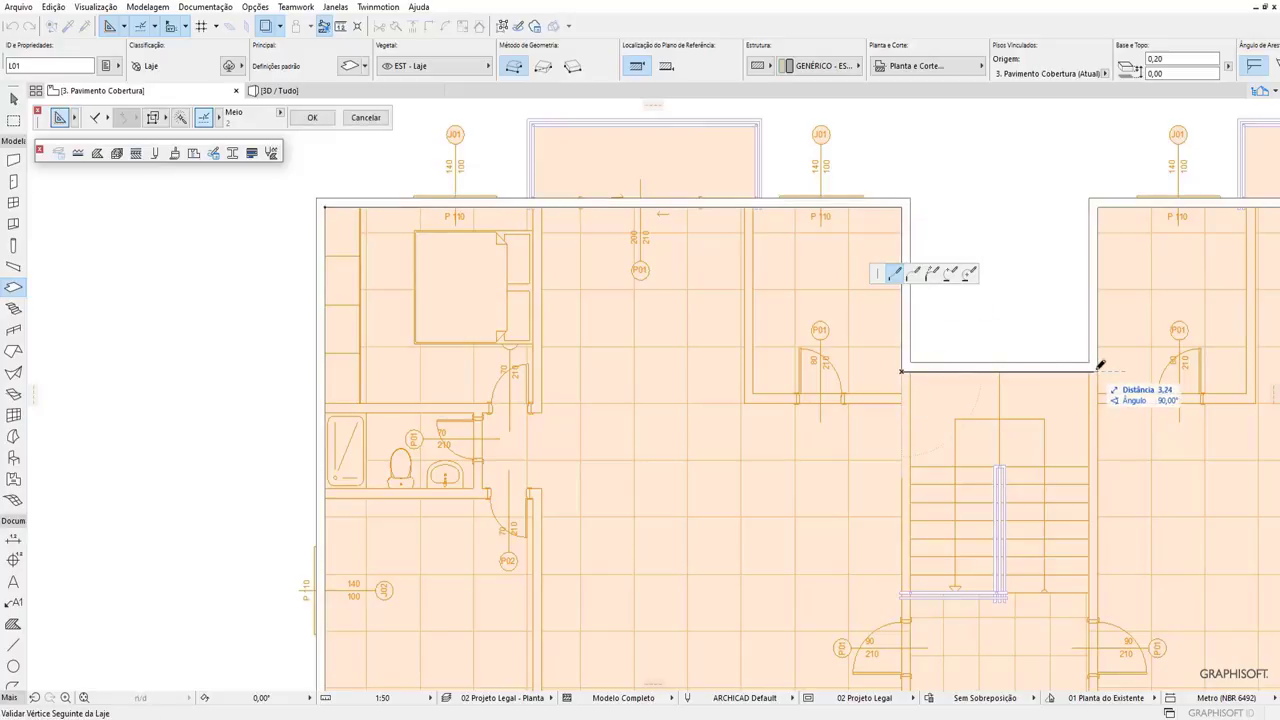
click(1094, 367)
scroll(701, 370, down, 2)
scroll(701, 370, down, 2)
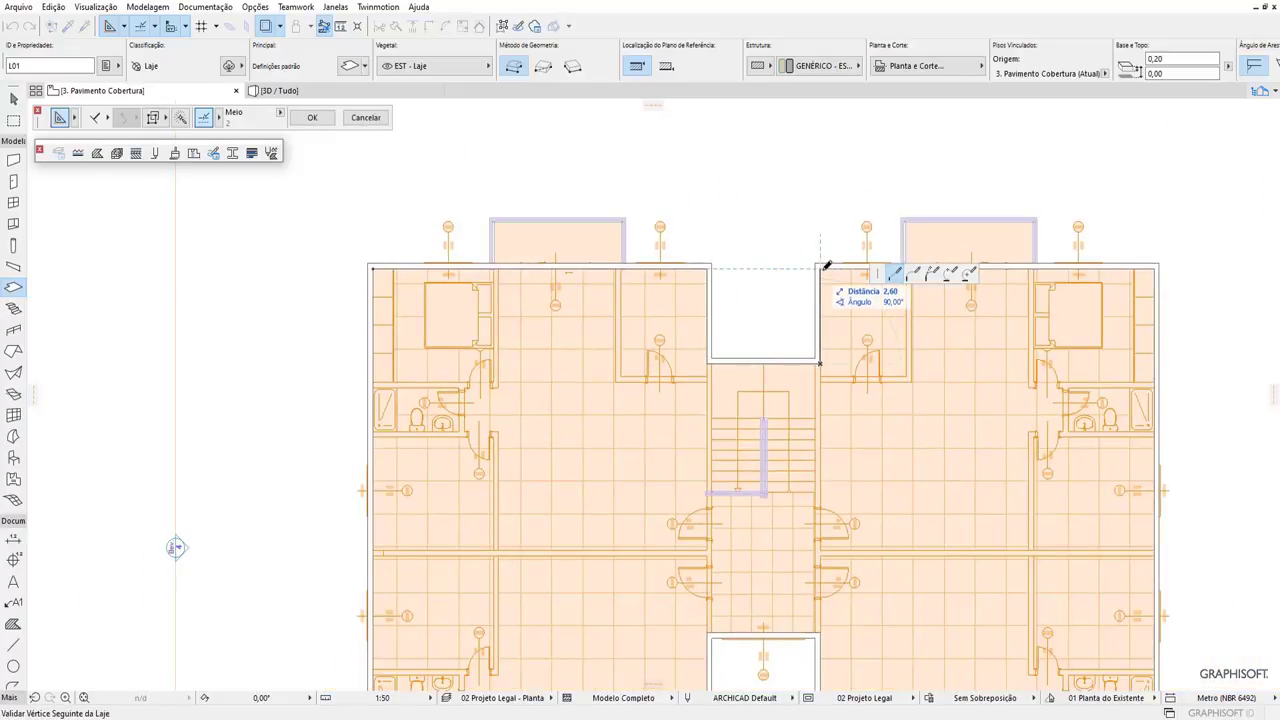
click(1155, 266)
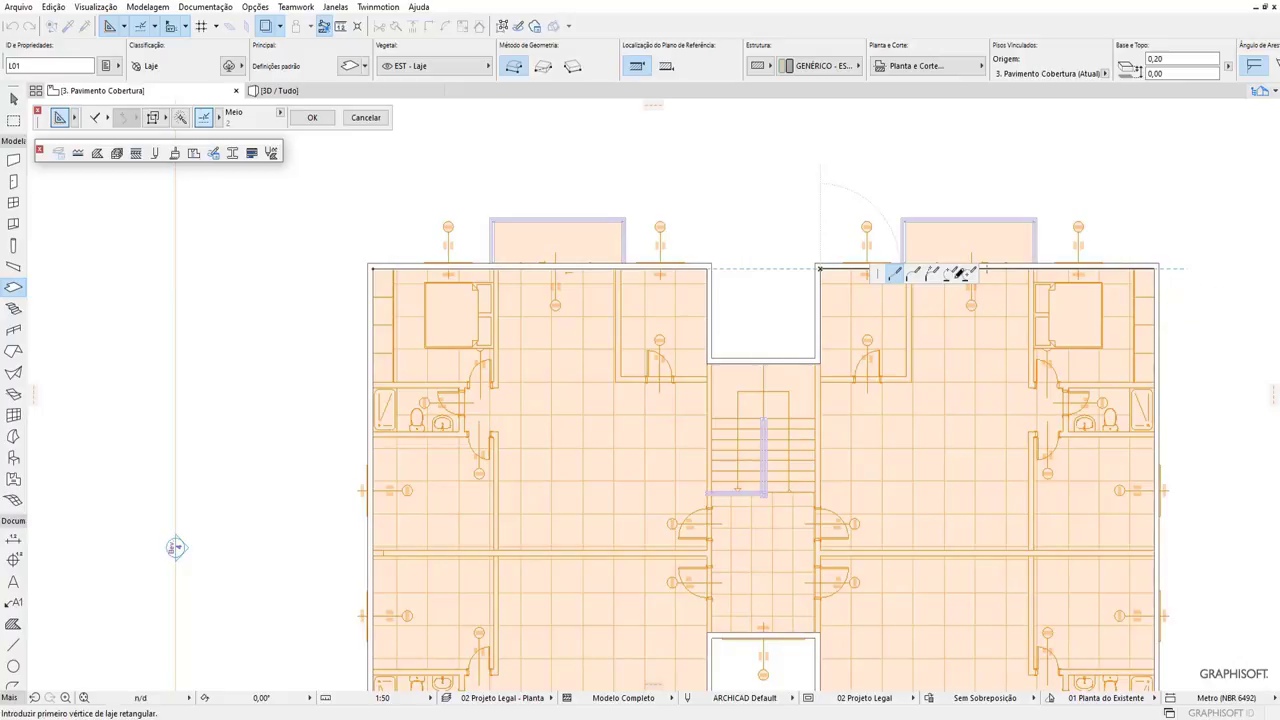
scroll(1155, 266, down, 2)
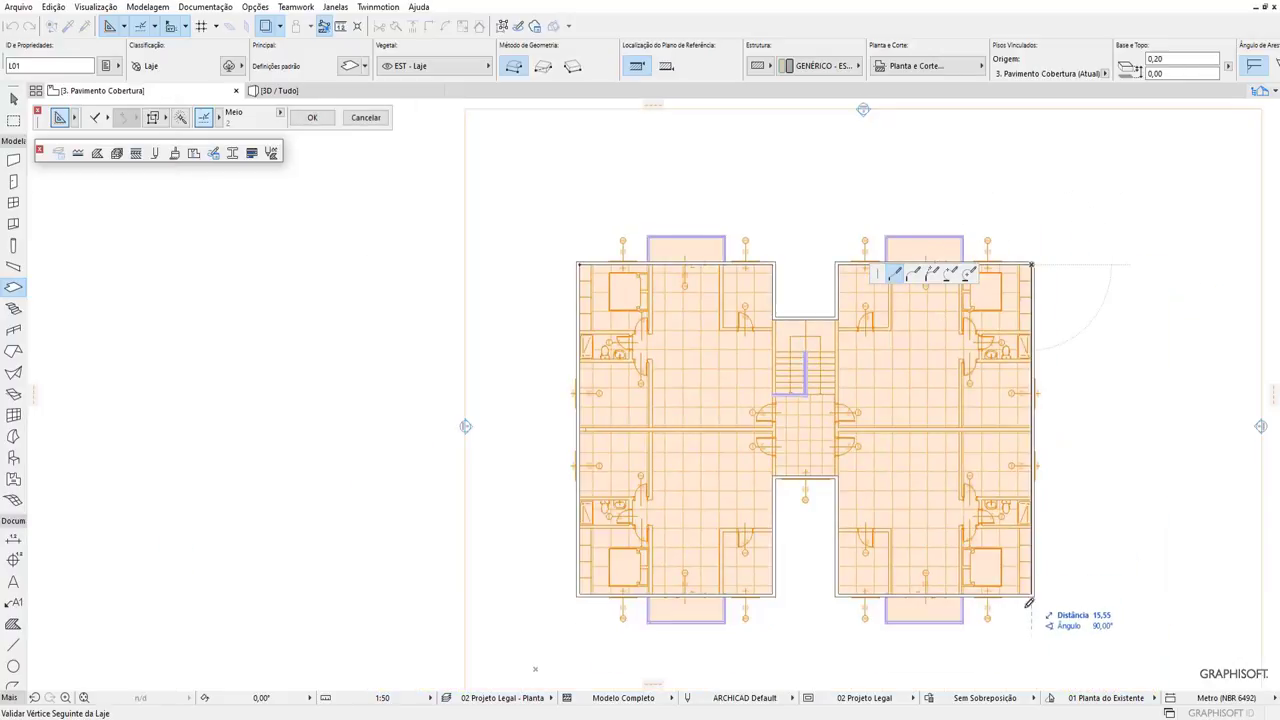
scroll(1033, 592, up, 2)
click(1035, 582)
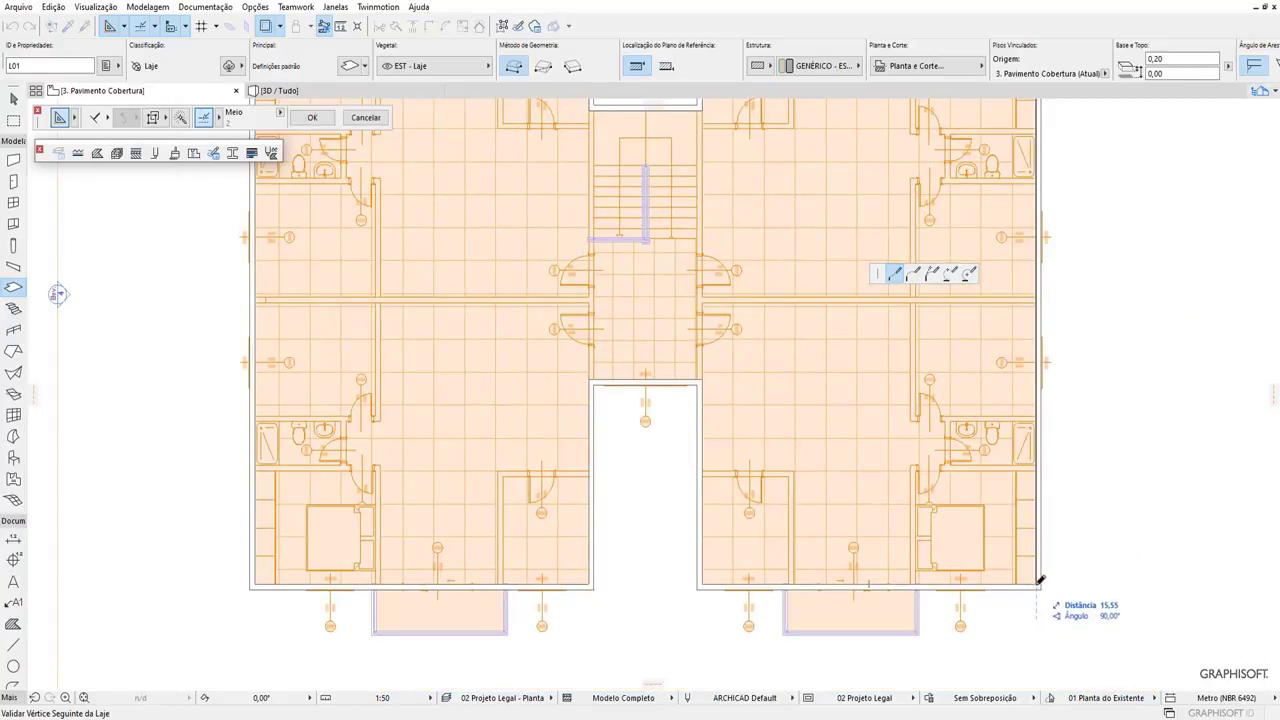
Trace the slab around the lower opening to the bottom-left corner and close the polygon.
click(701, 584)
click(701, 382)
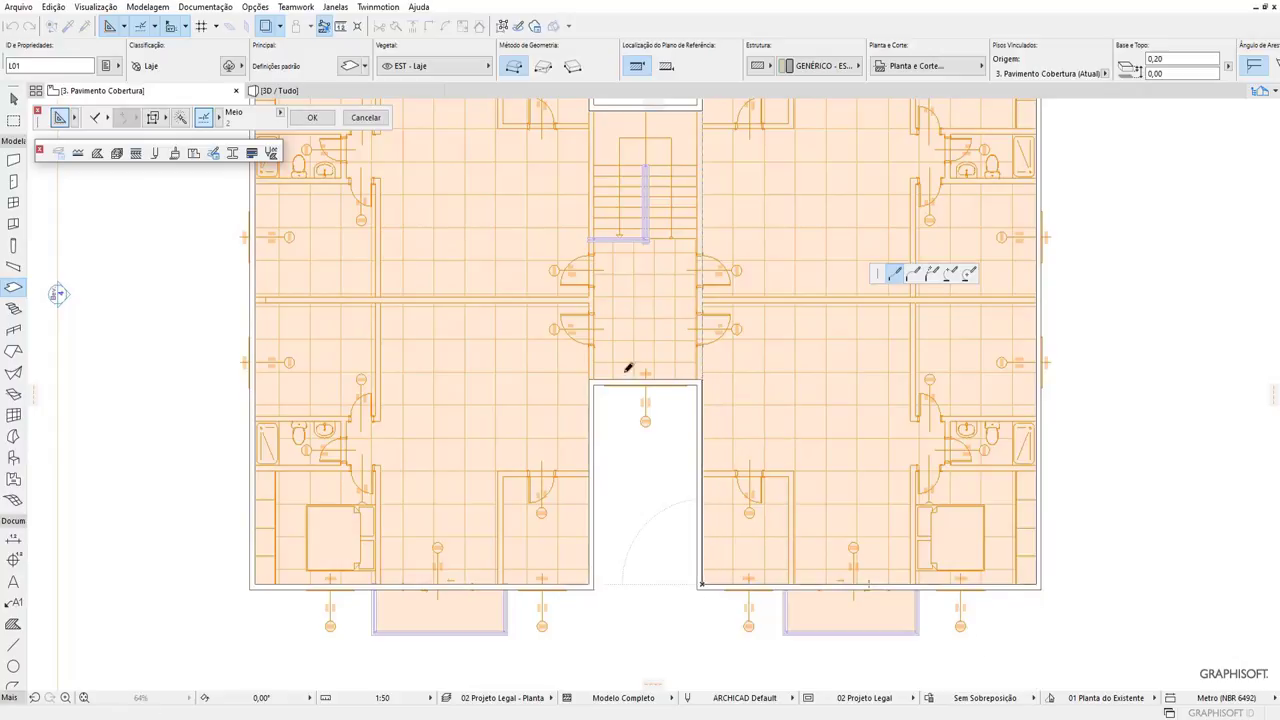
click(588, 380)
click(588, 585)
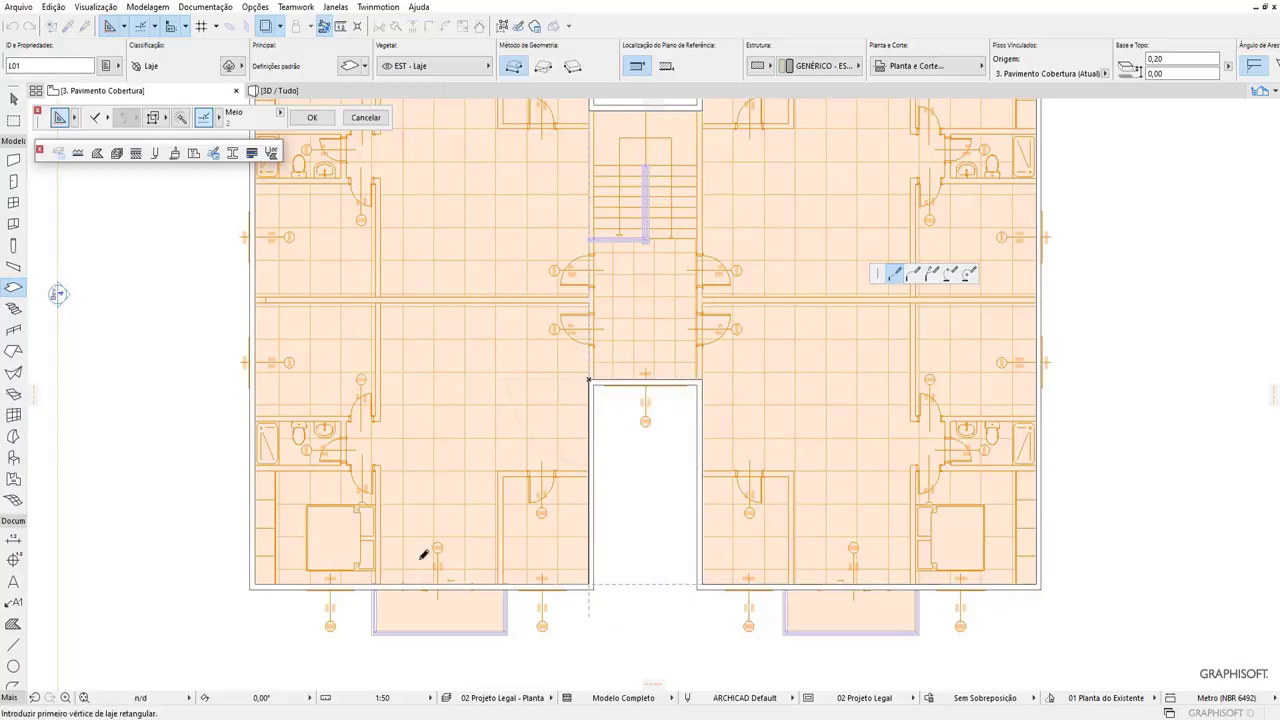
click(259, 572)
scroll(259, 572, down, 2)
scroll(259, 572, down, 1)
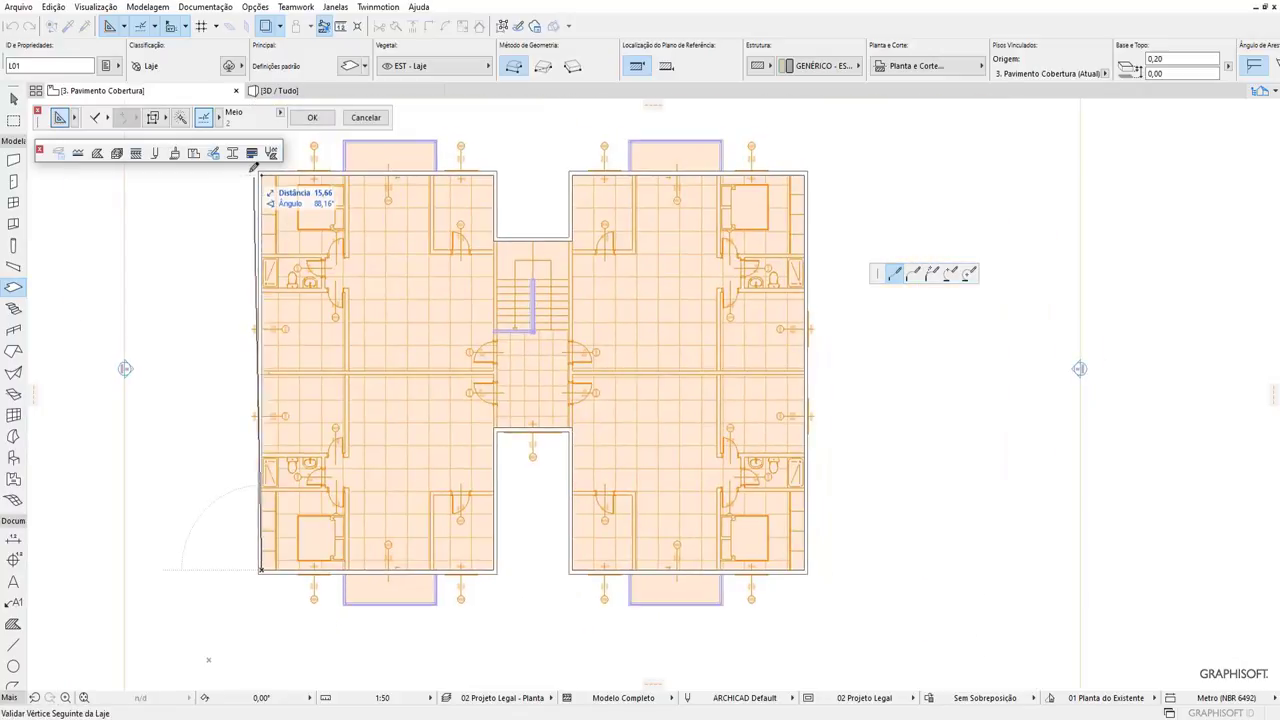
scroll(266, 170, up, 3)
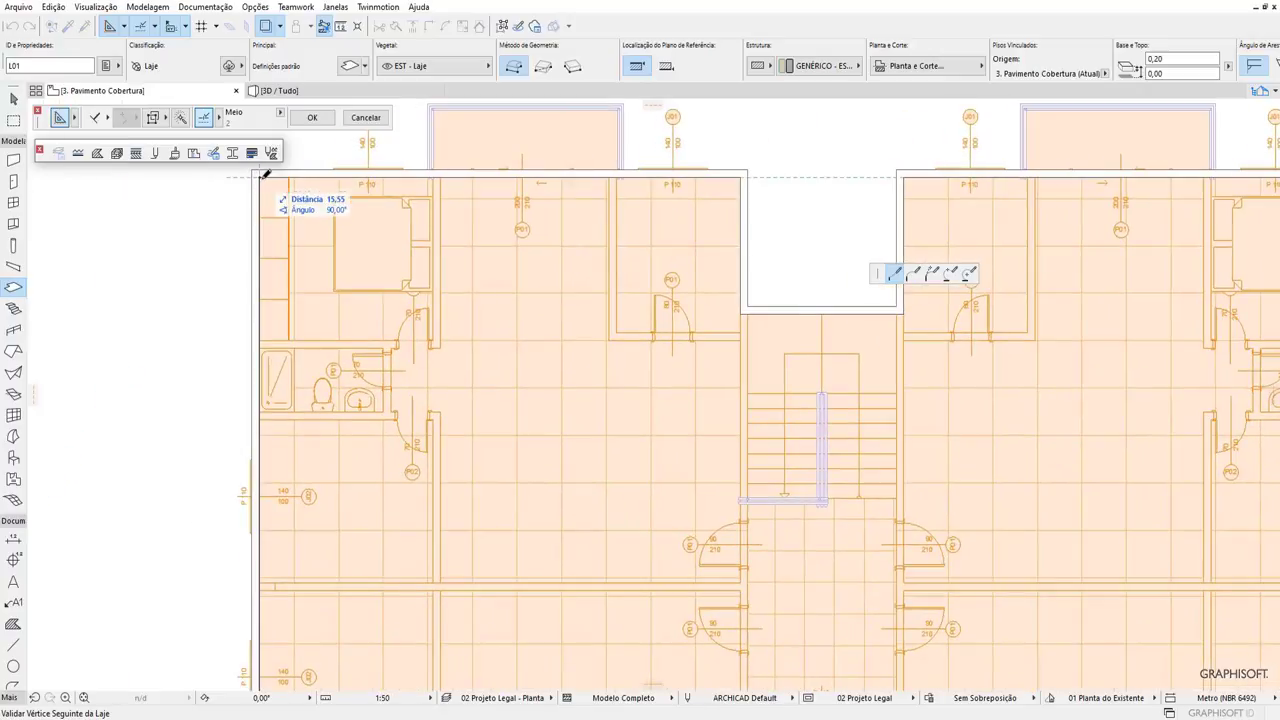
click(260, 177)
Select the roof slab and move its notch corner vertices onto the wall edges.
scroll(600, 354, down, 3)
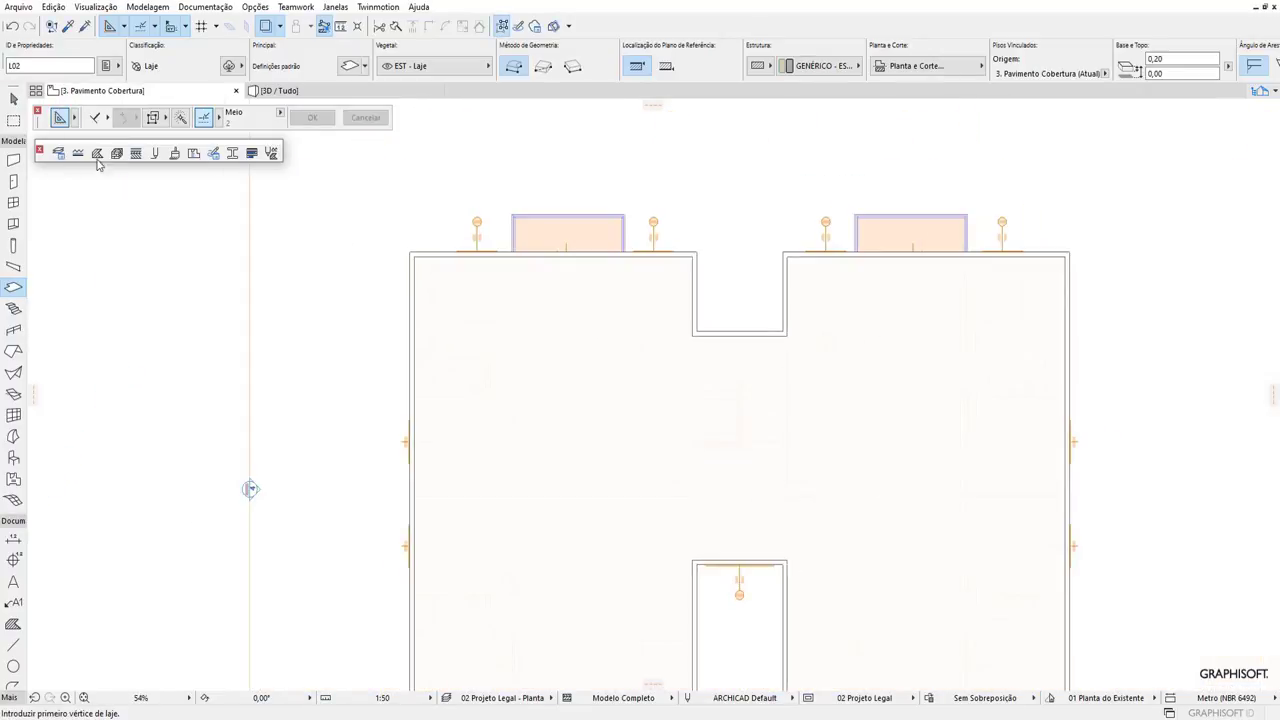
key(Escape)
click(514, 266)
scroll(440, 275, up, 3)
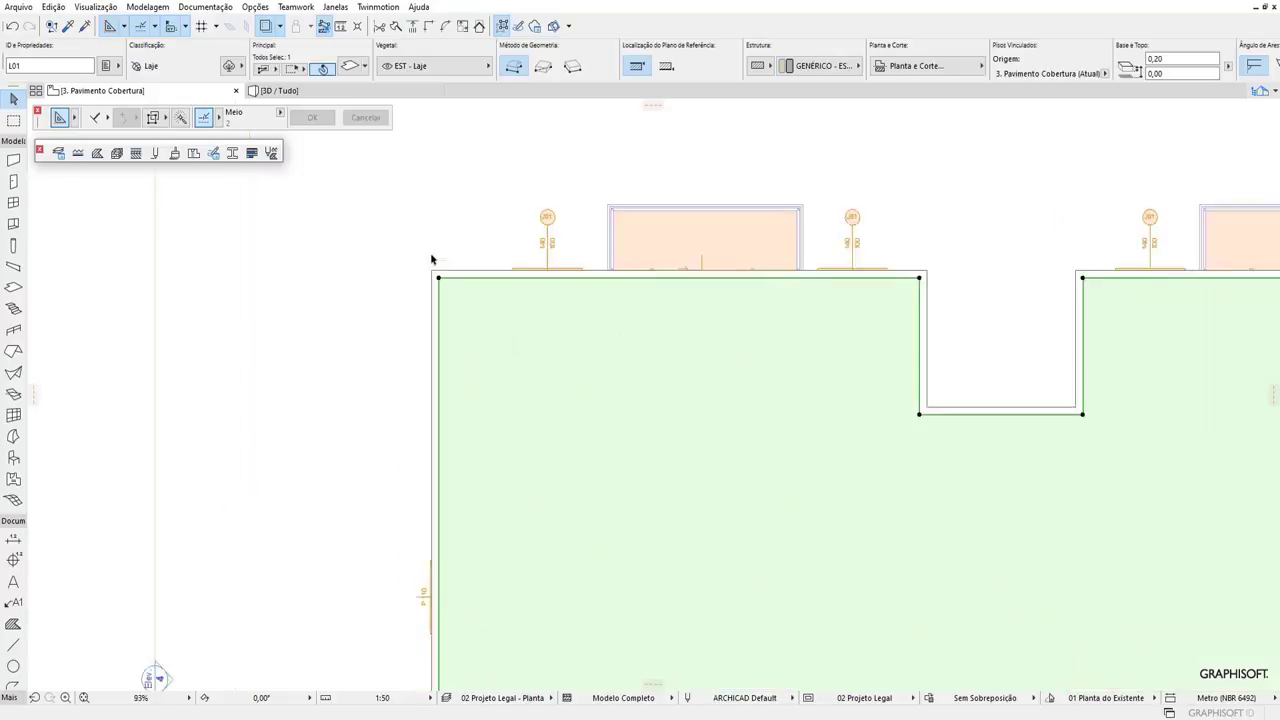
scroll(446, 290, up, 2)
click(444, 291)
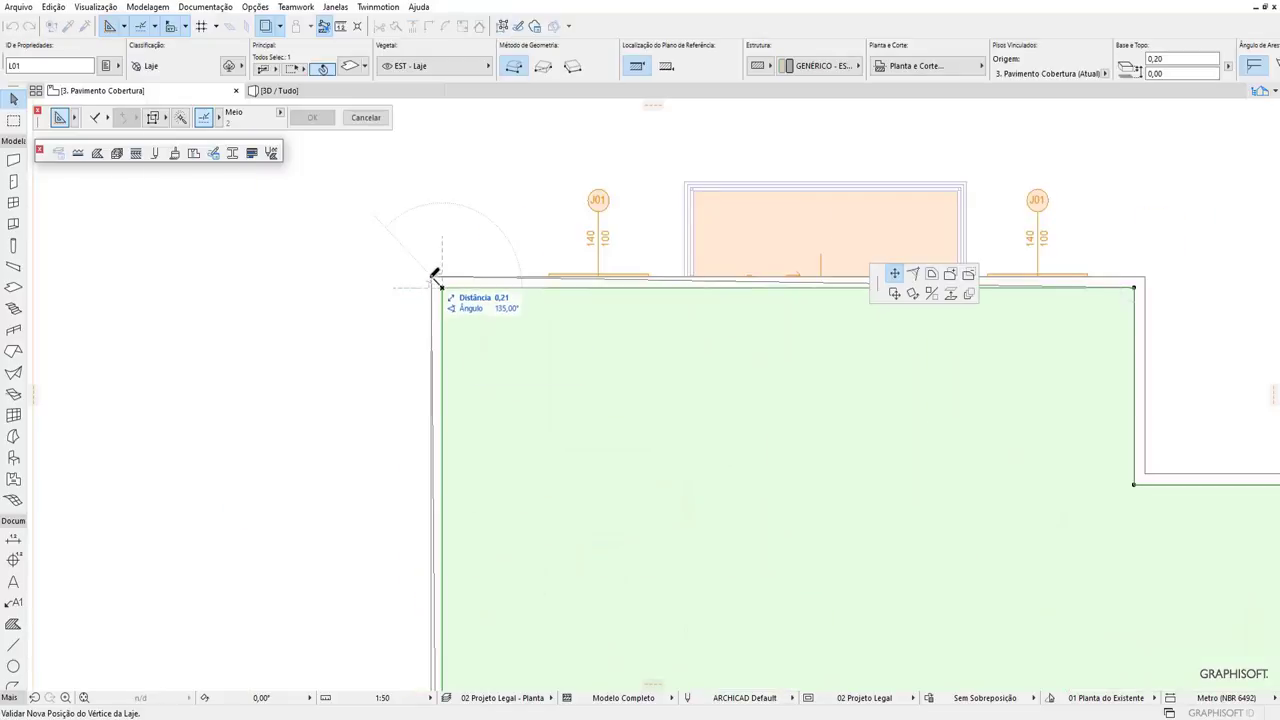
scroll(329, 240, down, 3)
scroll(805, 305, up, 2)
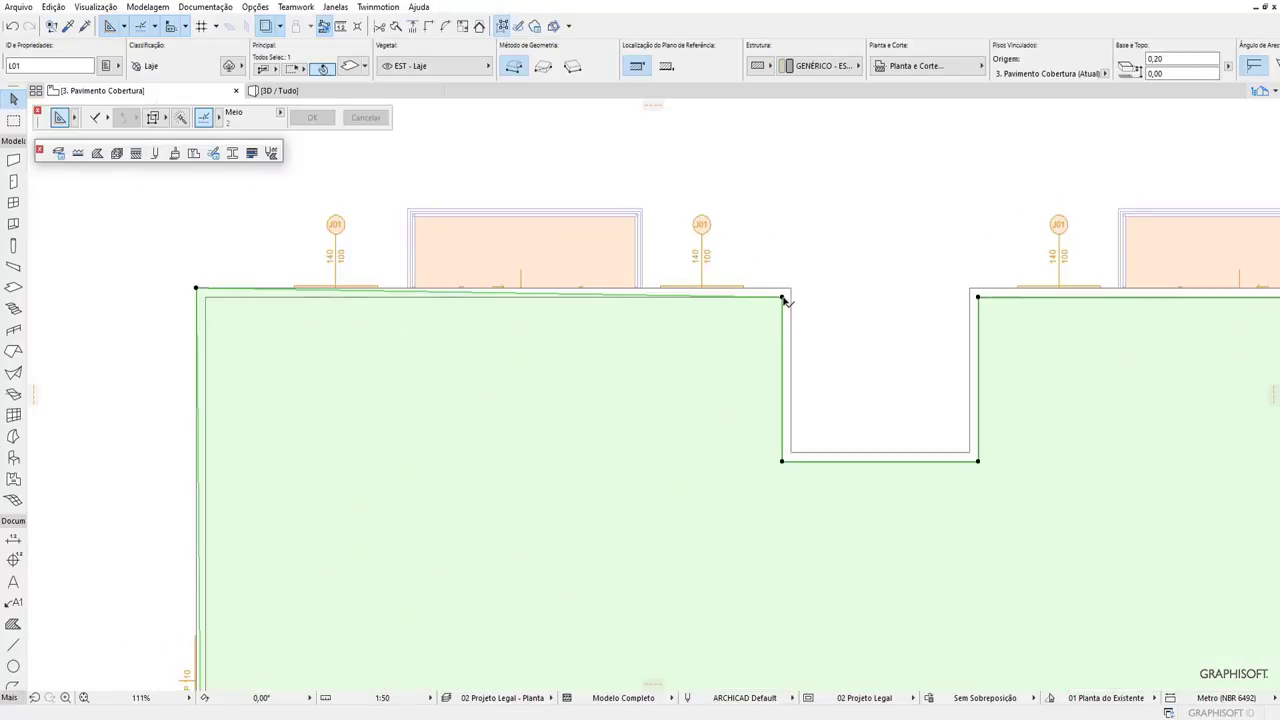
click(783, 297)
click(790, 288)
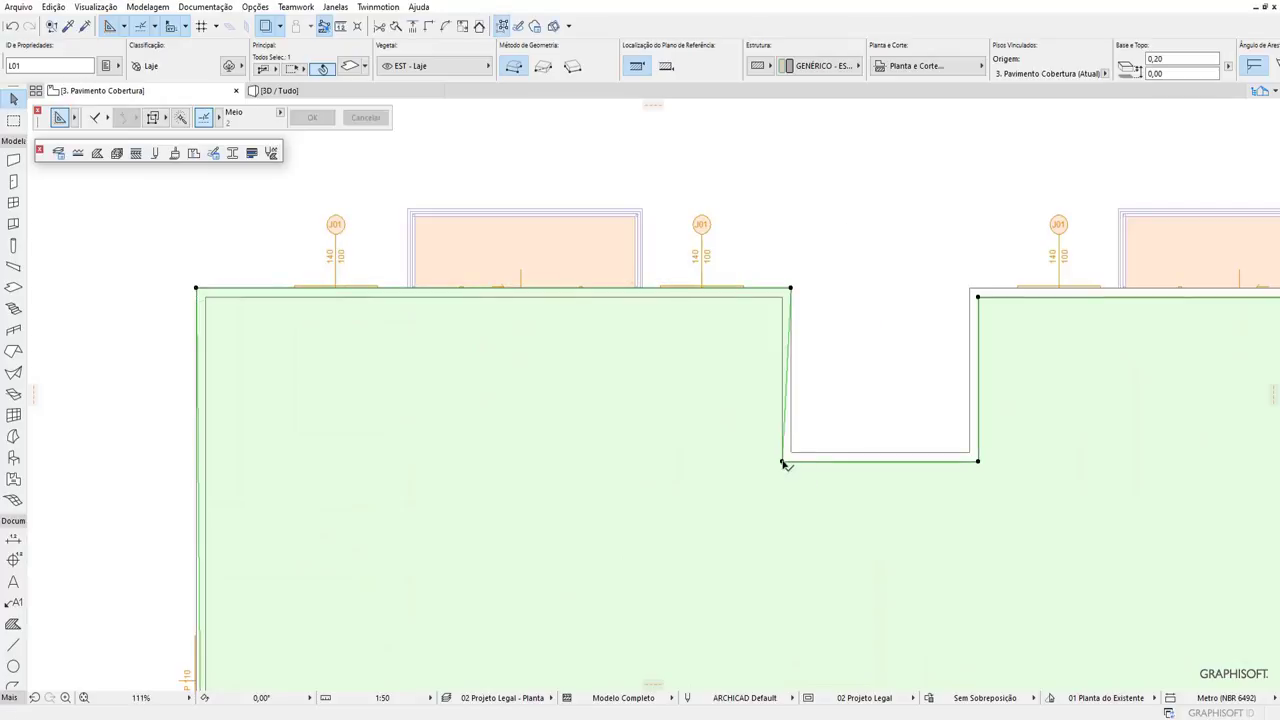
click(783, 463)
key(F3)
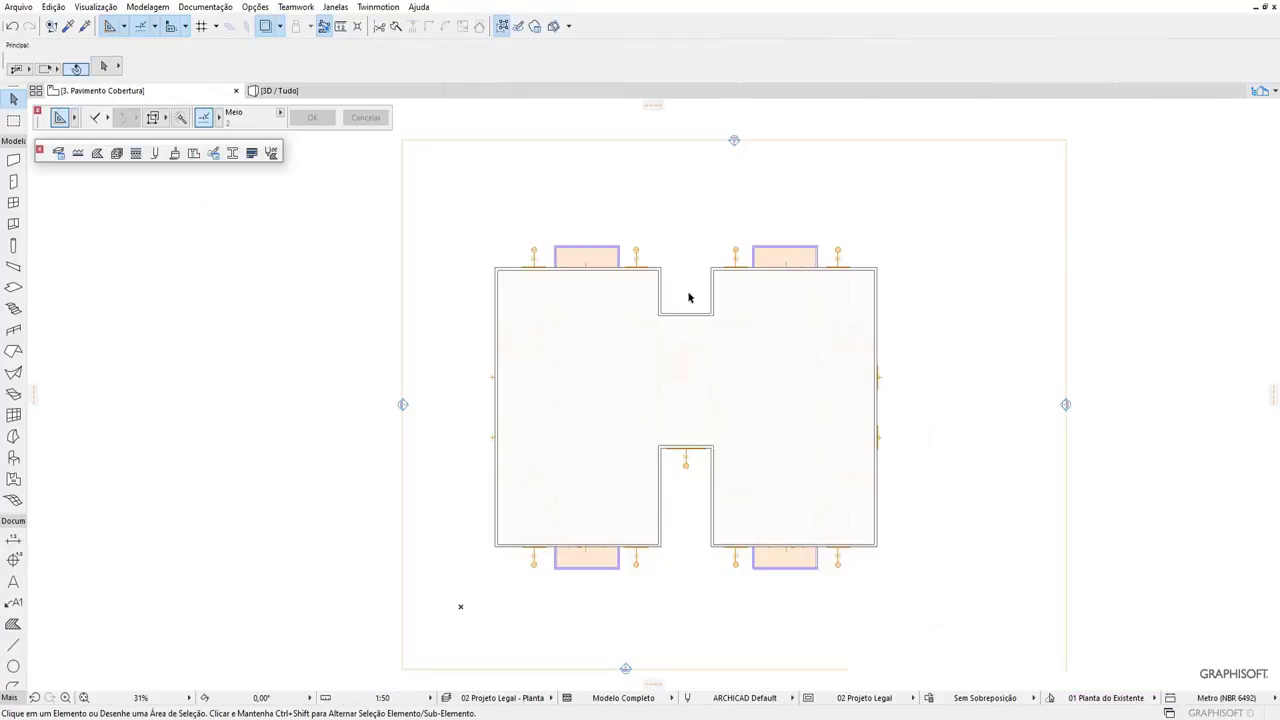
click(360, 92)
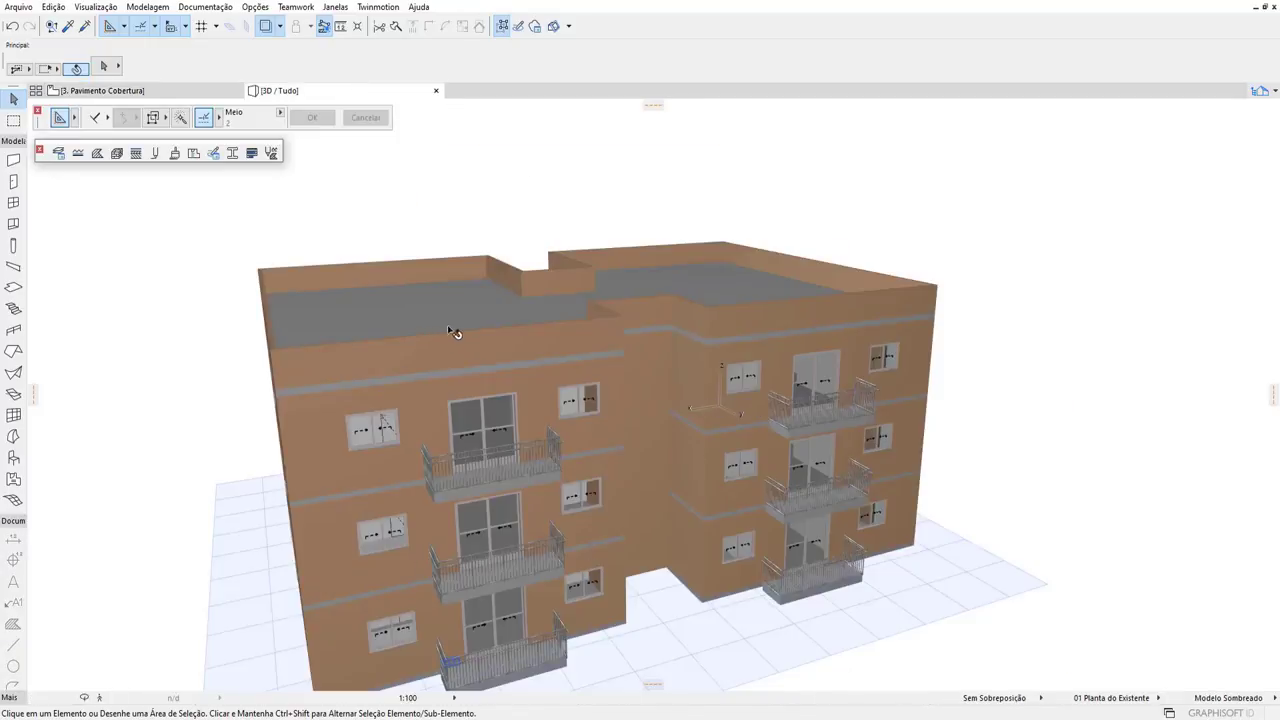
mouse_move(453, 332)
shift+middle_down()
mouse_move(528, 408)
mouse_move(527, 384)
shift+middle_up()
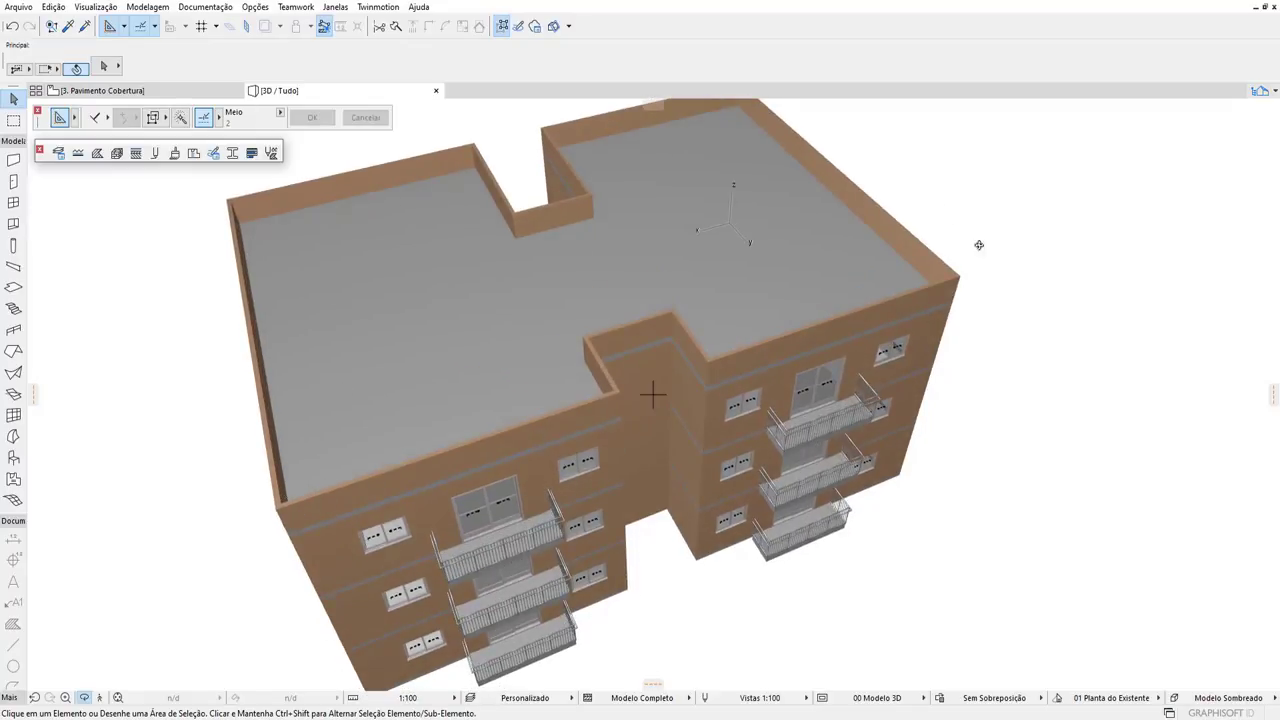
mouse_move(104, 91)
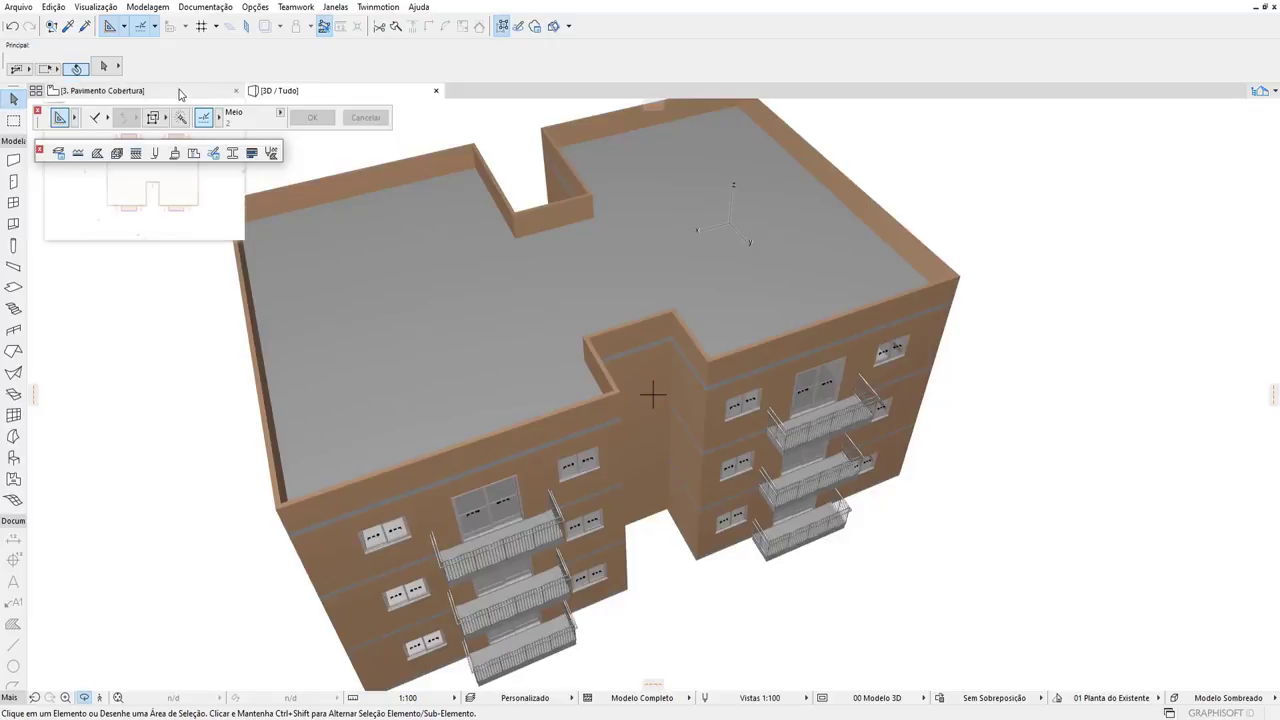
click(181, 93)
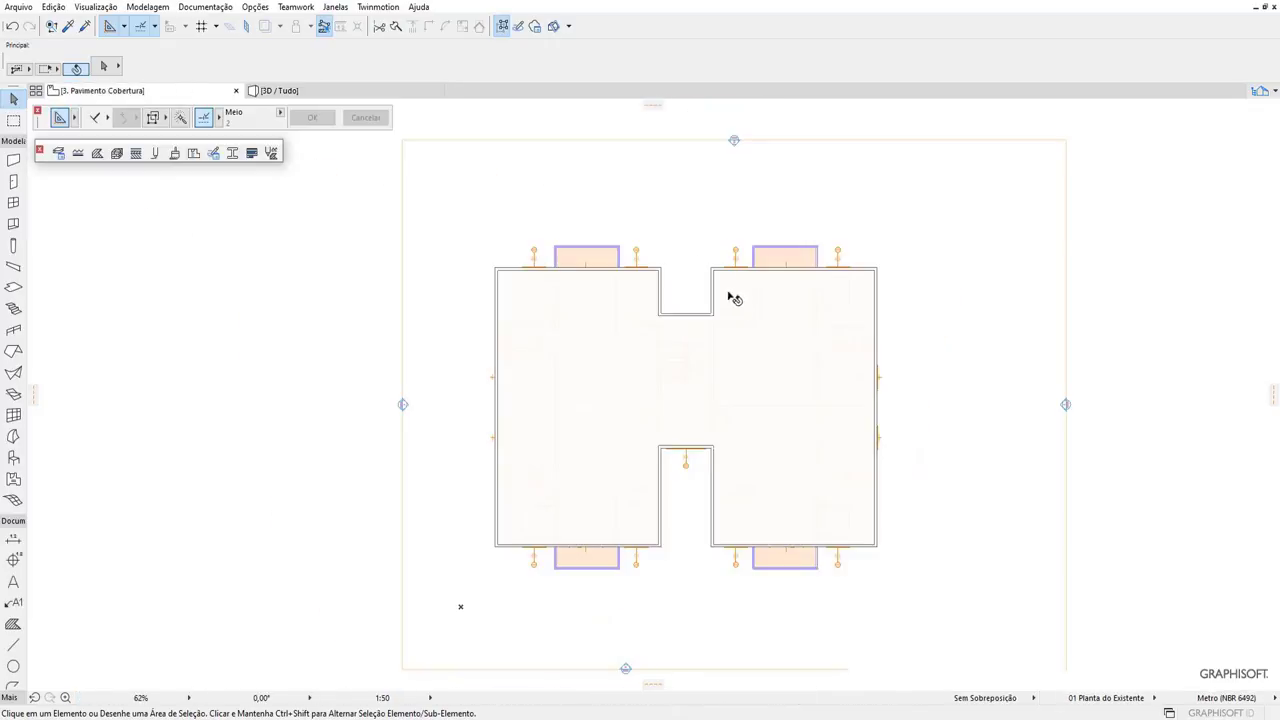
Select all the roof parapet walls with Ctrl+A.
scroll(640, 273, up, 2)
click(634, 269)
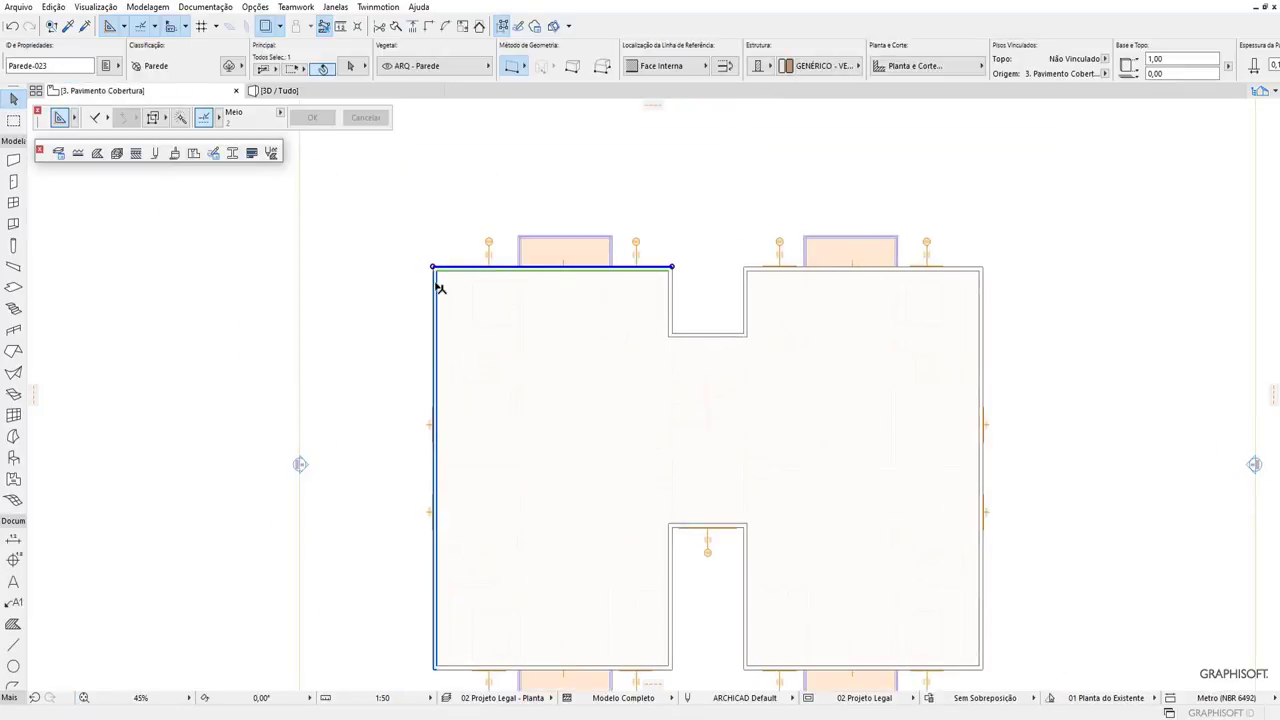
shift+click(670, 316)
shift+click(688, 336)
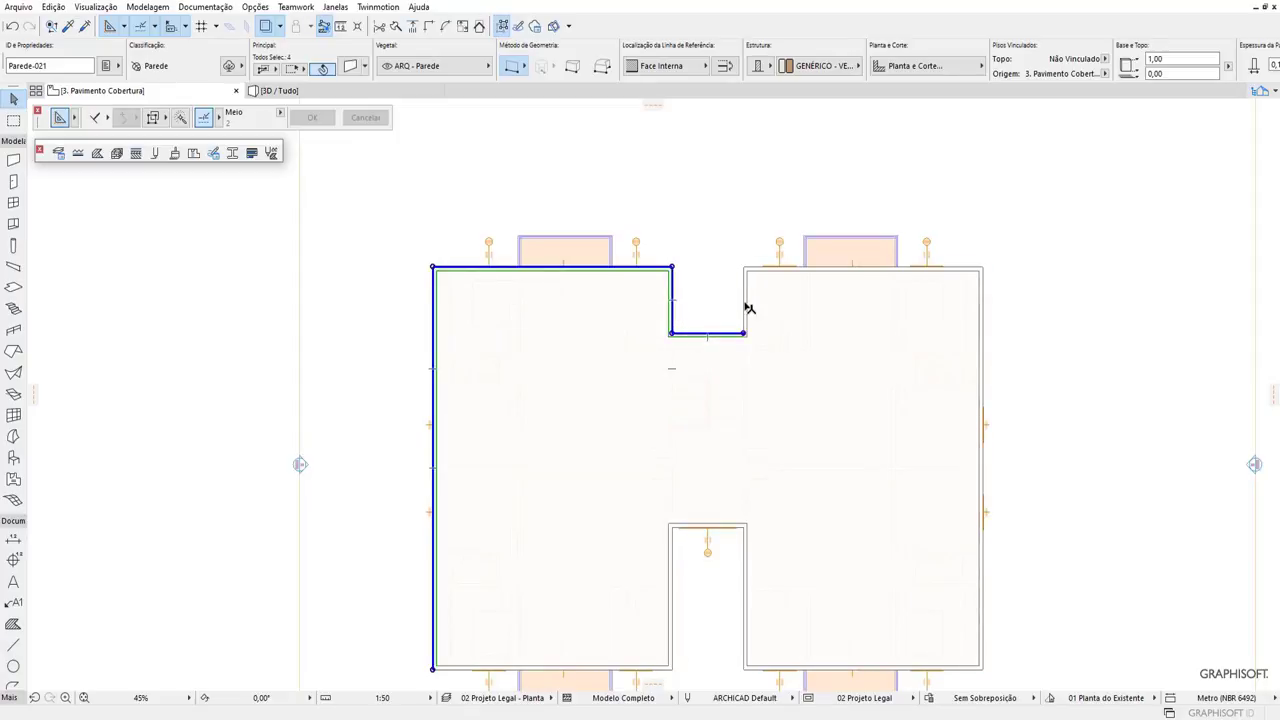
shift+click(760, 273)
click(754, 190)
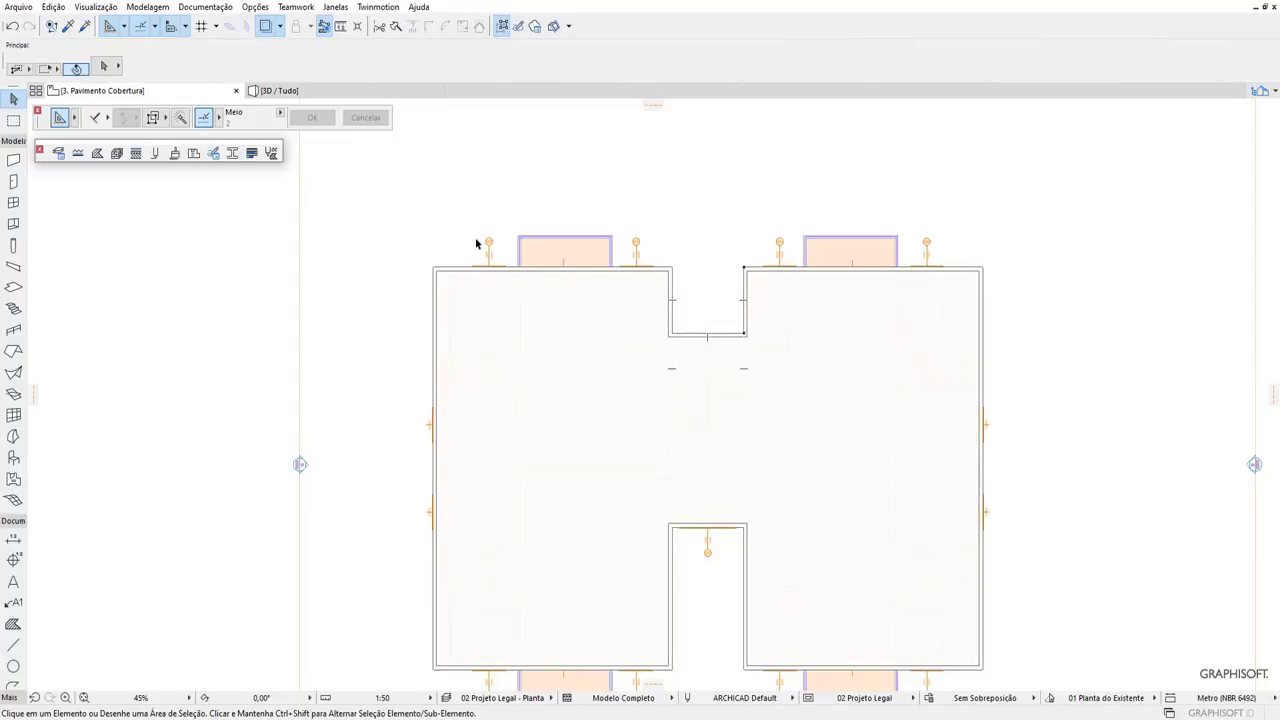
key(ctrl+a)
scroll(694, 284, down, 1)
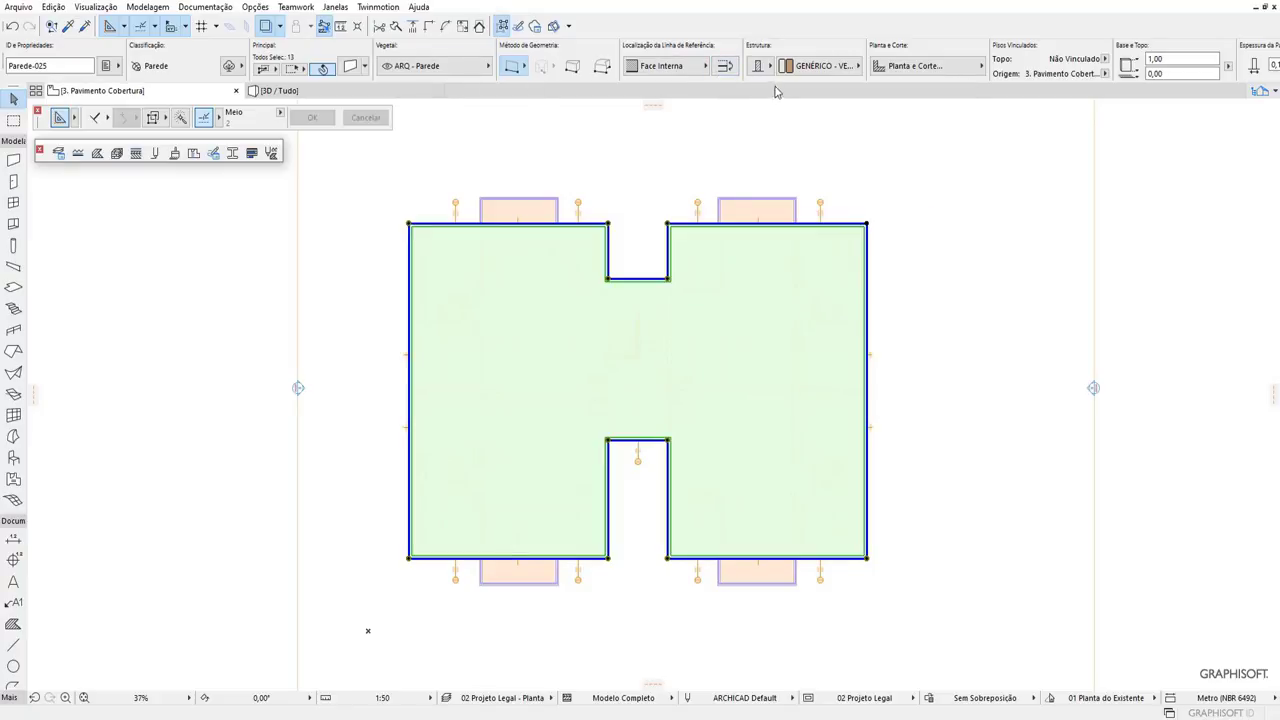
Change the walls' structure to the Perfil Decorativo Tipo Cornija complex profile.
click(766, 70)
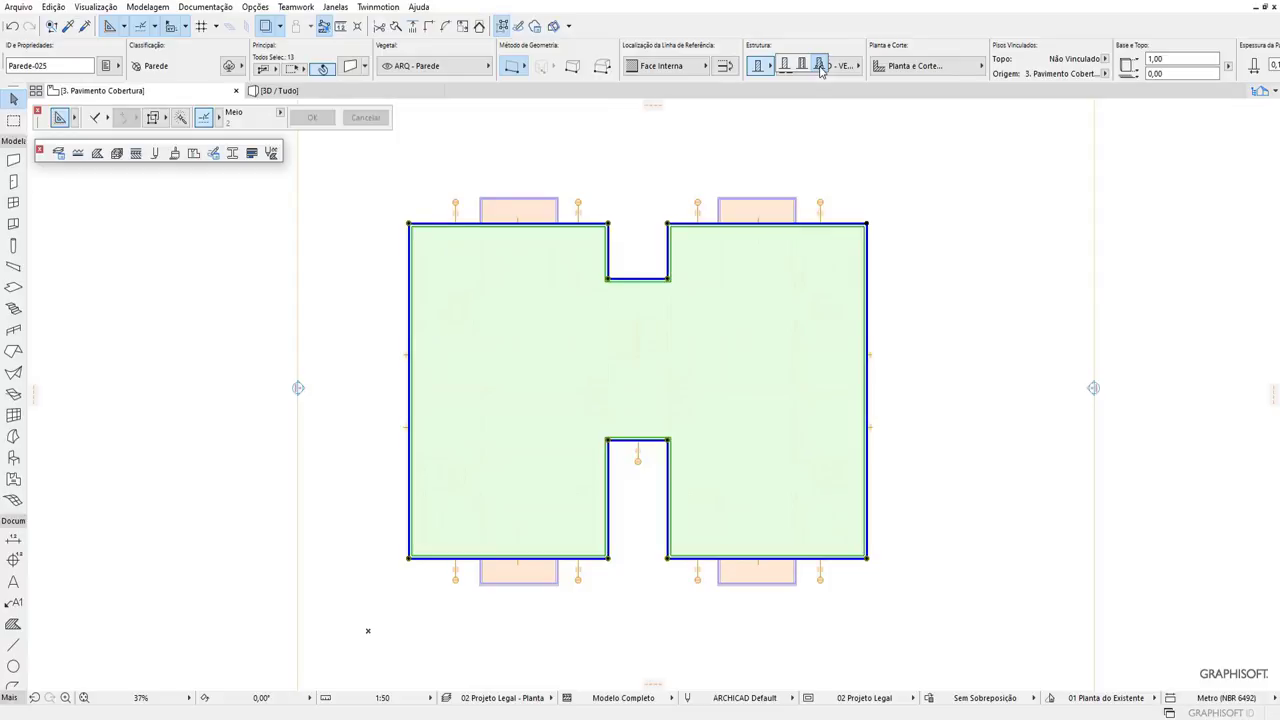
click(820, 66)
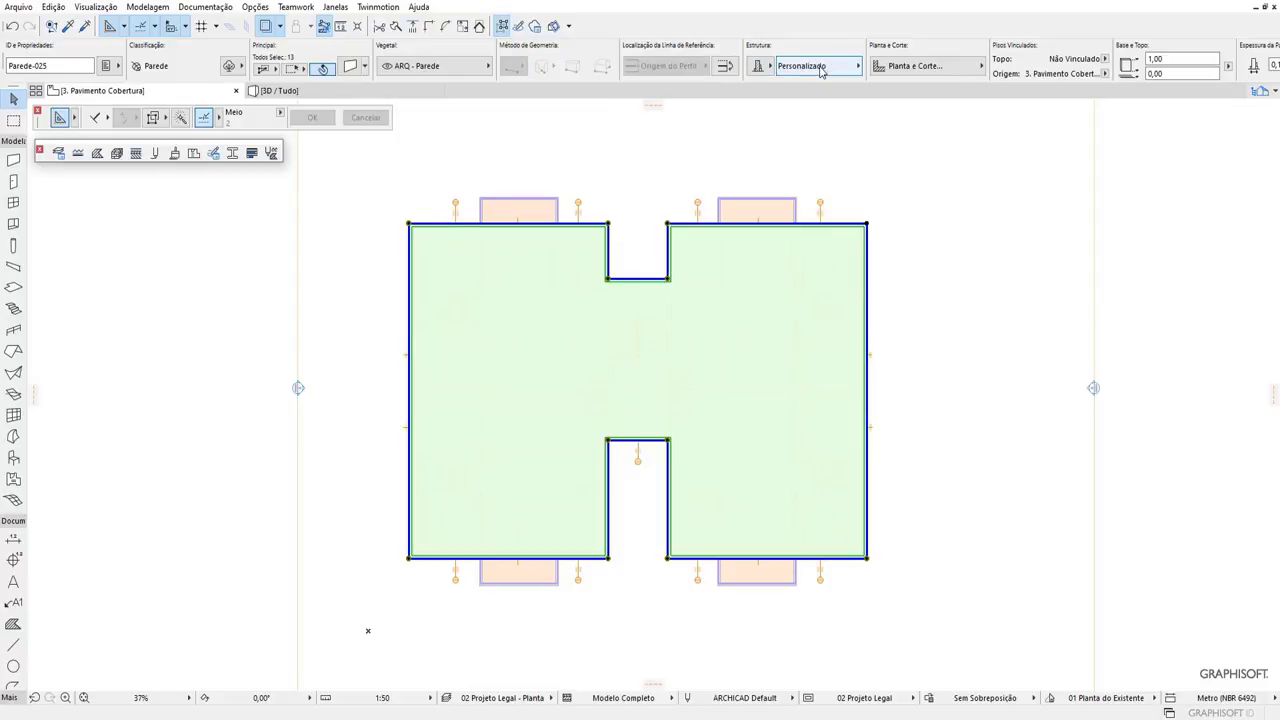
click(820, 66)
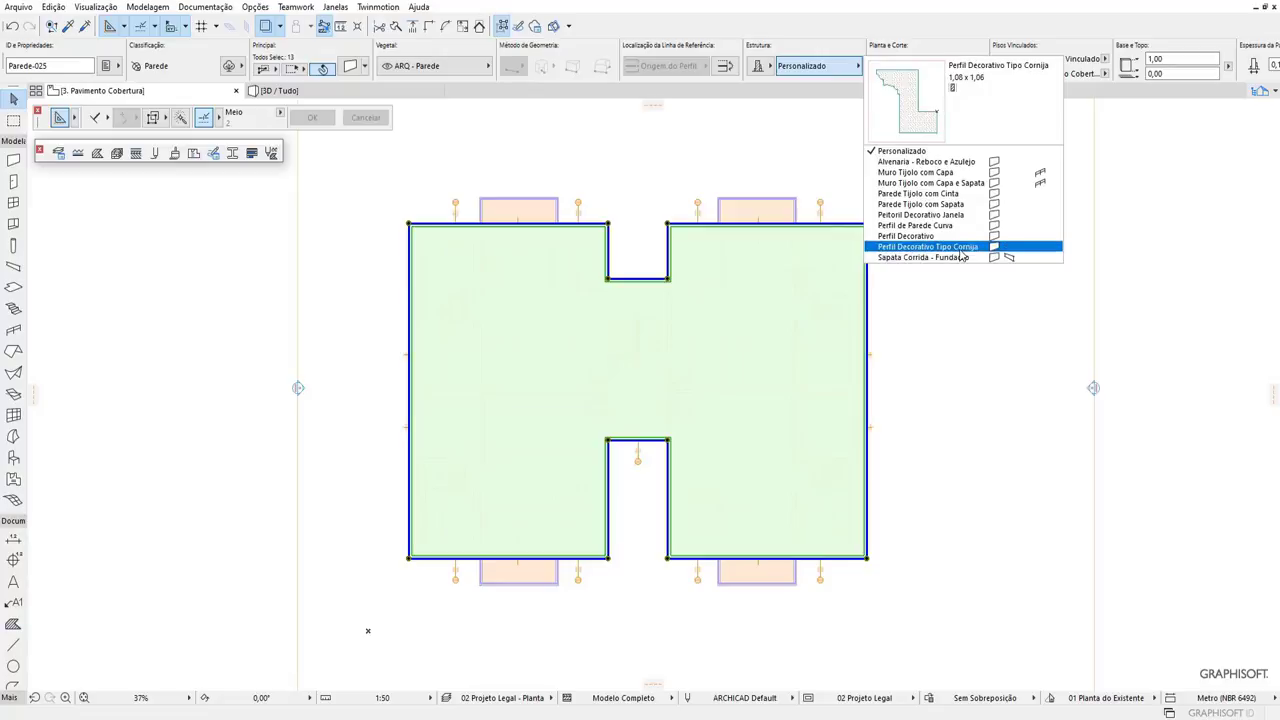
click(962, 250)
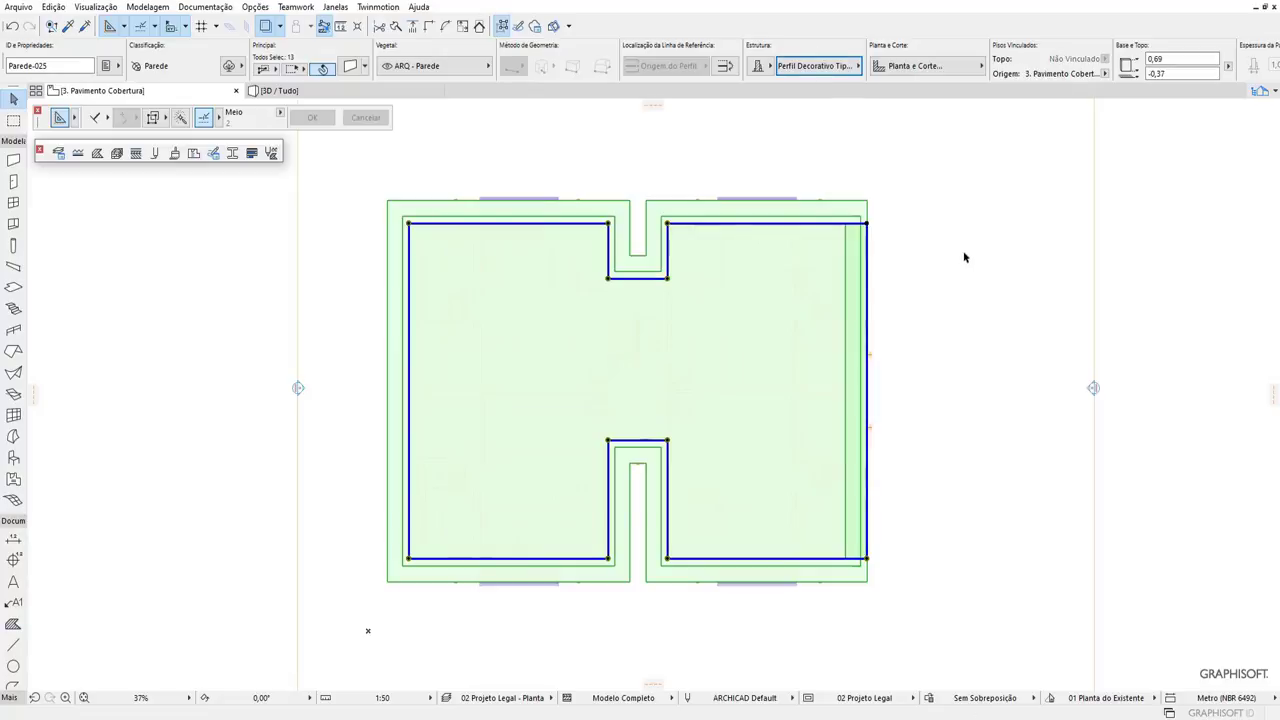
In 3D, flip the left parapet wall's reference line so it sits outward on the roof edge.
click(372, 93)
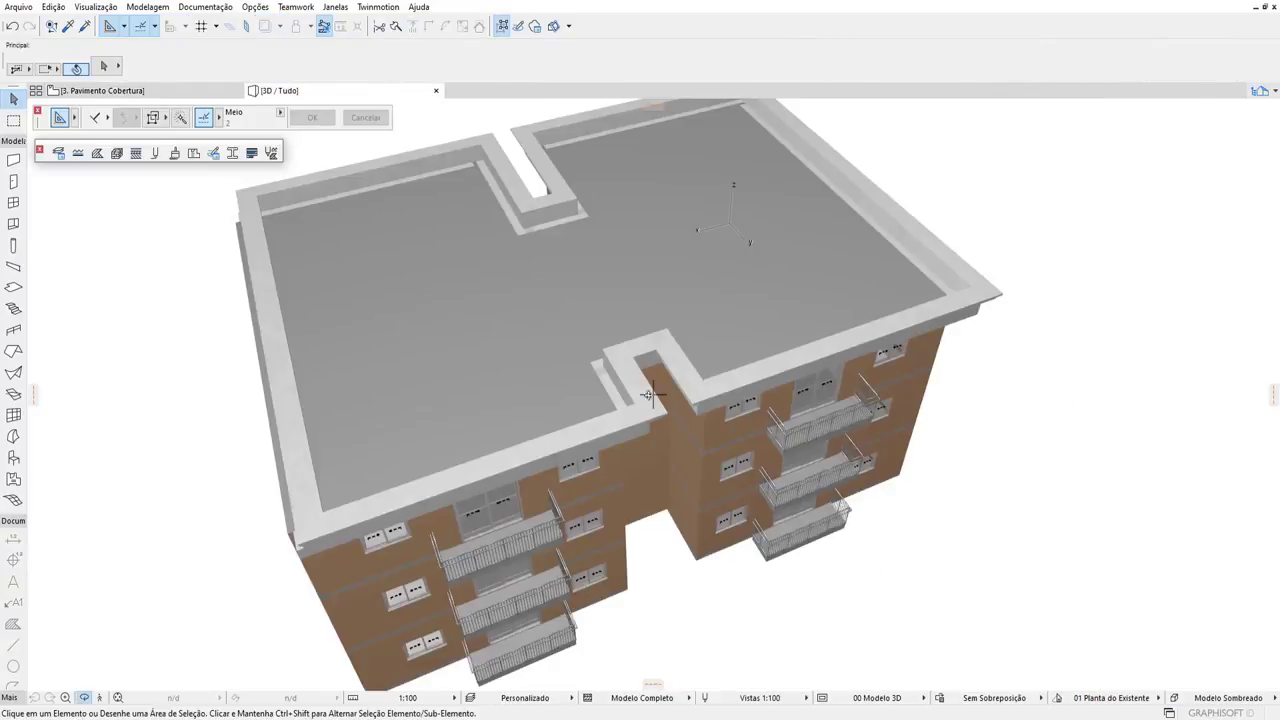
mouse_move(648, 395)
shift+middle_down()
mouse_move(479, 320)
mouse_move(395, 378)
shift+middle_up()
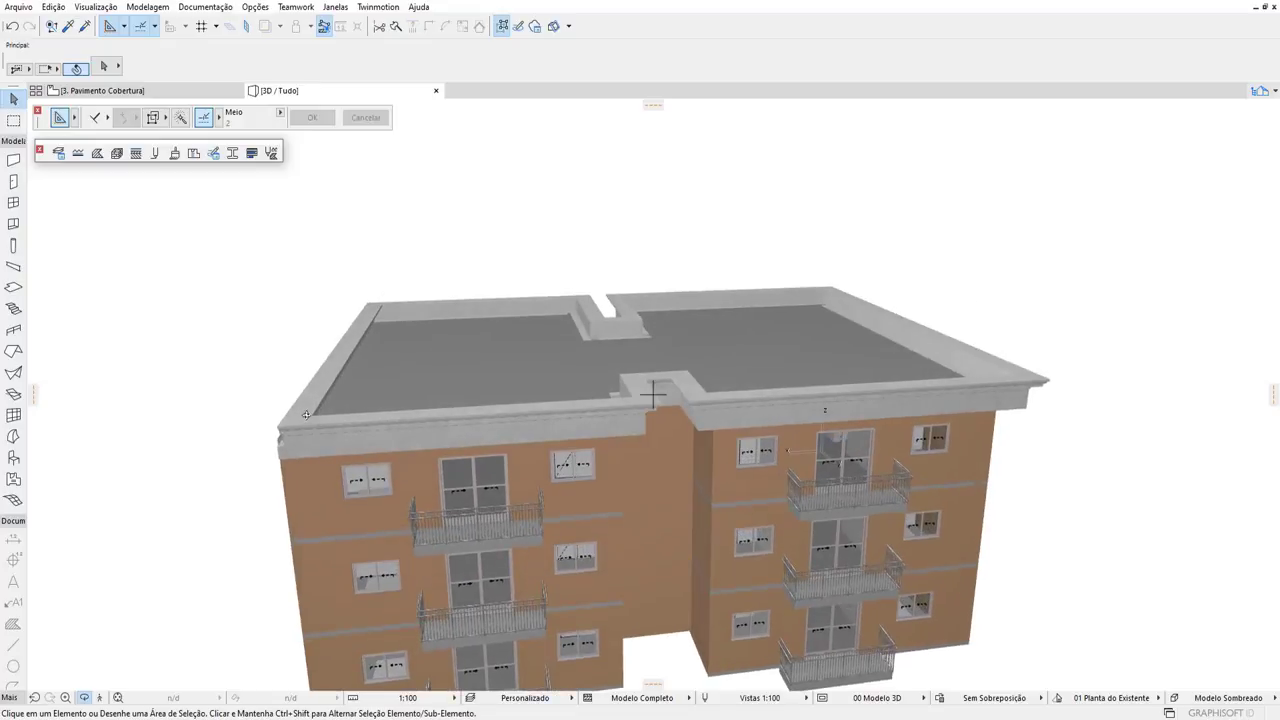
click(299, 422)
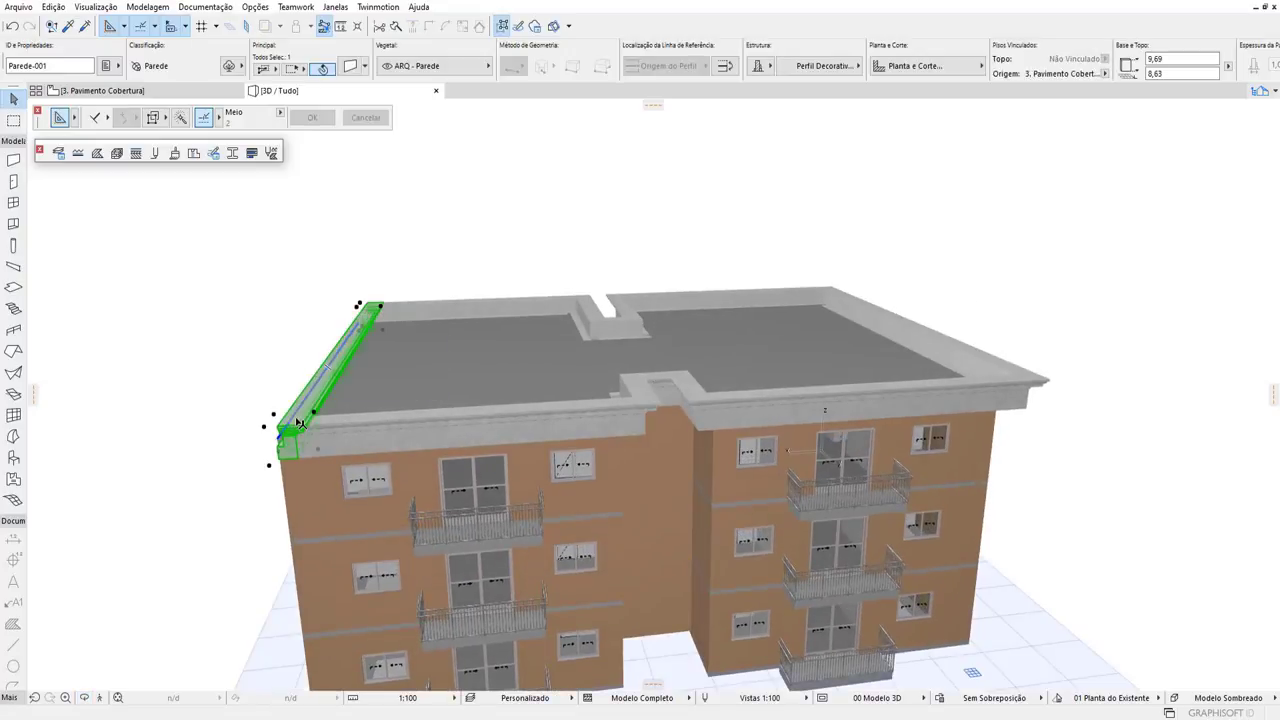
click(729, 70)
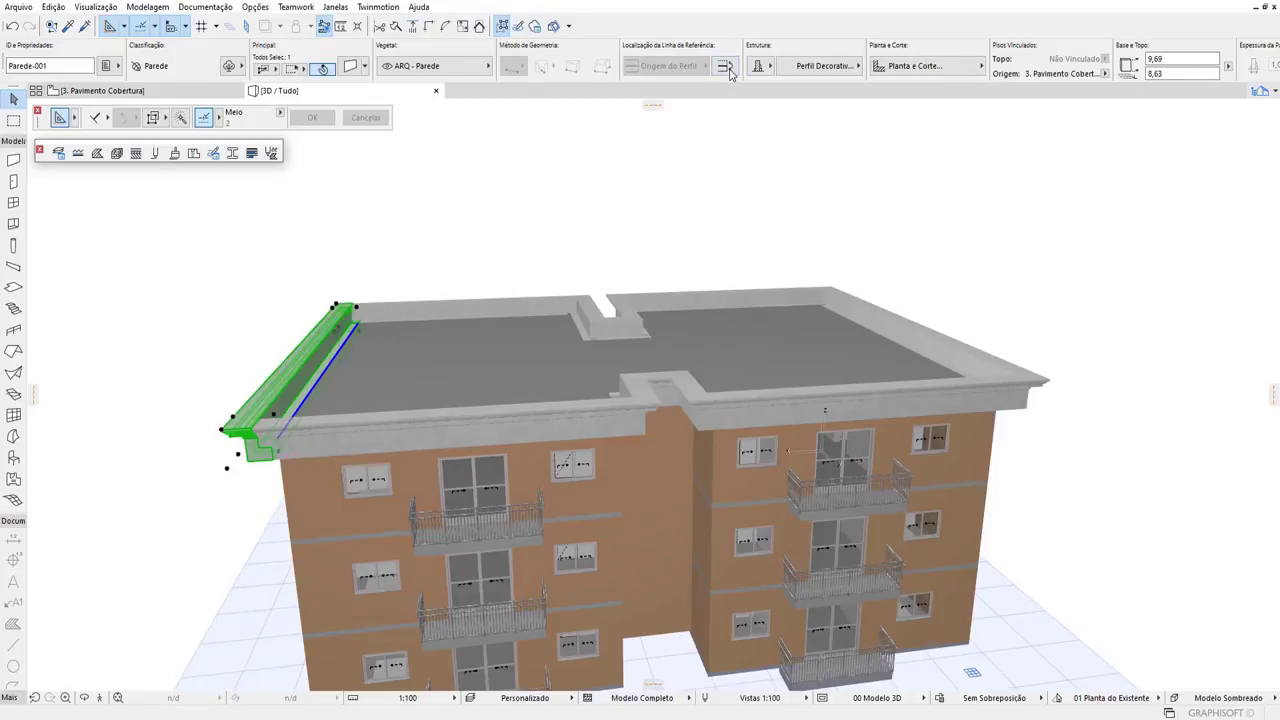
key(Escape)
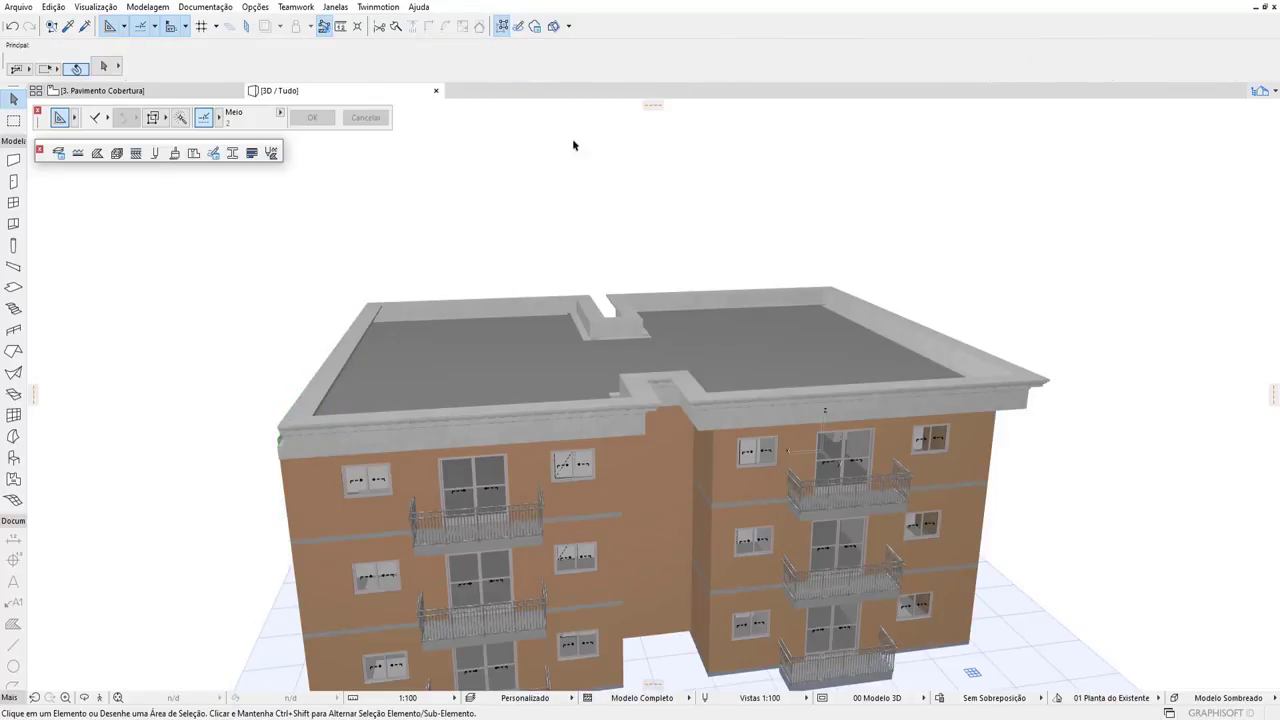
click(322, 397)
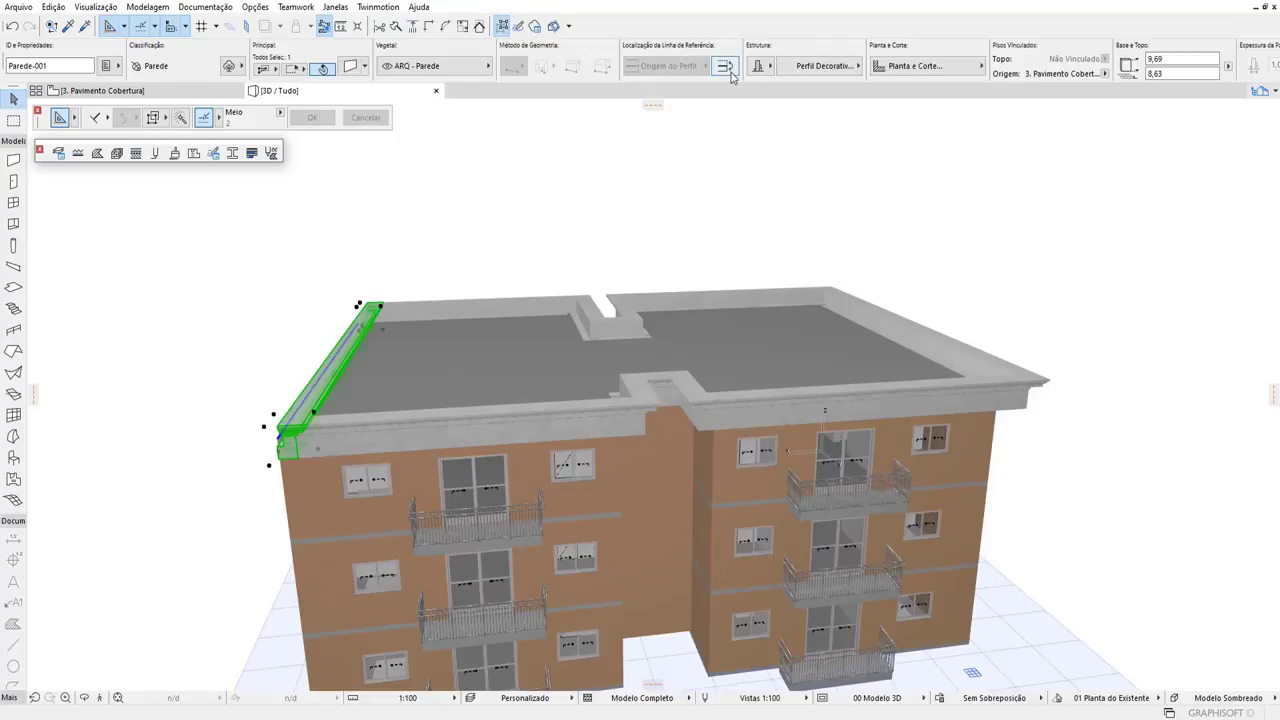
click(730, 72)
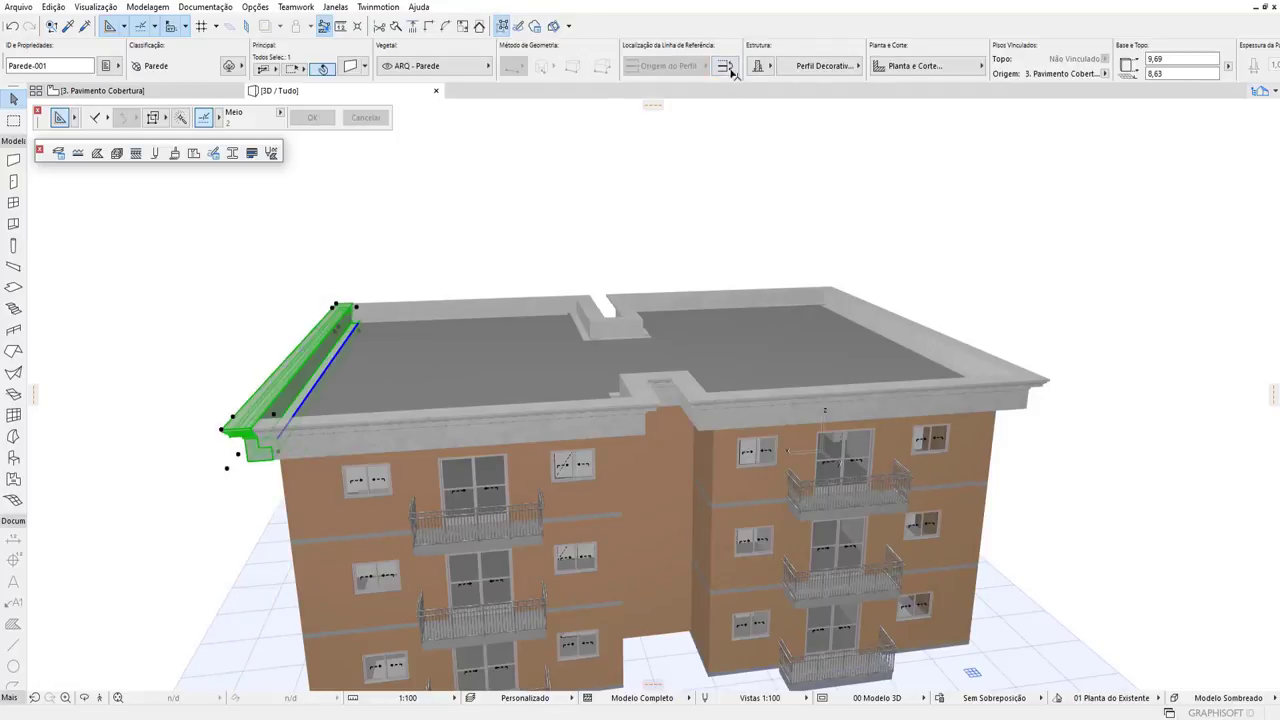
key(Escape)
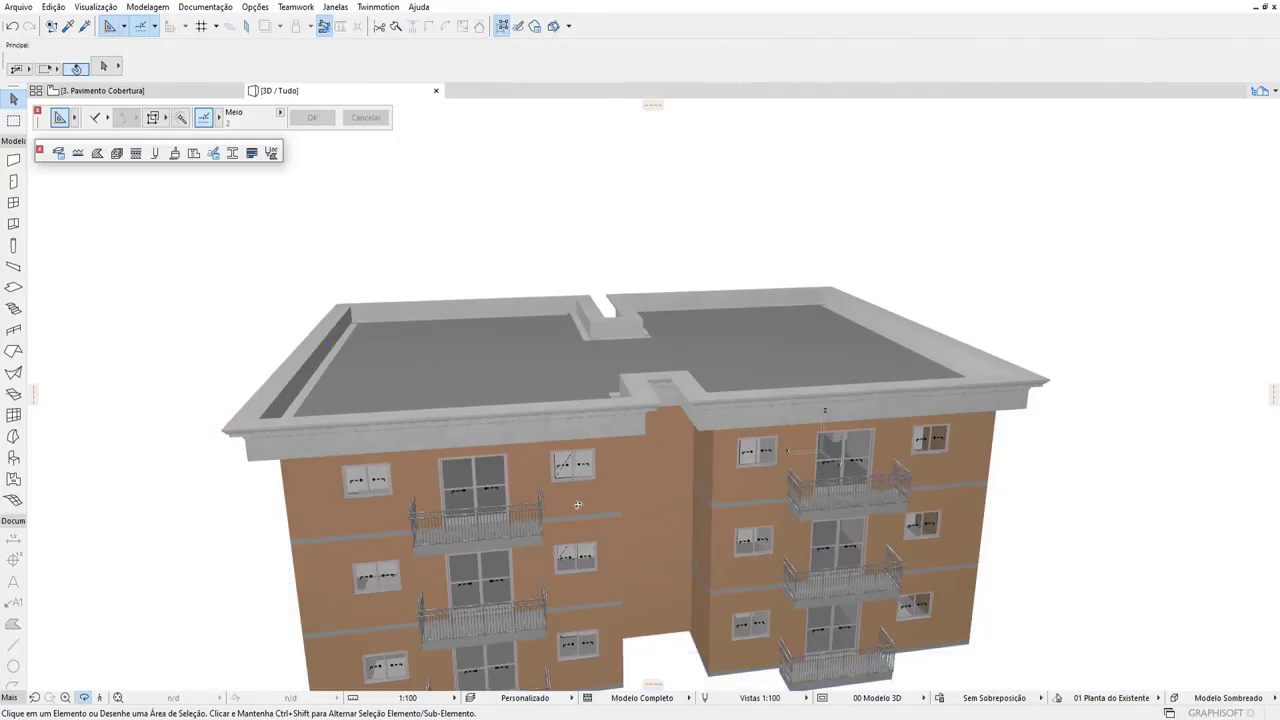
Review the projecting cornice in 3D from above and below, ending on the roof floor plan.
mouse_move(552, 431)
shift+middle_down()
mouse_move(594, 447)
mouse_move(468, 182)
shift+middle_up()
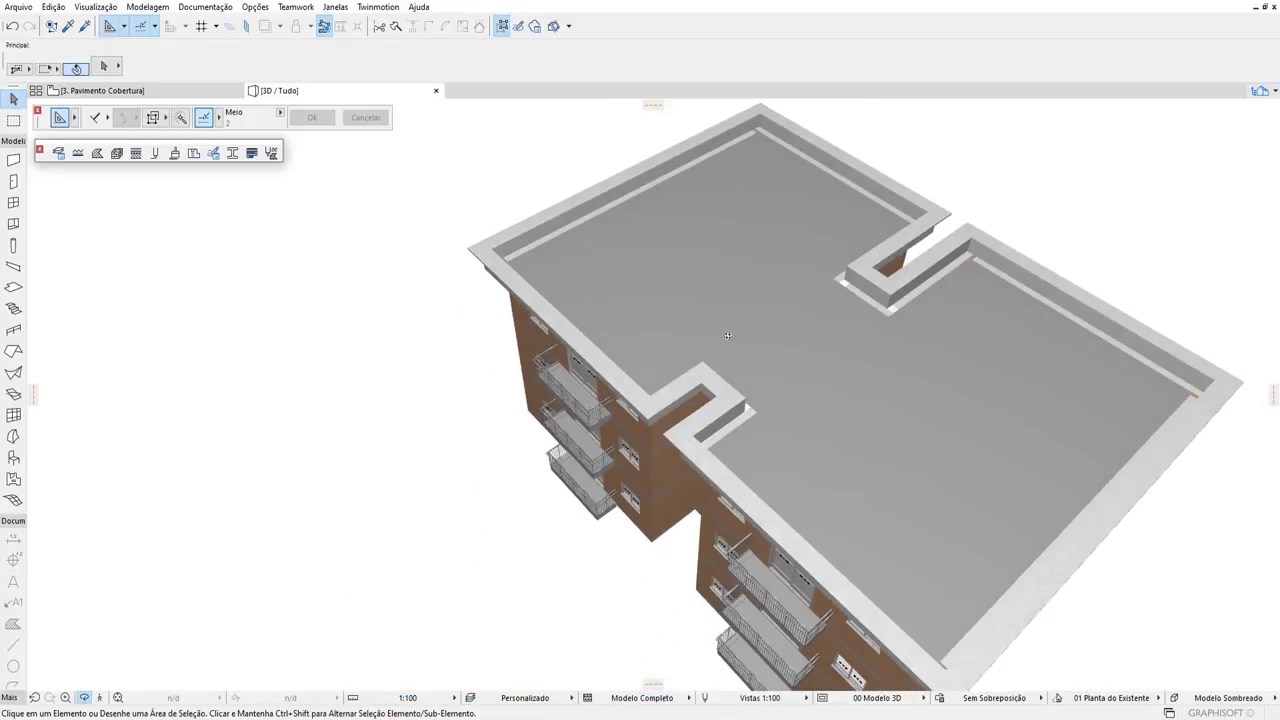
click(147, 90)
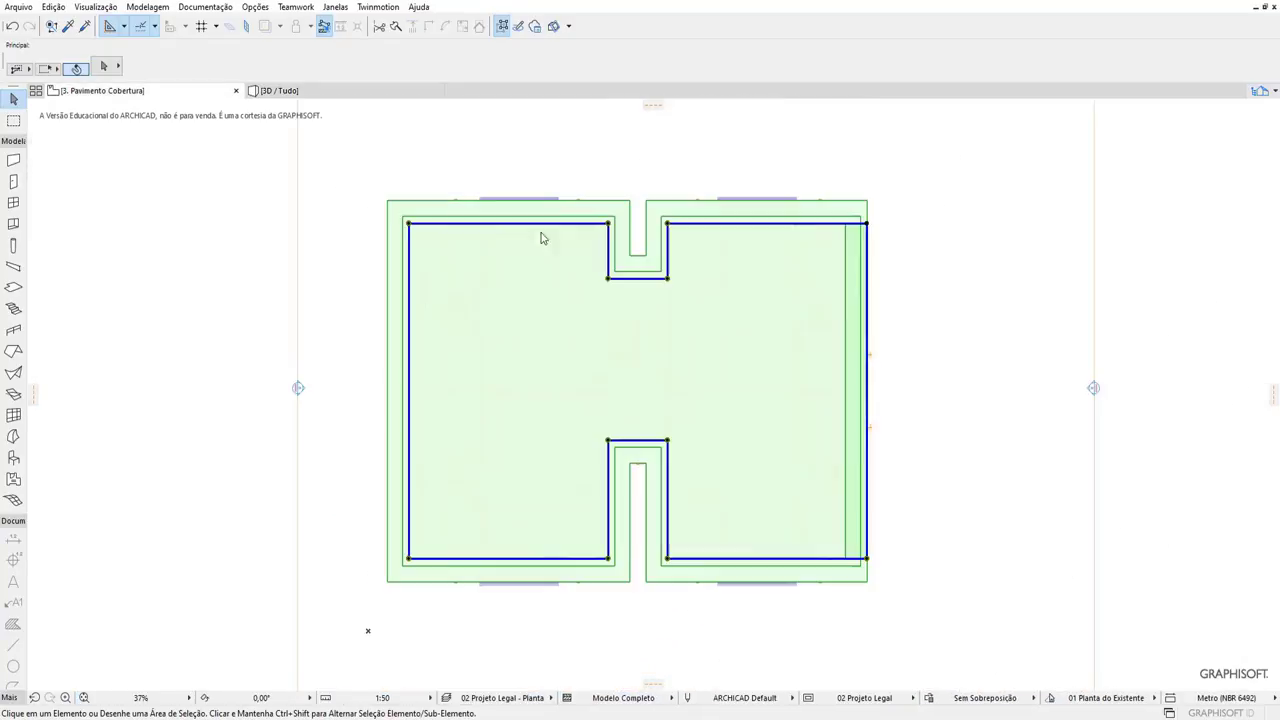
click(1001, 317)
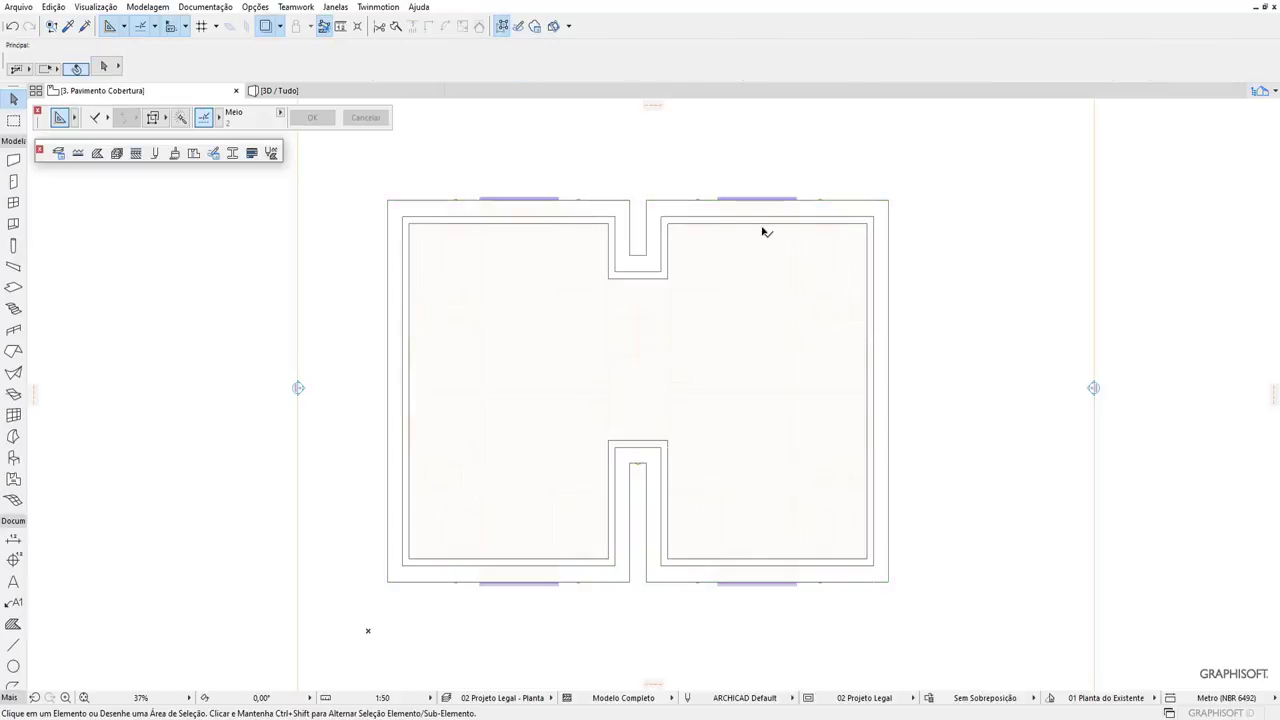
mouse_move(300, 90)
click(278, 90)
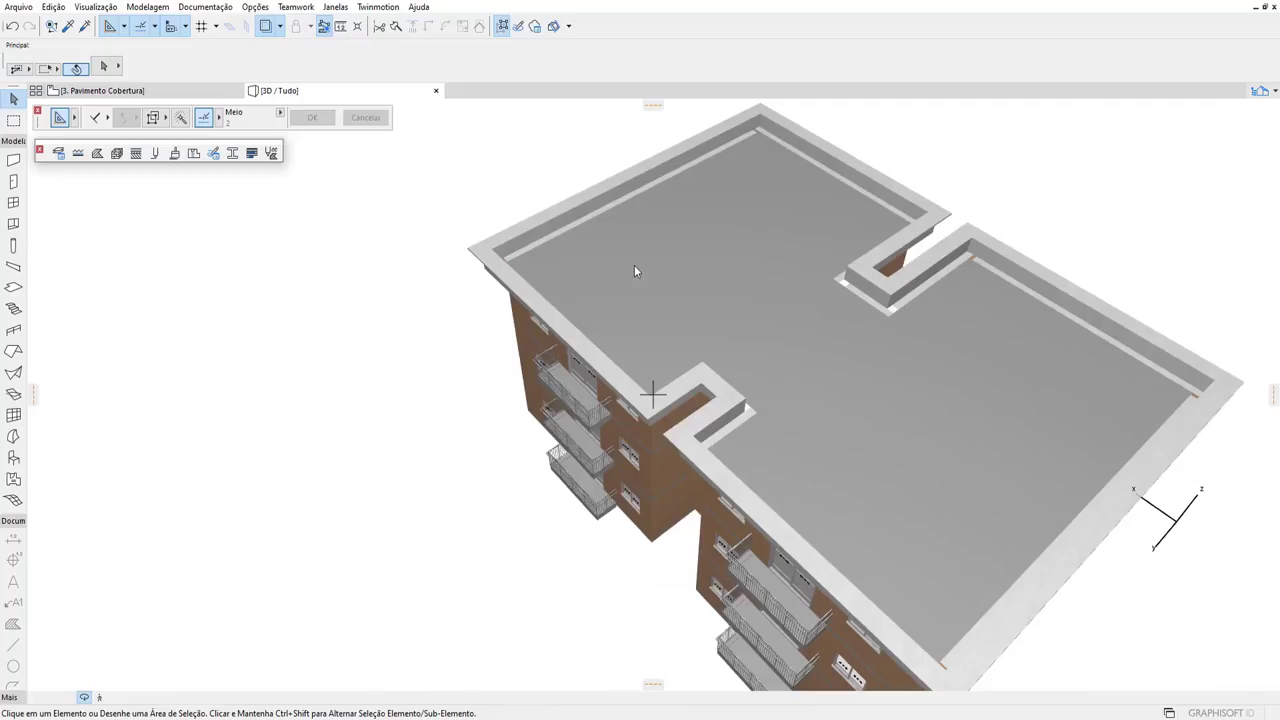
mouse_move(651, 389)
shift+middle_down()
mouse_move(833, 306)
mouse_move(610, 472)
mouse_move(499, 416)
mouse_move(517, 374)
mouse_move(700, 380)
mouse_move(651, 508)
mouse_move(595, 510)
shift+middle_up()
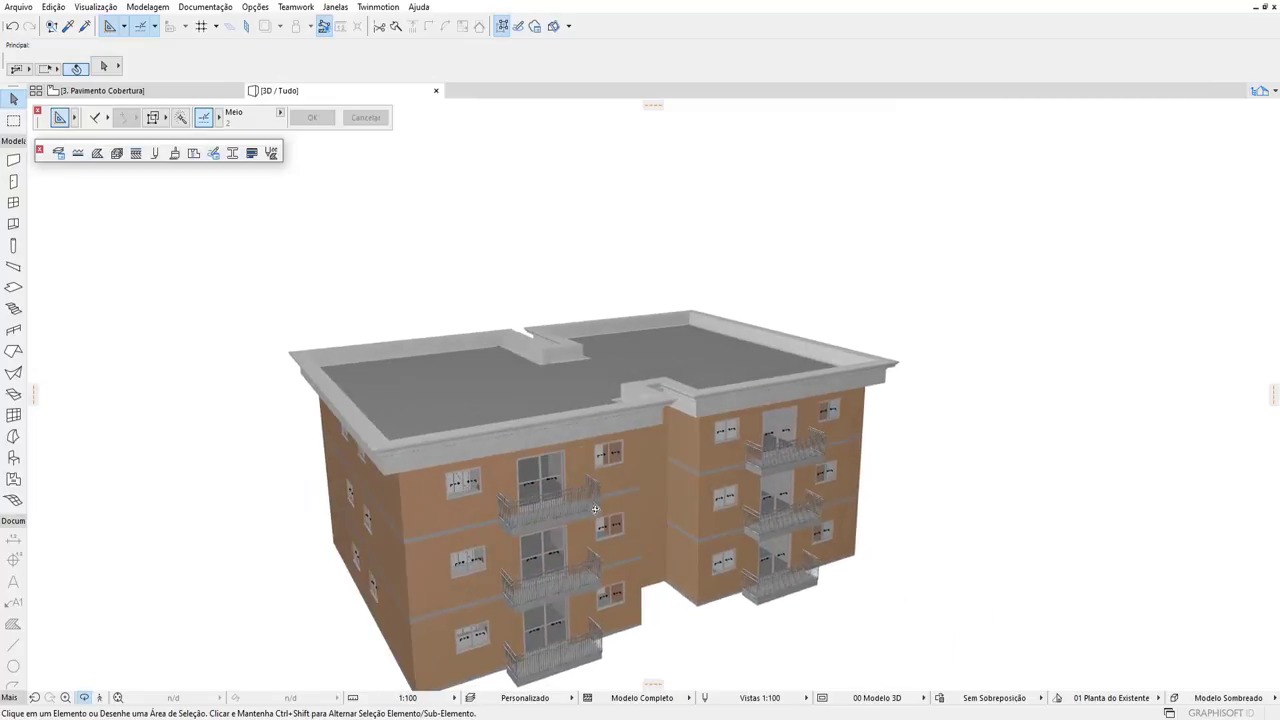
key(F2)
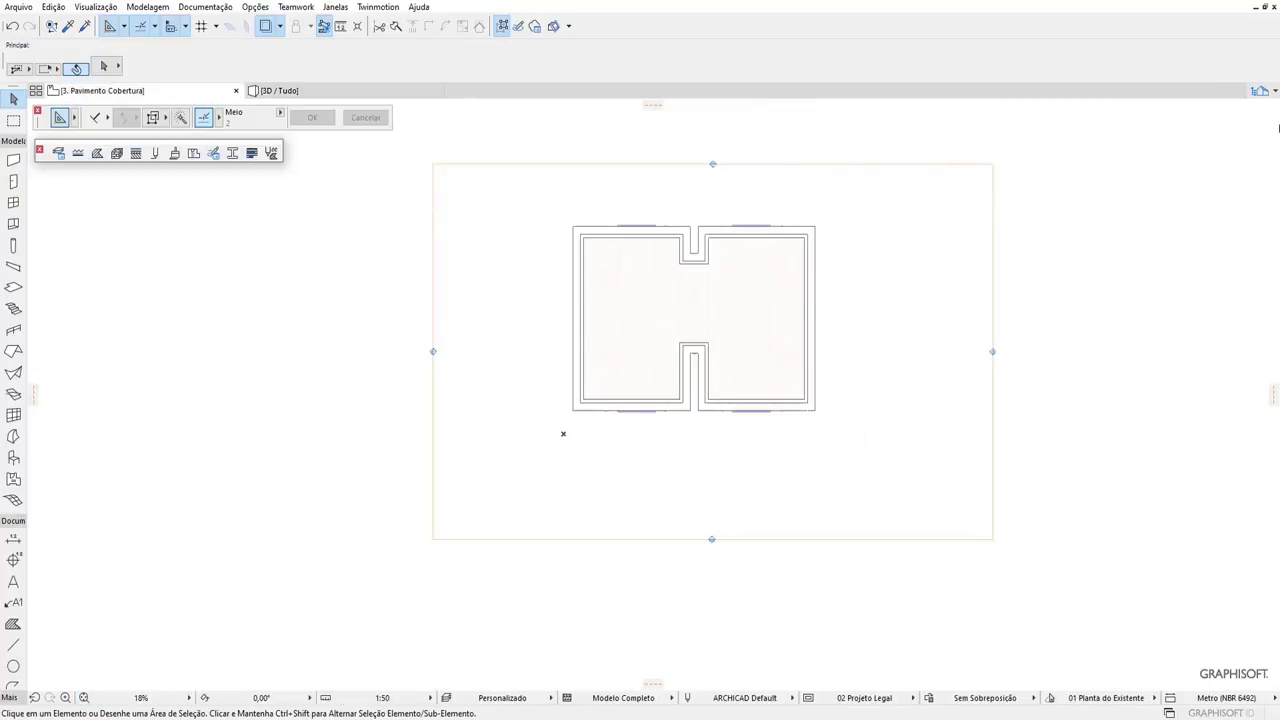
On the 0. Pavimento Térreo plan, draw a roughly 56,40 × 26,32 terrain mesh around the building.
click(1276, 93)
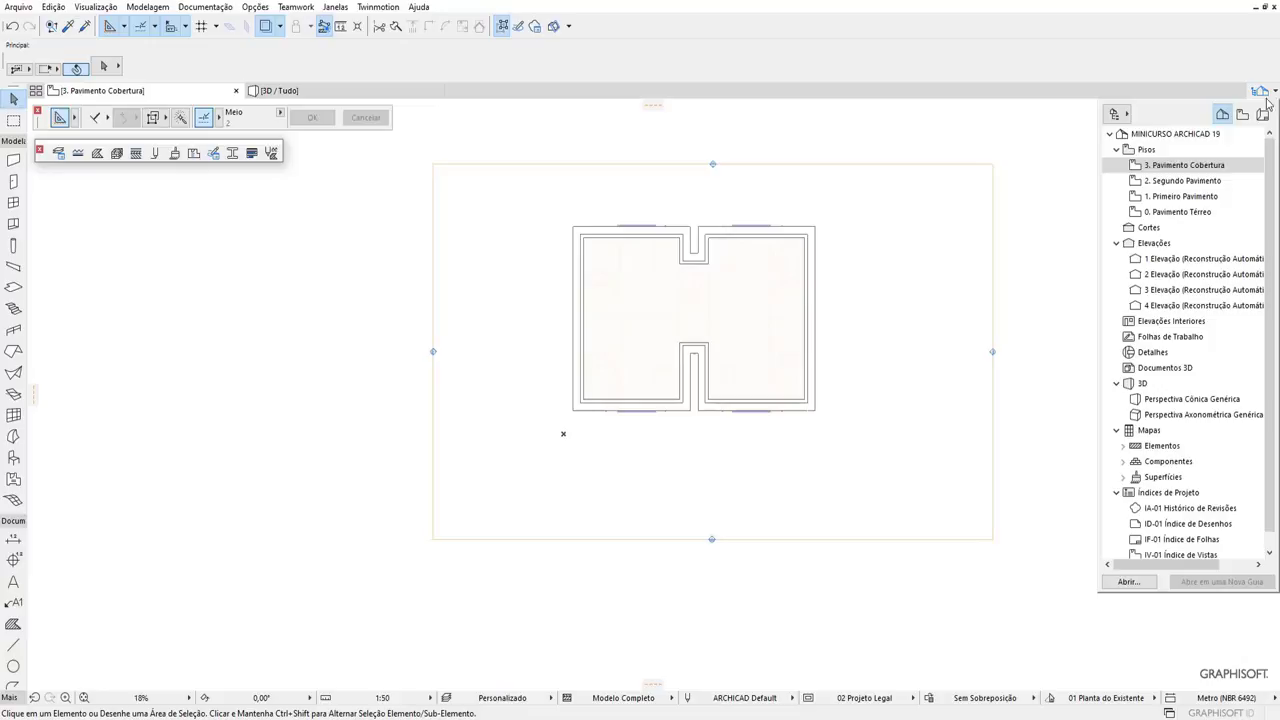
click(1174, 212)
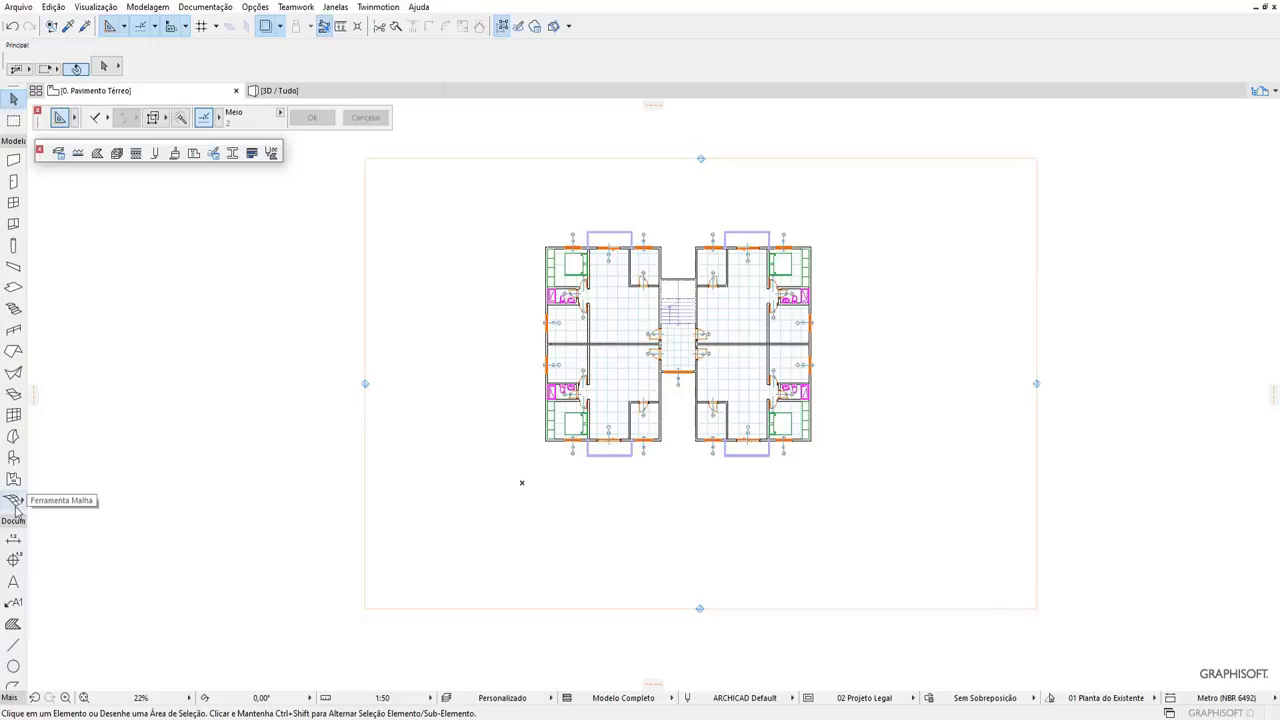
click(13, 500)
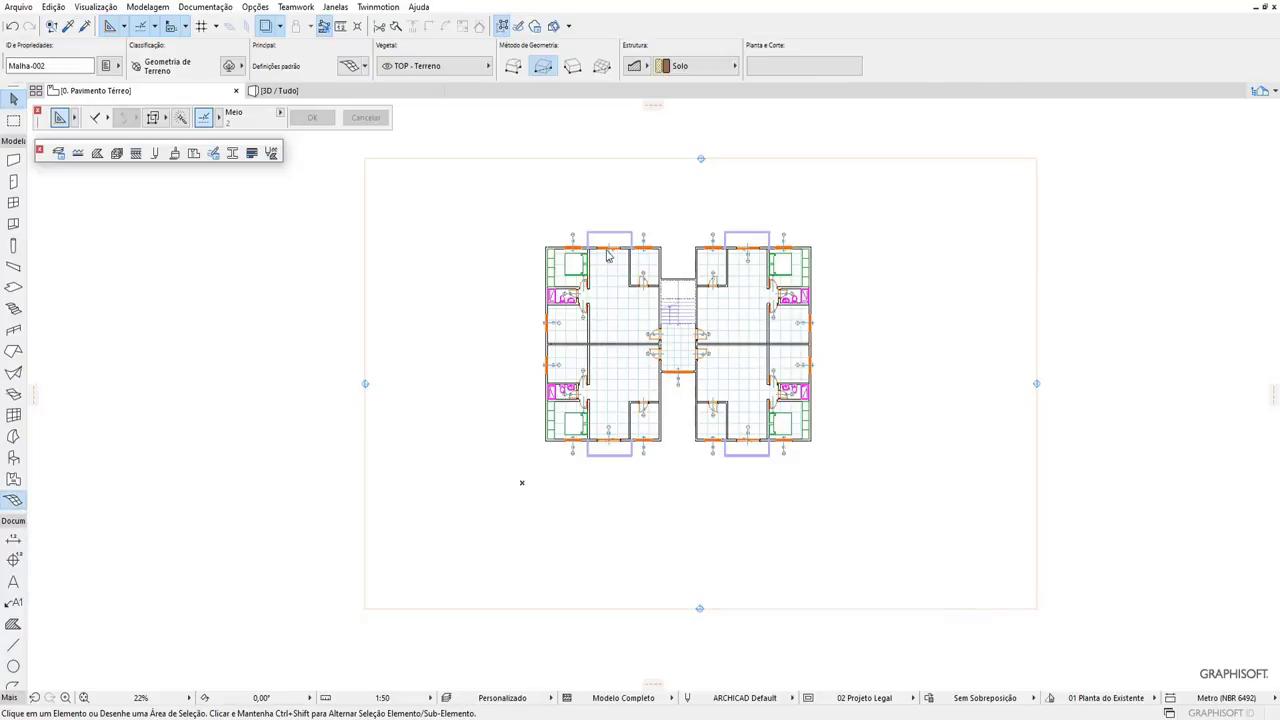
click(375, 168)
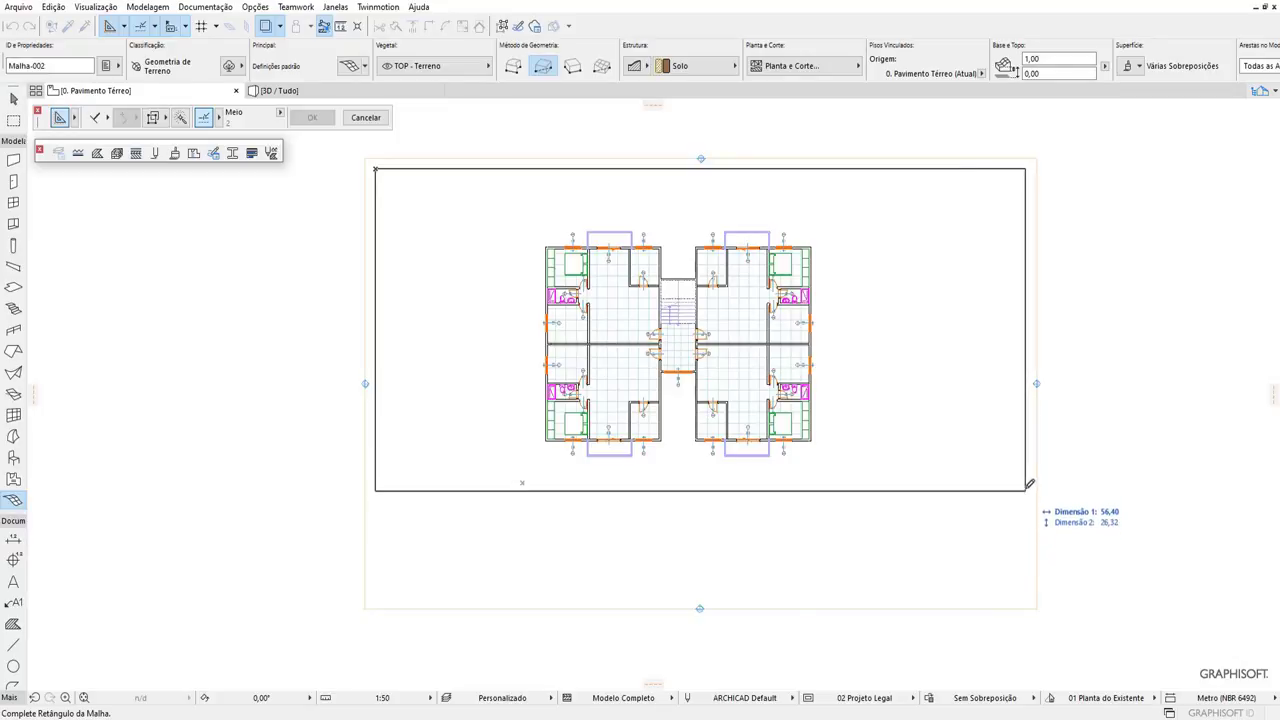
click(1025, 484)
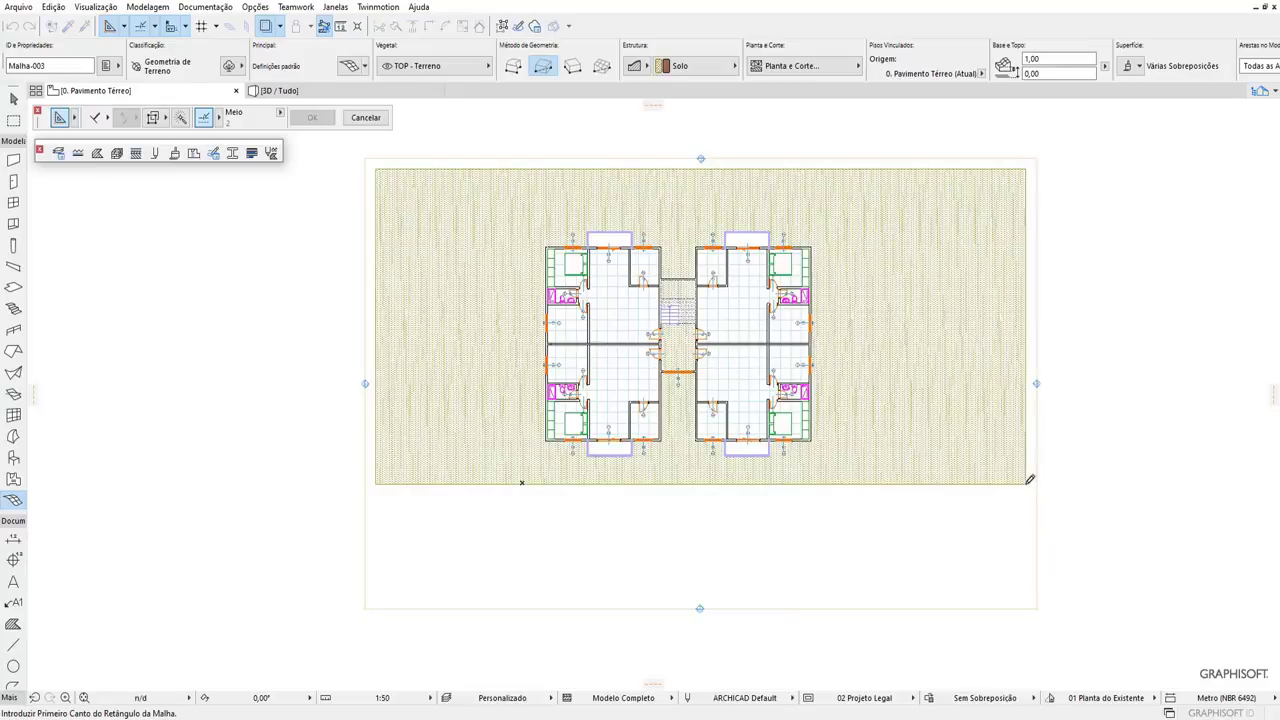
Draw a narrow sidewalk slab and a wider street slab along the terrain's lower edge, viewed in 3D.
click(14, 287)
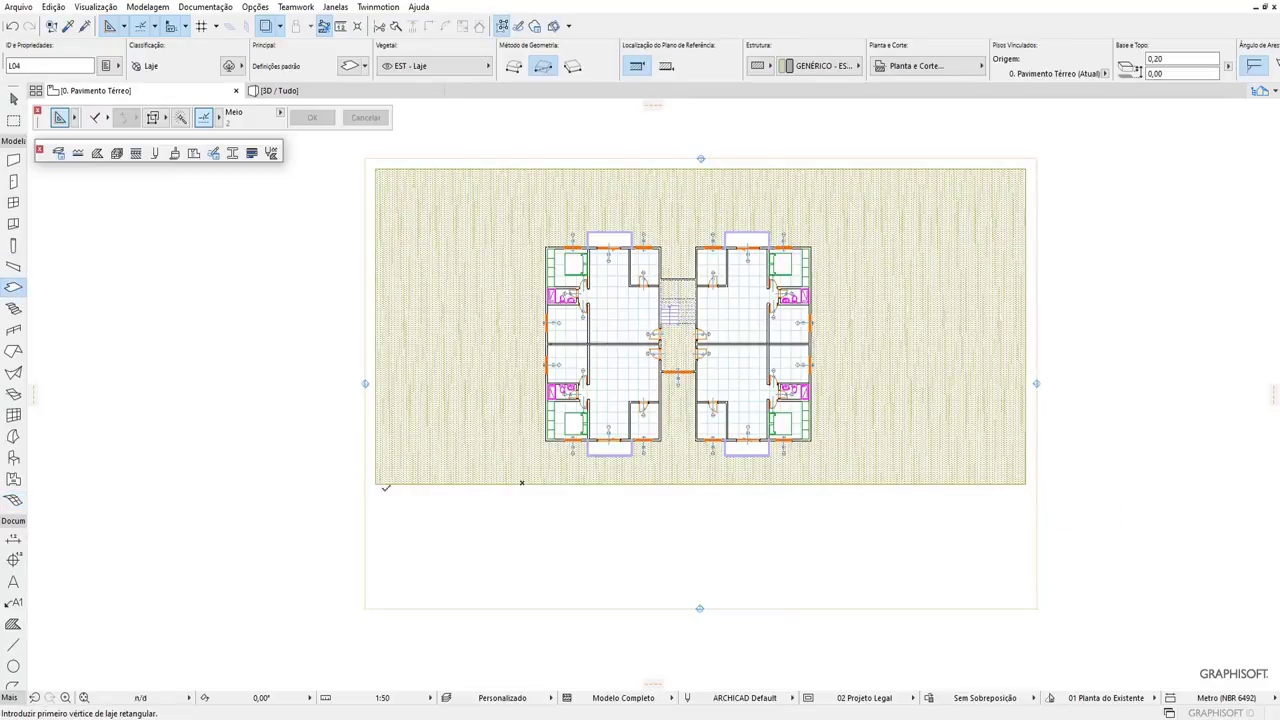
click(377, 485)
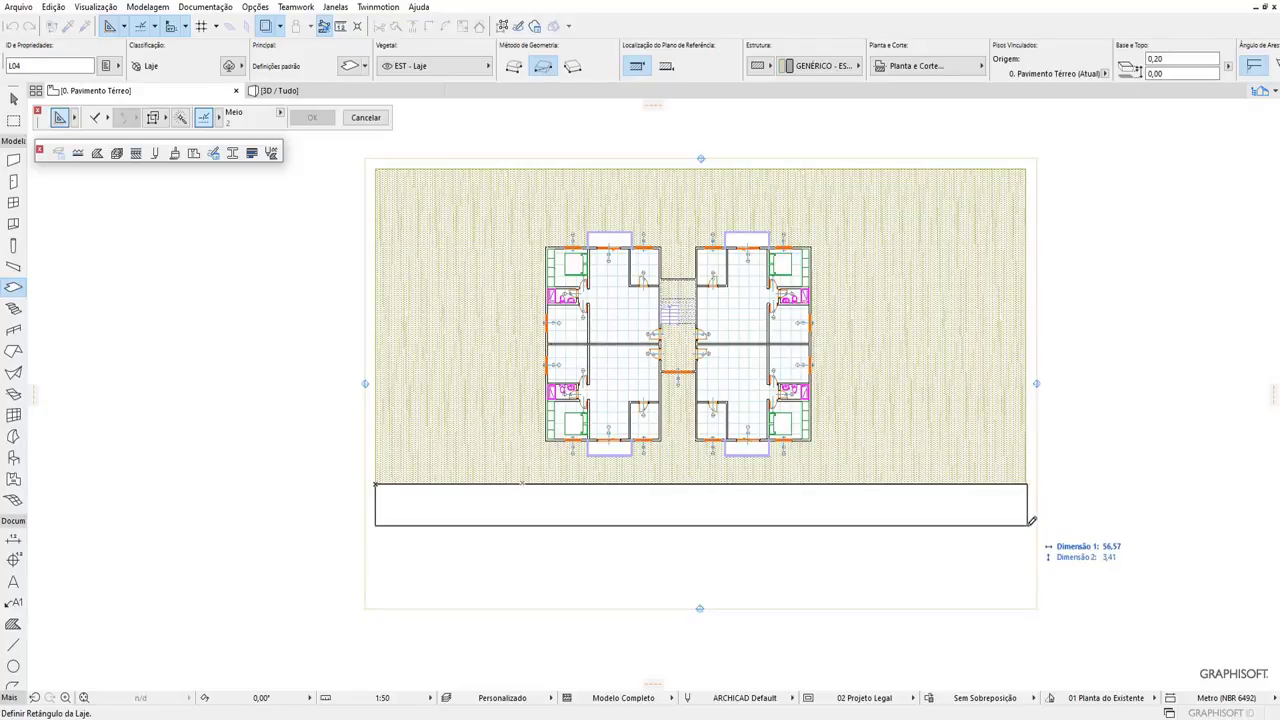
click(1031, 520)
click(376, 525)
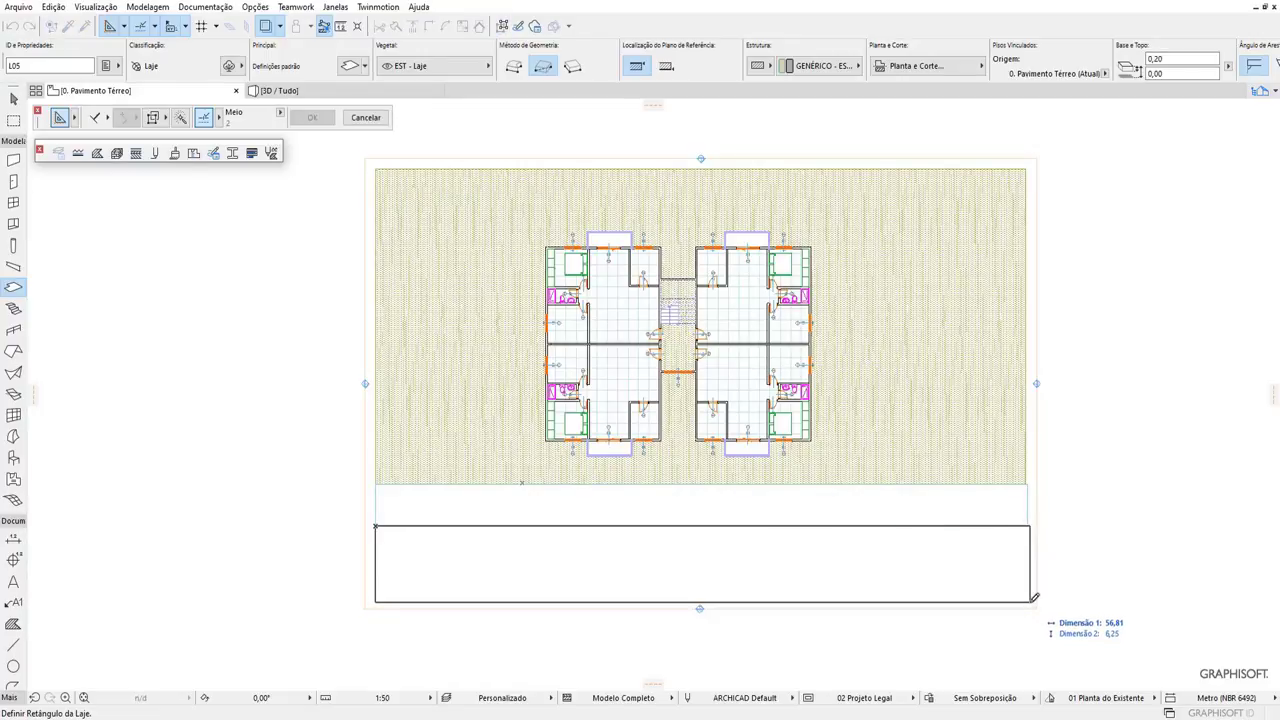
click(1030, 602)
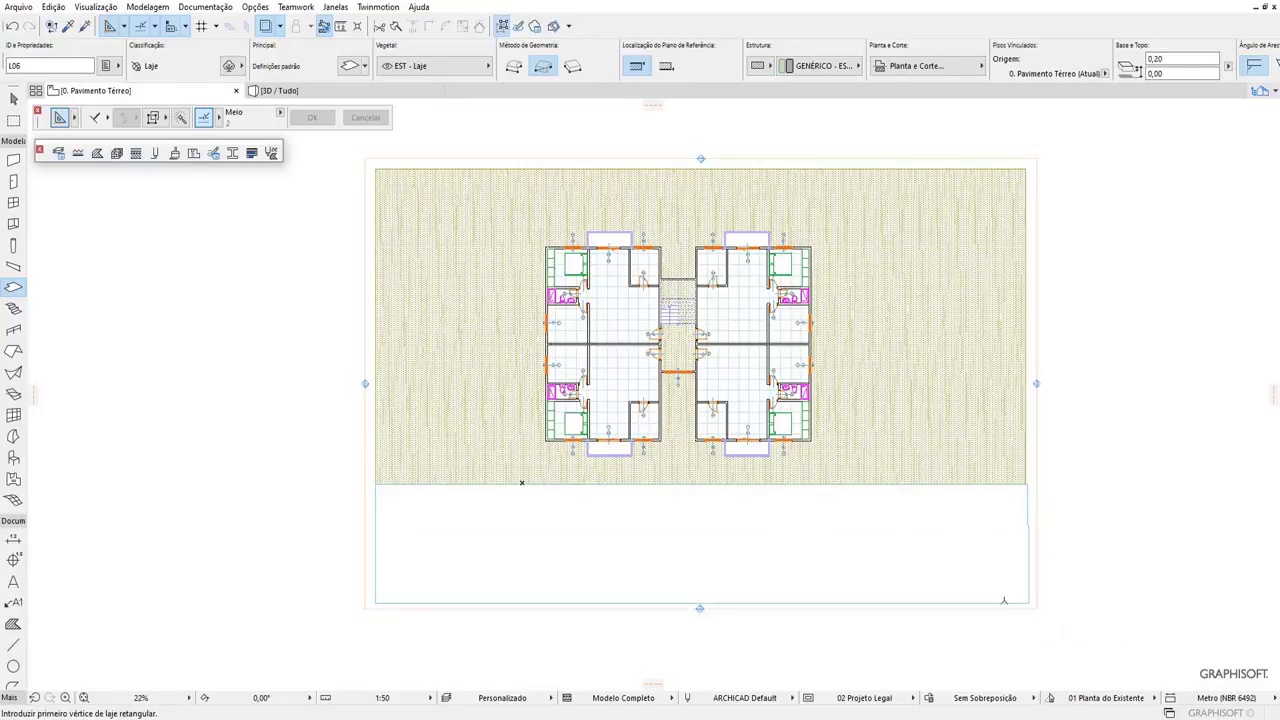
click(352, 92)
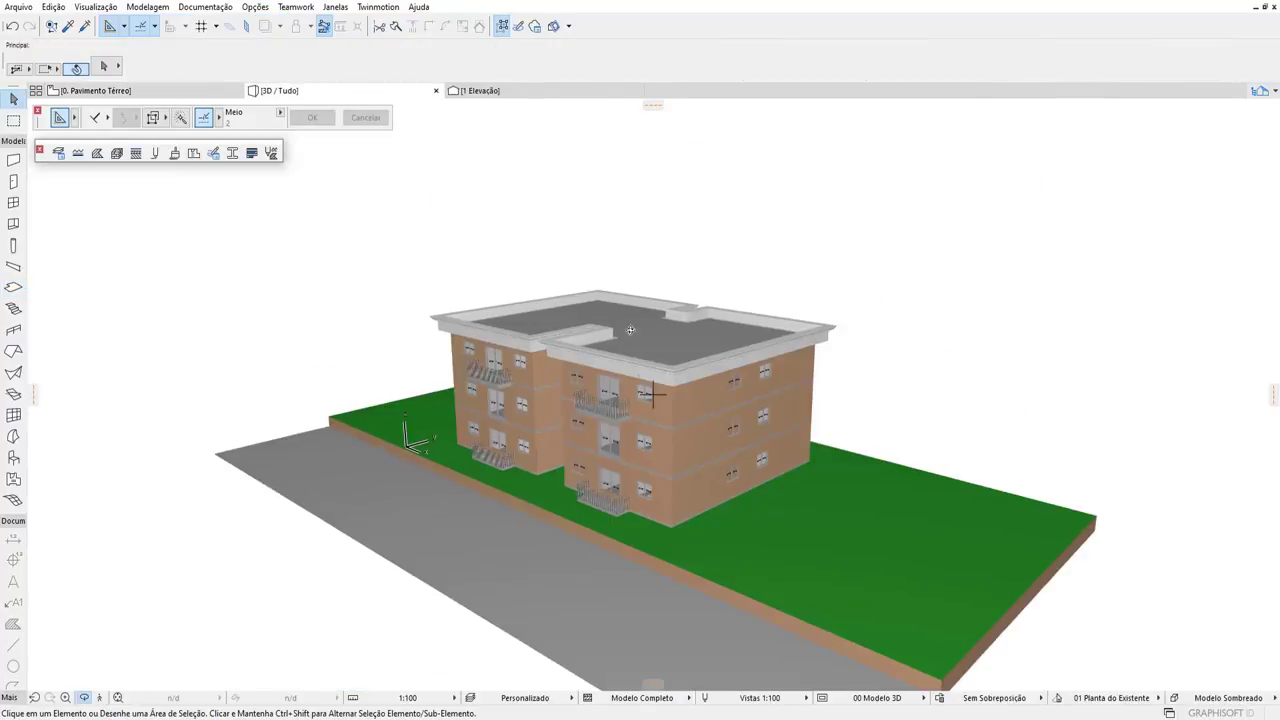
Zoom and orbit around the building and its green site in 3D, then return to 0. Pavimento Térreo.
scroll(611, 515, up, 1)
scroll(603, 512, up, 1)
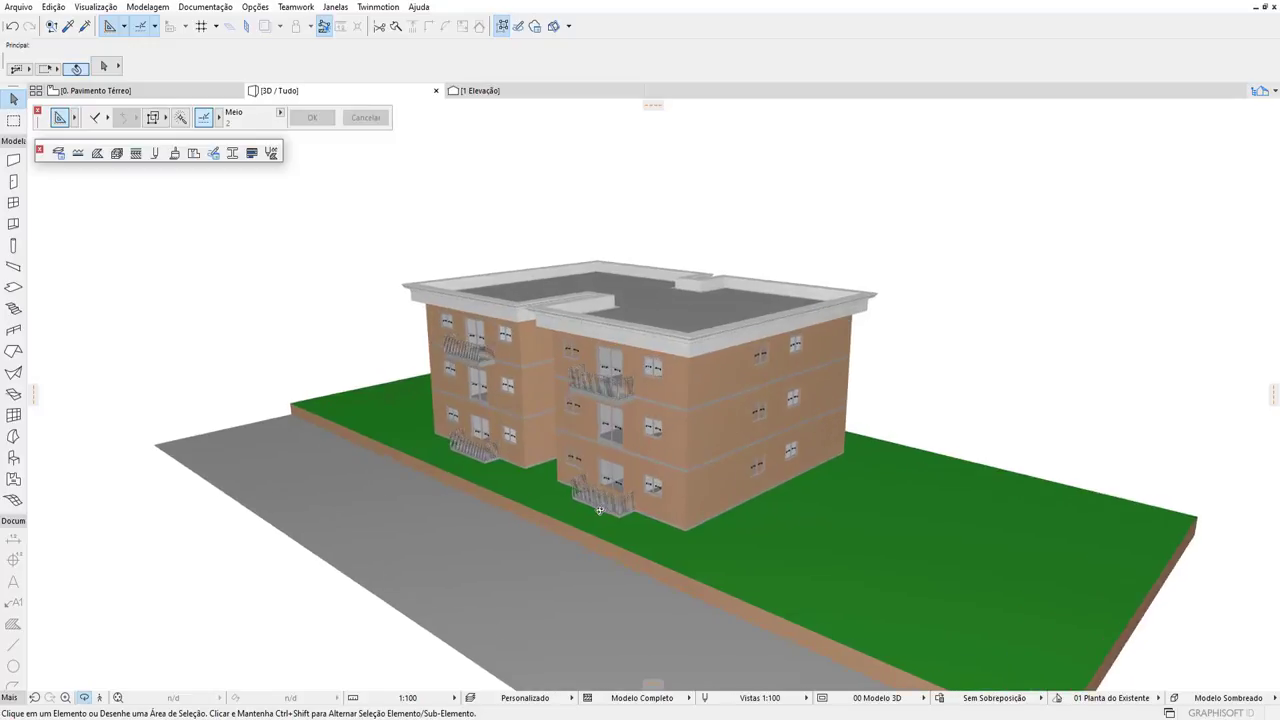
scroll(599, 516, up, 1)
shift+middle_drag(690, 500, 694, 498)
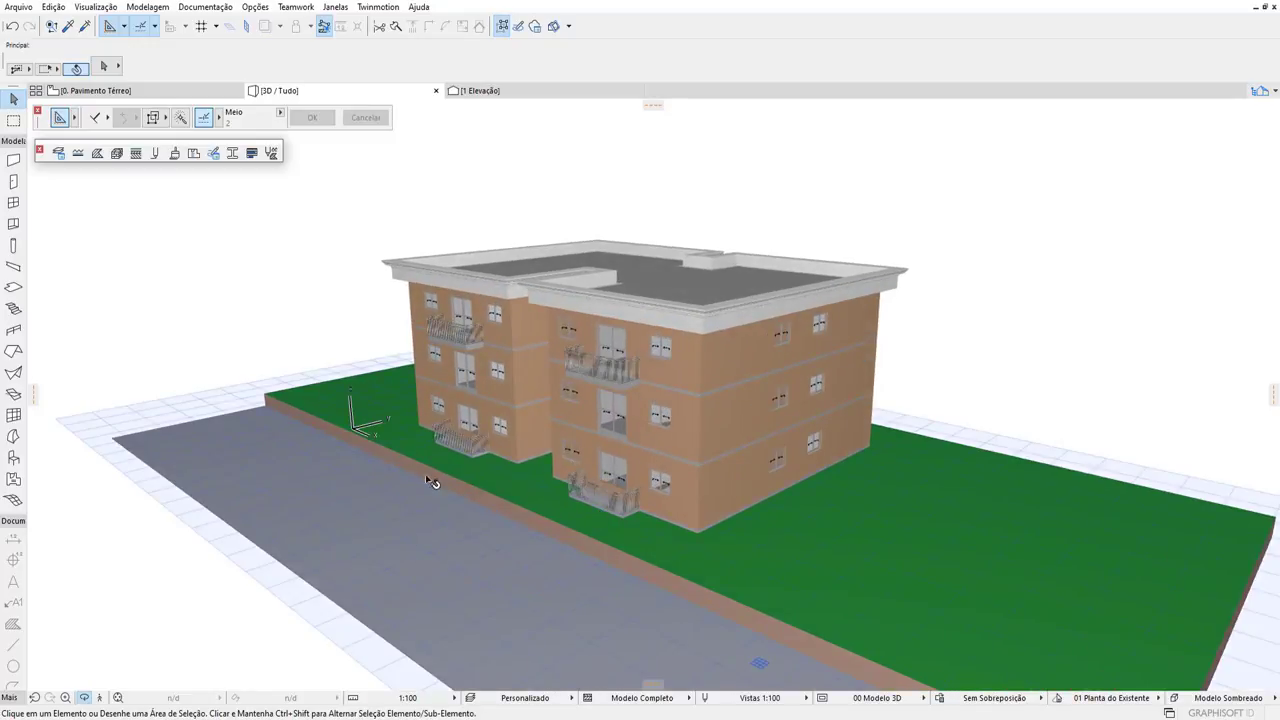
mouse_move(97, 90)
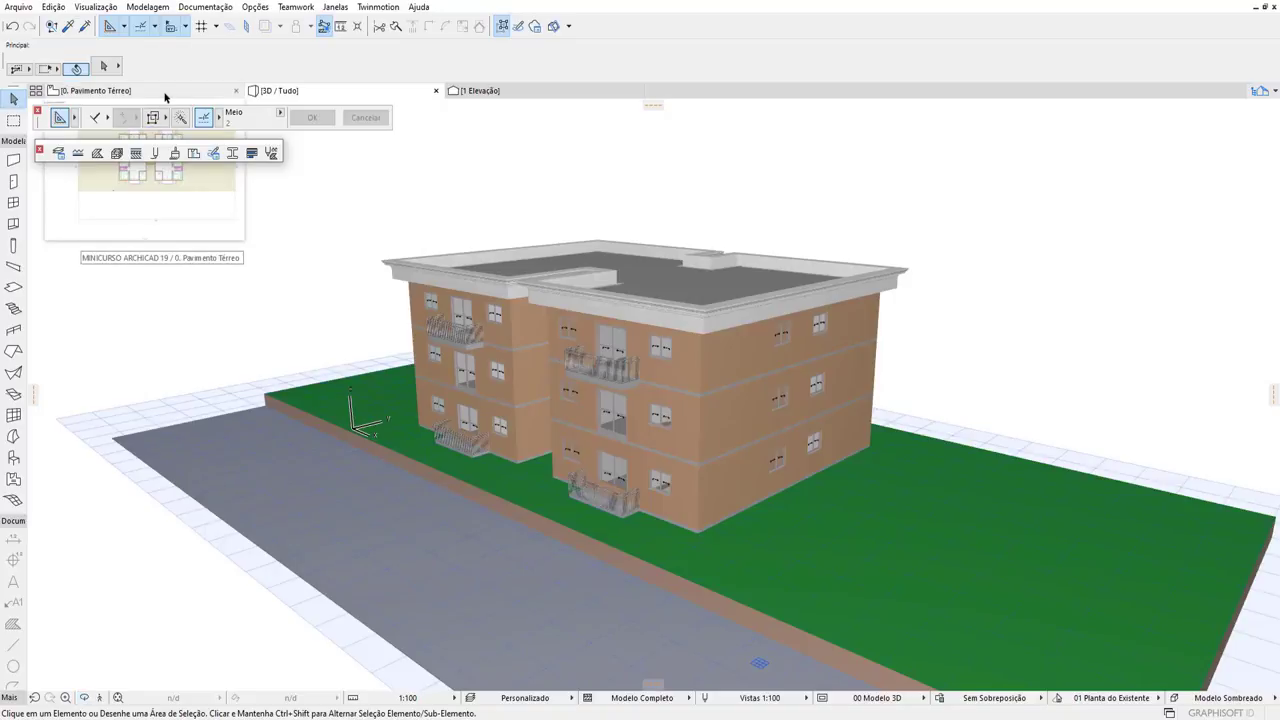
click(166, 92)
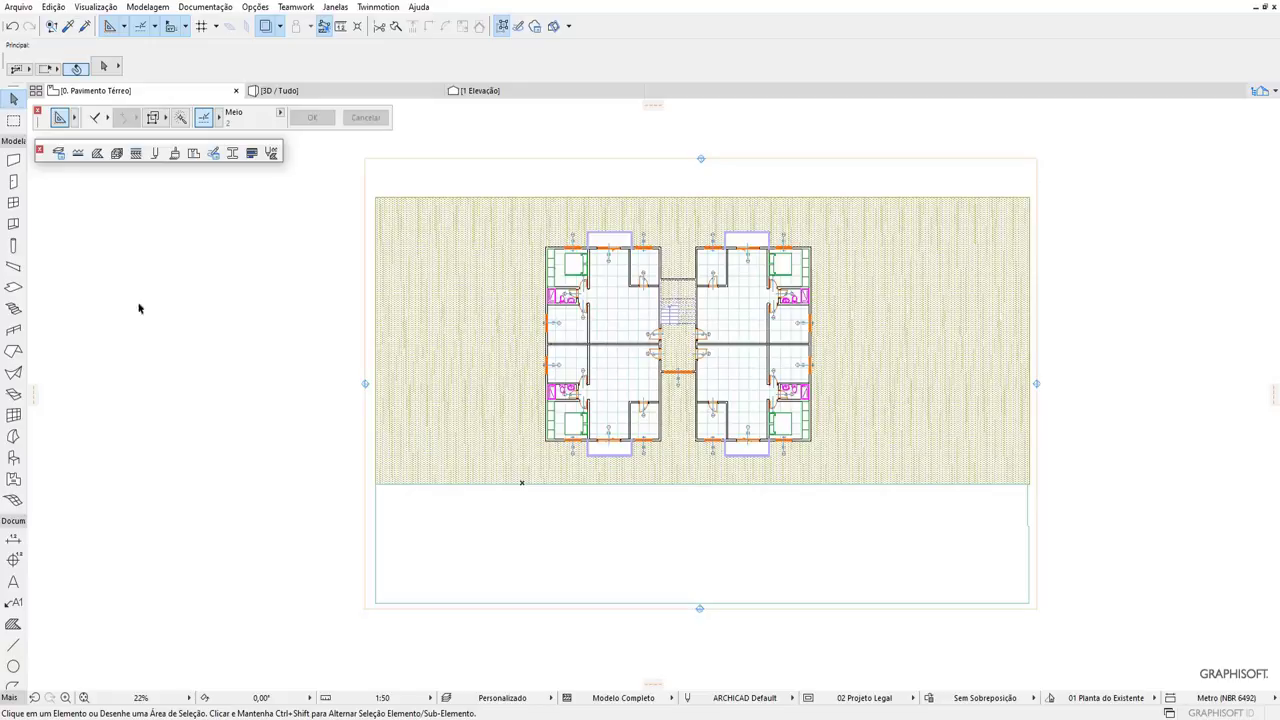
Draw section A vertically through the stair core, from above to below the building.
scroll(17, 600, down, 2)
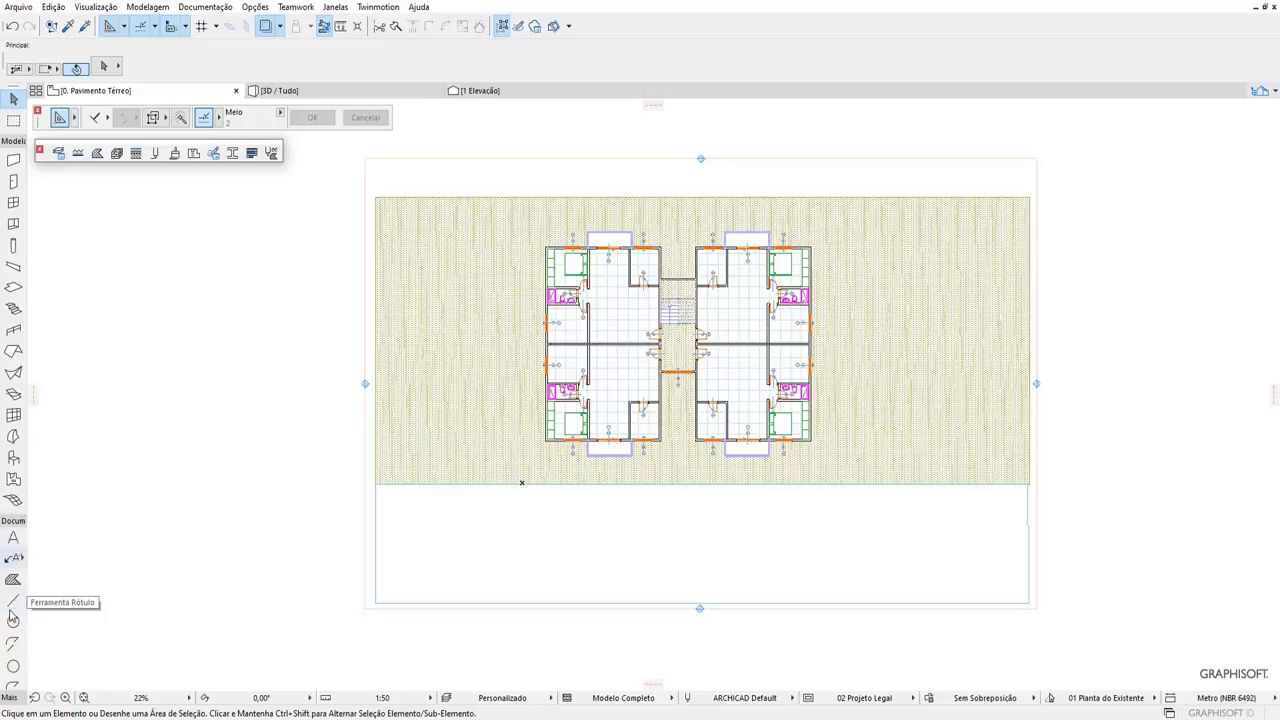
click(17, 648)
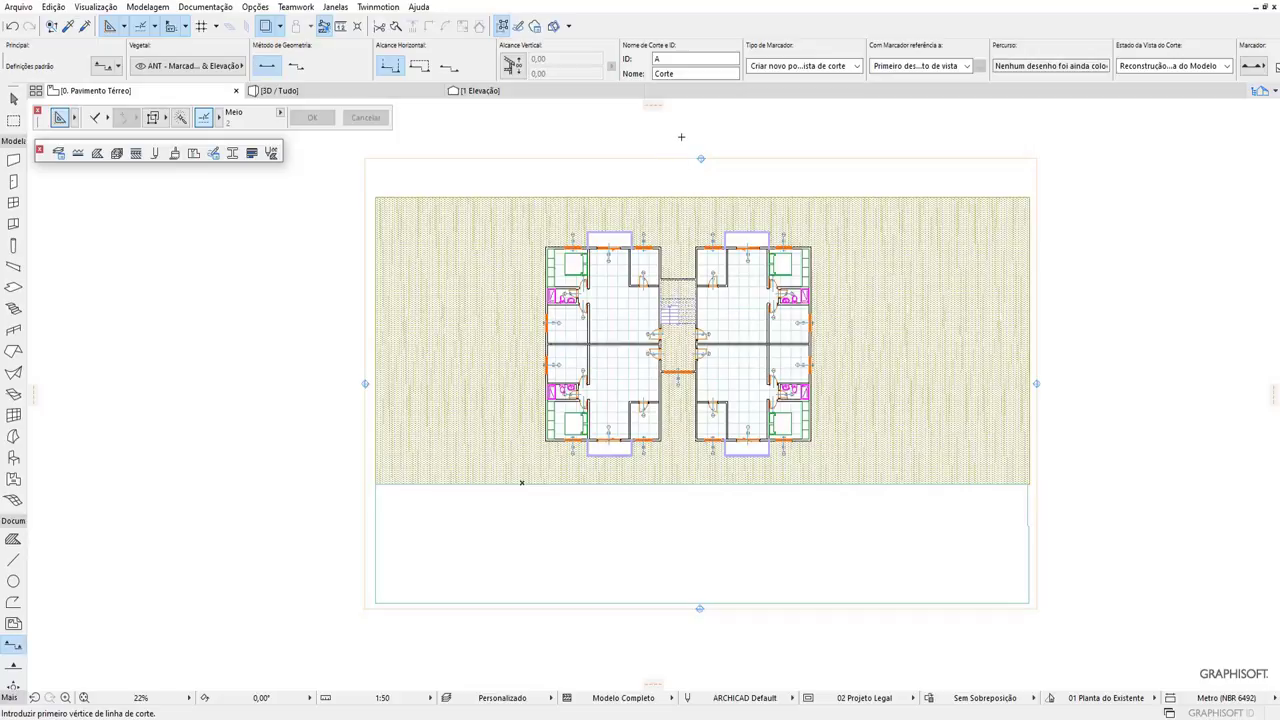
click(681, 137)
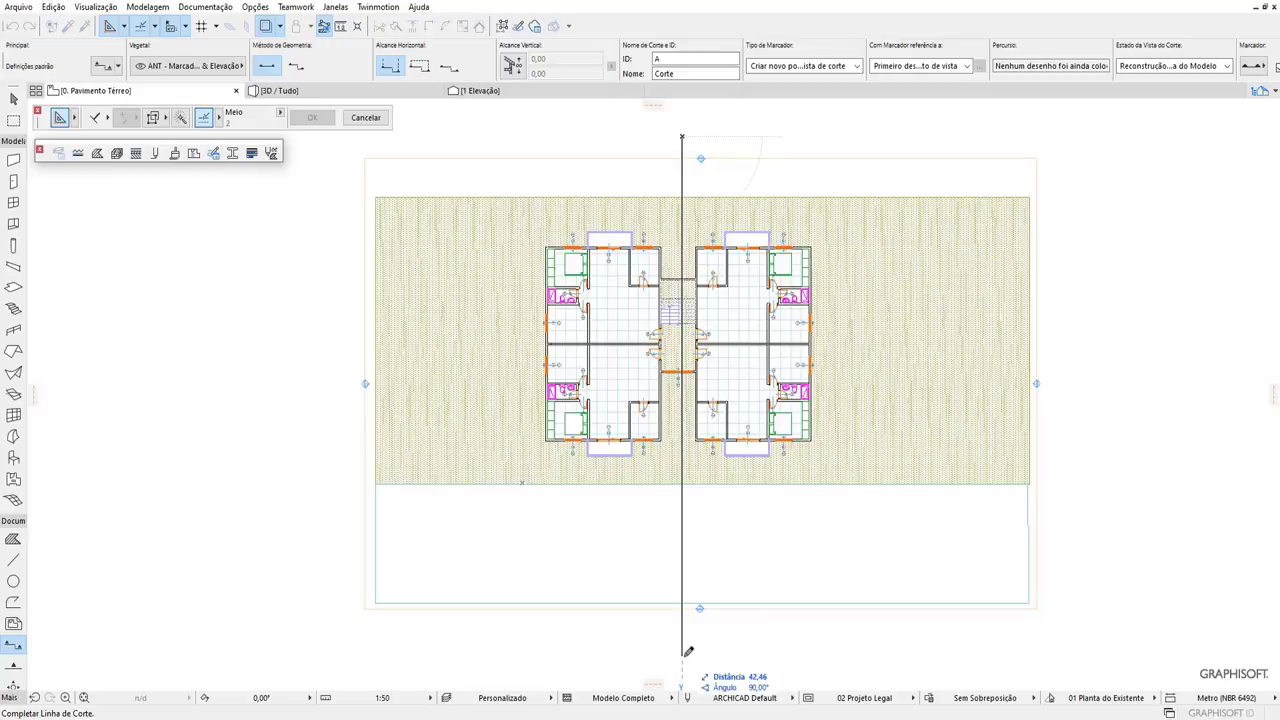
click(685, 654)
click(714, 652)
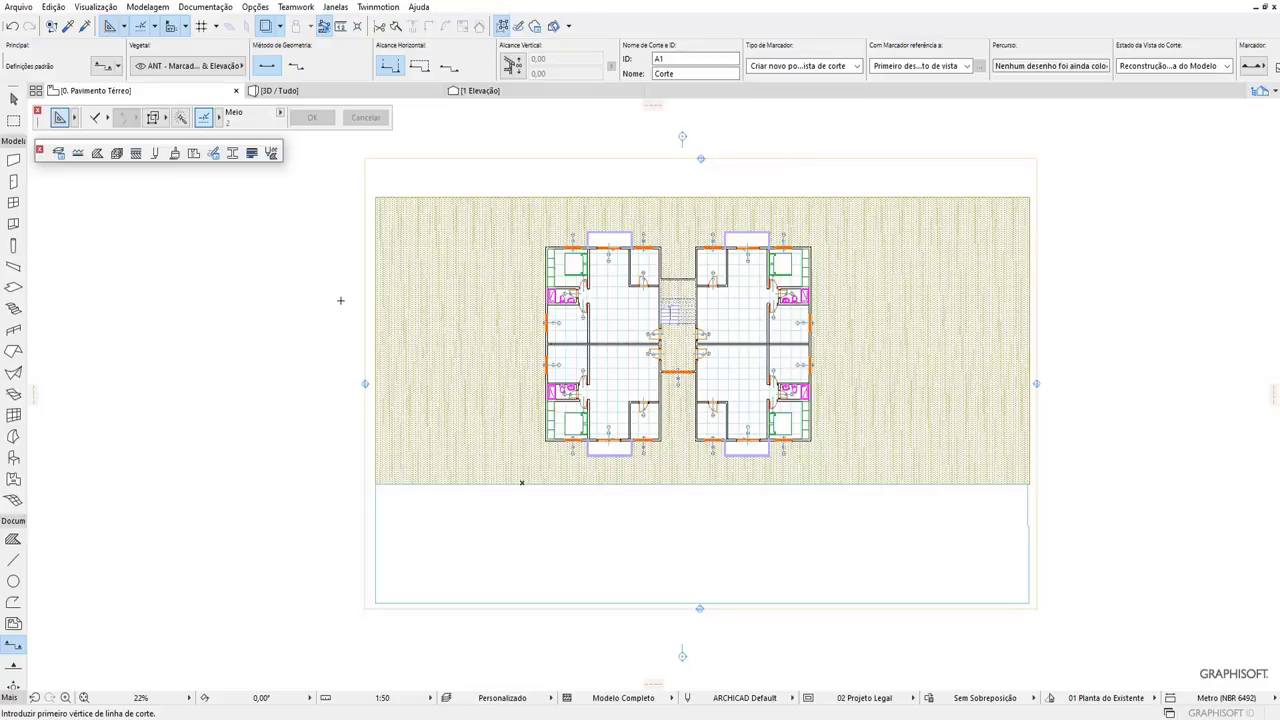
Draw section A1 horizontally across the building, from left to right.
click(336, 297)
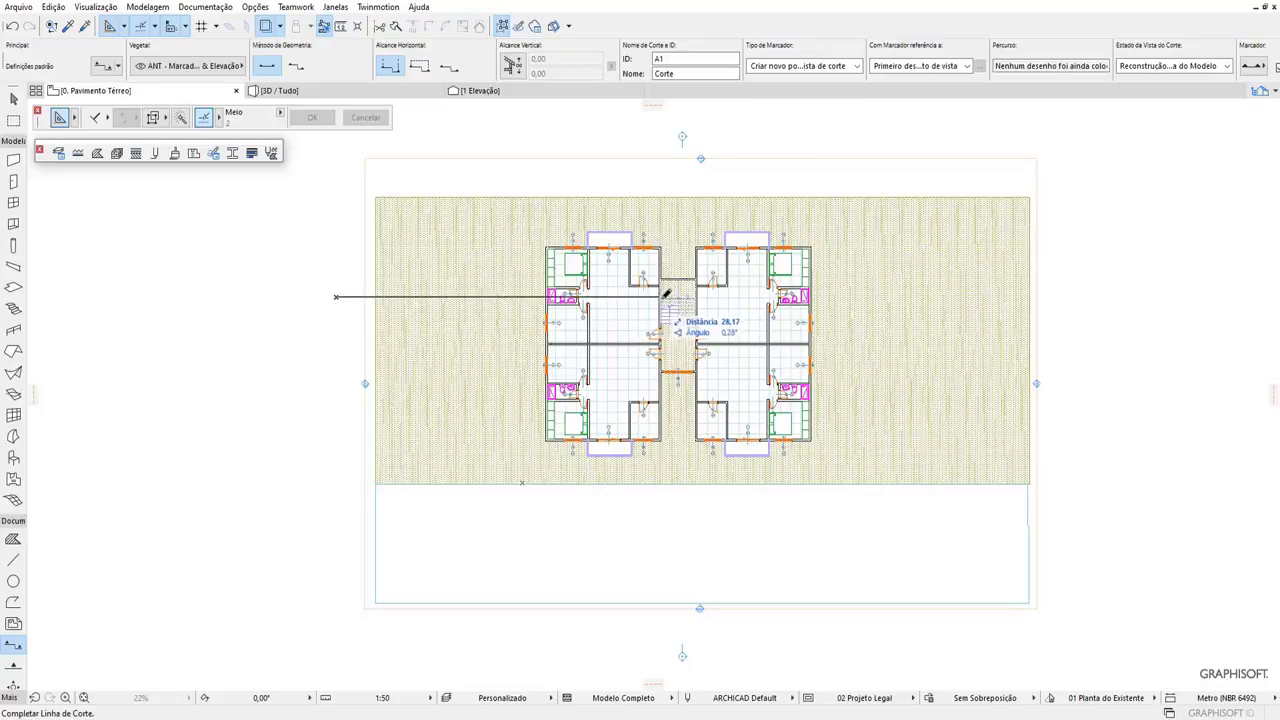
click(1076, 289)
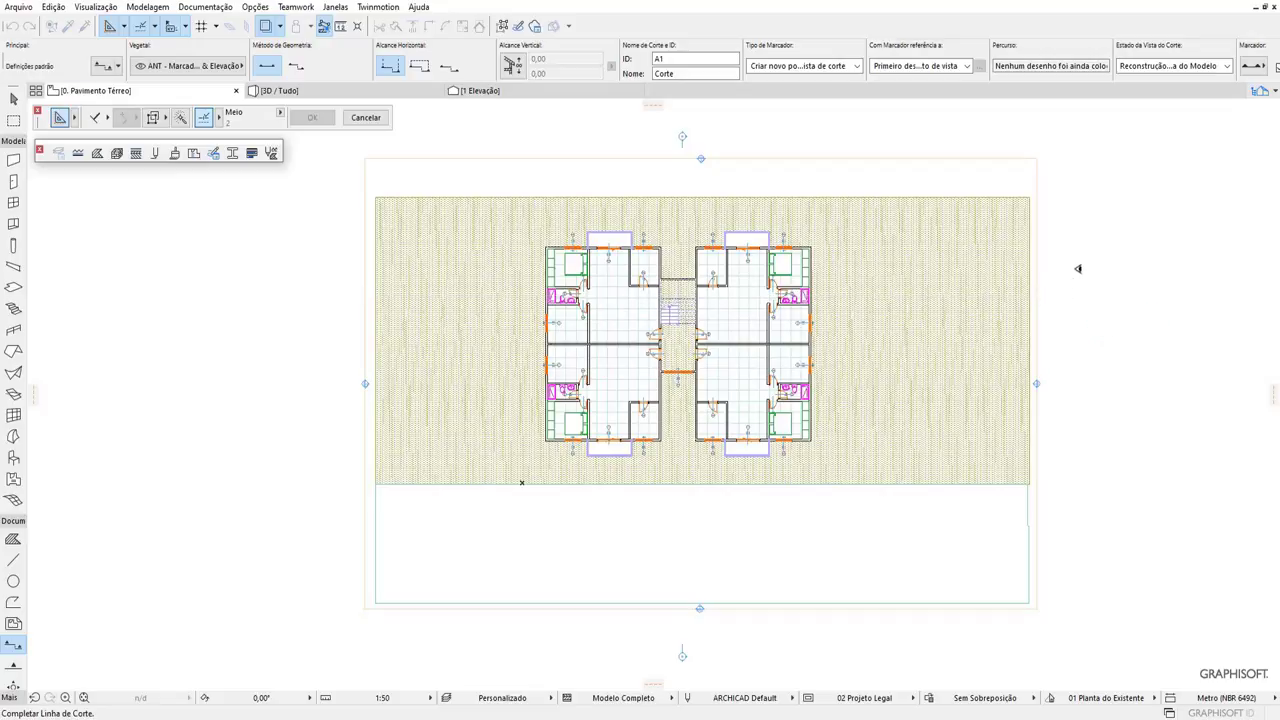
click(1075, 264)
scroll(710, 150, up, 2)
scroll(710, 150, up, 3)
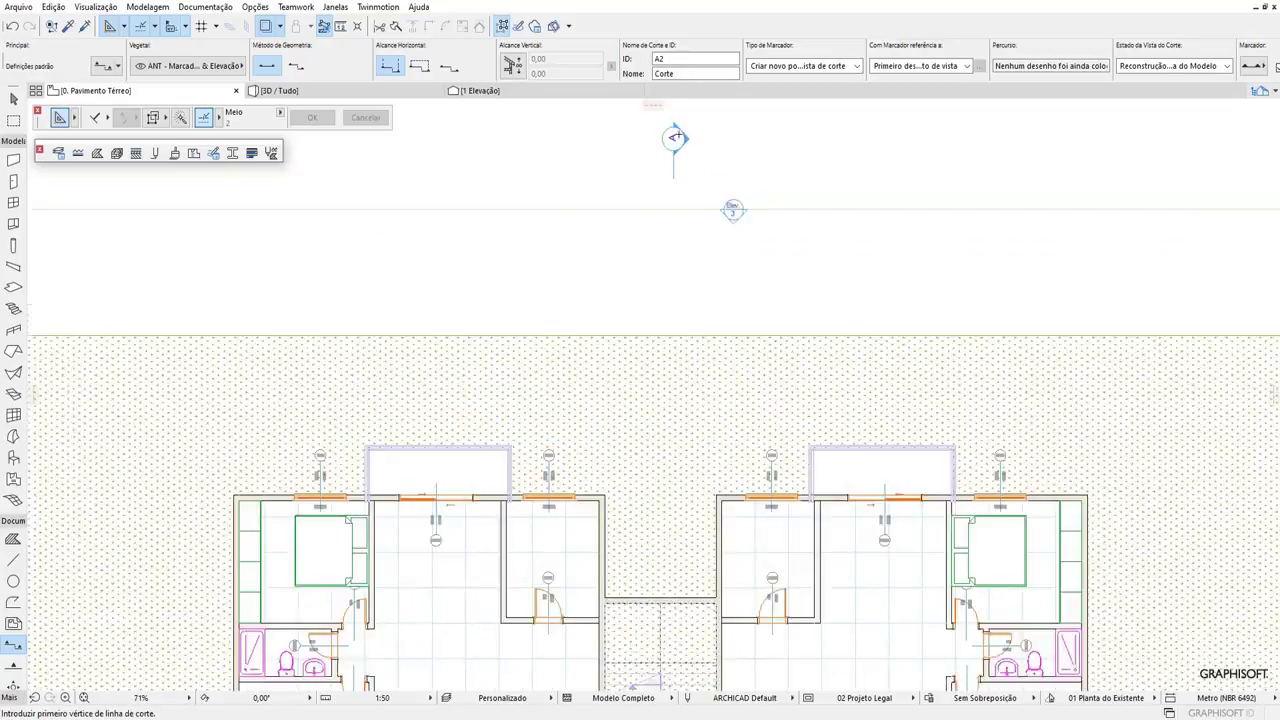
scroll(710, 150, down, 1)
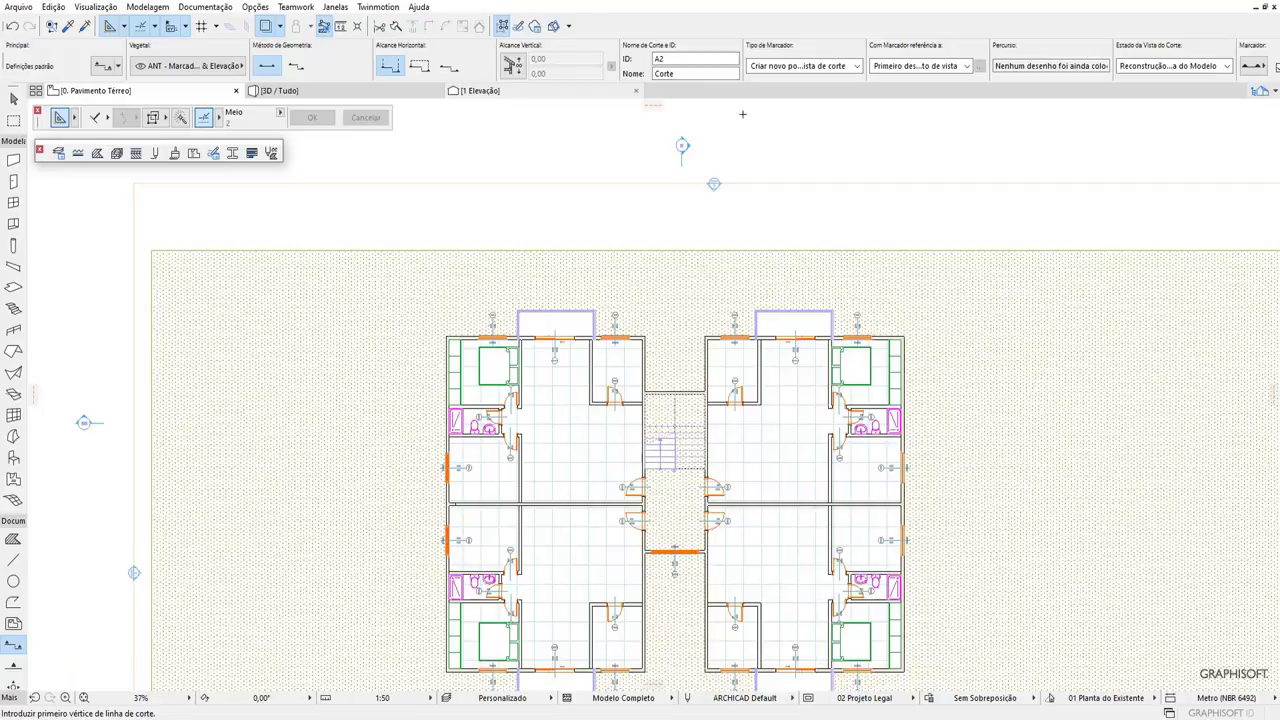
click(1260, 90)
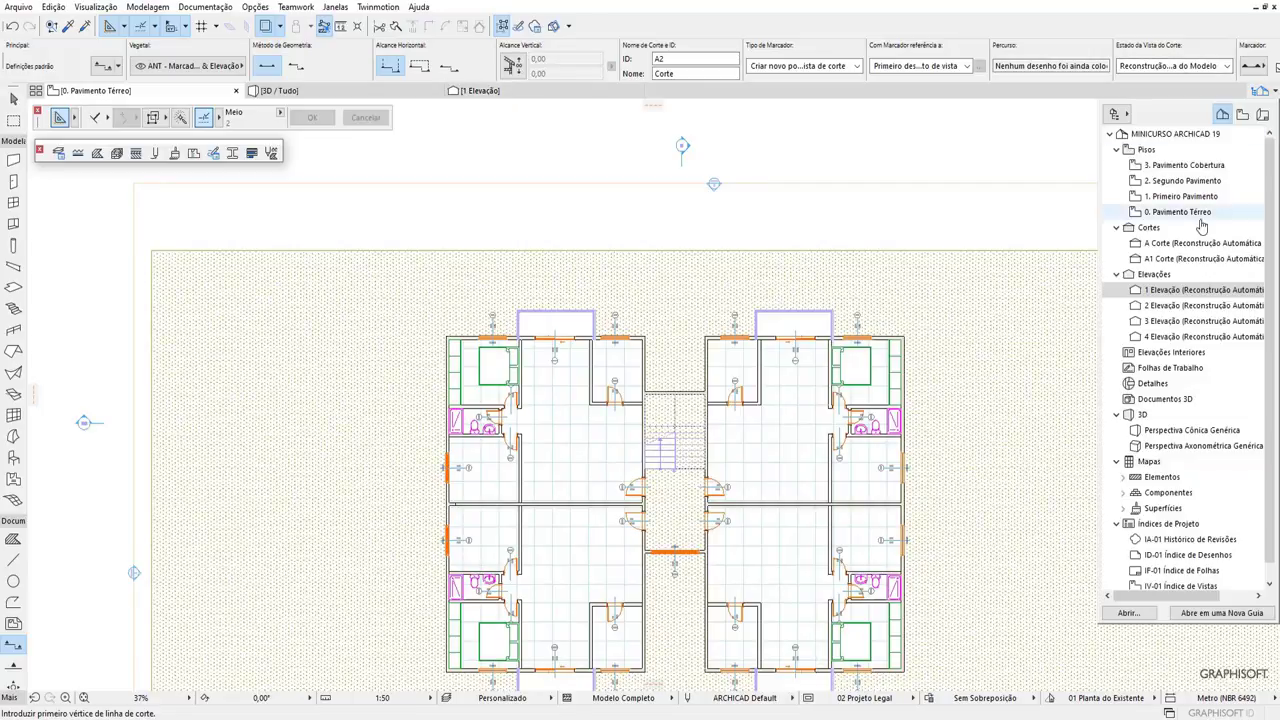
In the A Corte section, move the green exterior slab up to the foundation's top corner.
click(1172, 252)
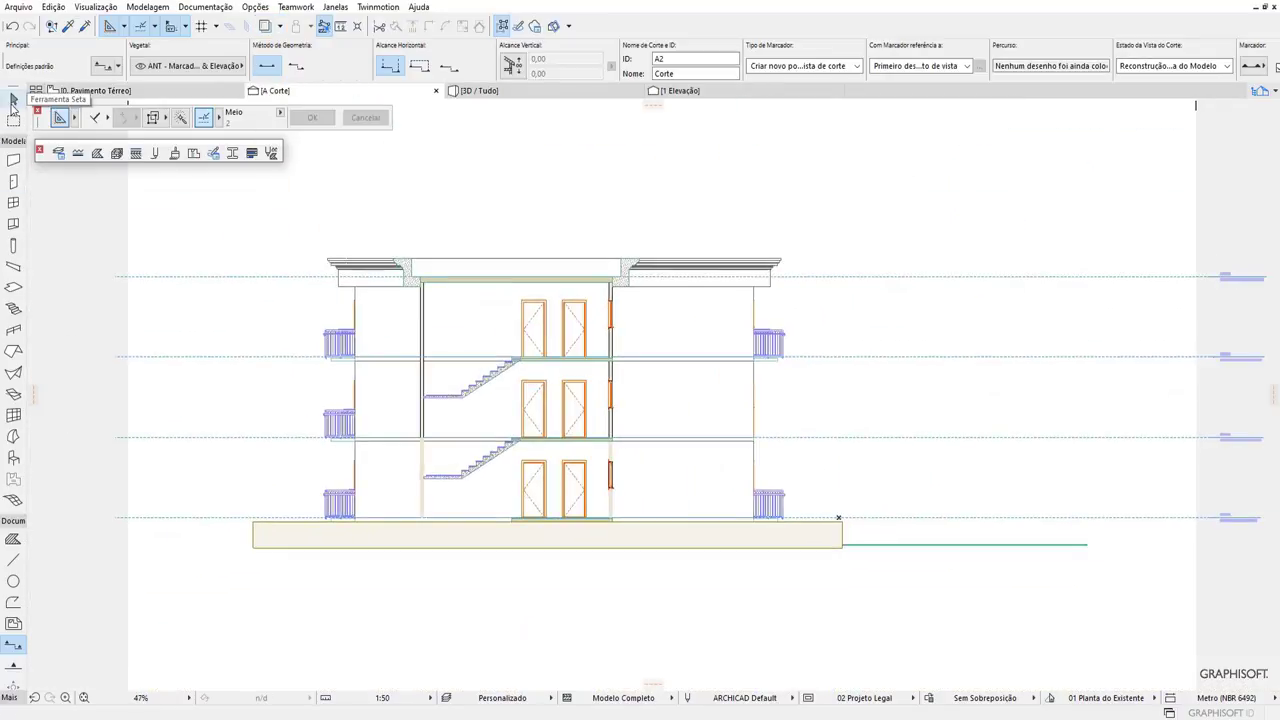
click(13, 98)
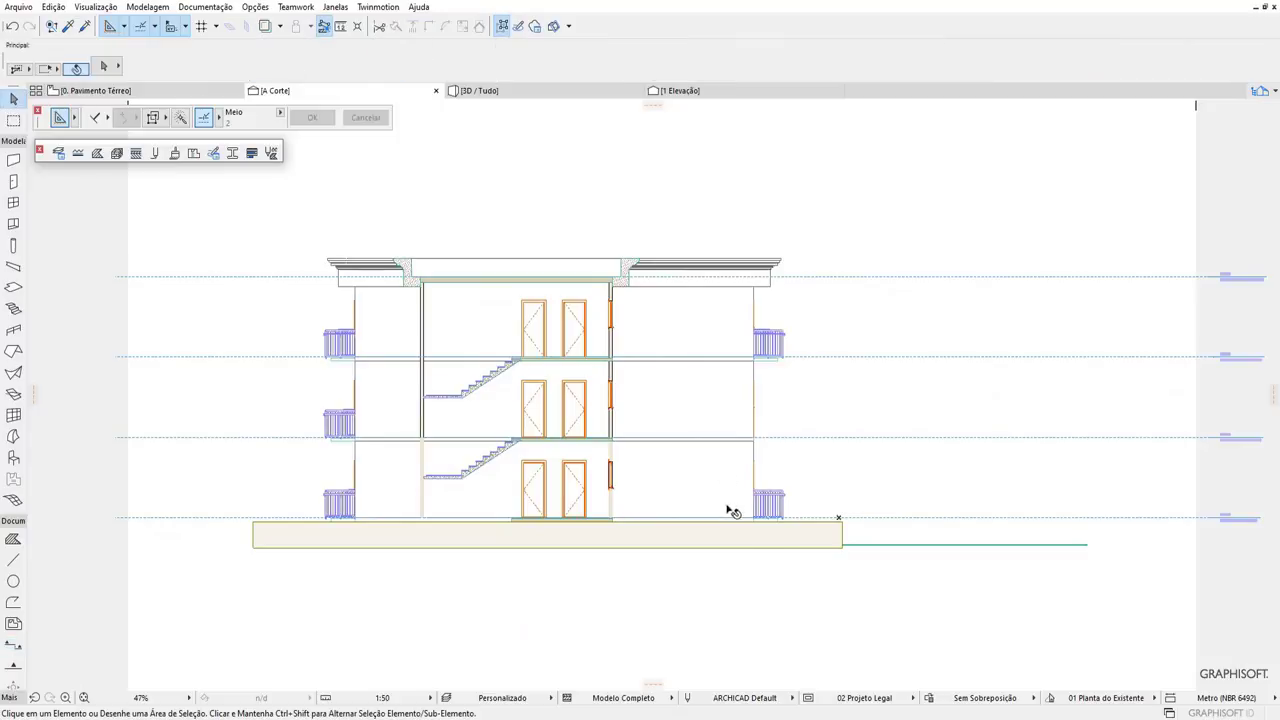
click(1014, 571)
click(929, 540)
scroll(886, 550, up, 3)
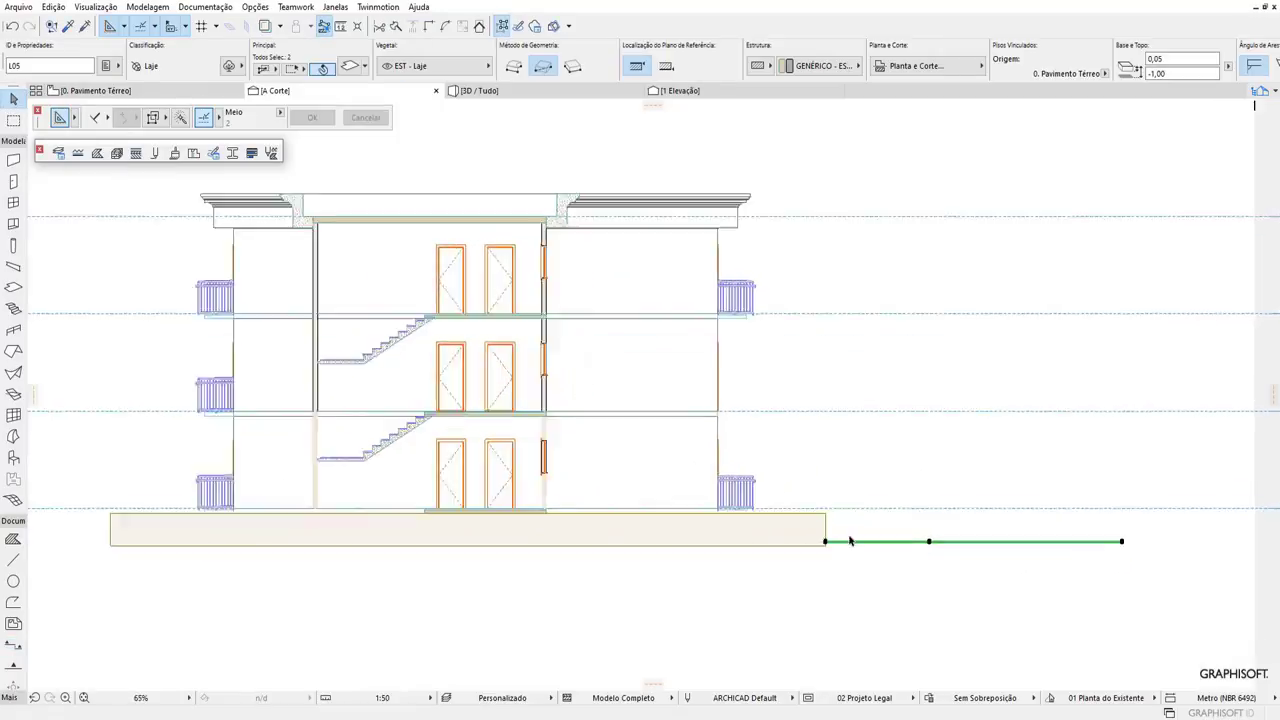
scroll(886, 550, up, 2)
right_click(830, 509)
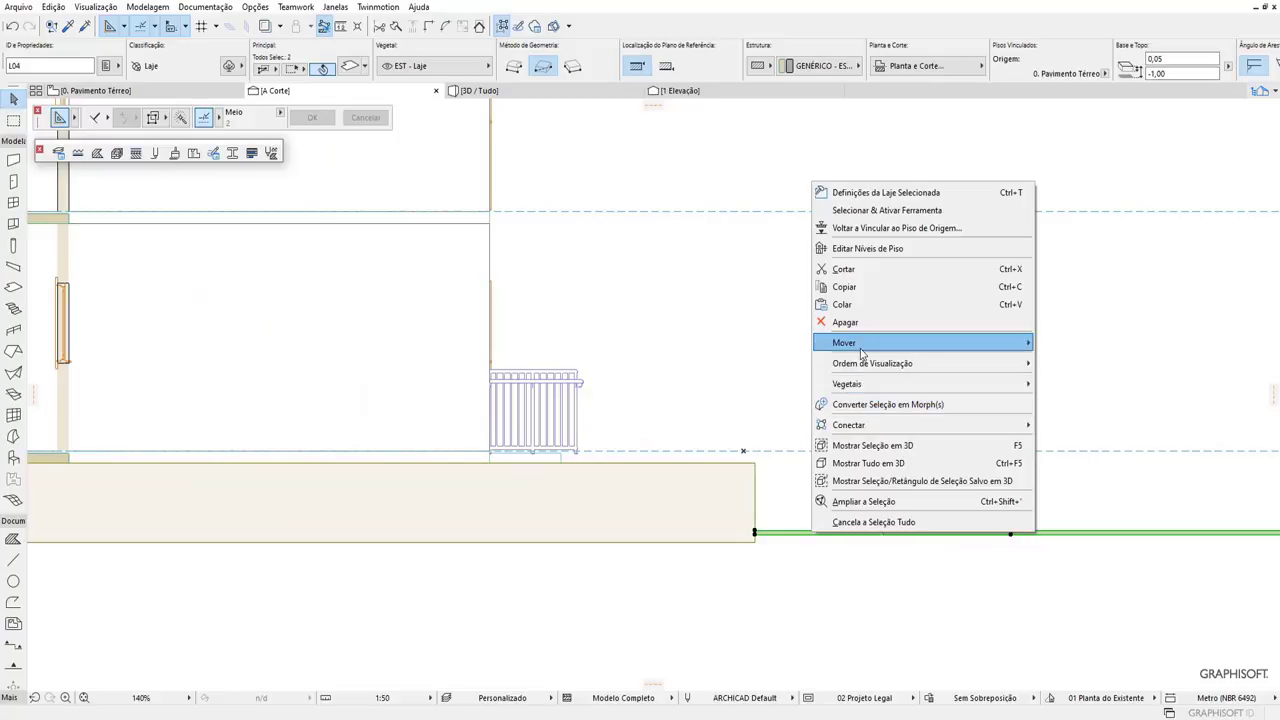
click(1060, 341)
scroll(757, 537, up, 1)
scroll(757, 537, up, 3)
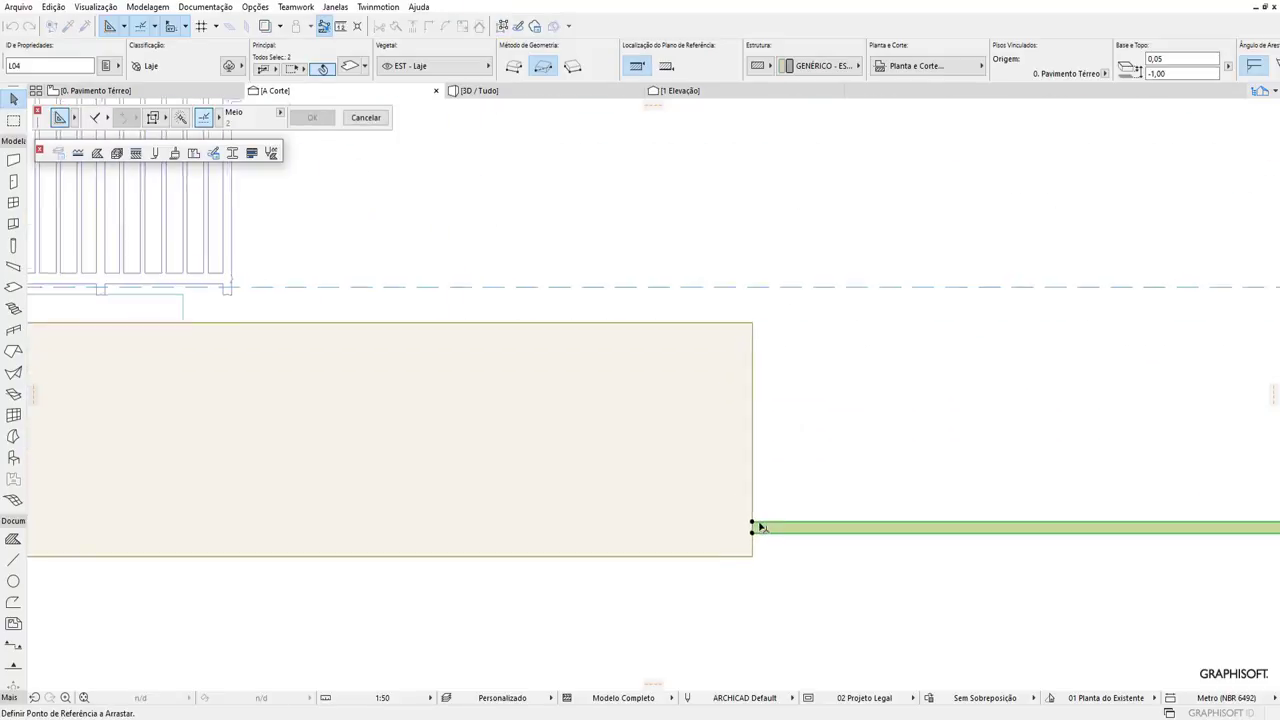
click(752, 527)
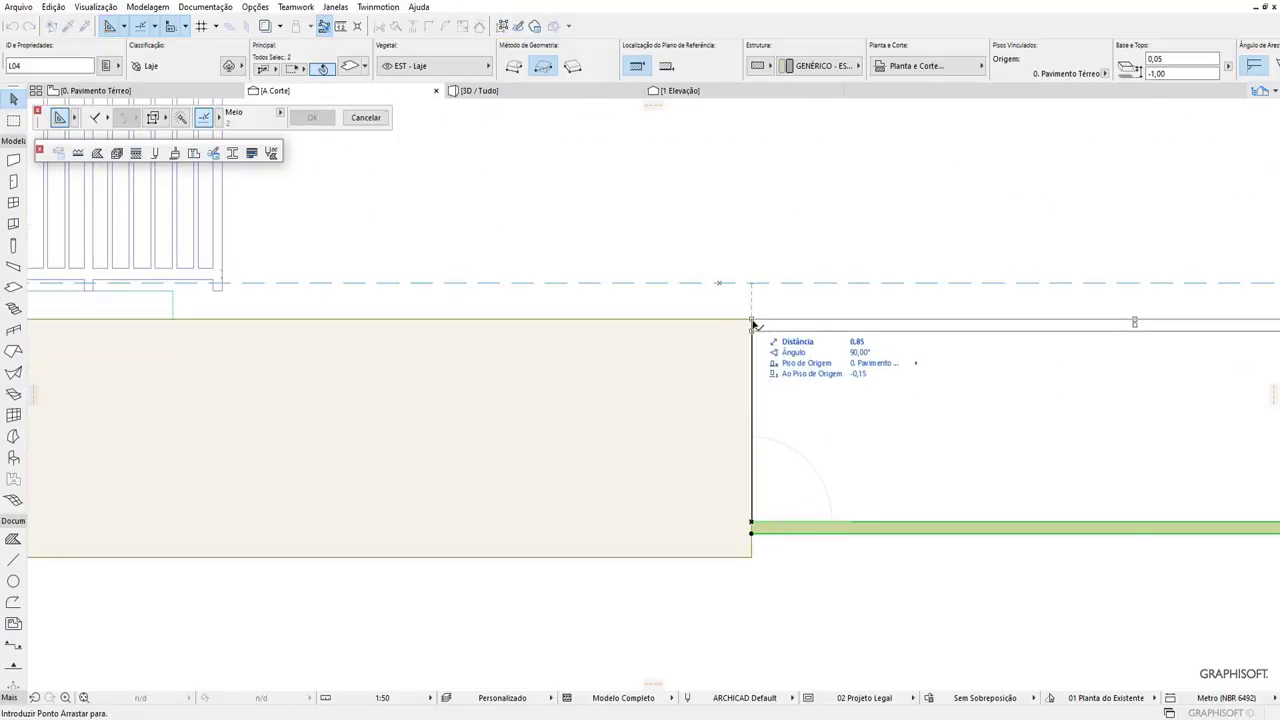
click(751, 323)
scroll(423, 474, down, 2)
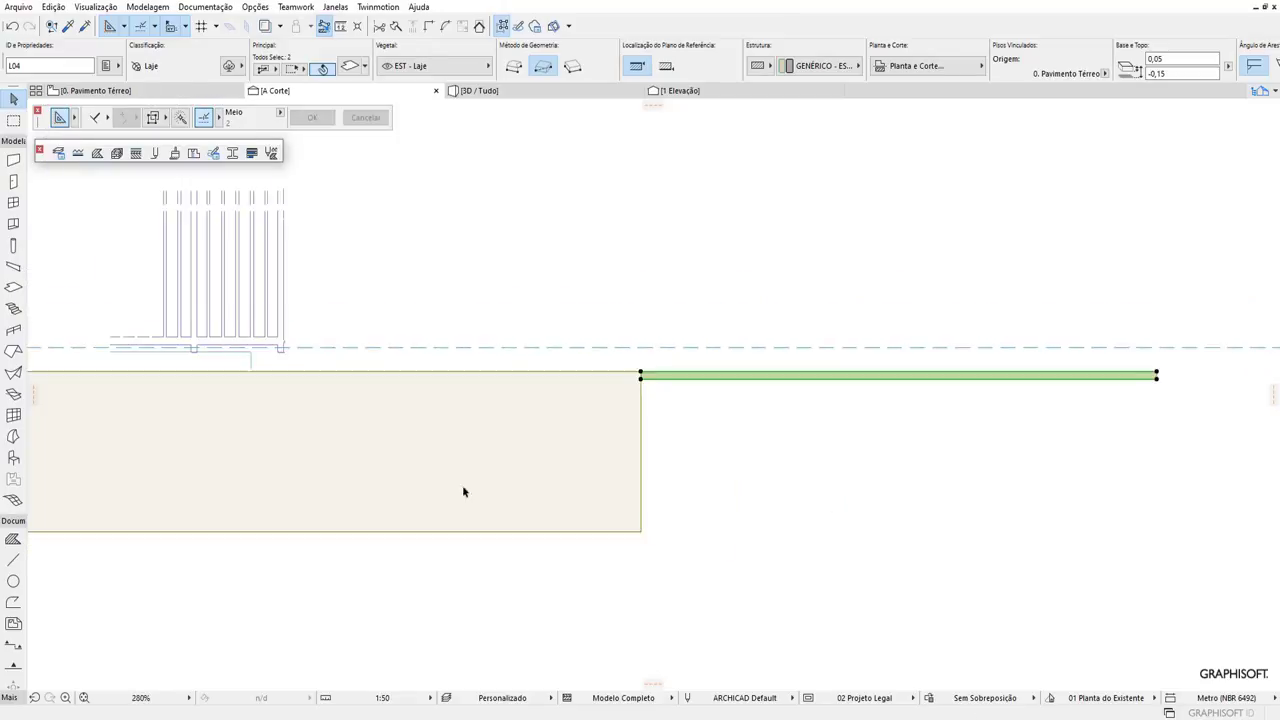
Move the outer green slab slightly downward below the sidewalk slab.
click(971, 427)
scroll(581, 519, down, 1)
scroll(581, 519, down, 1)
scroll(514, 374, down, 1)
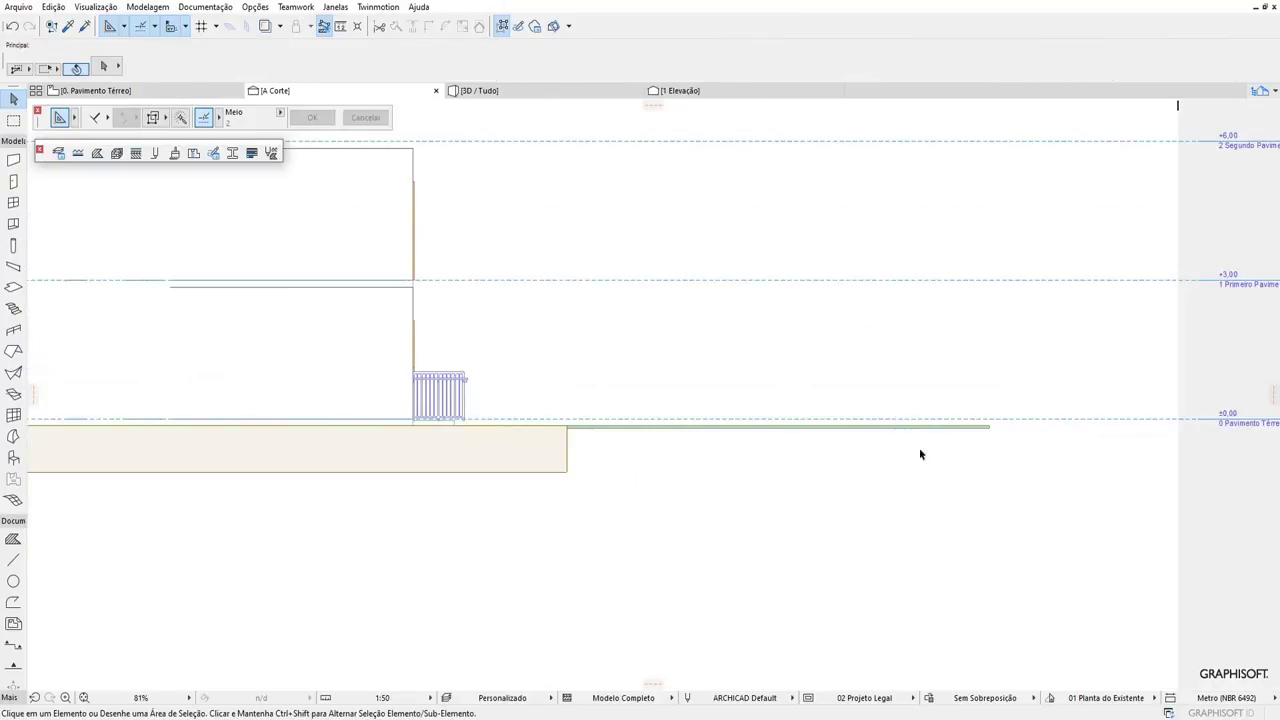
click(909, 428)
right_click(910, 430)
mouse_move(1018, 238)
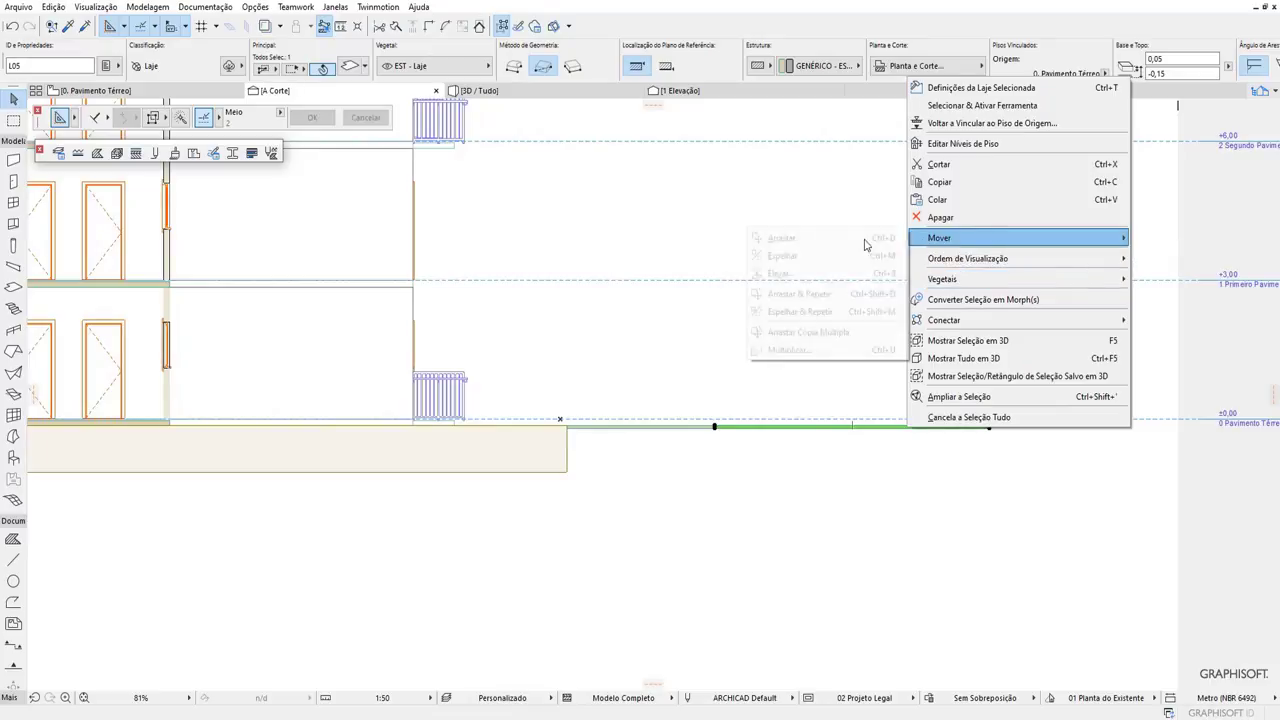
click(866, 240)
scroll(720, 448, up, 3)
scroll(691, 429, up, 3)
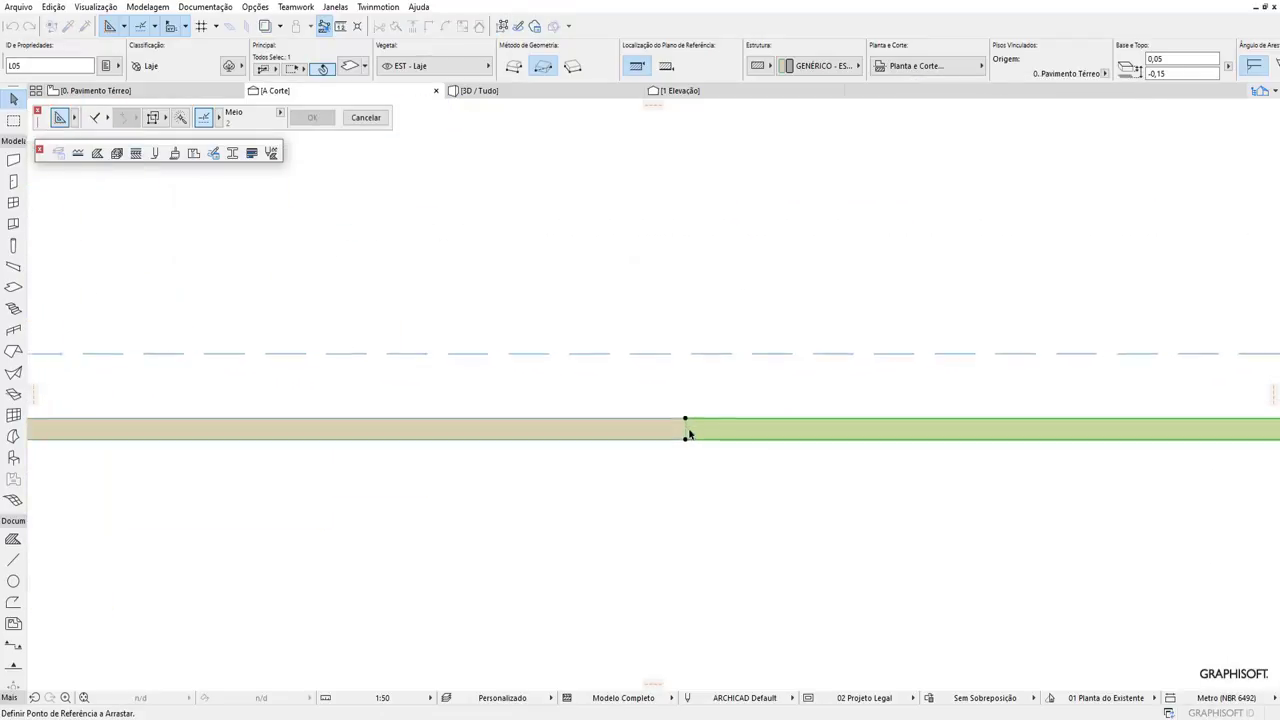
scroll(686, 429, up, 2)
click(681, 411)
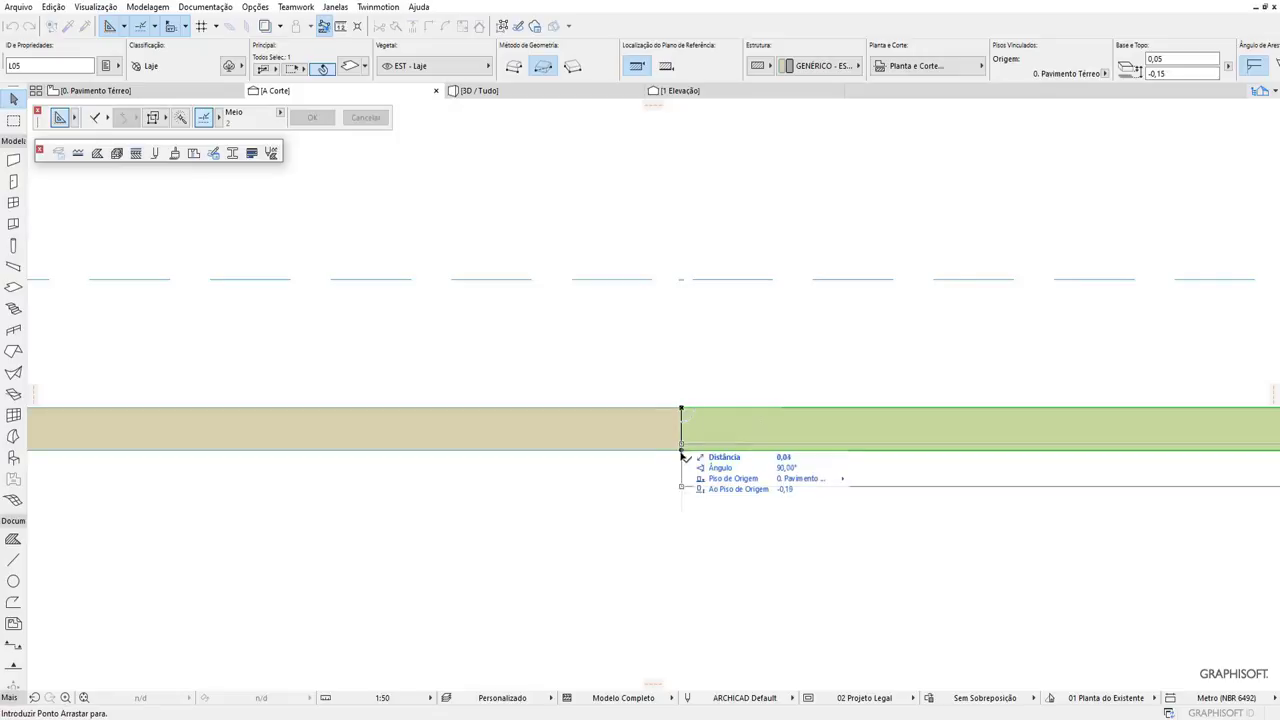
key(Escape)
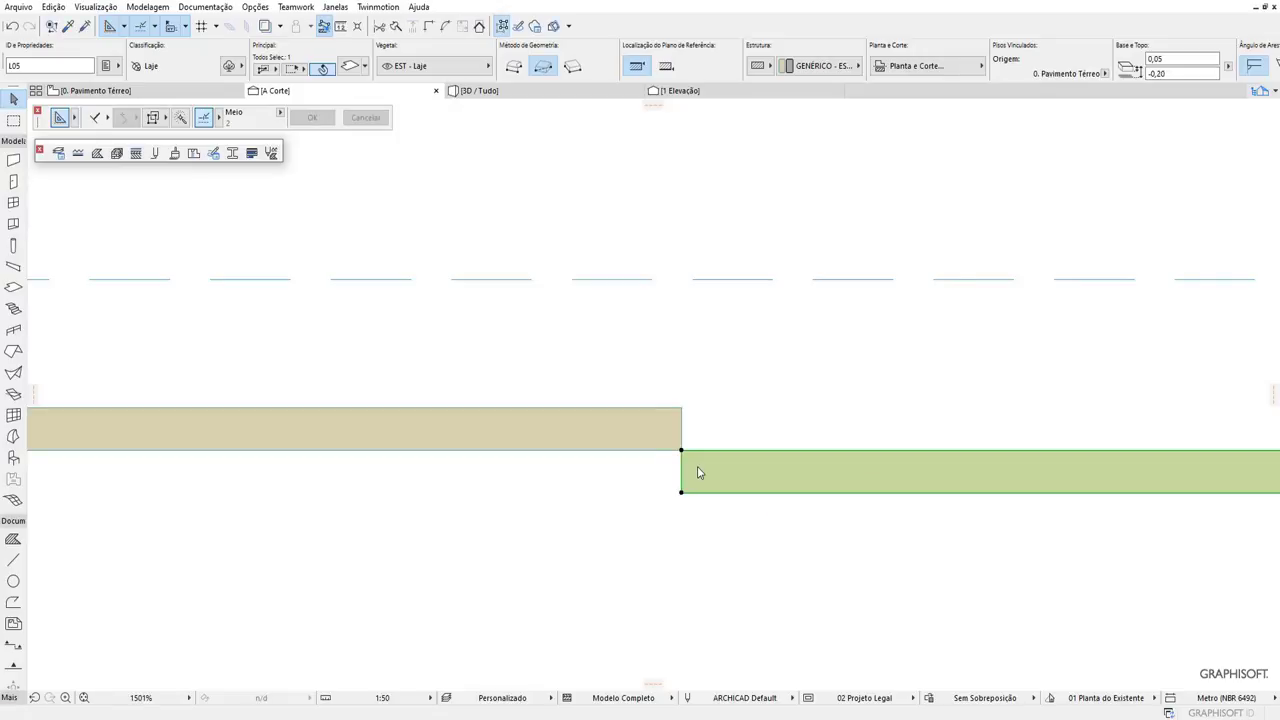
Offset the outer slab slightly further down and left to form the curb step.
right_click(701, 469)
click(955, 277)
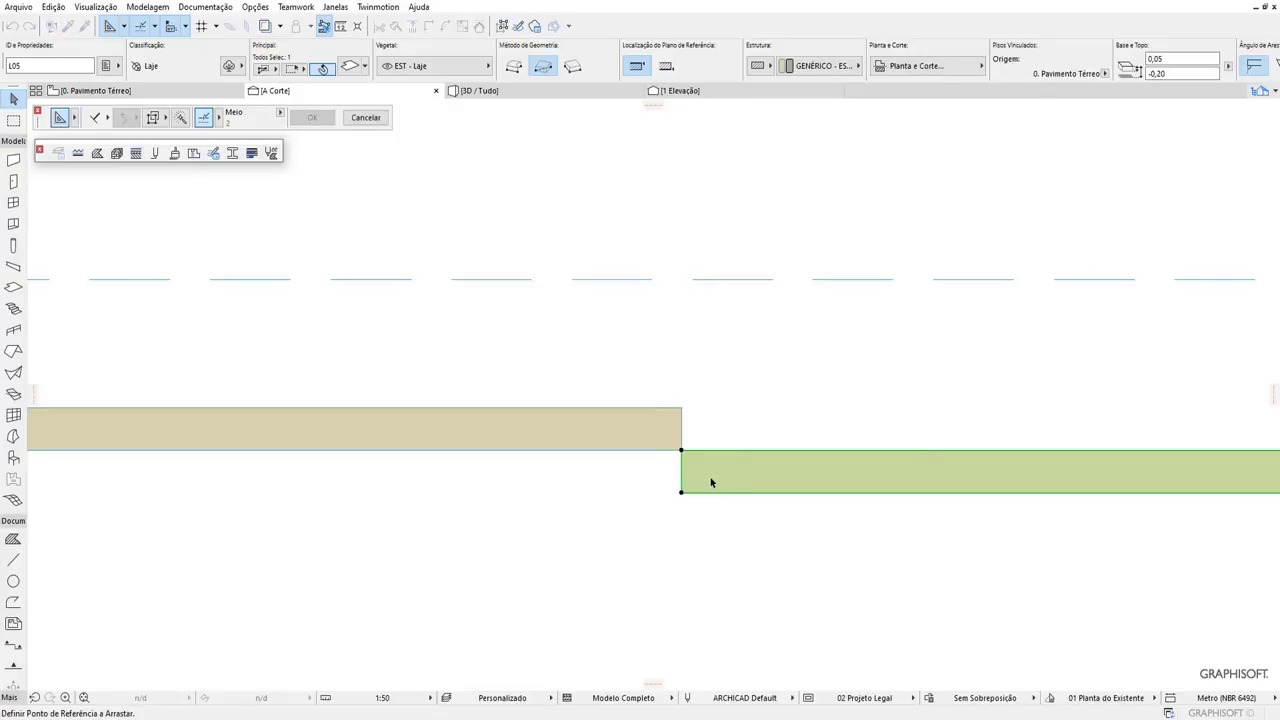
click(711, 479)
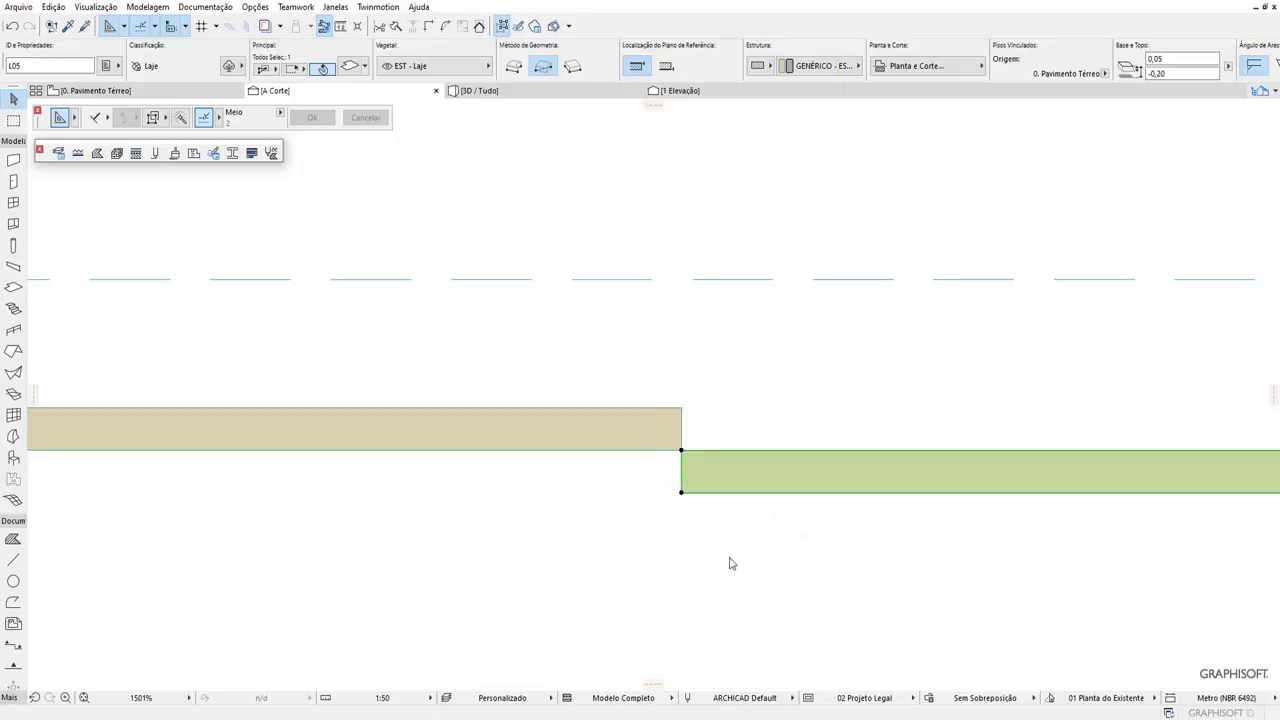
click(735, 556)
key(Escape)
scroll(666, 557, down, 3)
scroll(700, 500, down, 2)
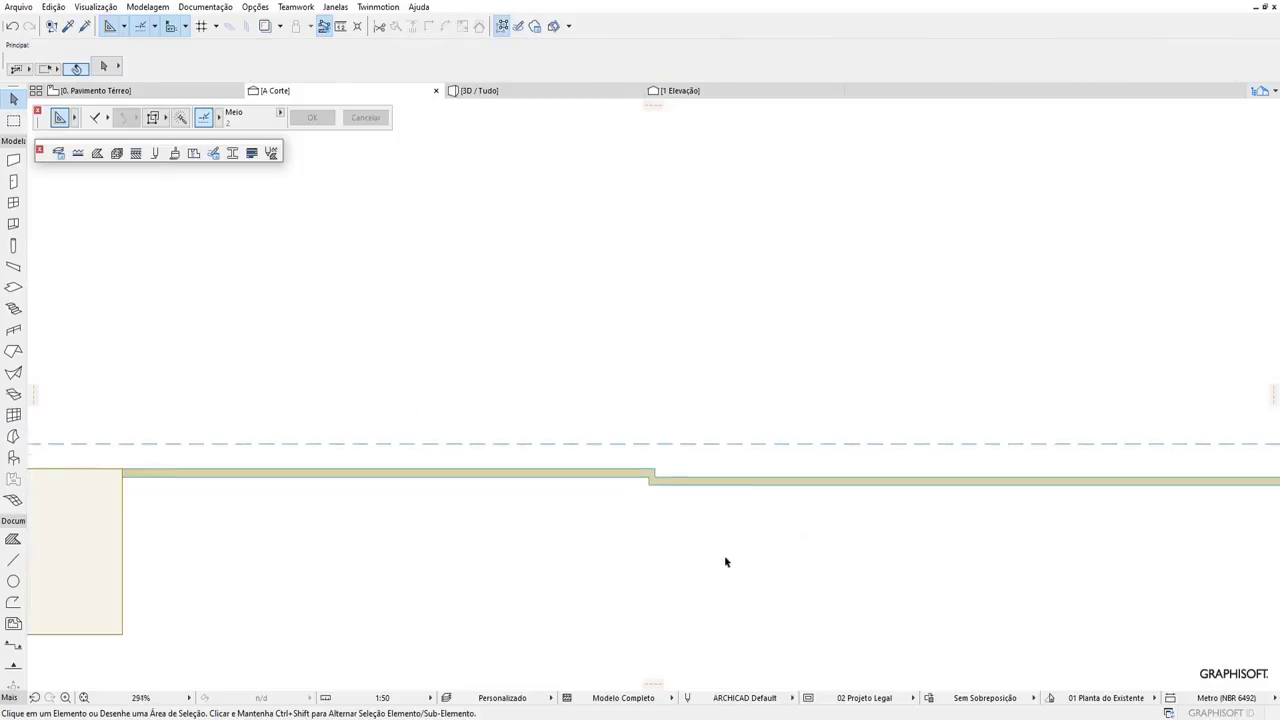
scroll(543, 509, down, 2)
scroll(434, 514, down, 2)
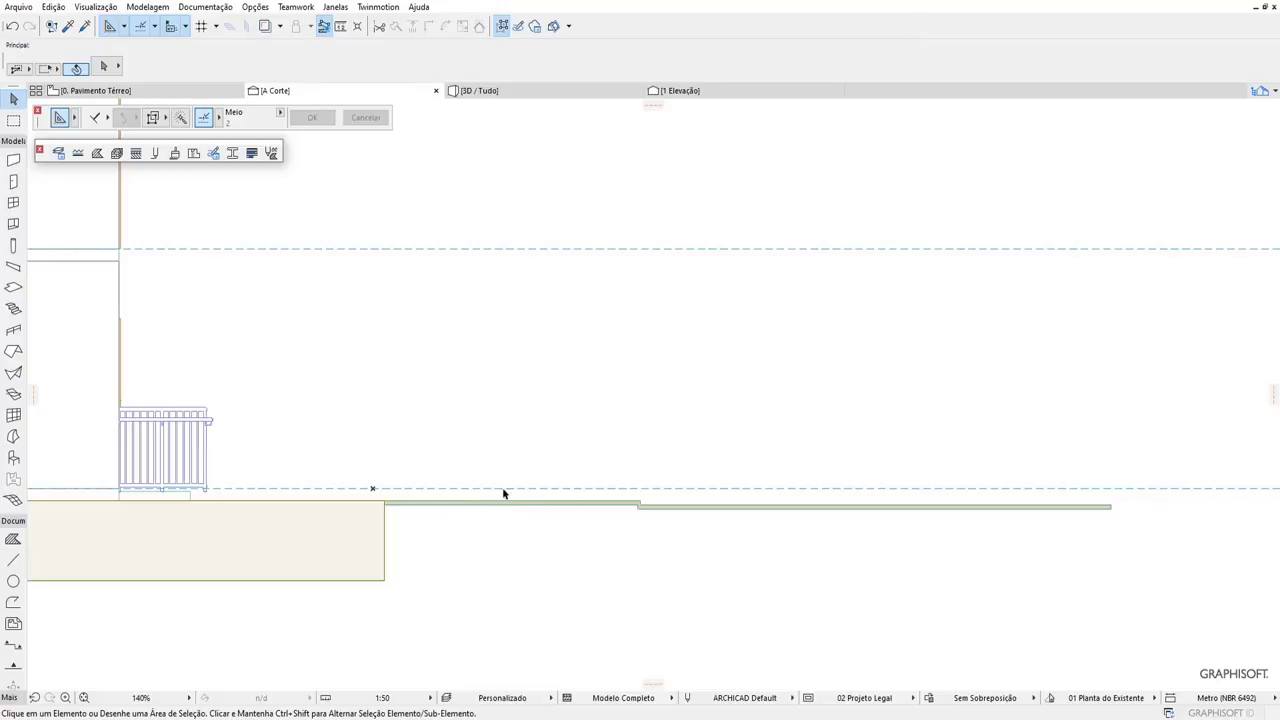
On 0. Pavimento Térreo, set the sidewalk and street slabs' surface fill to 25 %.
click(182, 91)
scroll(660, 252, down, 4)
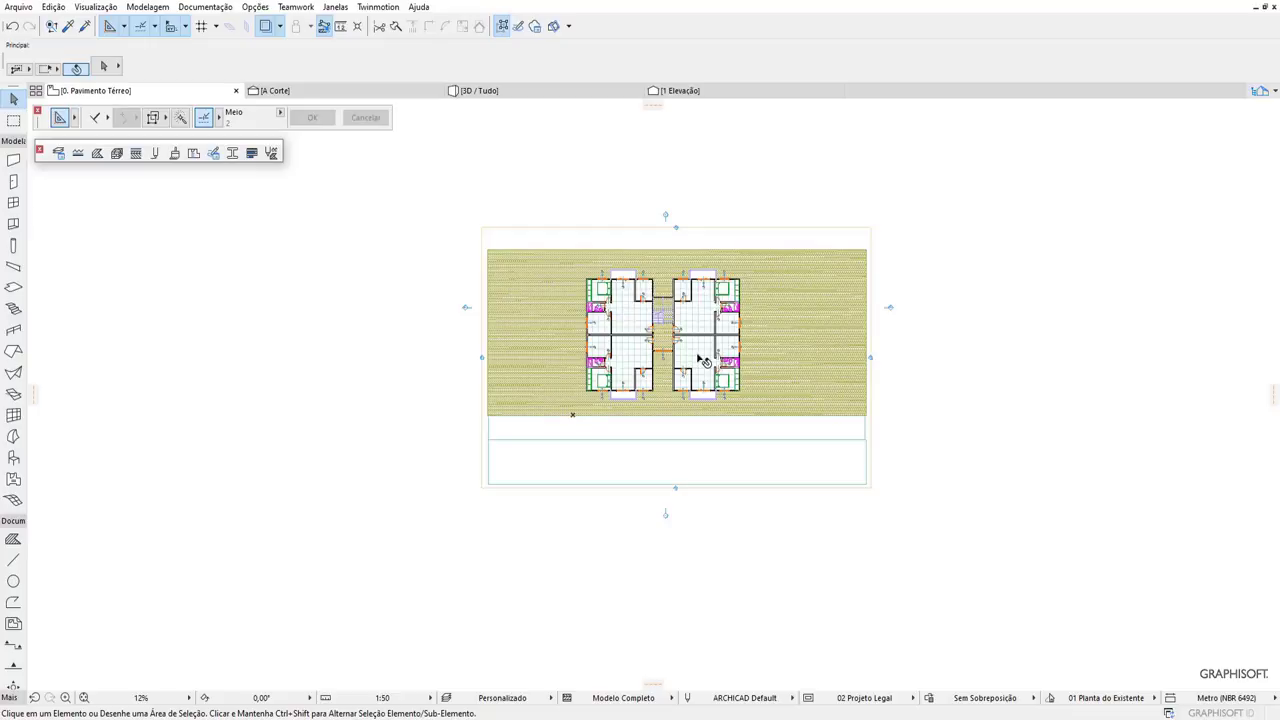
scroll(706, 397, up, 1)
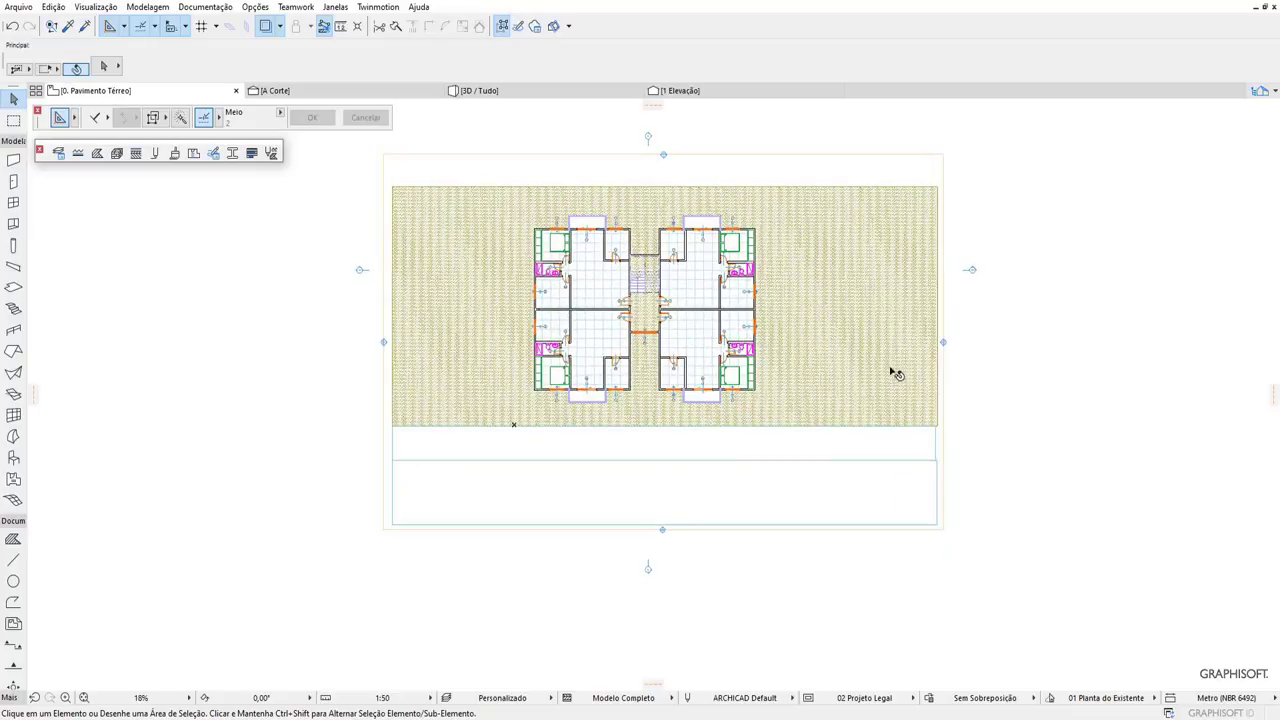
click(706, 456)
shift+click(700, 489)
right_click(700, 489)
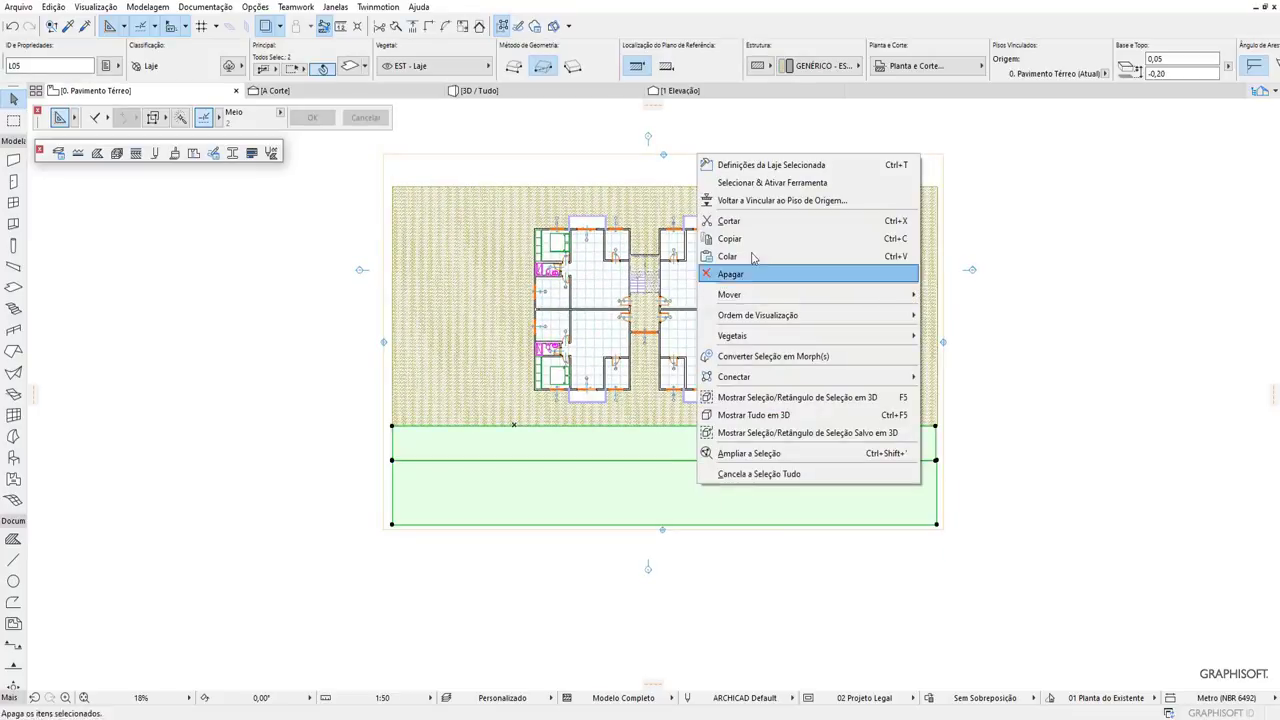
click(759, 166)
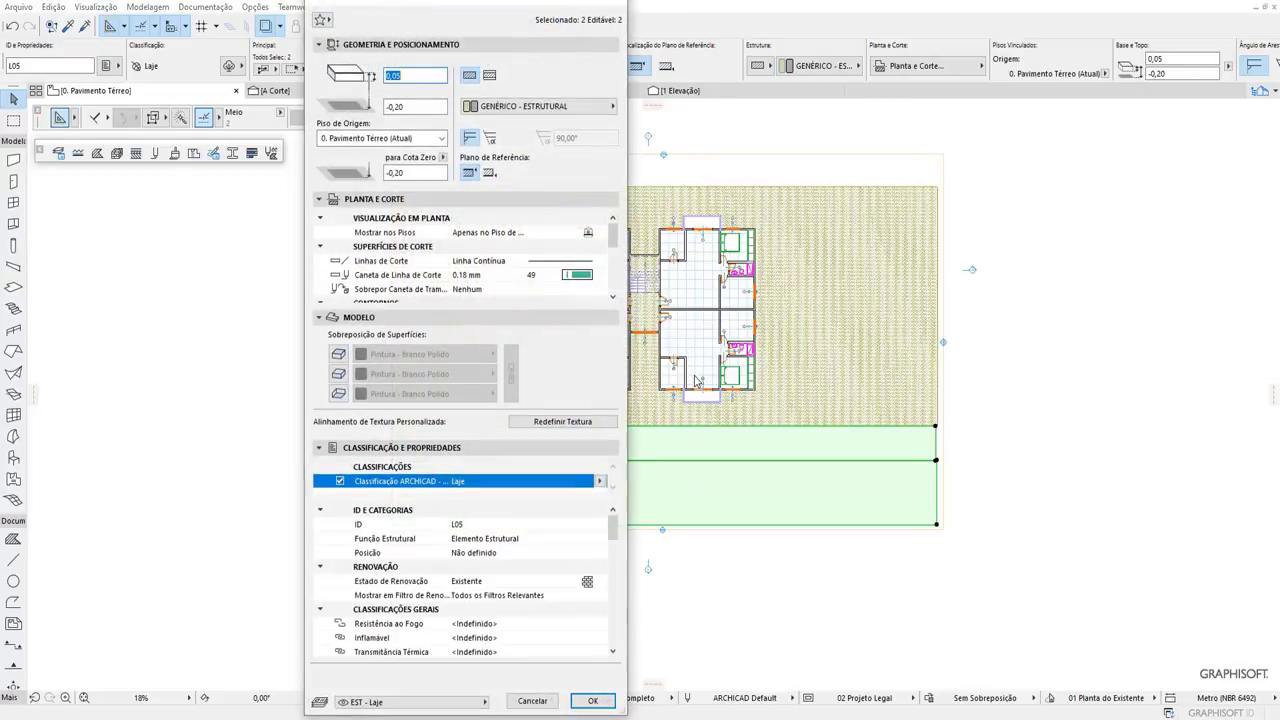
drag(613, 238, 617, 284)
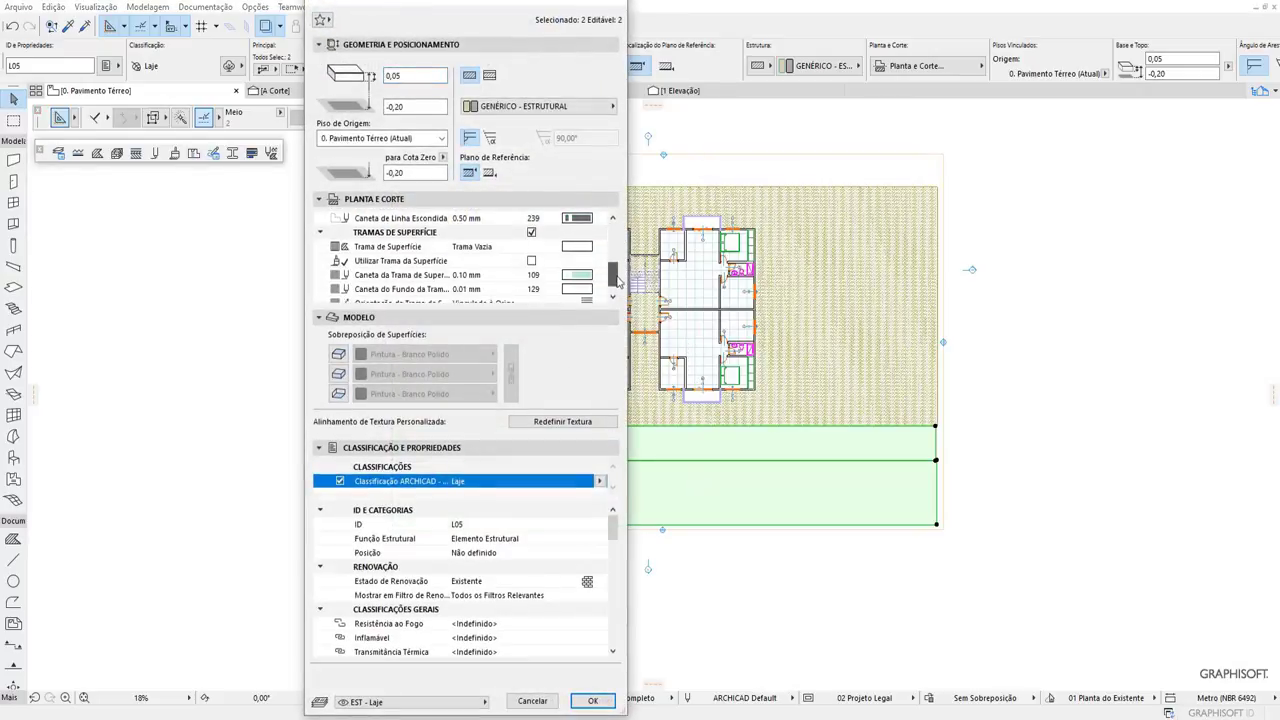
click(577, 232)
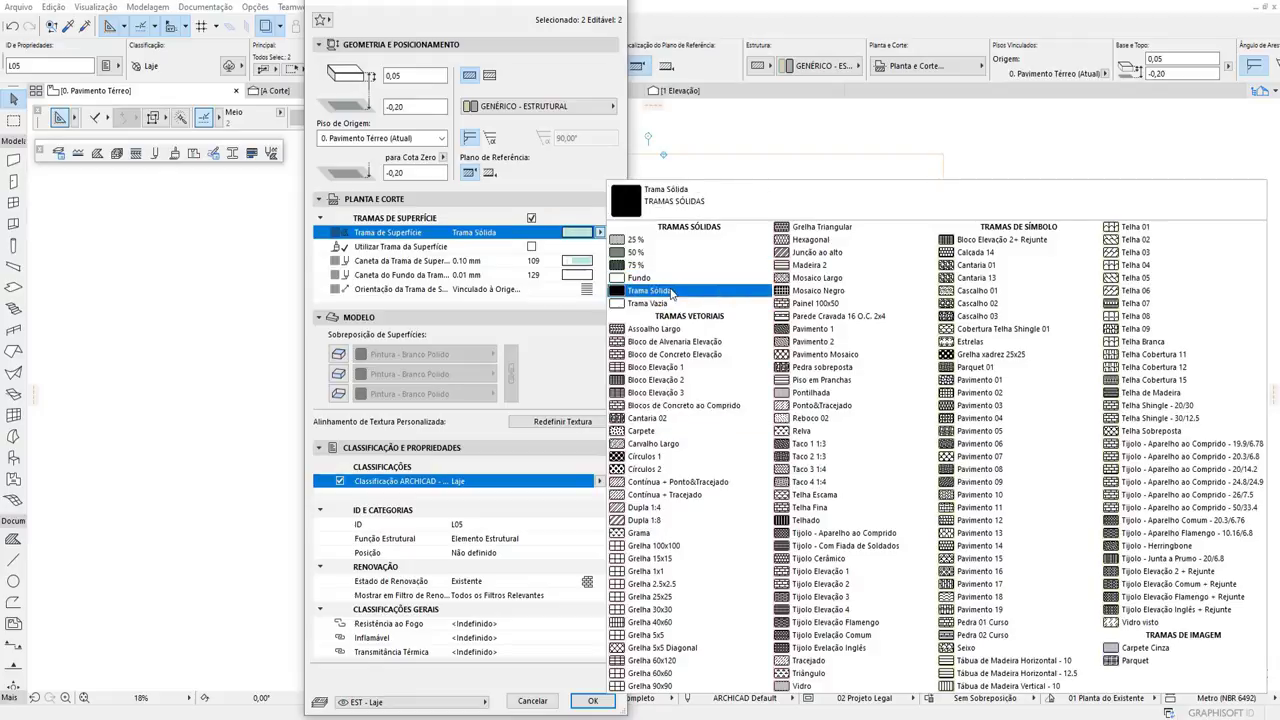
click(651, 250)
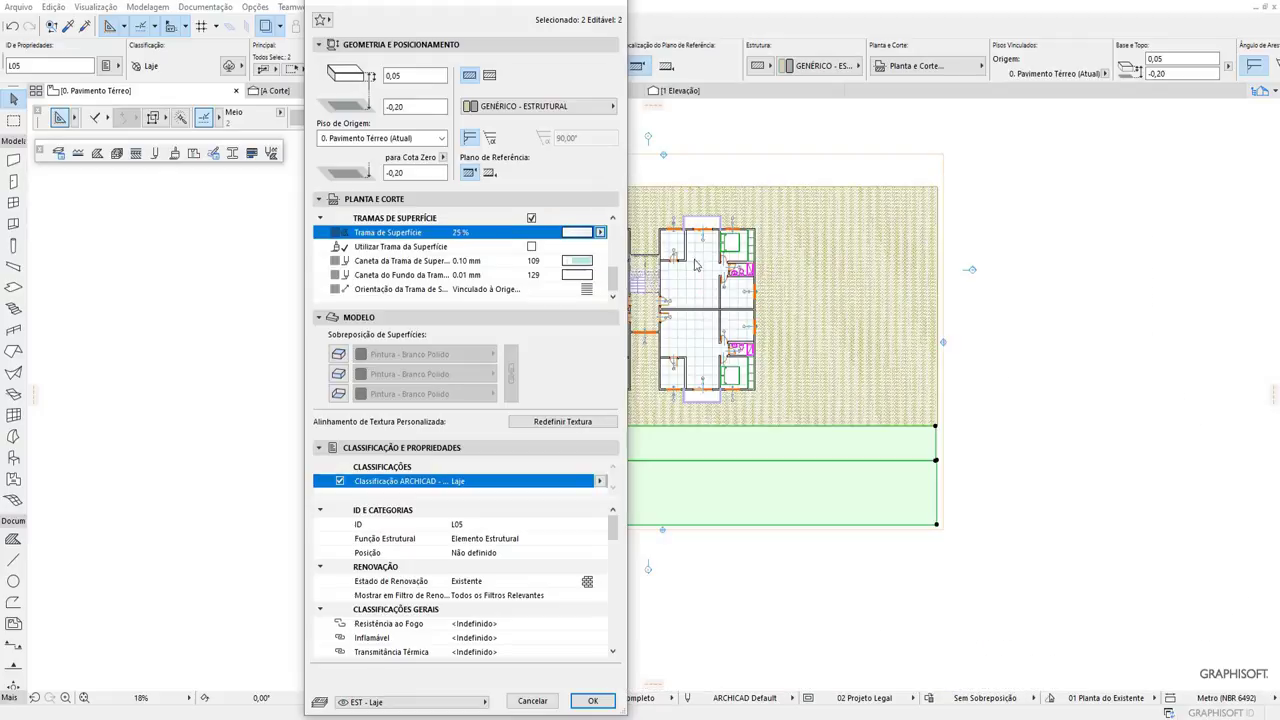
click(592, 700)
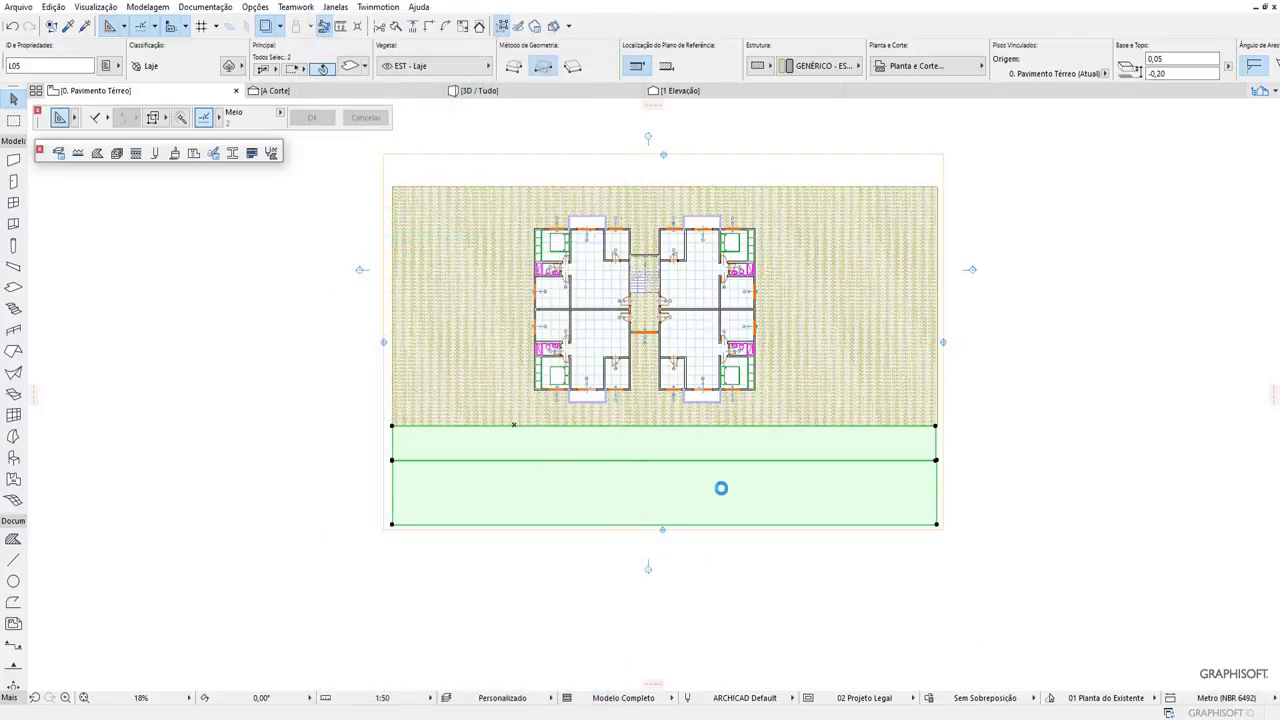
click(1072, 565)
scroll(697, 543, up, 1)
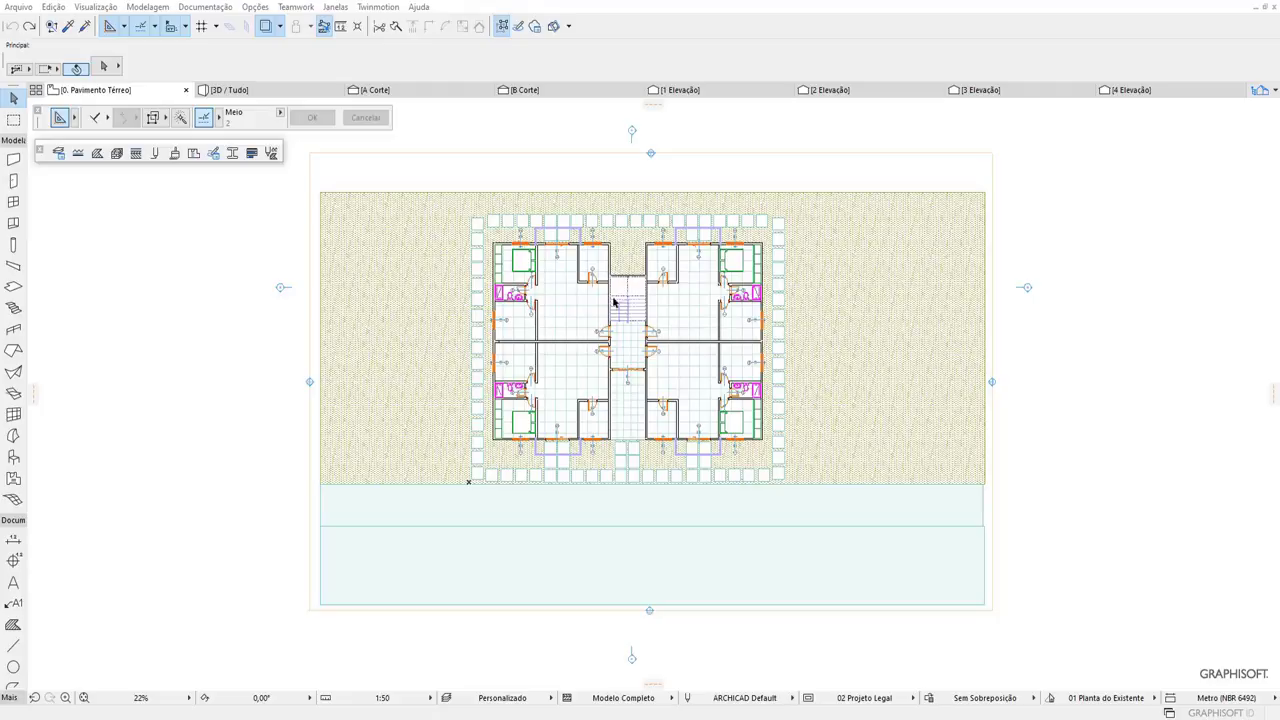
Inspect one of the small square paving slabs around the building, then deselect it.
scroll(666, 315, up, 1)
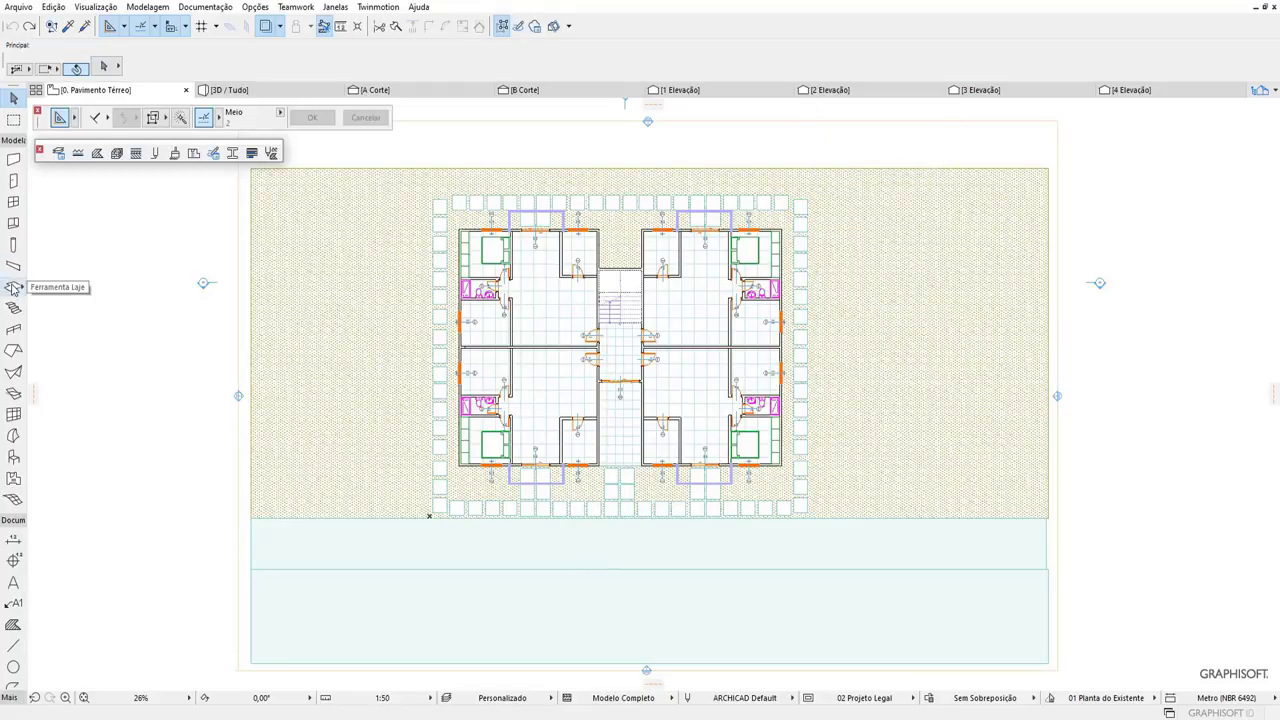
click(440, 205)
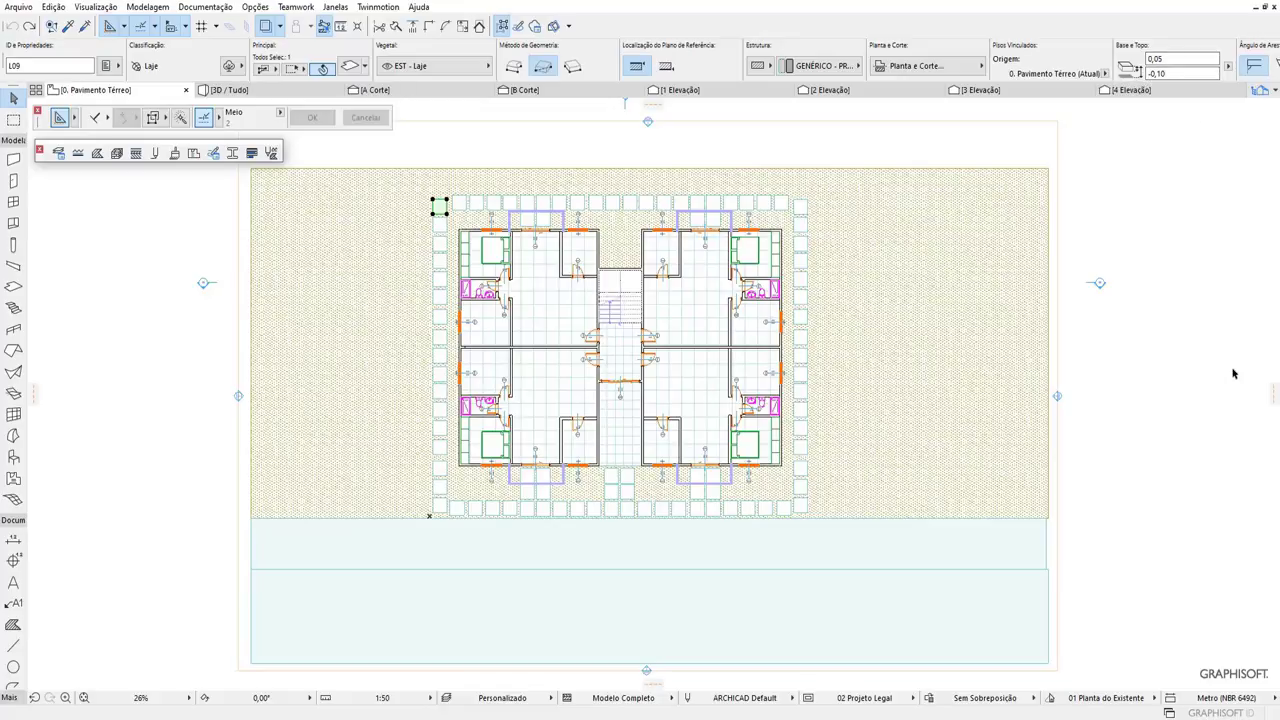
key(Escape)
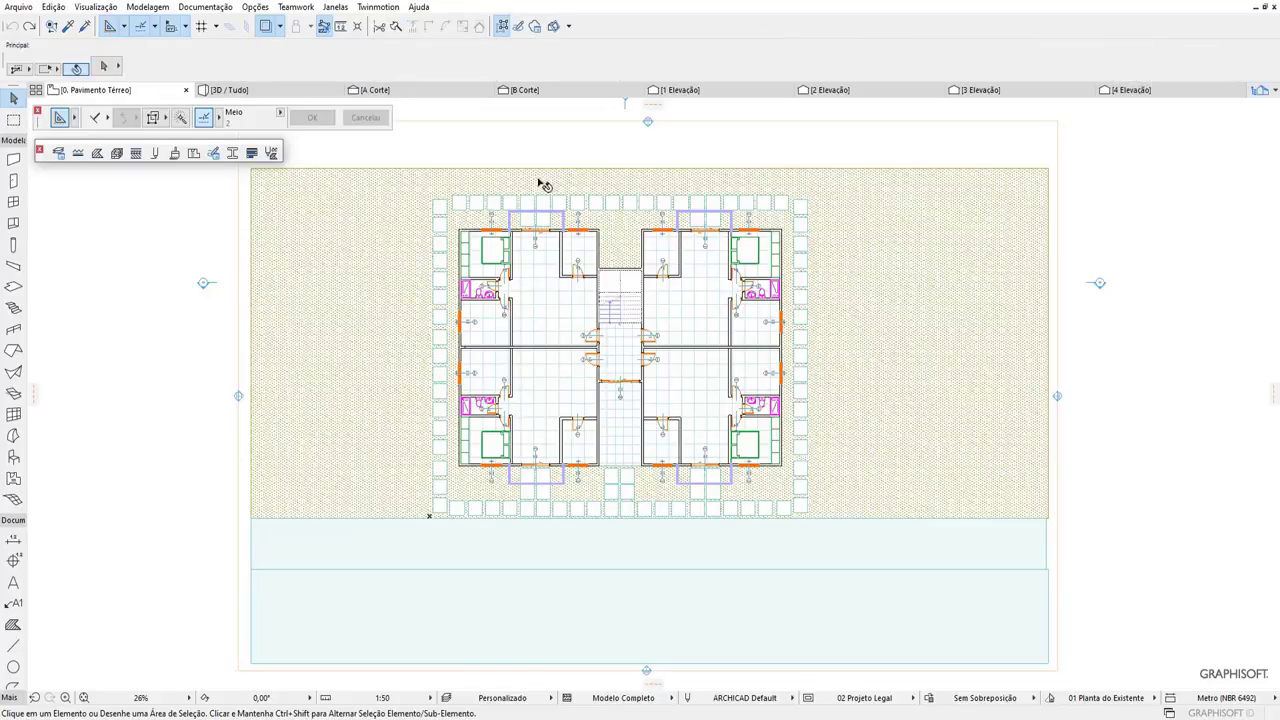
click(285, 92)
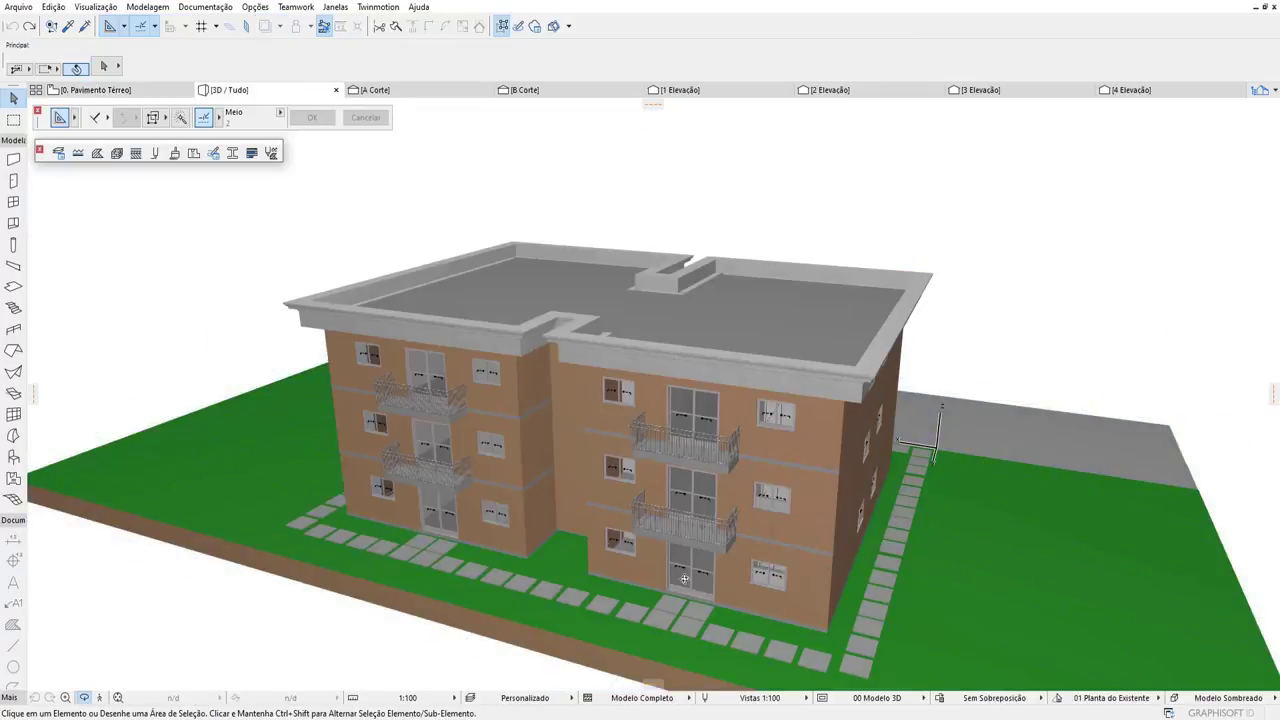
mouse_move(684, 579)
shift+middle_down()
mouse_move(710, 518)
mouse_move(640, 600)
shift+middle_up()
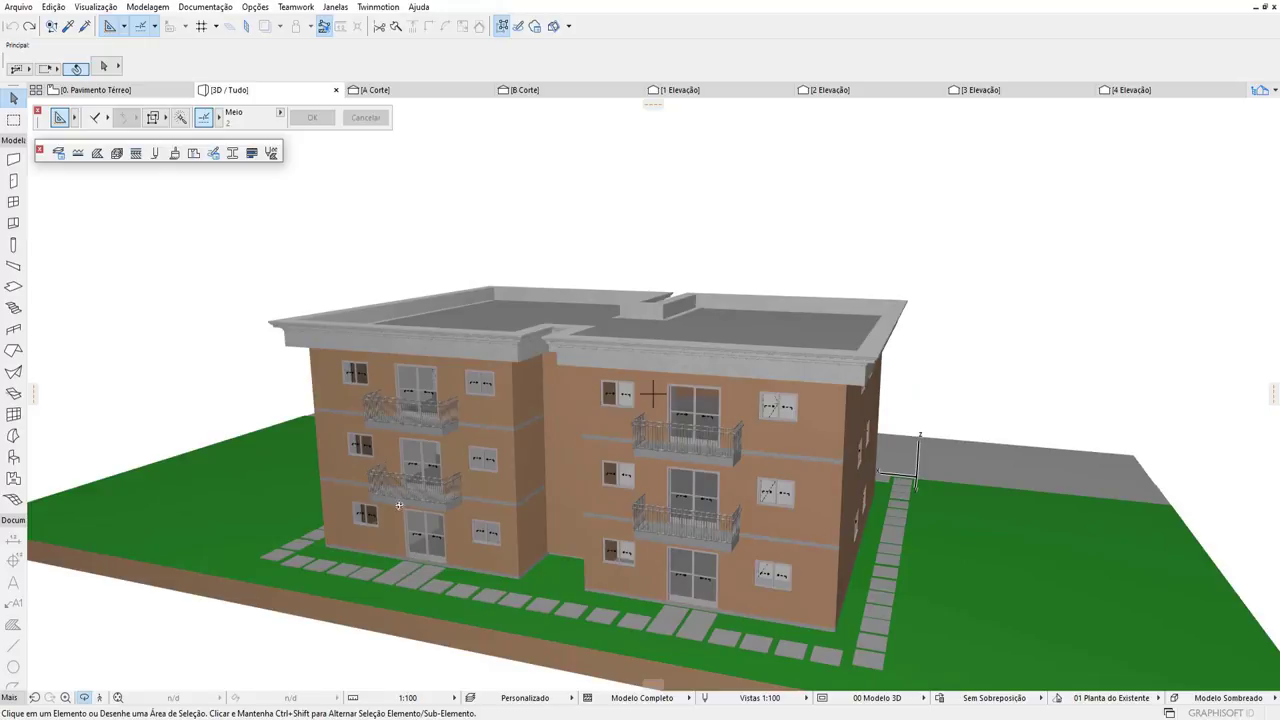
scroll(410, 504, up, 1)
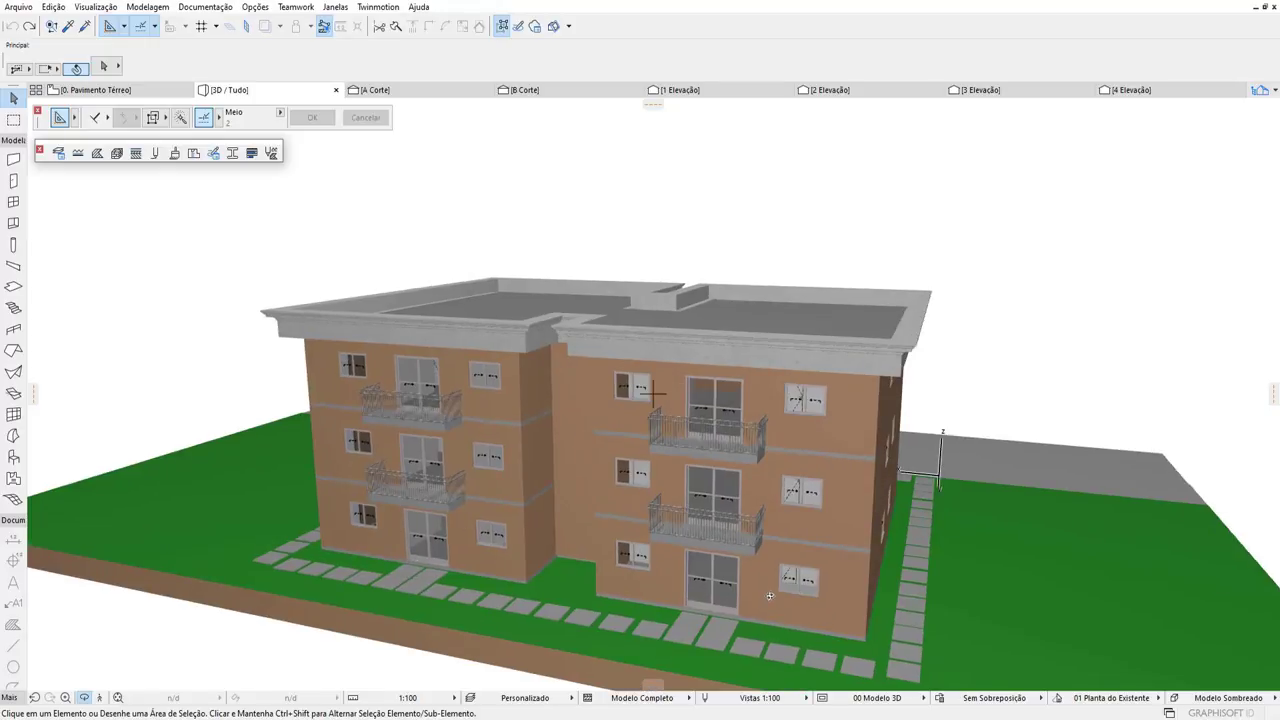
shift+middle_drag(829, 552, 660, 538)
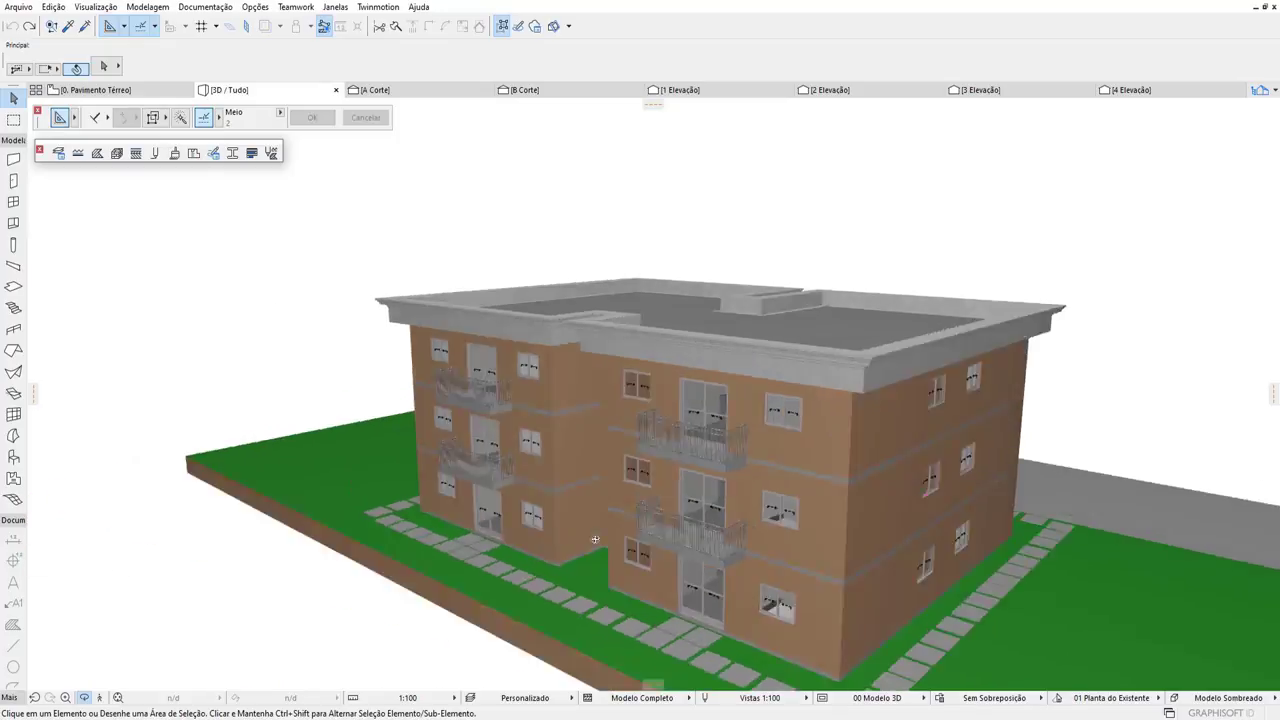
scroll(700, 510, up, 3)
scroll(471, 495, up, 3)
scroll(471, 495, down, 3)
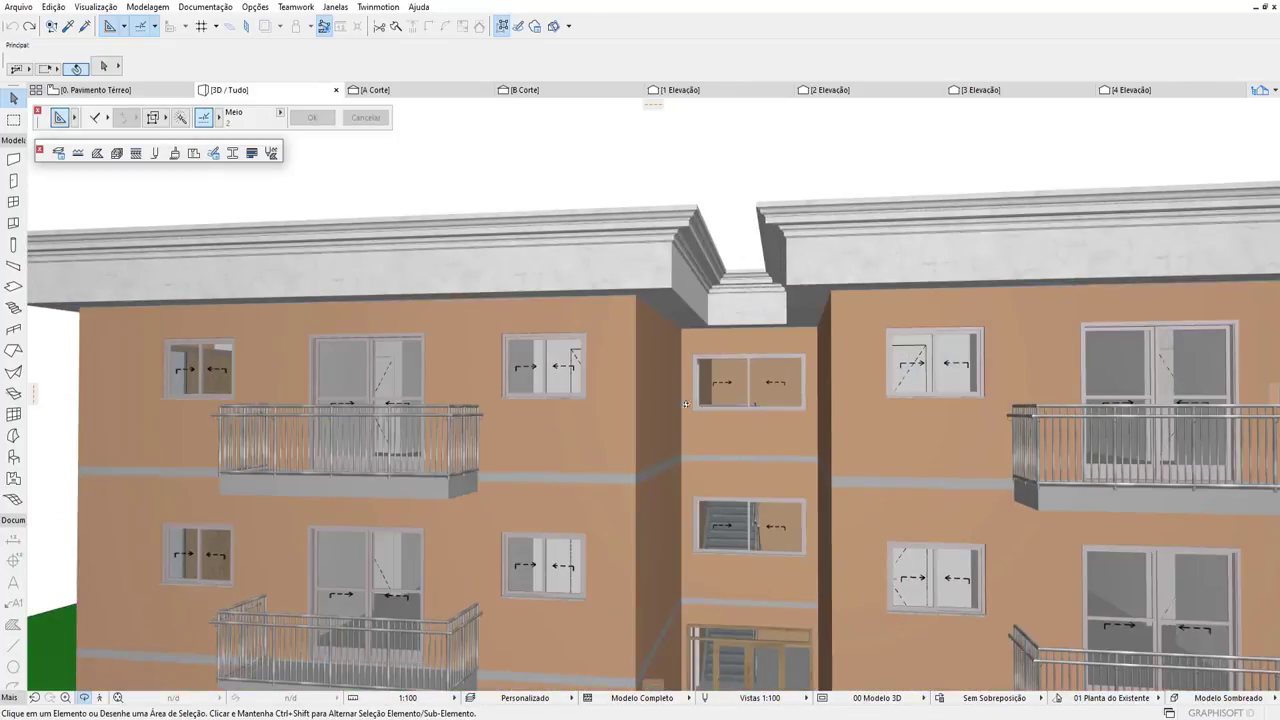
scroll(471, 495, down, 3)
mouse_move(600, 470)
shift+middle_down()
mouse_move(757, 363)
mouse_move(770, 560)
shift+middle_up()
scroll(770, 565, down, 3)
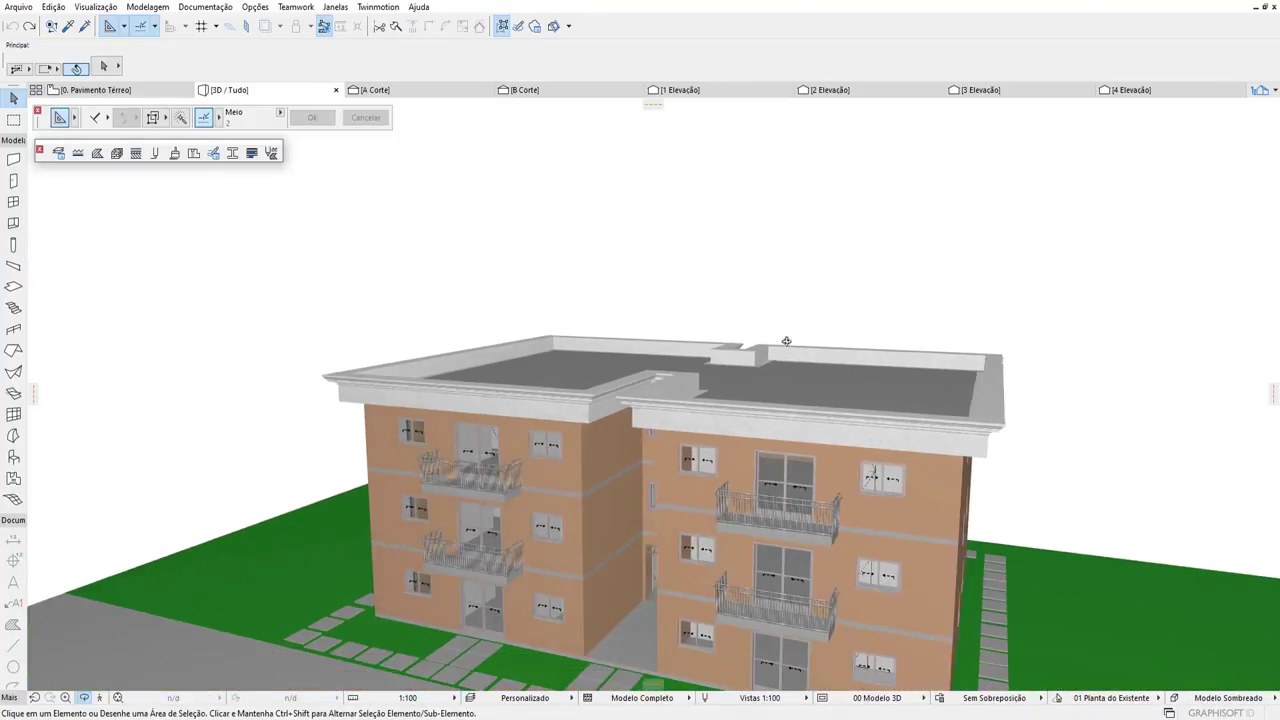
scroll(770, 569, down, 2)
scroll(770, 569, up, 3)
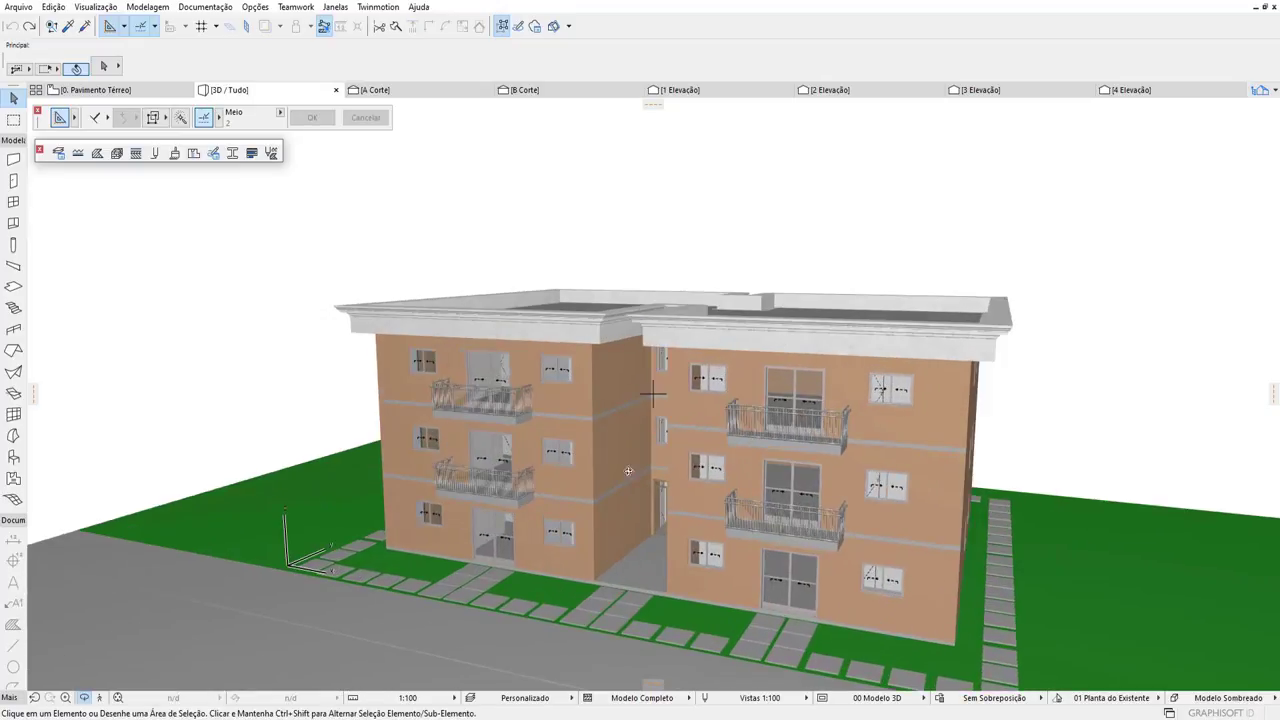
mouse_move(455, 502)
shift+middle_down()
mouse_move(905, 568)
mouse_move(631, 468)
shift+middle_up()
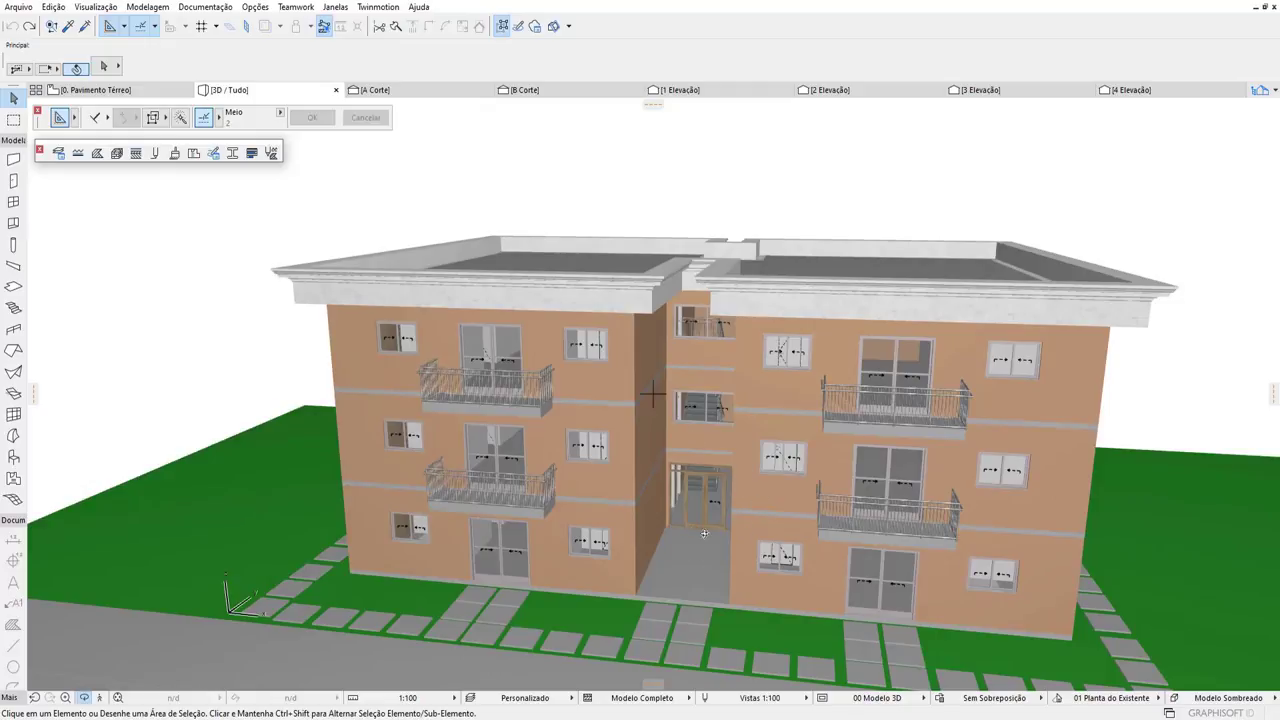
mouse_move(700, 534)
shift+middle_down()
mouse_move(728, 521)
mouse_move(649, 538)
shift+middle_up()
scroll(728, 521, up, 2)
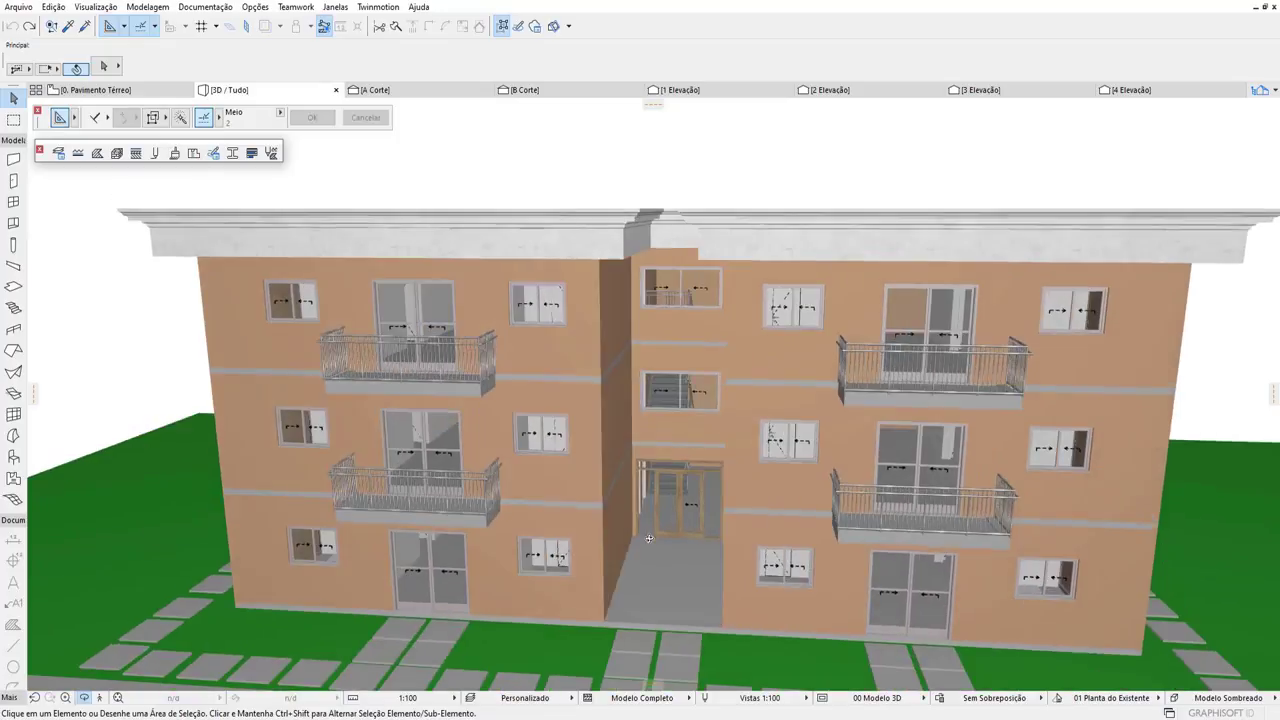
scroll(672, 357, down, 3)
mouse_move(672, 357)
shift+middle_down()
mouse_move(666, 534)
mouse_move(648, 575)
shift+middle_up()
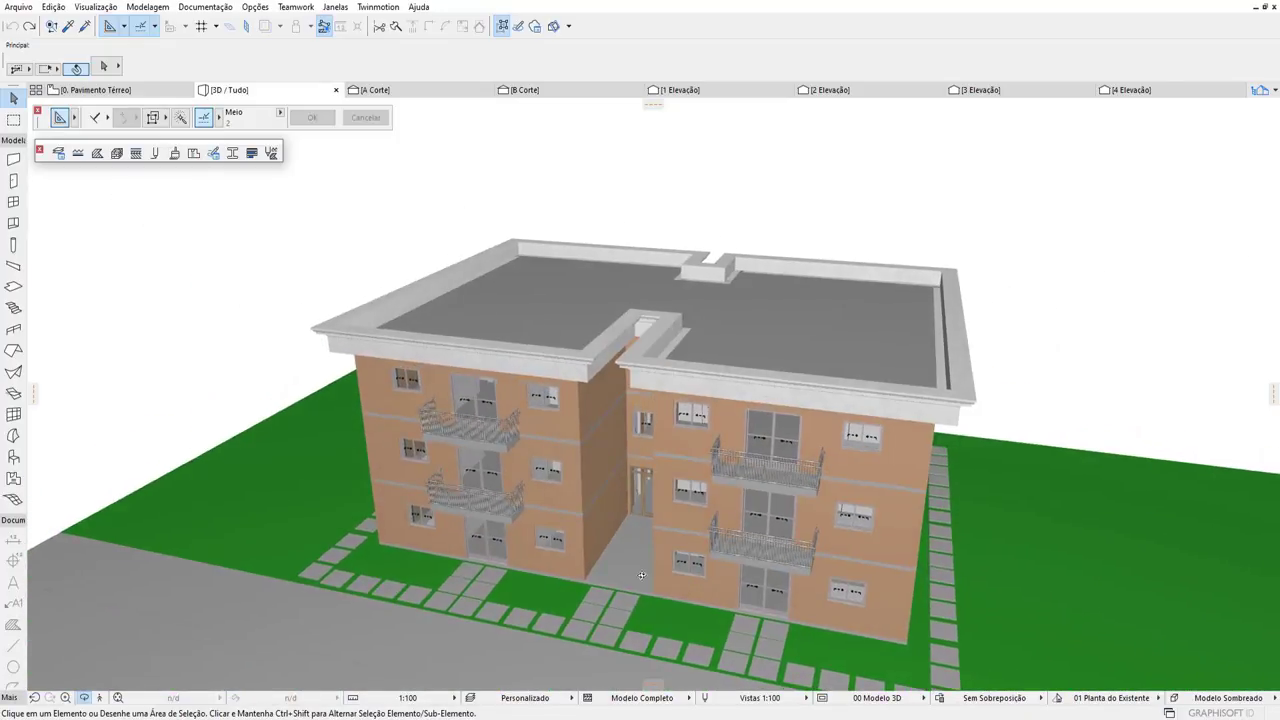
On the ground-floor plan, load the Cobertura Genérica roof favorite.
key(F2)
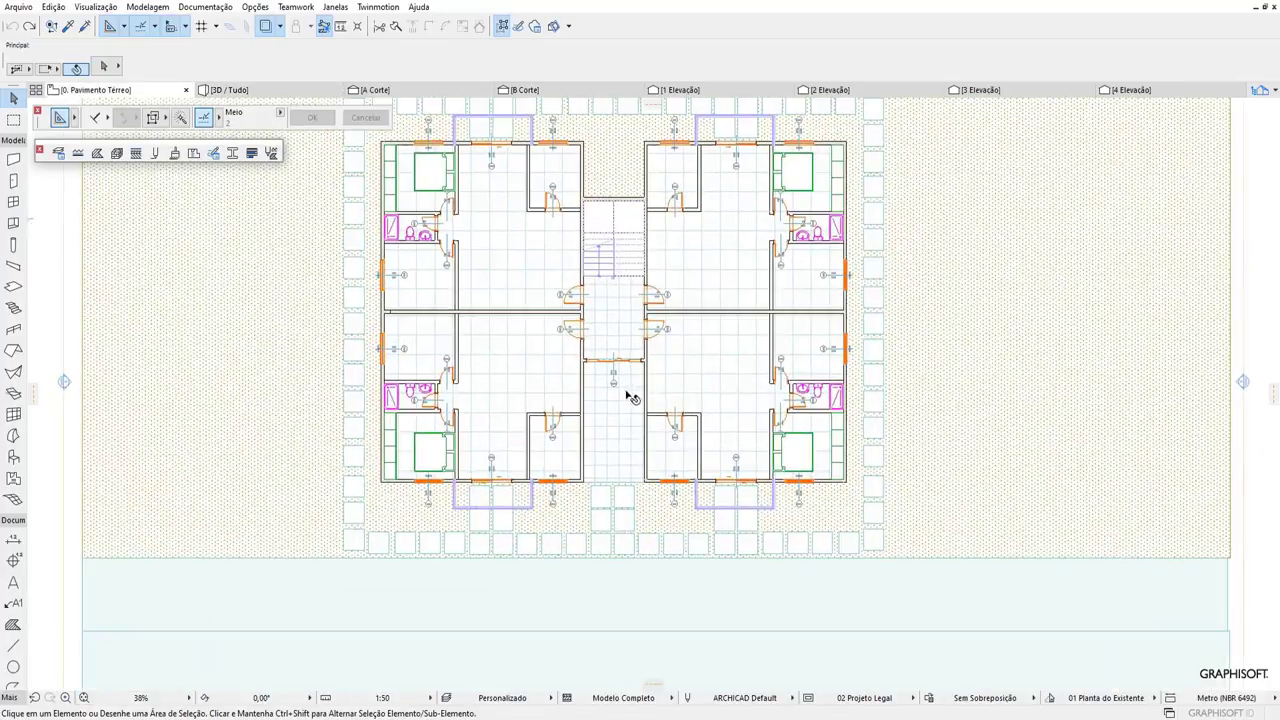
scroll(619, 354, up, 1)
scroll(670, 420, up, 1)
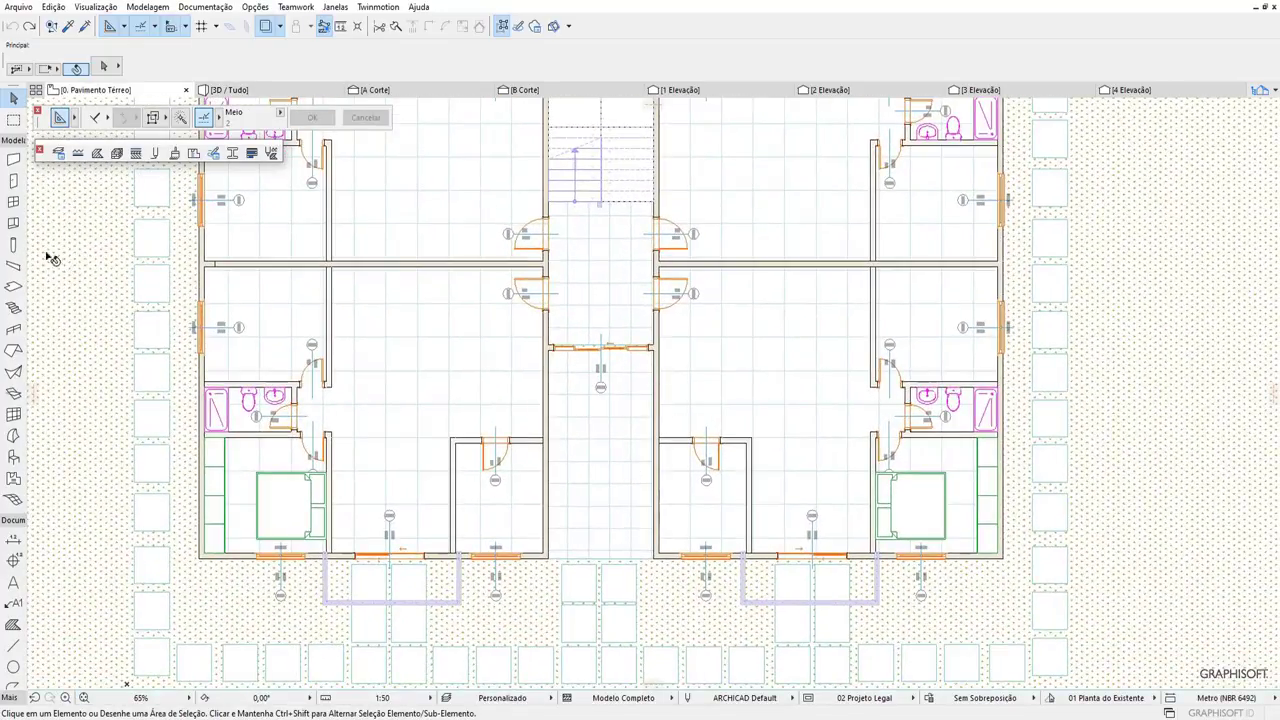
click(13, 350)
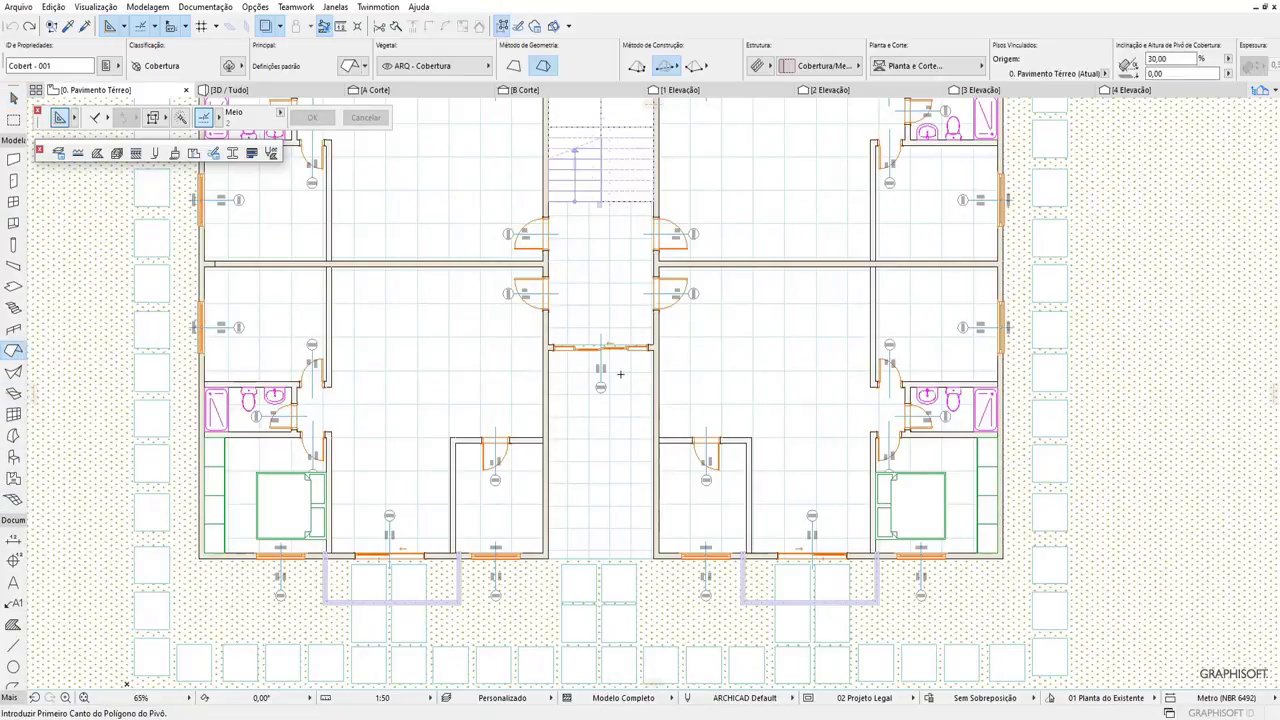
click(364, 66)
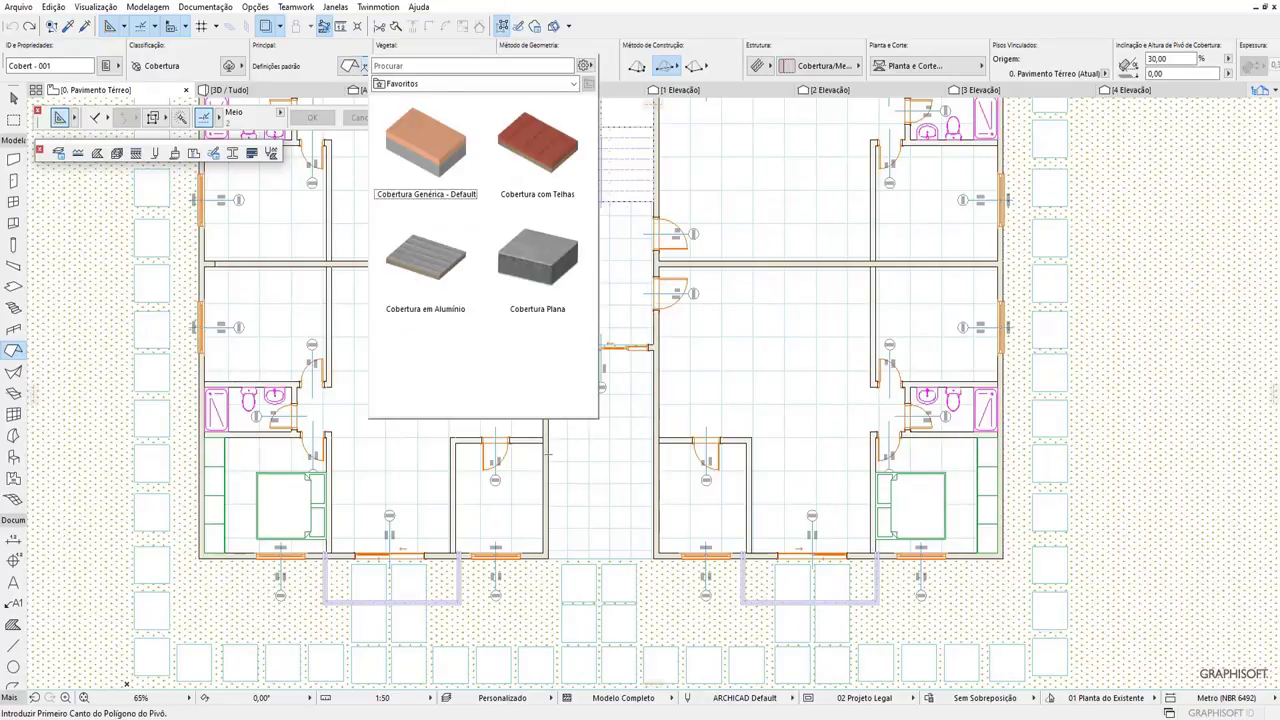
click(427, 141)
Draw the pivot rectangle over the entrance corridor to create a 30° tiled hip roof.
scroll(545, 365, up, 3)
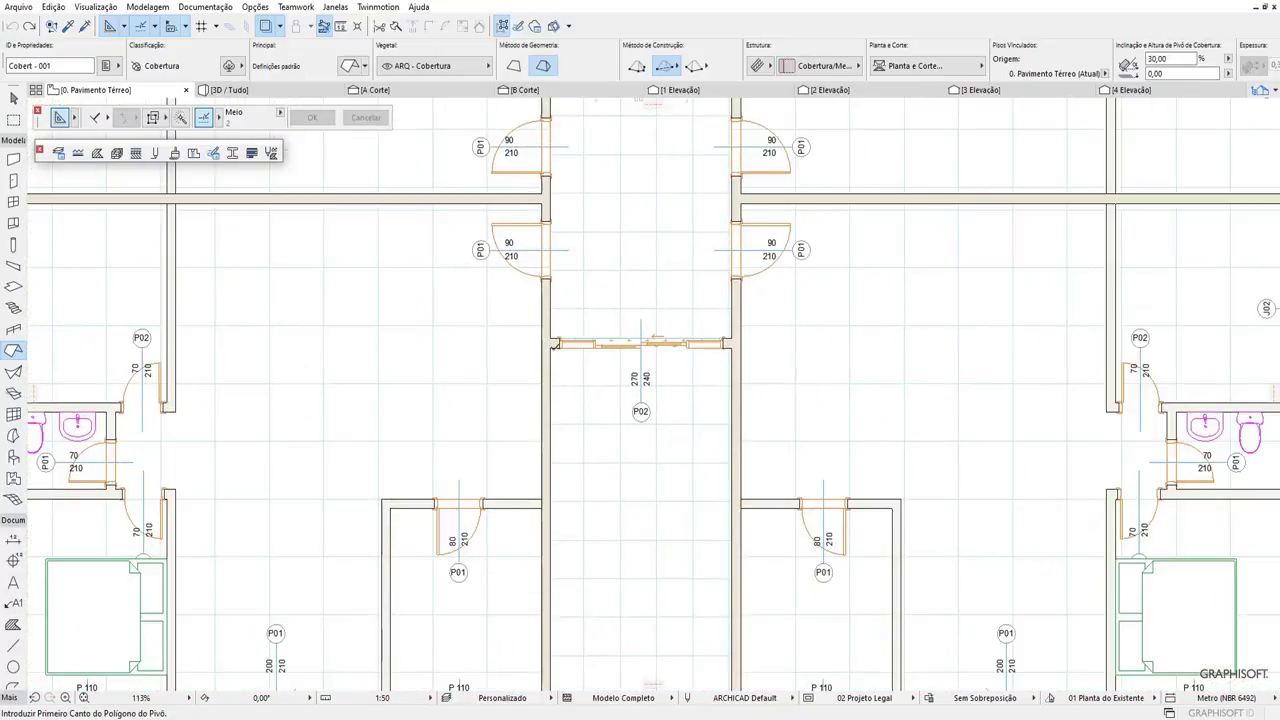
click(553, 345)
scroll(662, 415, down, 3)
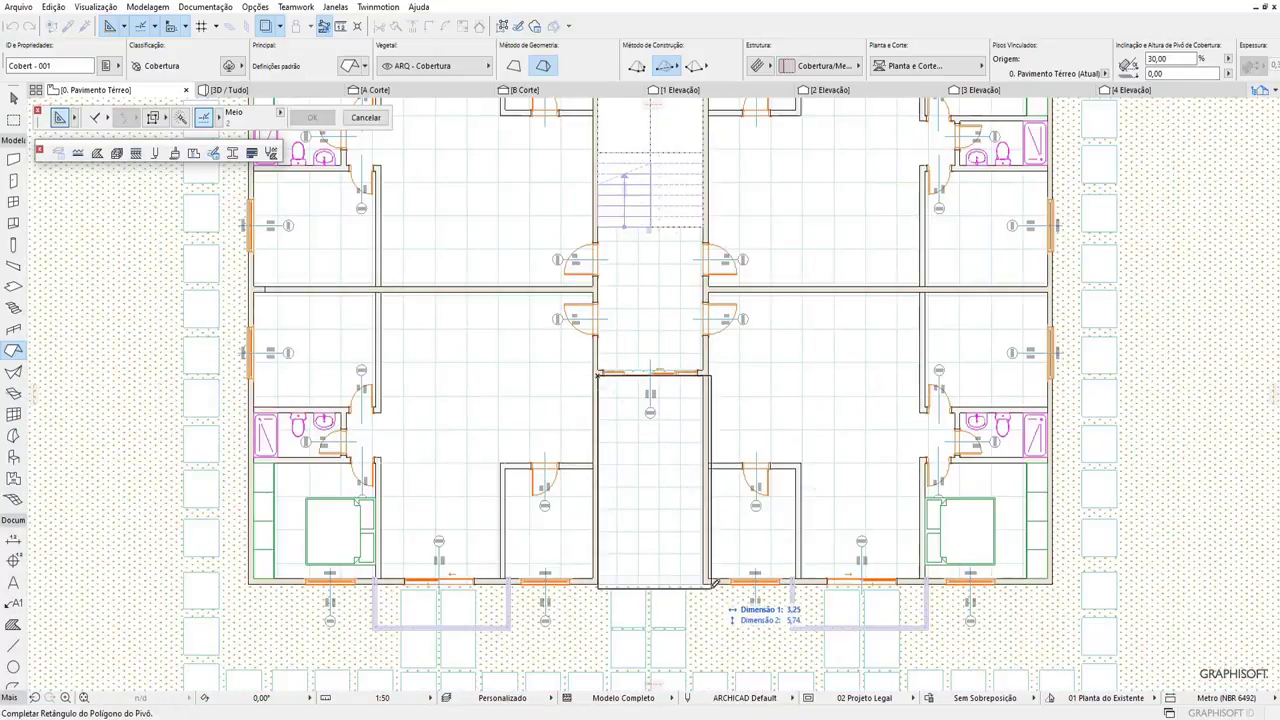
scroll(718, 593, up, 2)
scroll(705, 575, up, 2)
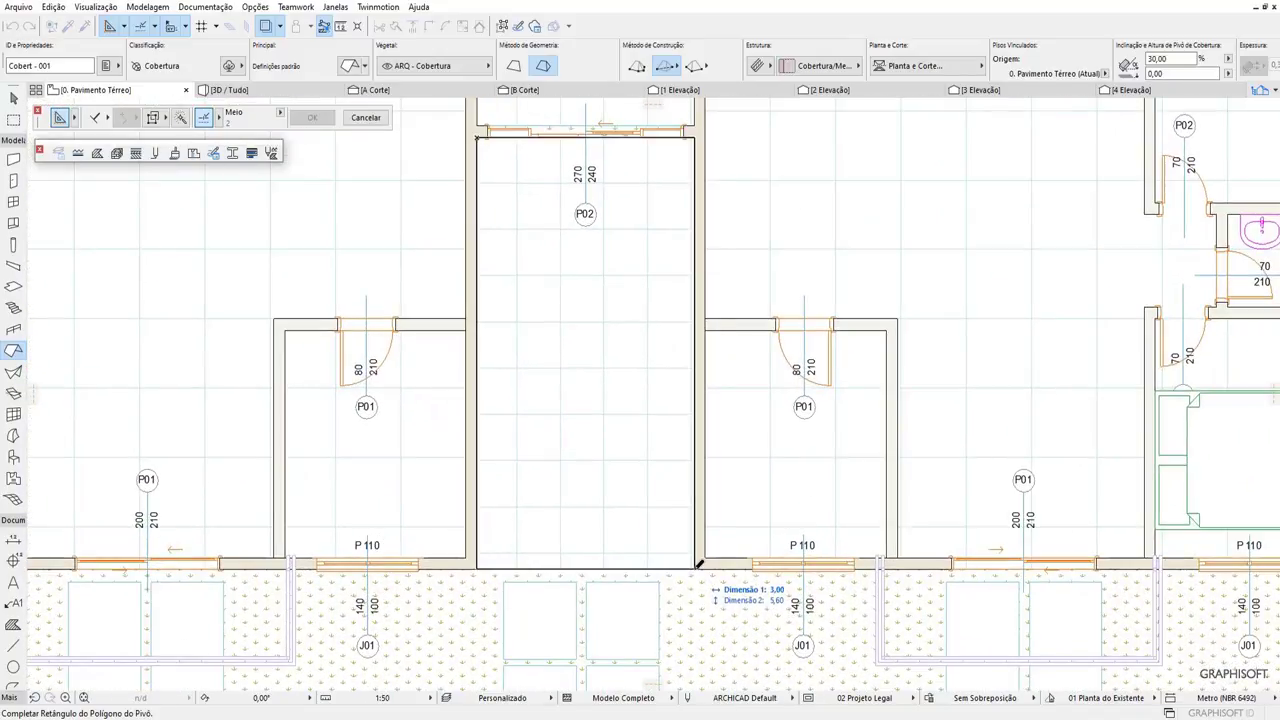
click(698, 565)
Snap the roof's top-left and top-right corners onto the pivot rectangle.
scroll(600, 520, down, 2)
click(474, 210)
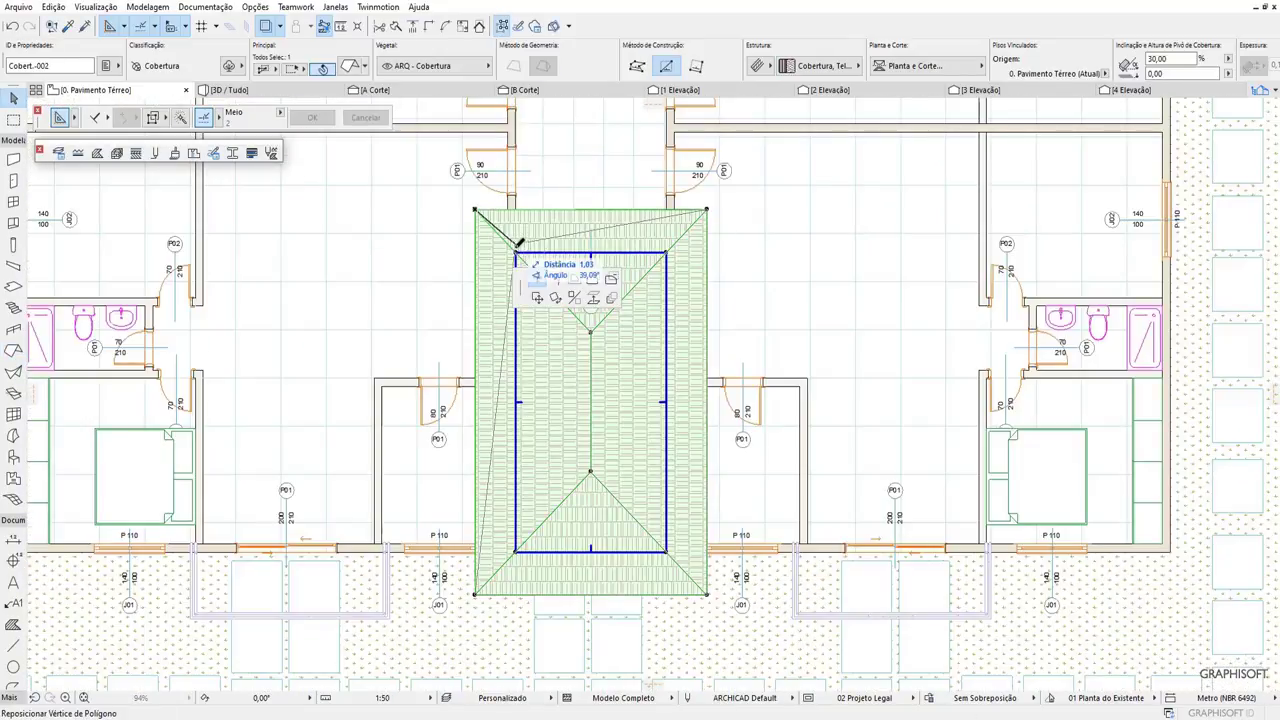
click(516, 248)
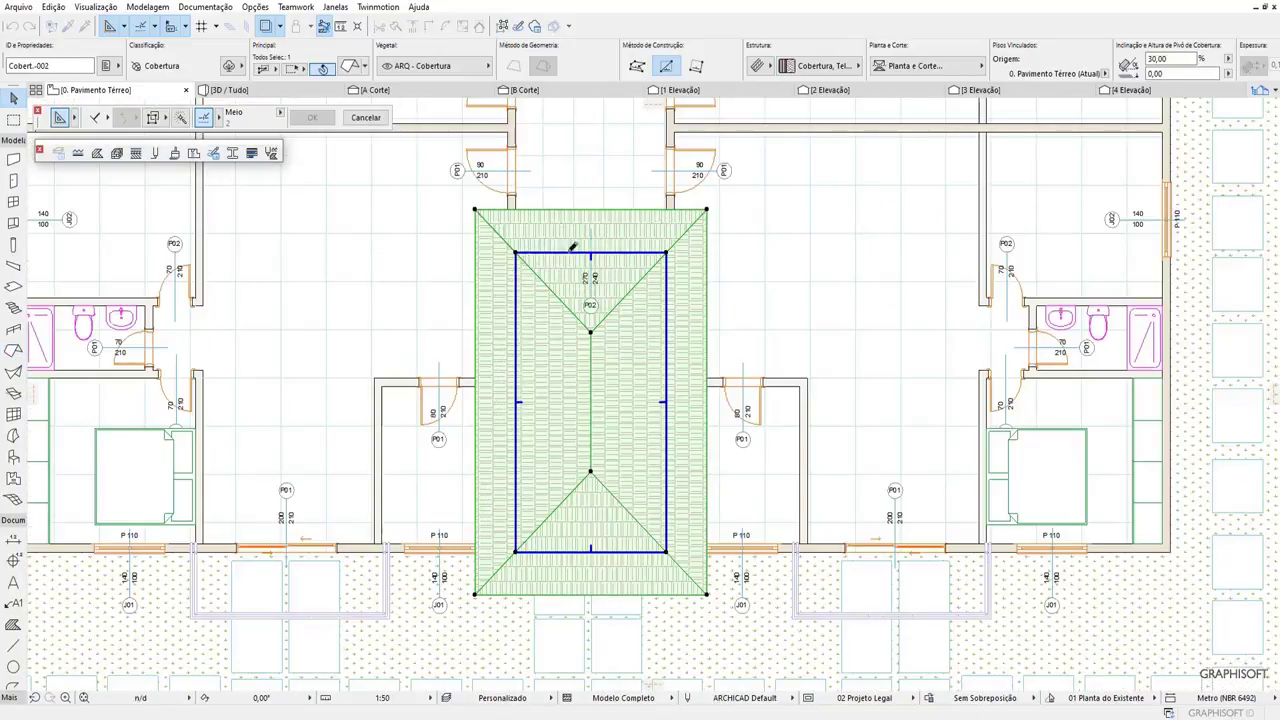
click(706, 213)
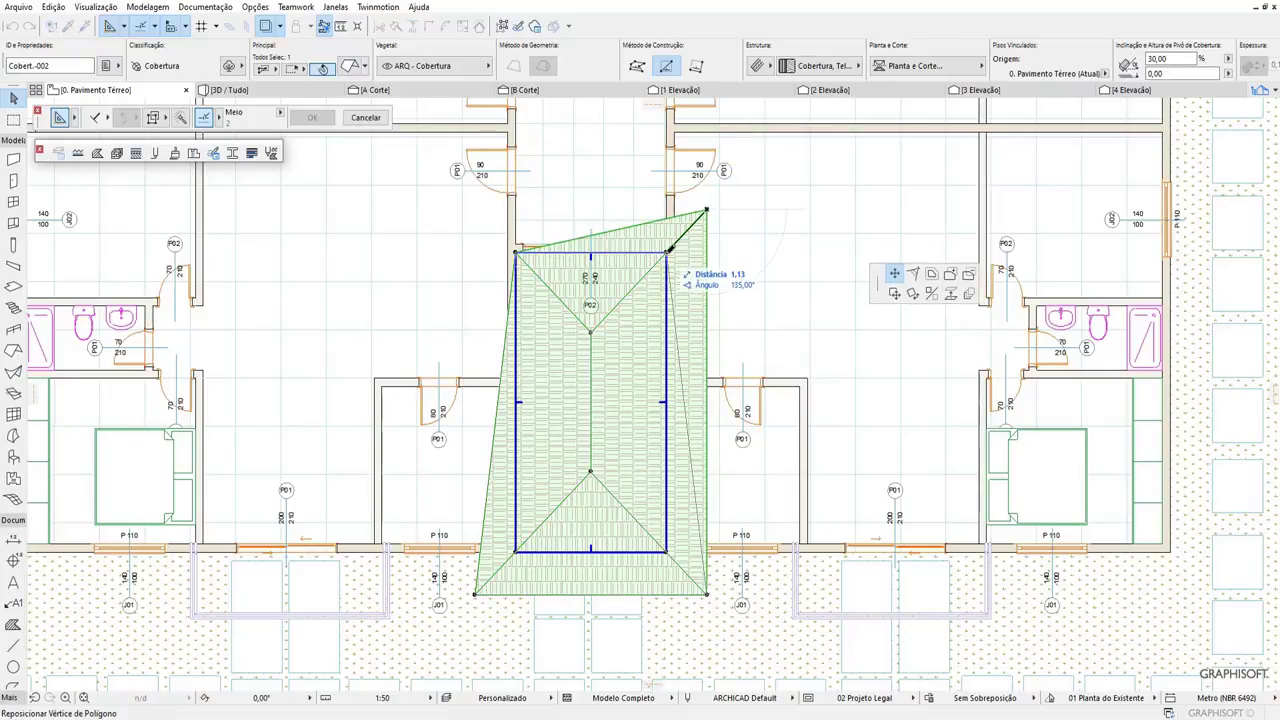
click(666, 250)
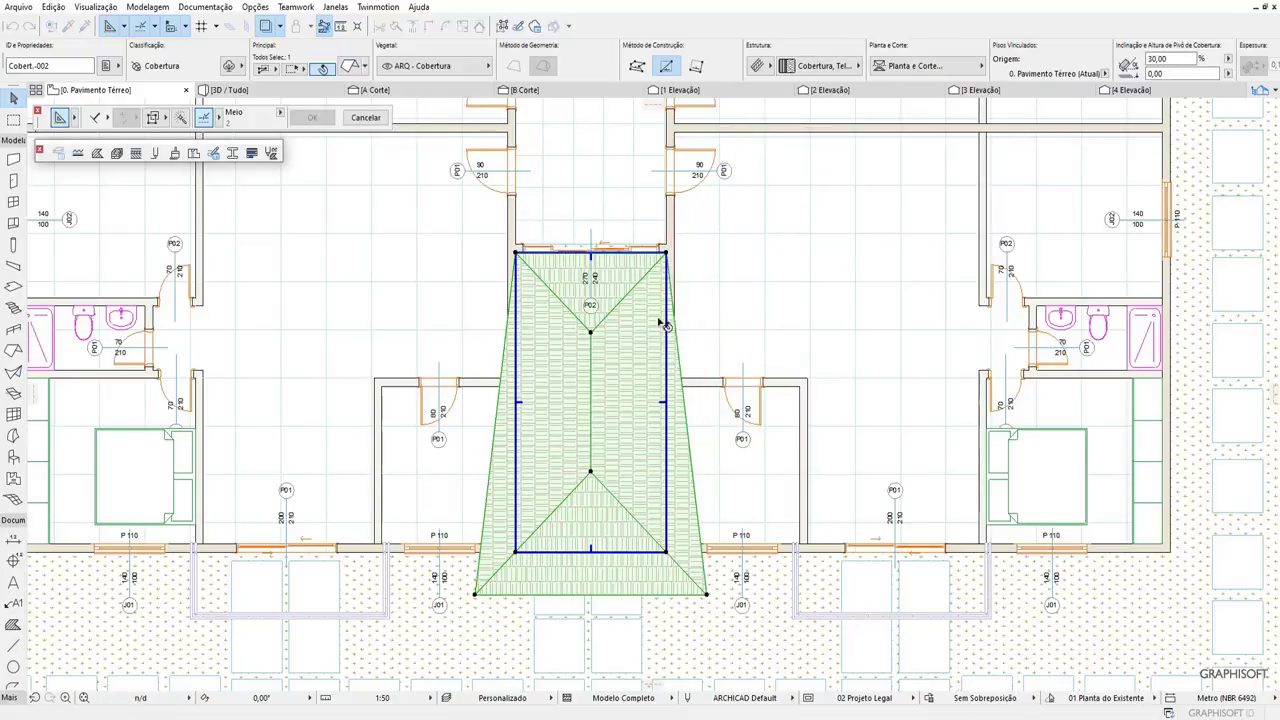
Pull the roof's bottom corners in so the outline is a corridor-wide rectangle.
click(707, 596)
click(666, 595)
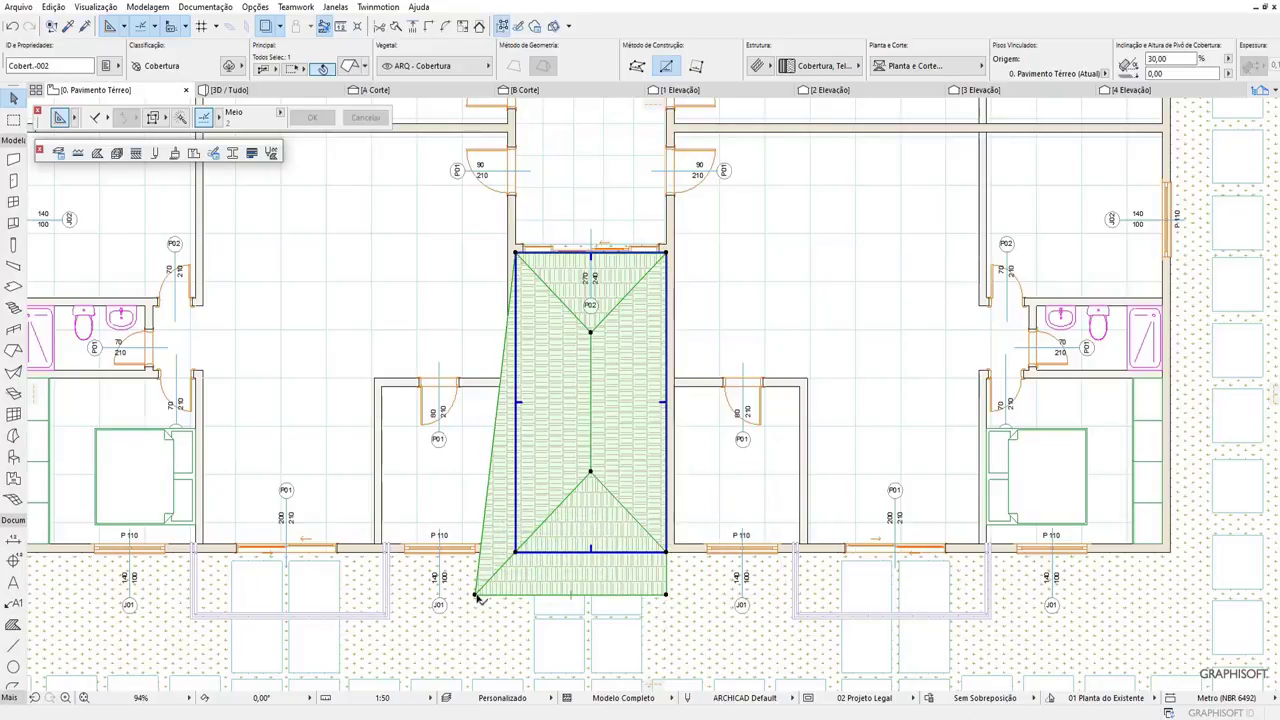
click(476, 597)
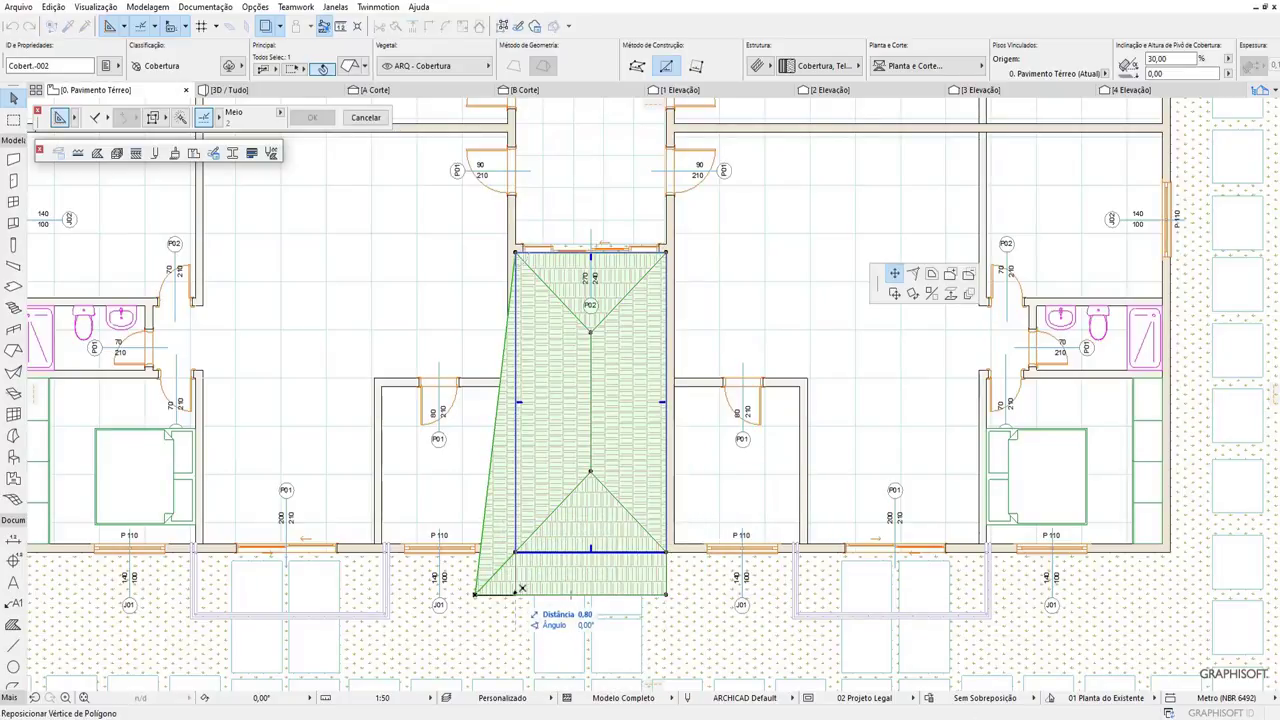
click(515, 594)
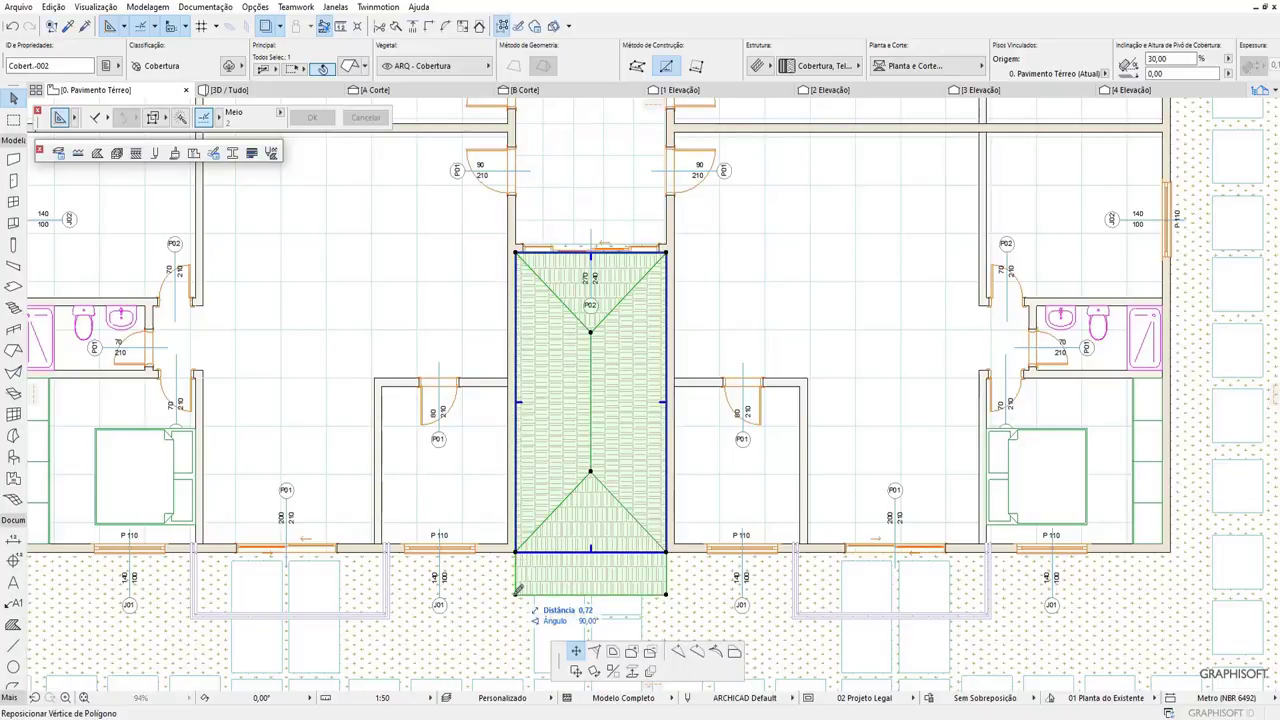
click(516, 593)
click(516, 592)
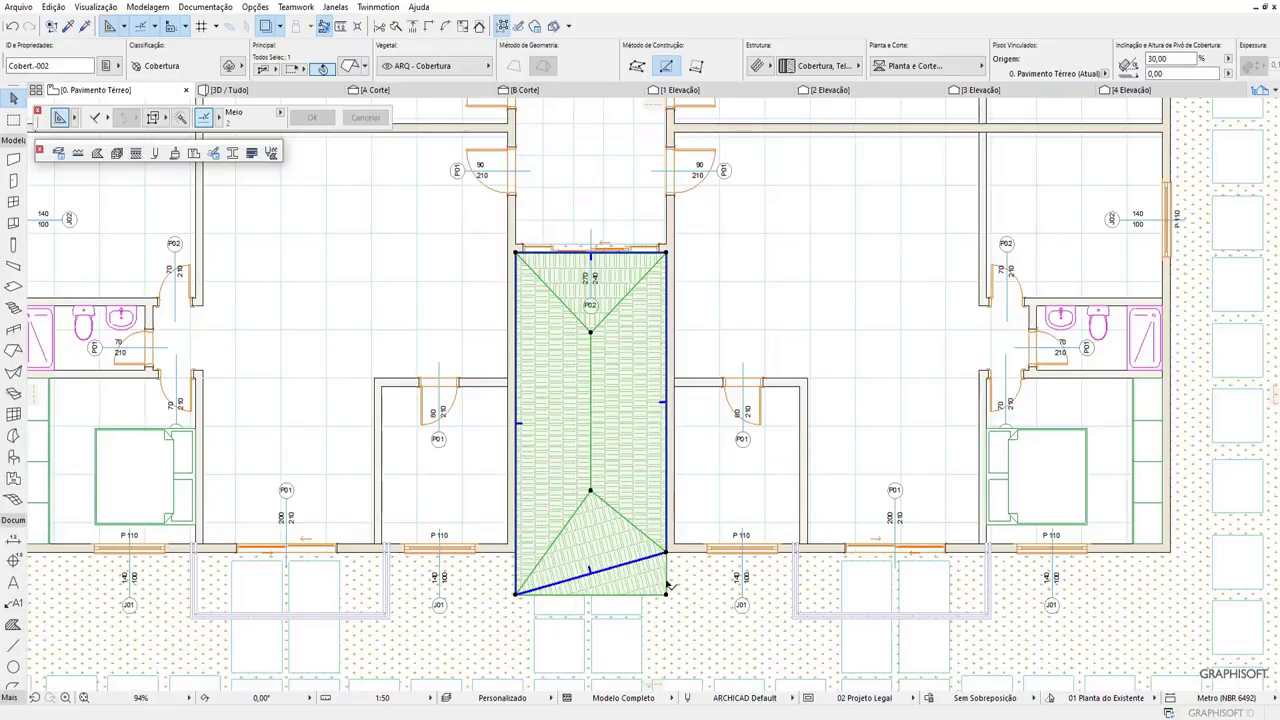
click(667, 595)
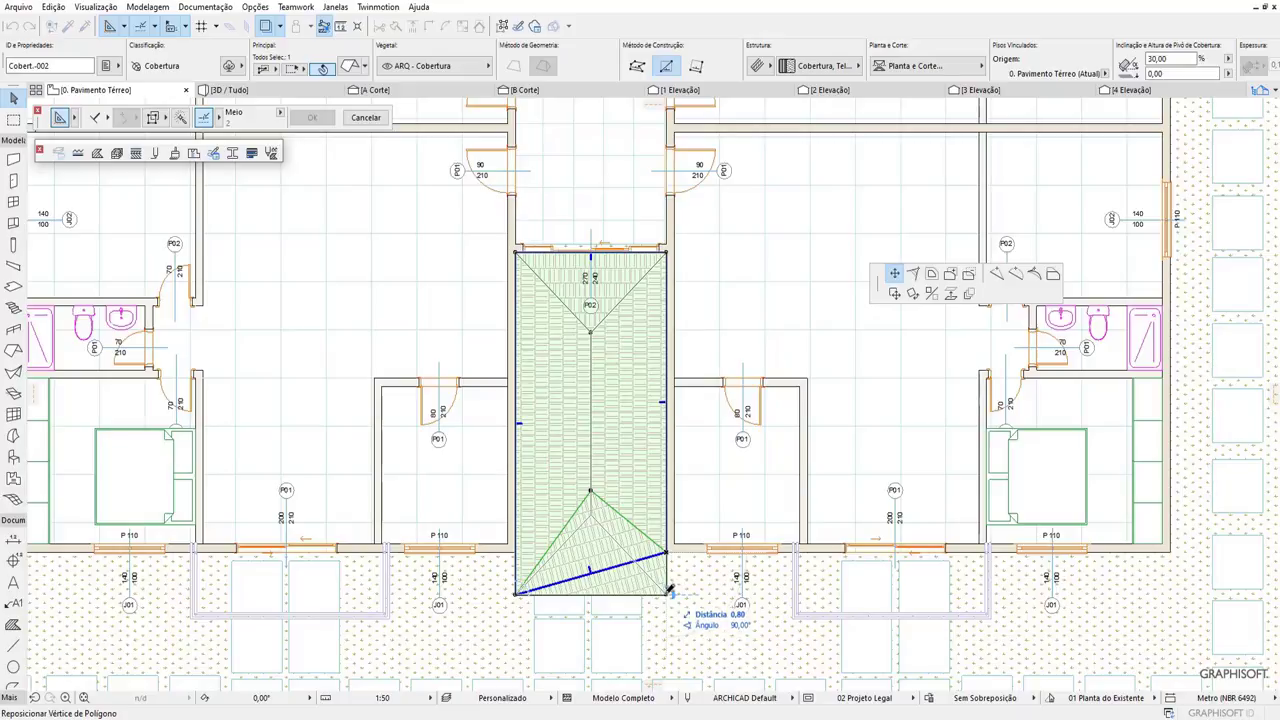
click(665, 594)
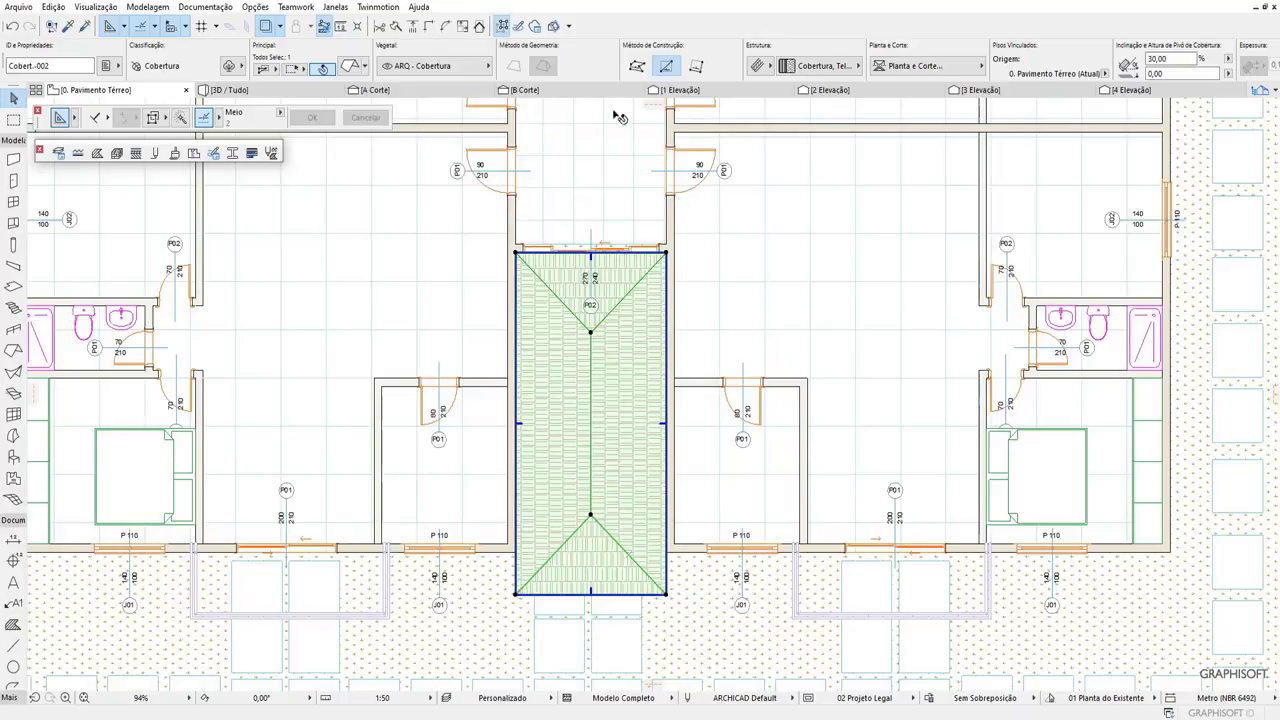
Set the entrance roof's pivot height to 3,00 and check it in the 3D view.
click(288, 91)
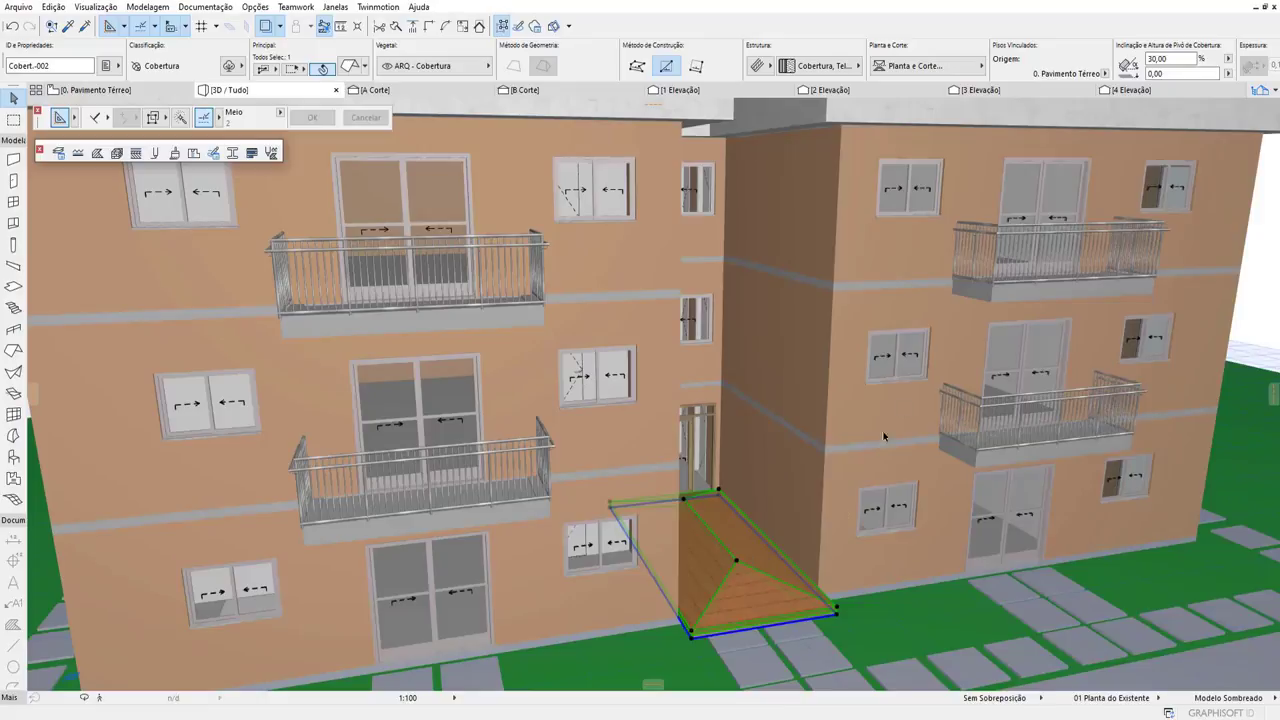
click(1155, 74)
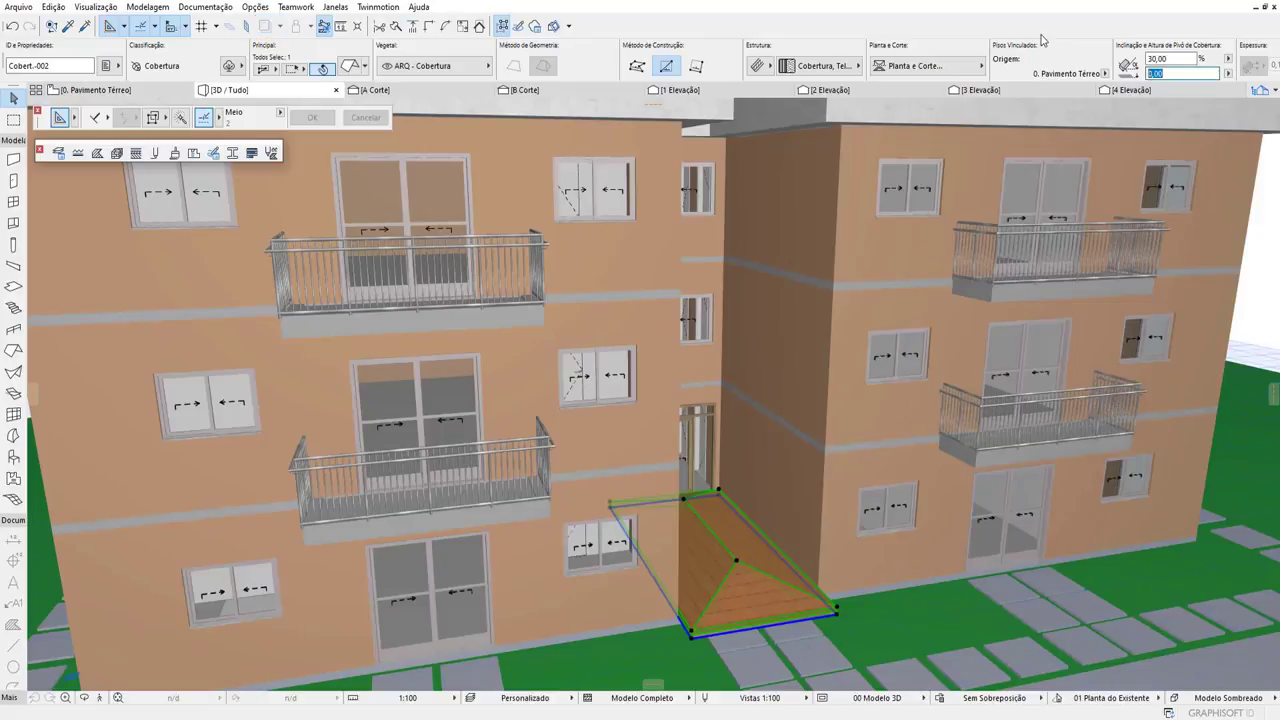
text(3)
key(Return)
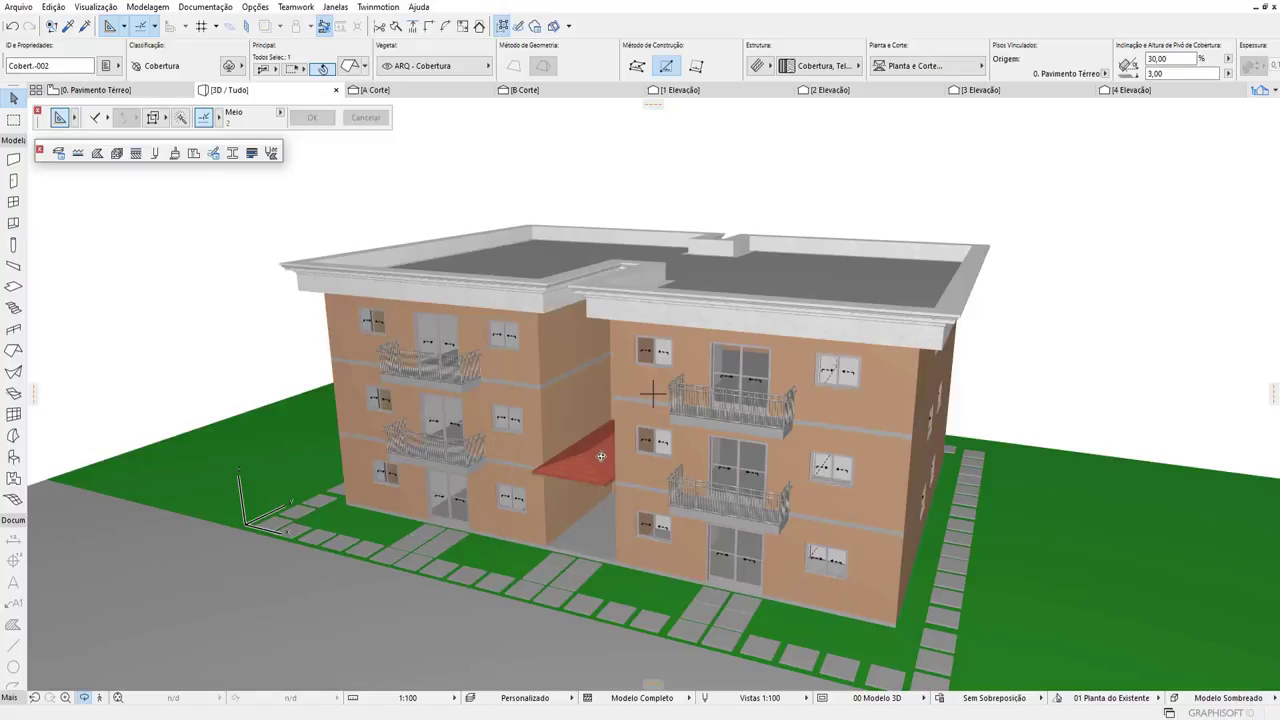
scroll(624, 436, up, 1)
scroll(610, 448, up, 1)
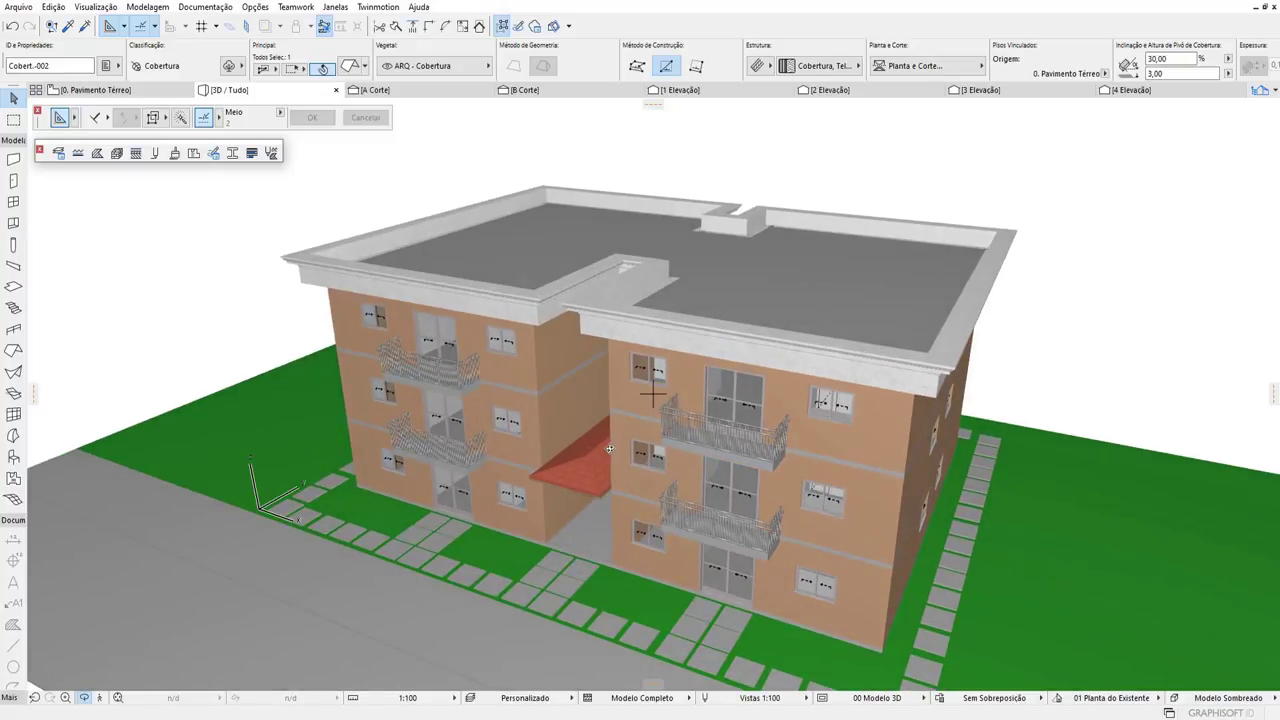
On the ground-floor plan, select the four apartment floor slabs.
key(F2)
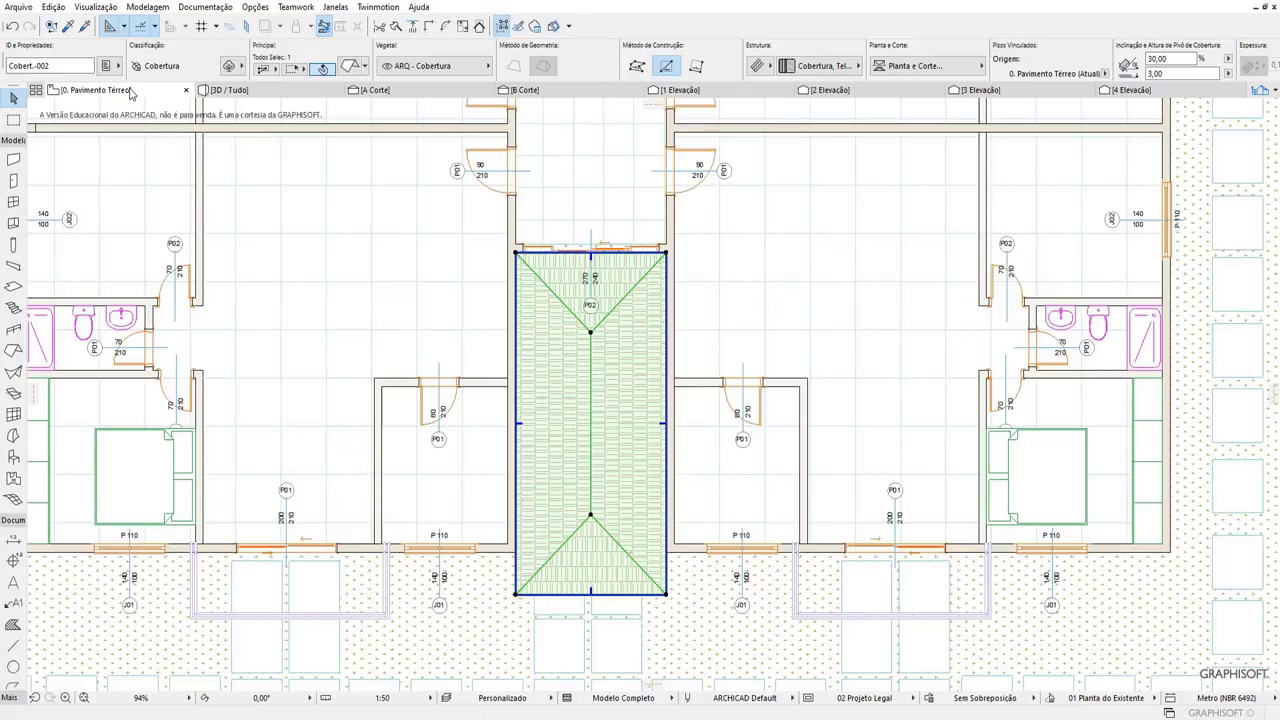
key(Escape)
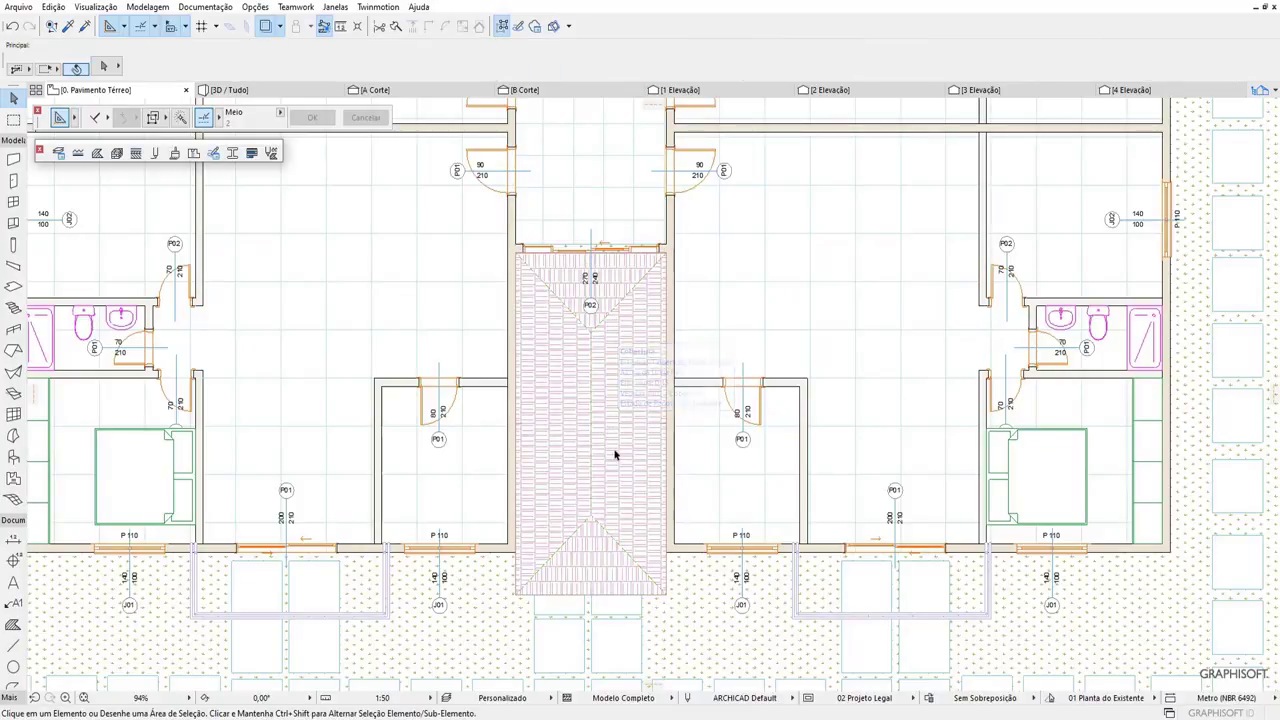
scroll(608, 455, down, 2)
scroll(528, 318, up, 1)
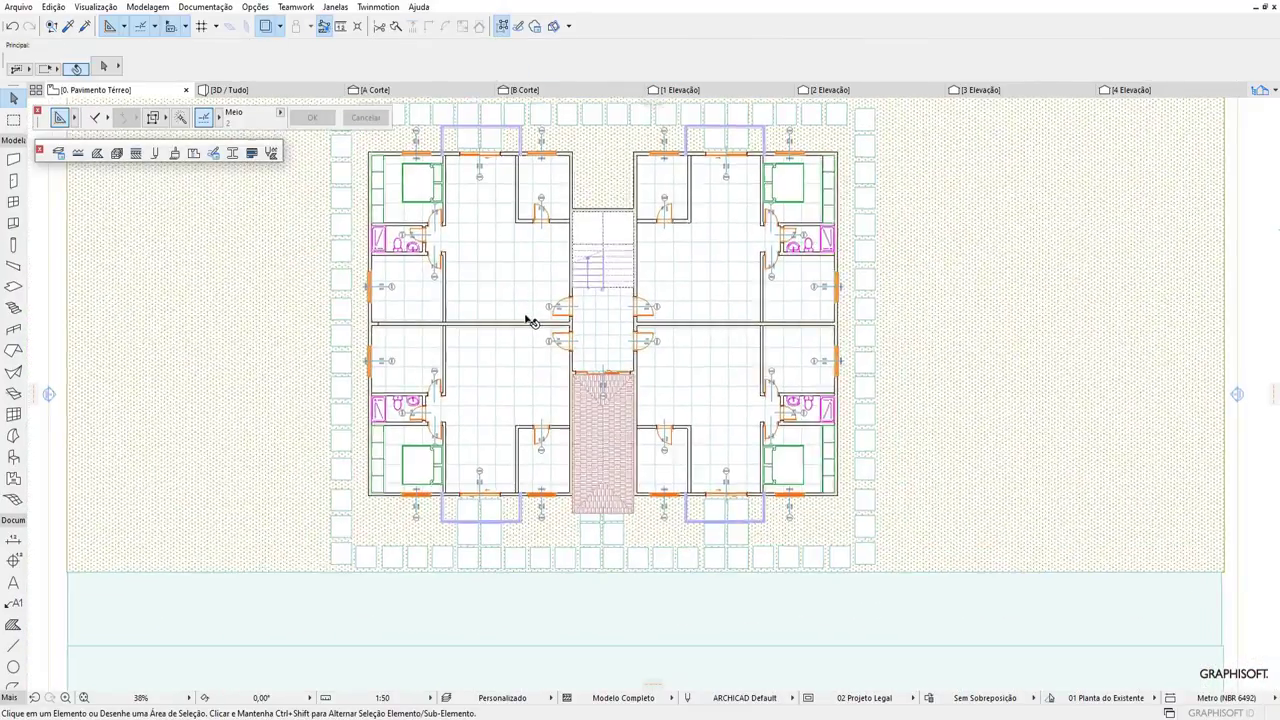
scroll(505, 335, up, 1)
scroll(494, 343, down, 2)
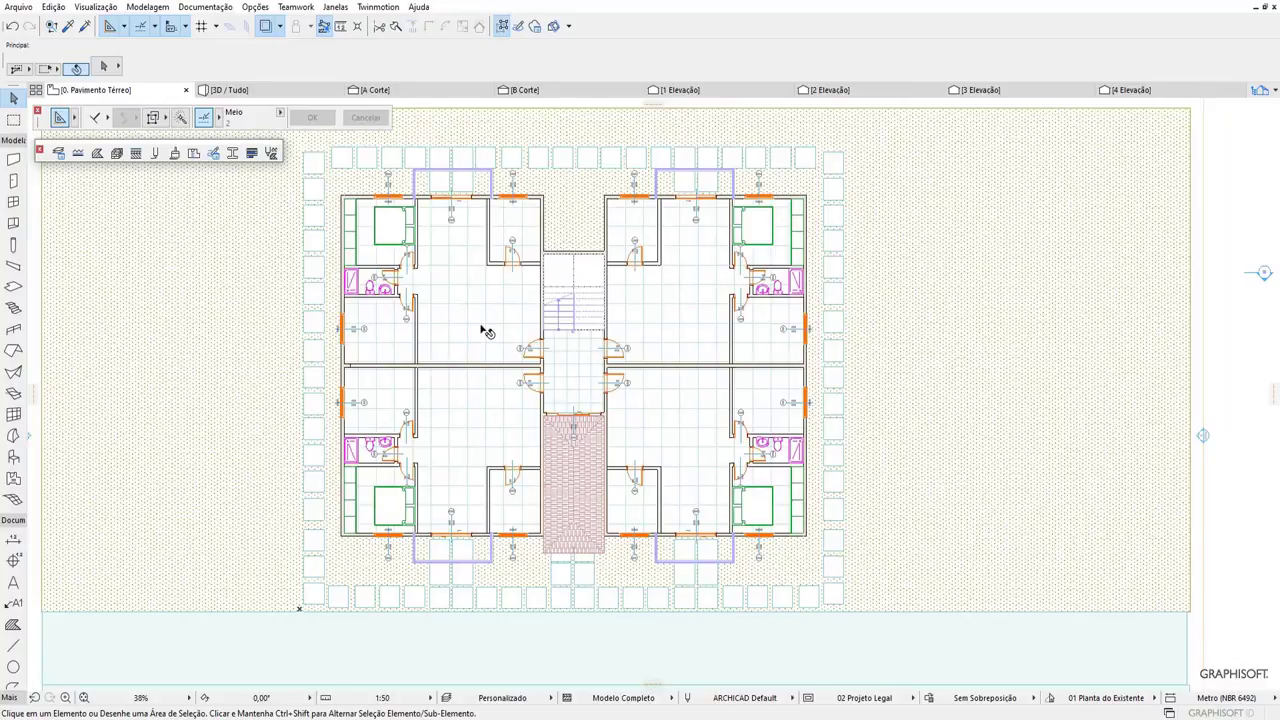
click(485, 330)
shift+click(690, 323)
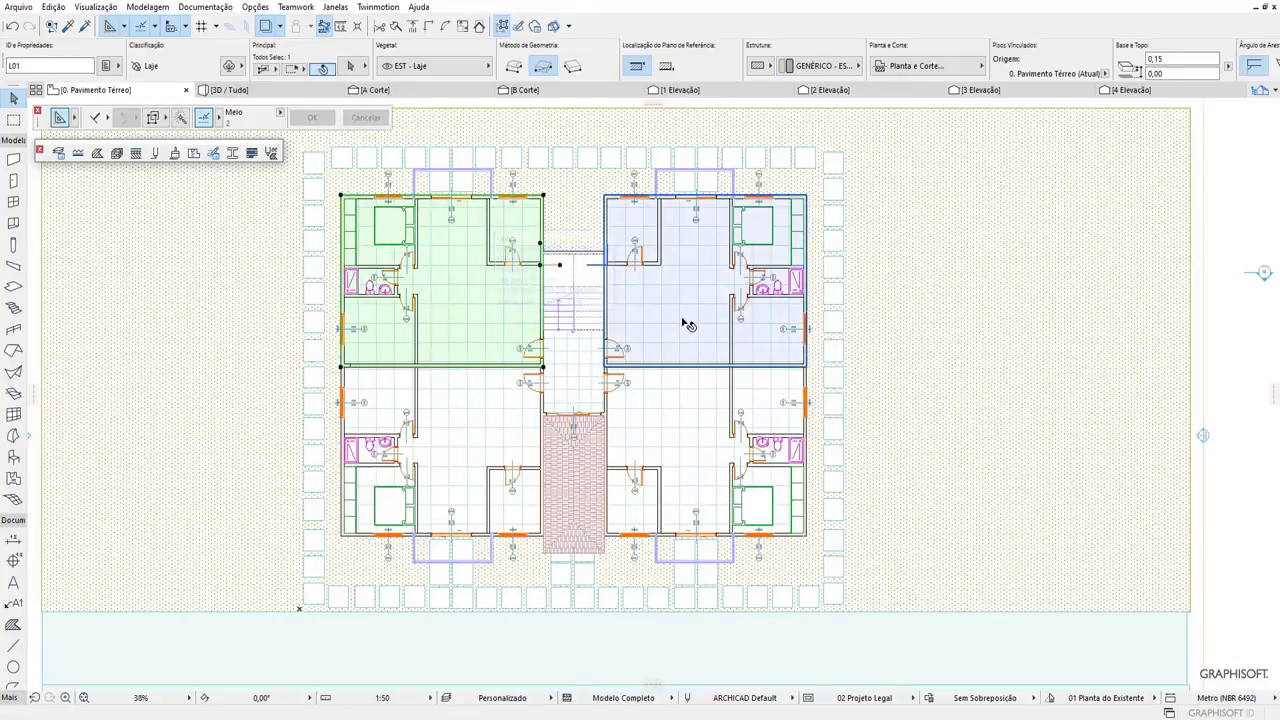
shift+click(452, 402)
shift+click(668, 432)
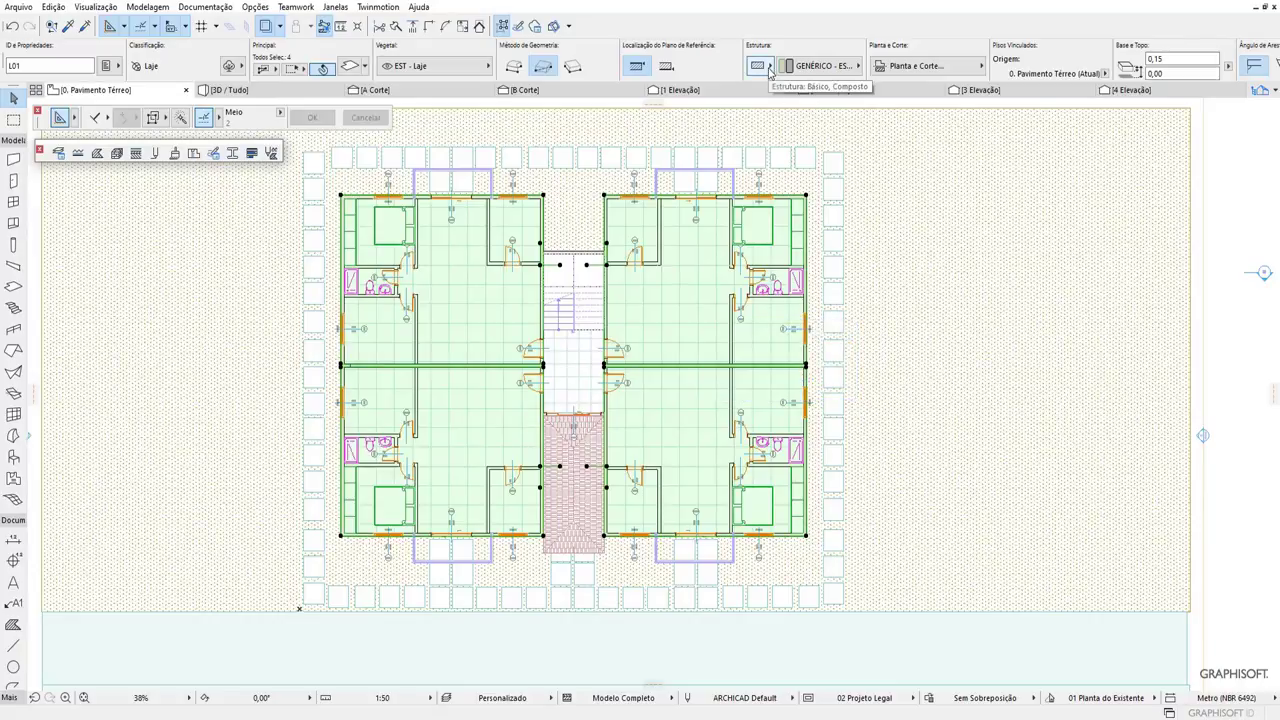
Make them Laje em Concreto + Piso Cerâmico 10mm composite slabs, then open 1. Primeiro Pavimento.
click(769, 68)
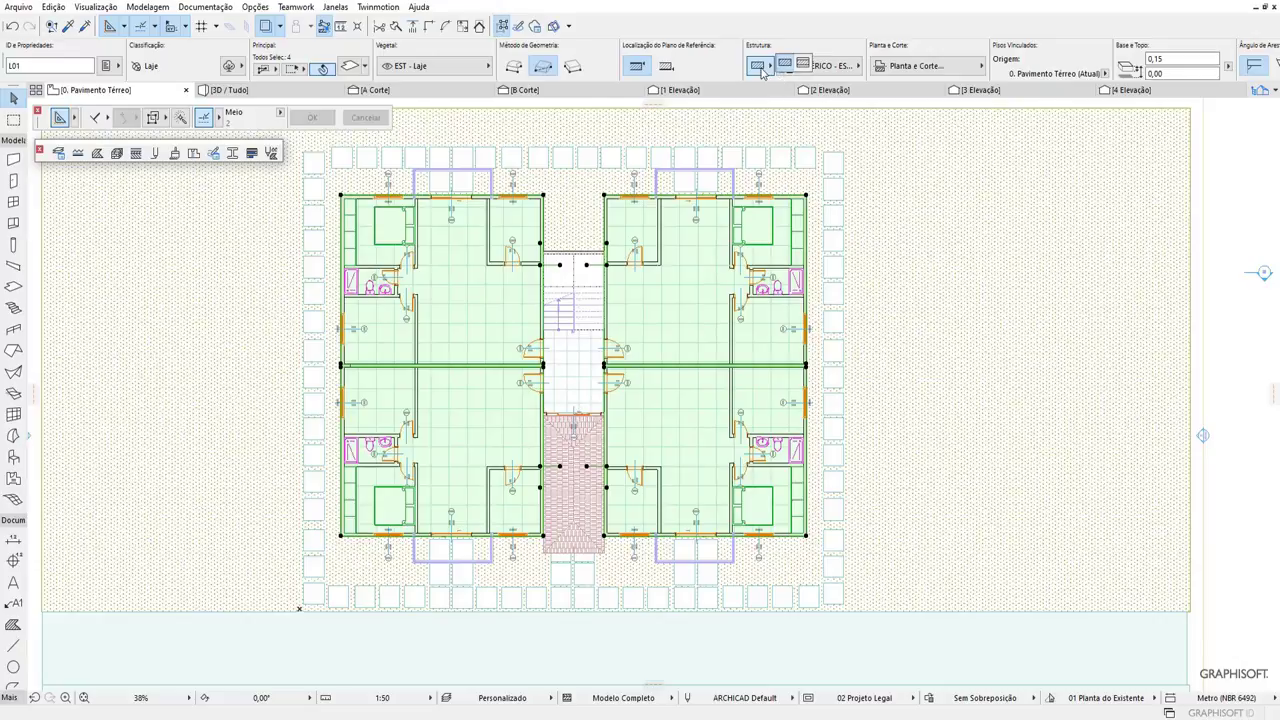
click(805, 66)
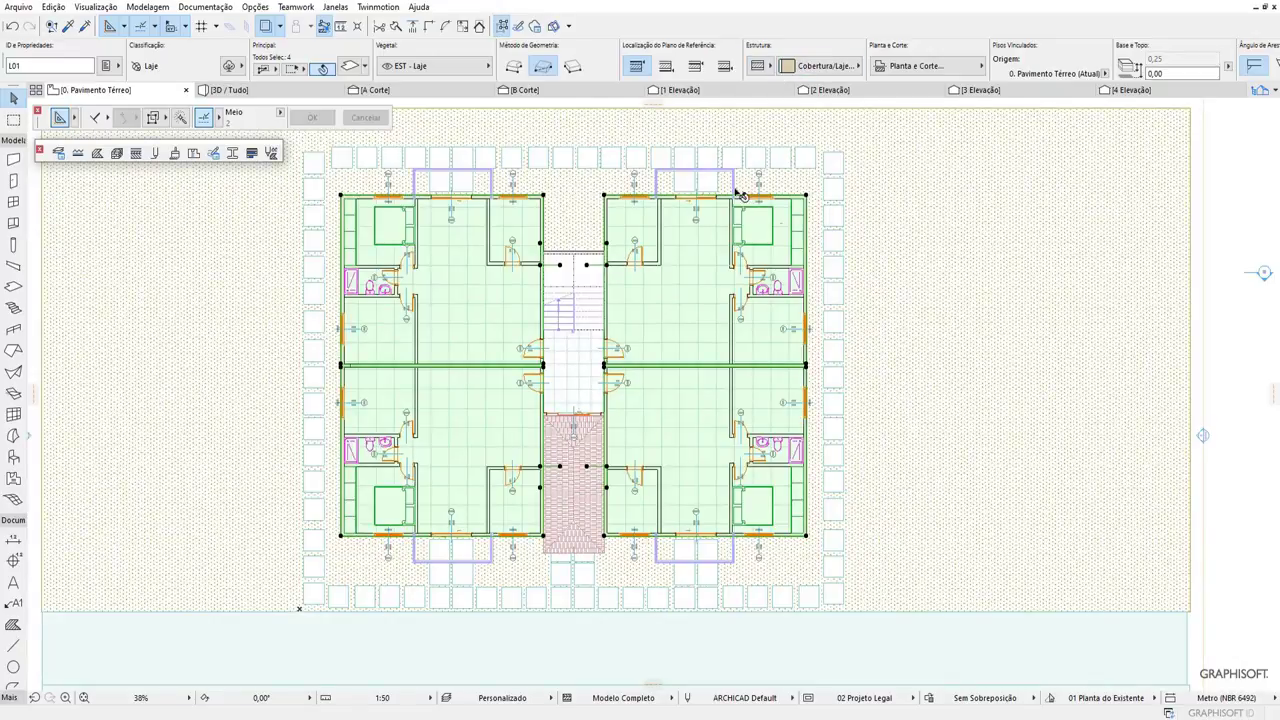
click(835, 67)
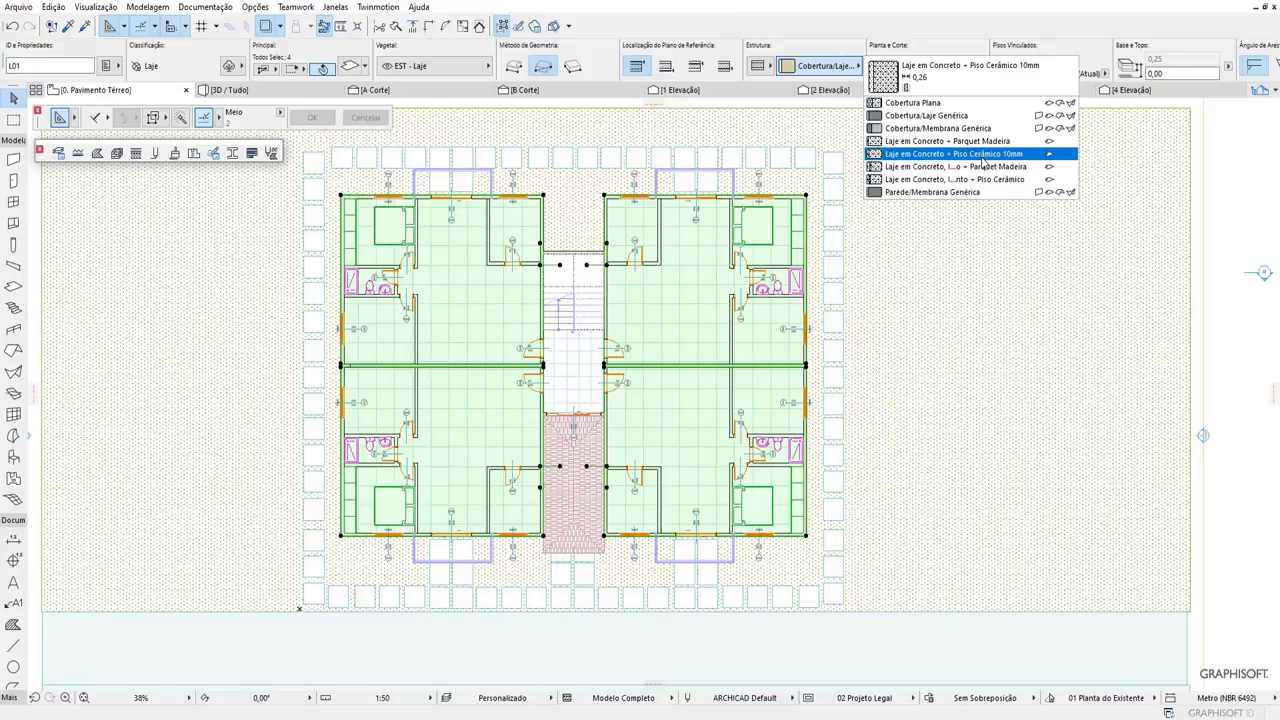
click(984, 160)
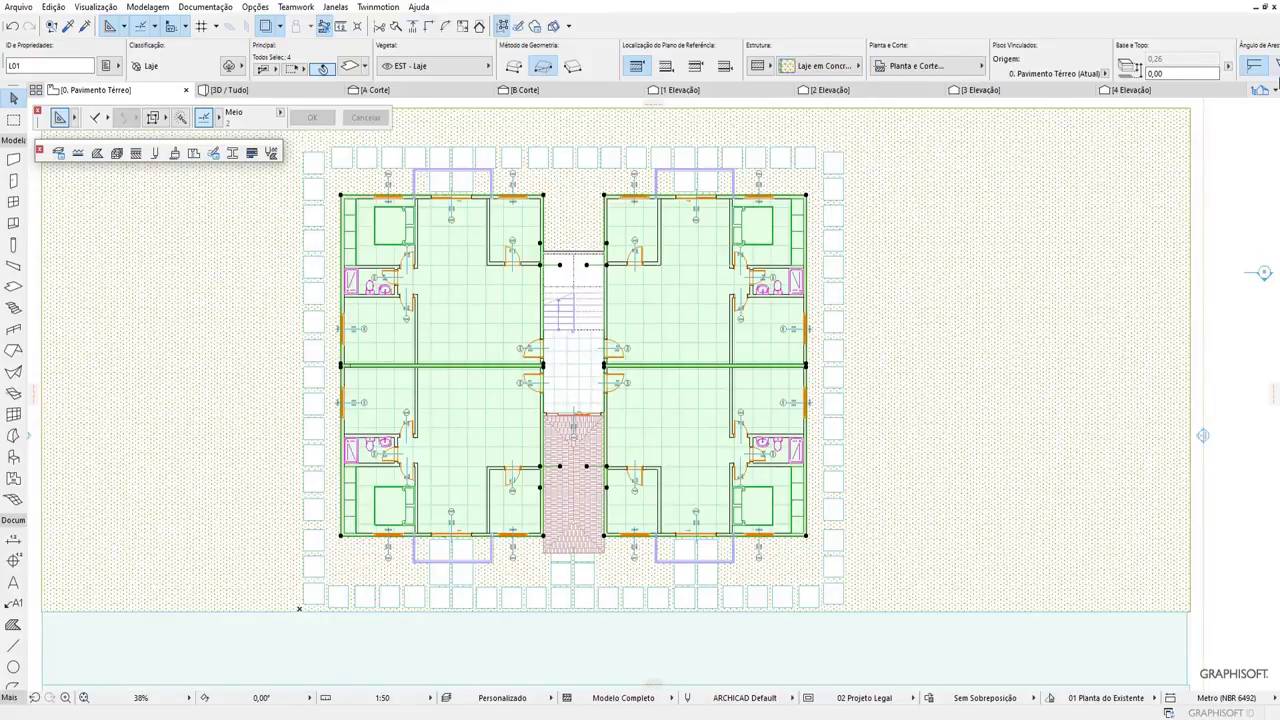
double_click(1155, 198)
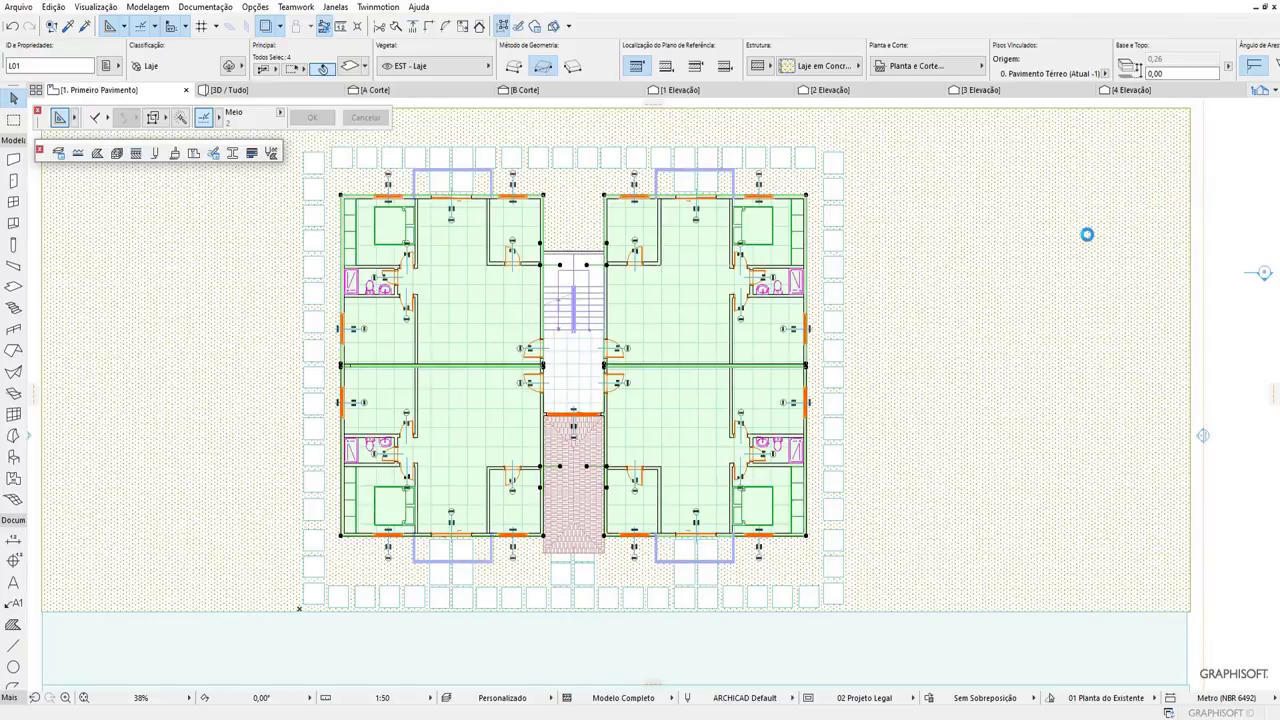
Apply the 0,26 Laje em Concreto composite to the four first-floor apartment slabs.
key(ctrl+a)
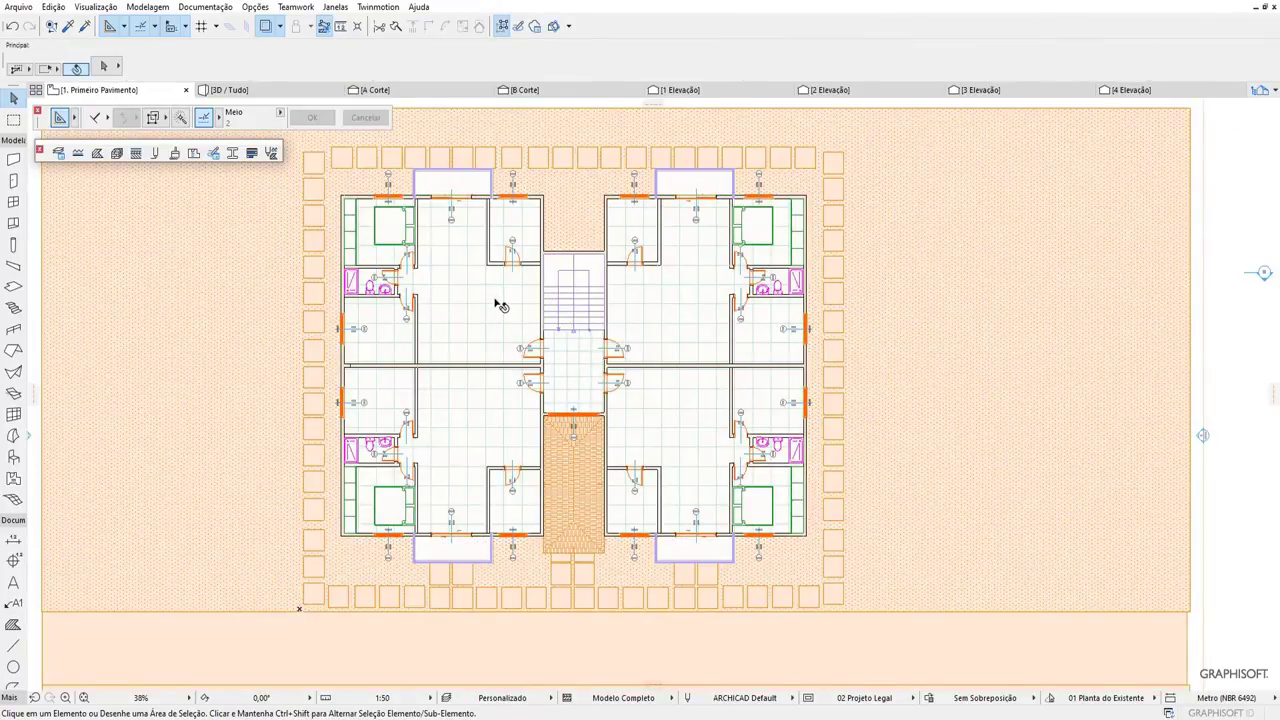
click(500, 305)
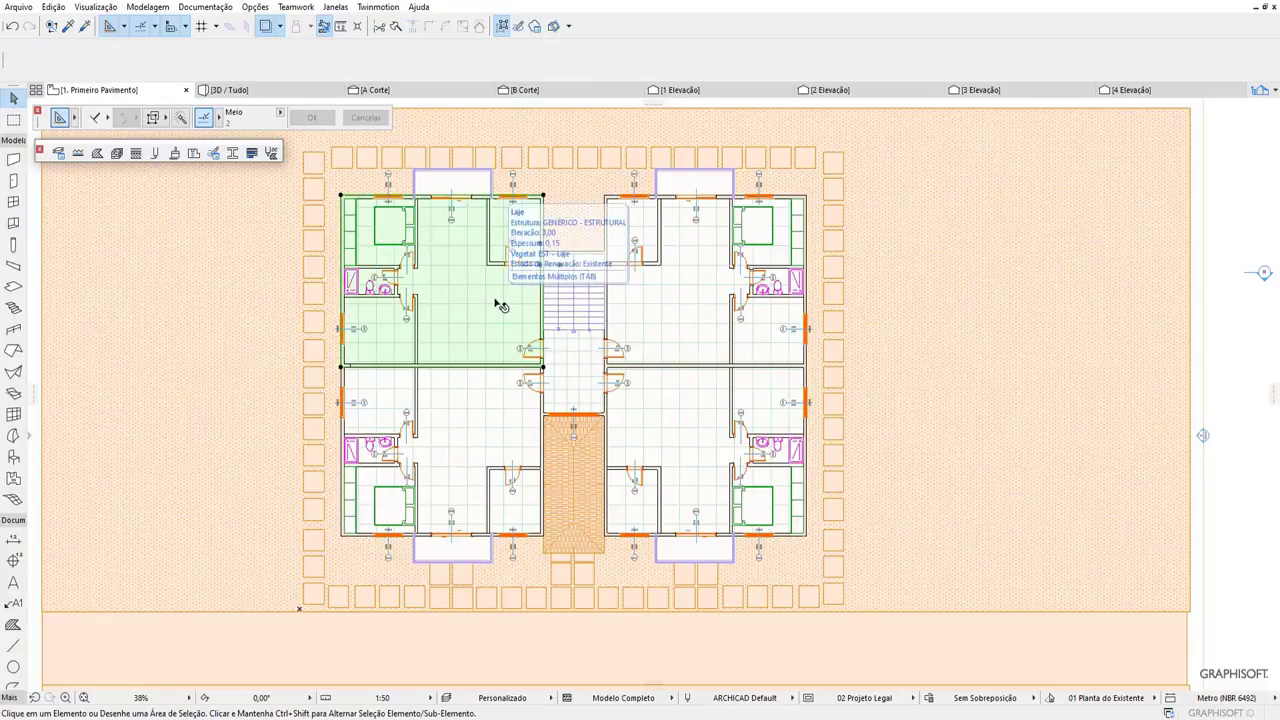
shift+click(676, 313)
shift+click(670, 398)
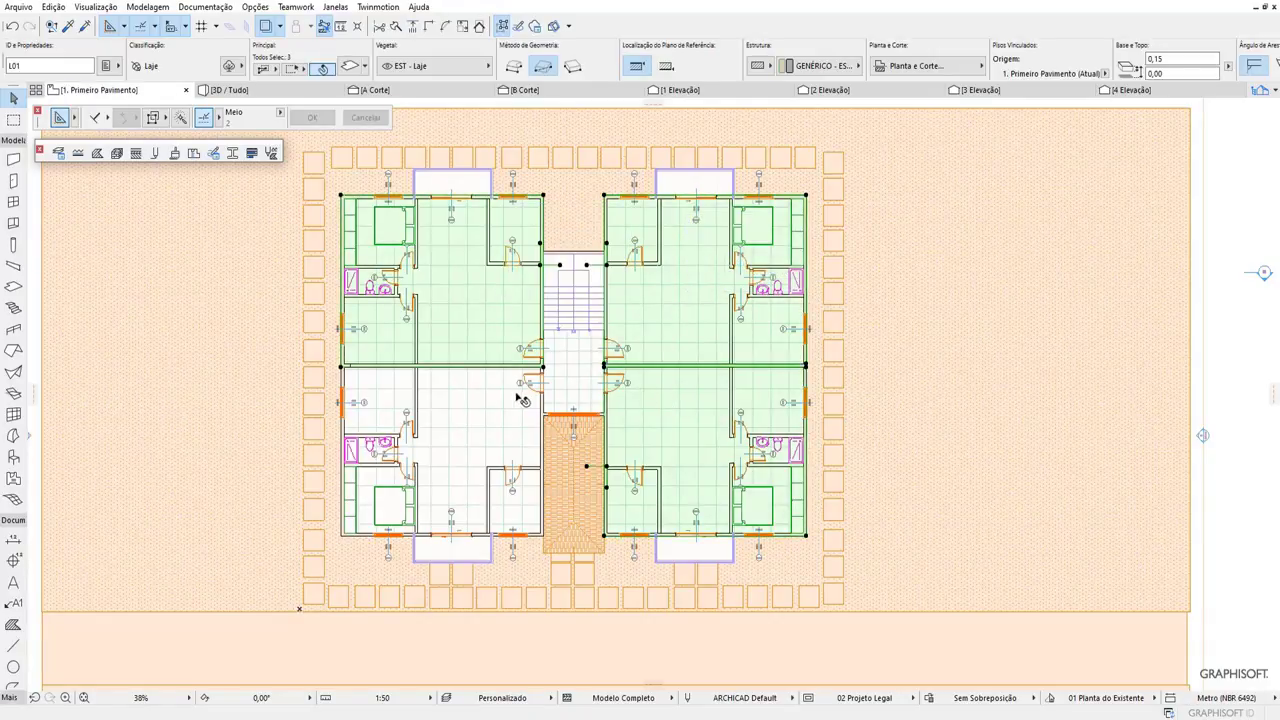
shift+click(492, 404)
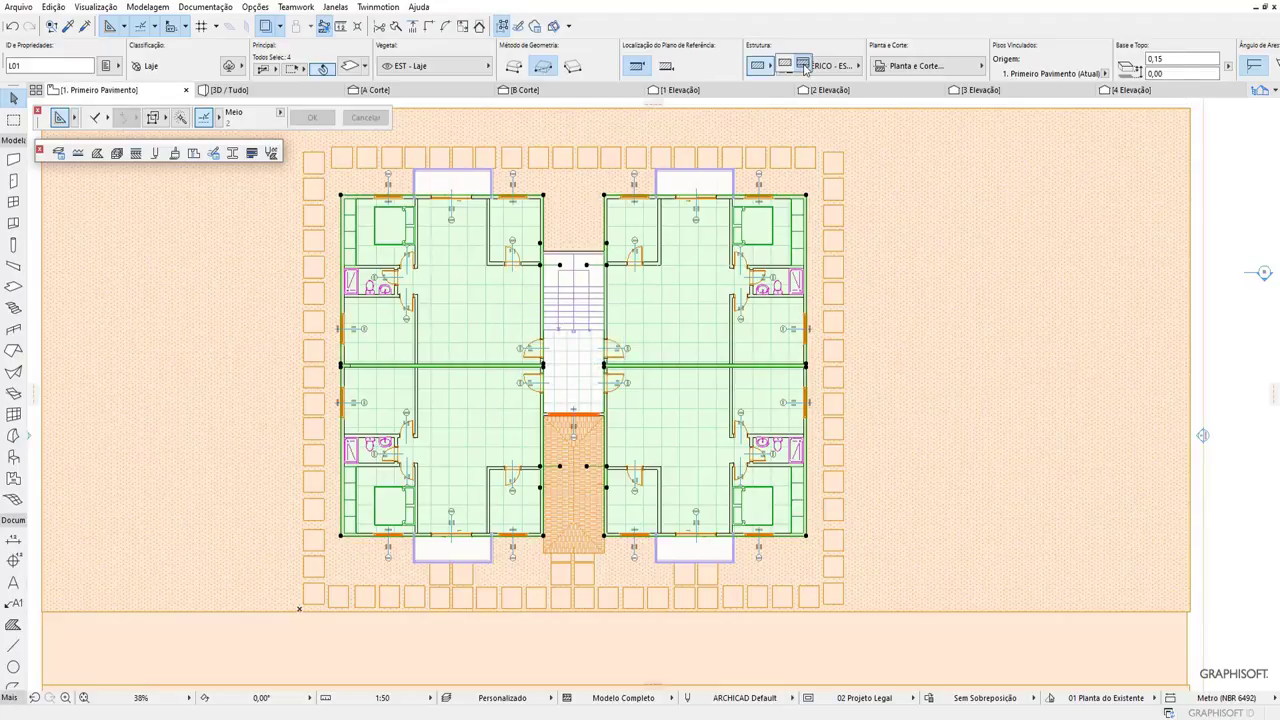
click(805, 66)
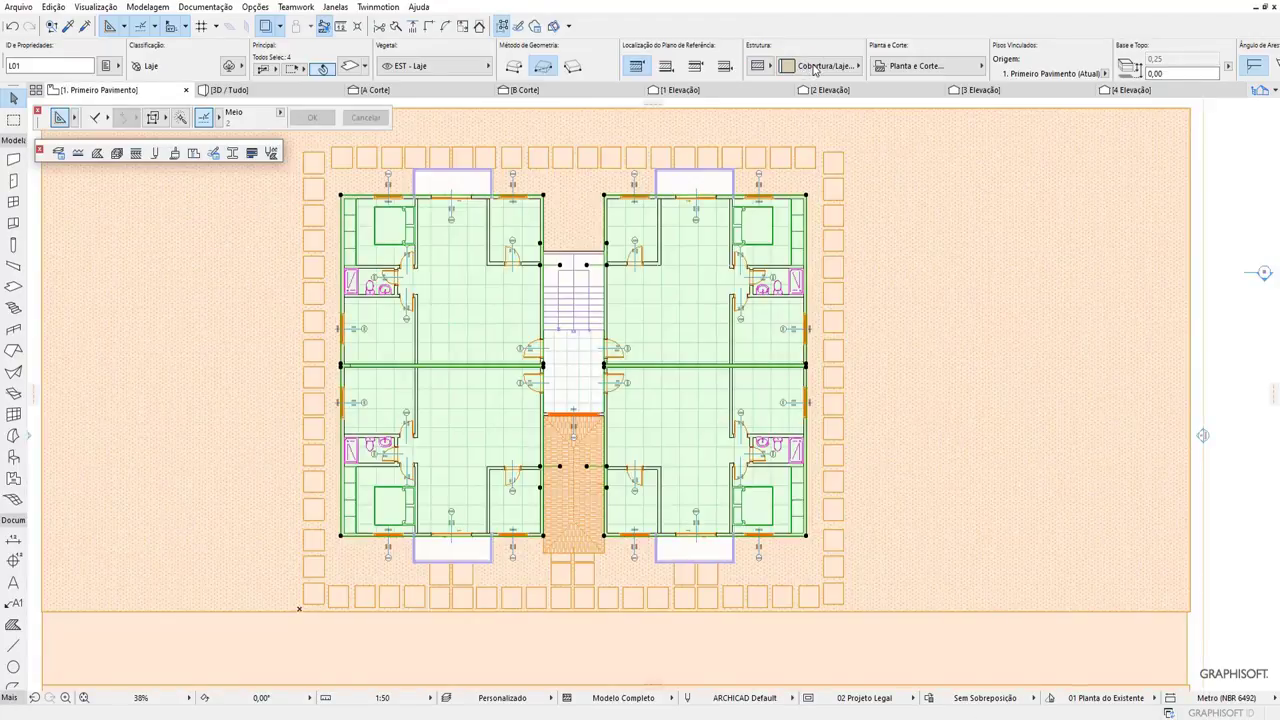
click(815, 66)
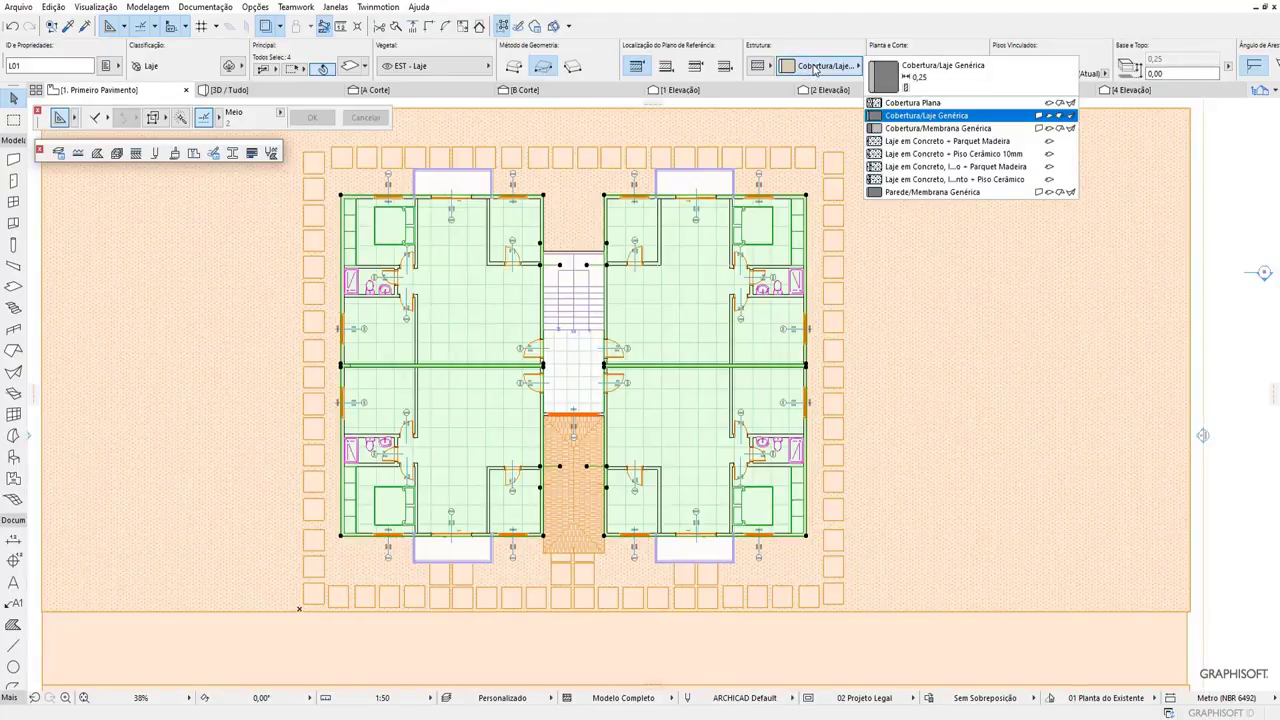
click(1020, 154)
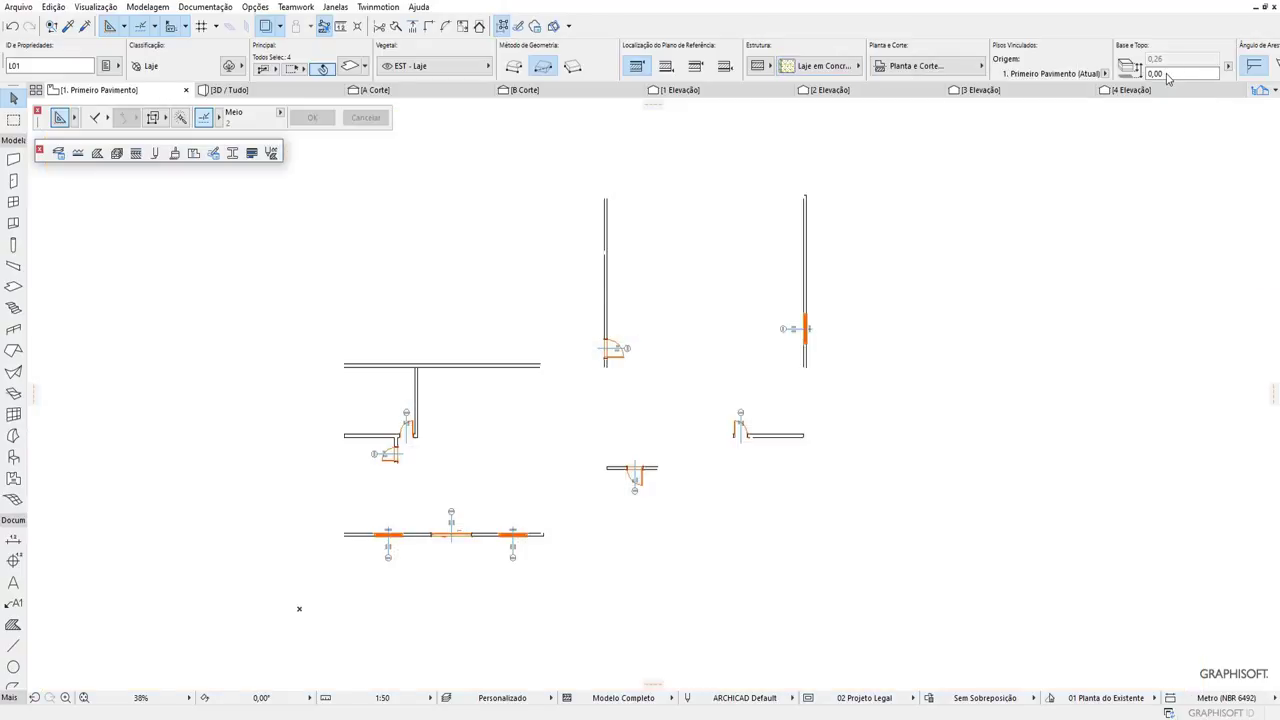
key(ctrl+Down)
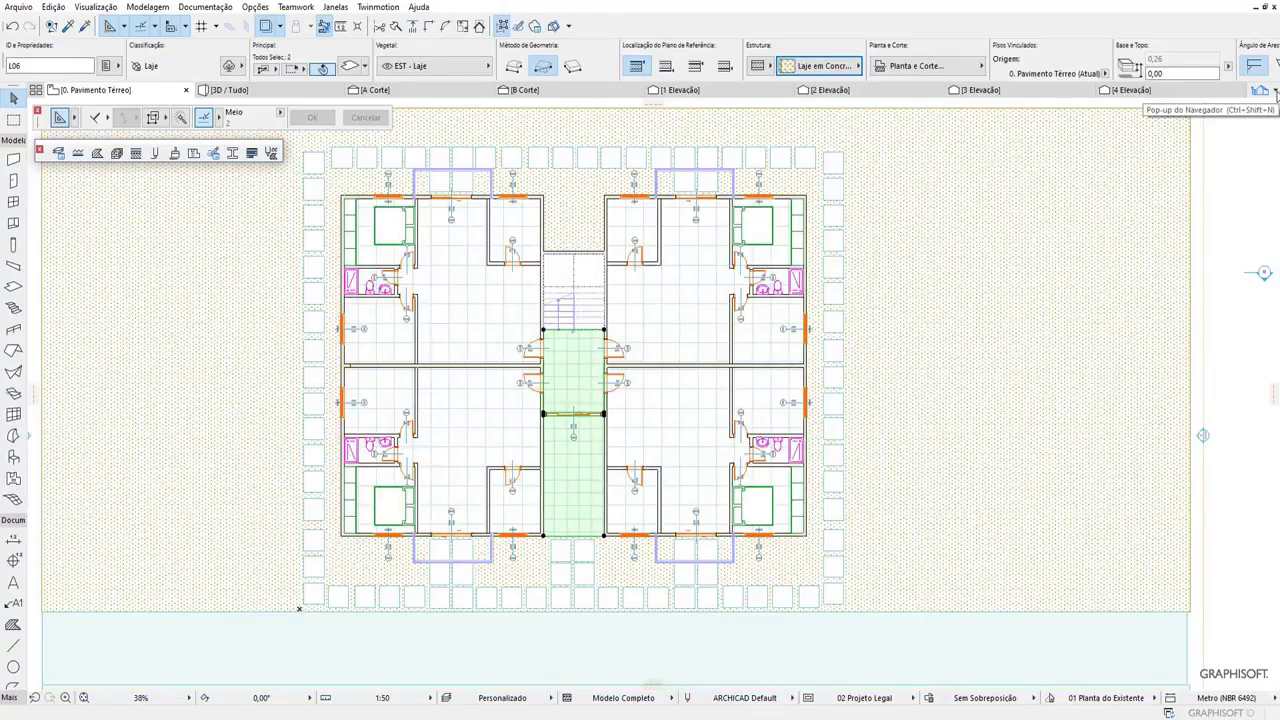
Open the second floor plan and select its four apartment slabs plus the stair landing slab.
click(1275, 91)
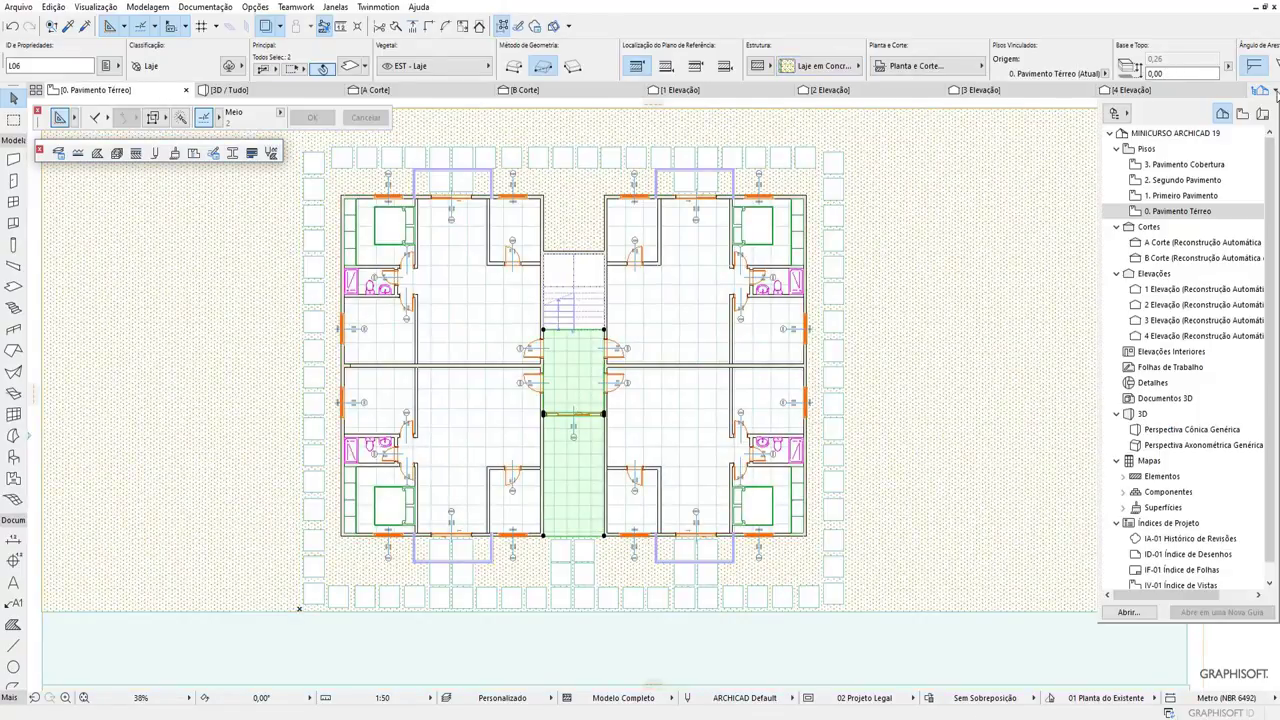
double_click(1187, 182)
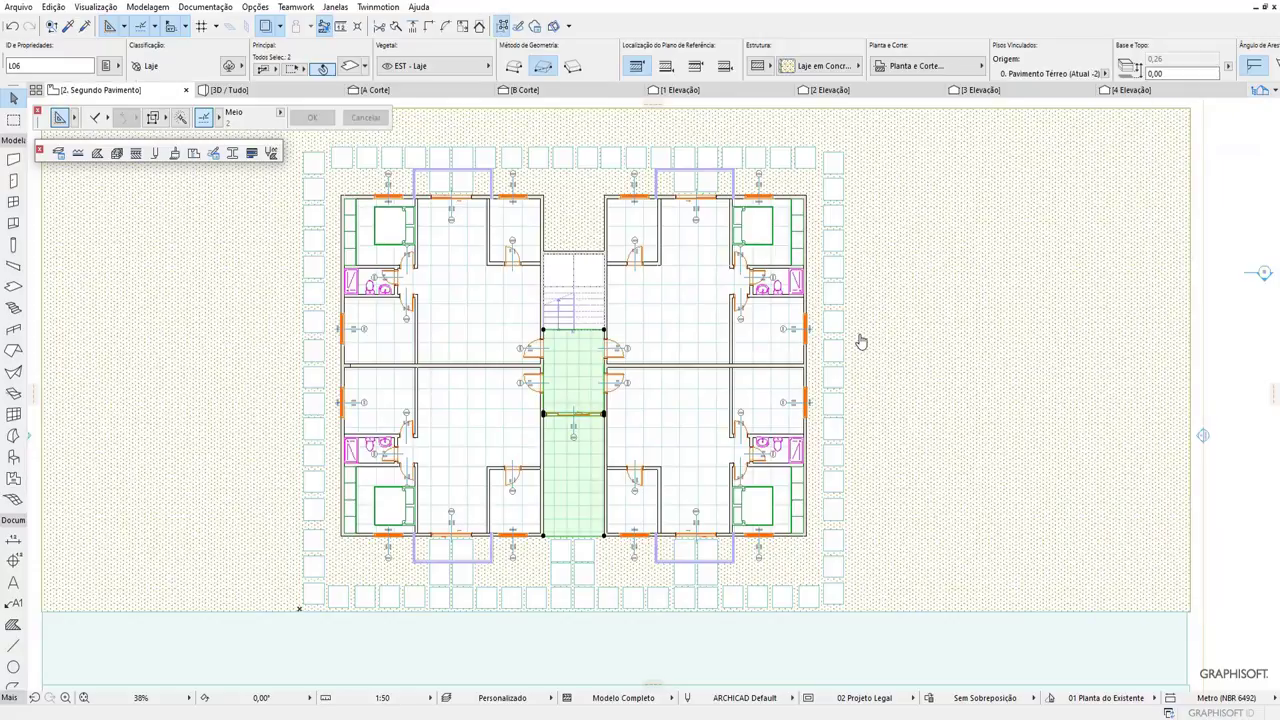
click(466, 286)
click(481, 309)
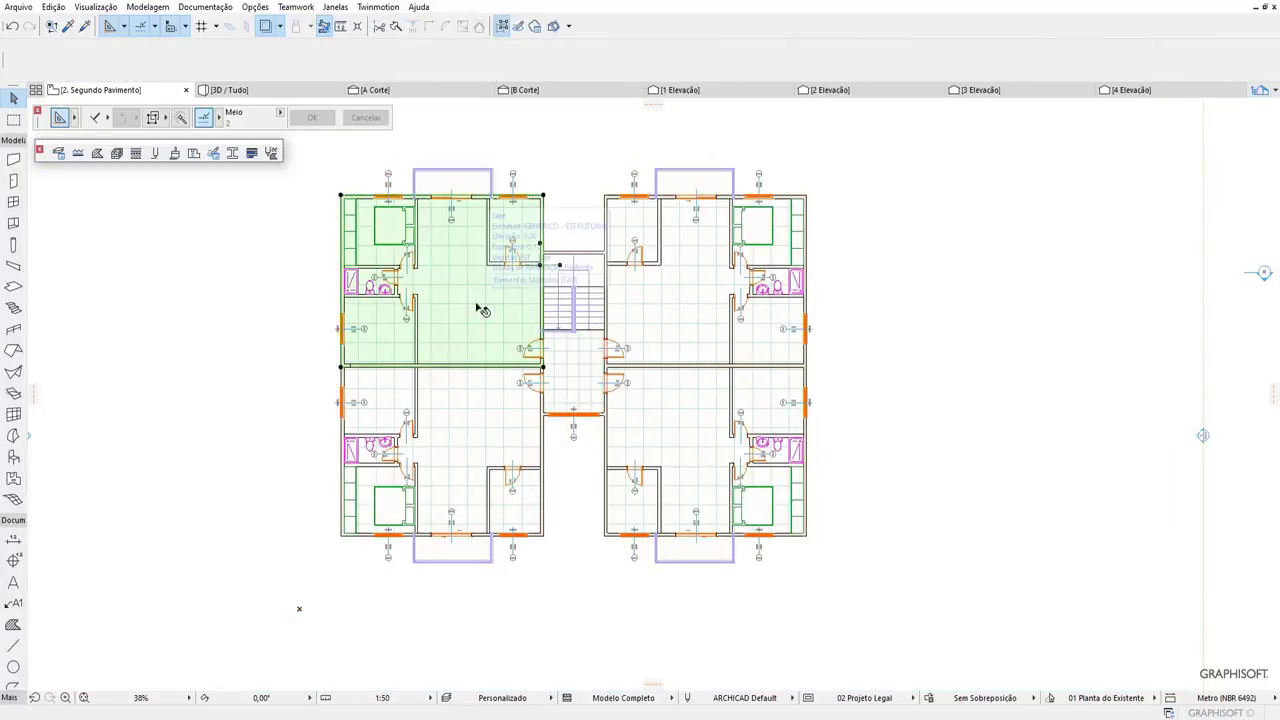
shift+click(480, 420)
shift+click(660, 410)
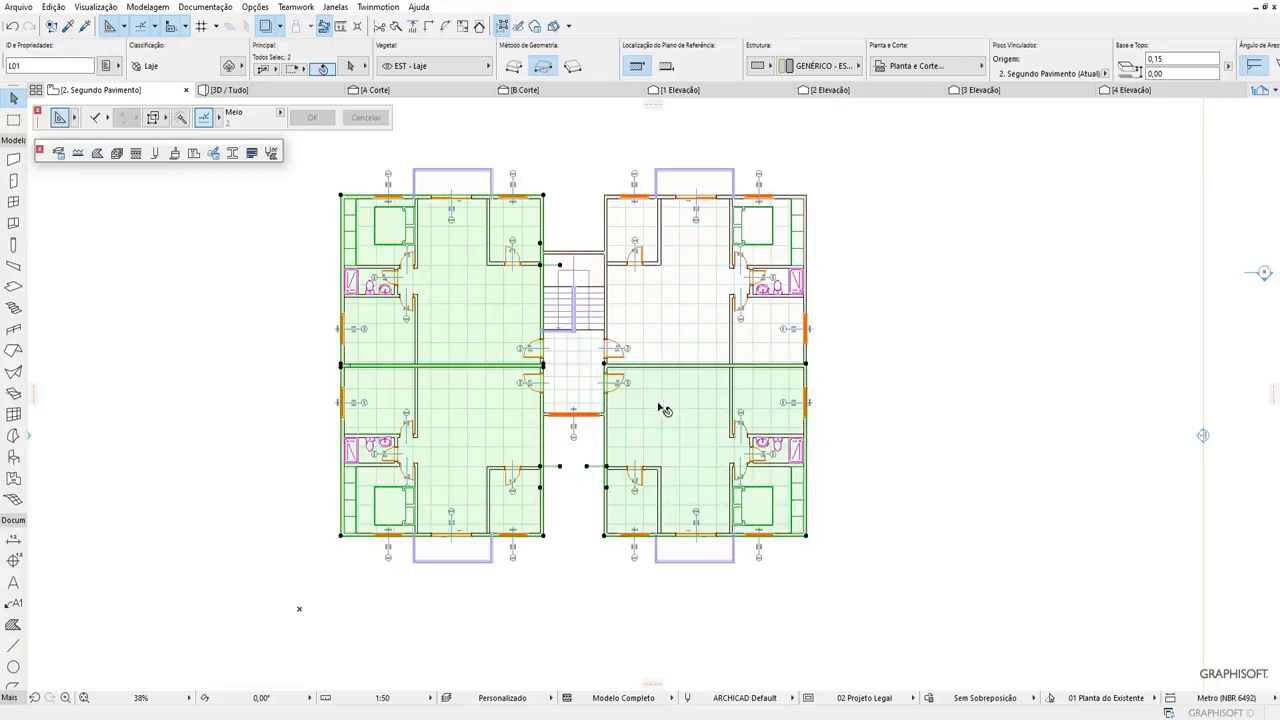
shift+click(684, 316)
shift+click(572, 385)
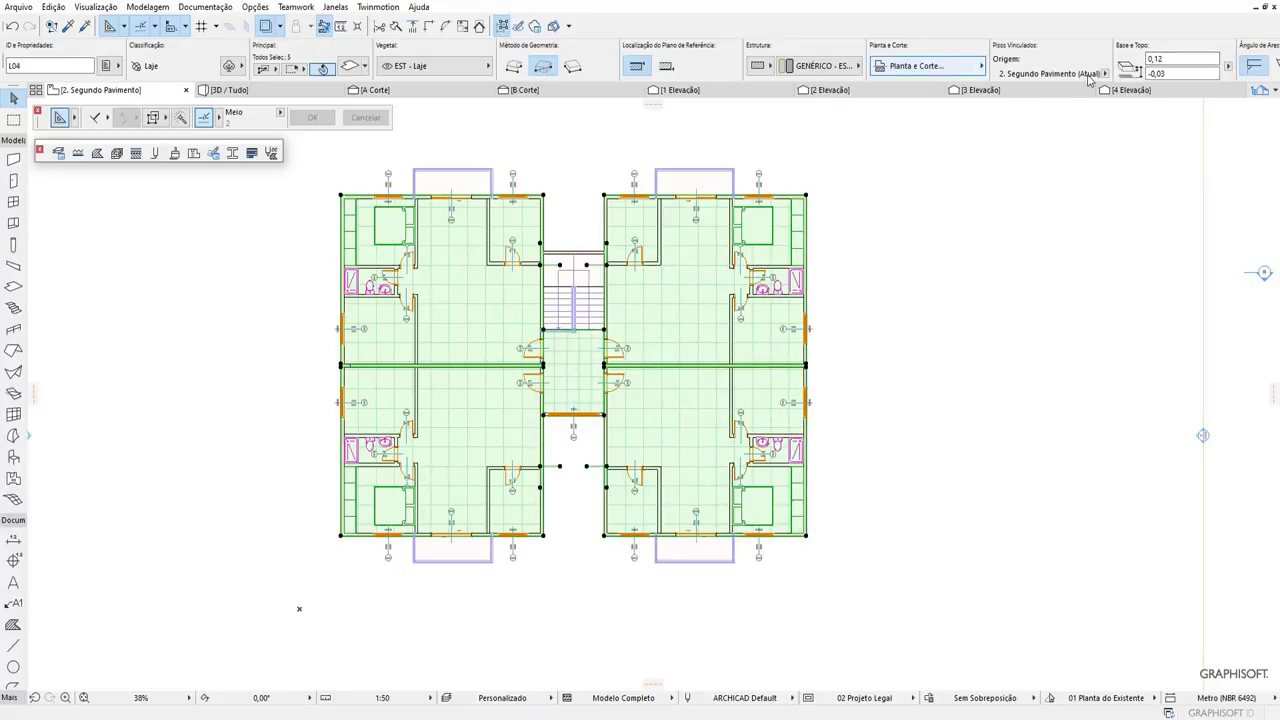
Make the five slabs Laje em Concreto + Piso Cerâmico 10mm composites and return to the ground floor.
click(769, 66)
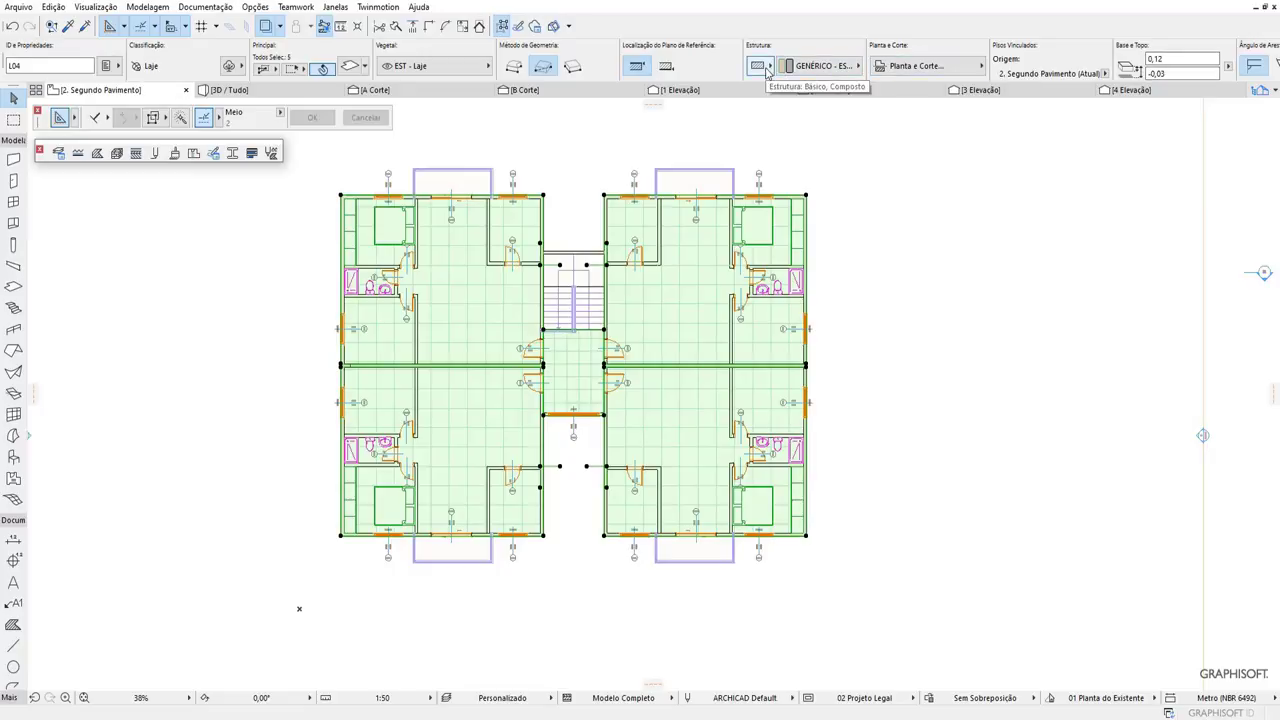
click(805, 65)
click(828, 66)
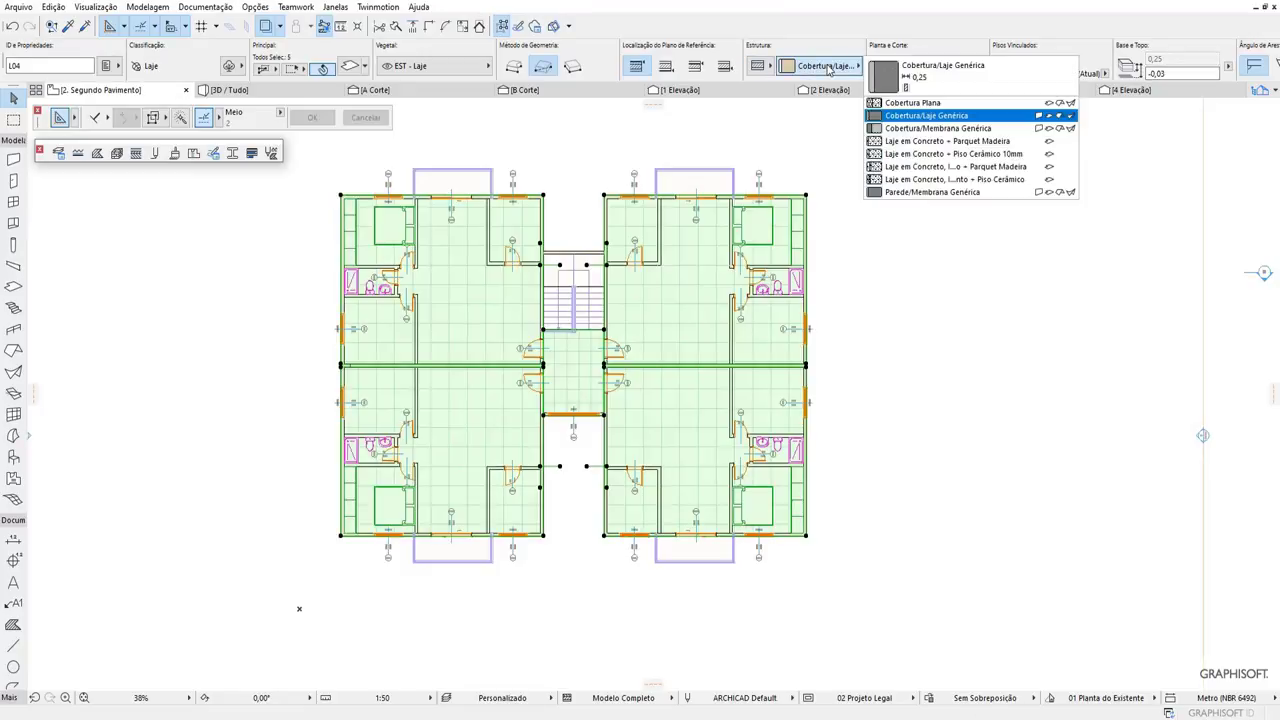
click(1006, 155)
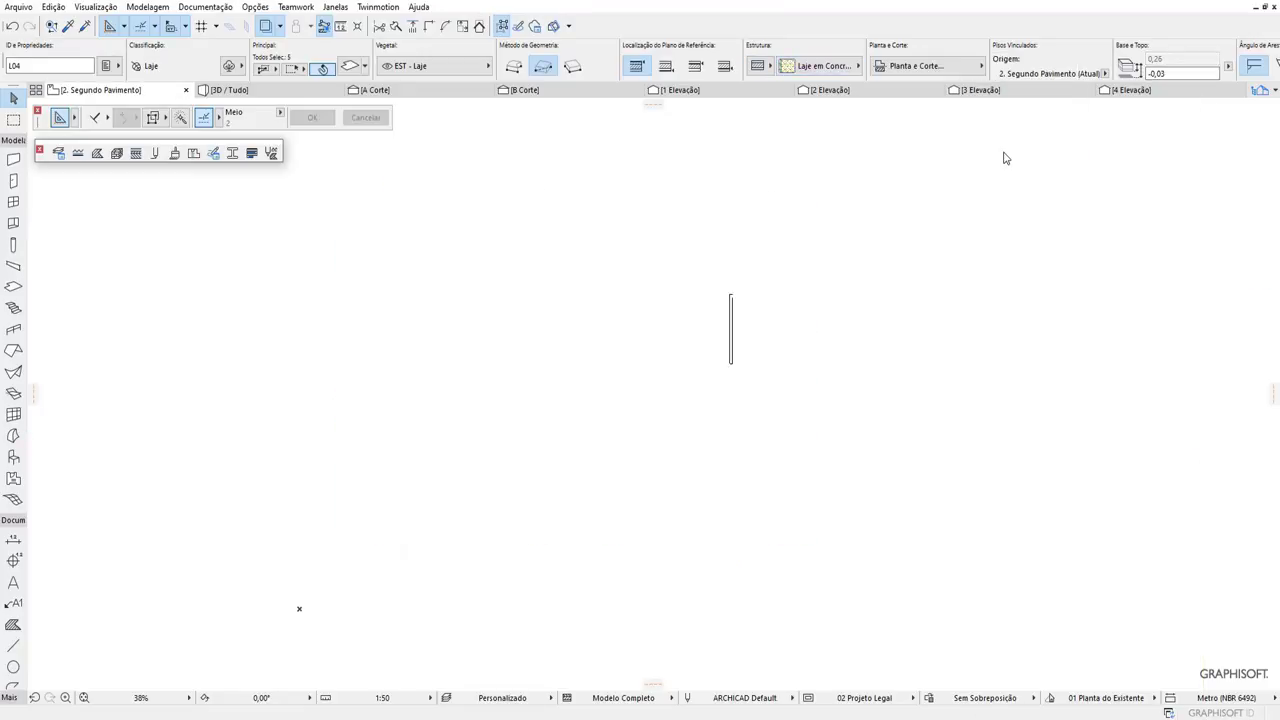
key(ctrl+Down)
key(ctrl+Down)
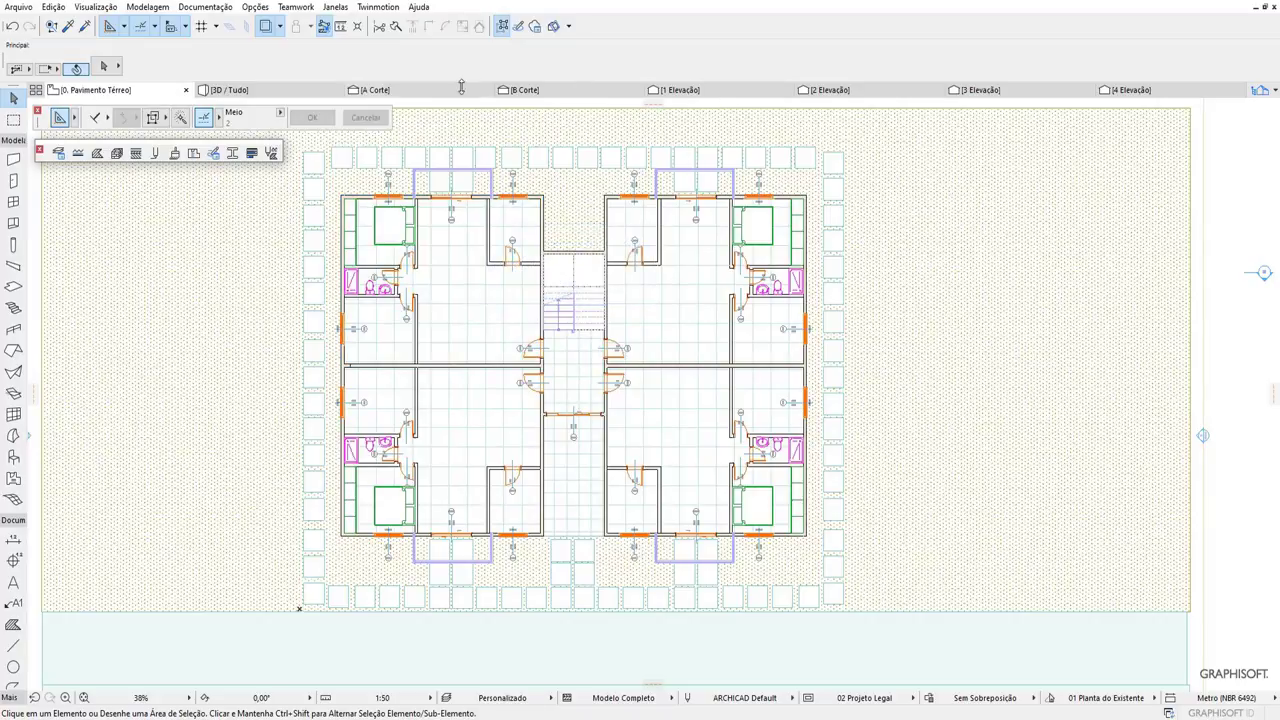
click(470, 294)
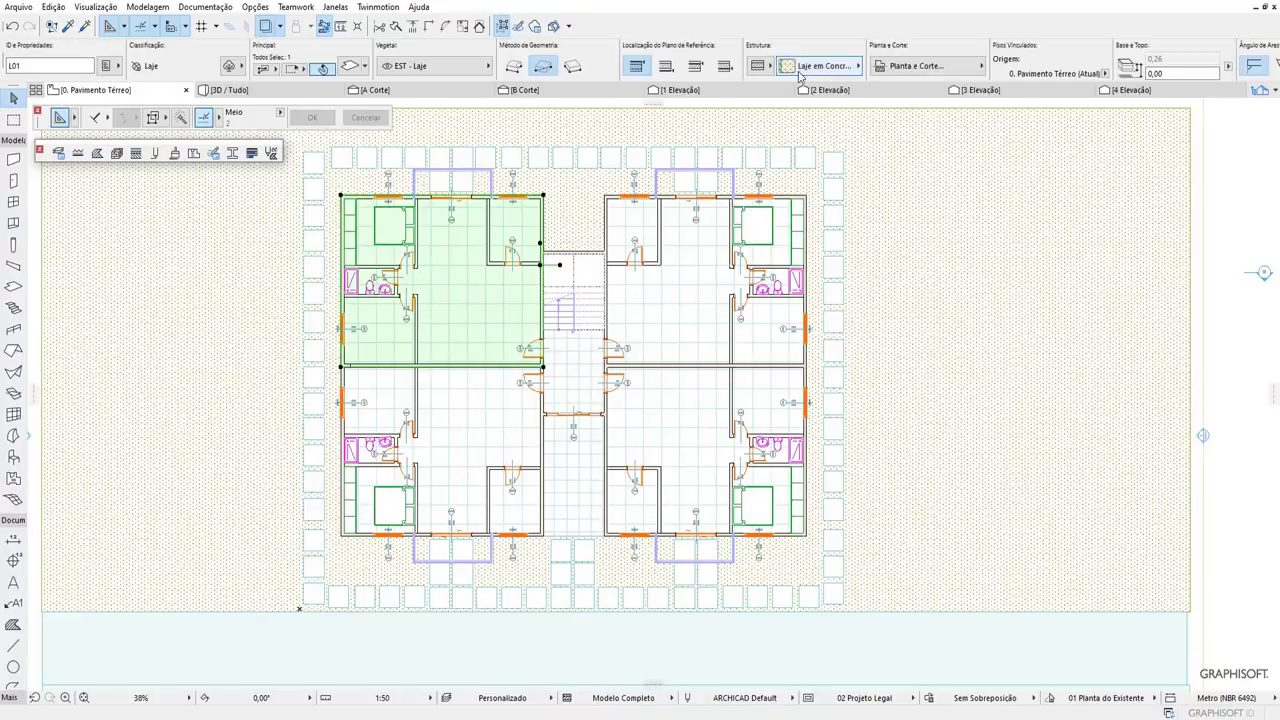
click(810, 68)
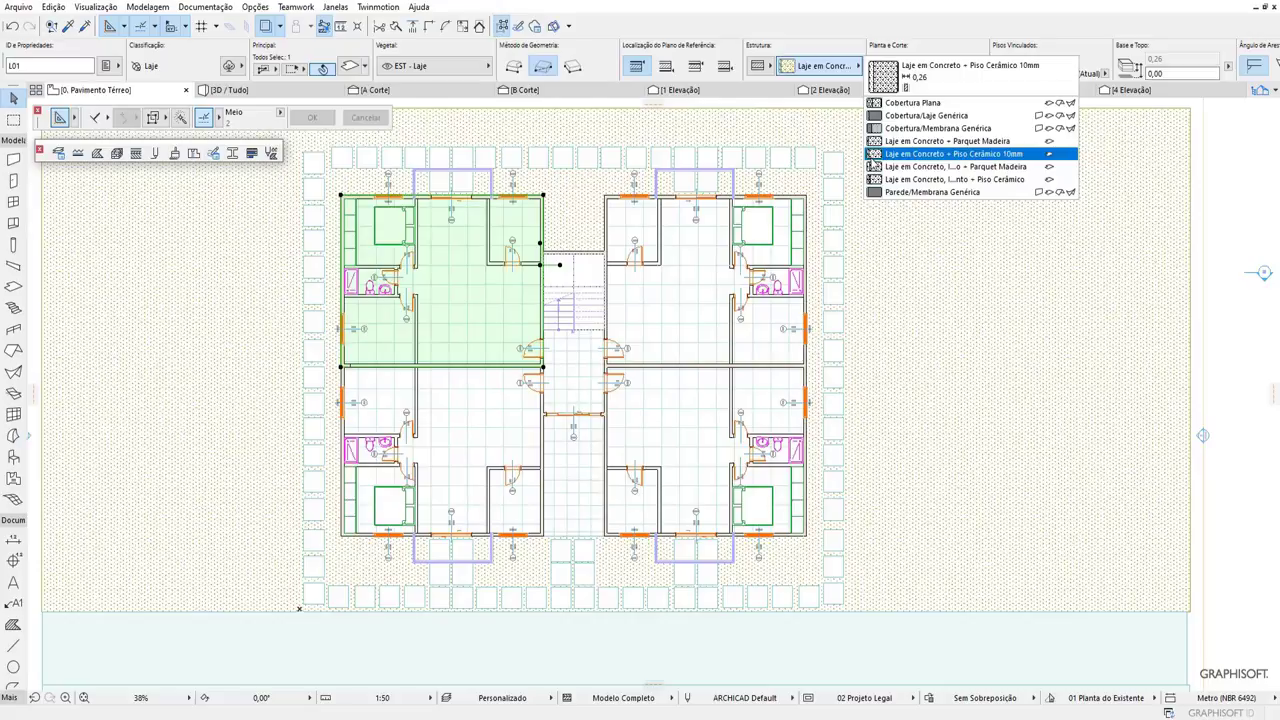
click(872, 155)
click(1234, 337)
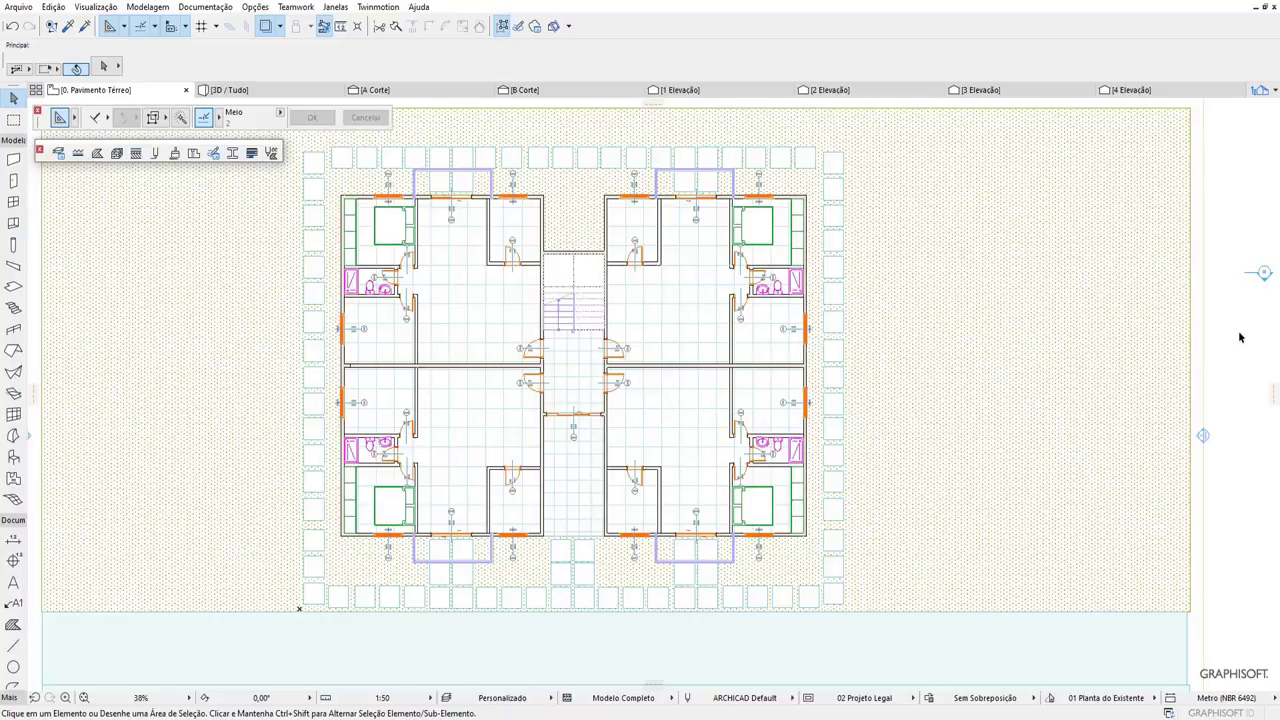
click(594, 164)
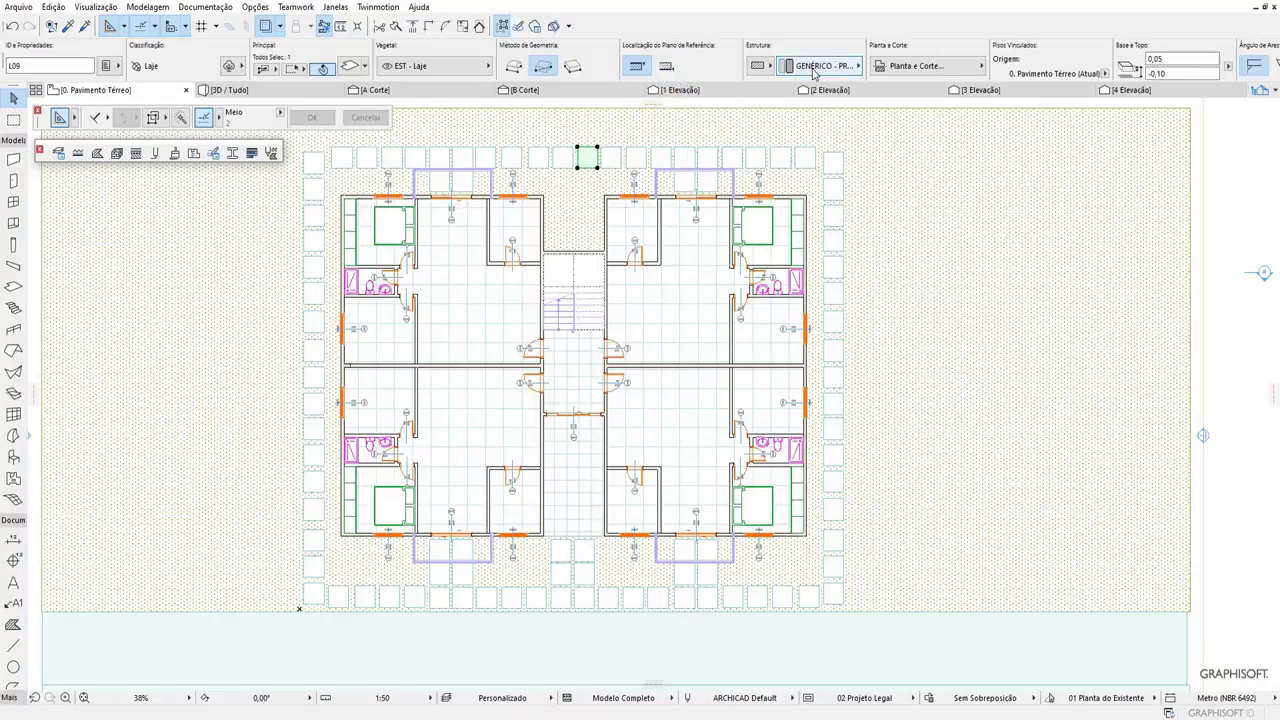
click(815, 68)
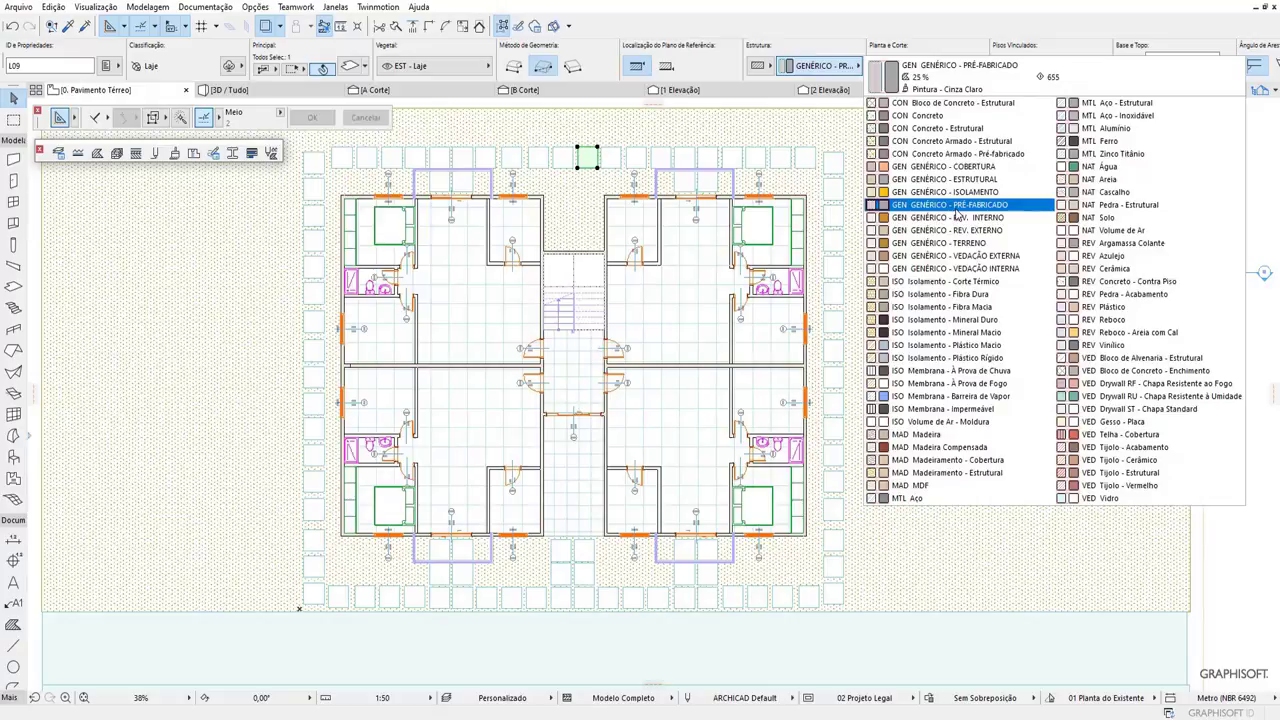
click(956, 210)
key(Escape)
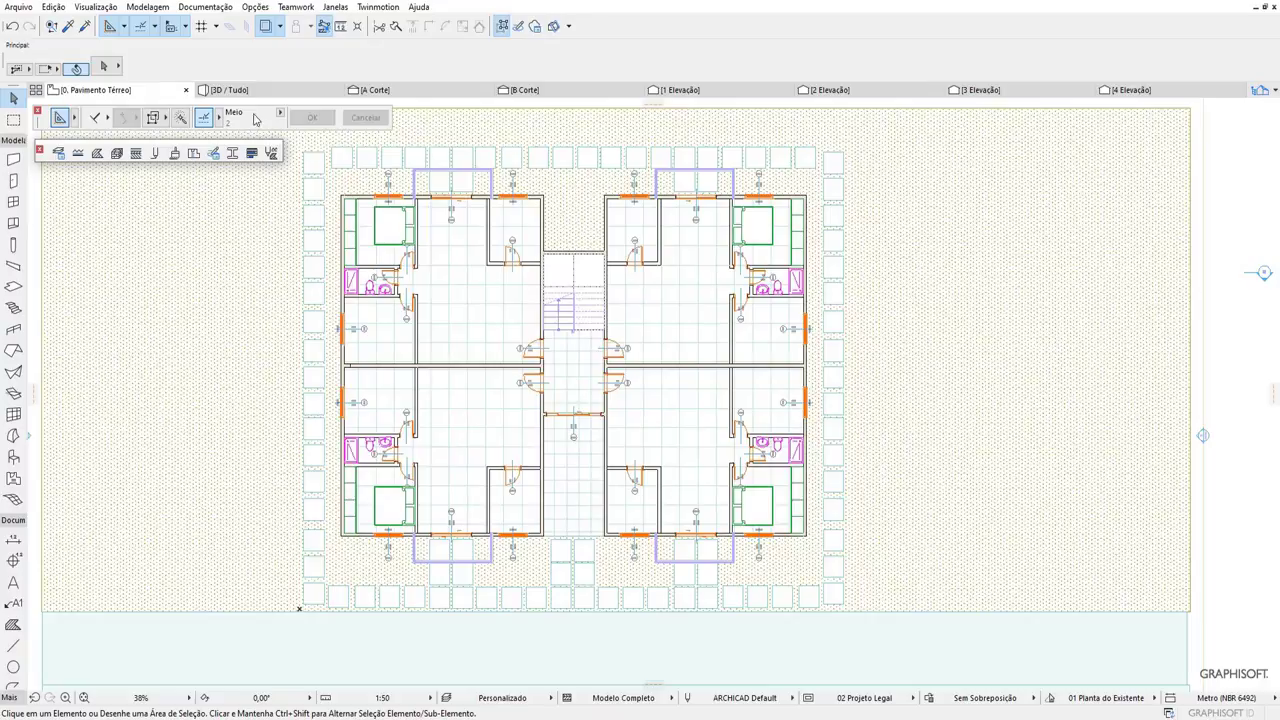
click(1275, 92)
Open the first floor plan and select the four balcony slabs.
click(1172, 200)
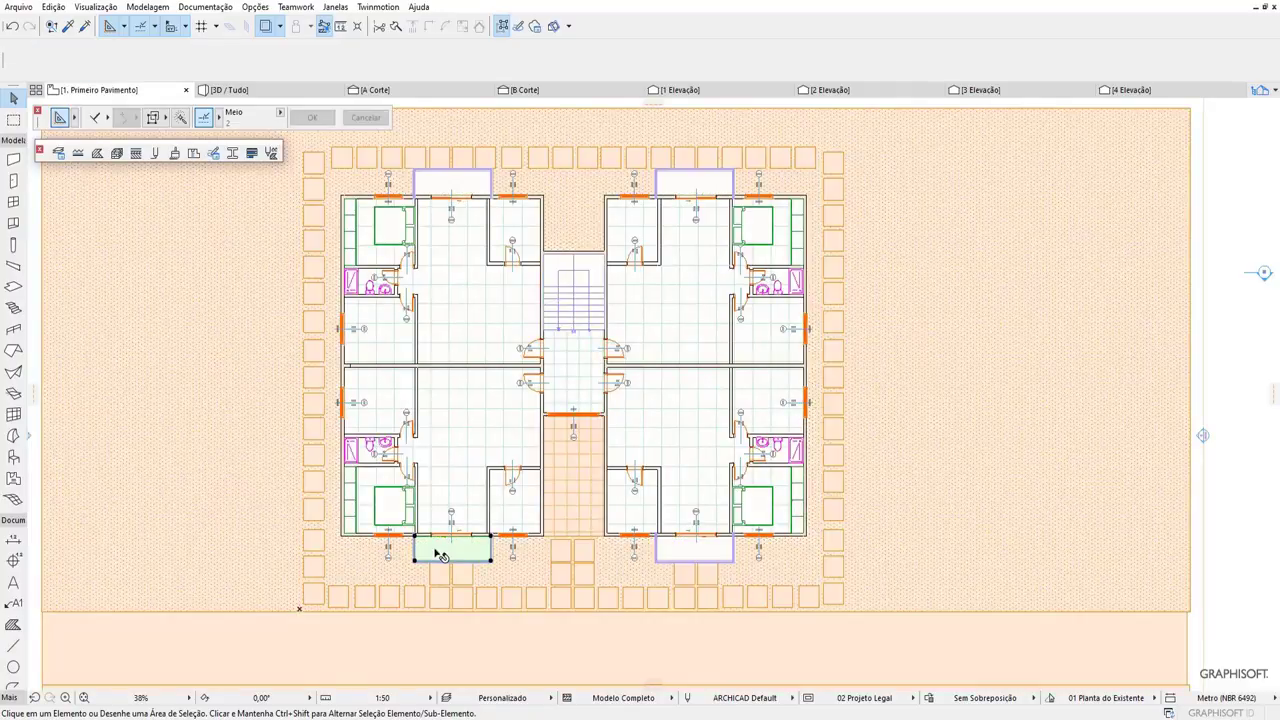
click(440, 555)
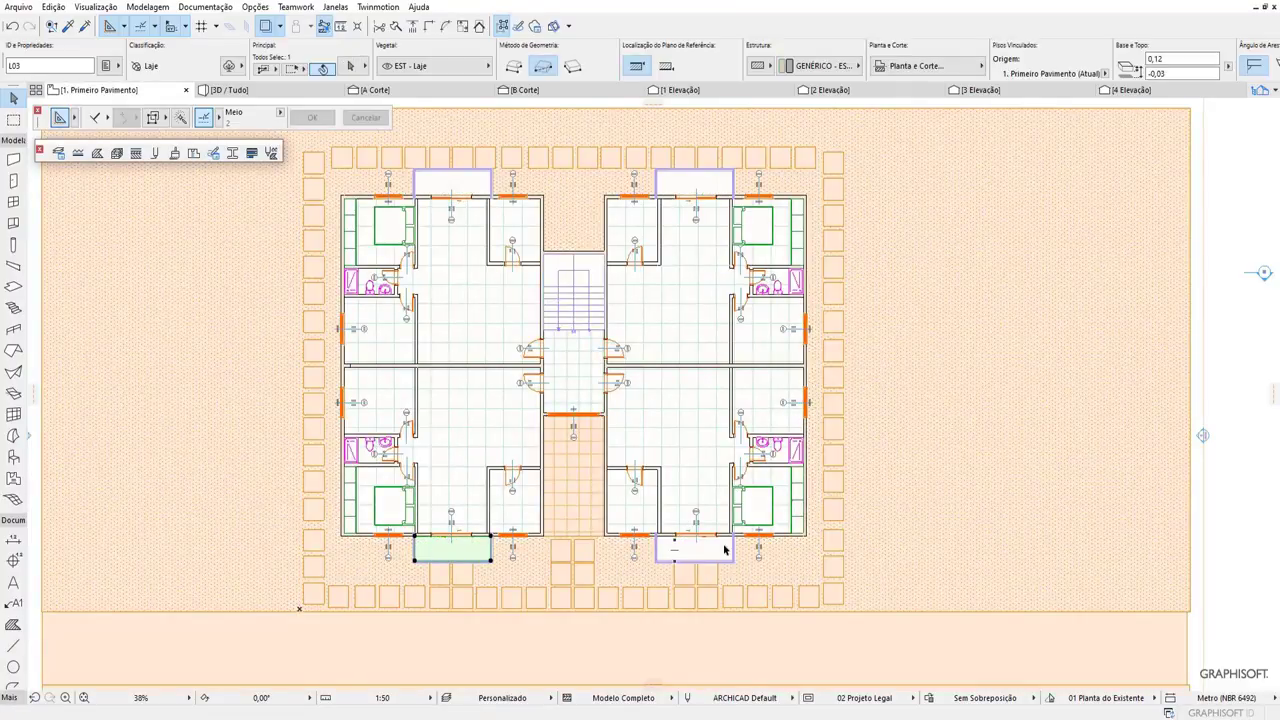
shift+click(725, 549)
shift+click(731, 184)
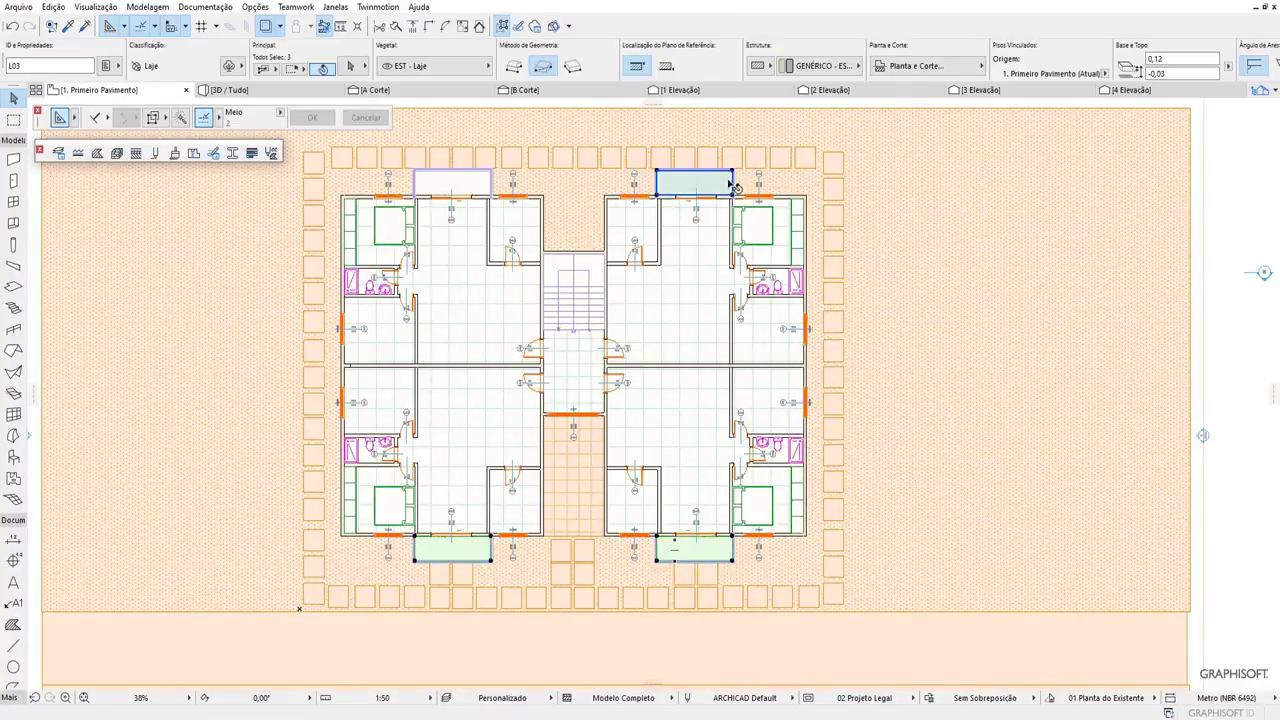
shift+click(485, 183)
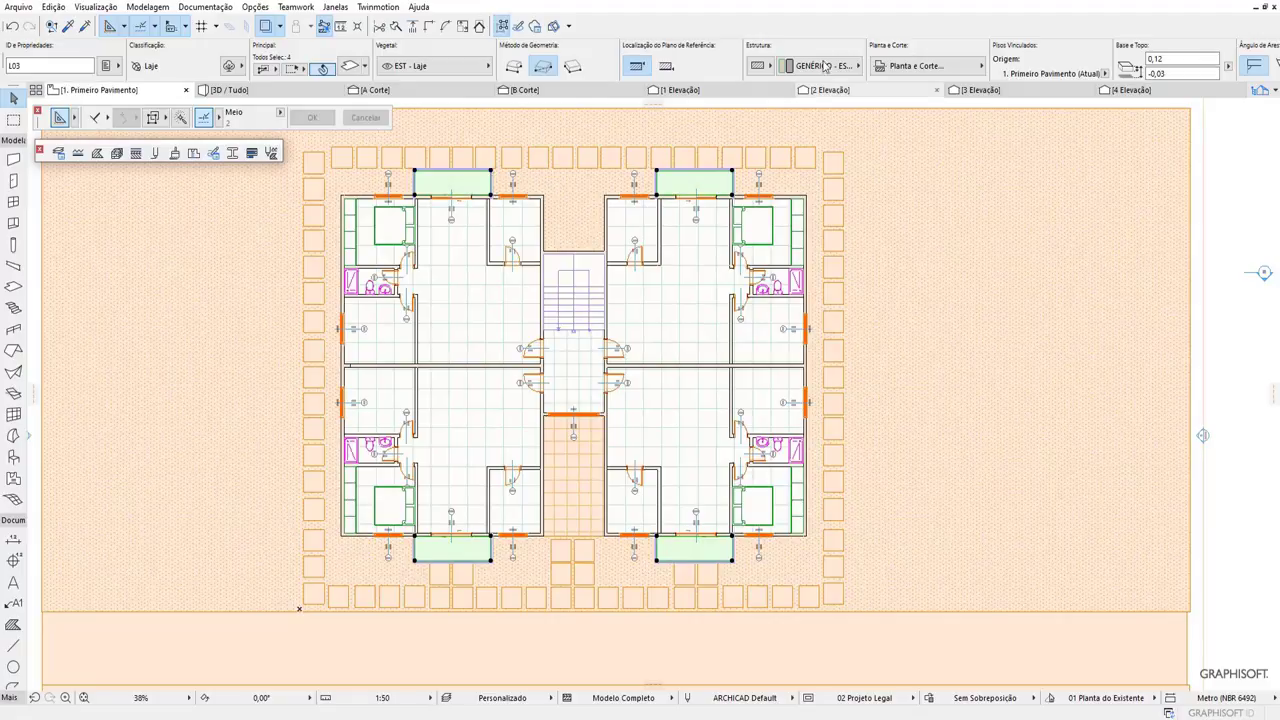
Change the balcony slabs' building material to GENÉRICO - REV. EXTERNO.
click(812, 67)
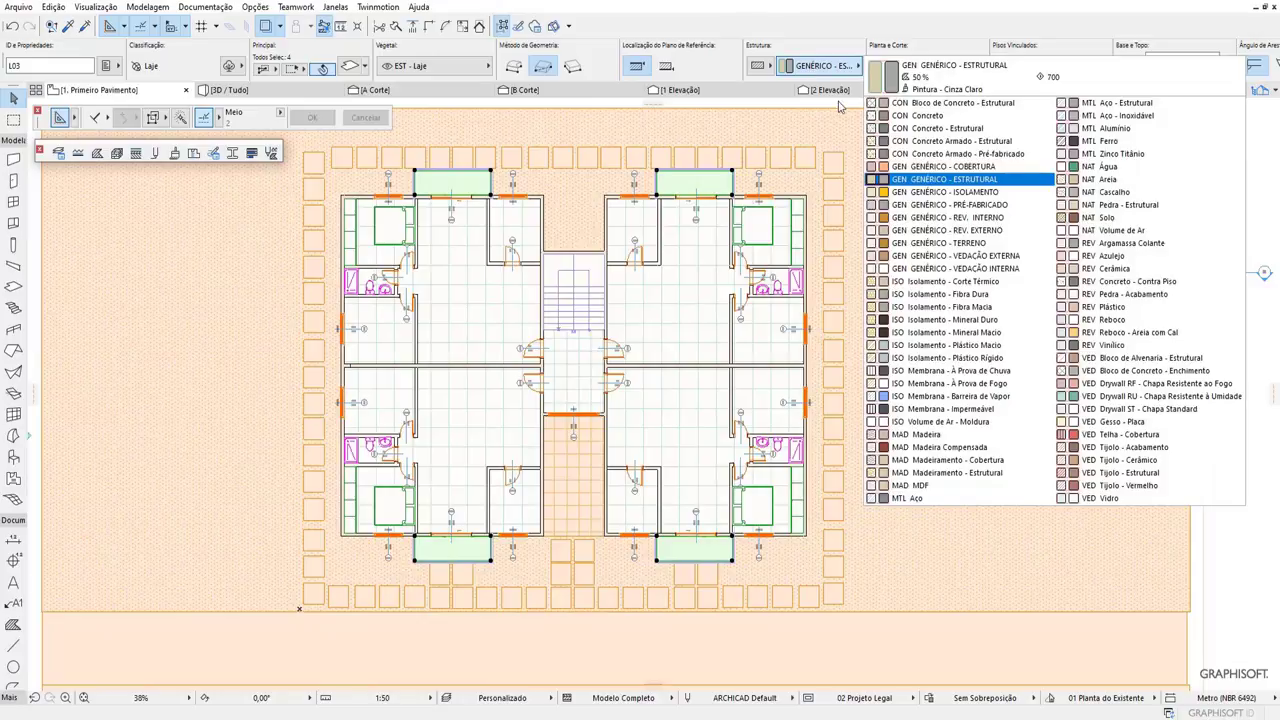
click(948, 218)
click(830, 67)
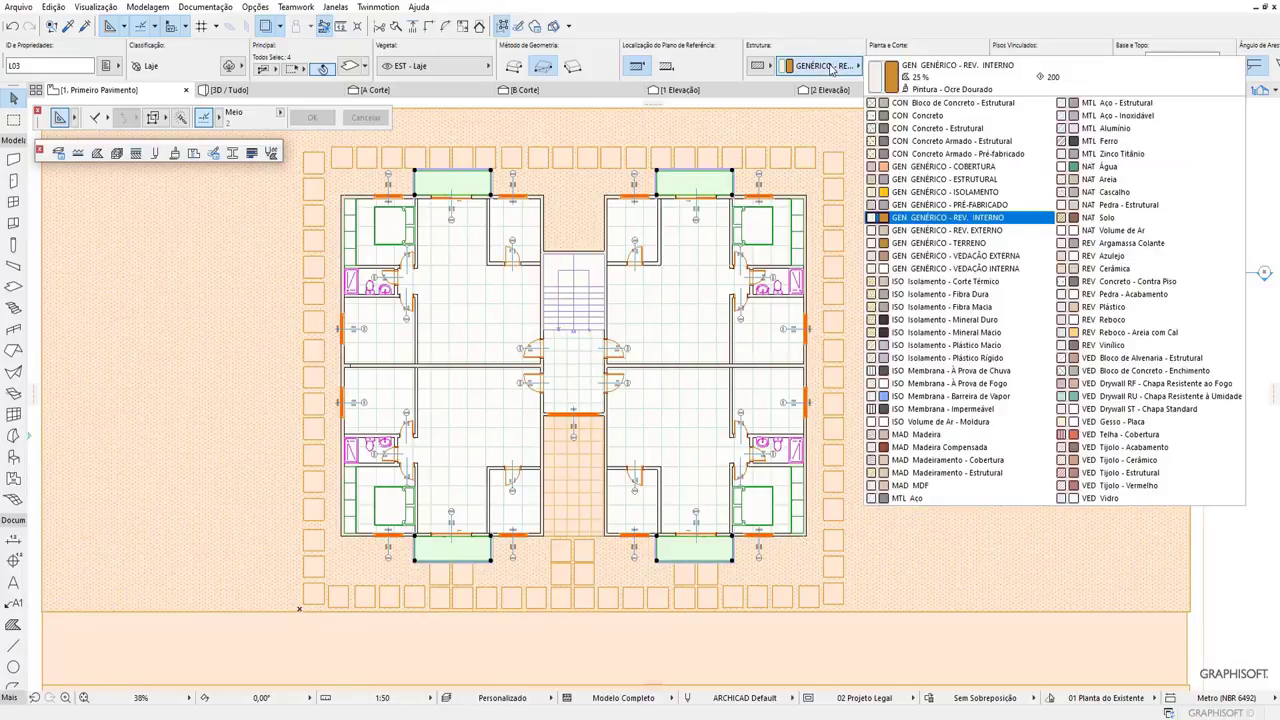
click(970, 231)
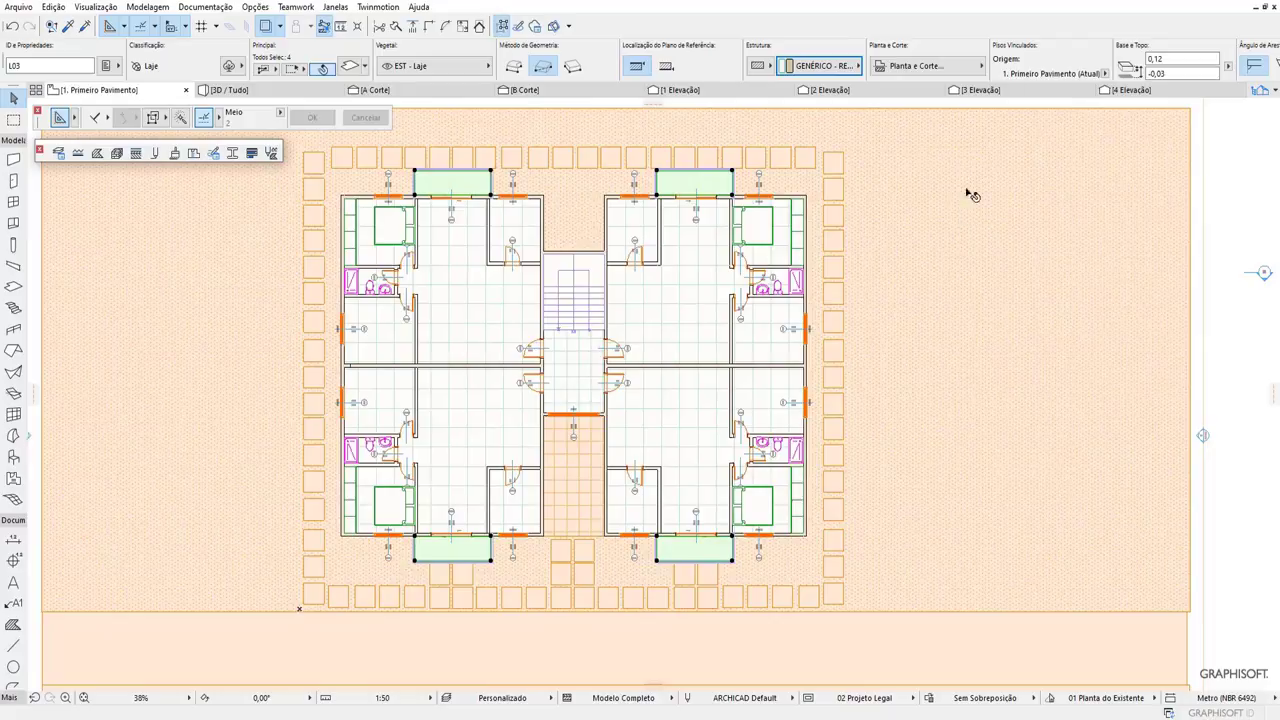
click(1274, 92)
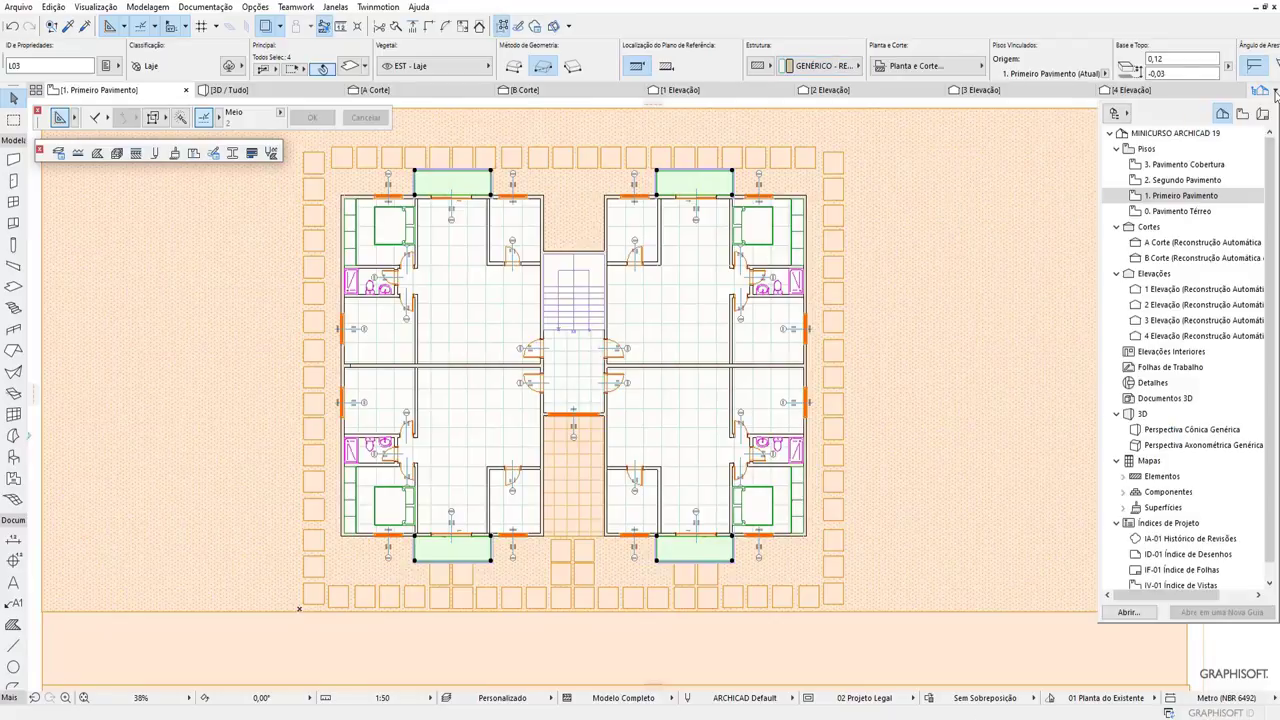
Open Segundo Pavimento, switch to the 3D view, and zoom in on the left façade's balconies.
click(1203, 180)
key(F3)
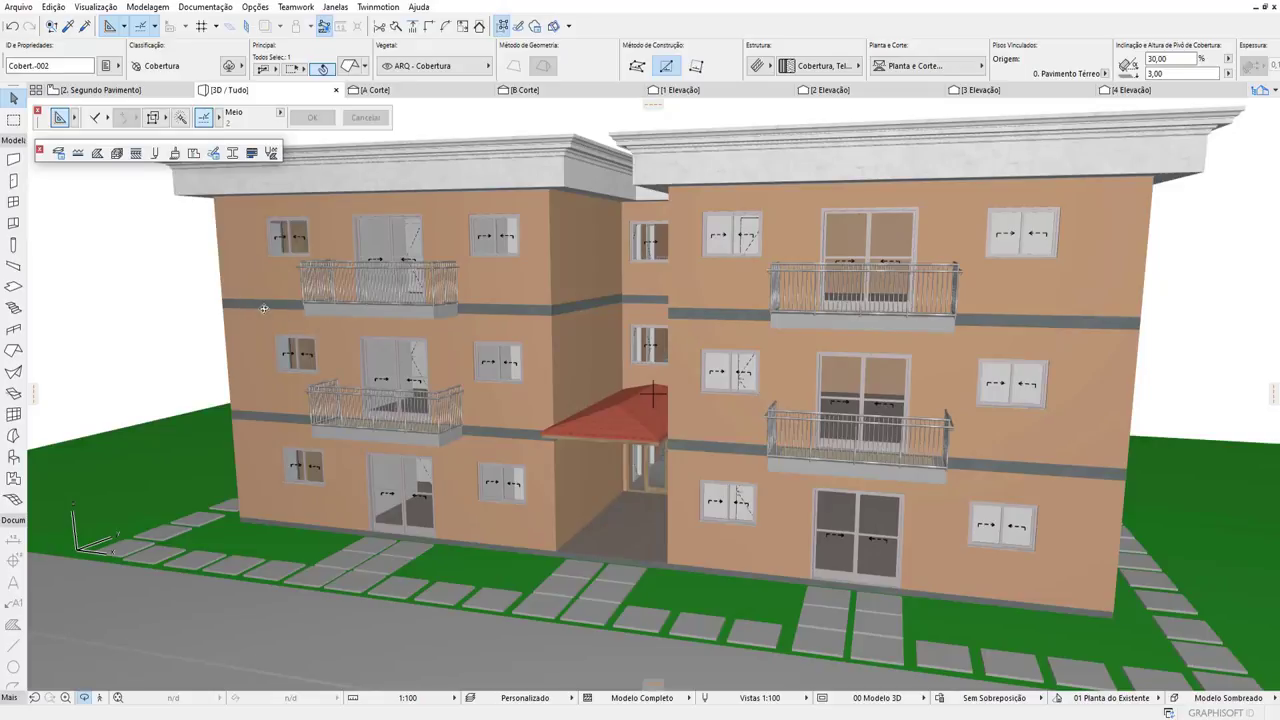
scroll(235, 298, up, 2)
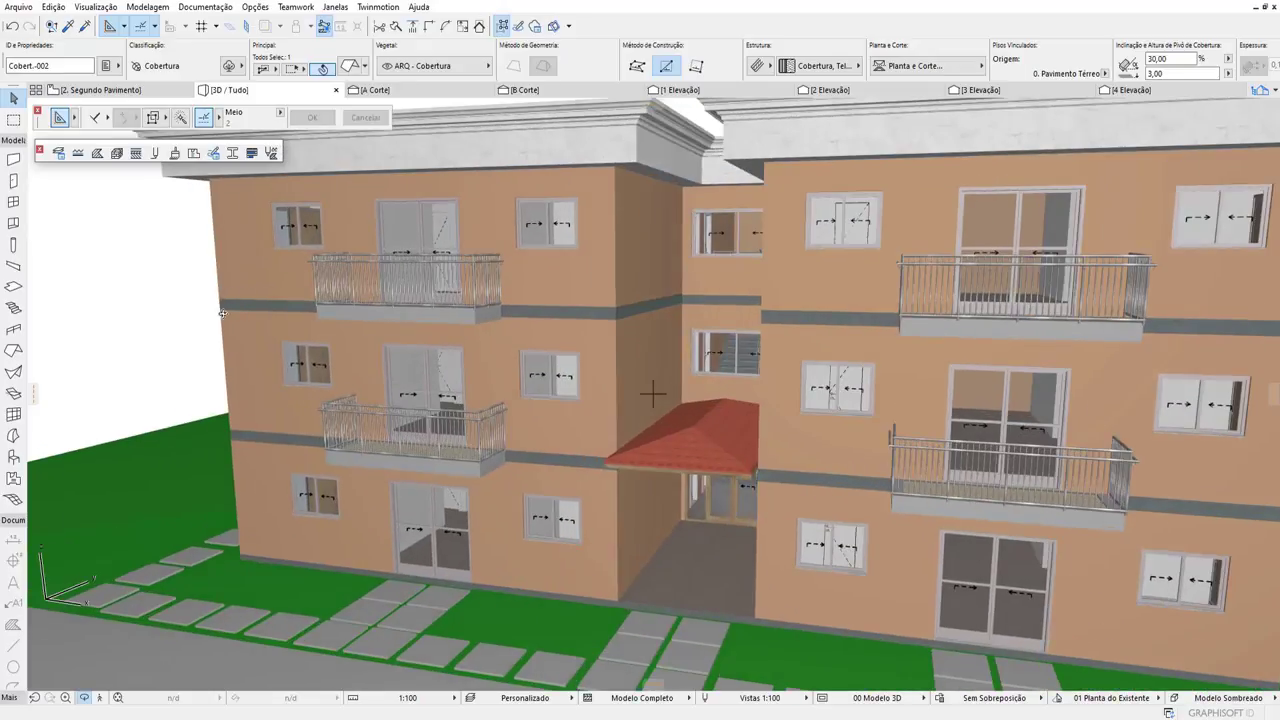
scroll(226, 310, up, 2)
scroll(230, 308, up, 2)
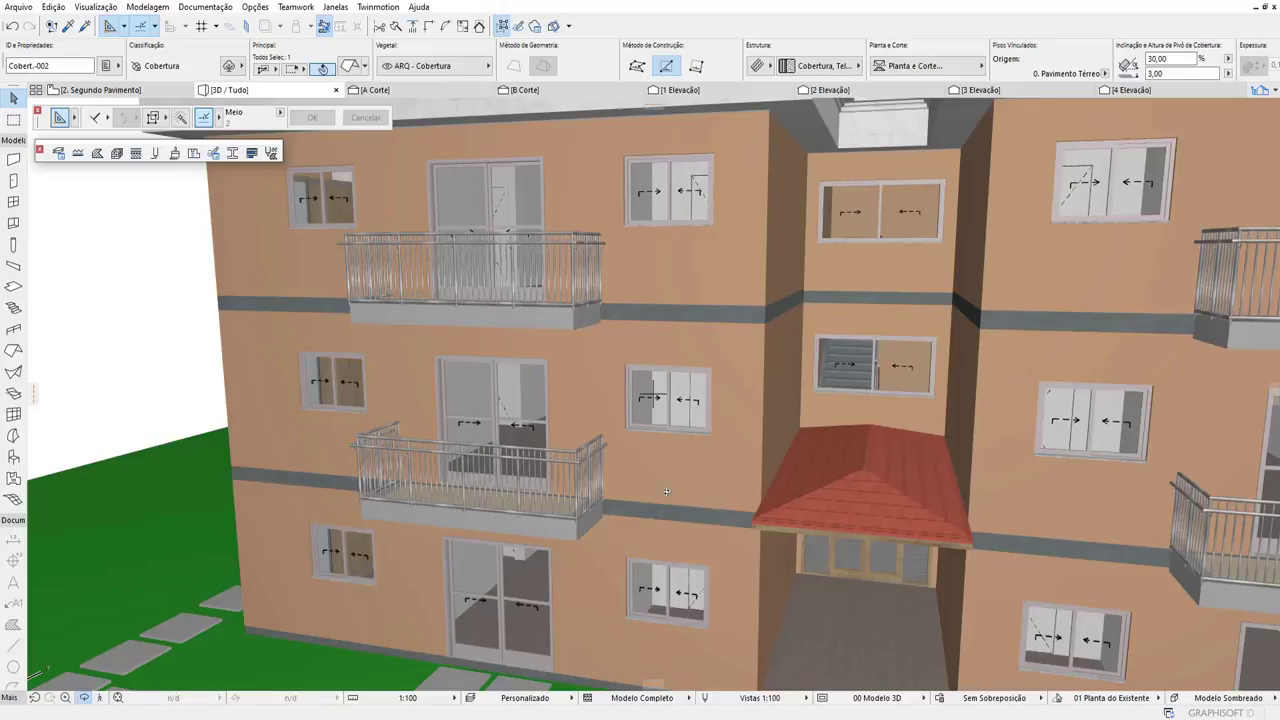
key(Escape)
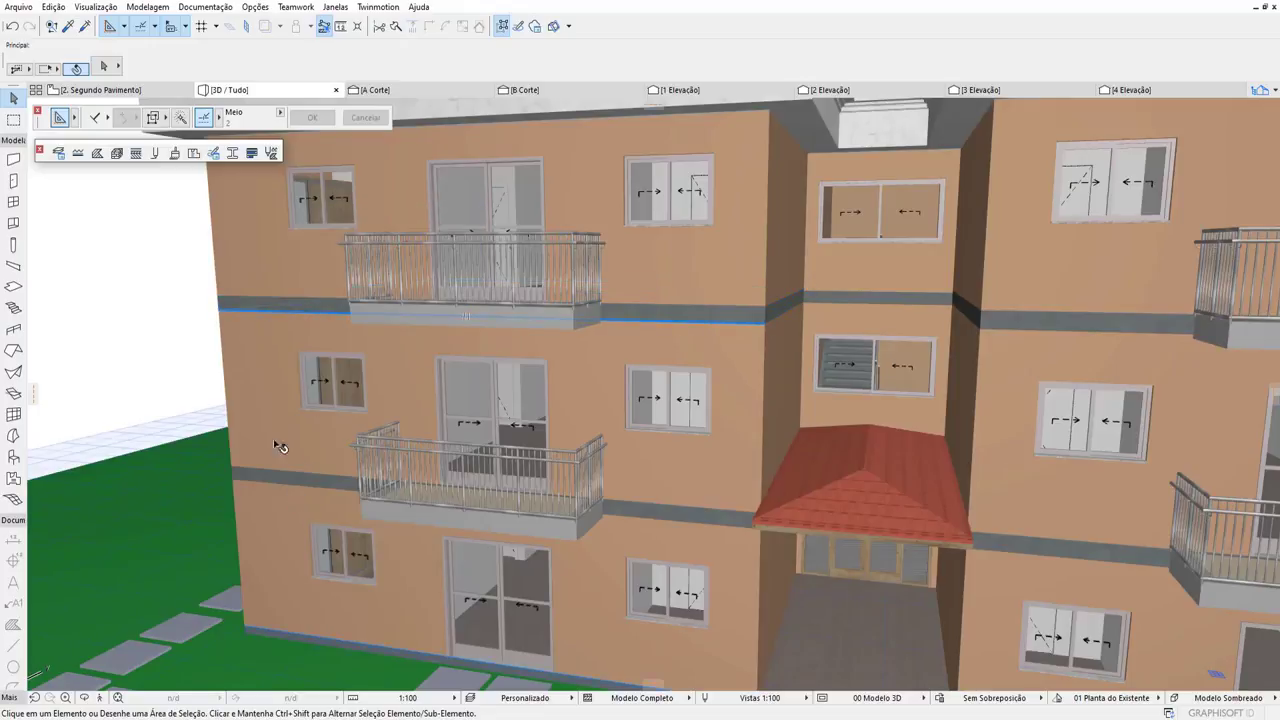
Override the second-floor slab's top, edge and bottom surfaces with Pintura - Branco Polido.
click(316, 312)
right_click(316, 312)
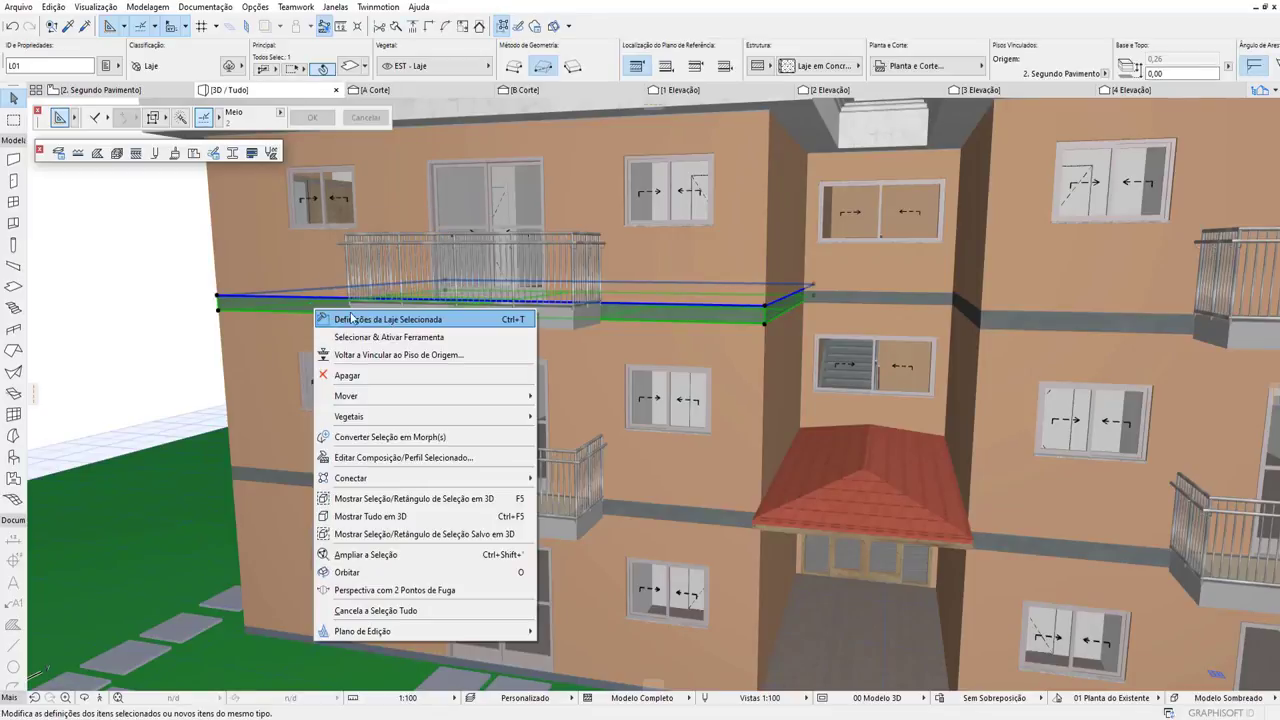
click(355, 320)
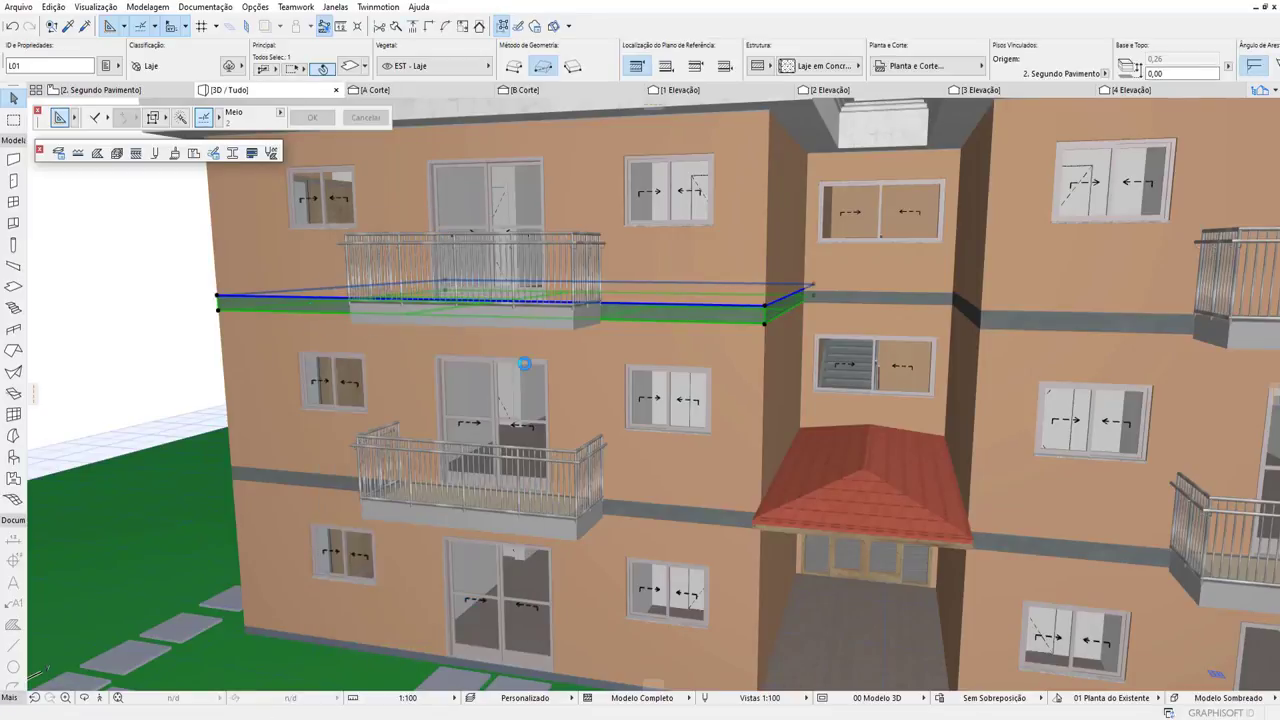
scroll(490, 545, down, 1)
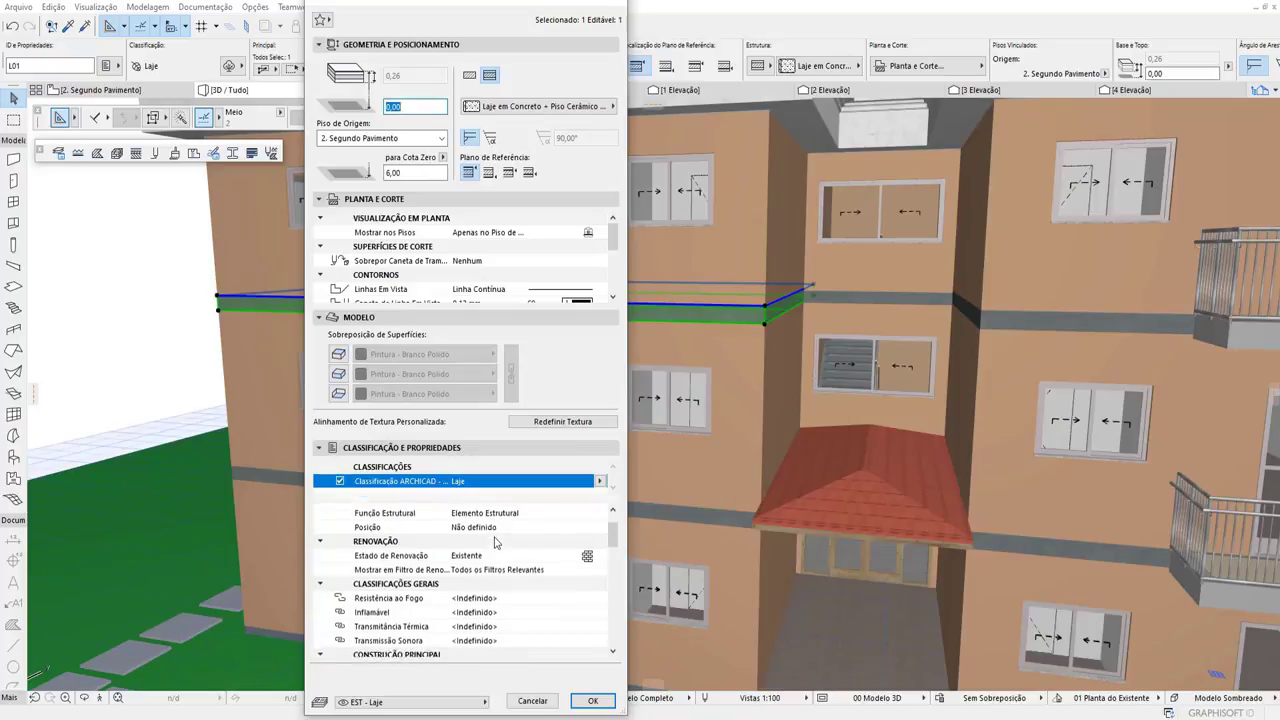
scroll(490, 545, down, 2)
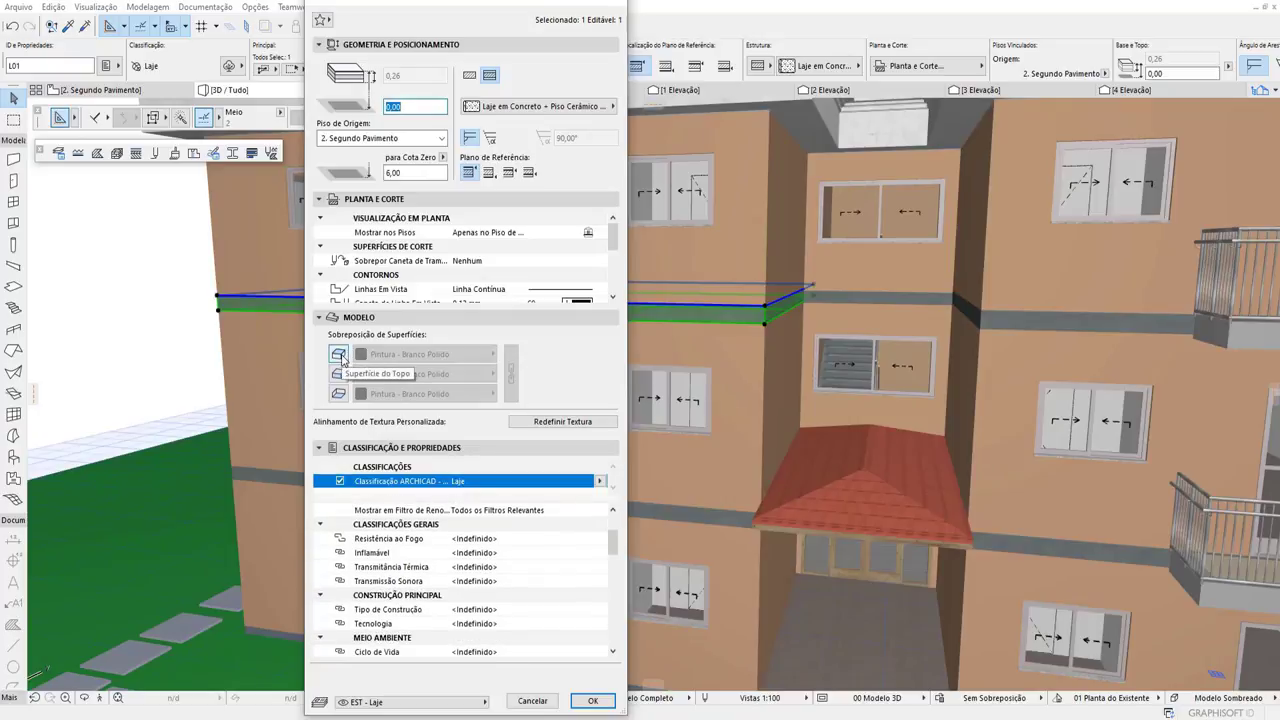
click(339, 355)
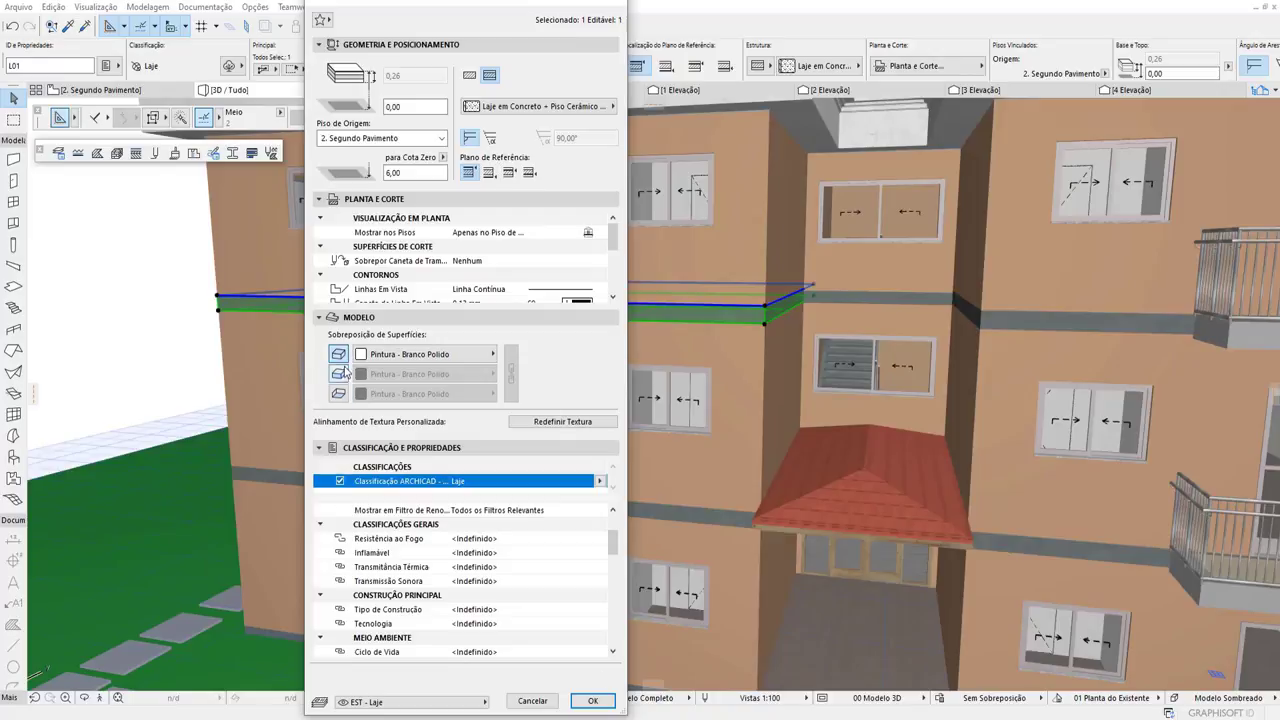
click(339, 374)
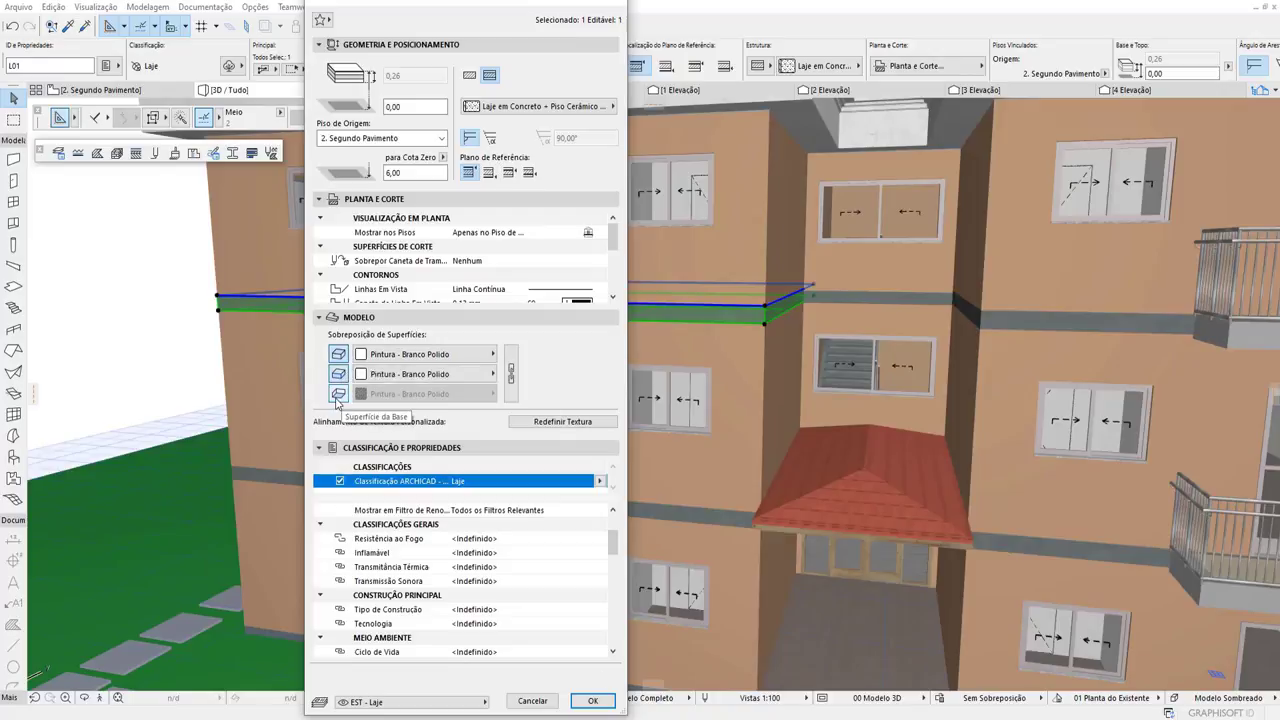
click(339, 394)
click(592, 700)
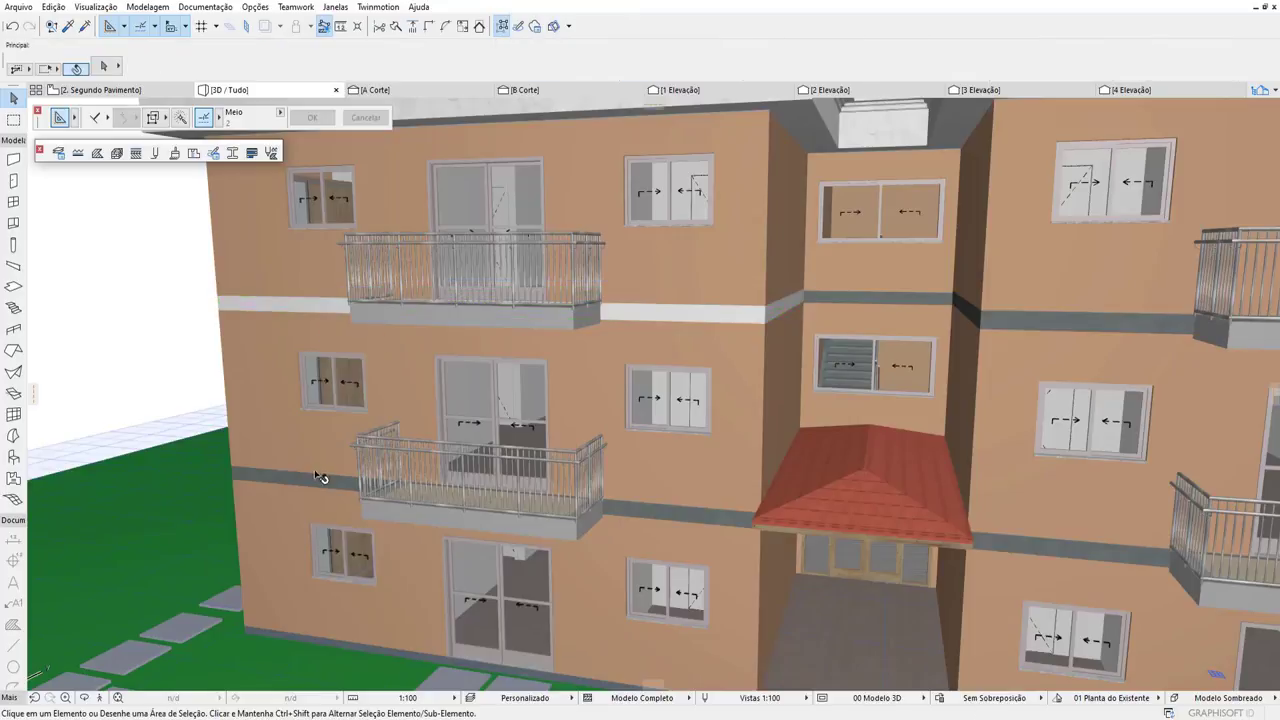
key(Escape)
Select the seven first-floor slabs and override their top, edge and bottom surfaces with Pintura - Branco Polido.
click(331, 485)
scroll(331, 485, down, 3)
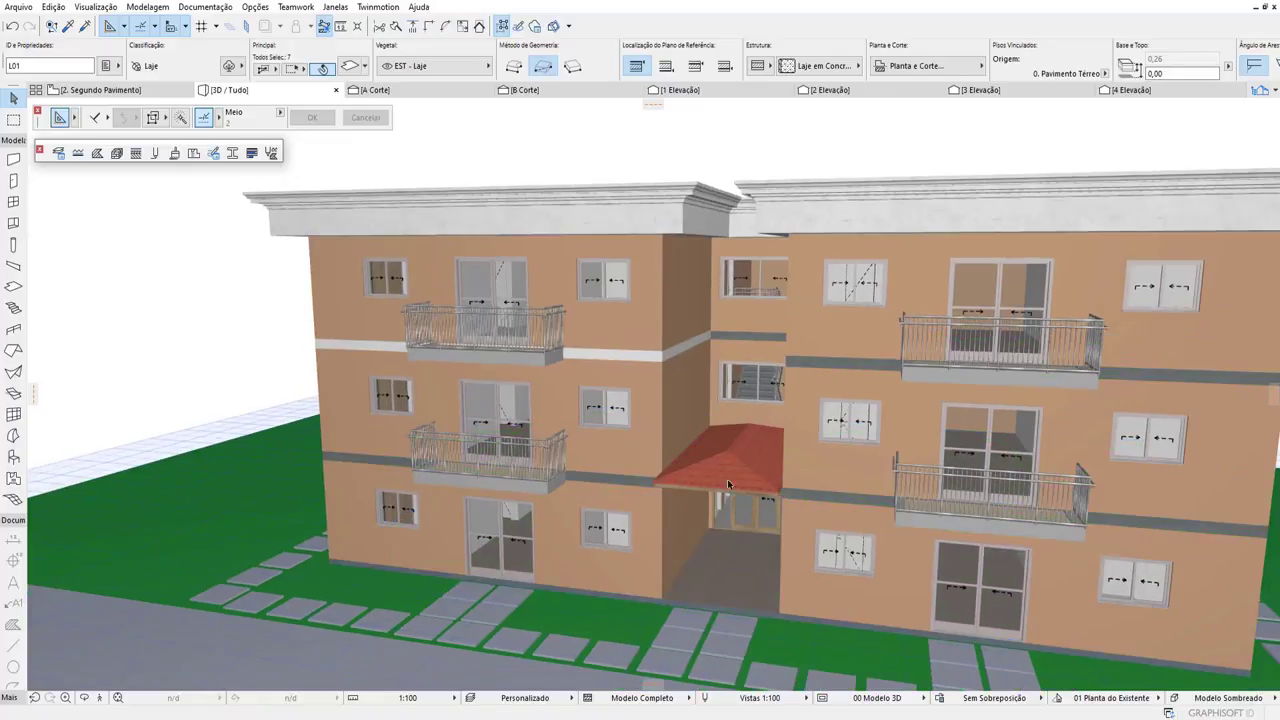
right_click(611, 485)
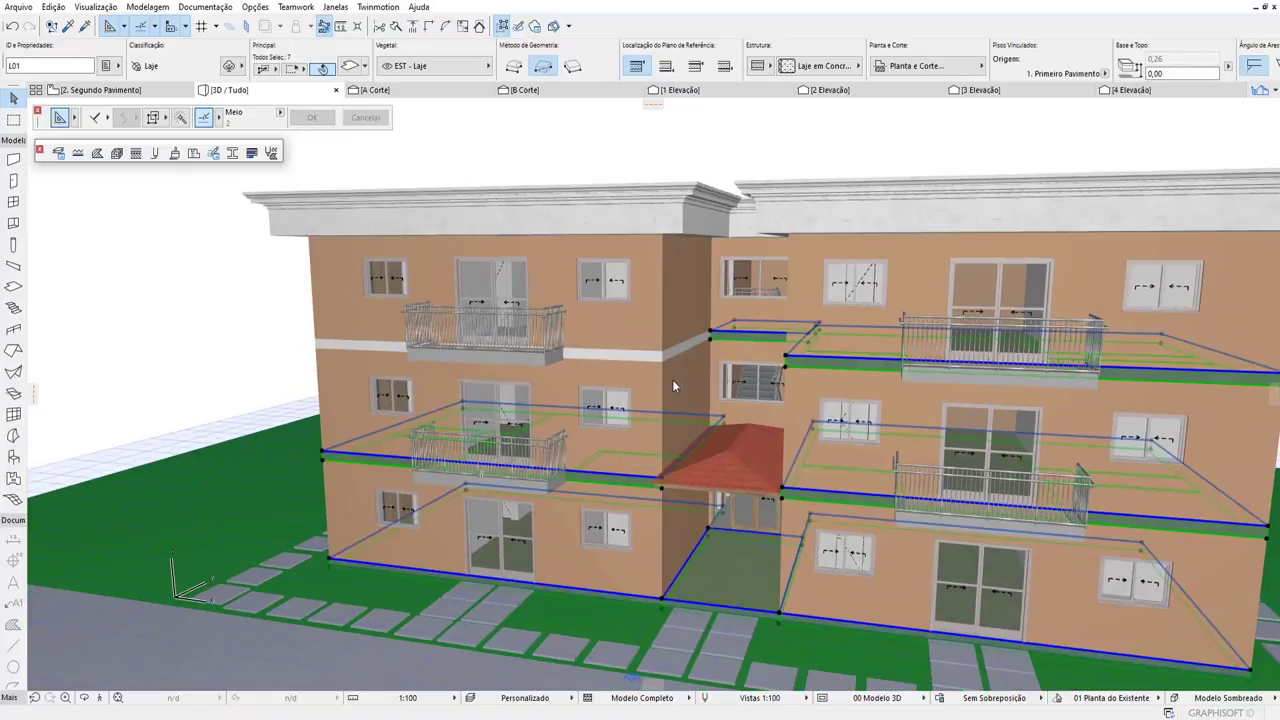
click(686, 189)
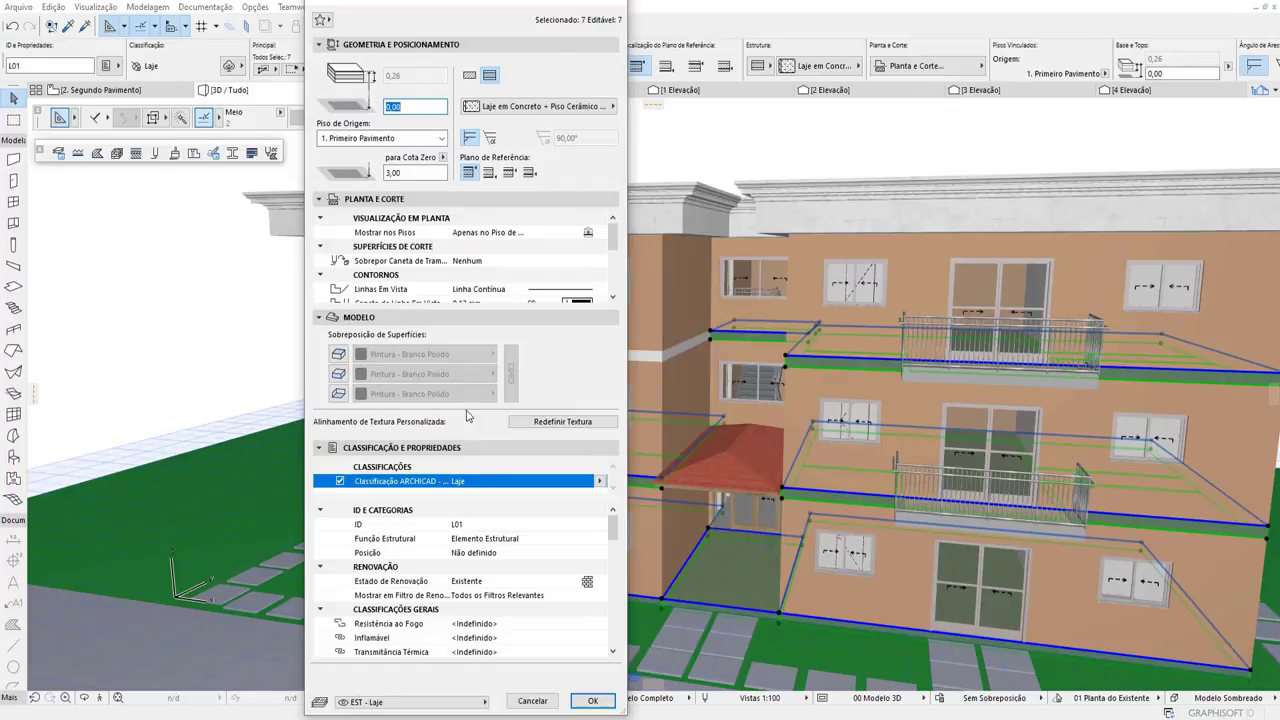
click(338, 354)
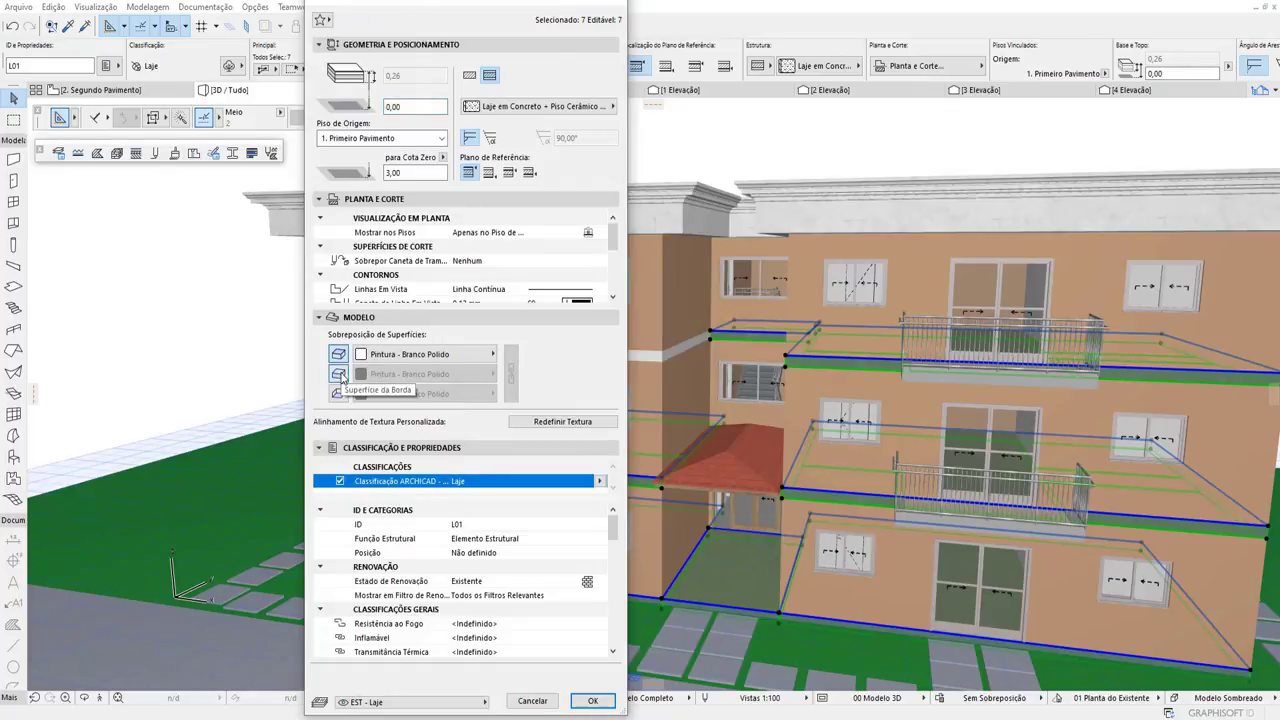
click(338, 374)
click(338, 393)
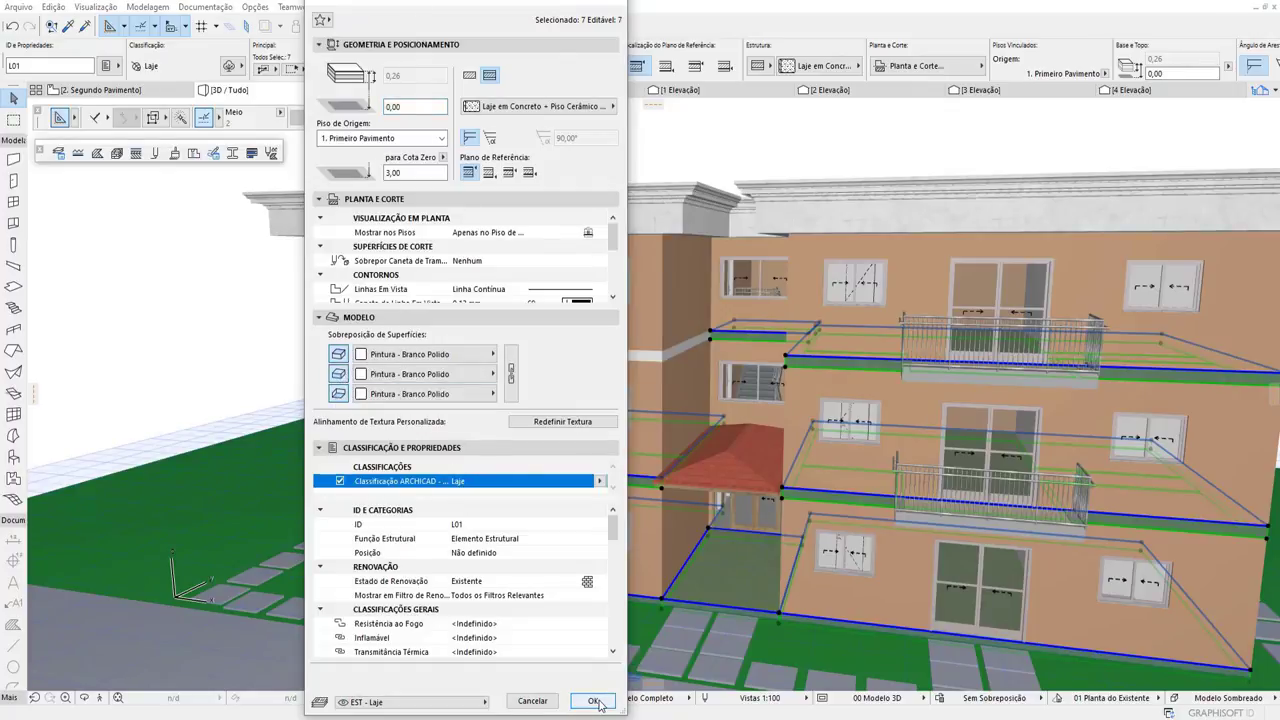
click(594, 701)
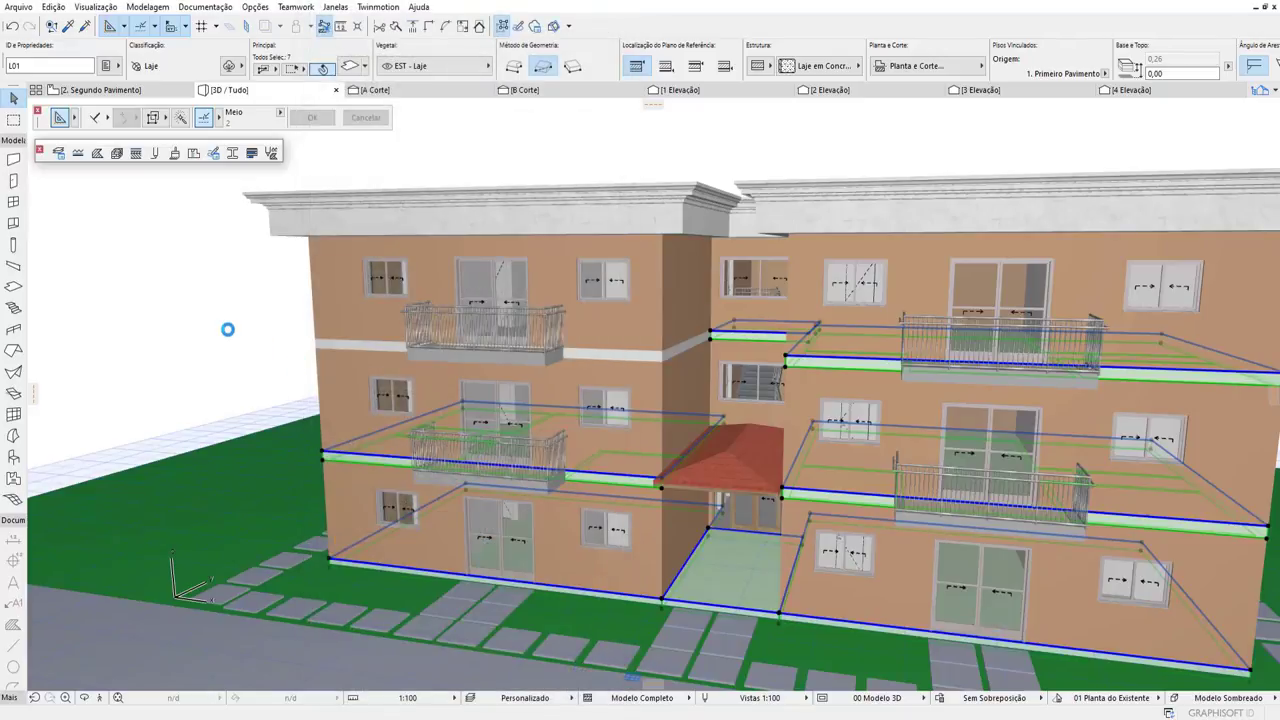
Select the four beams edging the lower and upper balconies.
scroll(414, 506, up, 5)
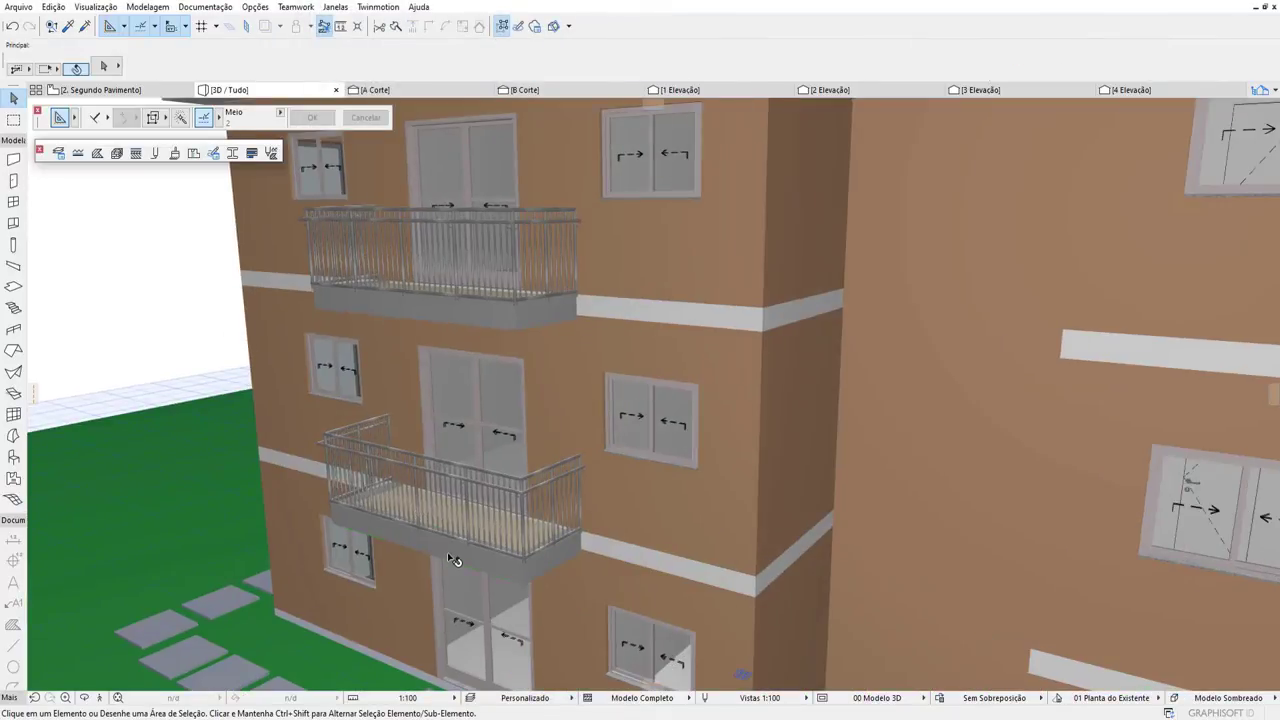
click(546, 570)
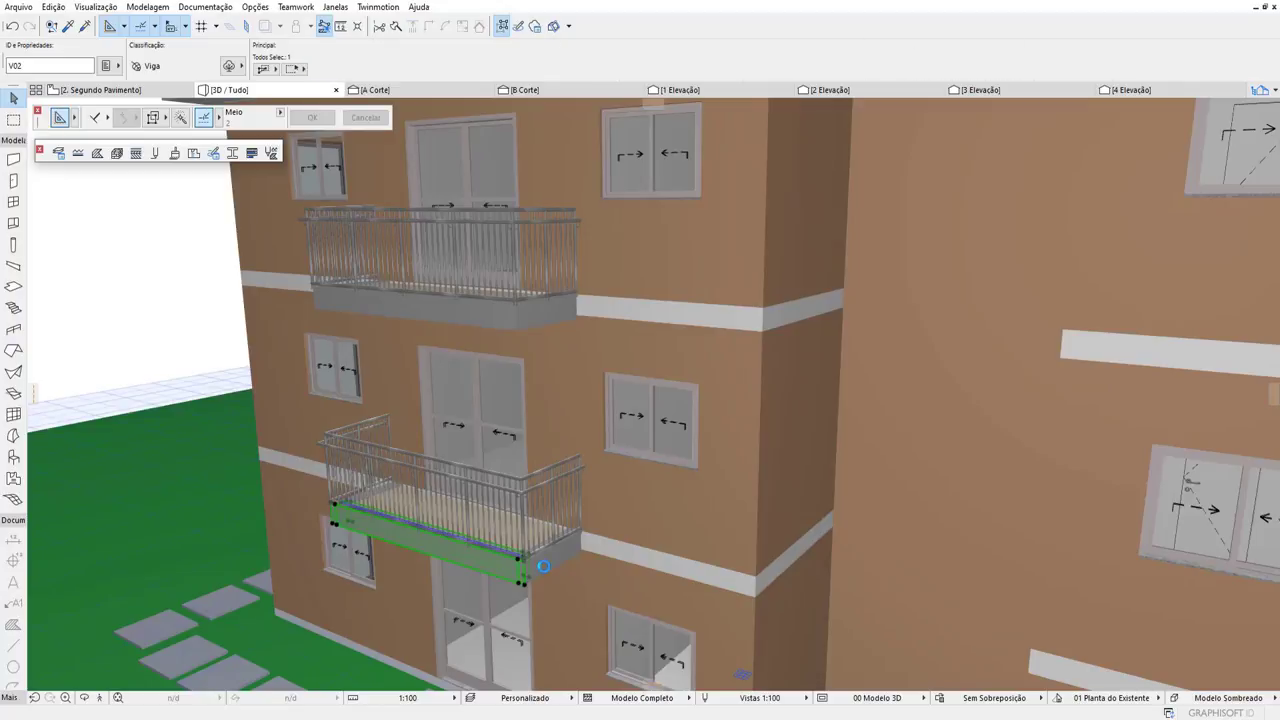
click(555, 578)
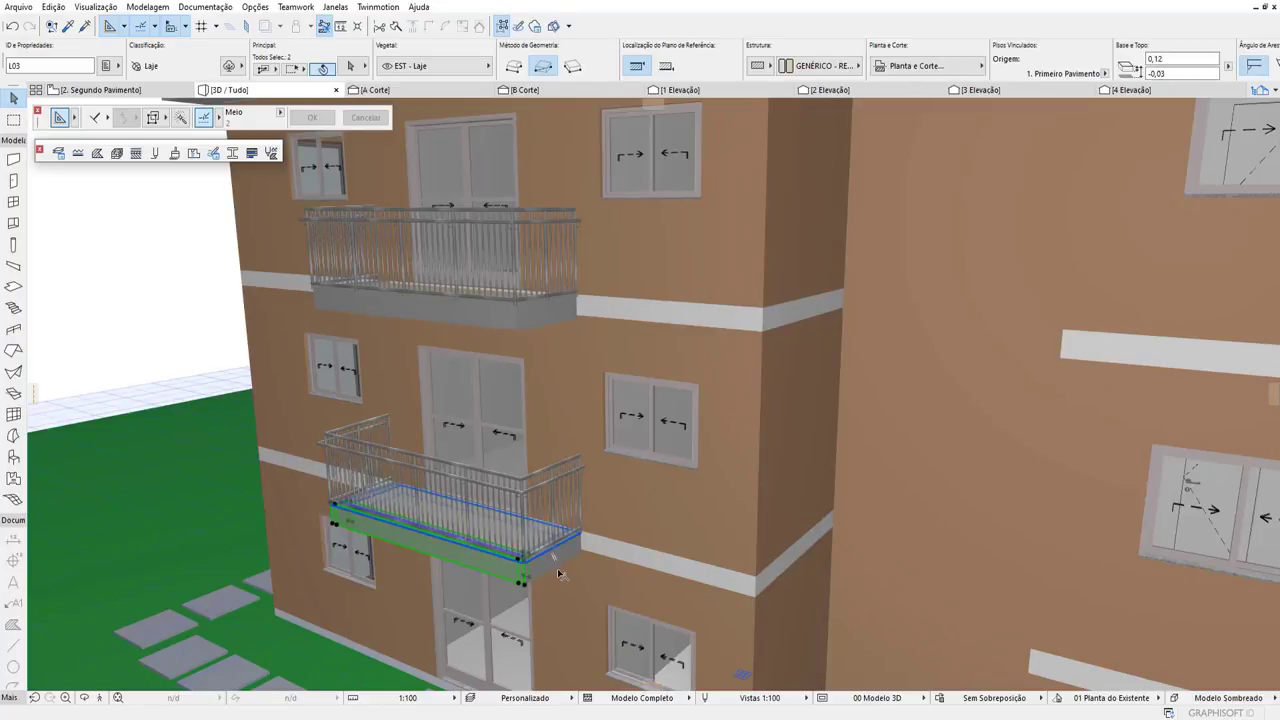
key(Escape)
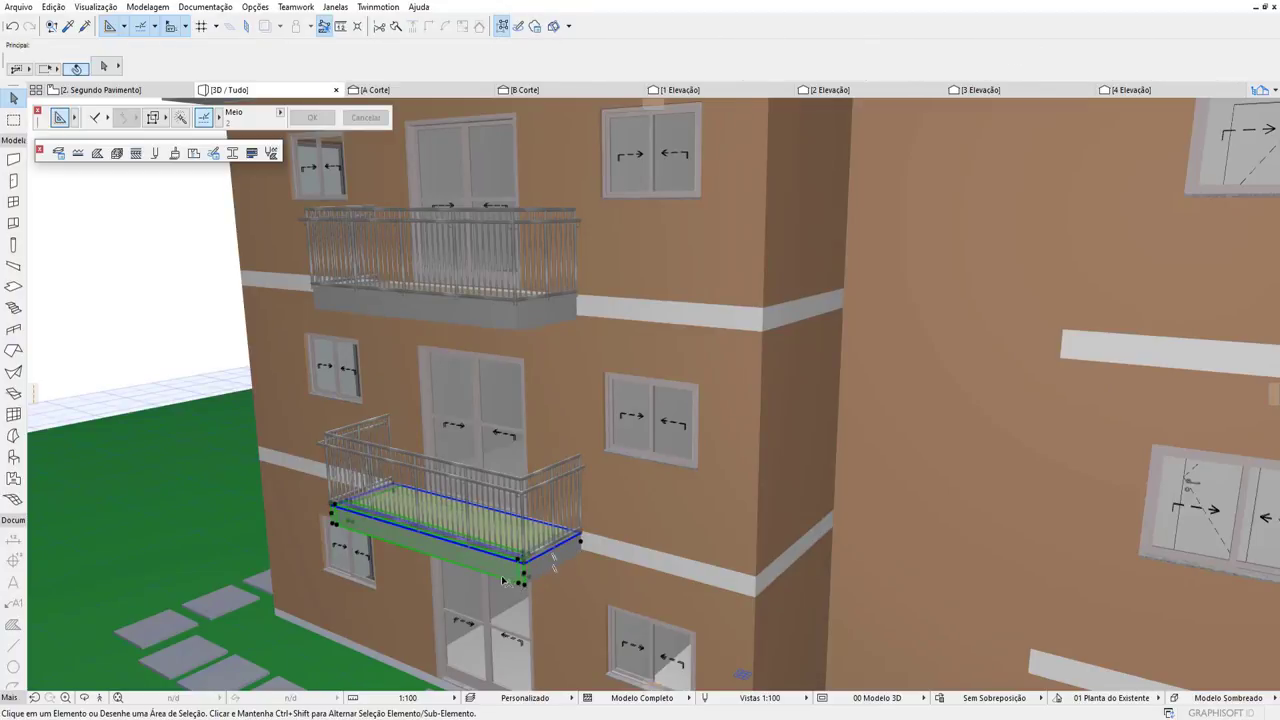
scroll(506, 580, up, 3)
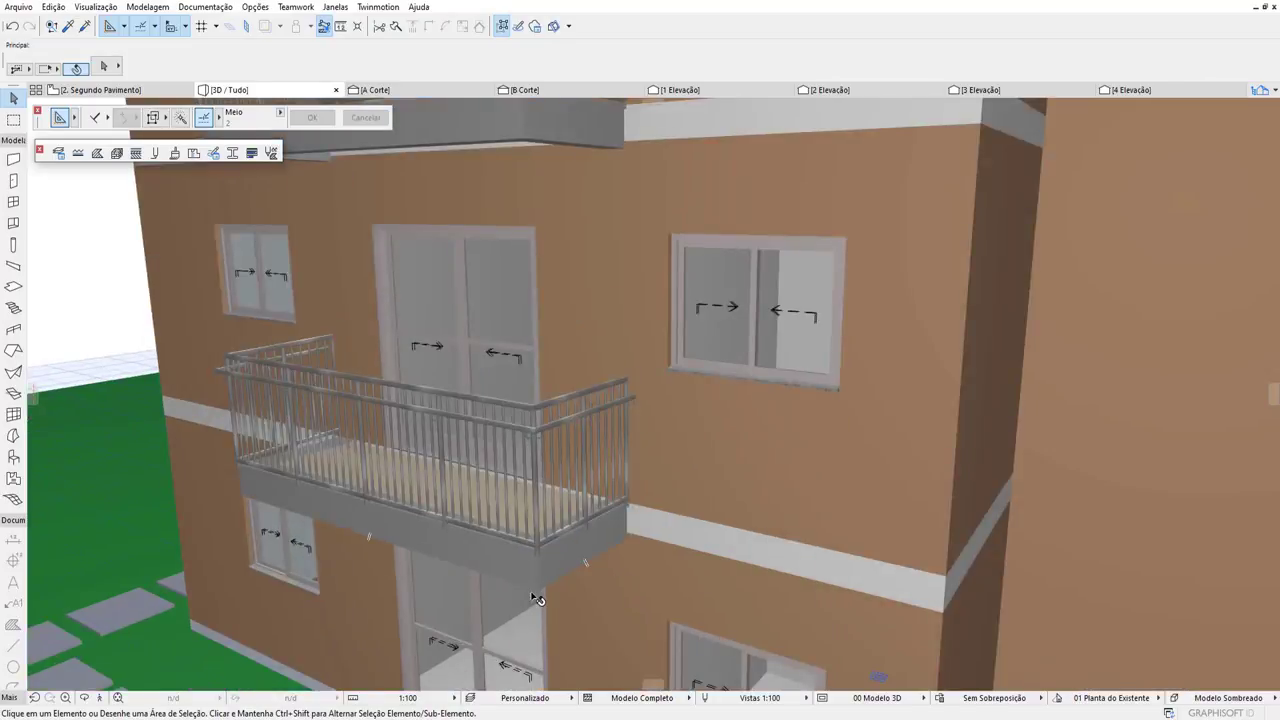
click(561, 578)
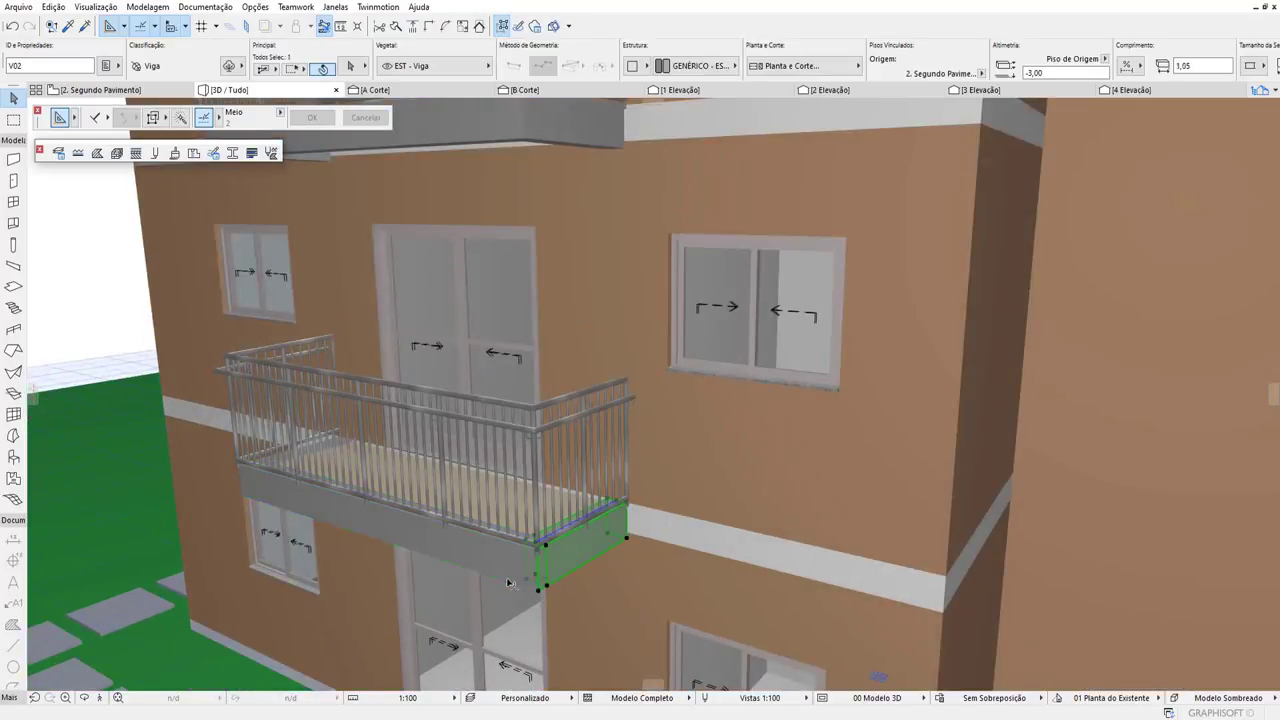
shift+click(512, 572)
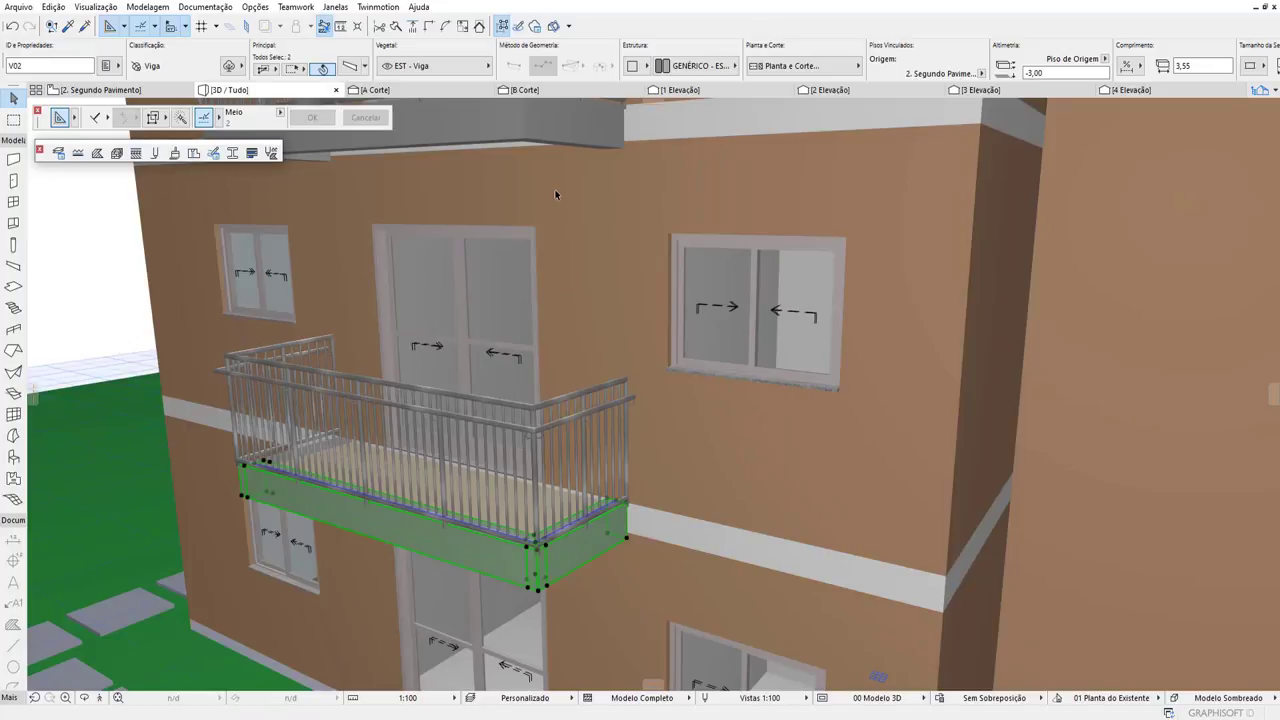
shift+click(561, 143)
shift+click(489, 145)
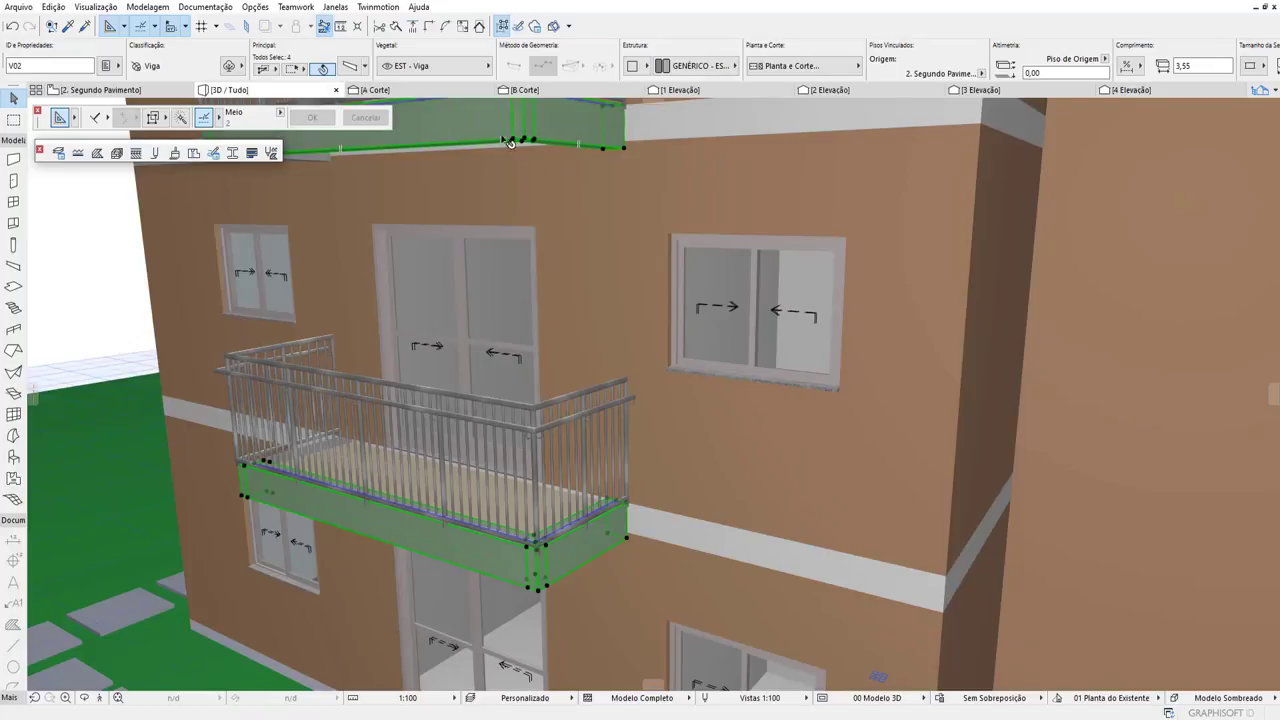
Override the selected beams' surface with Pintura - Branco.
right_click(489, 143)
click(559, 148)
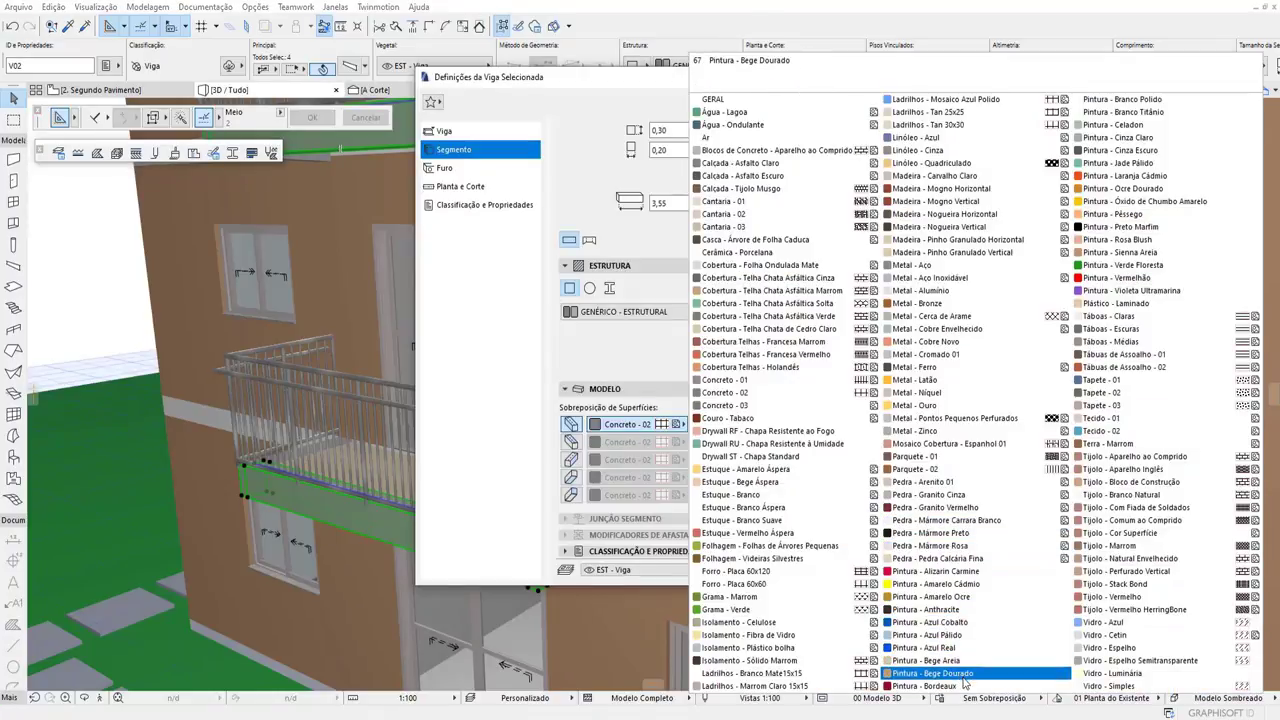
click(1172, 103)
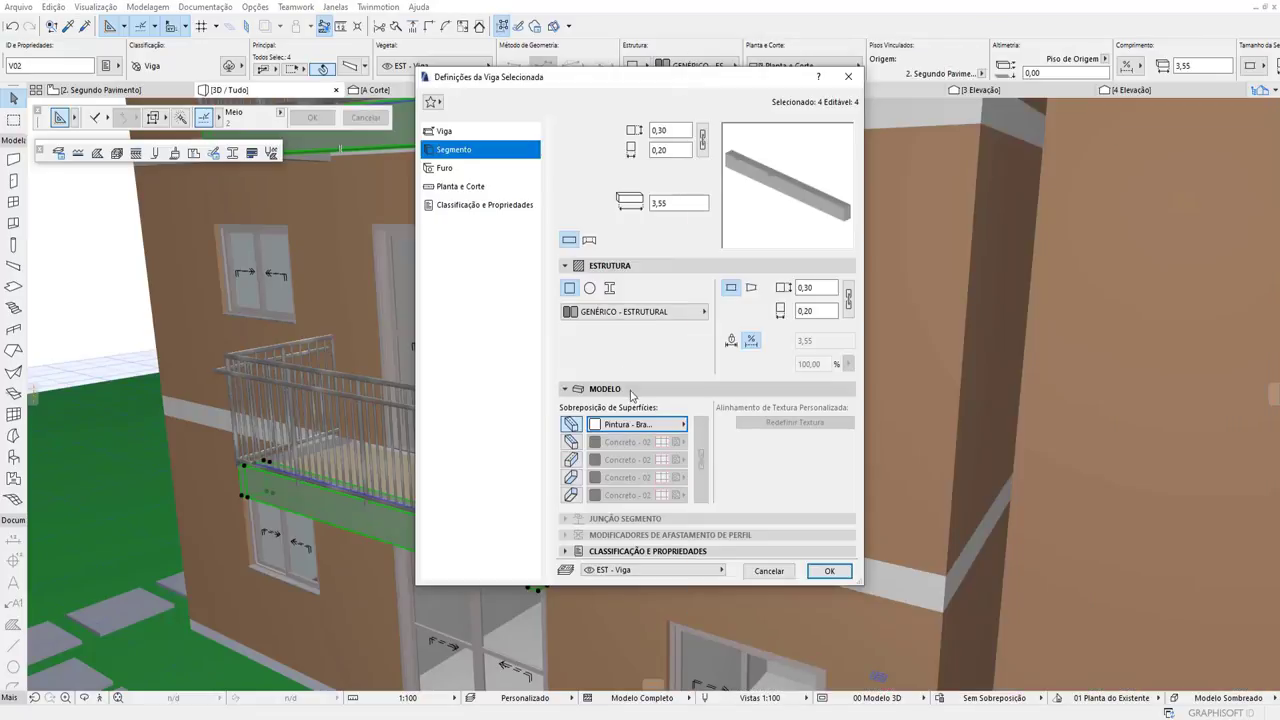
click(570, 441)
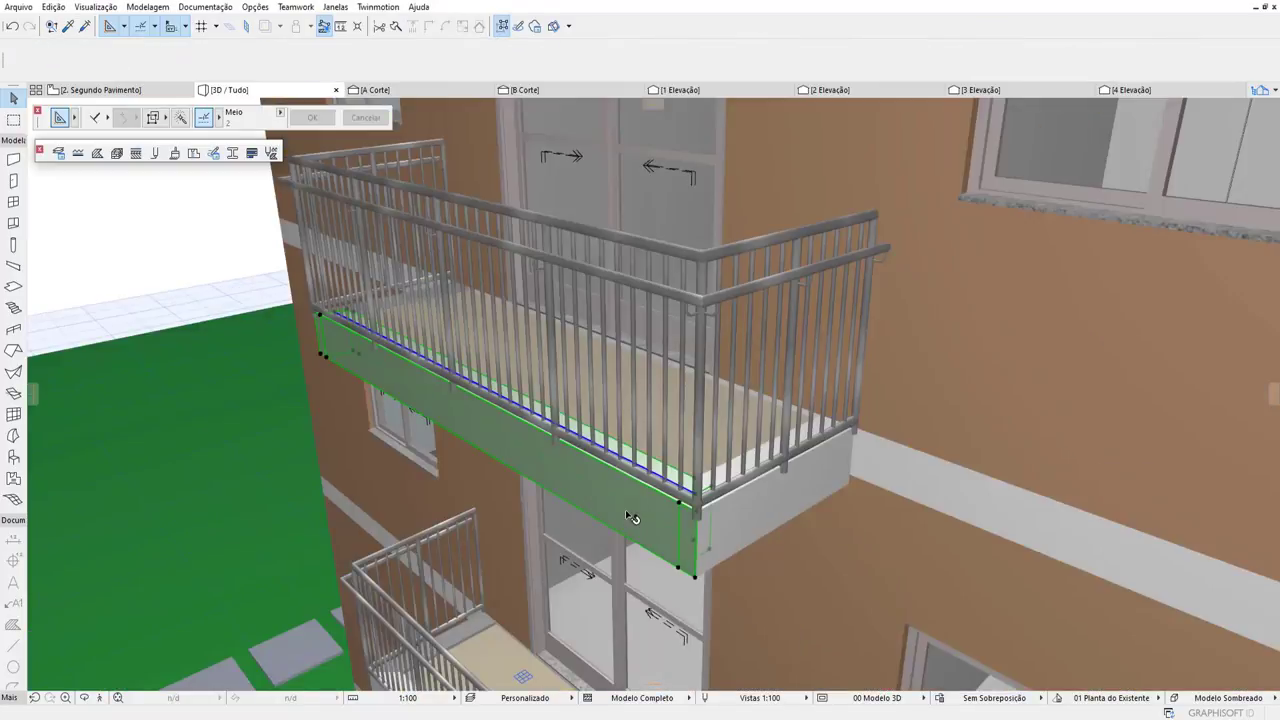
Select the front and side beams of another balcony for the same white paint.
click(628, 514)
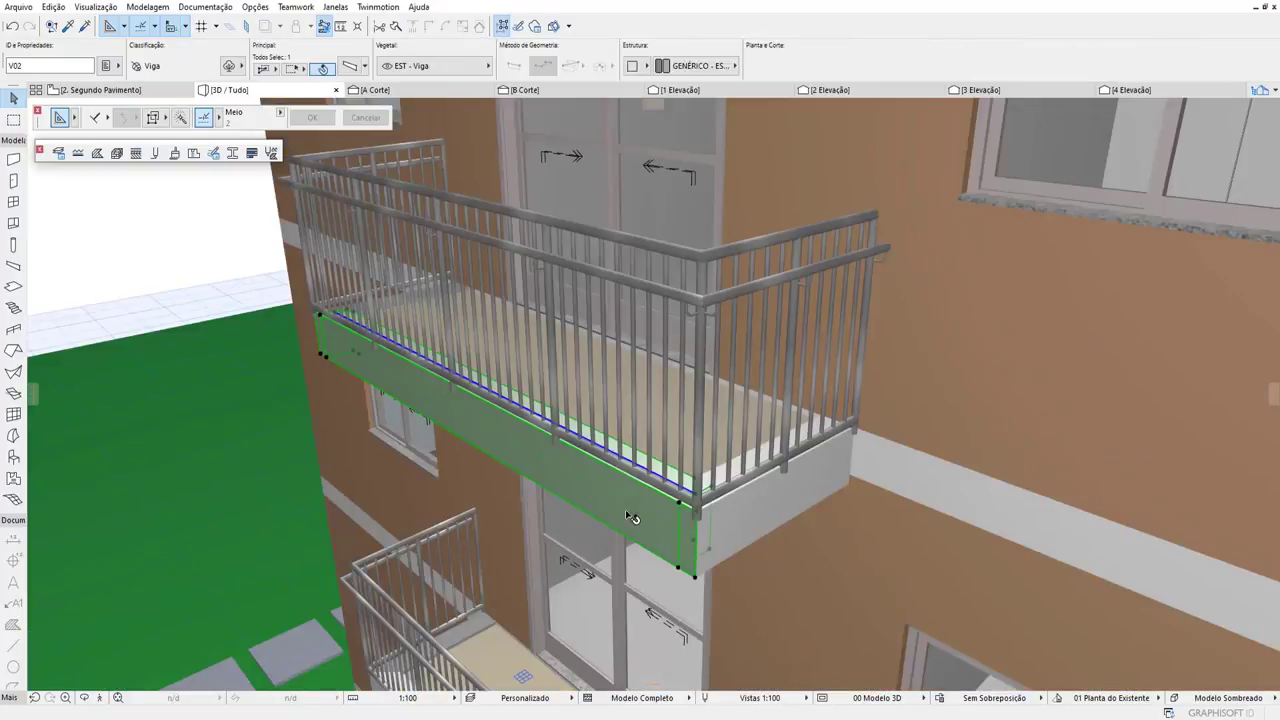
shift+click(753, 528)
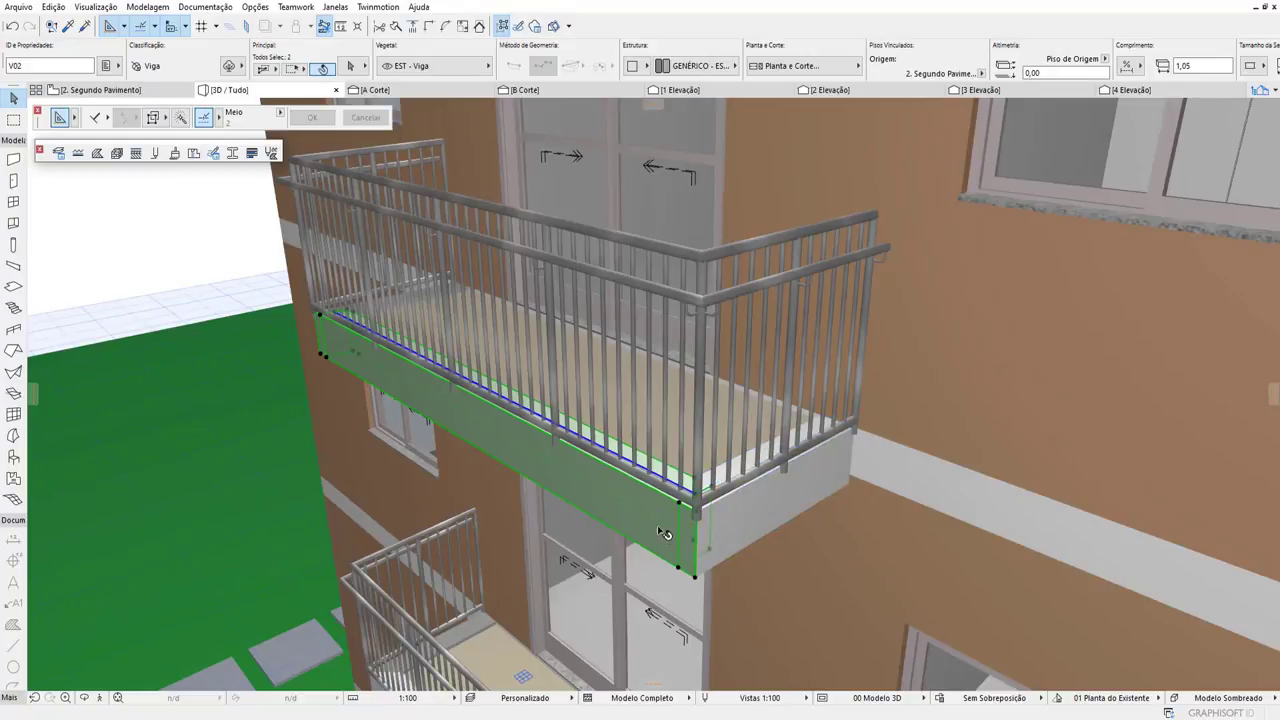
right_click(660, 526)
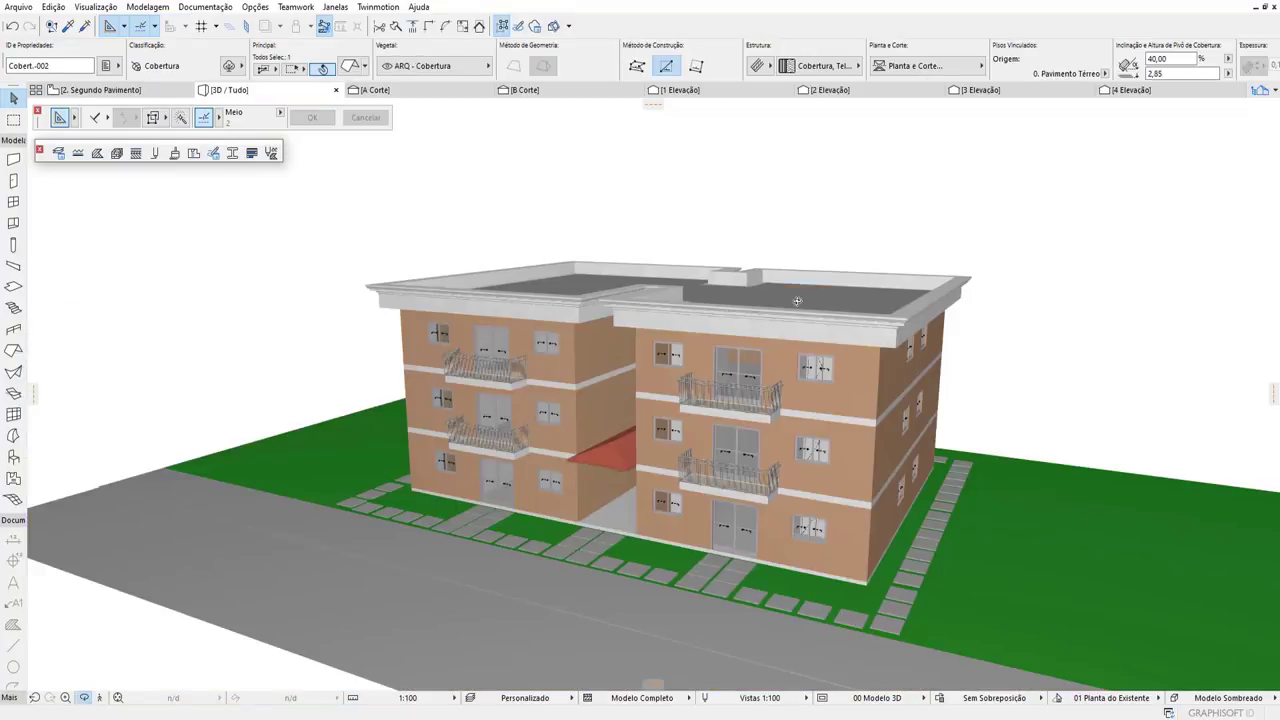
scroll(797, 300, up, 3)
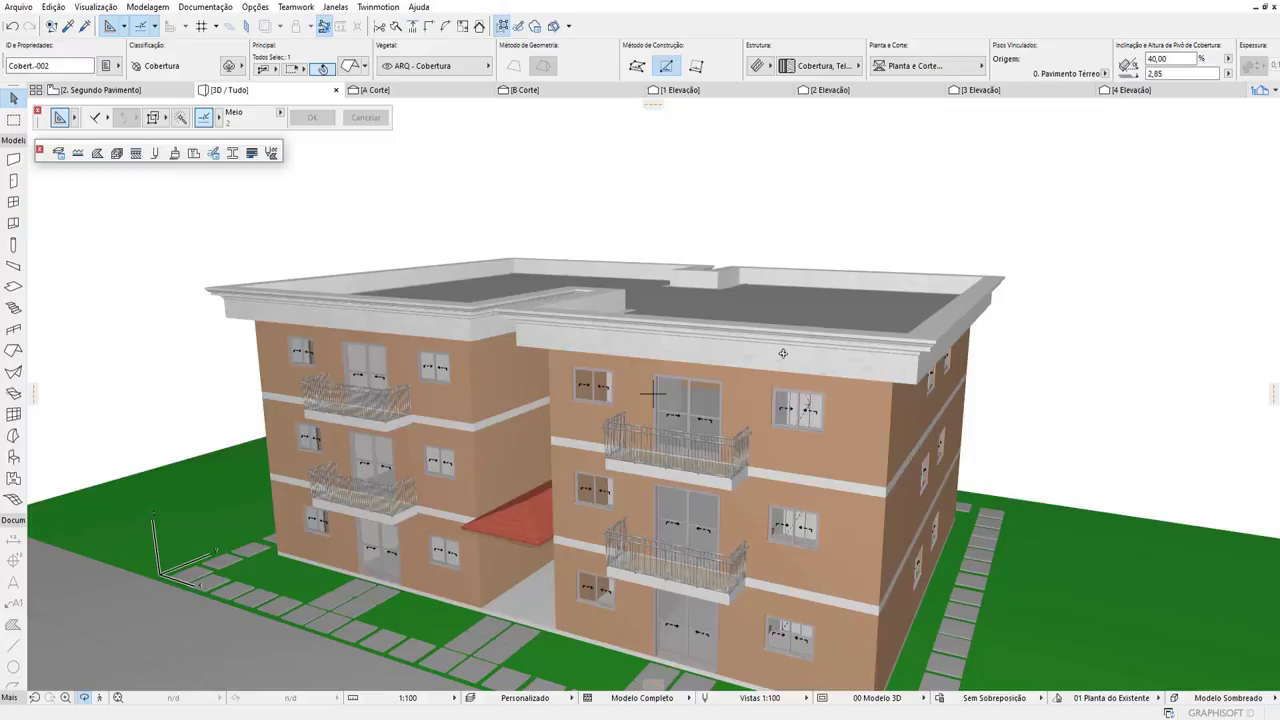
Switch the roof slab to the Cobertura/Laje Genérica composite and orbit to a more frontal view.
click(765, 298)
scroll(765, 298, up, 1)
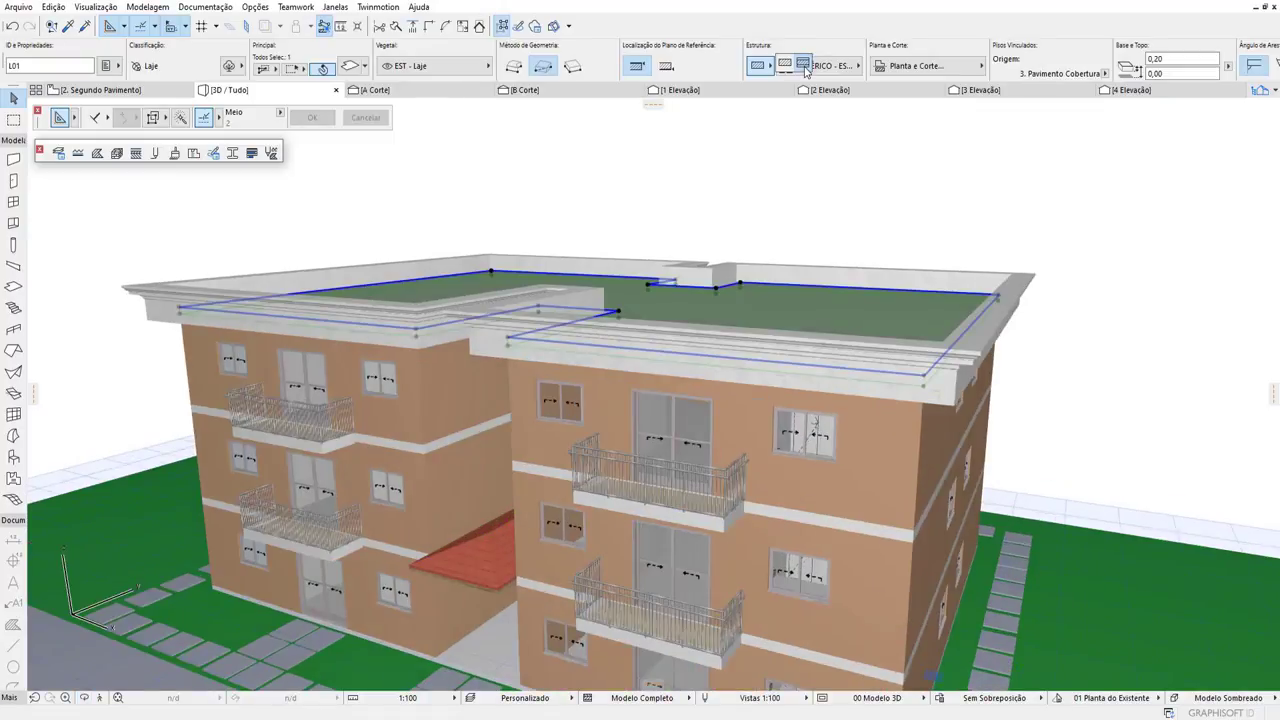
click(804, 66)
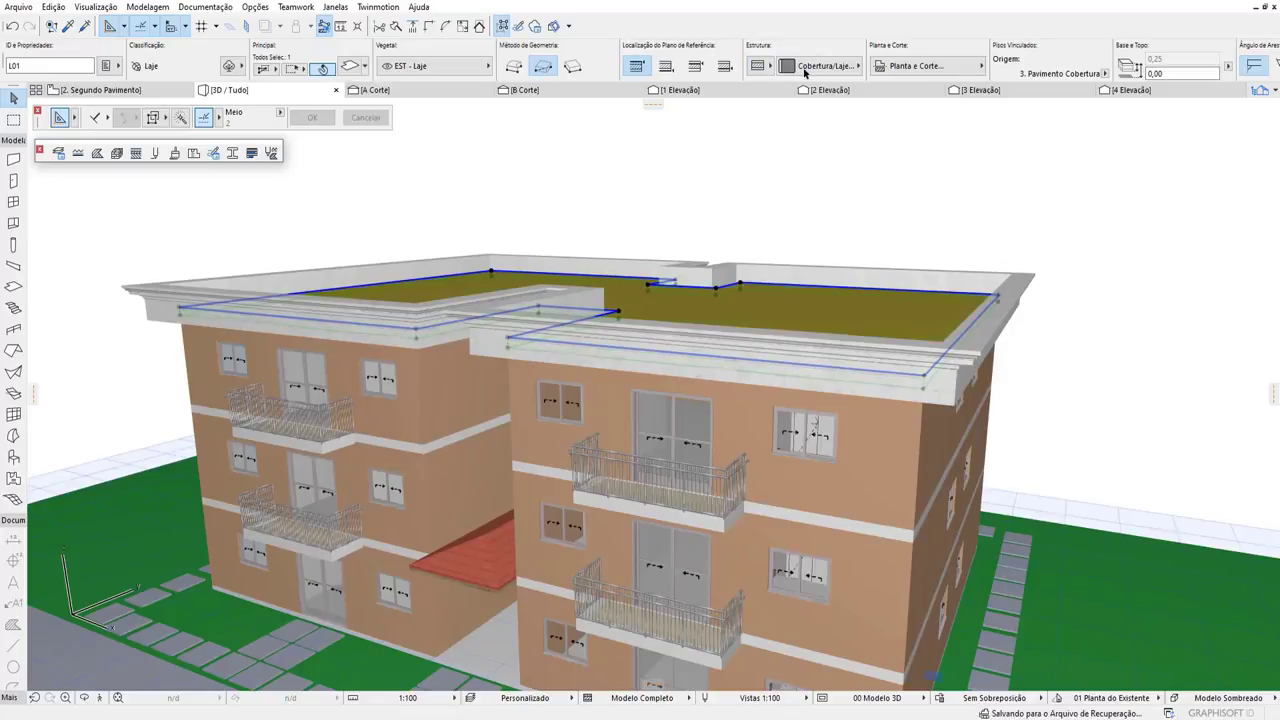
click(812, 66)
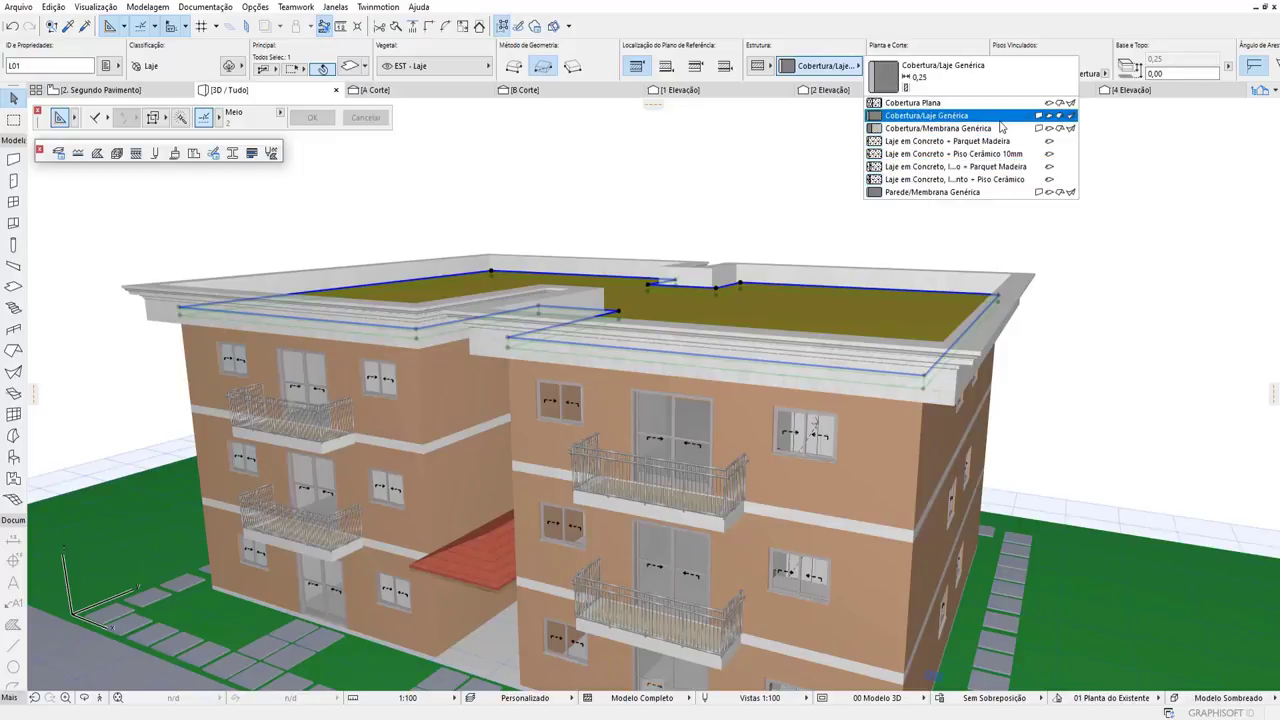
click(1000, 122)
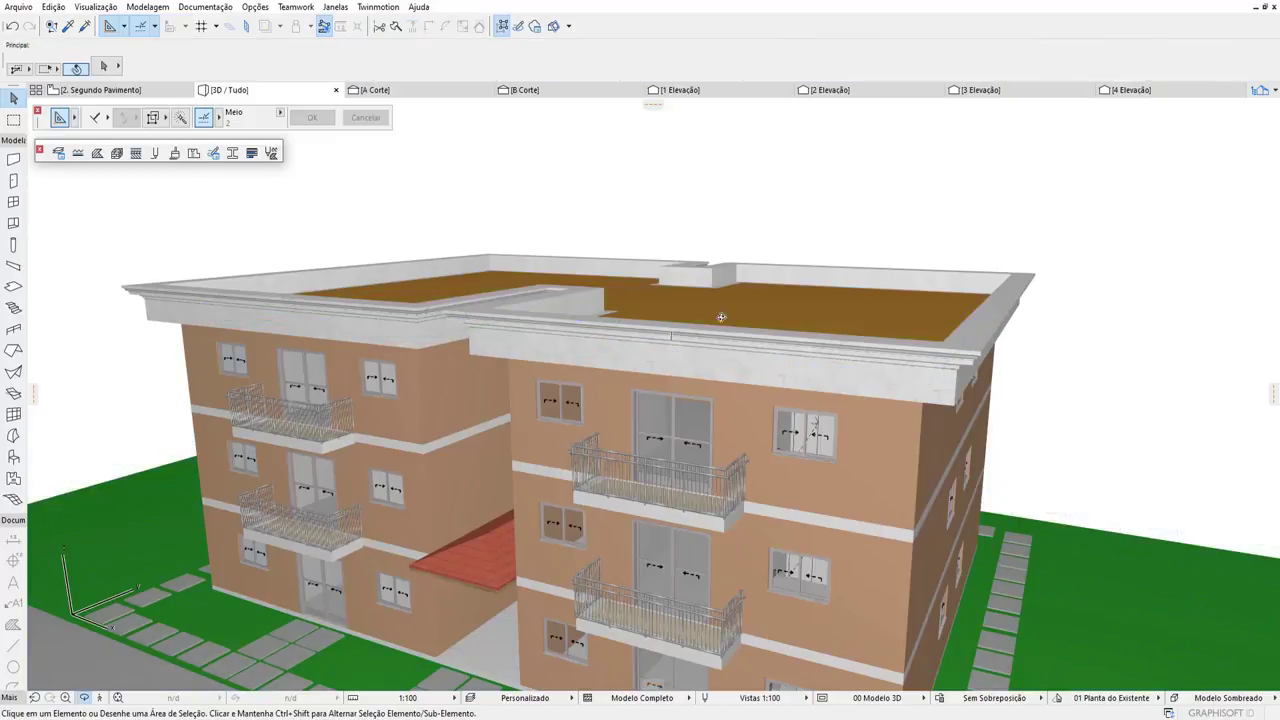
mouse_move(710, 305)
shift+middle_down()
mouse_move(611, 499)
mouse_move(533, 456)
mouse_move(442, 495)
mouse_move(457, 394)
mouse_move(465, 524)
mouse_move(494, 477)
shift+middle_up()
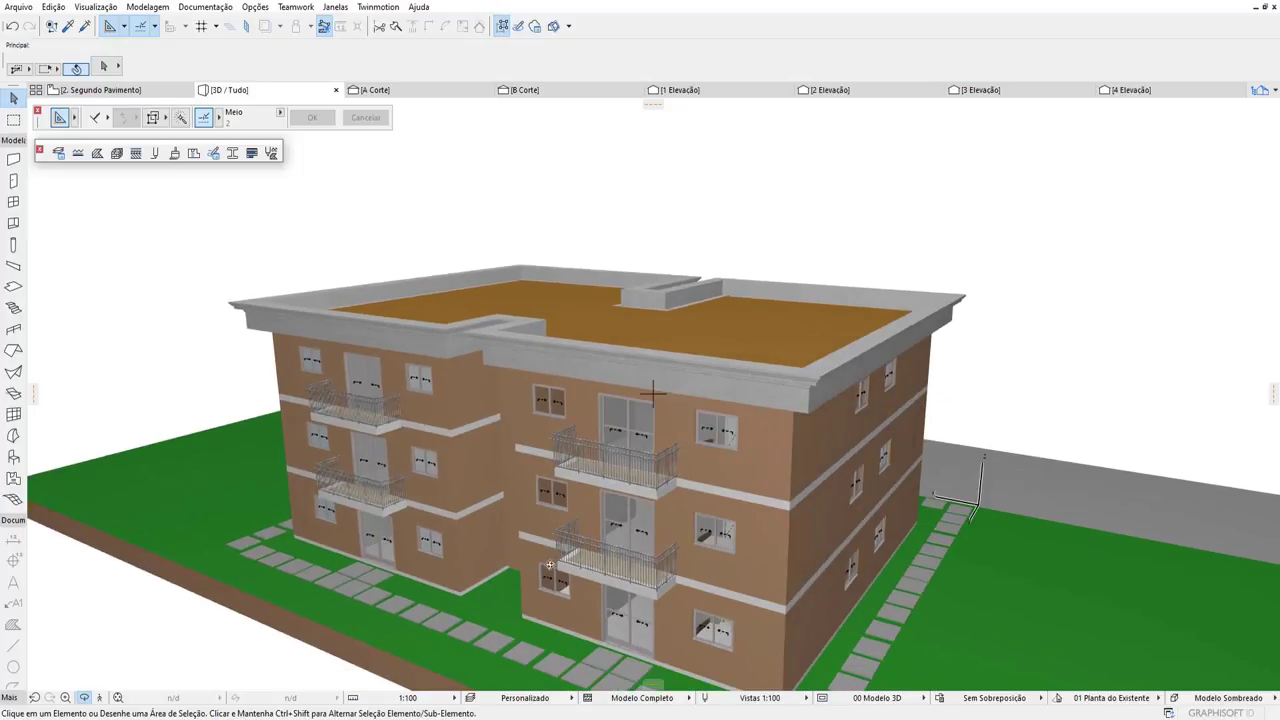
mouse_move(494, 477)
shift+middle_down()
mouse_move(571, 499)
mouse_move(488, 558)
mouse_move(452, 552)
shift+middle_up()
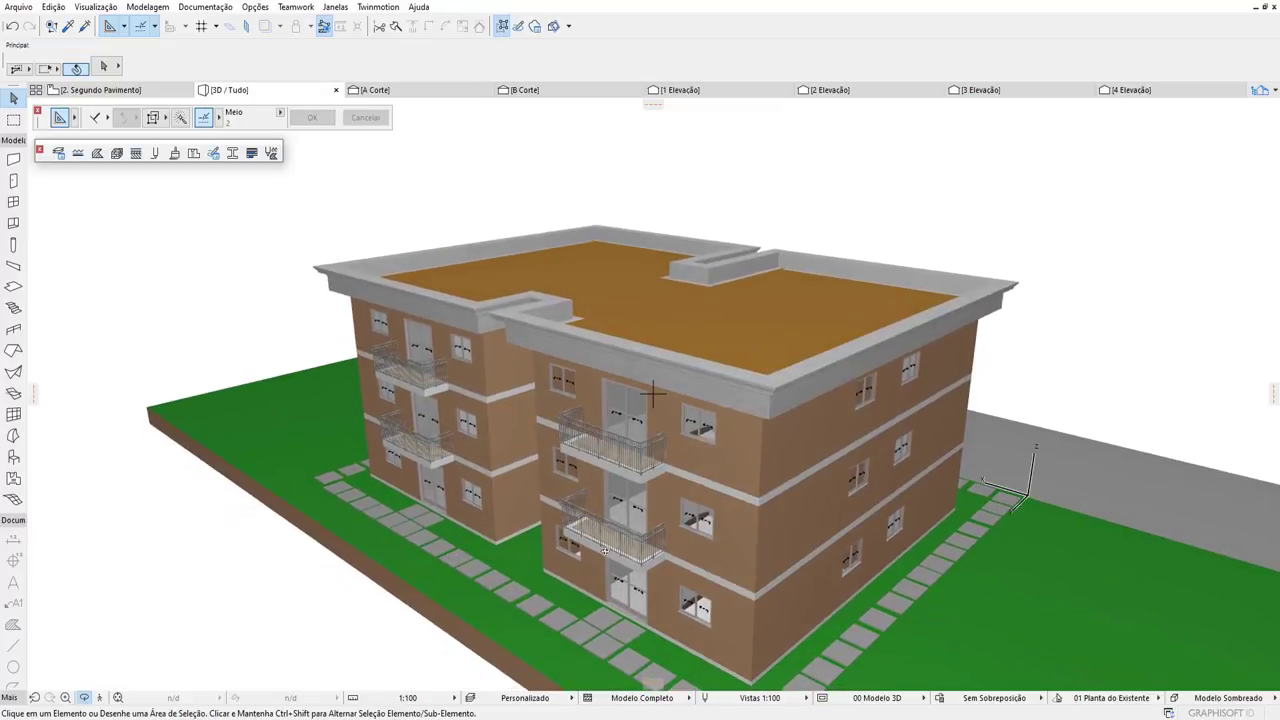
scroll(600, 520, up, 1)
scroll(650, 541, up, 1)
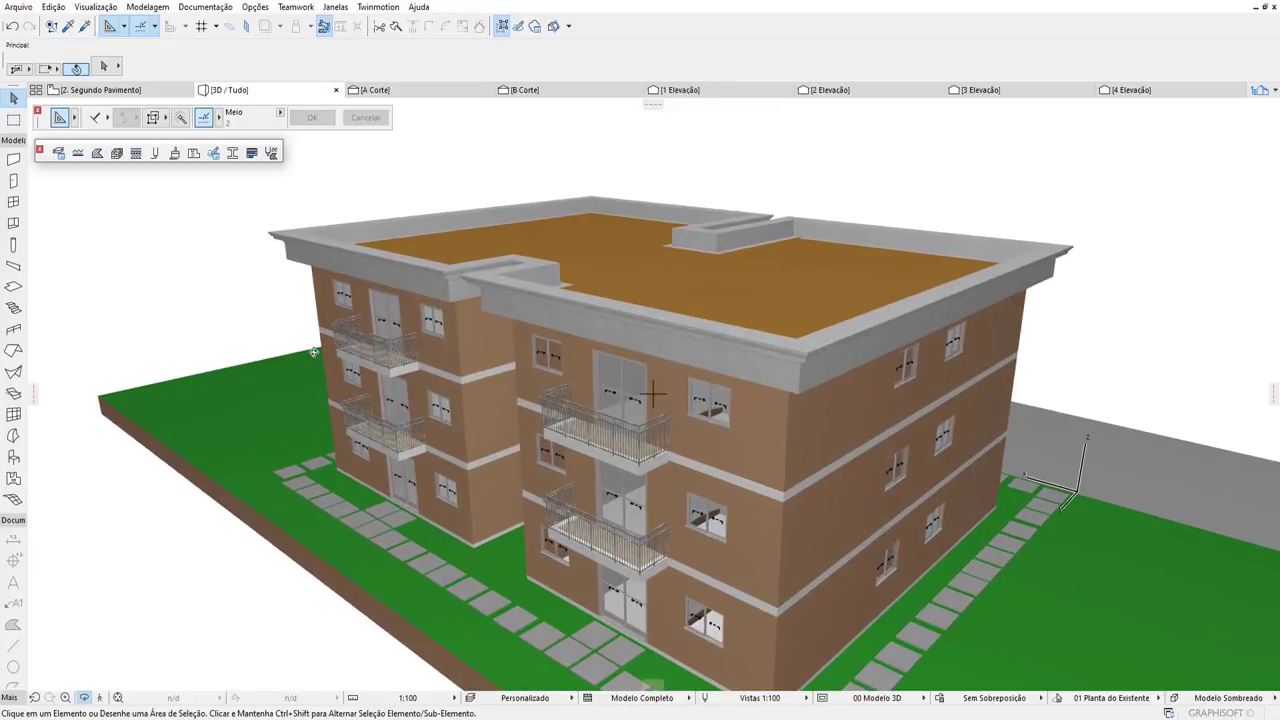
scroll(768, 588, up, 1)
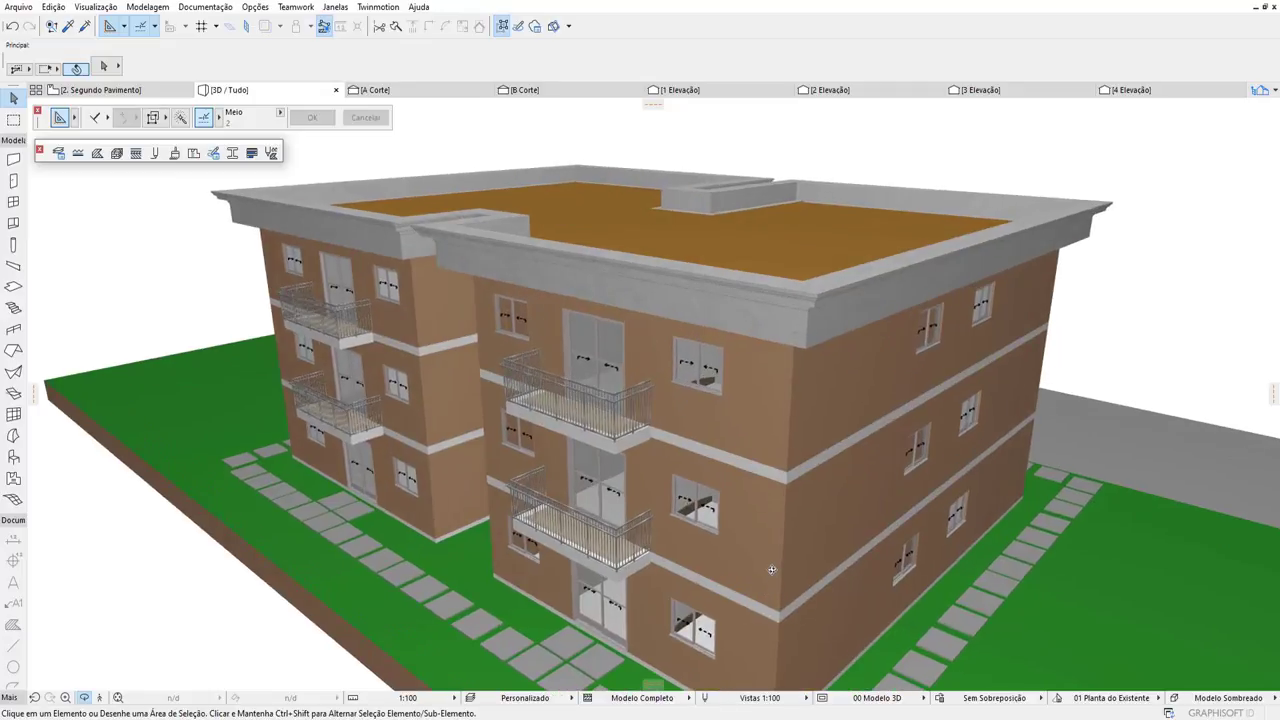
scroll(790, 560, up, 1)
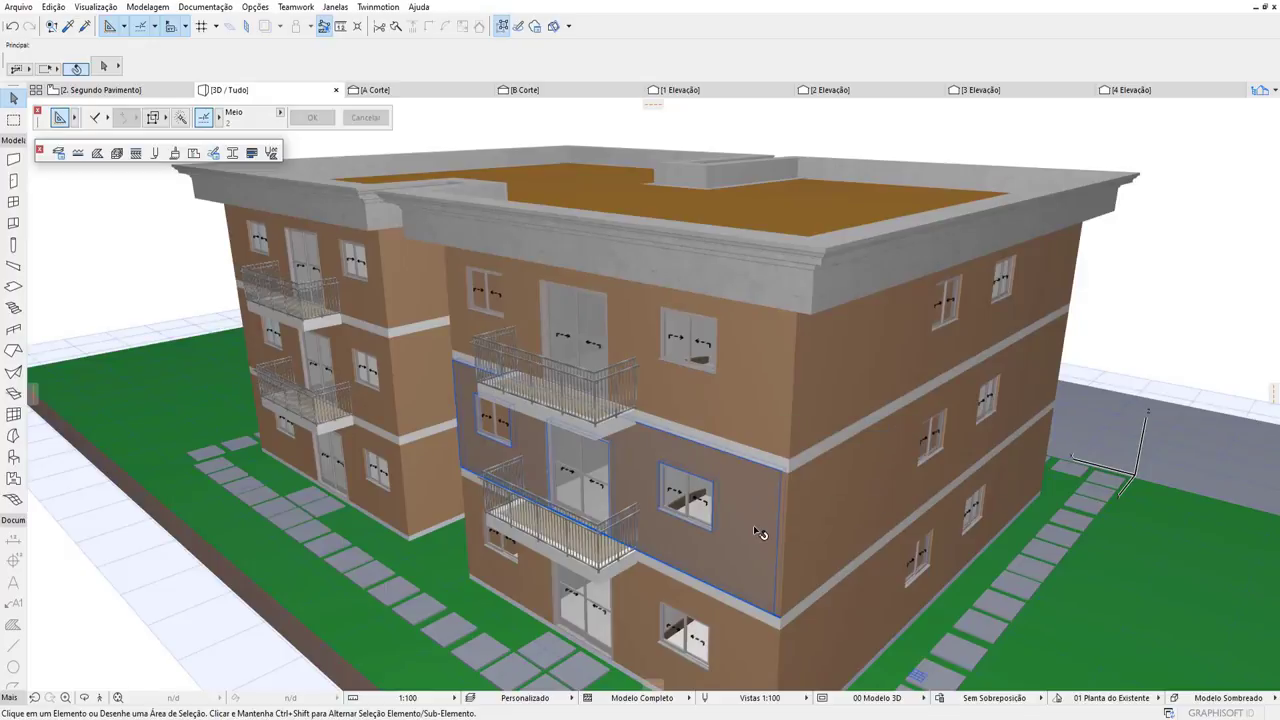
Override the wall panel between the front balconies with Pintura - Bege Areia paint.
click(756, 528)
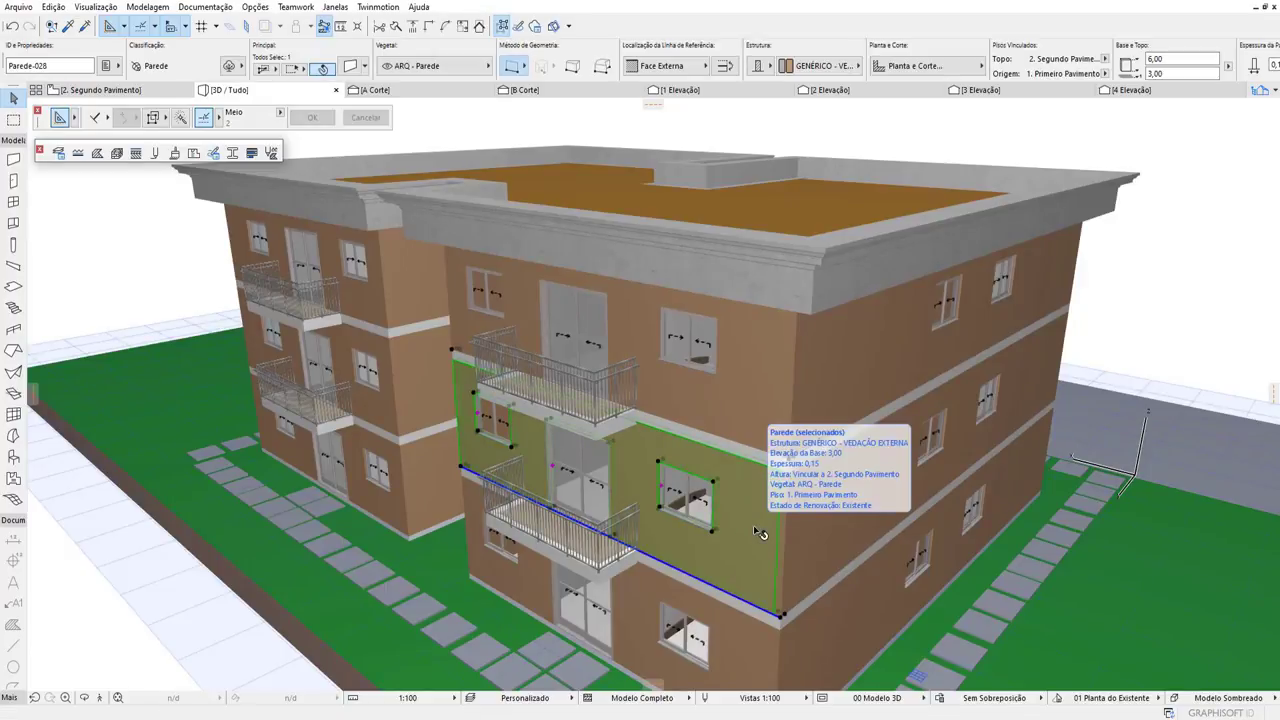
right_click(755, 528)
click(845, 226)
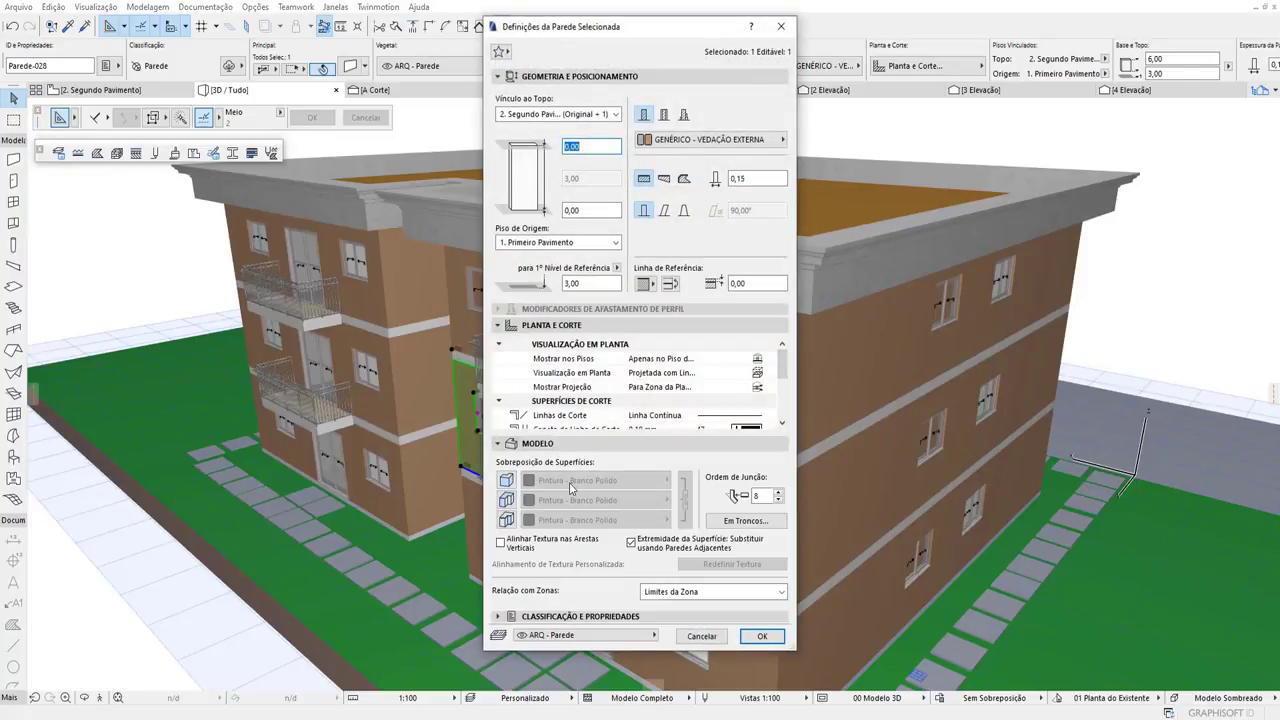
click(506, 480)
click(590, 480)
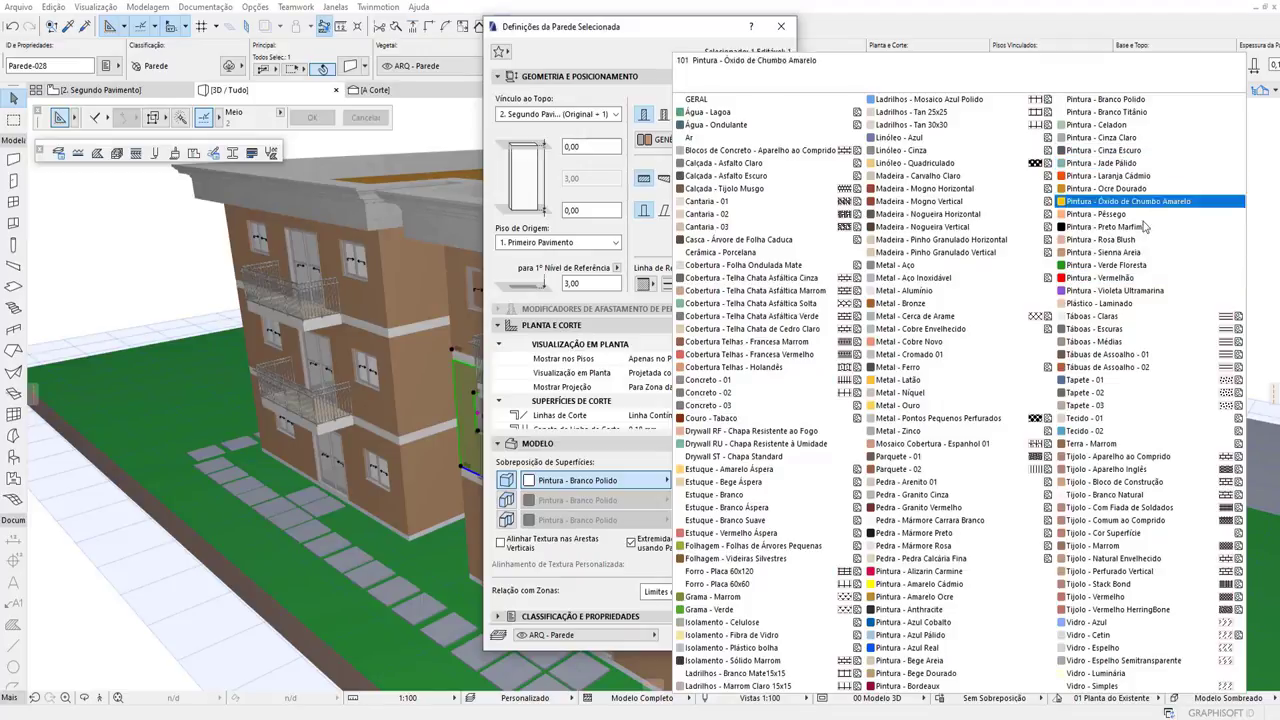
click(951, 660)
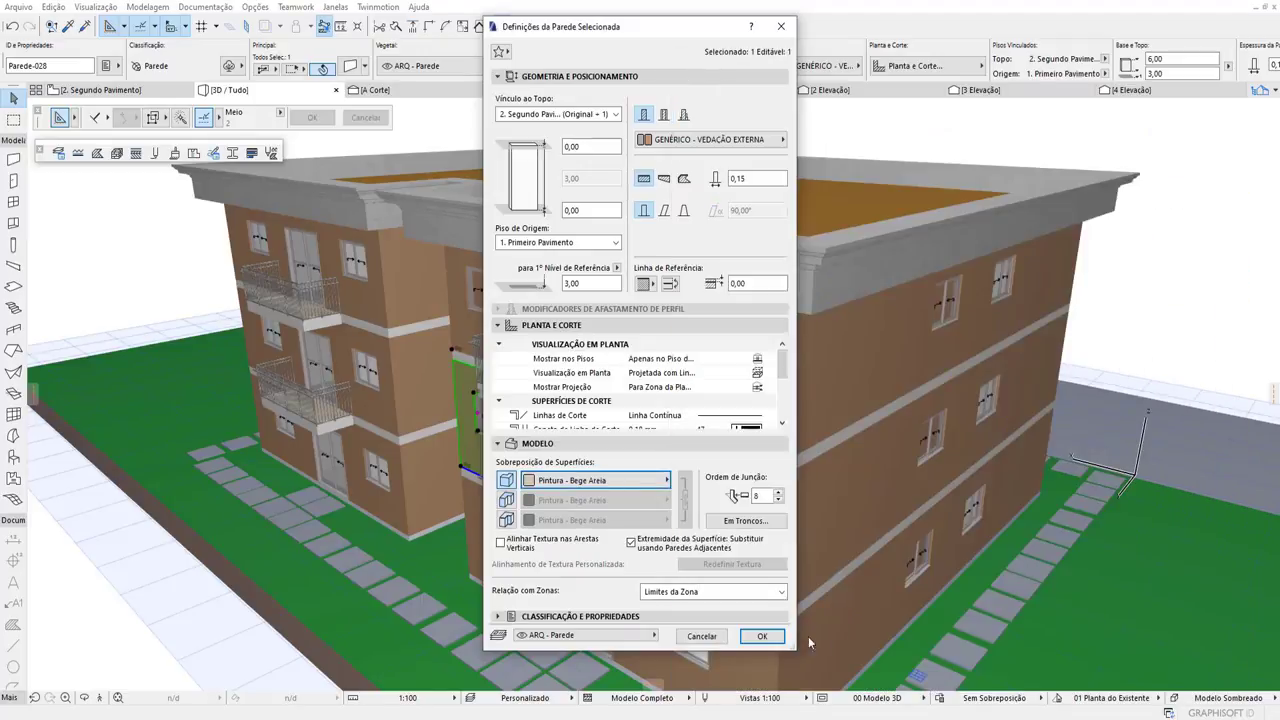
click(763, 642)
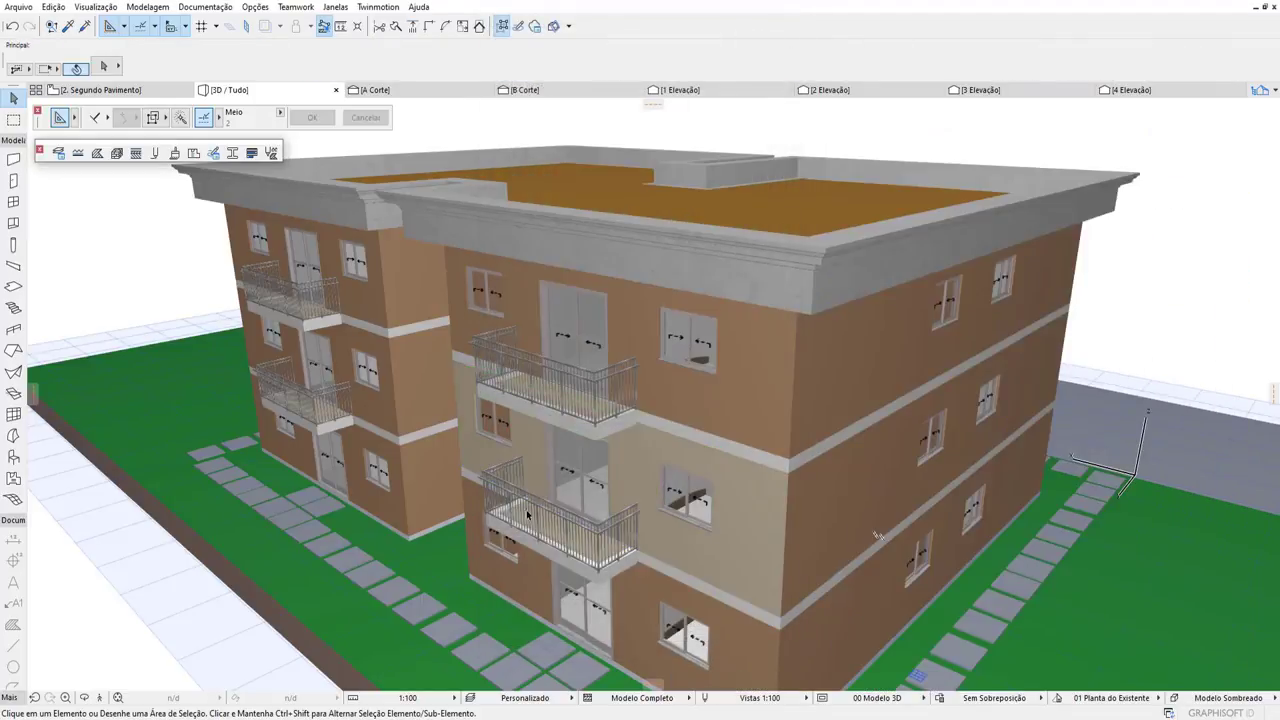
Paint the two side-façade middle-storey walls Pintura - Bege Areia with all surface overrides linked.
click(821, 506)
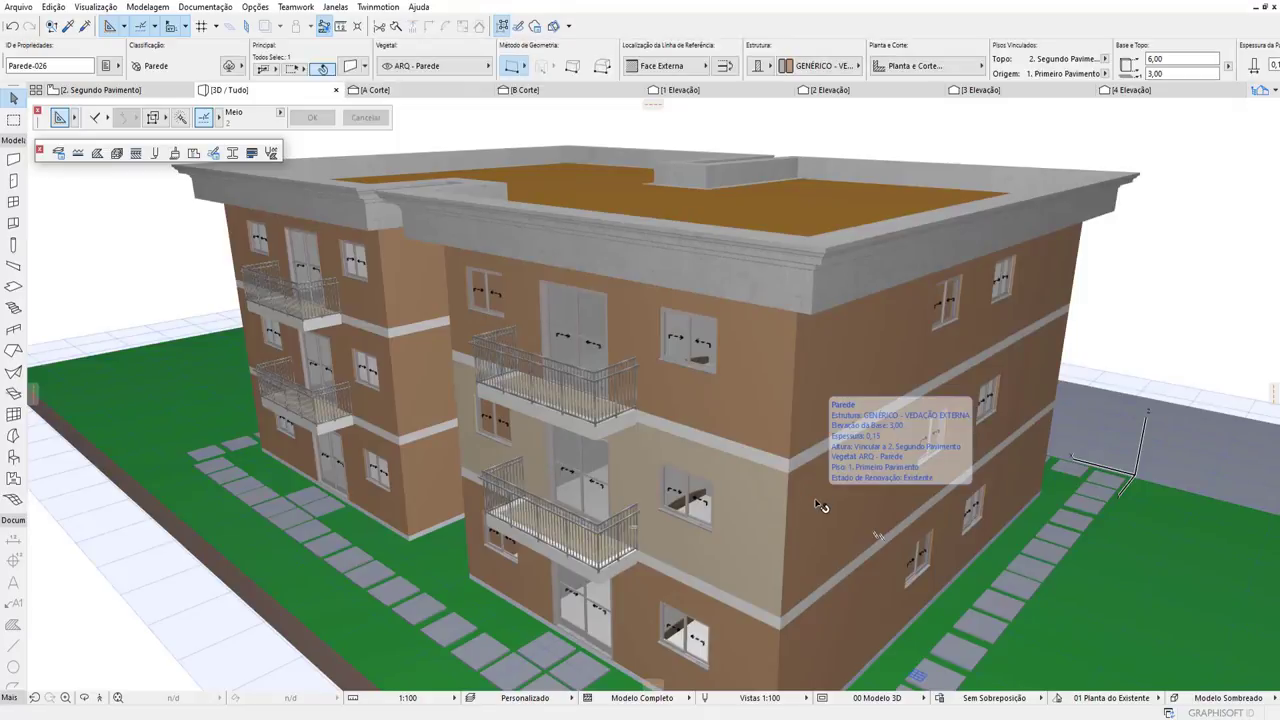
shift+click(1040, 400)
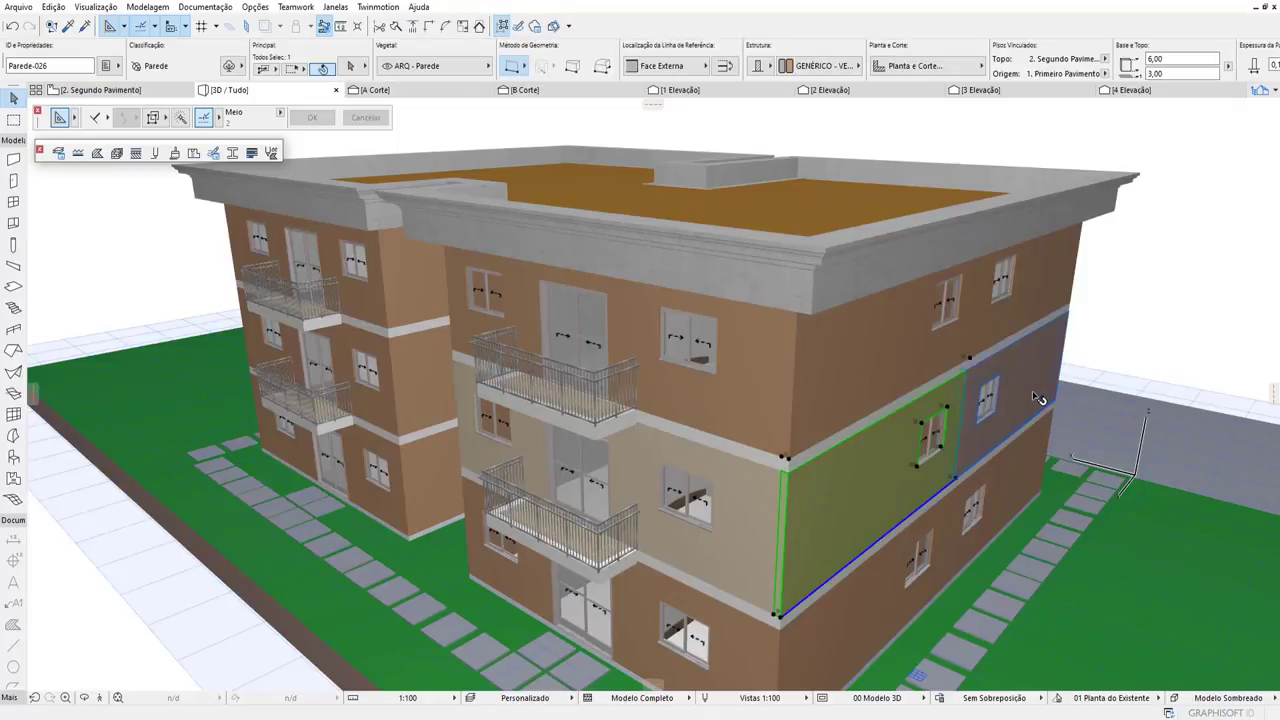
right_click(1040, 400)
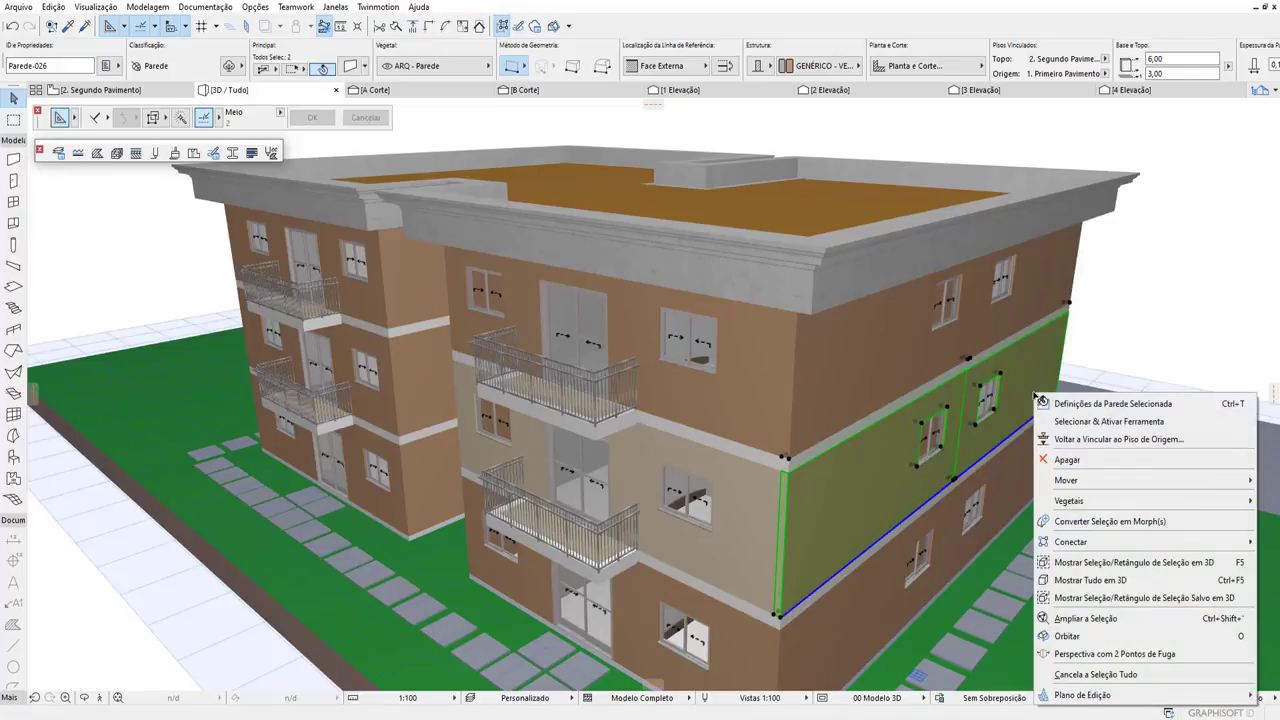
click(1080, 404)
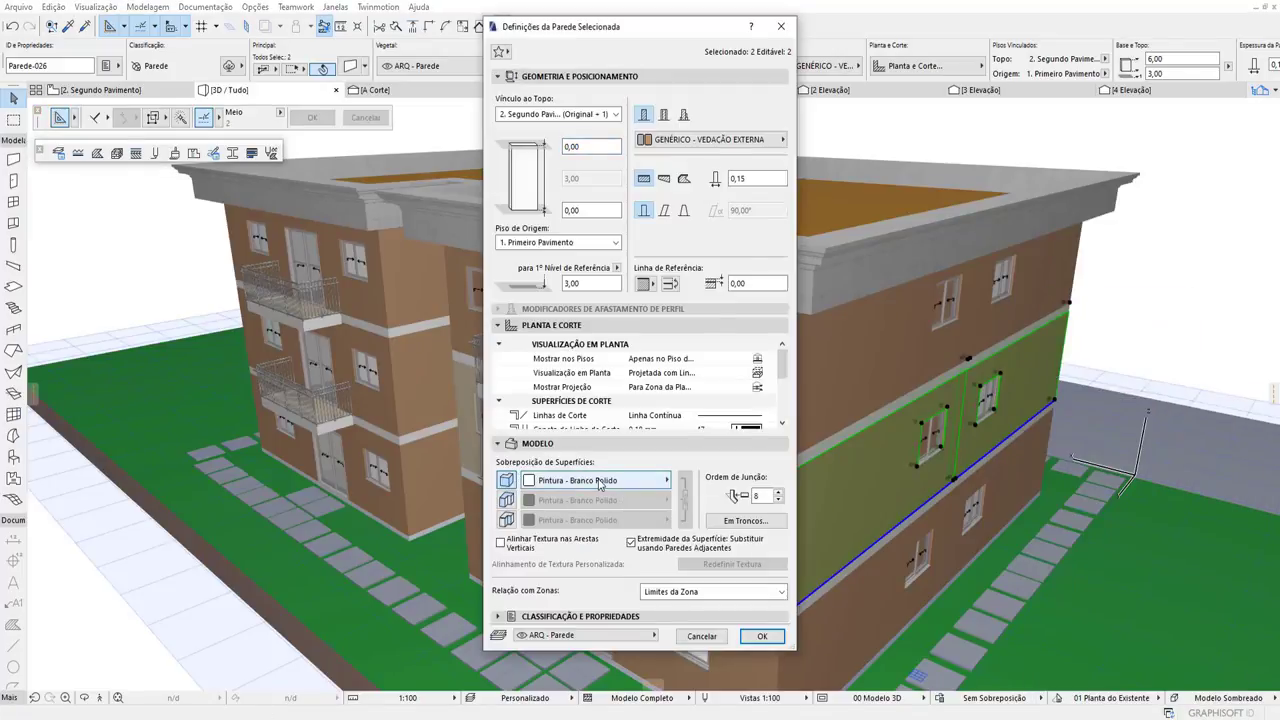
click(580, 484)
click(930, 661)
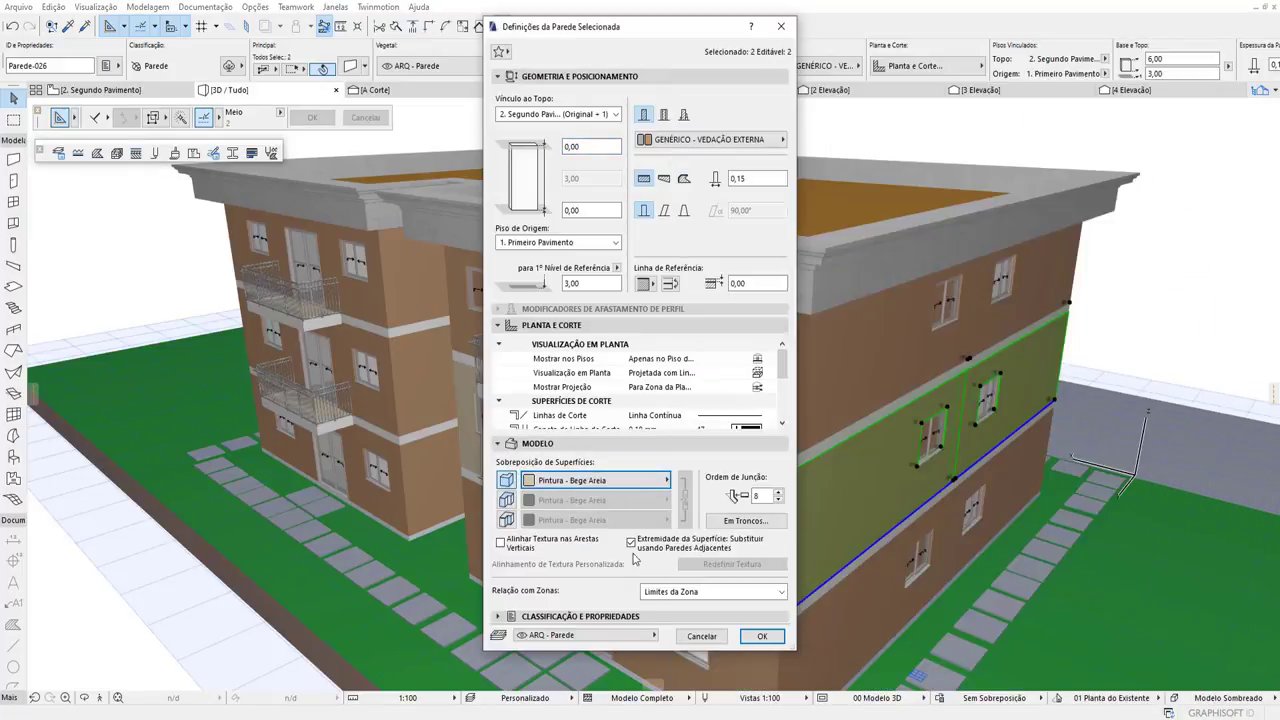
click(506, 499)
click(506, 519)
click(765, 635)
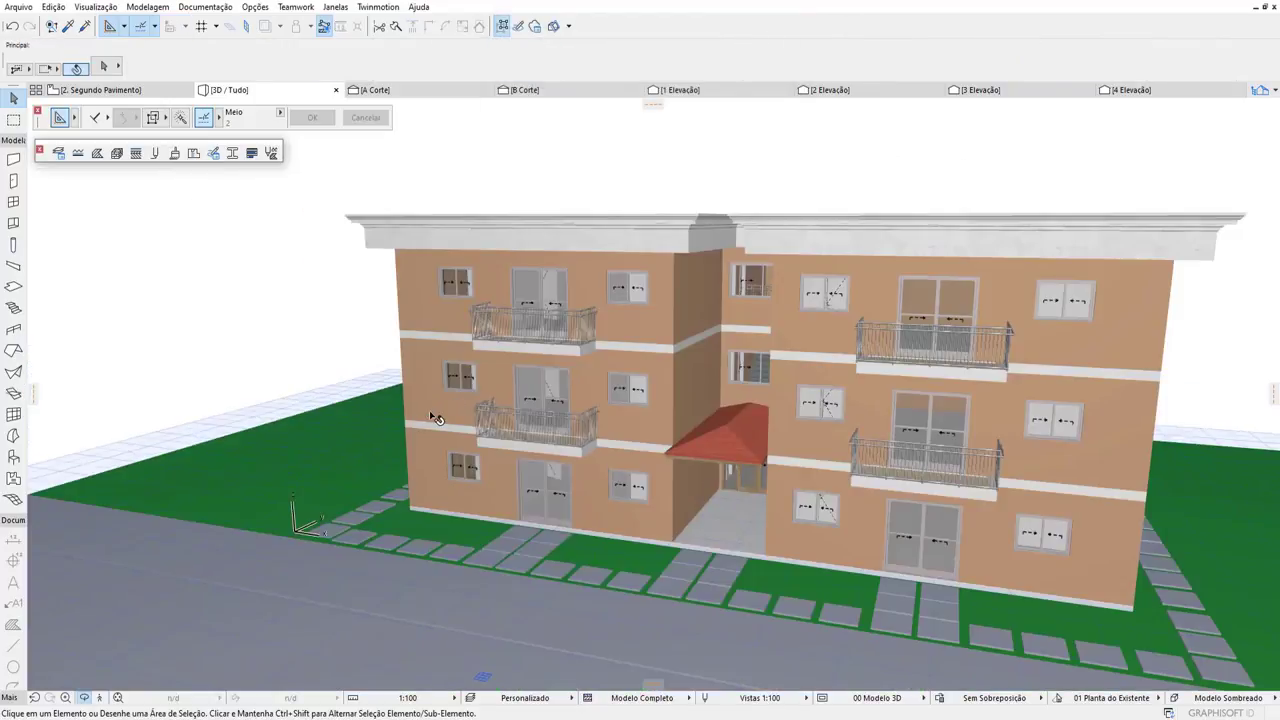
click(575, 395)
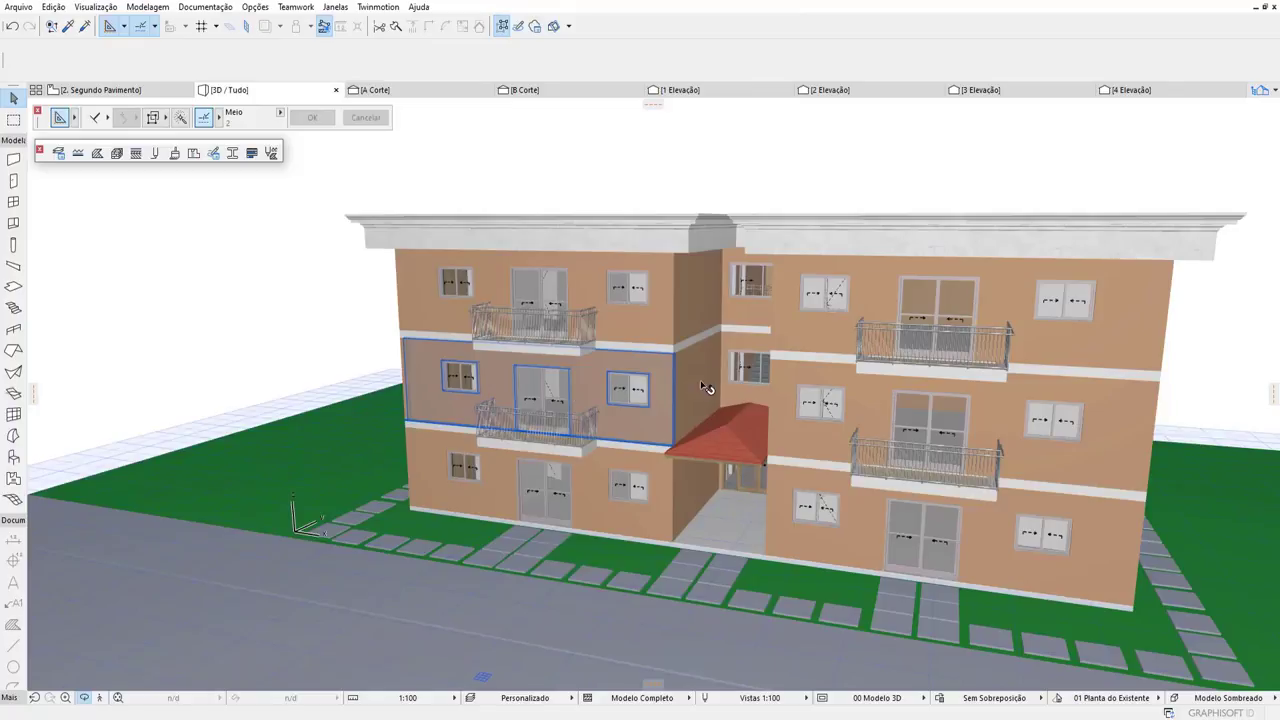